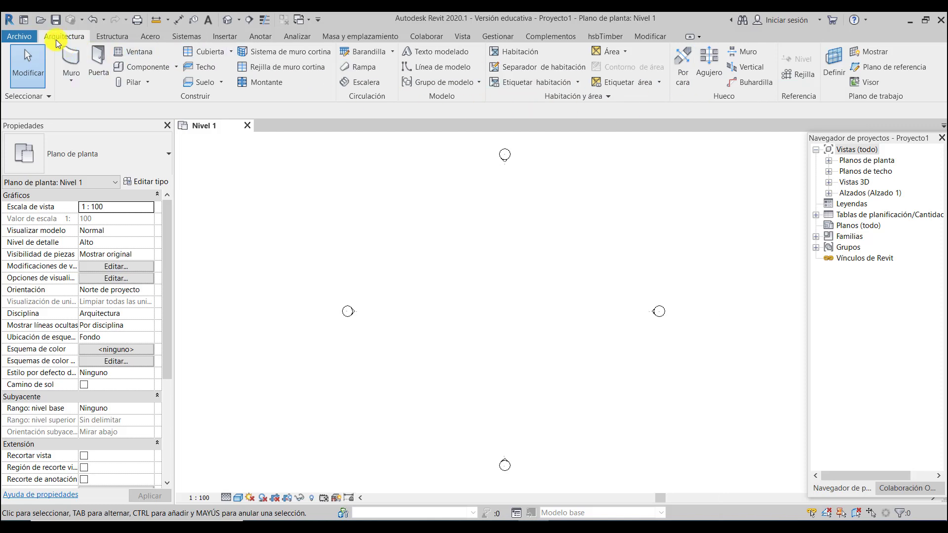
Step: Draw three equal-length, end-aligned horizontal grid lines spaced 5.0 apart, downward between the elevation markers of the Nivel 1 plan
left_click(794, 76)
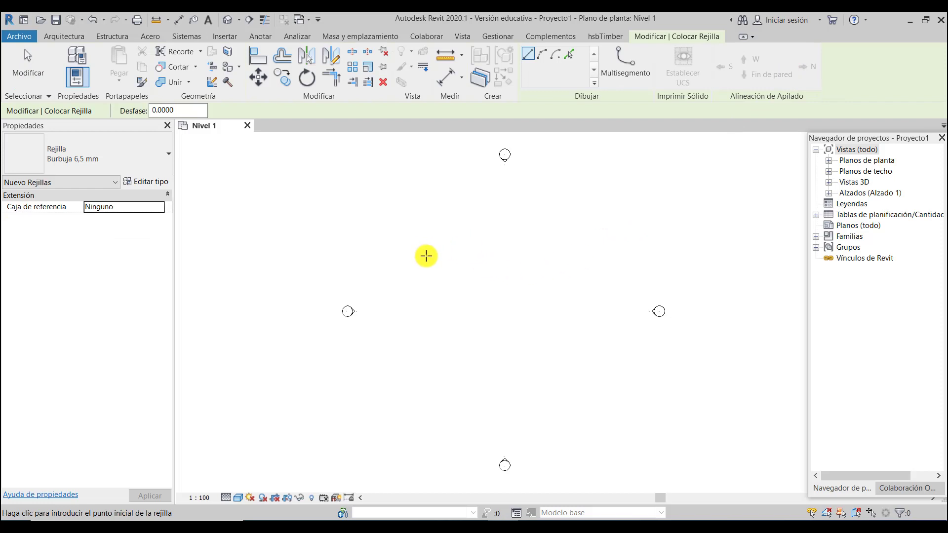
left_click(390, 230)
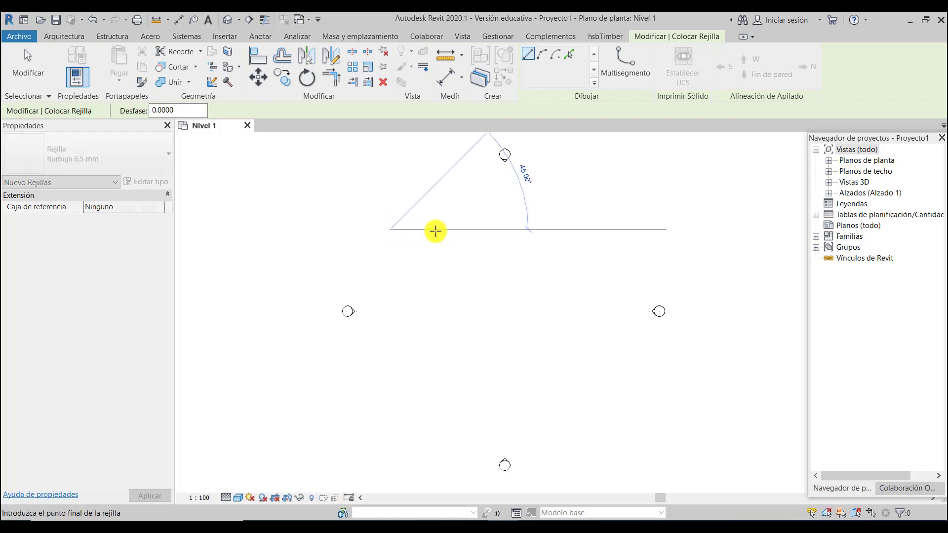
left_click(625, 228)
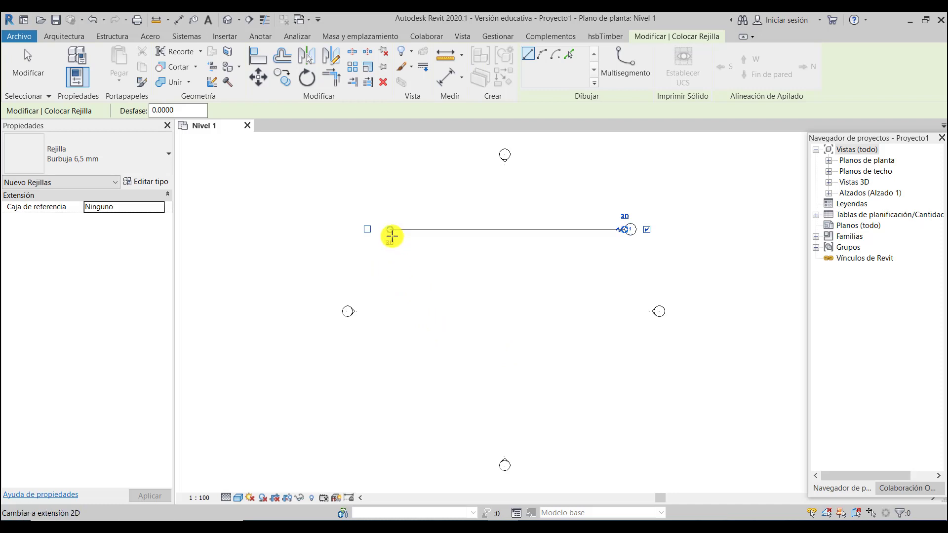
left_click(390, 272)
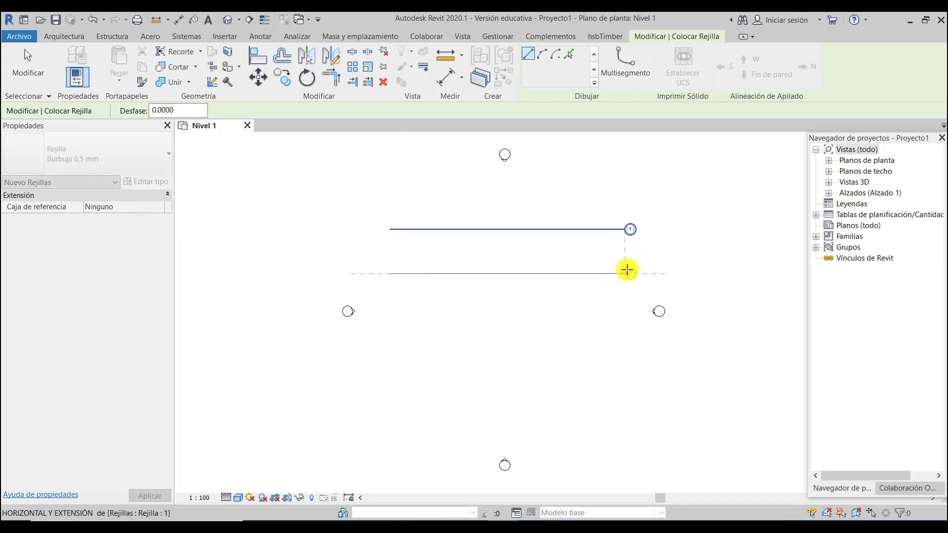
left_click(626, 271)
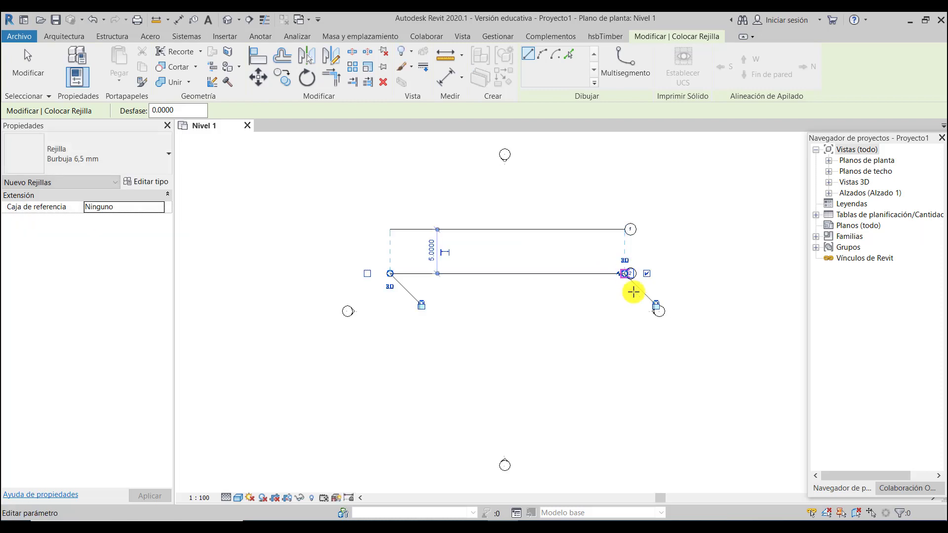
left_click(392, 317)
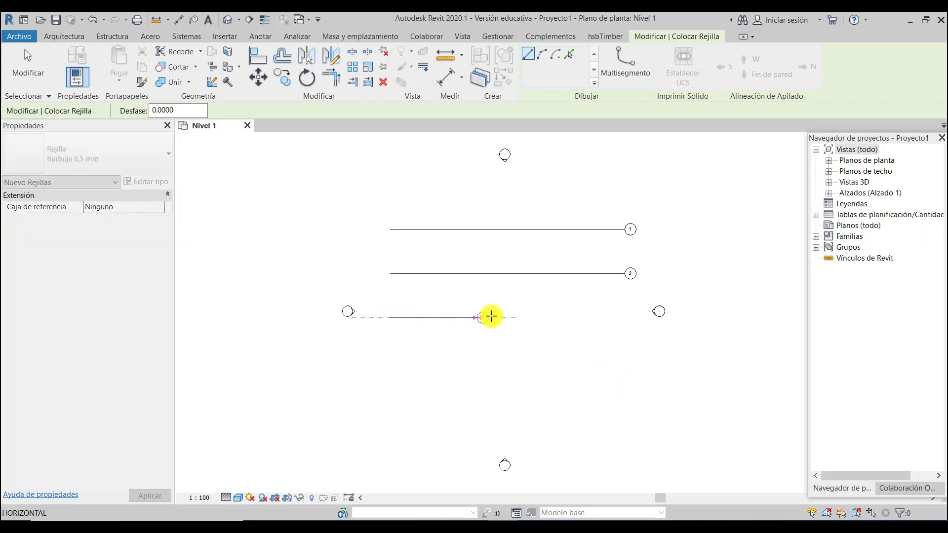
left_click(628, 315)
left_click(628, 314)
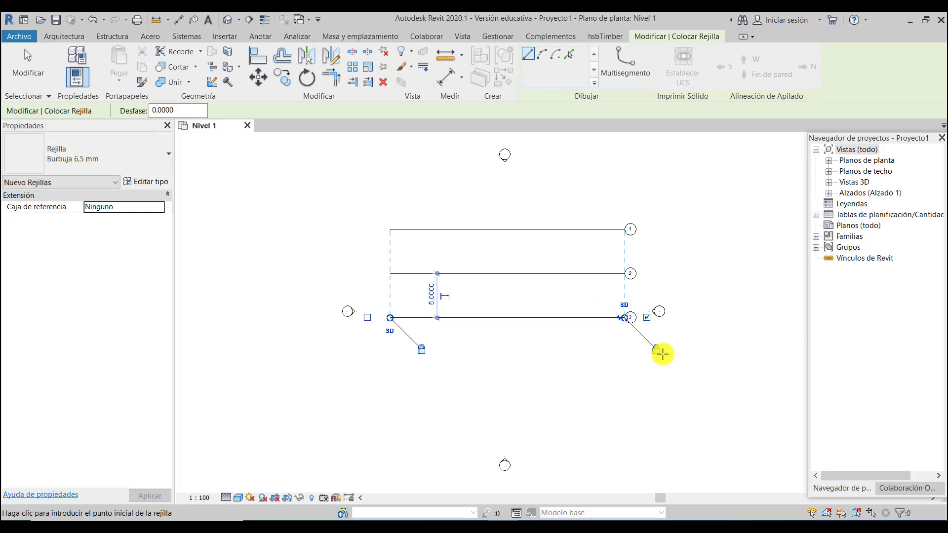
Step: Draw three end-aligned vertical grid lines across the horizontal ones, starting near their left ends, with successive spacings of 4.0 and 1.0
scroll(625, 317, "up", 2)
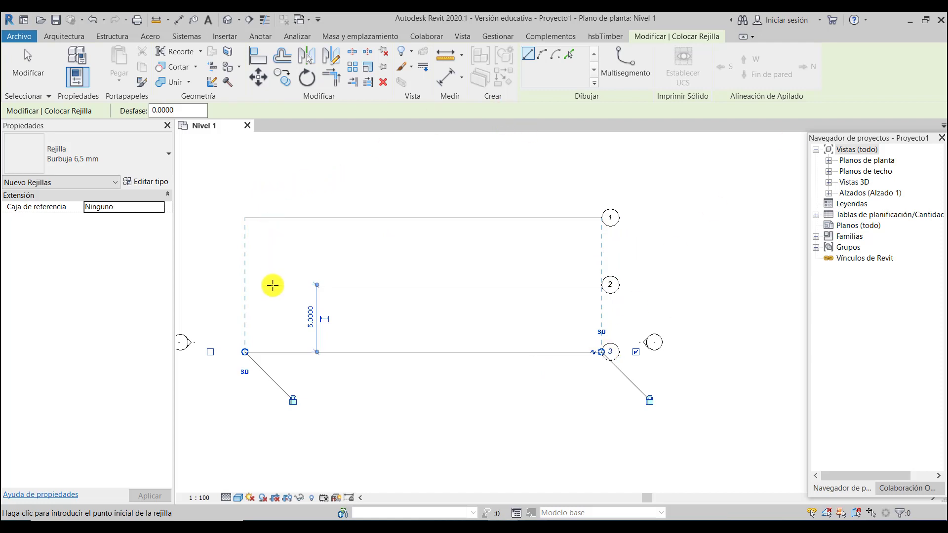
left_click(269, 197)
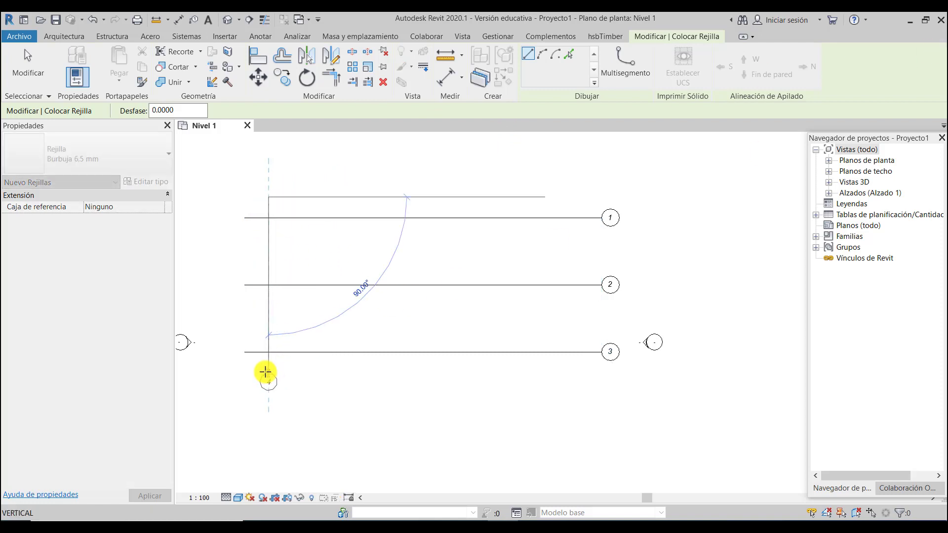
left_click(265, 372)
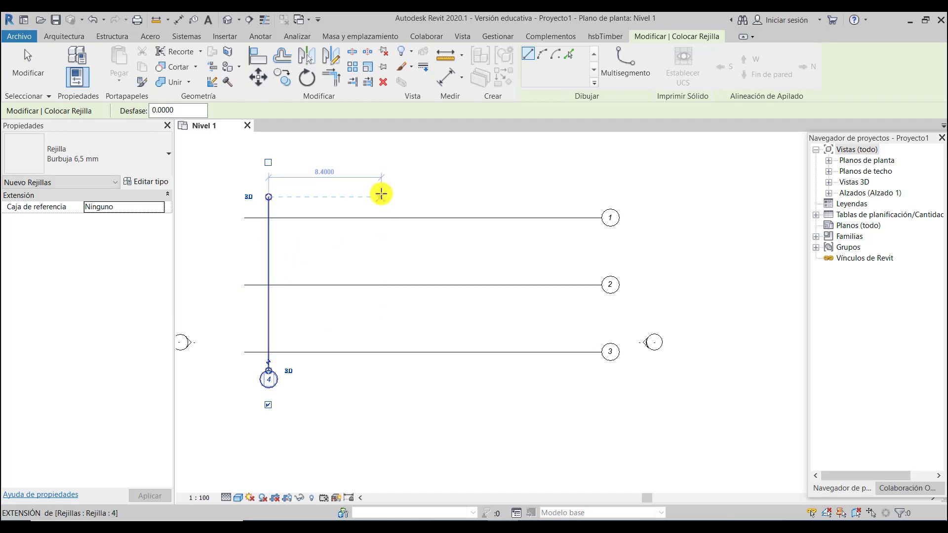
left_click(322, 197)
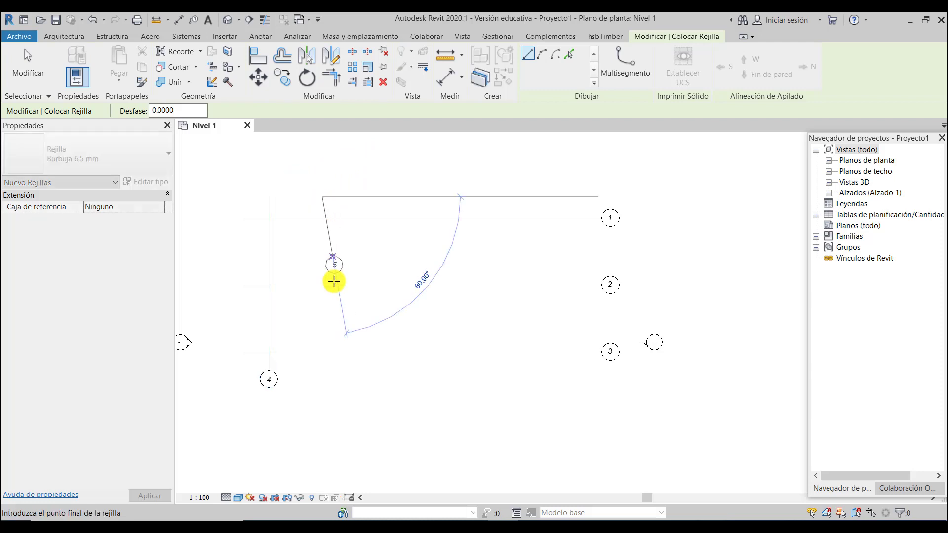
left_click(323, 370)
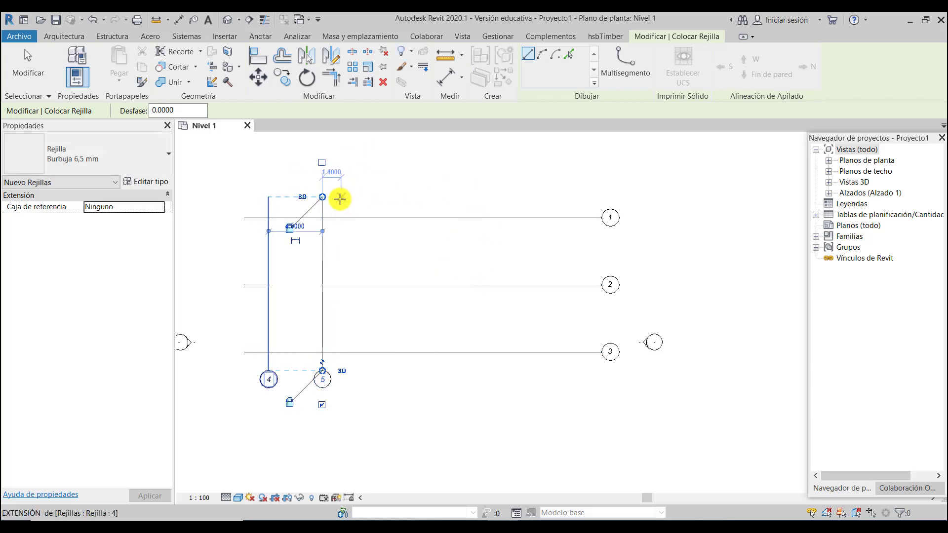
left_click(336, 197)
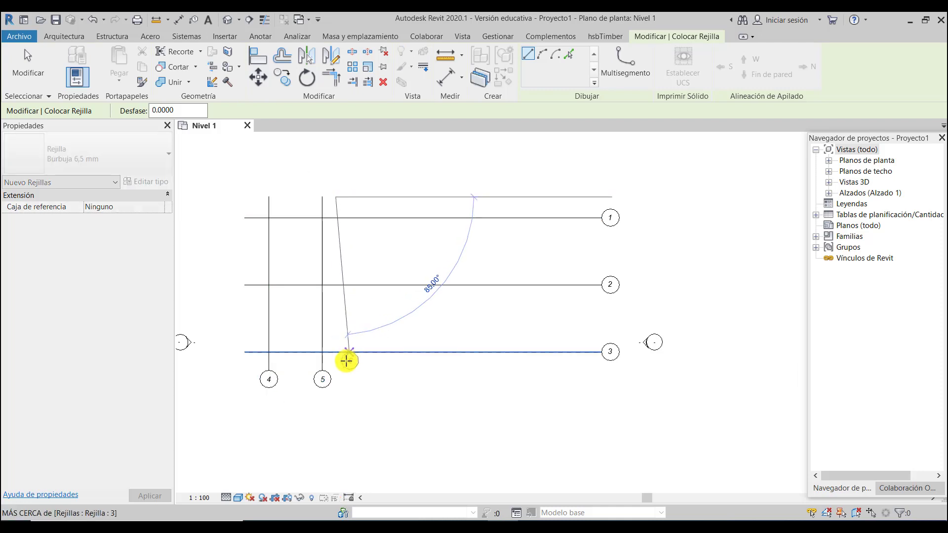
left_click(338, 374)
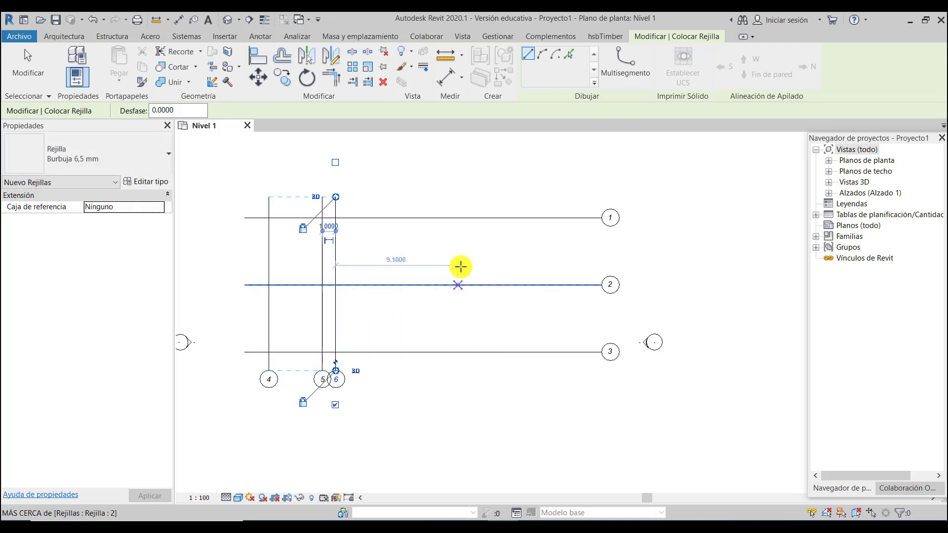
Step: Add four more end-aligned vertical grid lines beyond grid 6, at successive spacings of 4.5, 0.7, 2.5 and 0.7
left_click(396, 197)
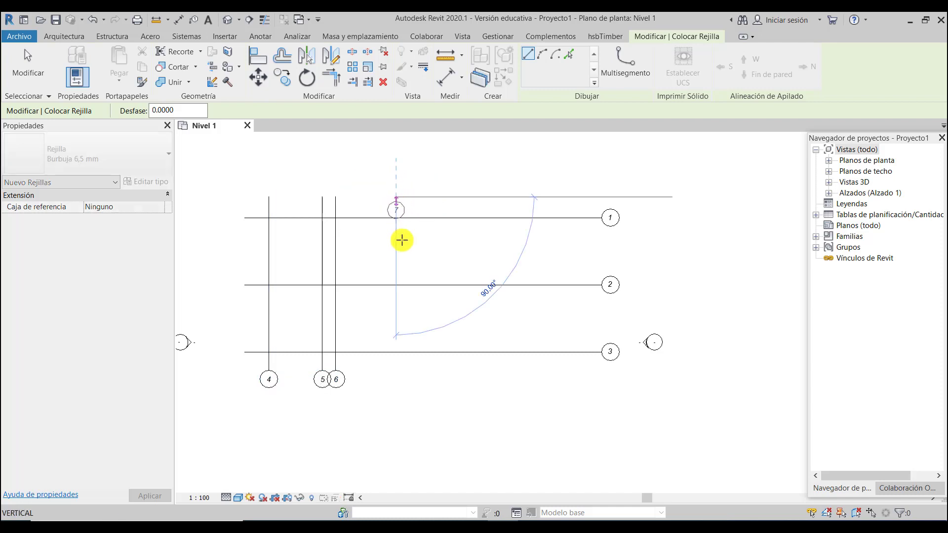
left_click(399, 370)
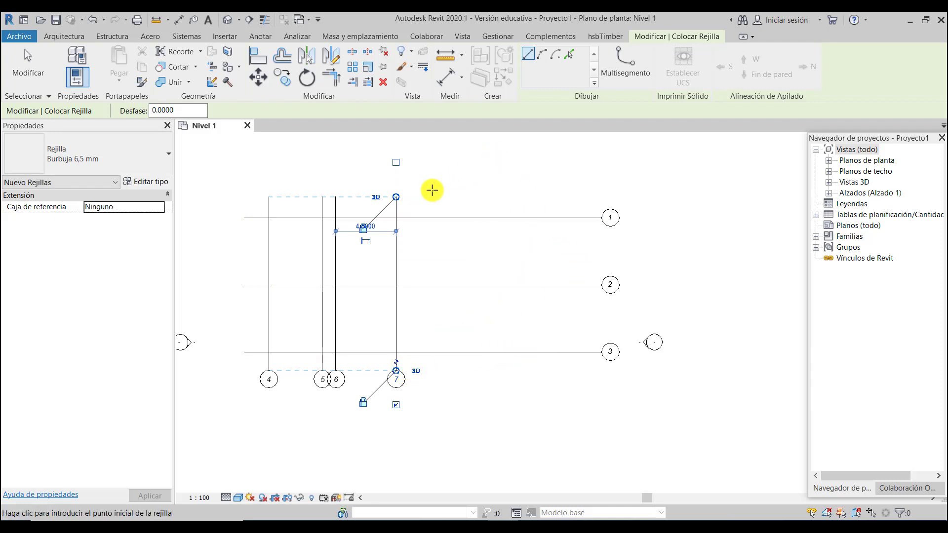
left_click(405, 197)
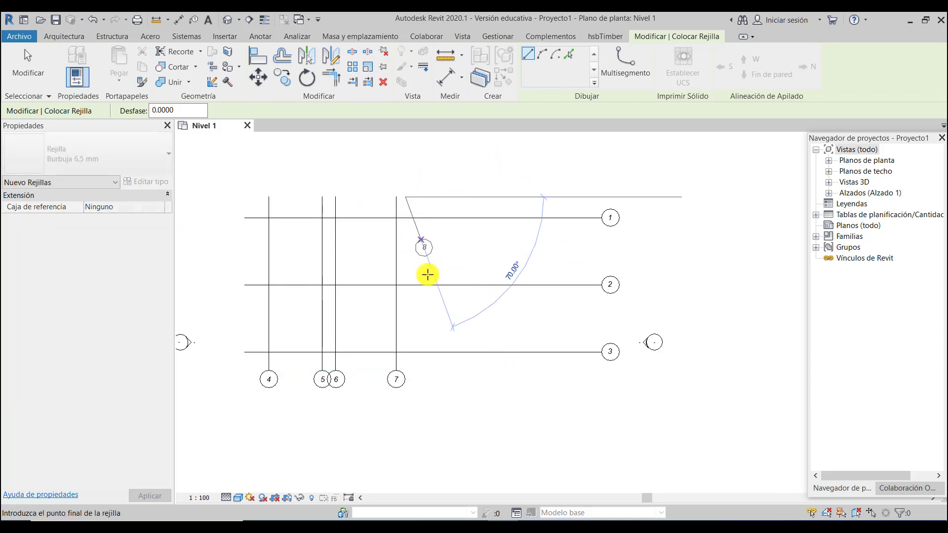
left_click(405, 370)
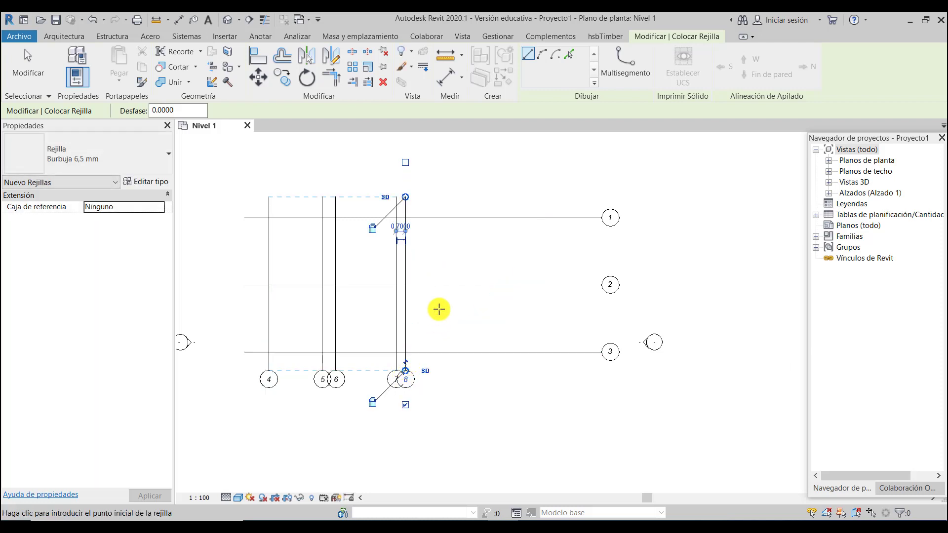
left_click(439, 201)
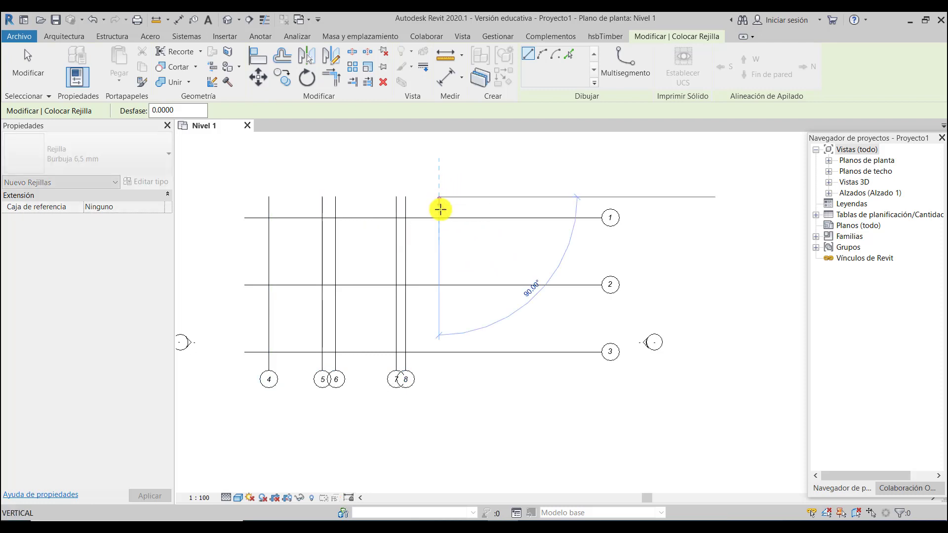
left_click(444, 372)
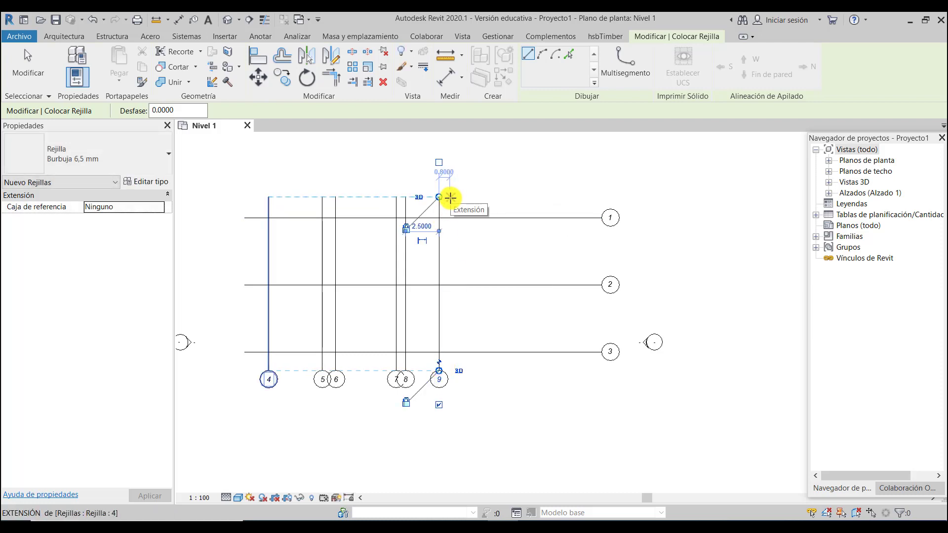
left_click(449, 197)
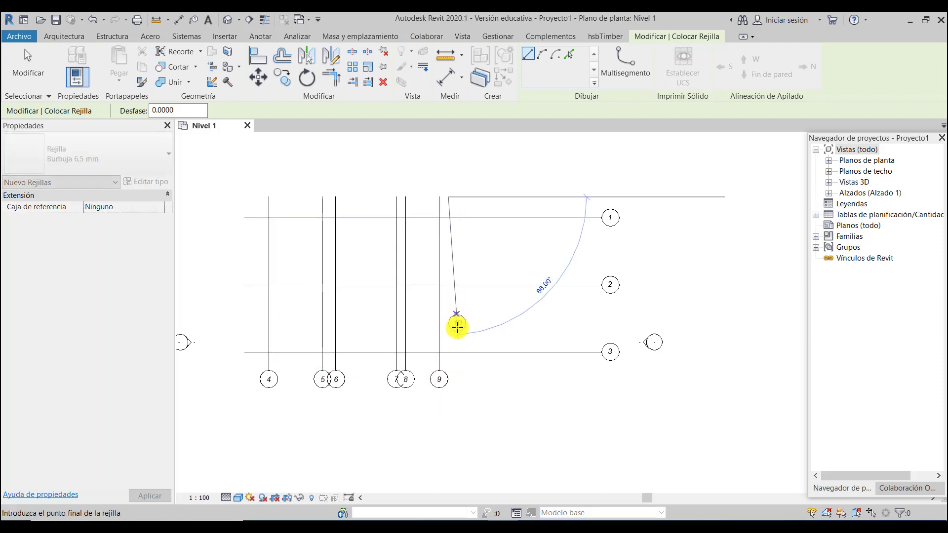
left_click(453, 367)
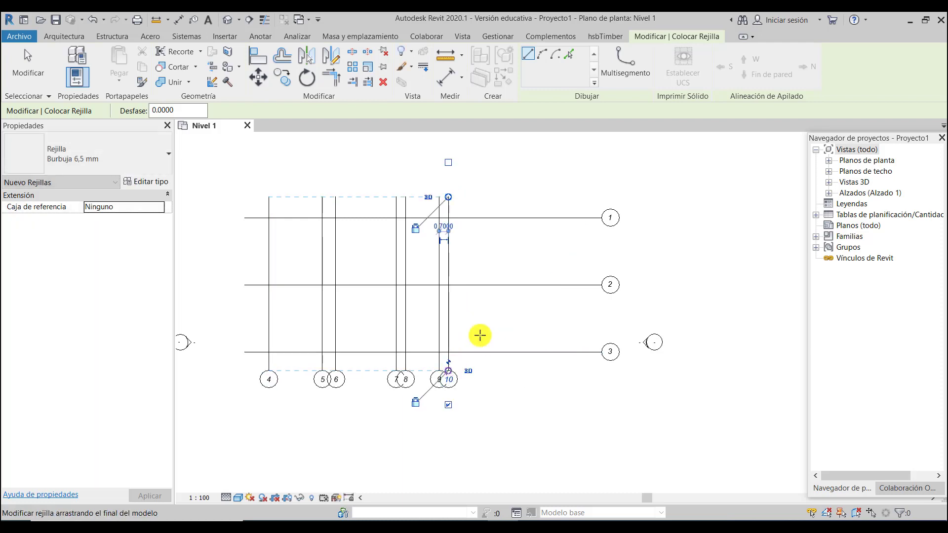
Step: Complete the vertical grids beyond grid 10 with three more aligned lines at successive spacings of 4.5, 1.0 and 4.0
scroll(489, 198, "up", 1)
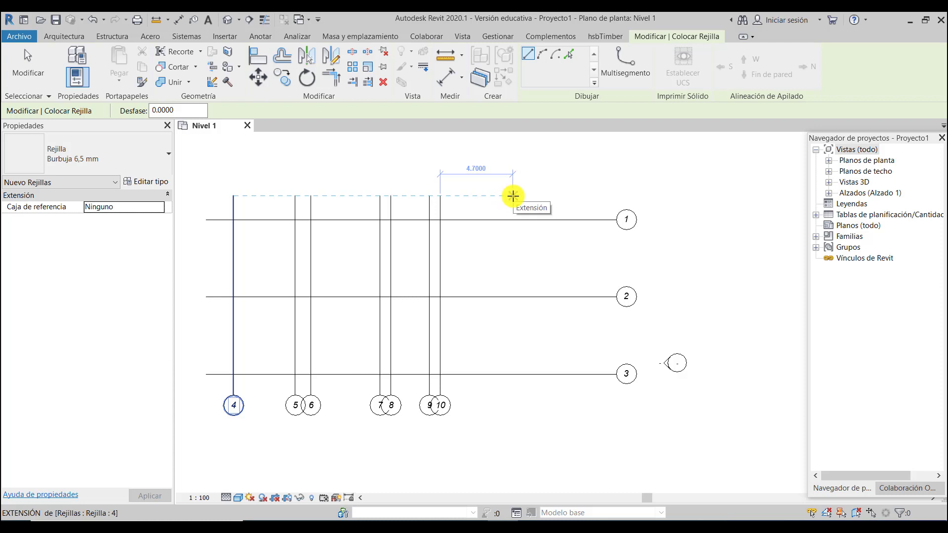
left_click(510, 195)
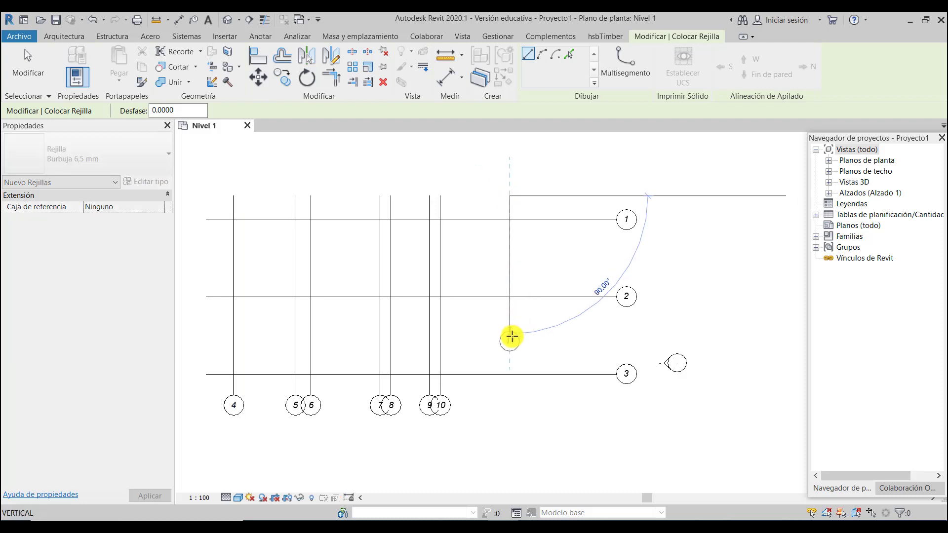
left_click(512, 393)
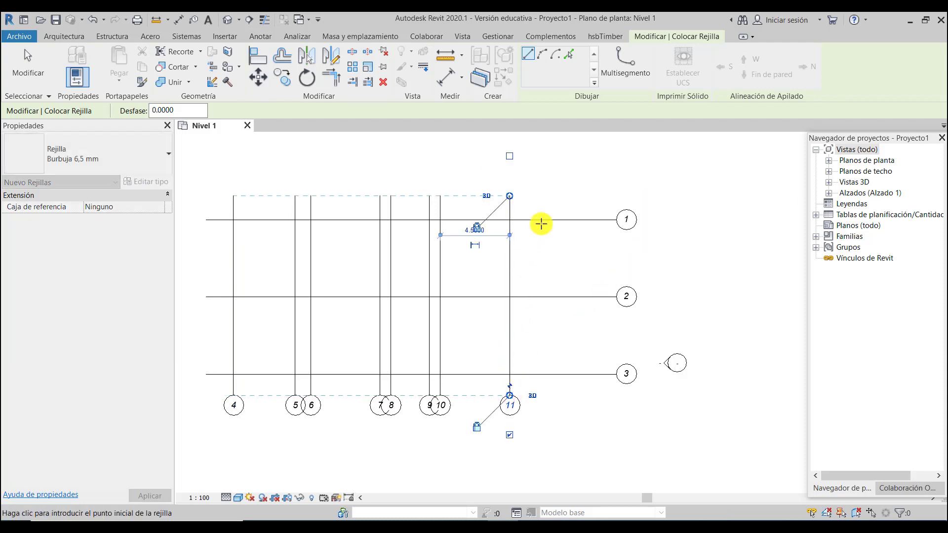
left_click(525, 196)
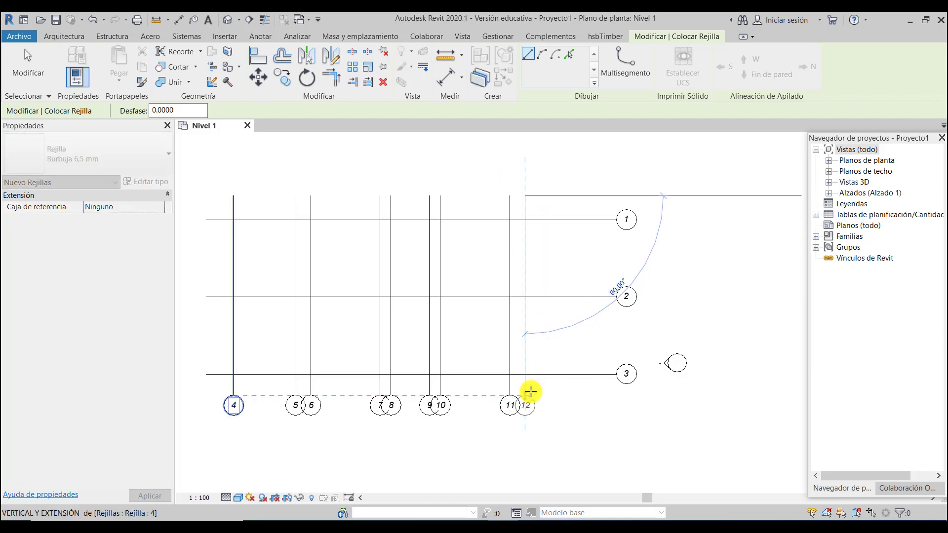
left_click(530, 392)
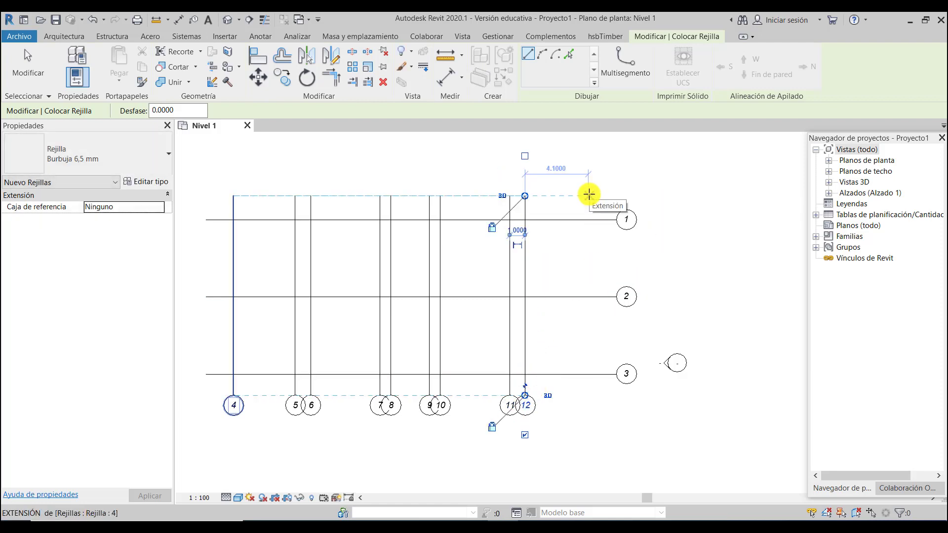
left_click(586, 194)
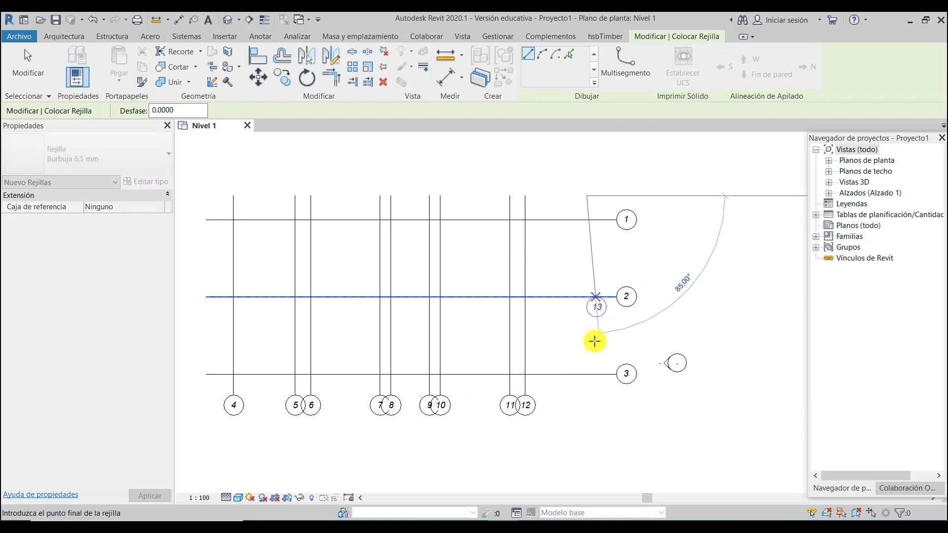
left_click(586, 396)
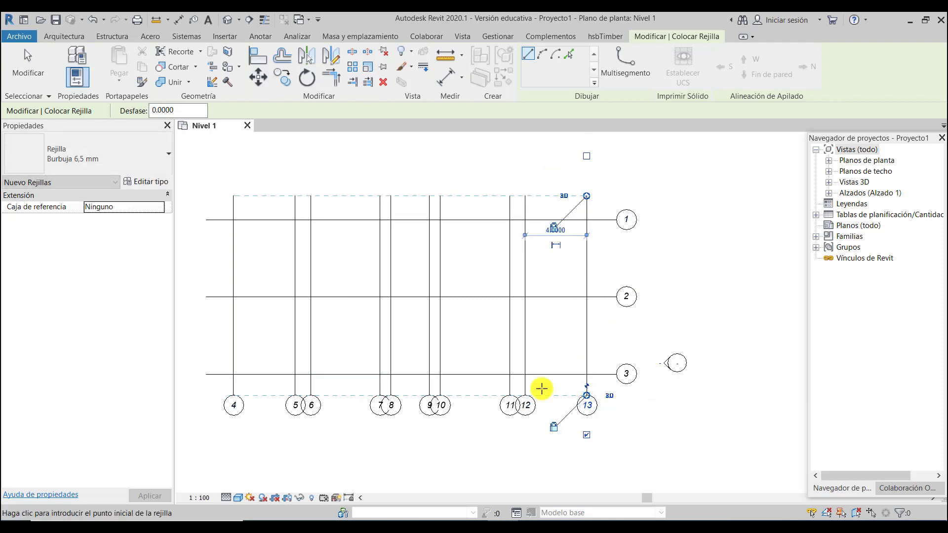
Step: Measure the two outer bays of the vertical grids, between grids 4 and 5 and between grids 12 and 13
left_click(446, 58)
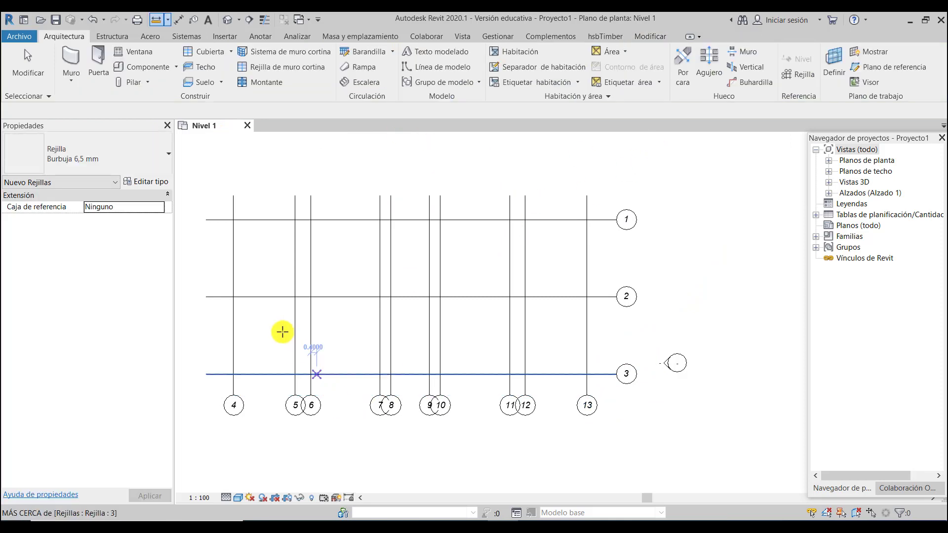
left_click(237, 265)
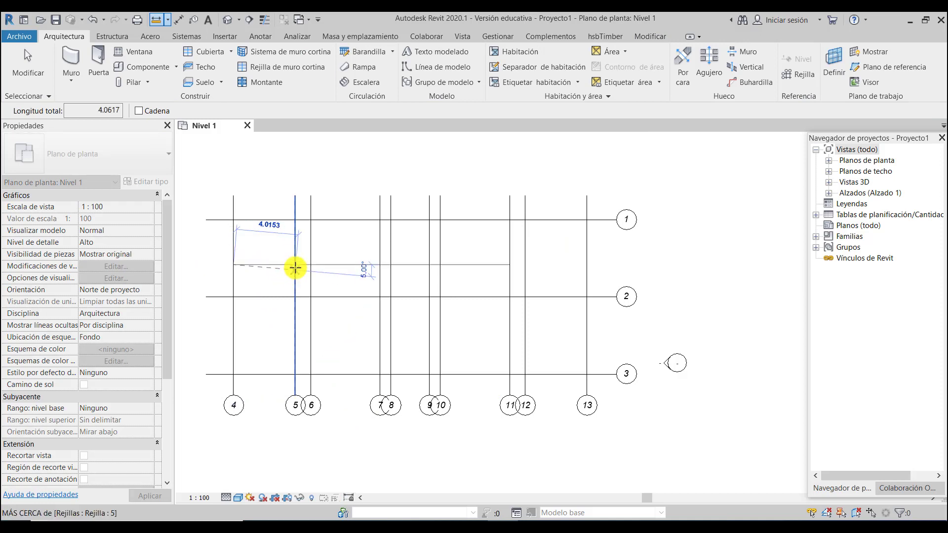
left_click(295, 263)
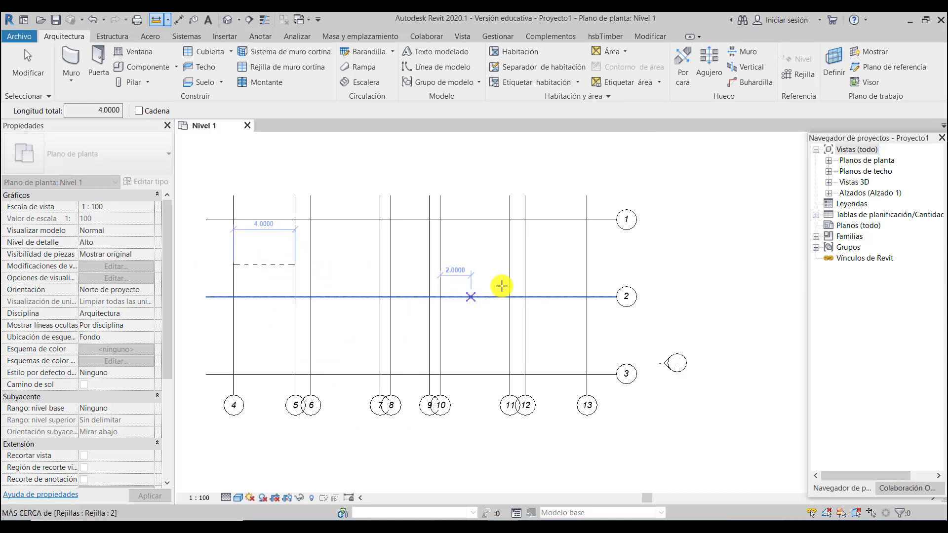
left_click(525, 263)
left_click(587, 263)
Step: Measure the narrow gaps between grids 11 and 12 and grids 5 and 6, plus the central bay between grids 8 and 9
left_click(525, 286)
left_click(510, 287)
left_click(295, 281)
left_click(310, 283)
left_click(390, 254)
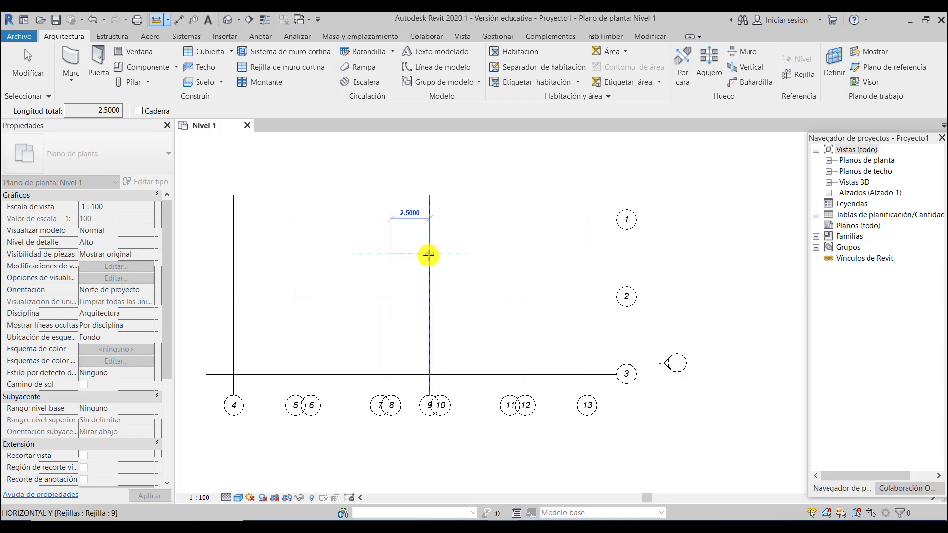
left_click(429, 255)
Step: Measure the spacings between horizontal grids 1 and 2 and between grids 2 and 3
left_click(267, 221)
left_click(268, 294)
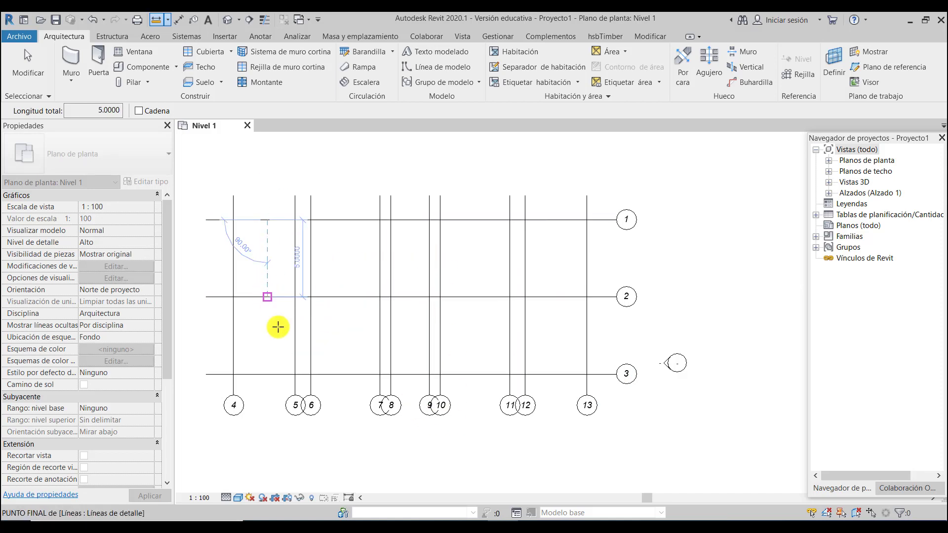
left_click(256, 297)
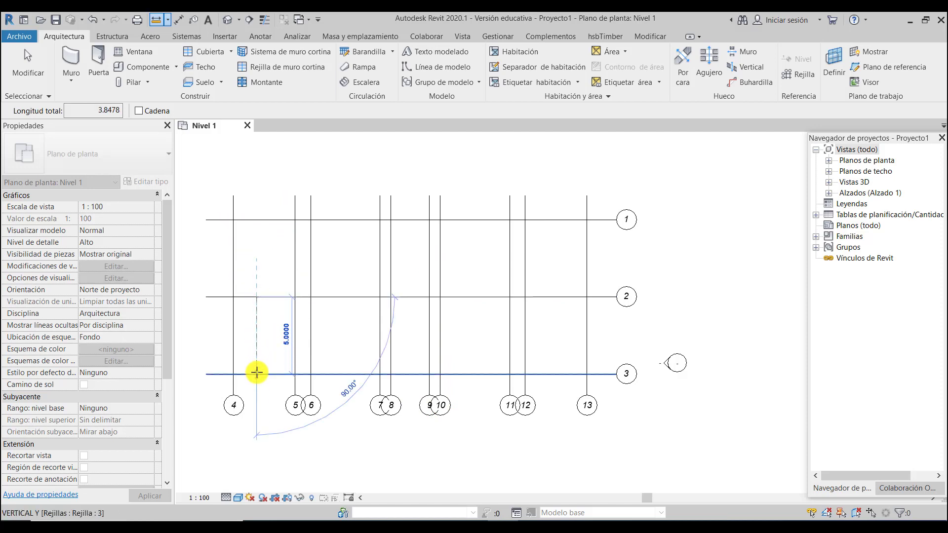
left_click(257, 373)
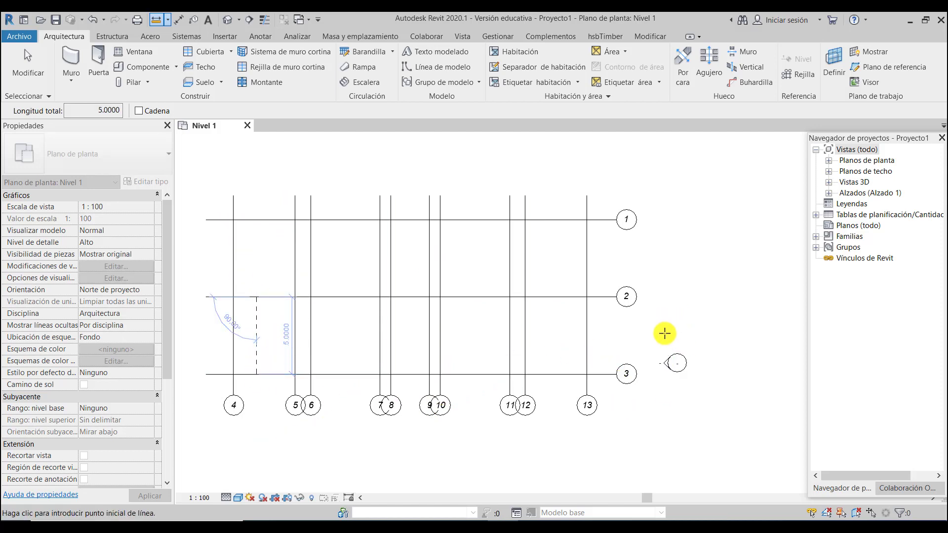
key("Escape")
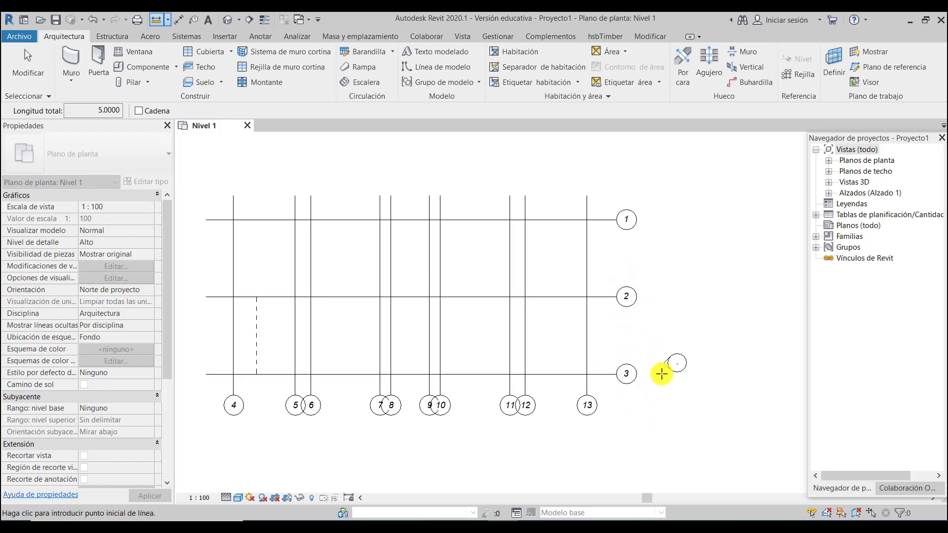
key("Escape")
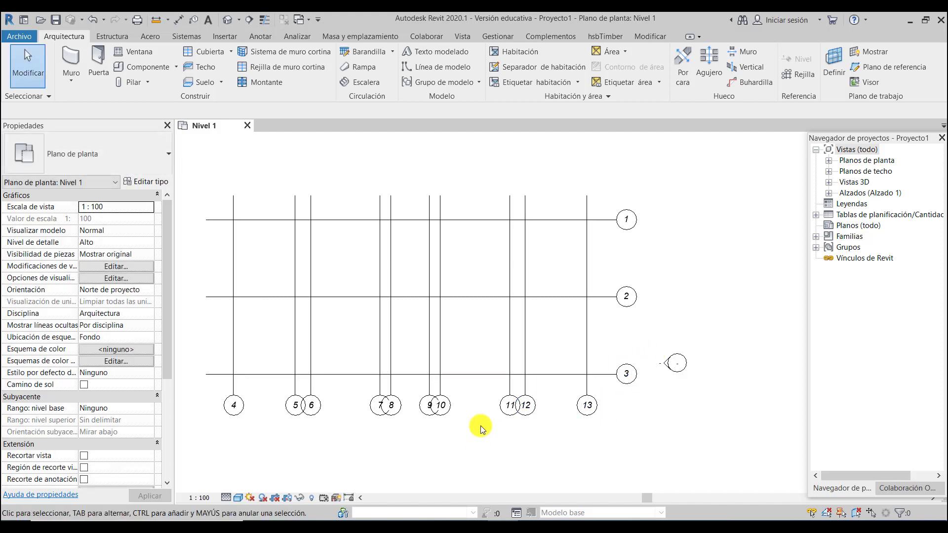
Step: Move the bubbles of vertical grids 13, 12 and 11 from their lower ends to their upper ends
left_click(587, 352)
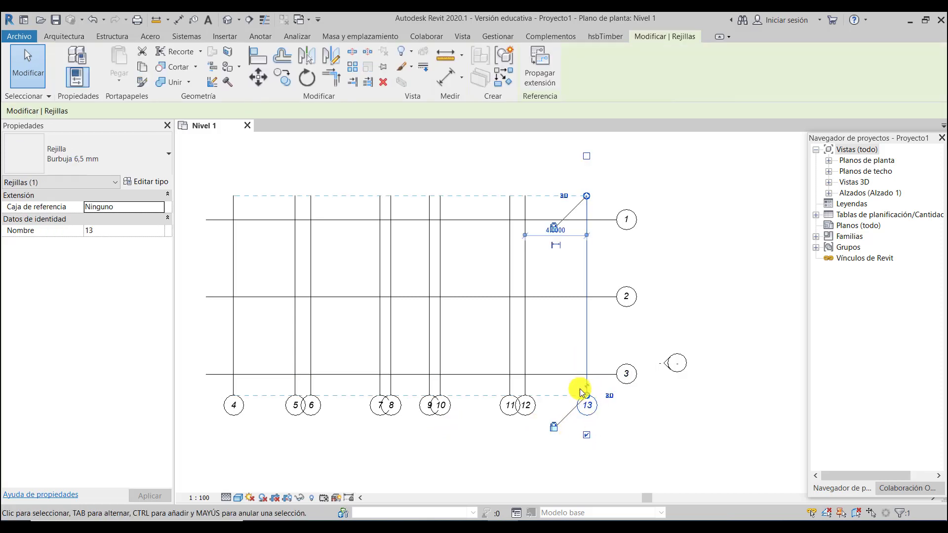
left_click(588, 436)
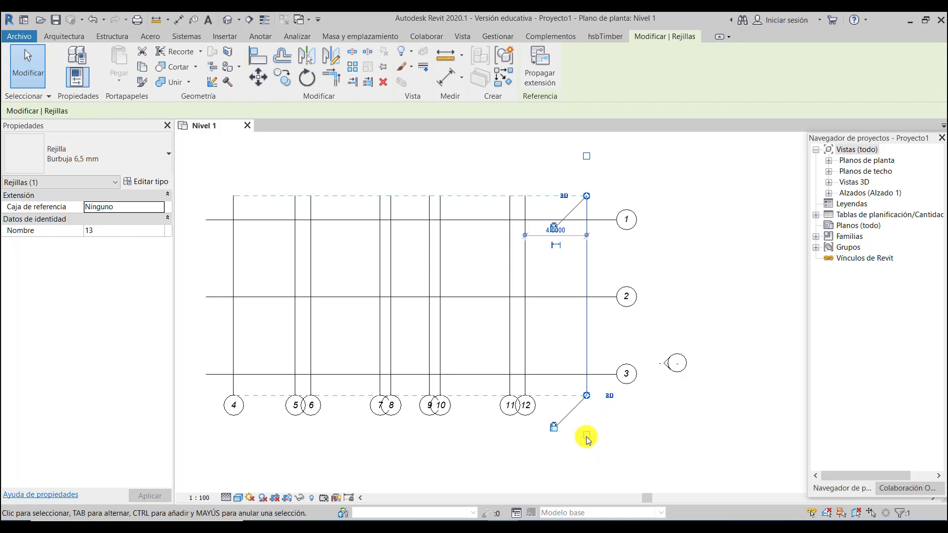
left_click(586, 156)
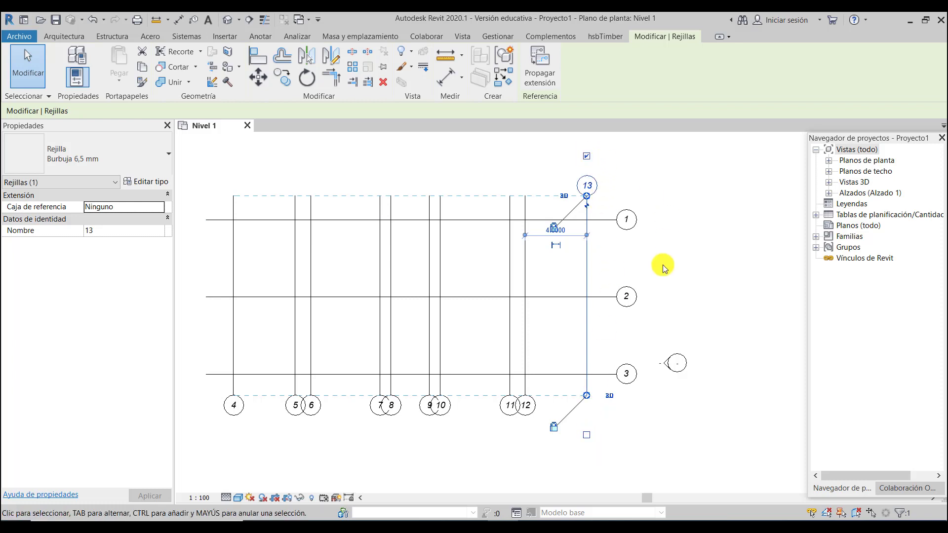
left_click(526, 407)
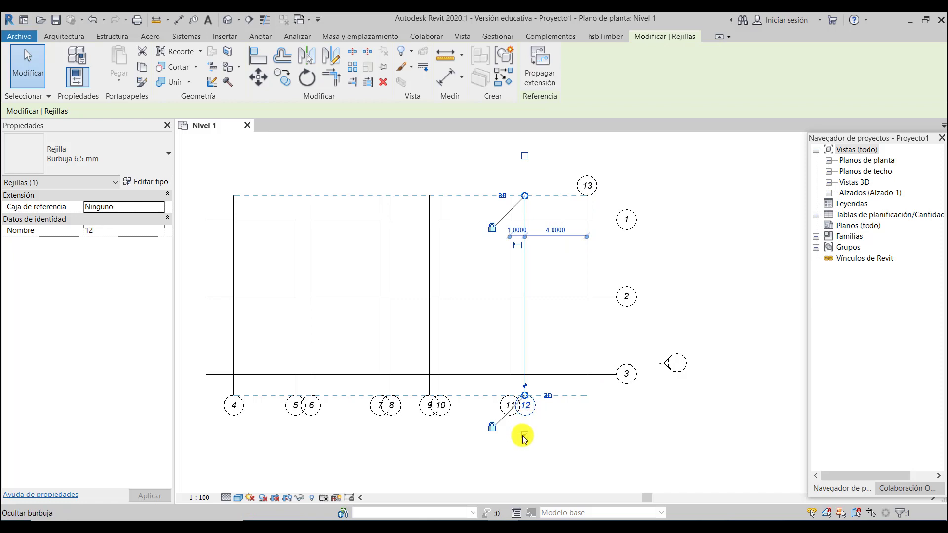
left_click(525, 156)
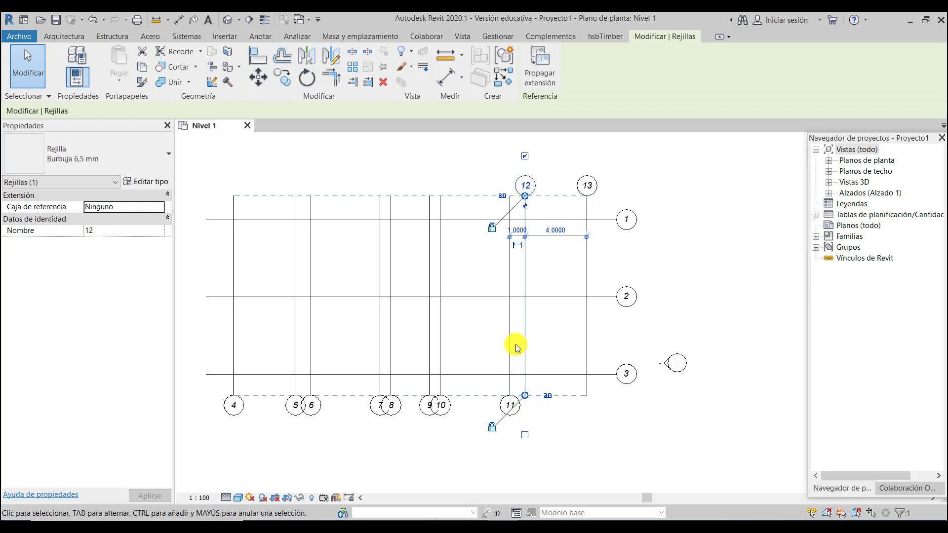
left_click(509, 369)
left_click(510, 435)
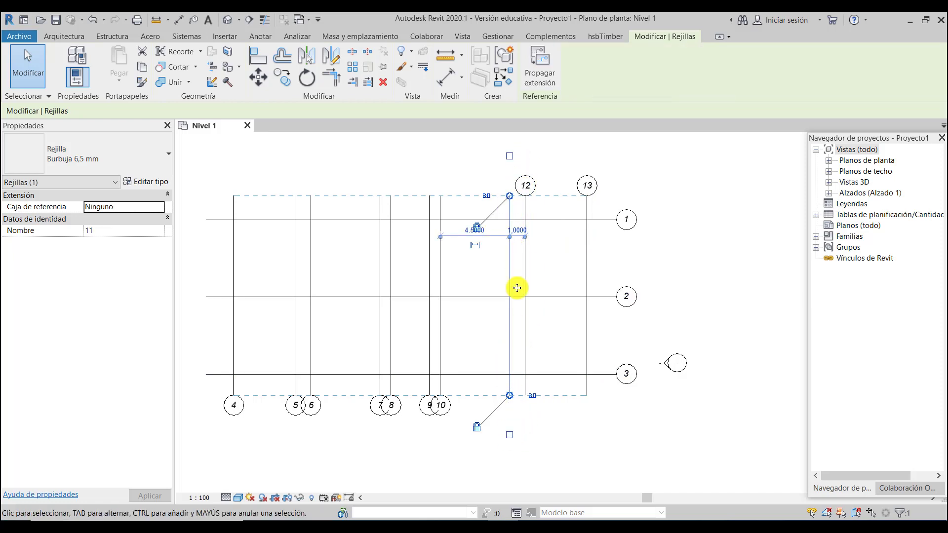
left_click(509, 157)
Step: Switch the bubbles of grids 10 and 9 from the lower to the upper ends of their lines
left_click(439, 361)
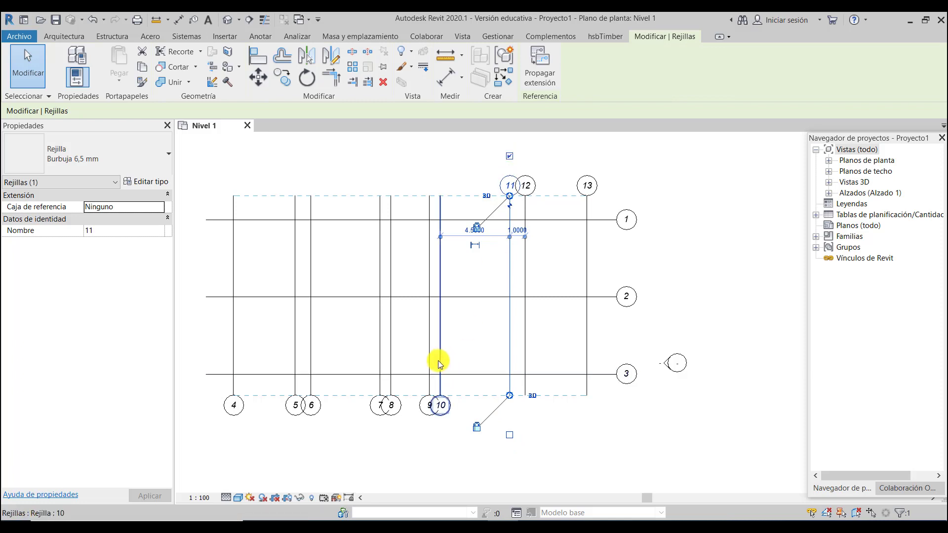
left_click(440, 435)
left_click(440, 156)
left_click(429, 277)
left_click(429, 435)
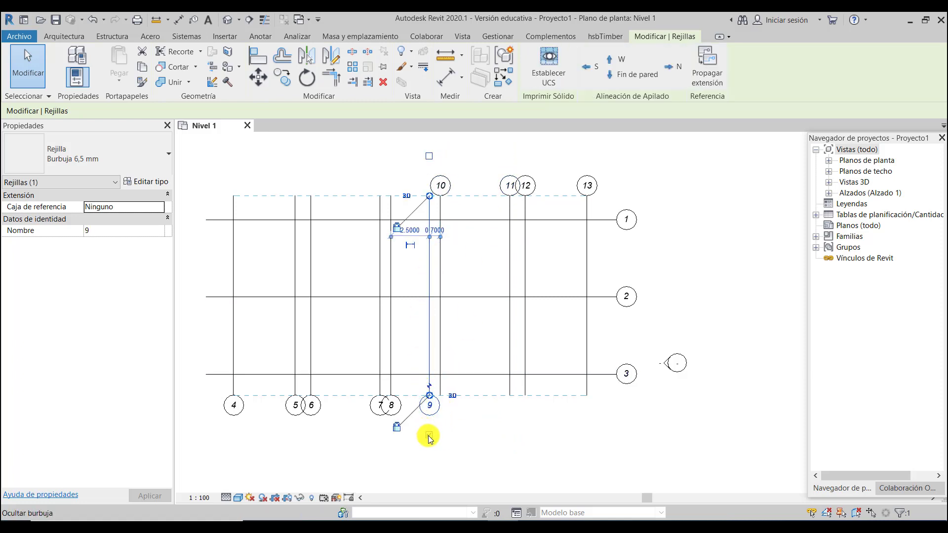
left_click(429, 156)
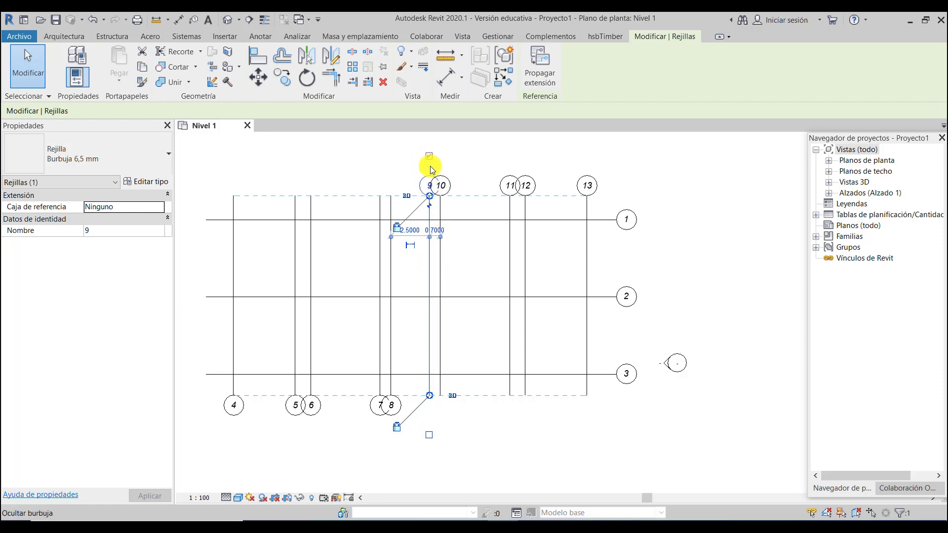
Step: Hide the lower bubbles of grids 8 and 7 and show their upper bubbles instead
left_click(390, 335)
left_click(391, 435)
left_click(390, 156)
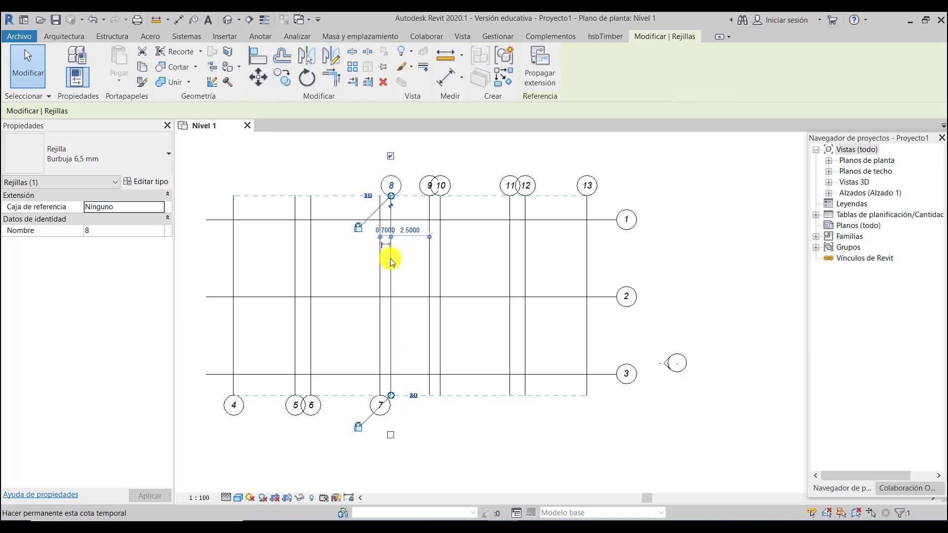
left_click(381, 266)
left_click(380, 435)
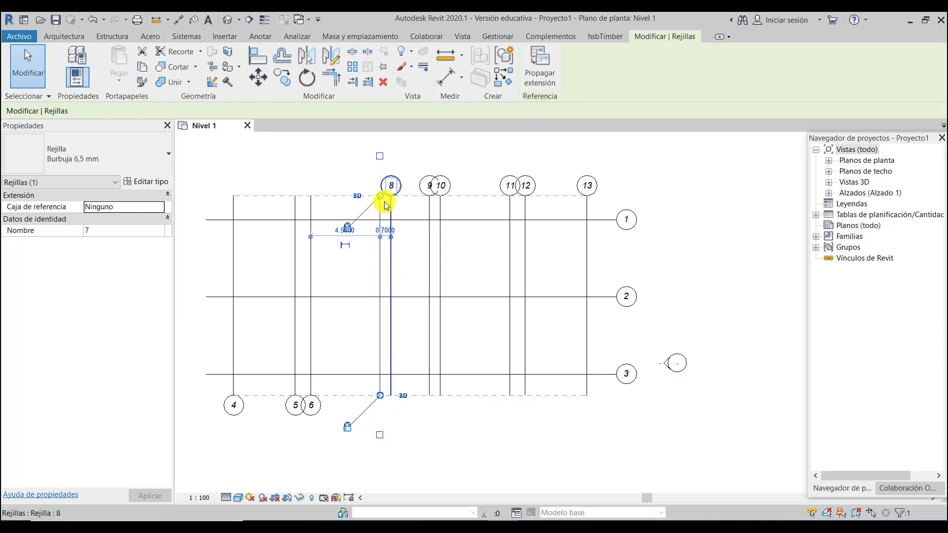
left_click(380, 156)
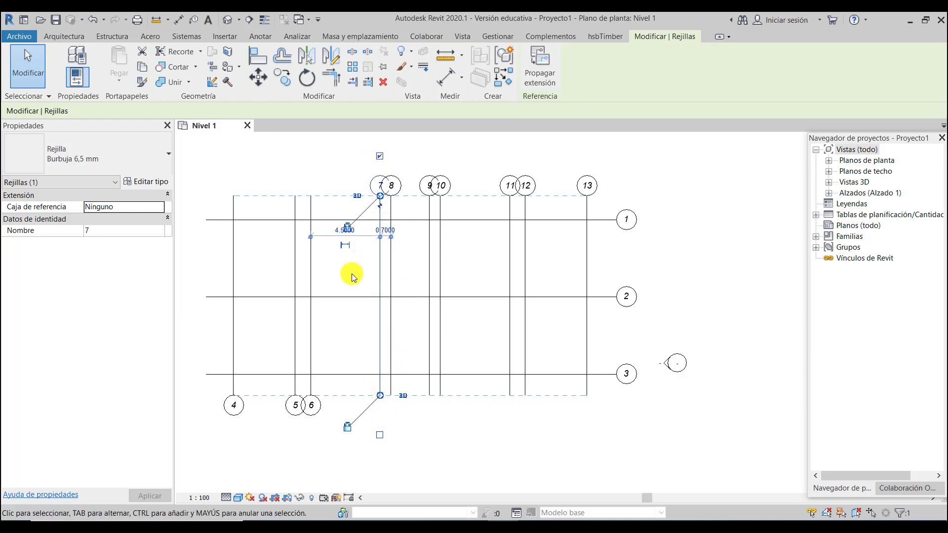
Step: Move the bubbles of the remaining vertical grids 6, 5 and 4 to their upper ends
left_click(311, 280)
left_click(311, 435)
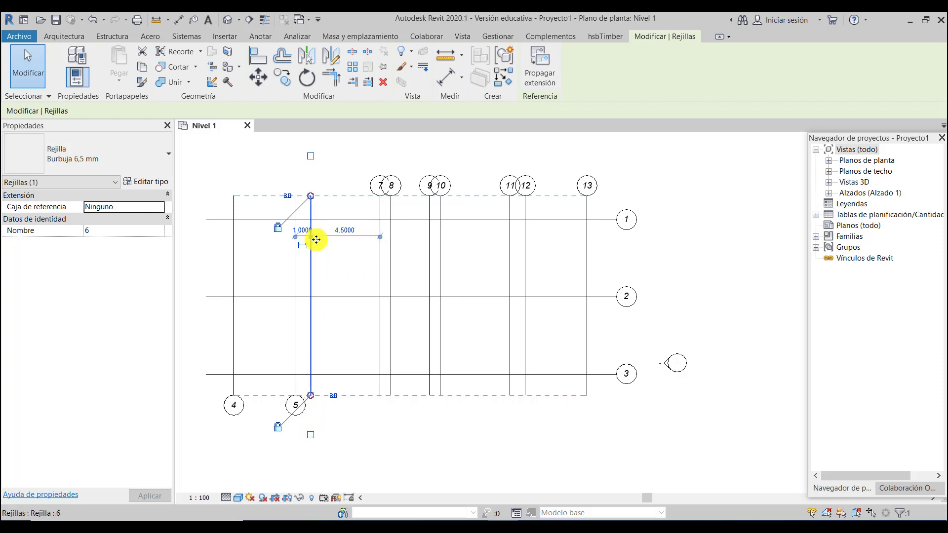
left_click(295, 280)
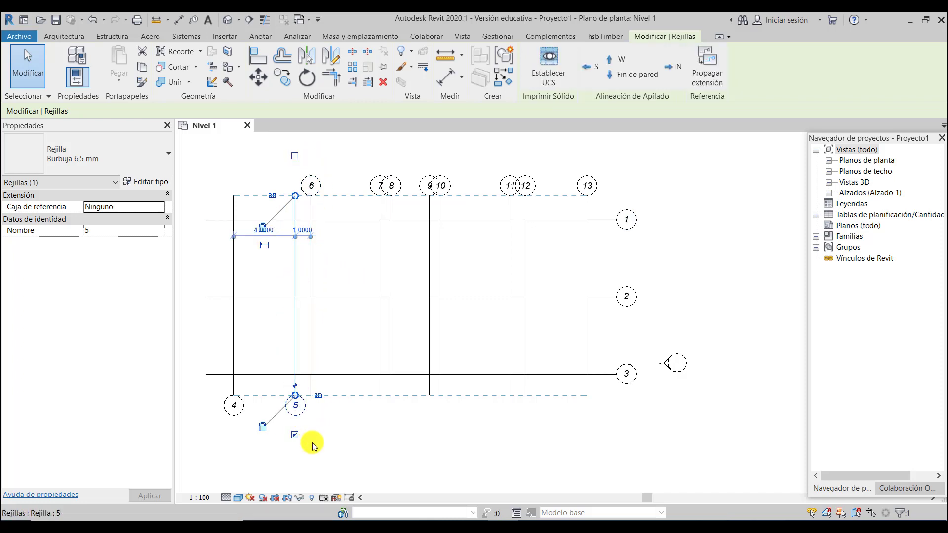
left_click(295, 156)
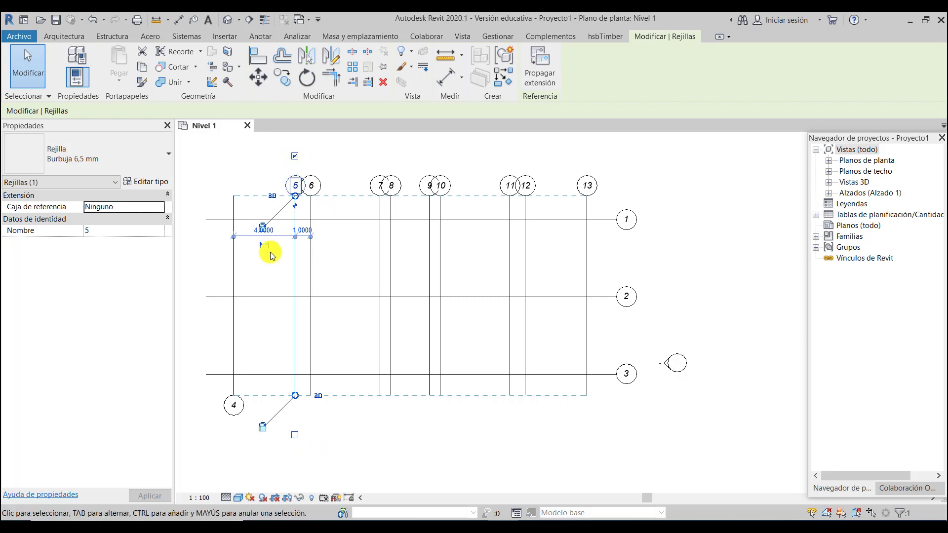
left_click(233, 272)
left_click(233, 435)
left_click(233, 156)
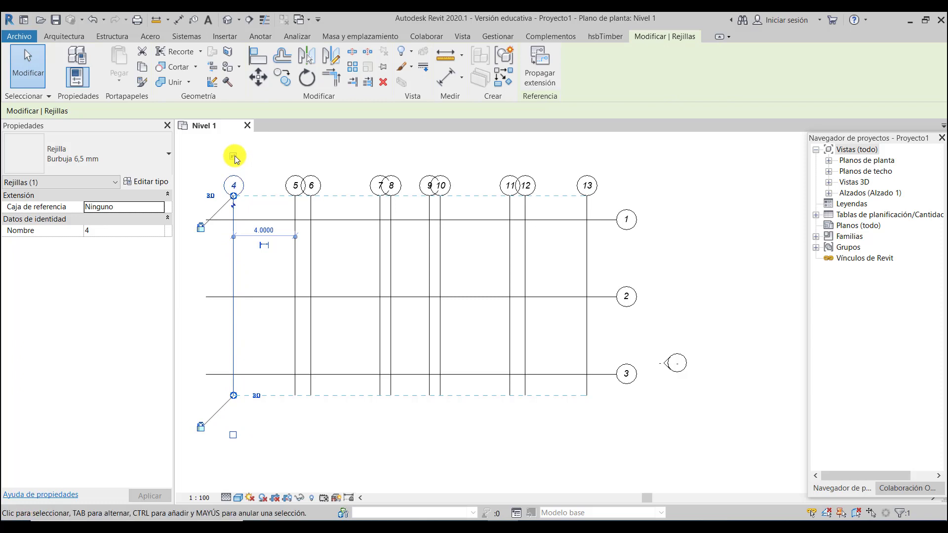
left_click(352, 270)
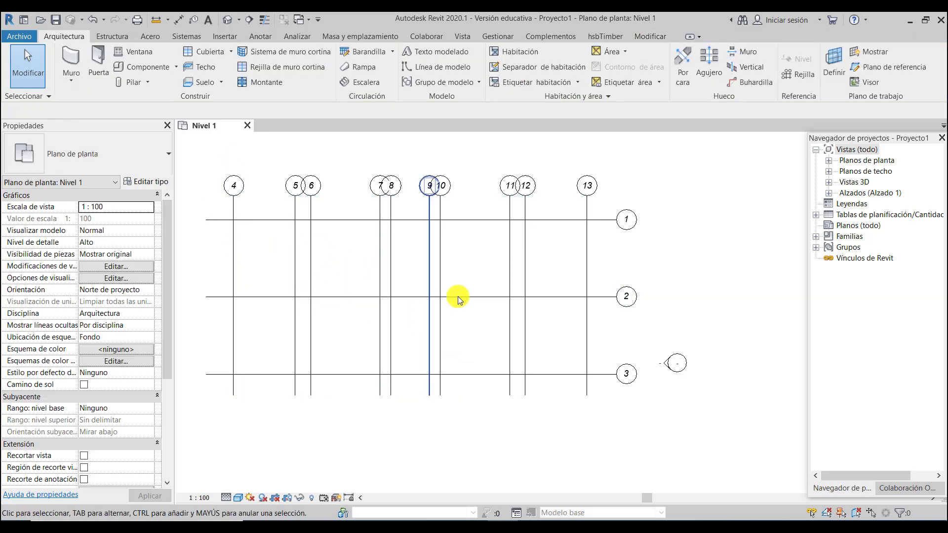
Step: Rename vertical grid 4 as A and grid 5 as B
scroll(472, 291, "down", 1)
scroll(252, 279, "up", 1)
scroll(240, 234, "up", 1)
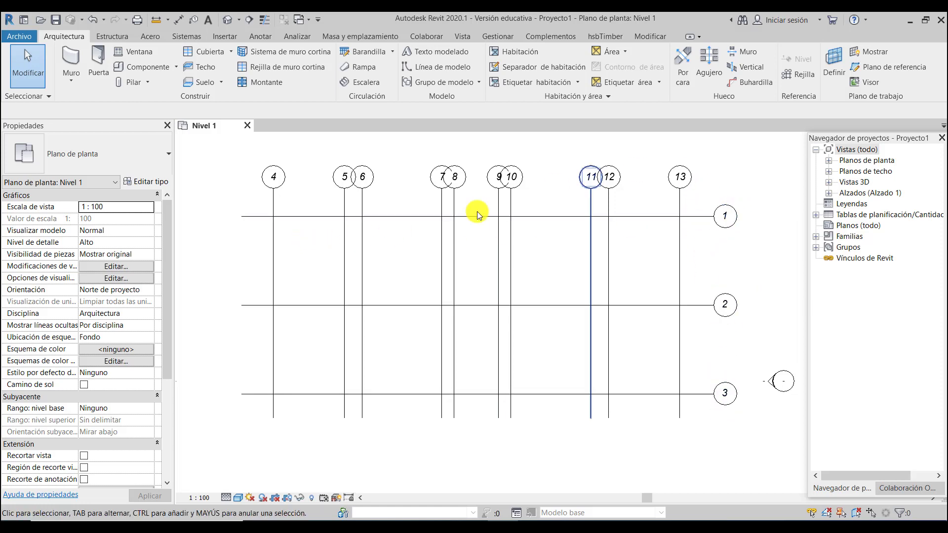
left_click(276, 182)
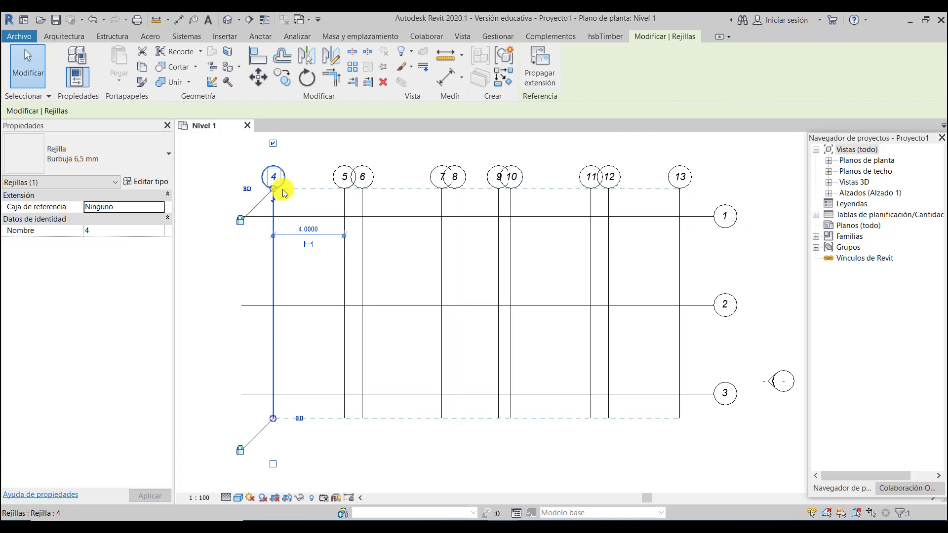
left_click(277, 178)
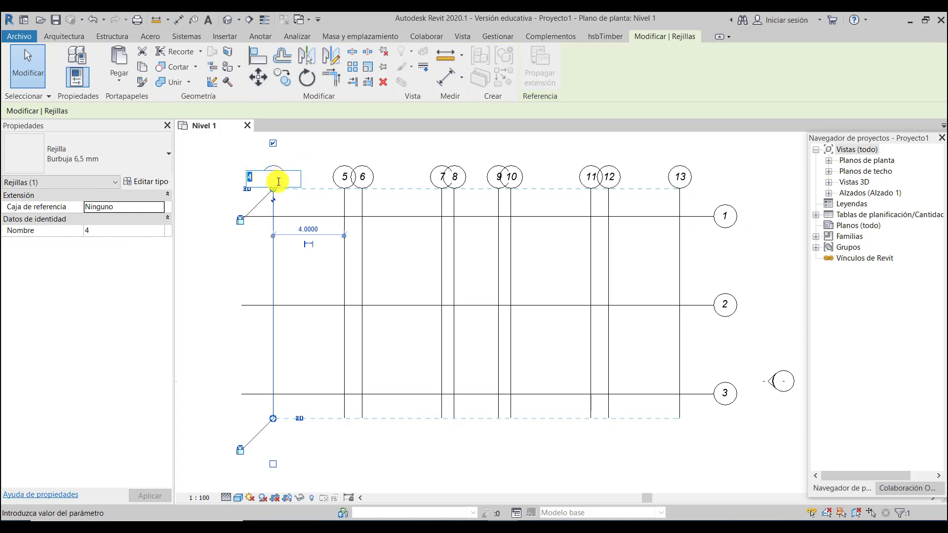
type("A")
left_click(345, 179)
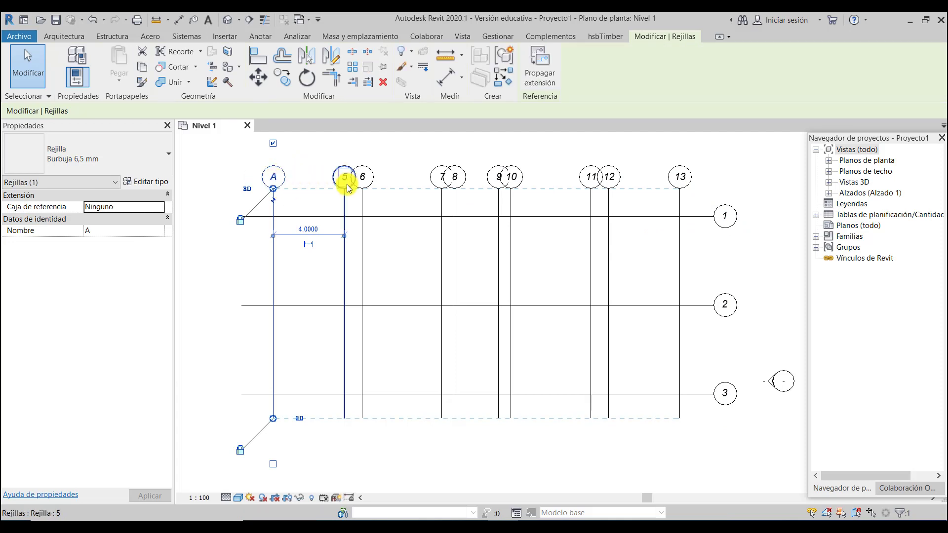
left_click(345, 180)
left_click(345, 178)
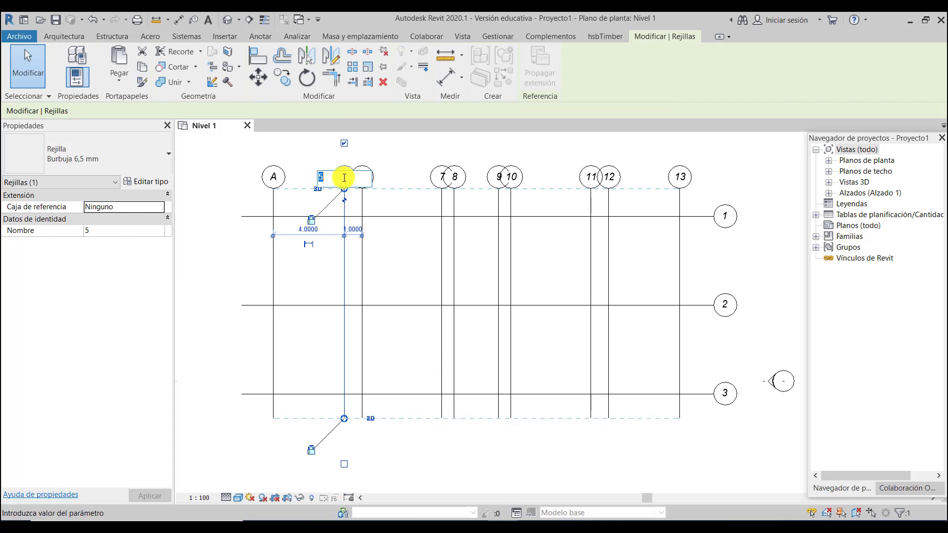
type("B")
Step: Rename vertical grid 6 as B´
left_click(364, 178)
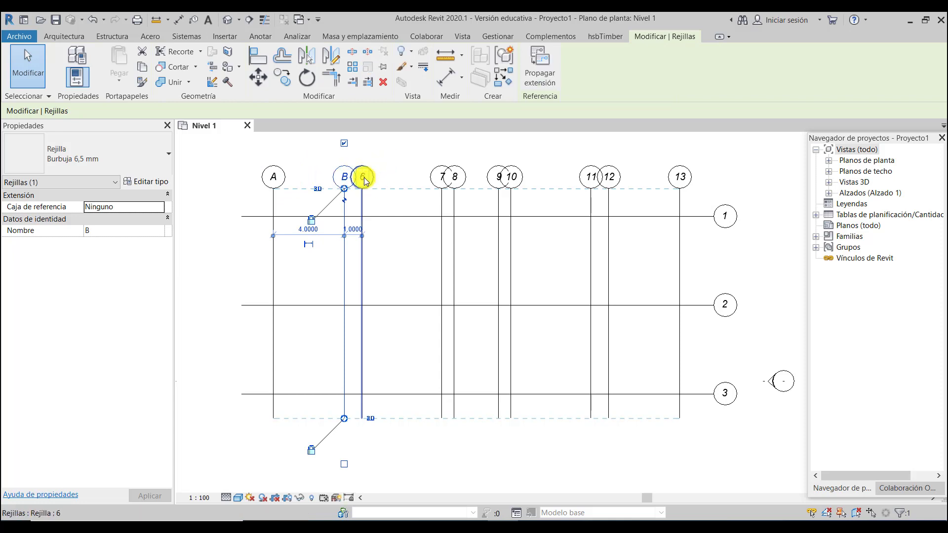
left_click(363, 181)
left_click(363, 179)
type("B")
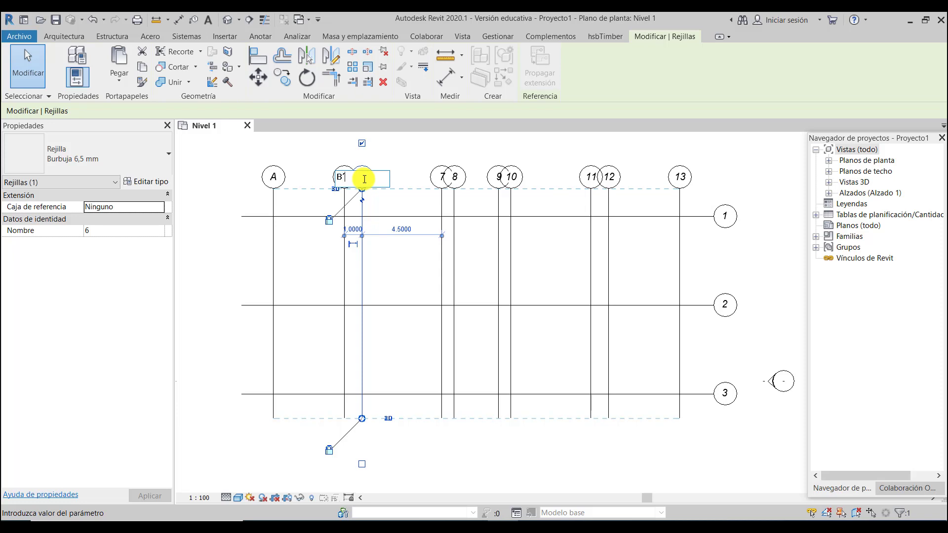
type("´")
key("Return")
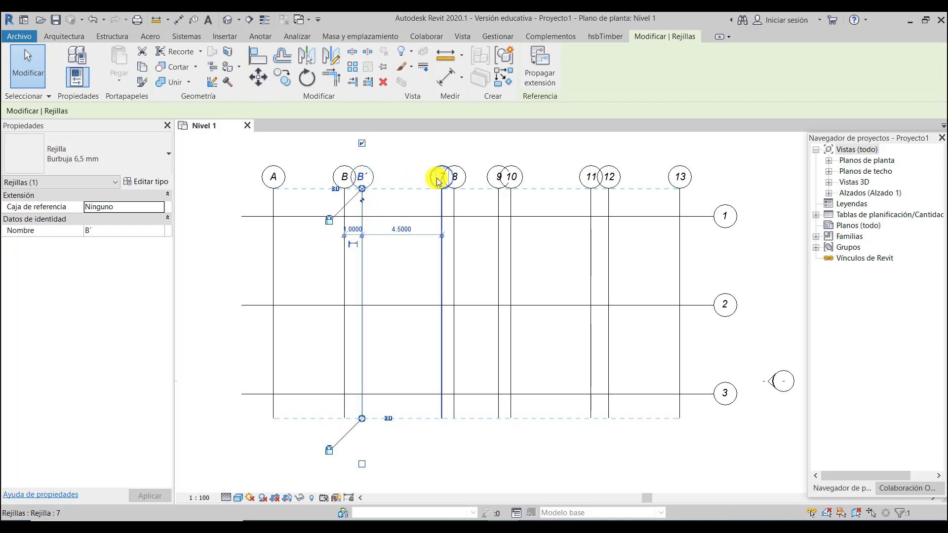
Step: Rename vertical grid 7 as C and grid 8 as C´
left_click(442, 179)
left_click(444, 178)
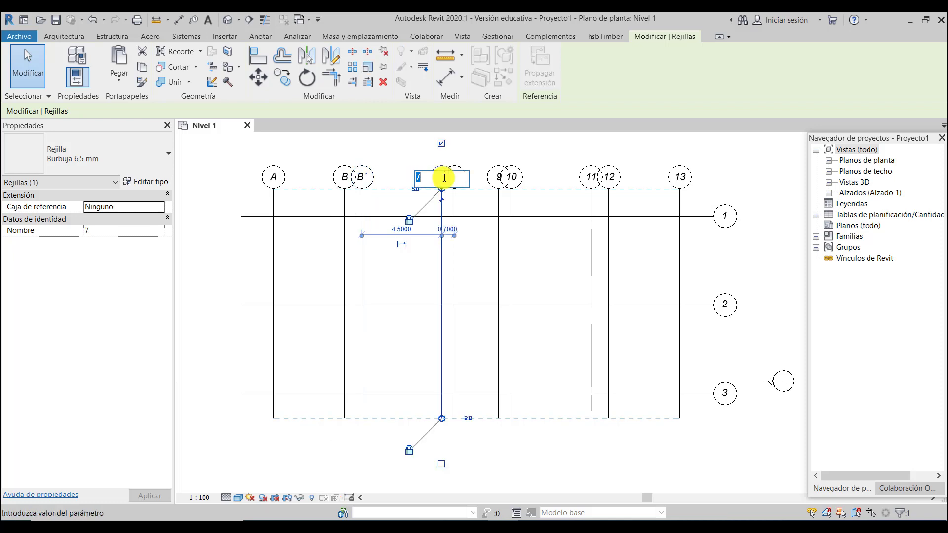
type("C")
key("Return")
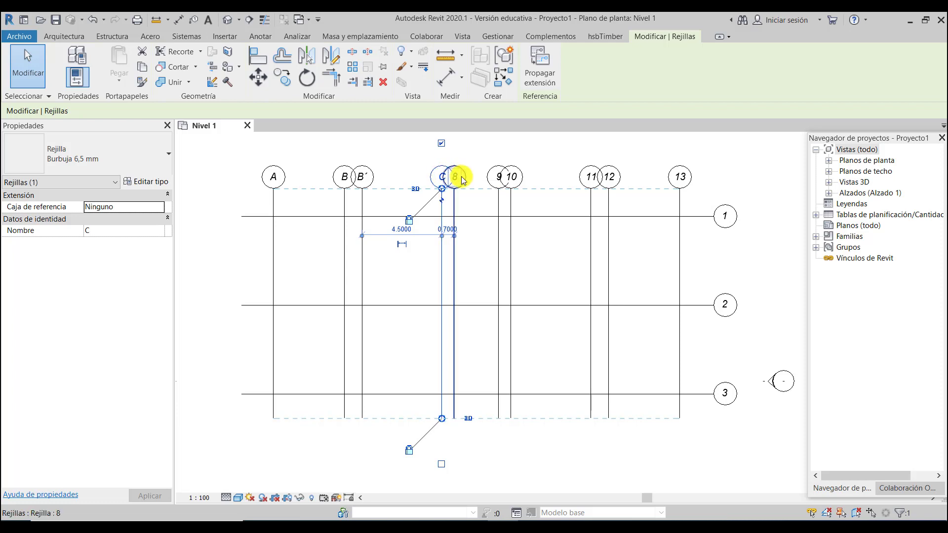
left_click(460, 178)
left_click(459, 177)
type("C")
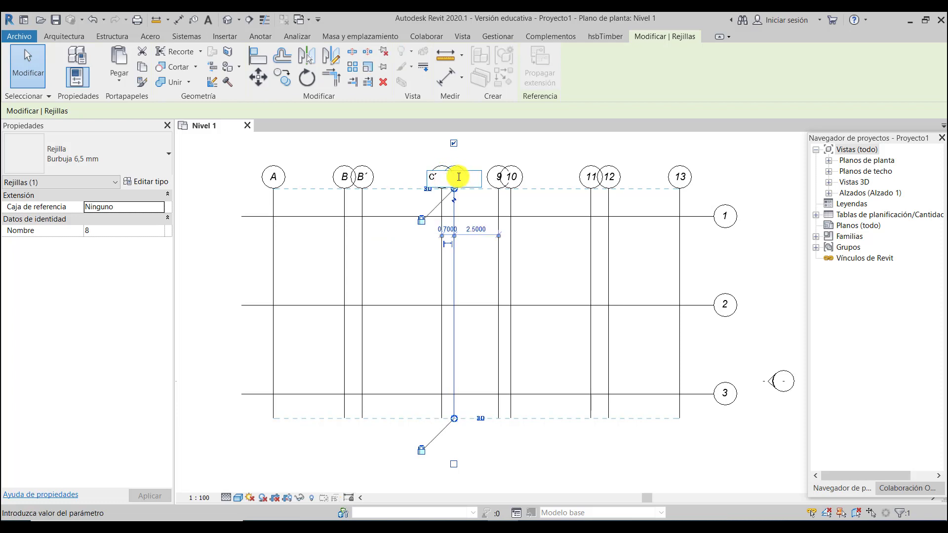
type("´")
key("Return")
Step: Rename vertical grid 9 as D
left_click(498, 178)
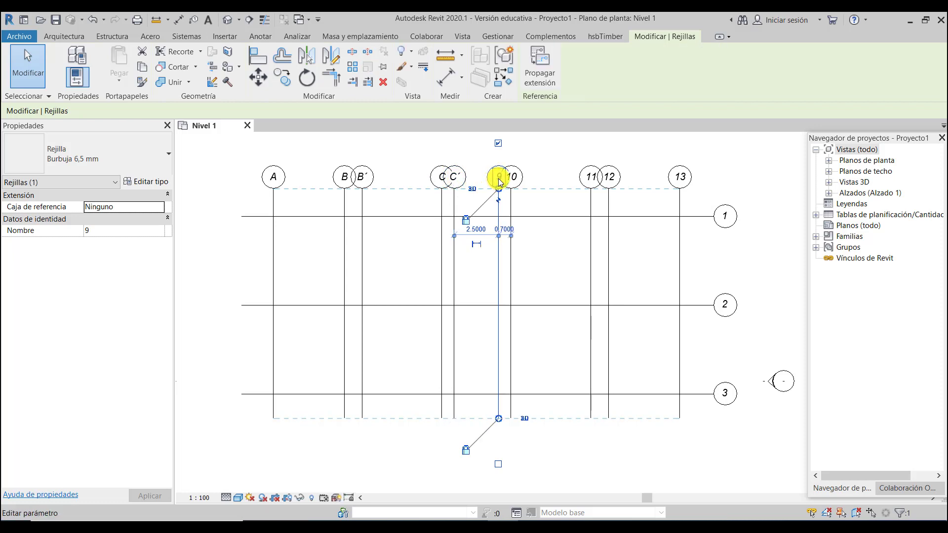
left_click(500, 179)
type("D")
key("Return")
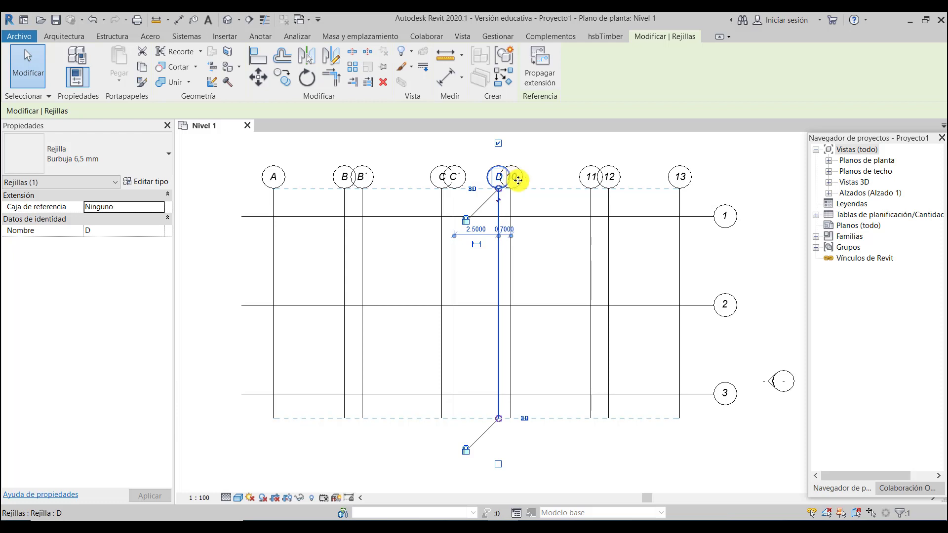
Step: Rename vertical grid 10 as D´
left_click(517, 178)
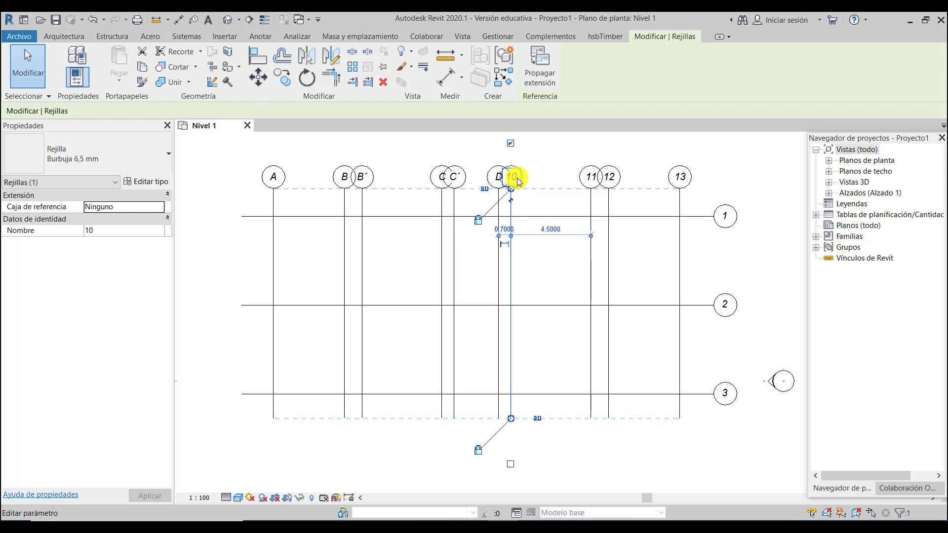
left_click(517, 179)
type("D")
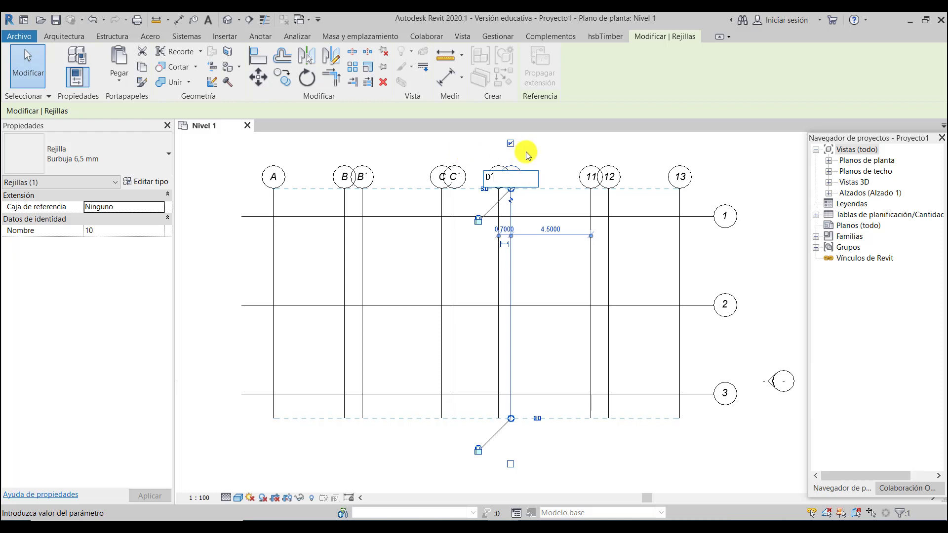
type("´")
key("Return")
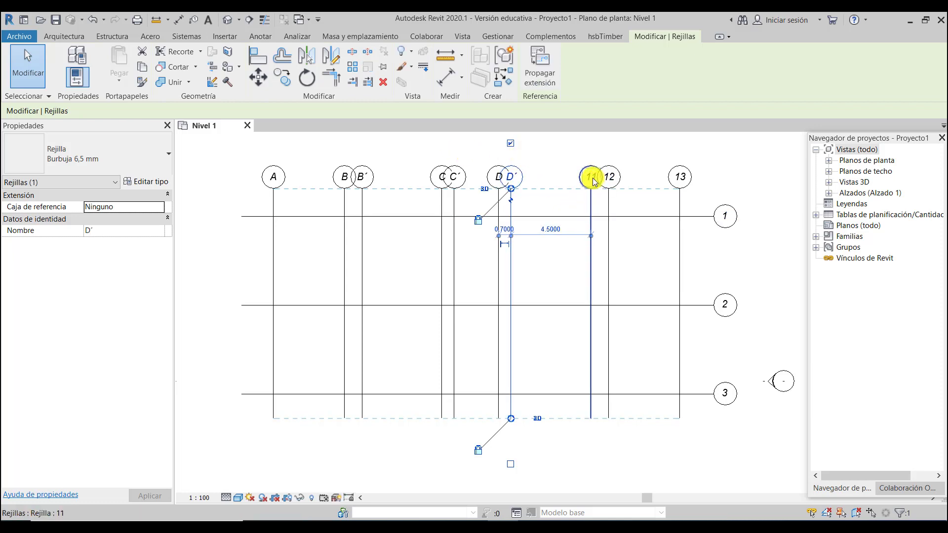
Step: Rename vertical grid 11 as E and grid 12 as E´
left_click(592, 182)
left_click(593, 182)
type("E")
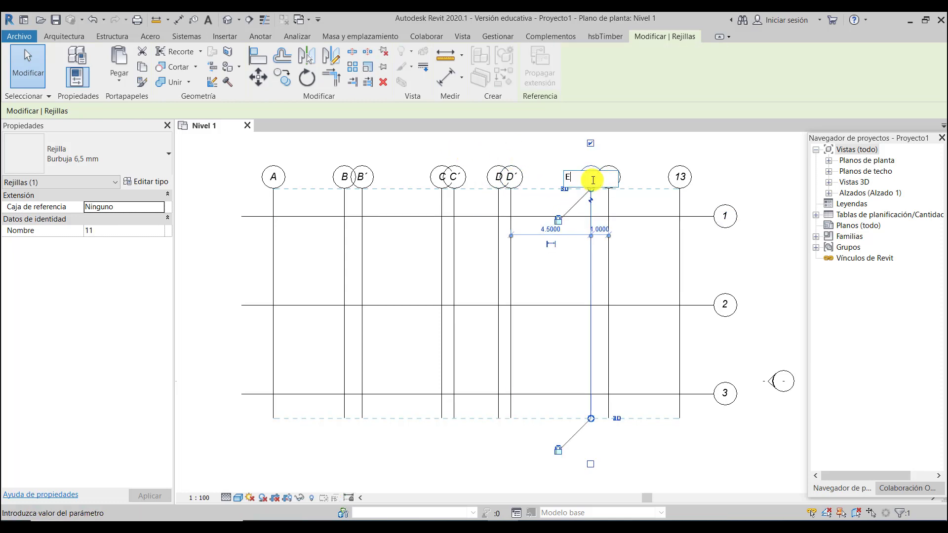
key("Return")
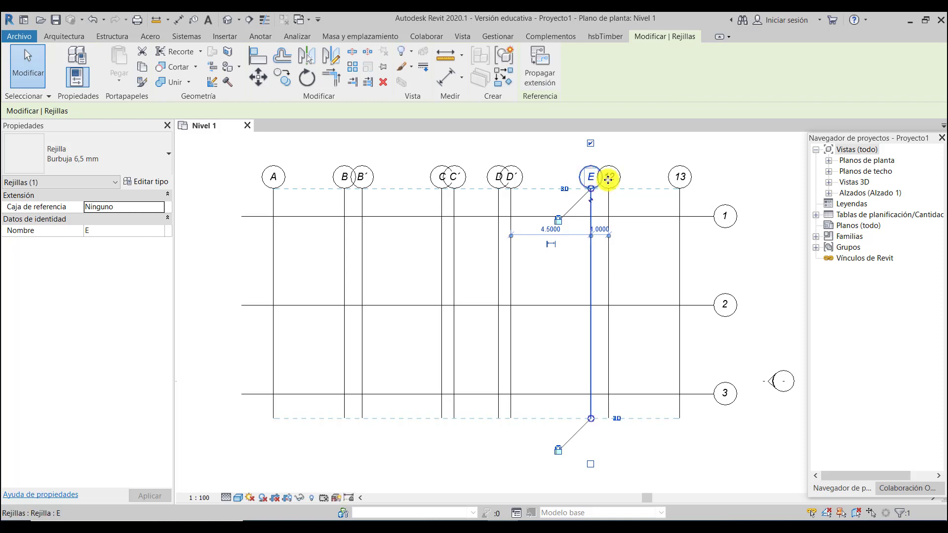
left_click(611, 178)
left_click(613, 178)
type("E´")
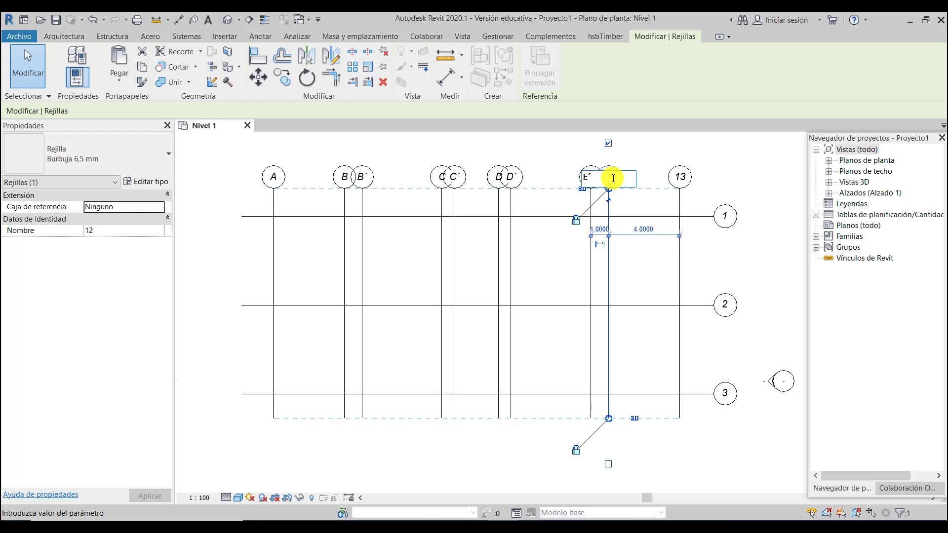
key("Return")
Step: Rename the last vertical grid, 13, as F and clear the selection
left_click(681, 178)
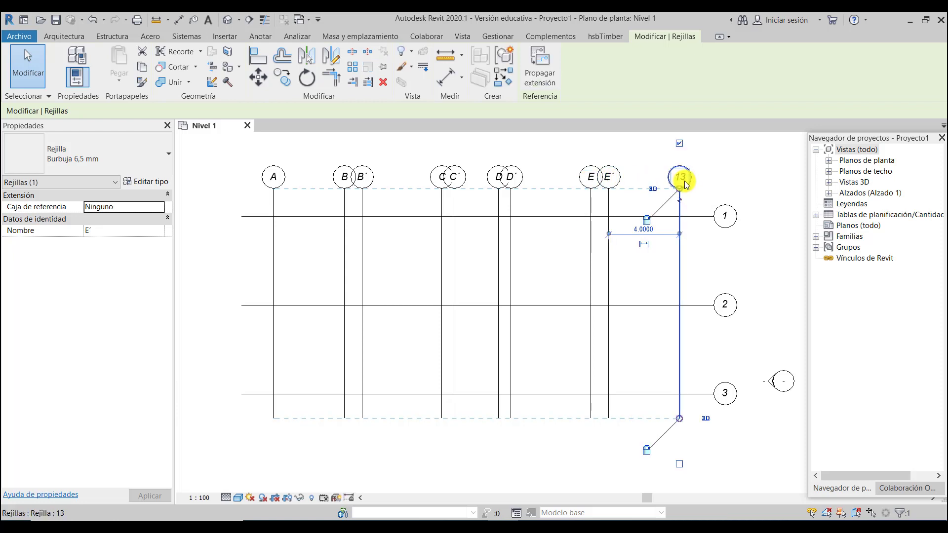
left_click(682, 178)
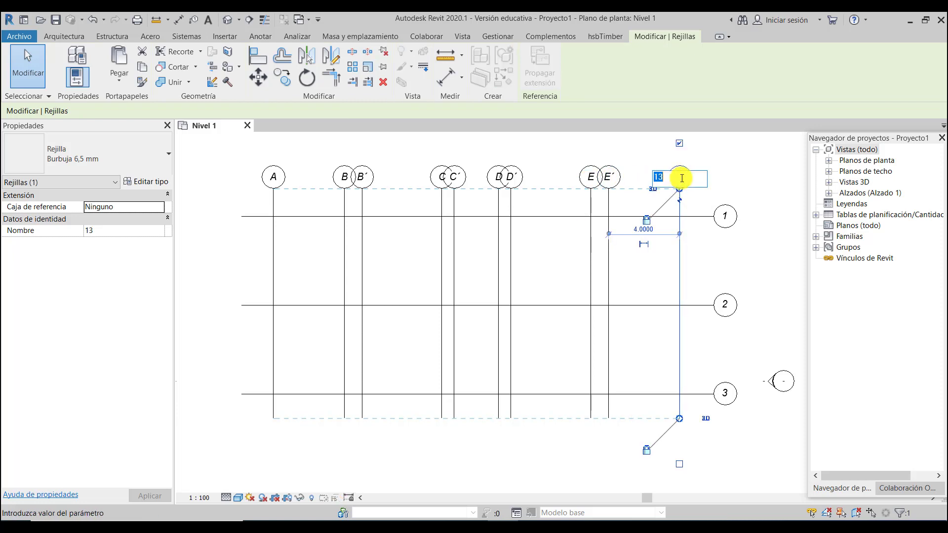
type("F")
left_click(609, 273)
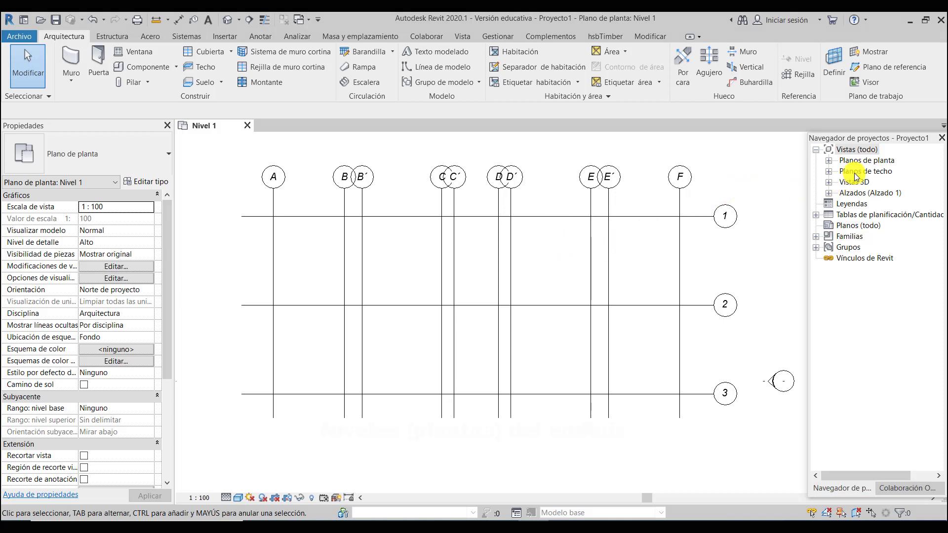
Step: Open the Este elevation view from the Alzados views, with both existing levels and their heads in sight
left_click(829, 194)
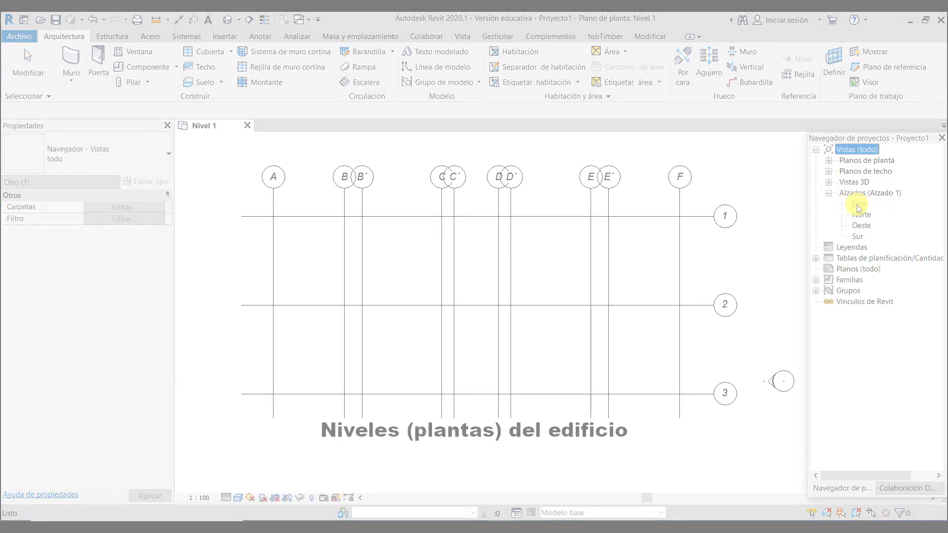
double_click(860, 204)
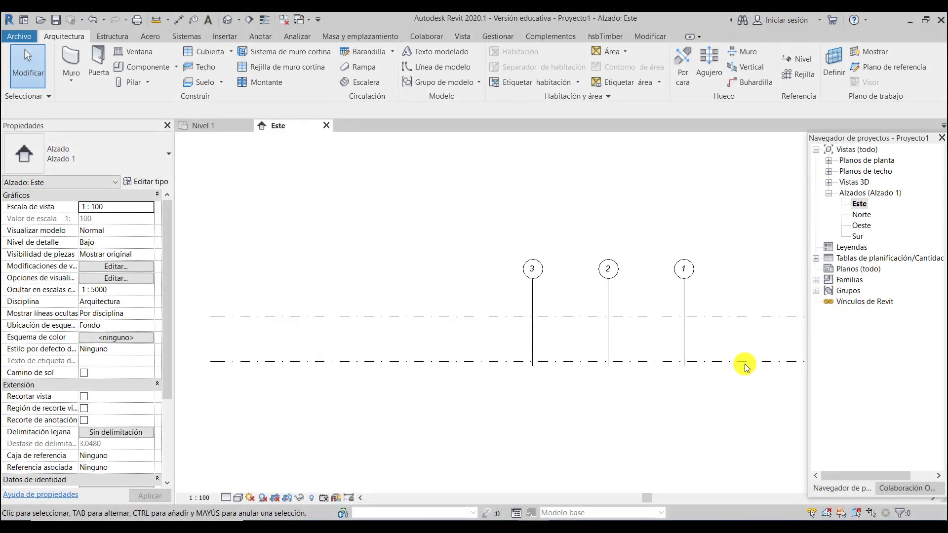
scroll(763, 334, "up", 2)
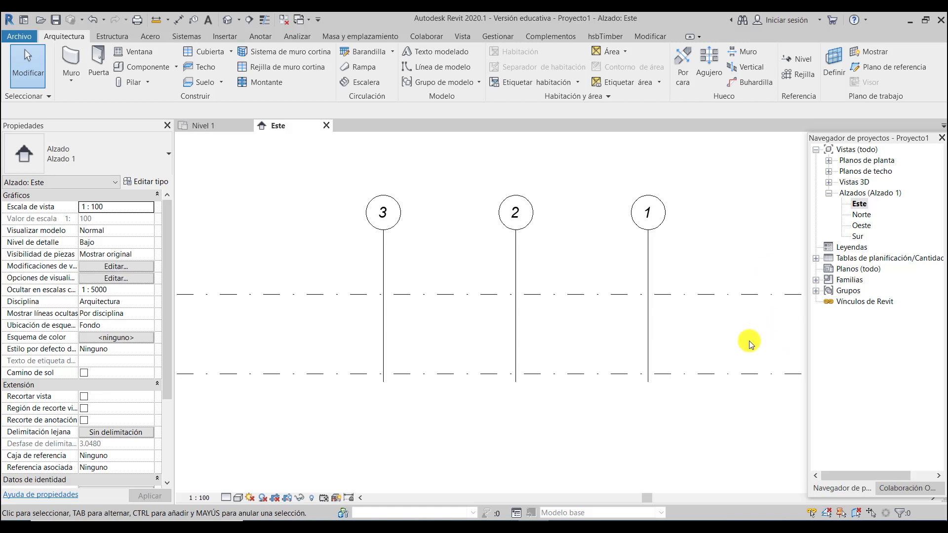
scroll(620, 340, "down", 4)
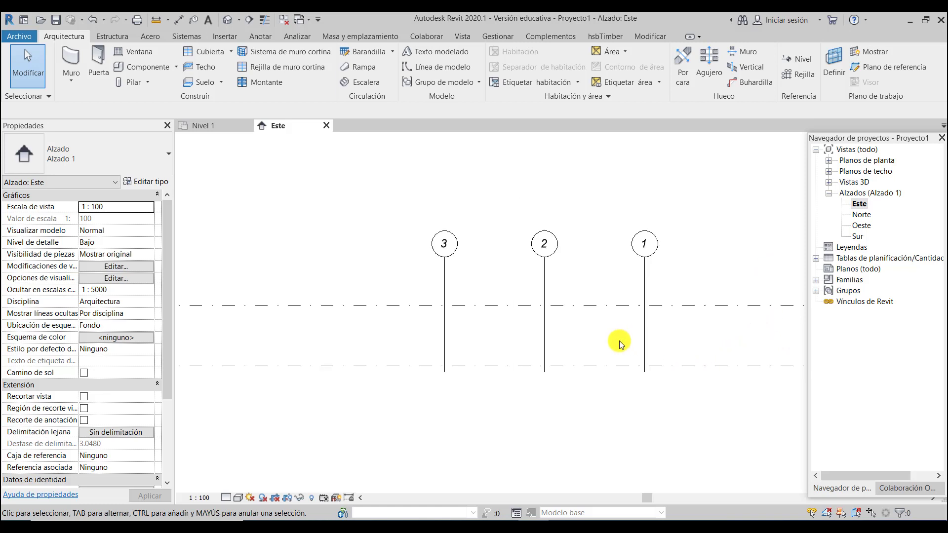
scroll(795, 342, "up", 1)
scroll(795, 343, "up", 1)
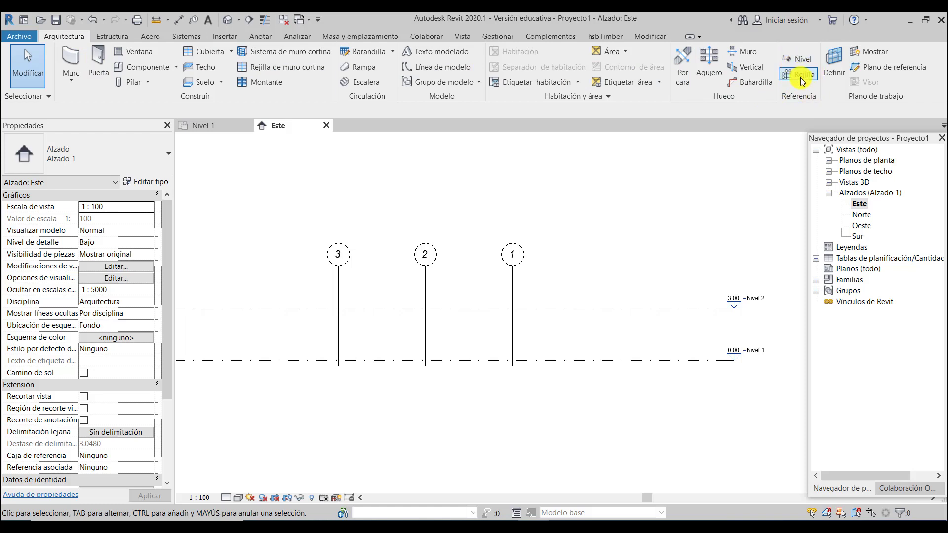
Step: Draw a new level across grids 1 to 3 at elevation 6.20, 3.20 above Nivel 2
left_click(801, 63)
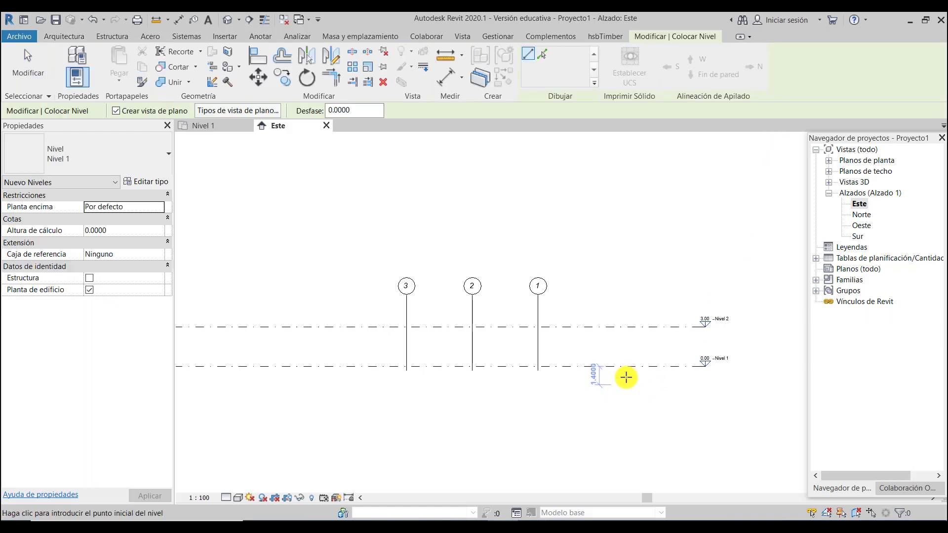
scroll(588, 346, "down", 1)
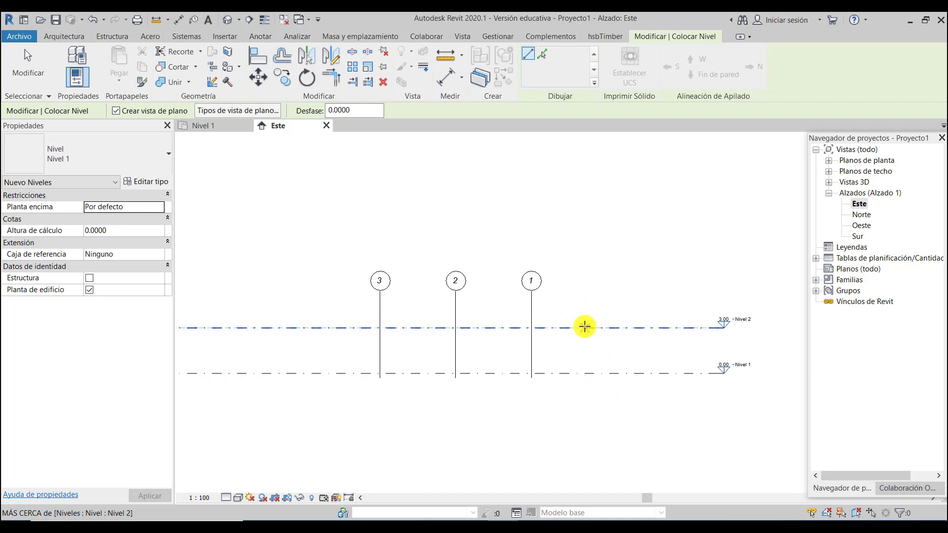
left_click(594, 280)
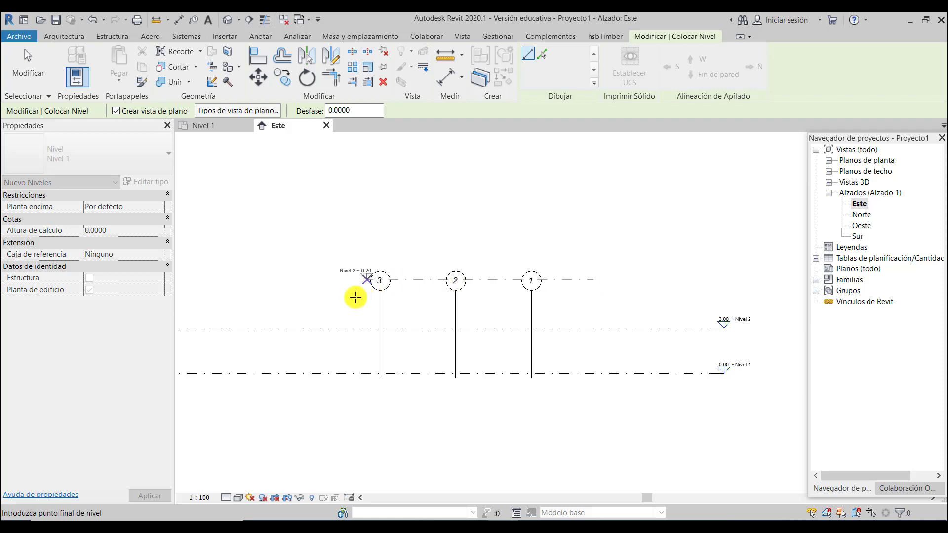
left_click(316, 280)
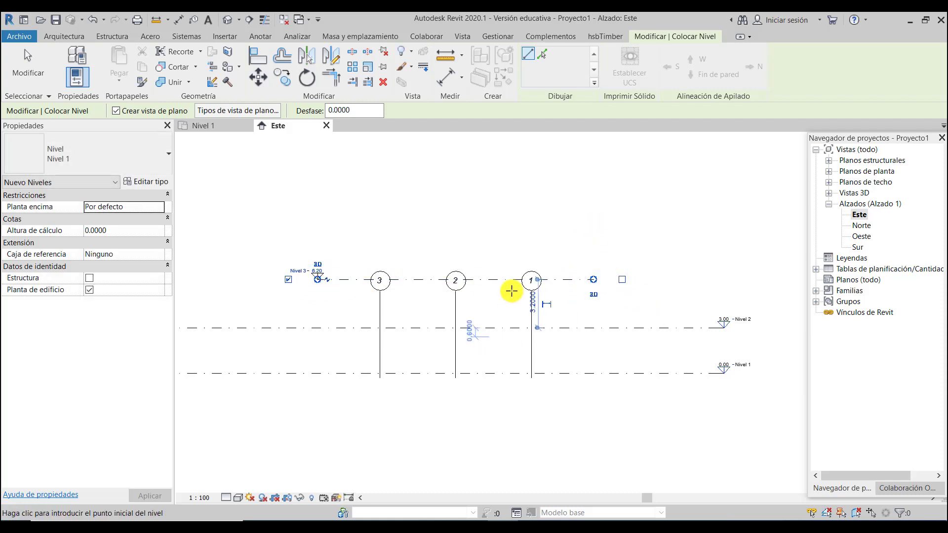
Step: Draw two more levels above Nivel 3 at elevations 9.40 and 12.60, aligned with its ends
left_click(594, 230)
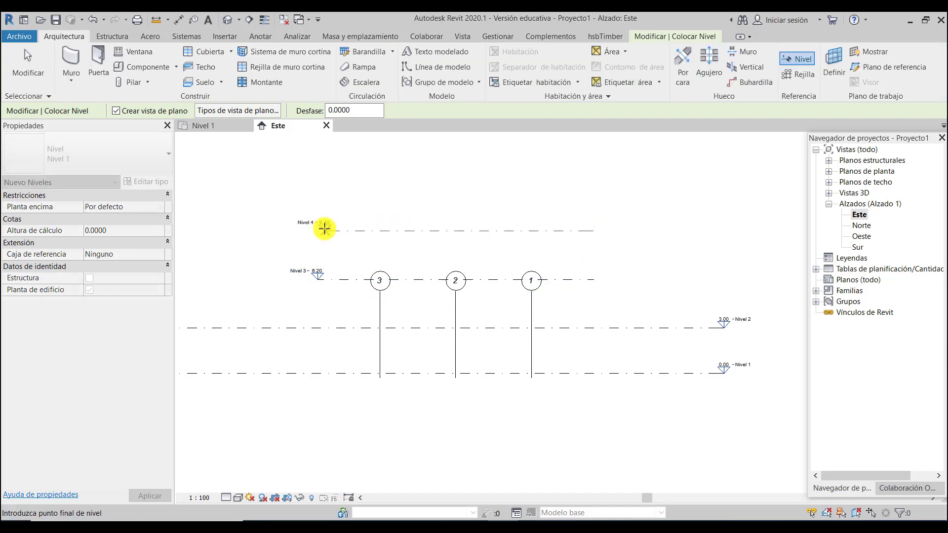
left_click(317, 230)
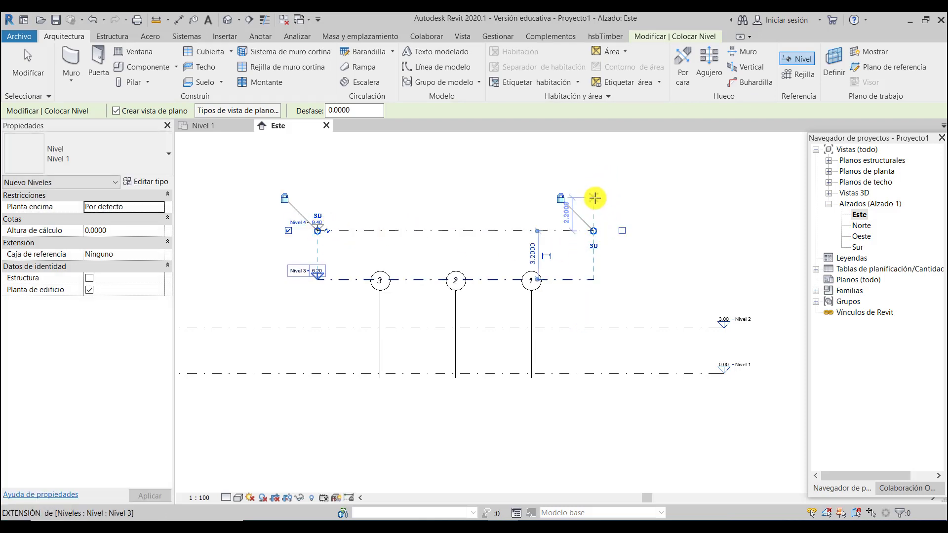
left_click(594, 182)
left_click(317, 183)
scroll(426, 401, "down", 3)
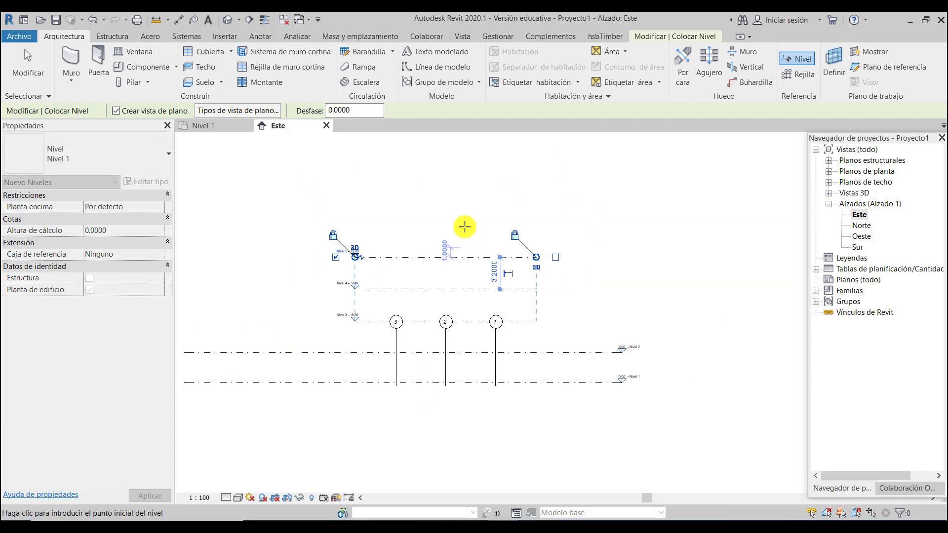
Step: Draw two levels above Nivel 5 at elevations 15.80 and 19.00, aligned with the ends of the levels below
scroll(463, 227, "up", 3)
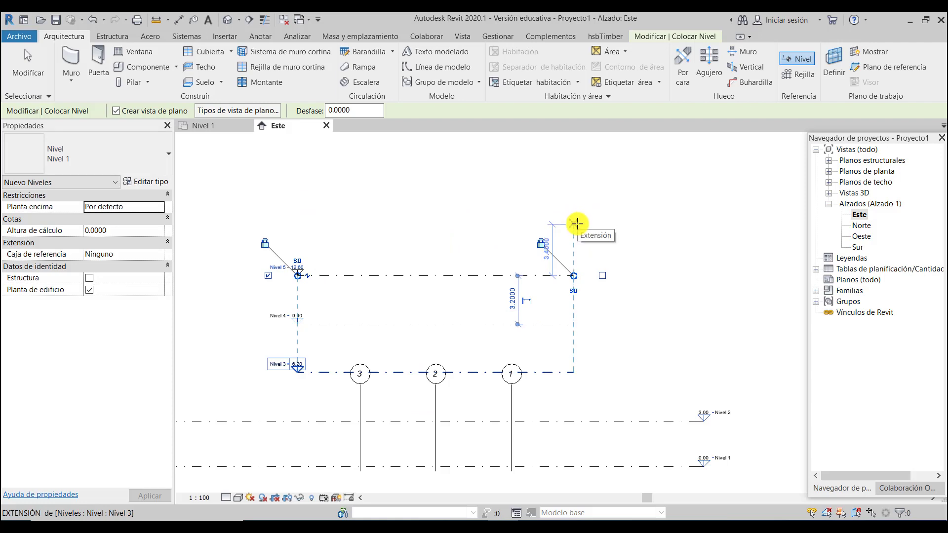
left_click(576, 227)
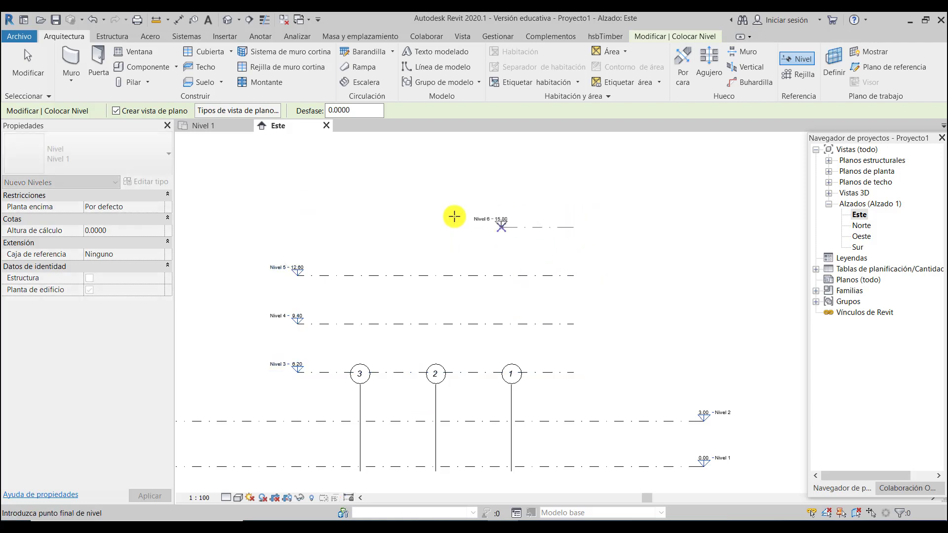
left_click(302, 229)
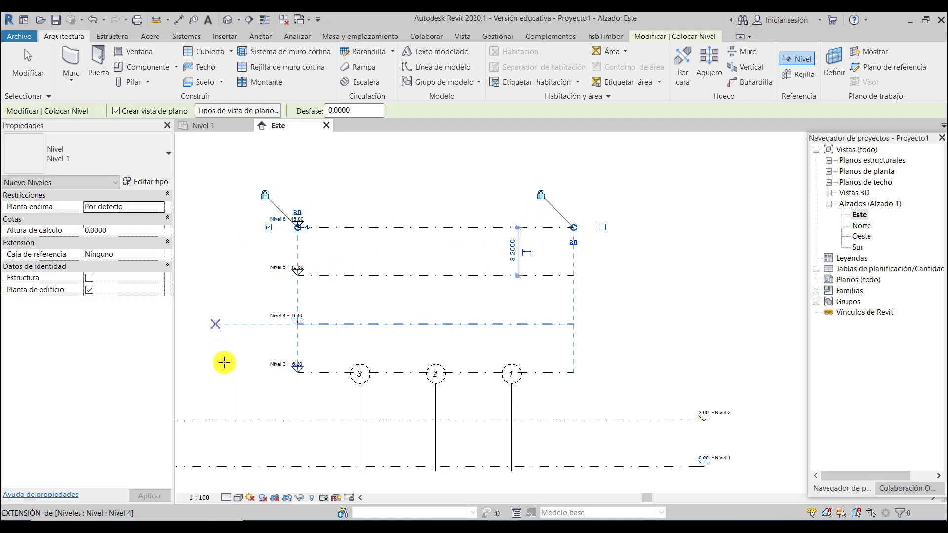
left_click(576, 181)
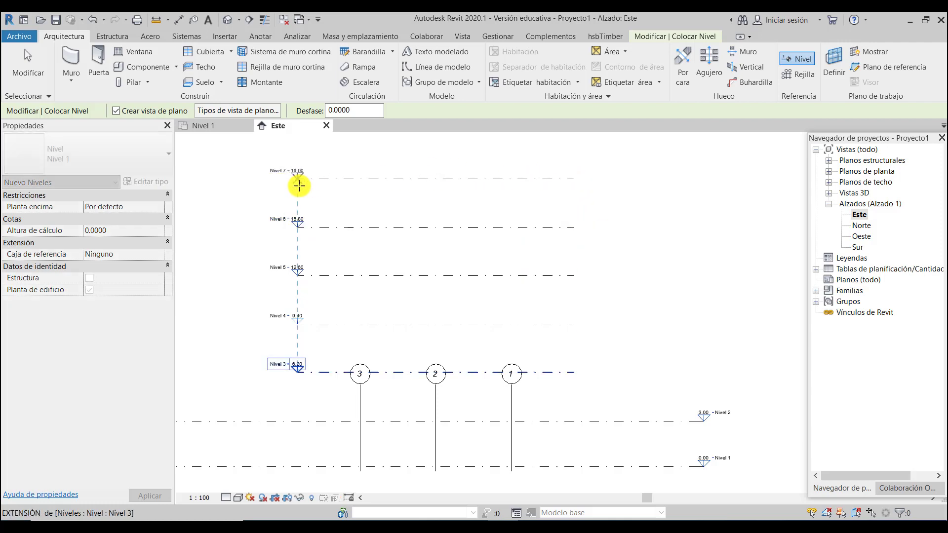
left_click(297, 180)
scroll(490, 377, "down", 2)
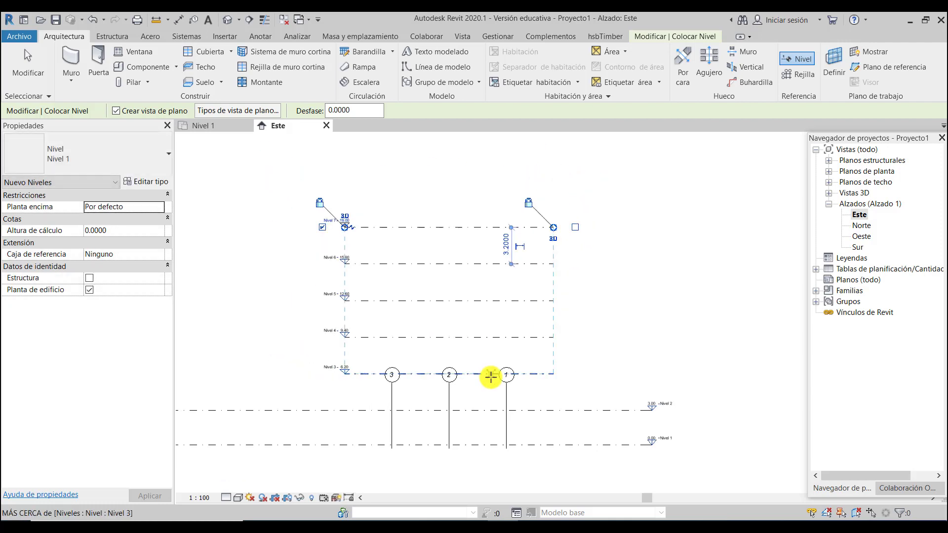
Step: Draw the topmost level at elevation 22.20, 3.20 above Nivel 7 and aligned with its ends
left_click(555, 192)
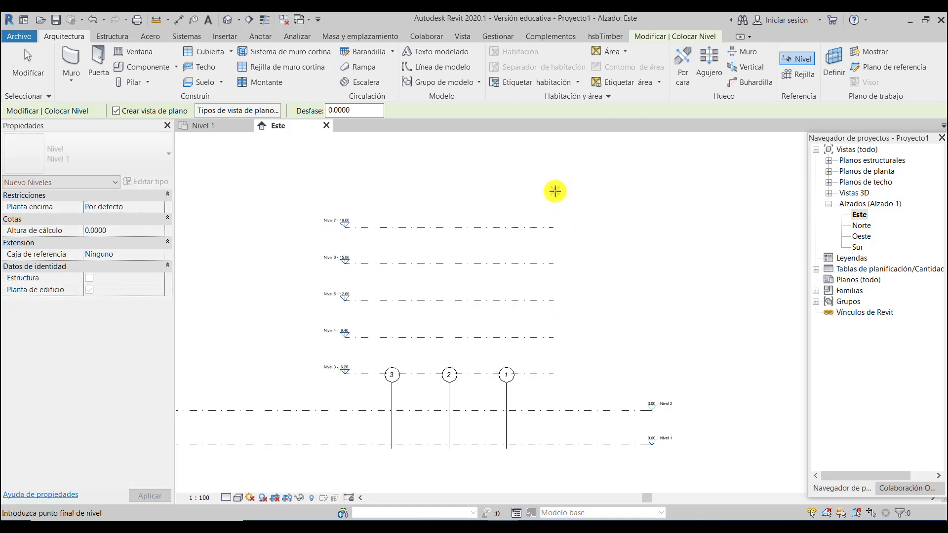
left_click(345, 192)
scroll(597, 375, "down", 1)
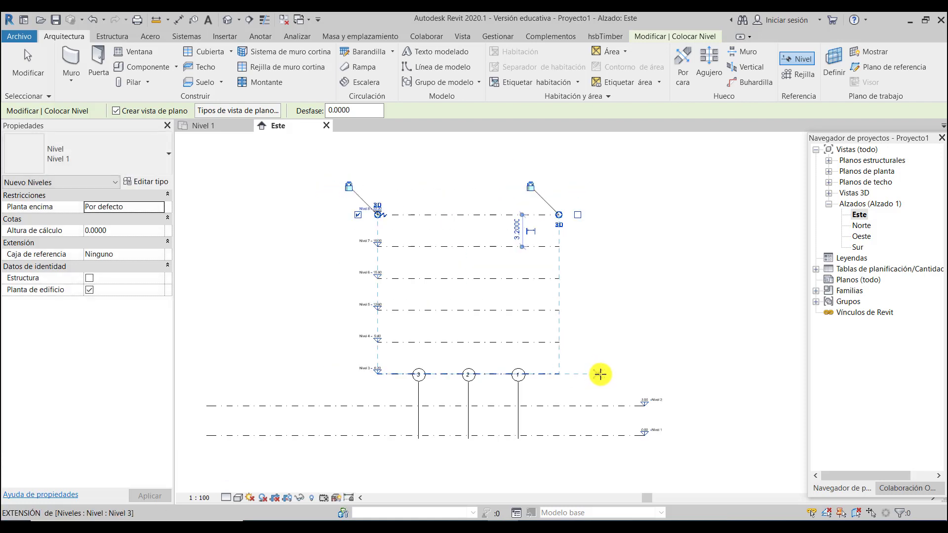
key("Escape")
Step: Draw a basement level 3.40 below Nivel 1, aligned with the ends of the upper levels, and finish placing levels
scroll(669, 372, "down", 1)
scroll(575, 451, "up", 2)
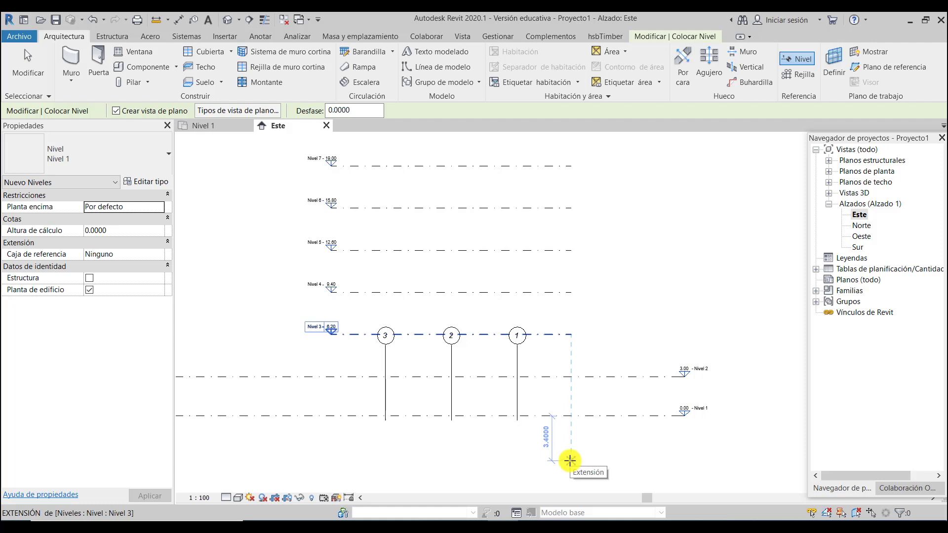
left_click(570, 461)
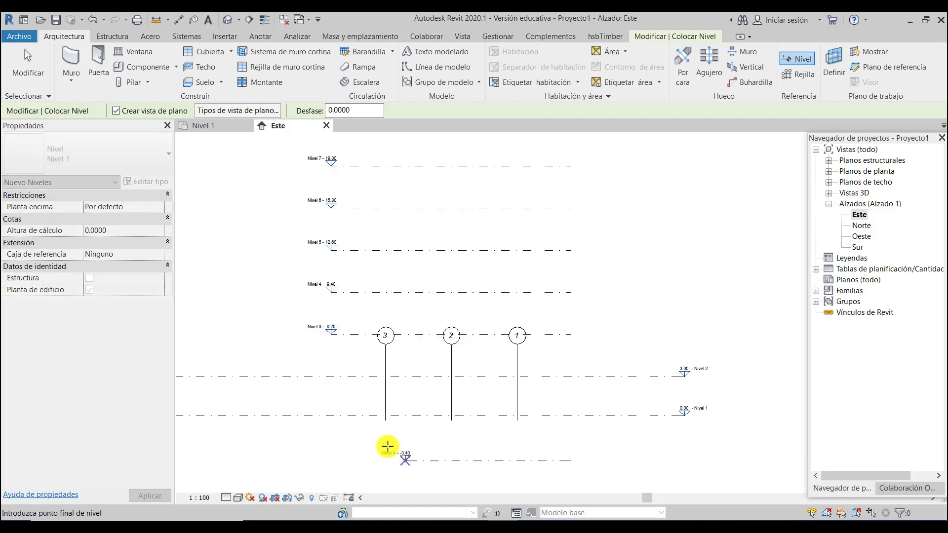
left_click(332, 453)
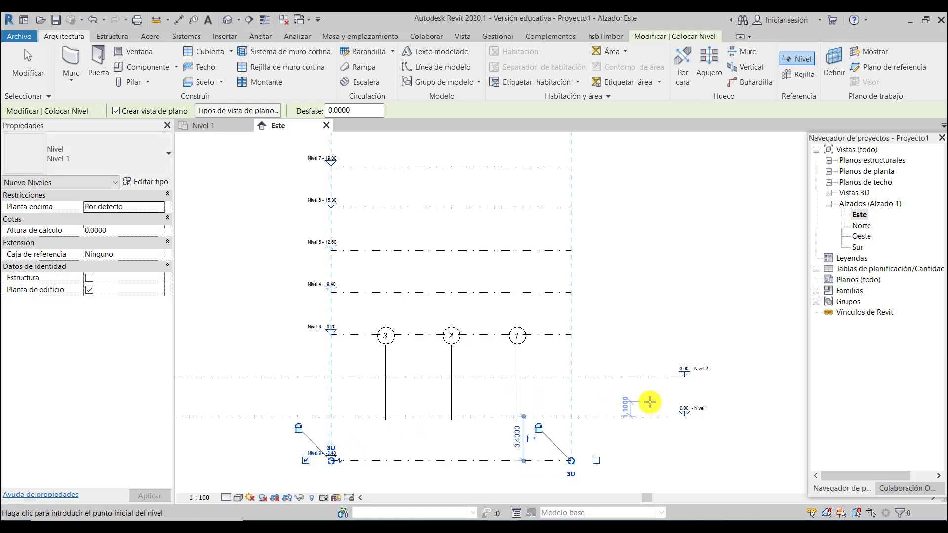
scroll(565, 341, "down", 2)
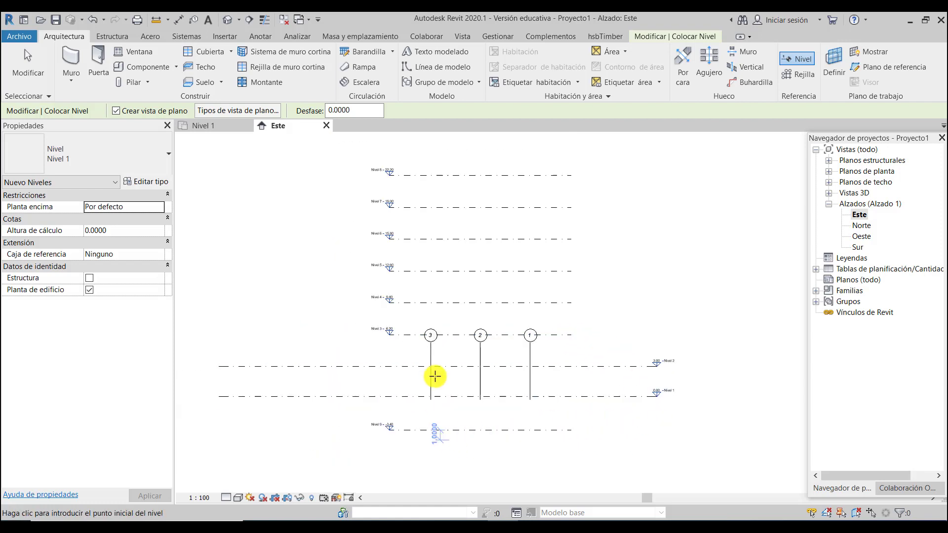
scroll(442, 349, "up", 1)
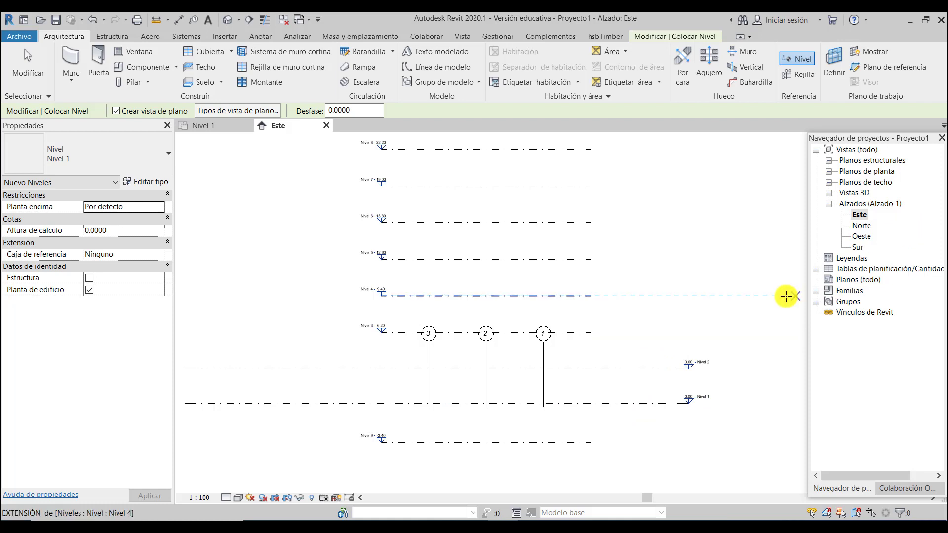
key("Escape")
key("Escape")
Step: Shorten the Nivel 1 and Nivel 2 lines at their head ends to align with the ends of the other levels
left_click(656, 405)
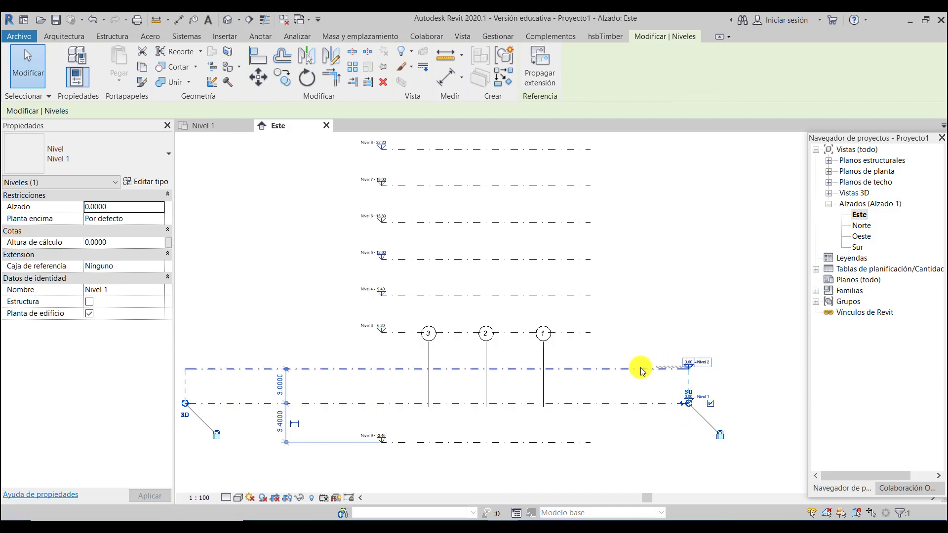
left_click(608, 368)
left_click_drag(688, 369, 590, 370)
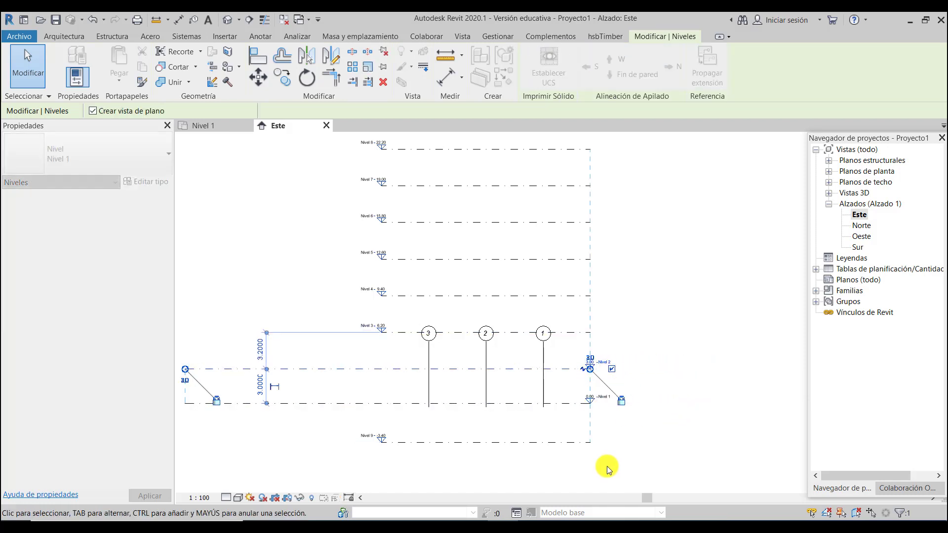
Step: Shorten the headless ends of Nivel 1 and Nivel 2 to align with the ends of the other levels
left_click(331, 404)
scroll(479, 390, "down", 1)
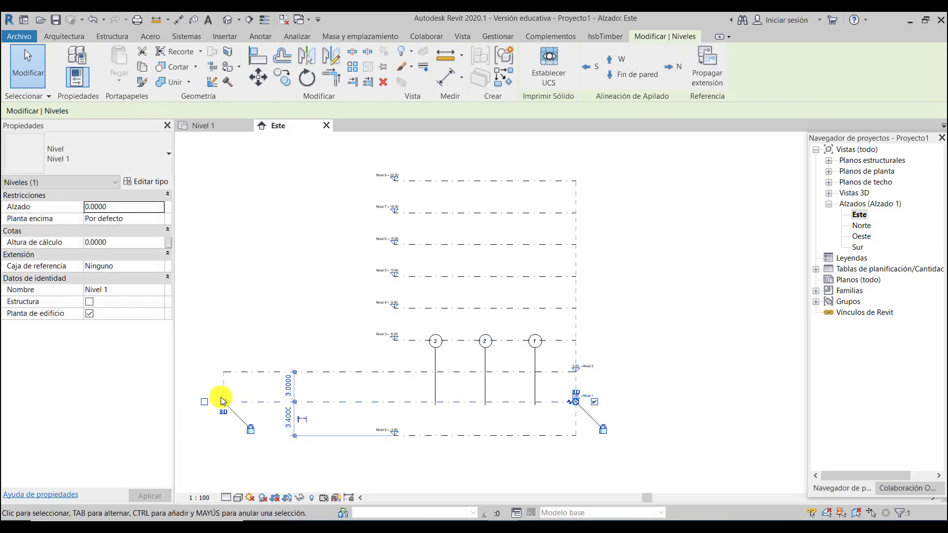
left_click_drag(225, 404, 394, 402)
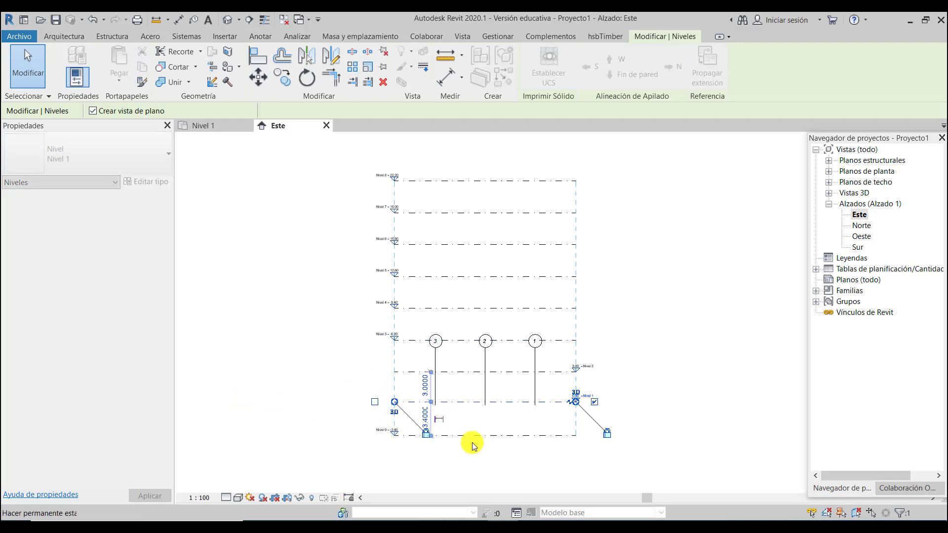
left_click(464, 450)
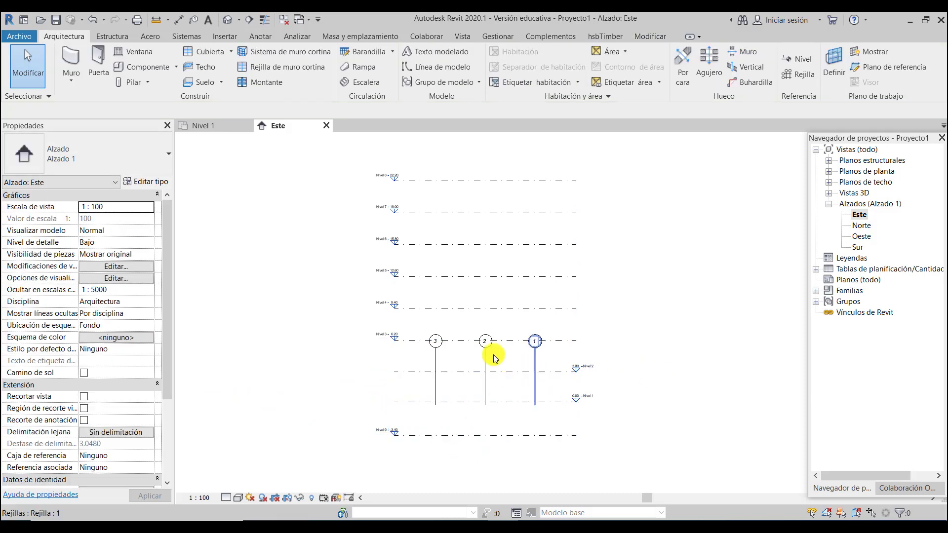
Step: Switch the Nivel 2 level head to the opposite end so it lines up with the heads of the upper levels
scroll(496, 360, "up", 1)
scroll(554, 413, "up", 1)
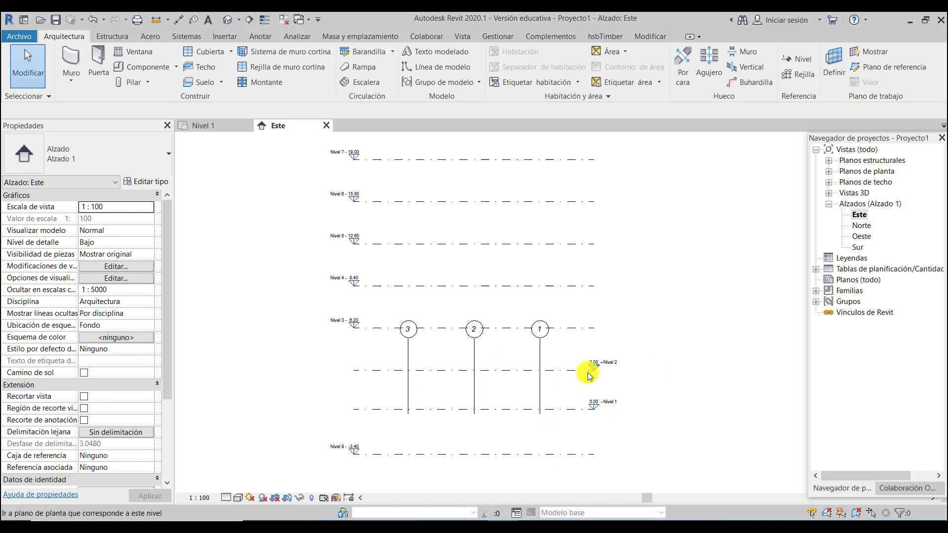
left_click(578, 371)
left_click(619, 371)
left_click(327, 370)
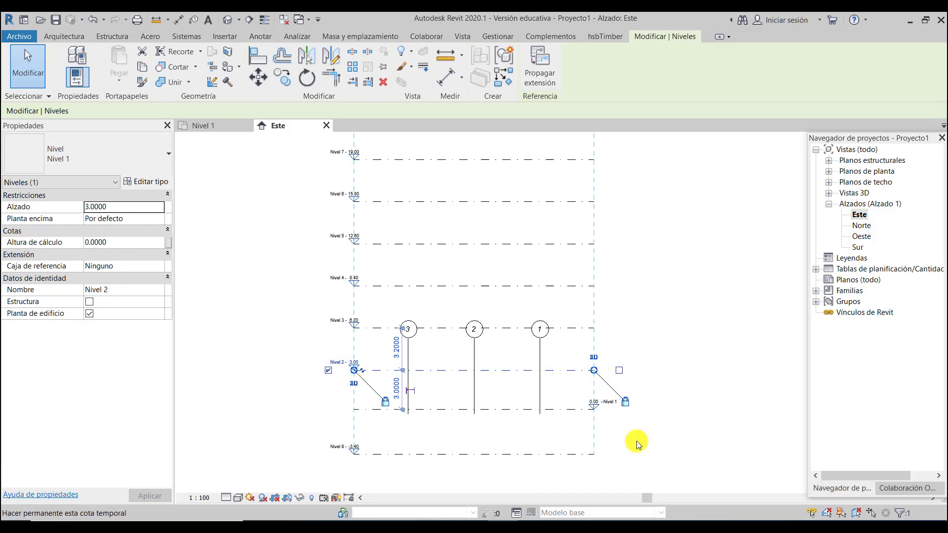
left_click(663, 437)
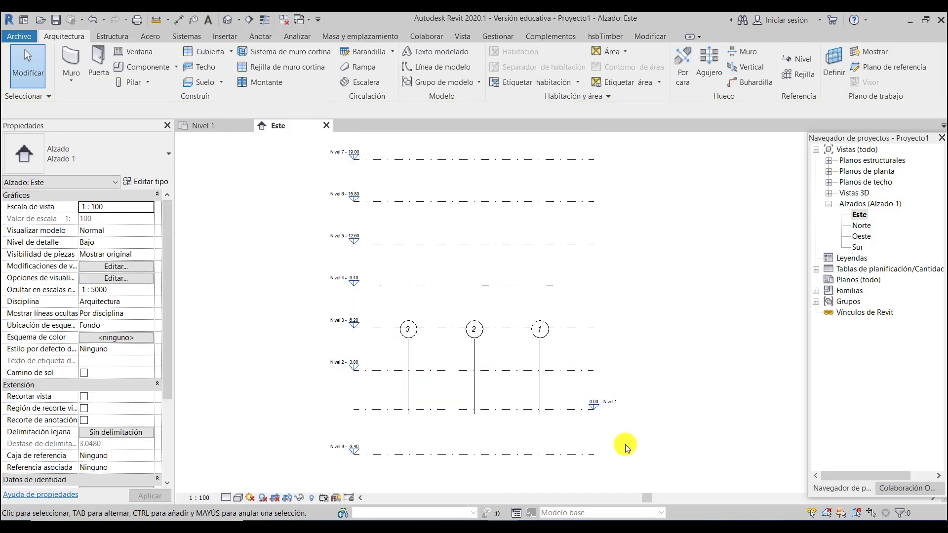
Step: Unlock both ends of Nivel 1 from the other levels and extend its line slightly beyond them on each side
left_click(567, 414)
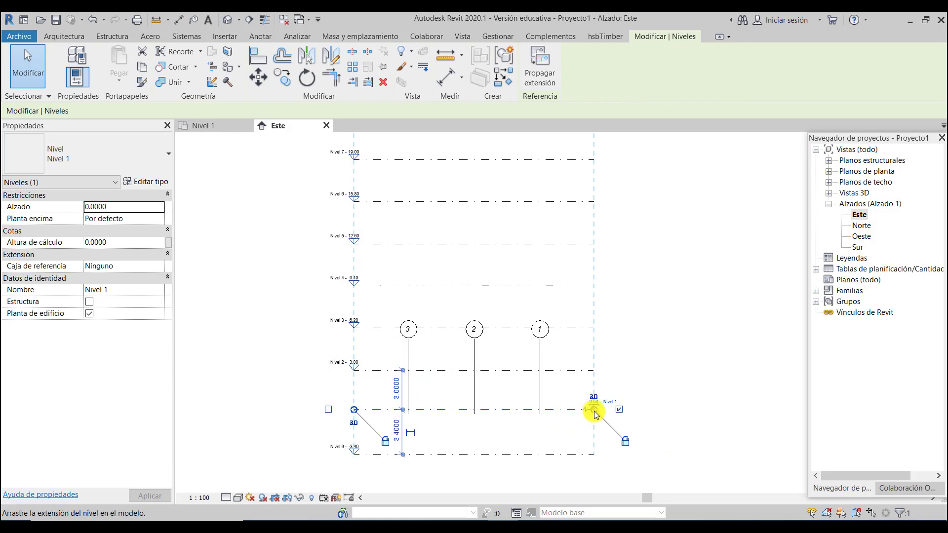
mouse_move(611, 410)
left_mouse_down()
mouse_move(634, 411)
mouse_move(578, 410)
mouse_move(597, 414)
left_mouse_up()
left_click(624, 441)
left_click_drag(595, 413, 620, 409)
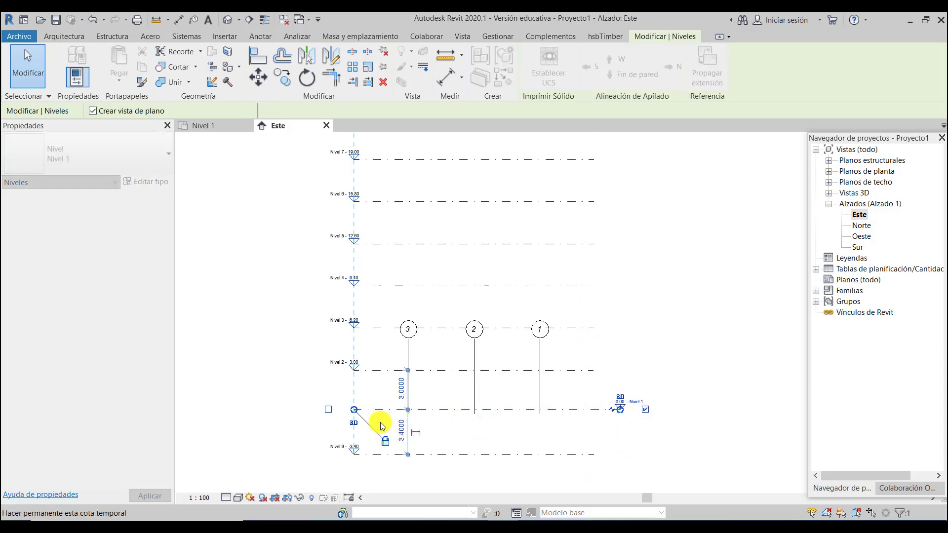
left_click(352, 414)
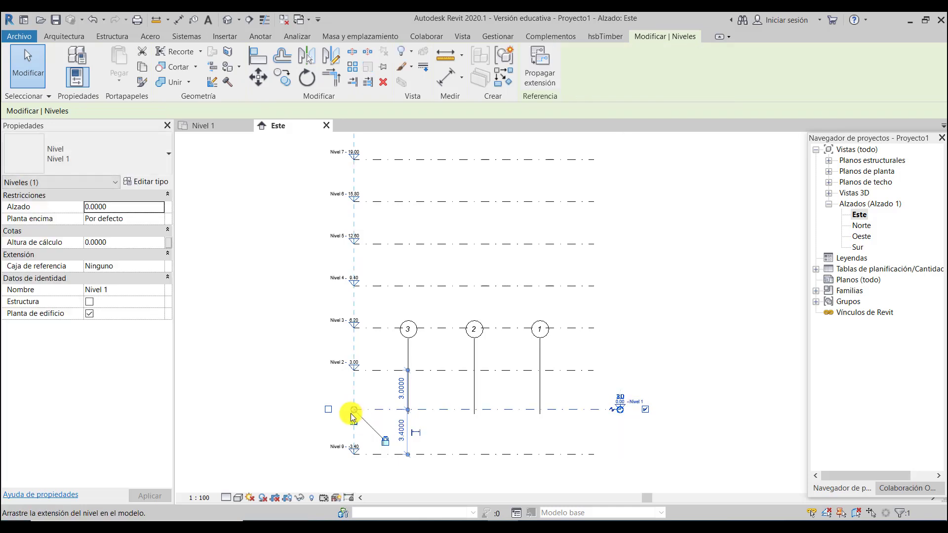
left_click(386, 440)
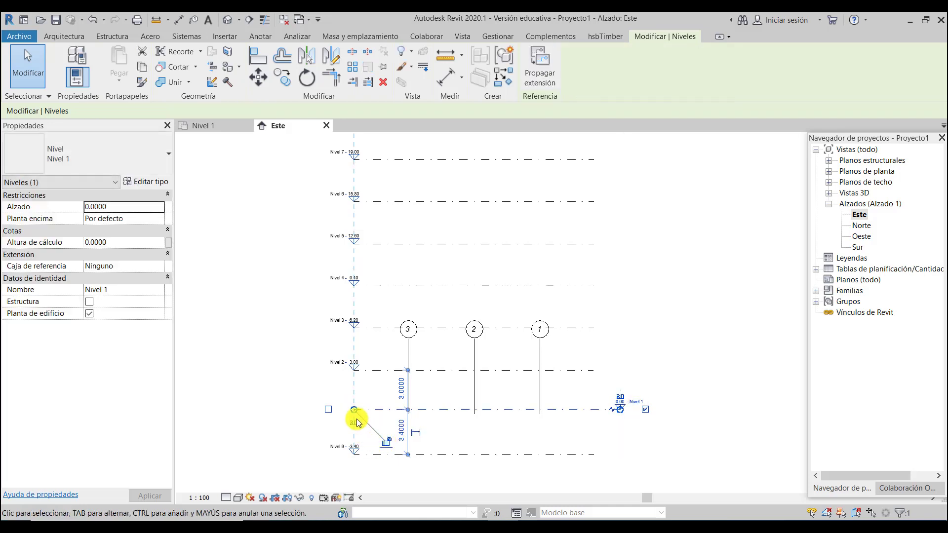
left_click_drag(355, 413, 331, 412)
left_click(379, 447)
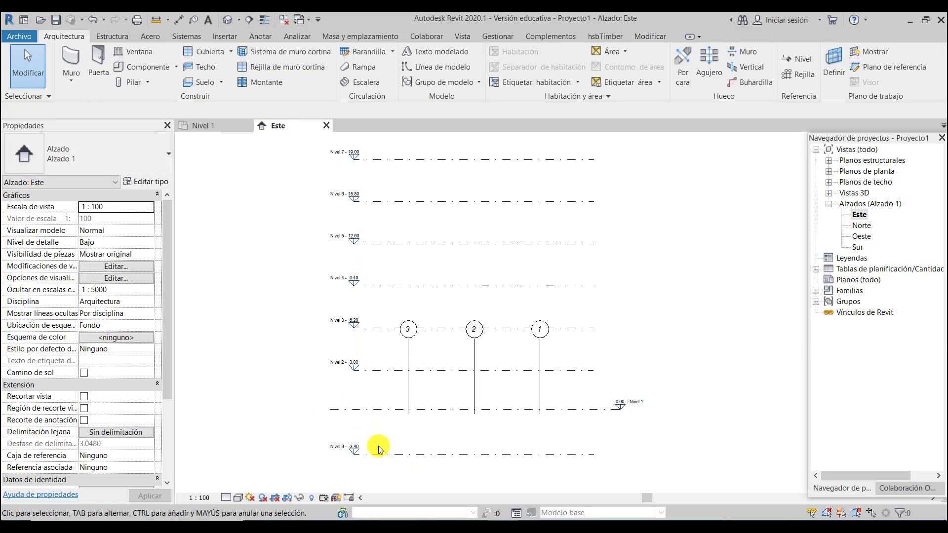
Step: Extend grid lines 1 to 3 below the basement level and above the topmost level in the Este elevation
scroll(490, 424, "down", 1)
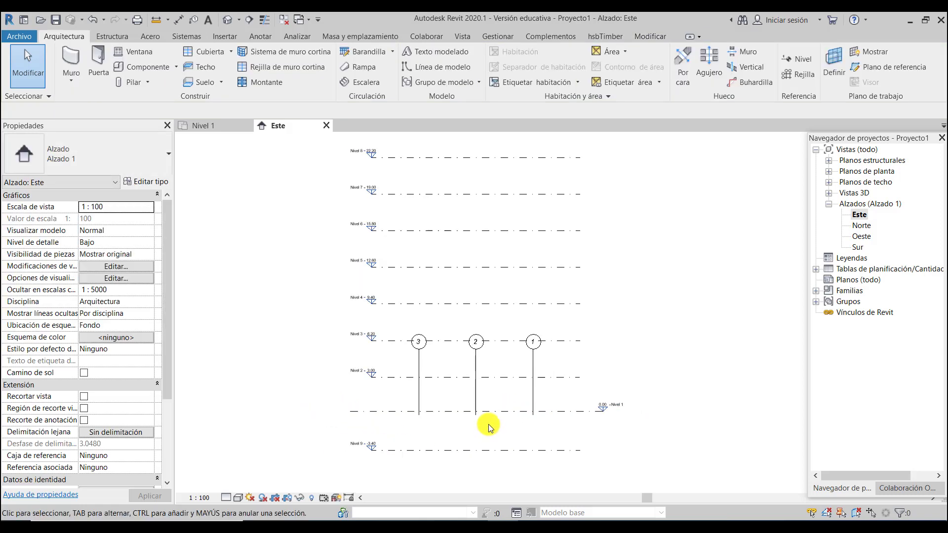
scroll(501, 397, "down", 1)
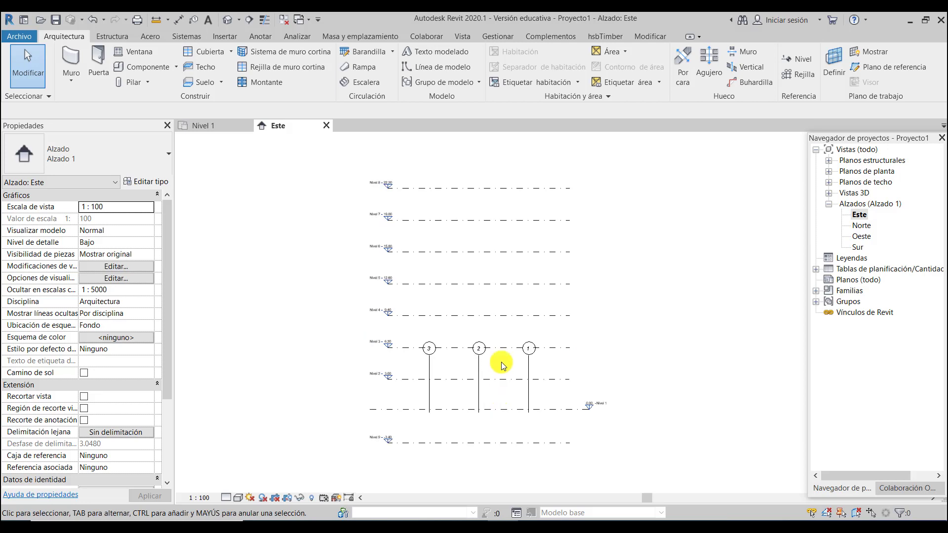
left_click(533, 404)
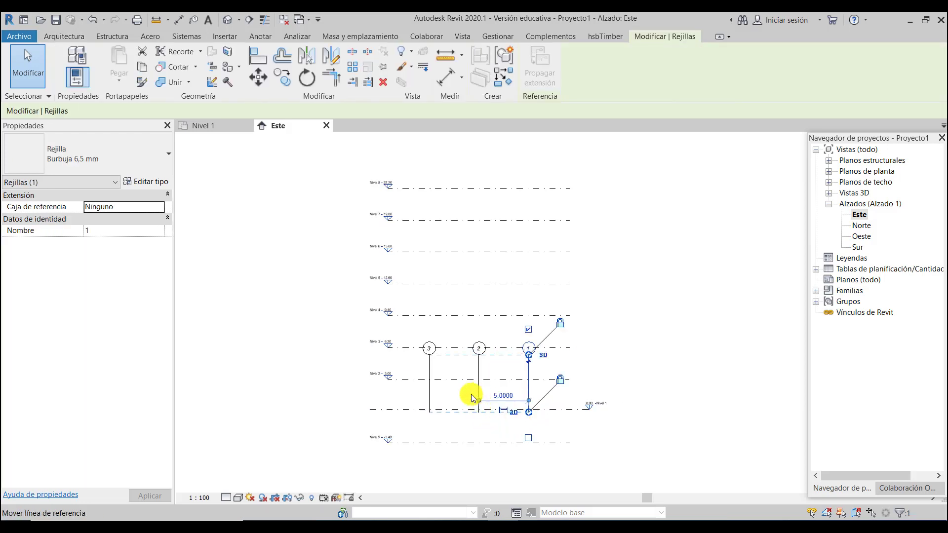
left_click_drag(529, 413, 529, 459)
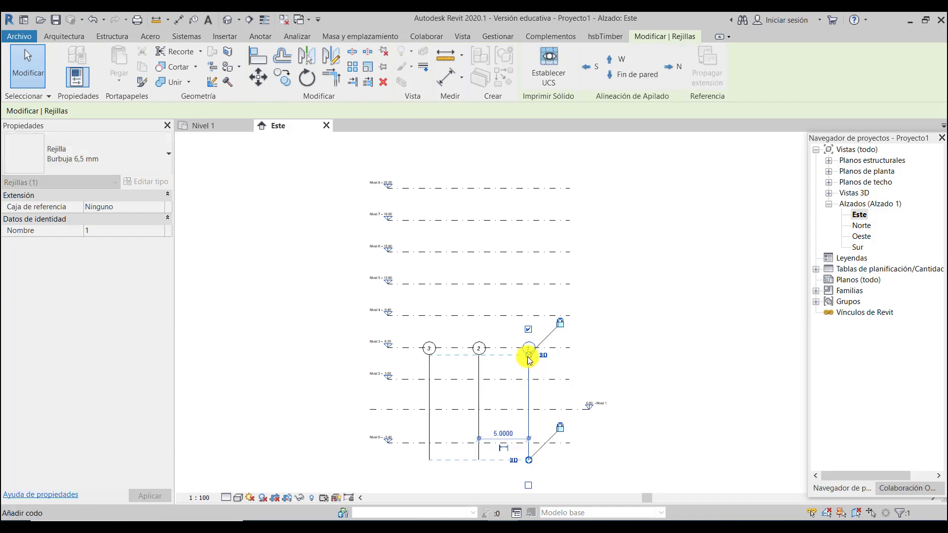
left_click_drag(527, 353, 524, 163)
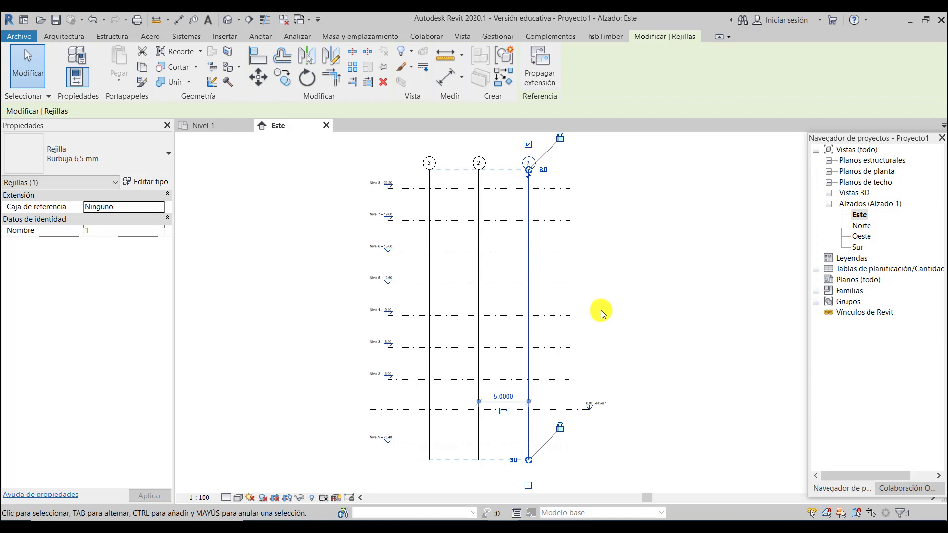
left_click(601, 310)
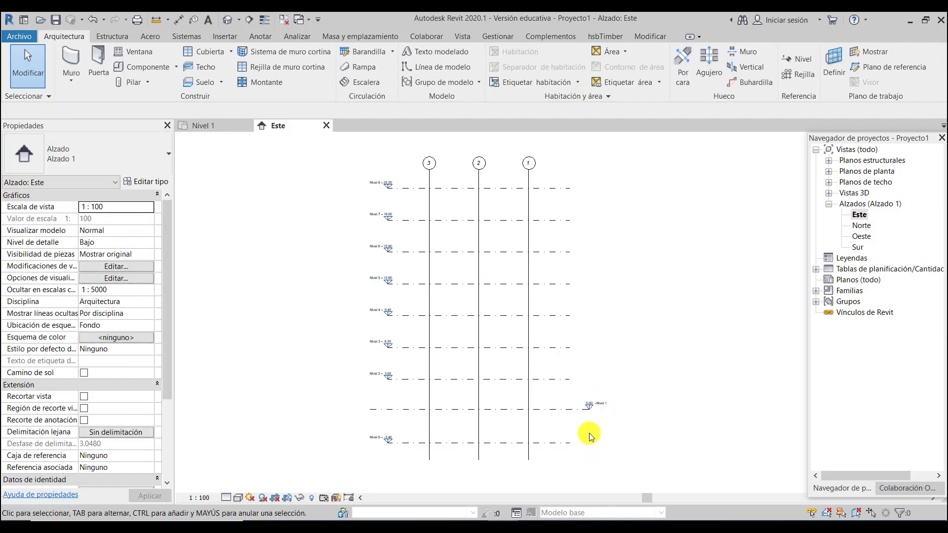
Step: Open the Norte elevation and extend the lettered grid lines A to F below the basement and above the topmost level
double_click(862, 226)
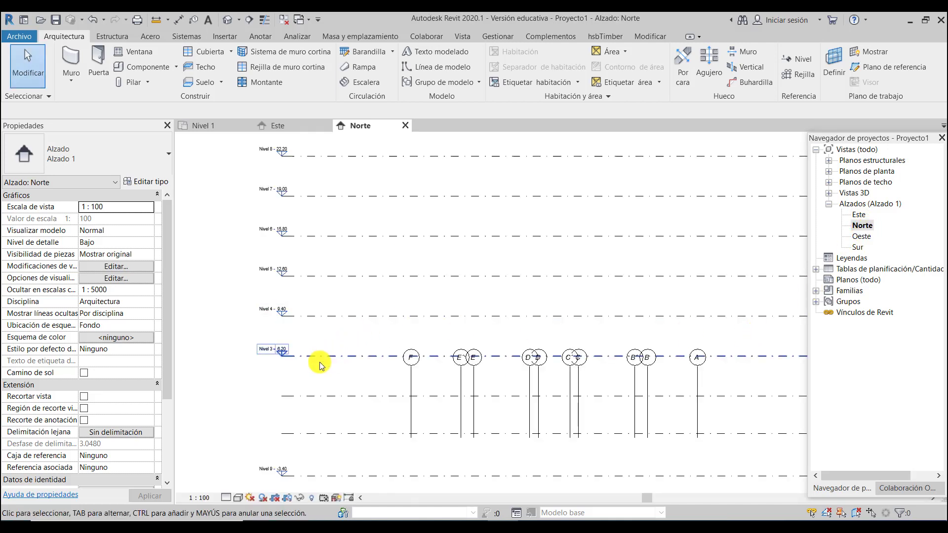
scroll(319, 363, "down", 2)
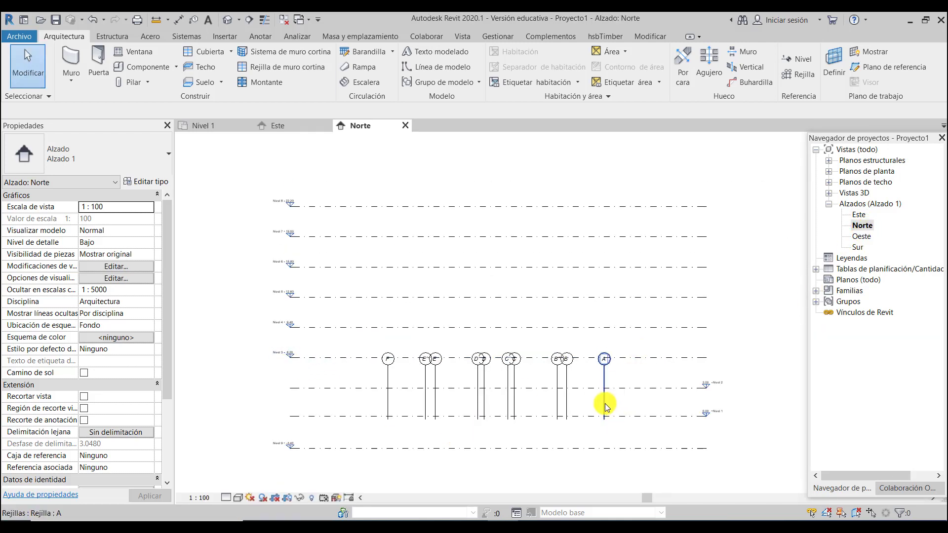
left_click(607, 420)
left_click_drag(604, 419, 604, 464)
left_click_drag(605, 364, 607, 192)
left_click(739, 444)
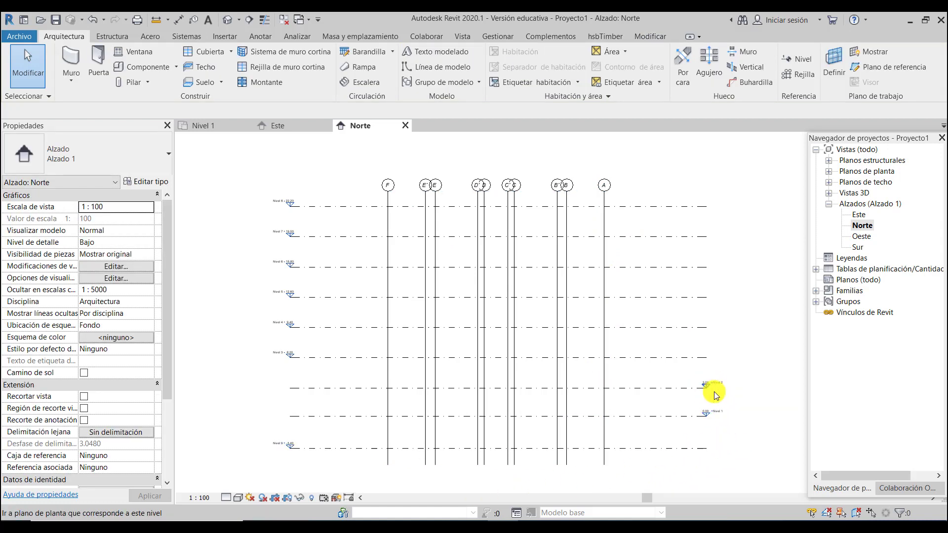
Step: Switch the Nivel 2 head to the same end as the upper levels' heads in the Norte elevation
left_click(693, 388)
left_click(724, 388)
left_click(272, 389)
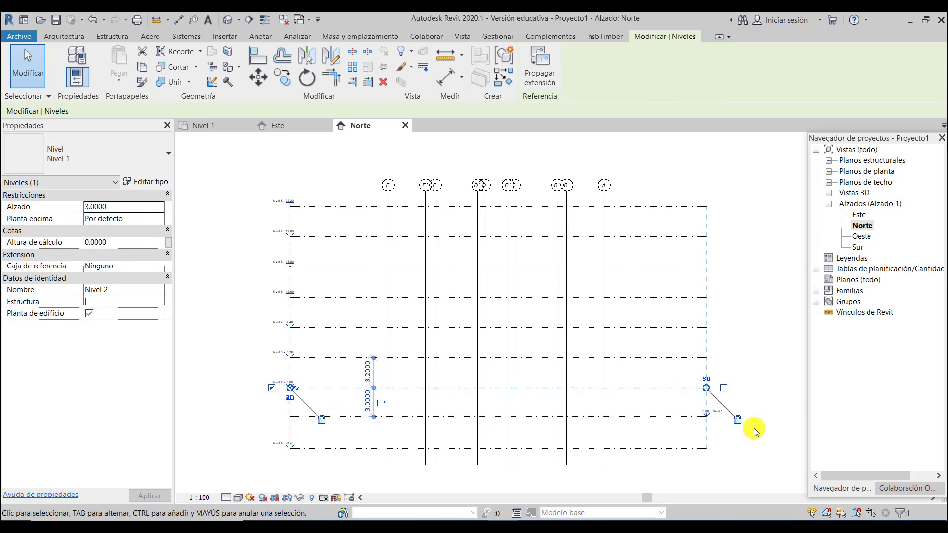
left_click(754, 429)
Step: Shorten the aligned level lines at both ends so they finish just outside grids A and F
left_click(700, 357)
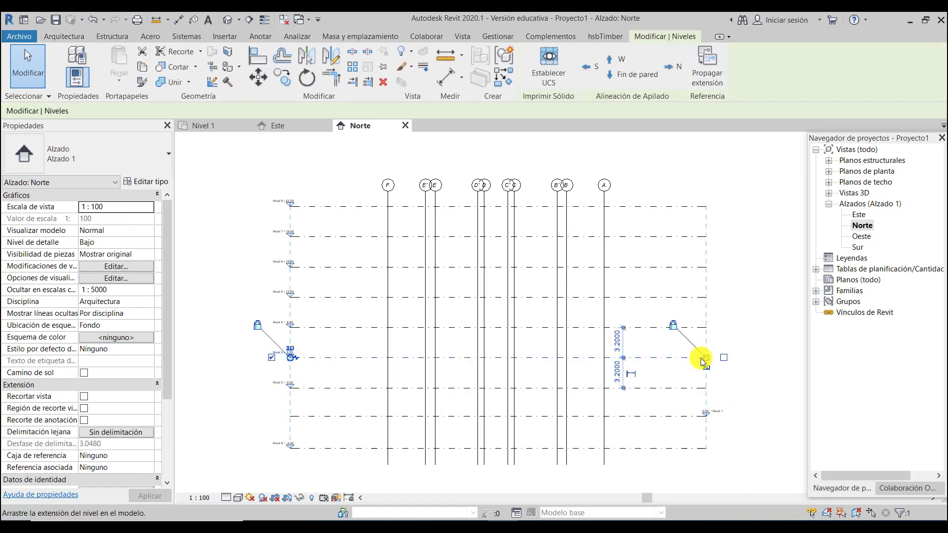
left_click_drag(707, 355, 625, 357)
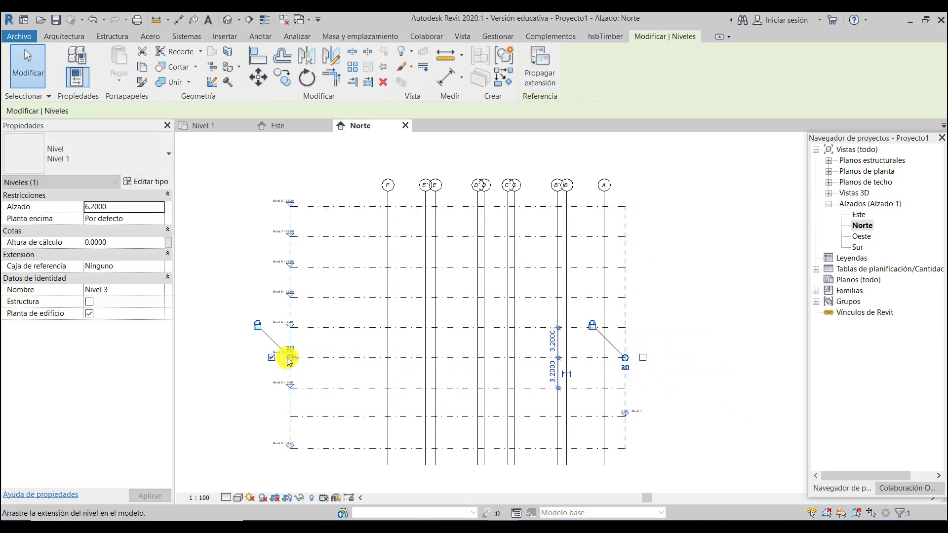
left_click_drag(290, 359, 369, 361)
left_click(686, 377)
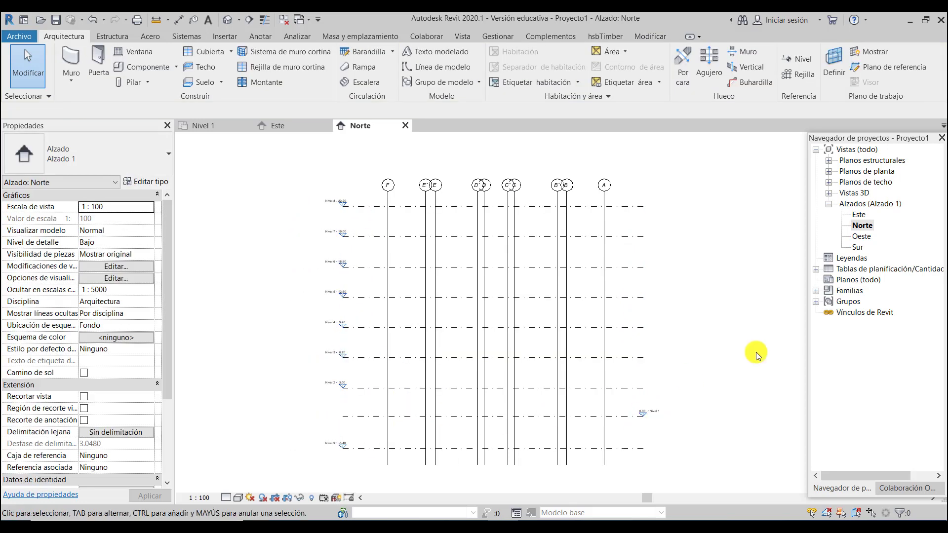
Step: Open the Oeste elevation and switch the Nivel 2 head to the same end as the upper levels' heads
double_click(862, 237)
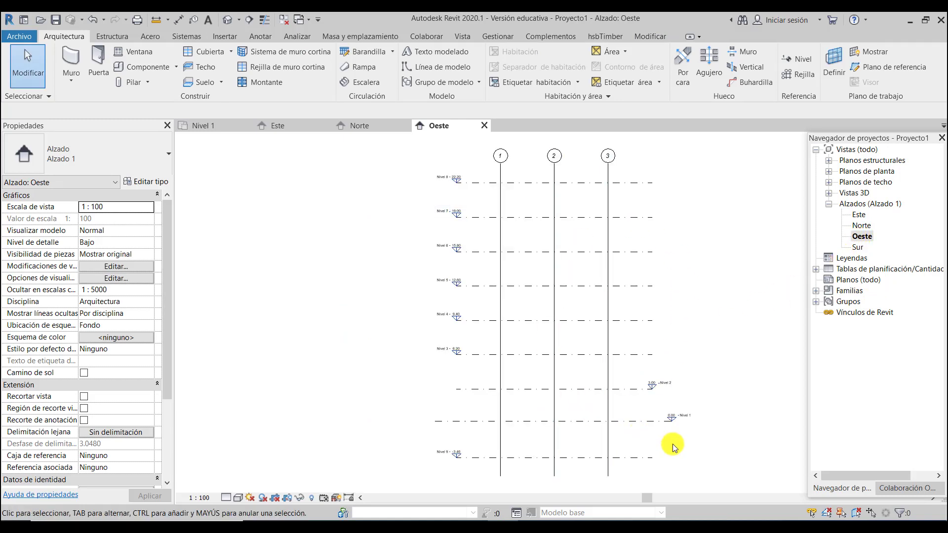
left_click(655, 388)
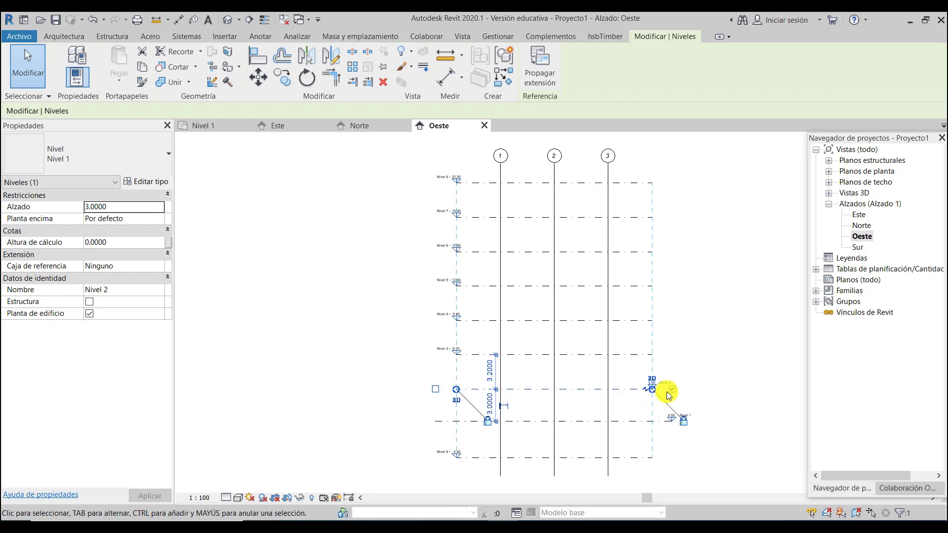
left_click(673, 389)
left_click(435, 389)
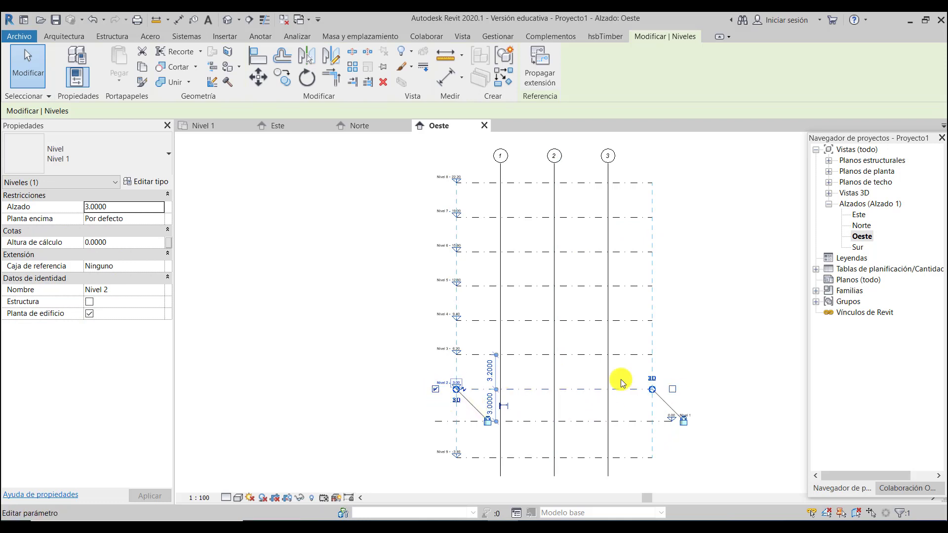
left_click(732, 365)
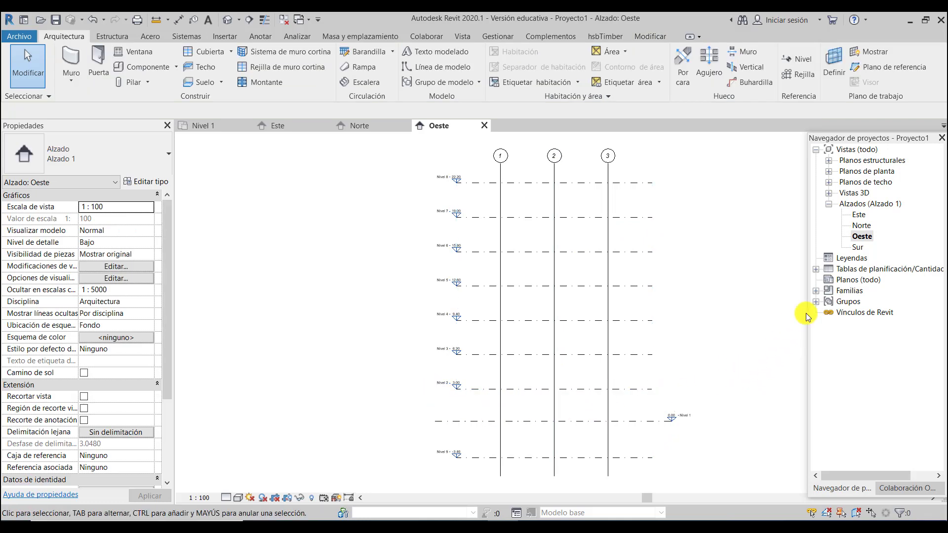
Step: Open the Sur elevation and switch the Nivel 2 head to the end where the upper levels have theirs
double_click(858, 248)
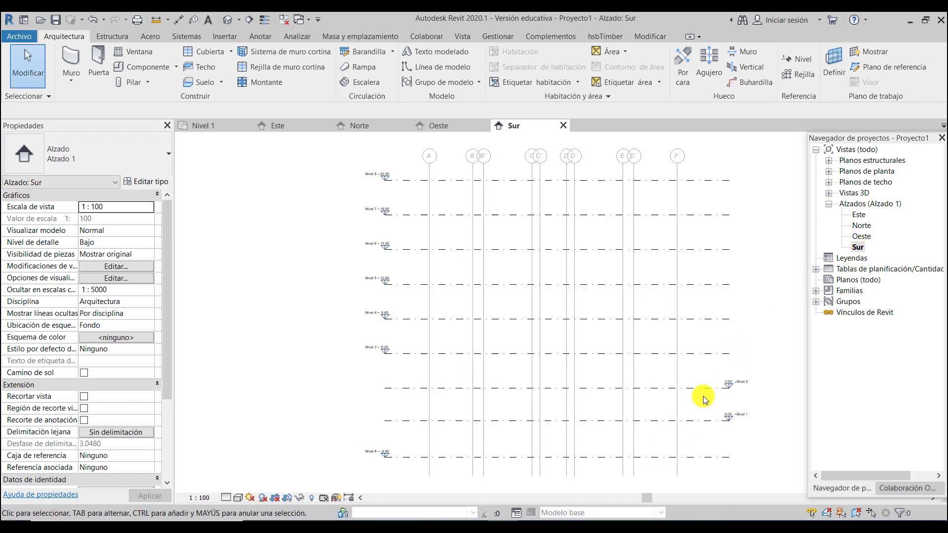
left_click(726, 388)
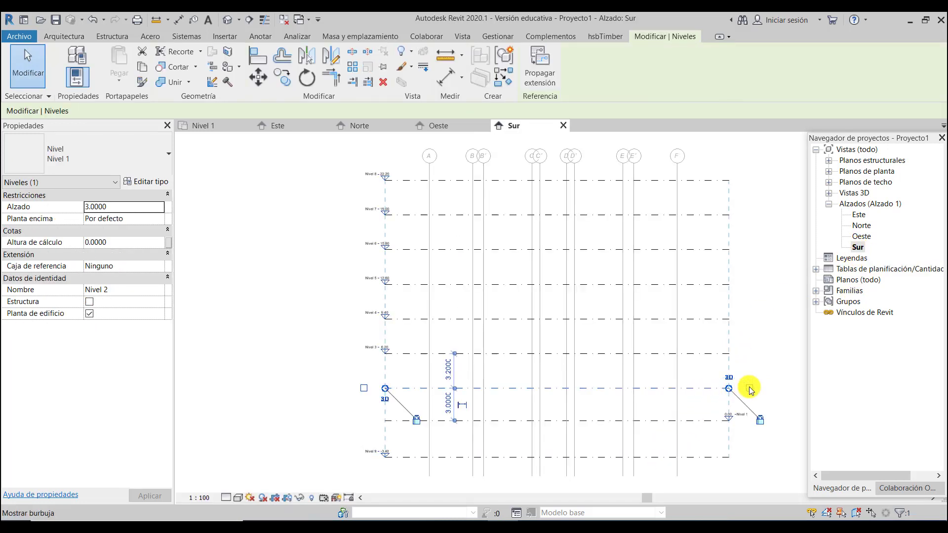
left_click(364, 388)
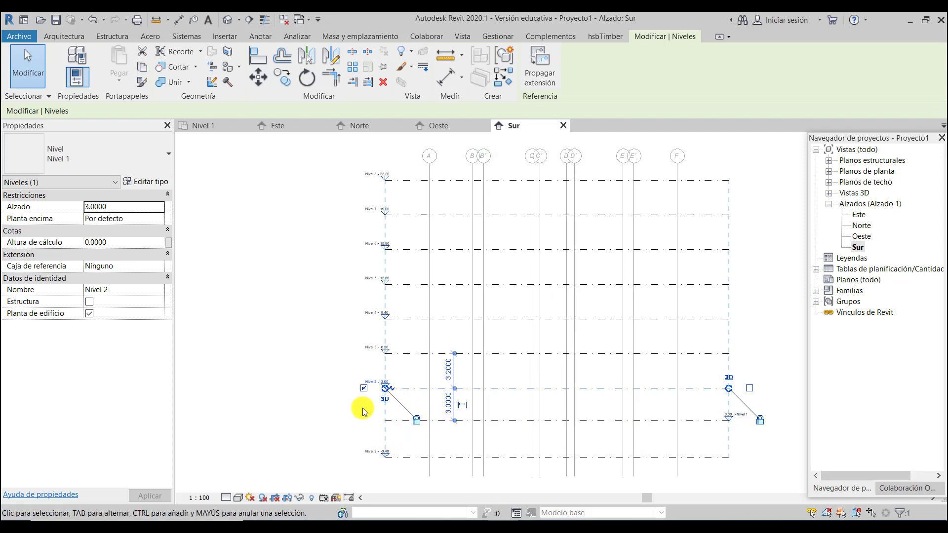
left_click(359, 406)
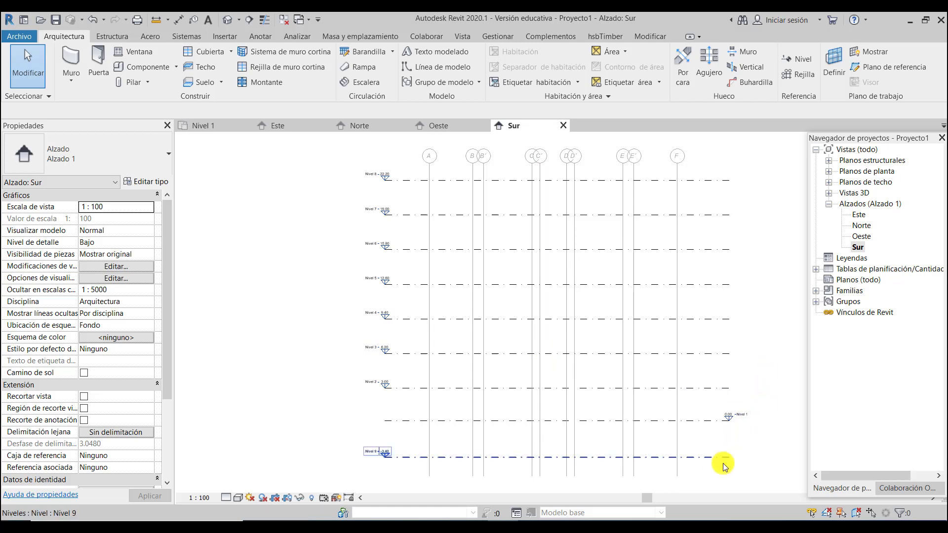
Step: Unlock both ends of Nivel 1 in the Sur elevation and extend its line slightly beyond the other levels on each side
left_click(417, 422)
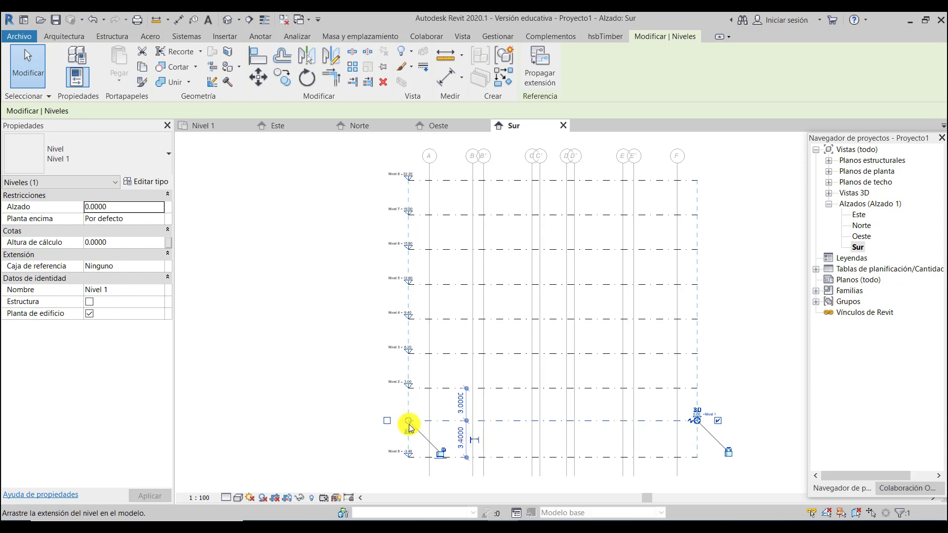
left_click_drag(408, 423, 390, 422)
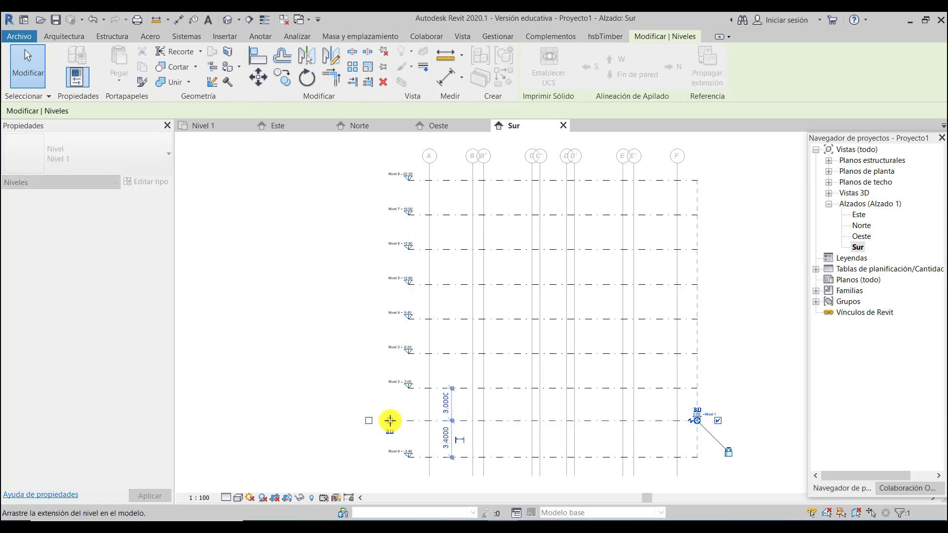
key("Escape")
left_click(664, 421)
left_click_drag(725, 455, 707, 419)
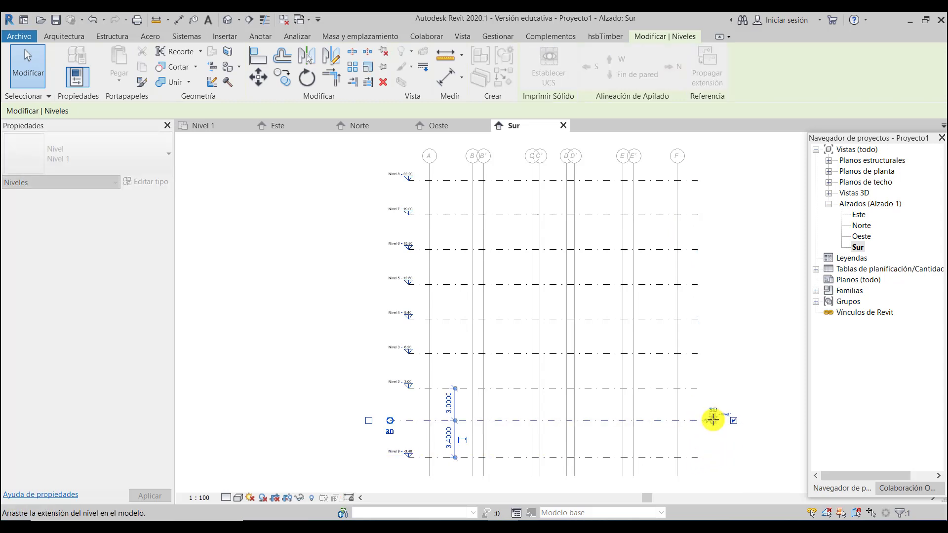
Step: Check the level and grid layout in the Este, Norte and Oeste elevations and return to the Sur elevation
key("Escape")
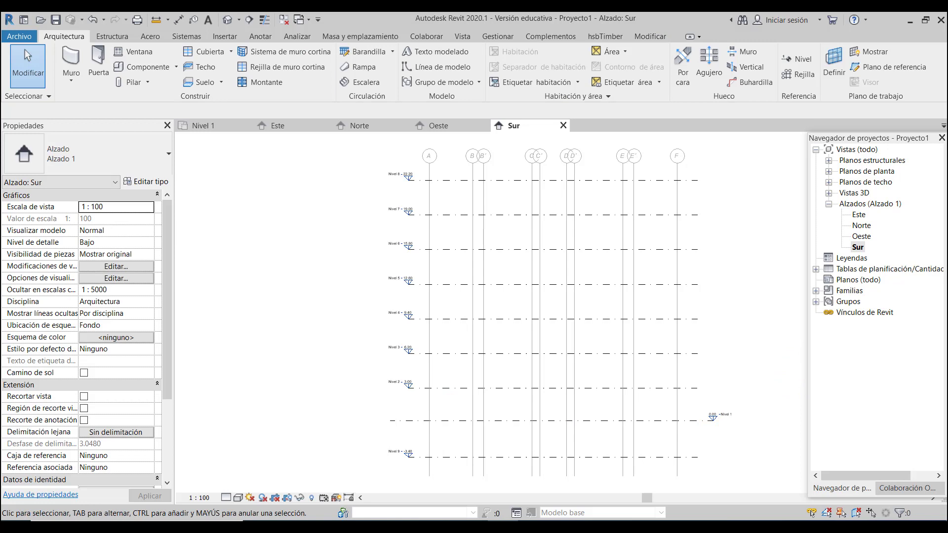
double_click(860, 219)
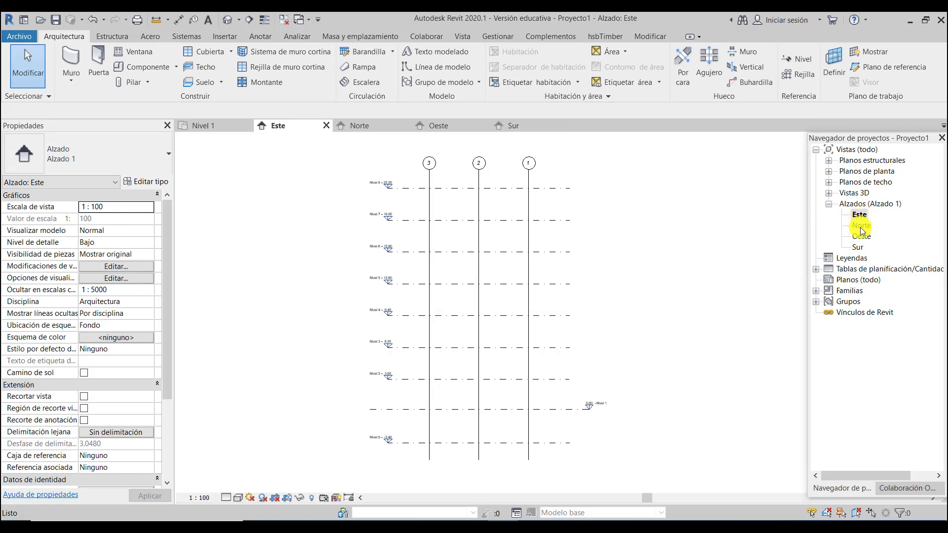
double_click(862, 226)
double_click(861, 237)
double_click(860, 248)
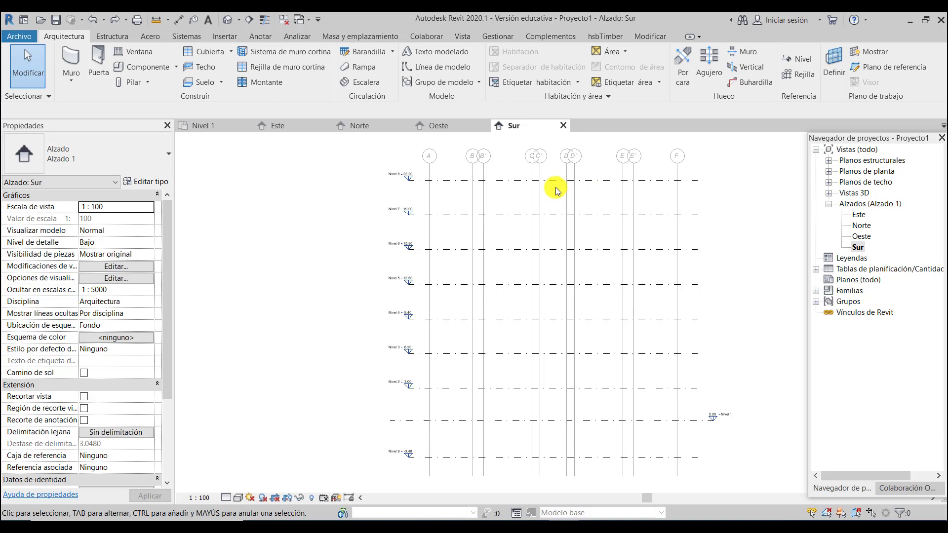
Step: Set the height between Nivel 7 and Nivel 8 to 2.9 in the Sur elevation
left_click(443, 181)
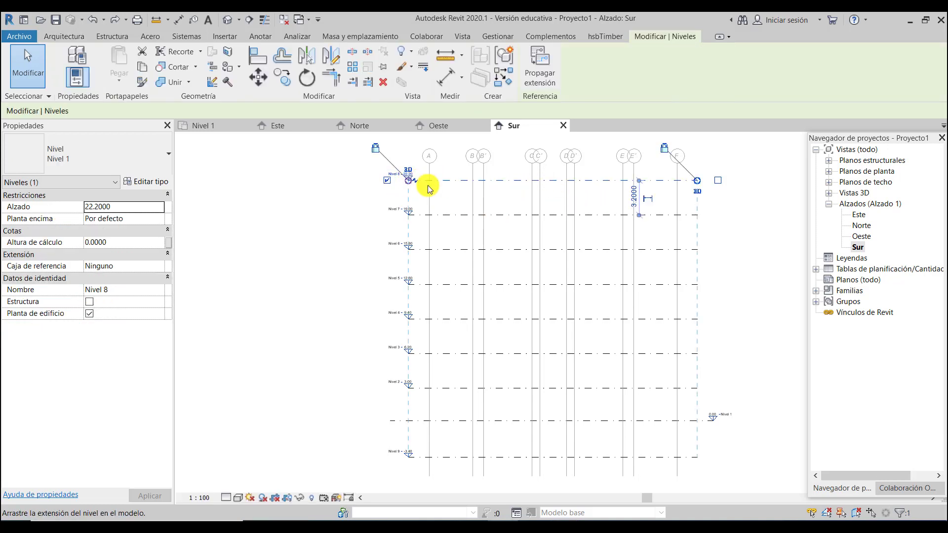
left_click(633, 206)
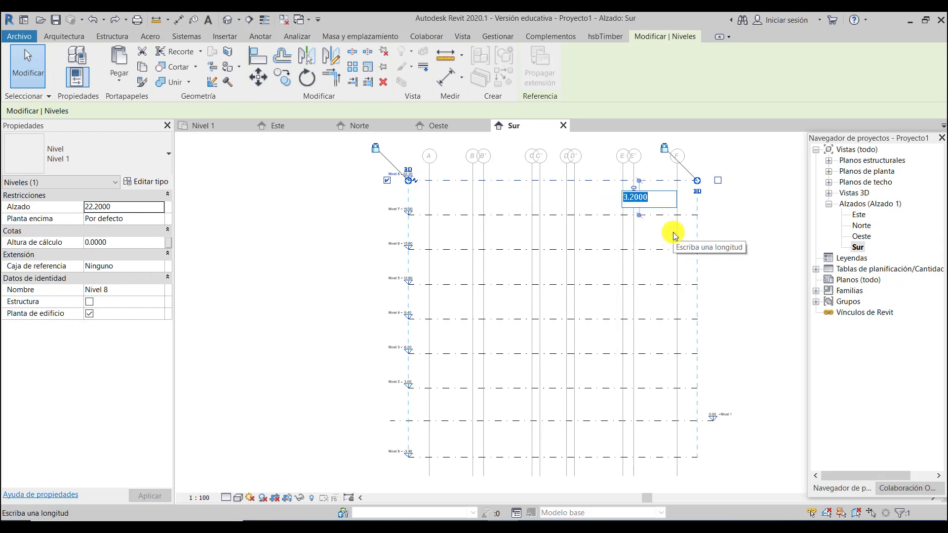
type("2.9")
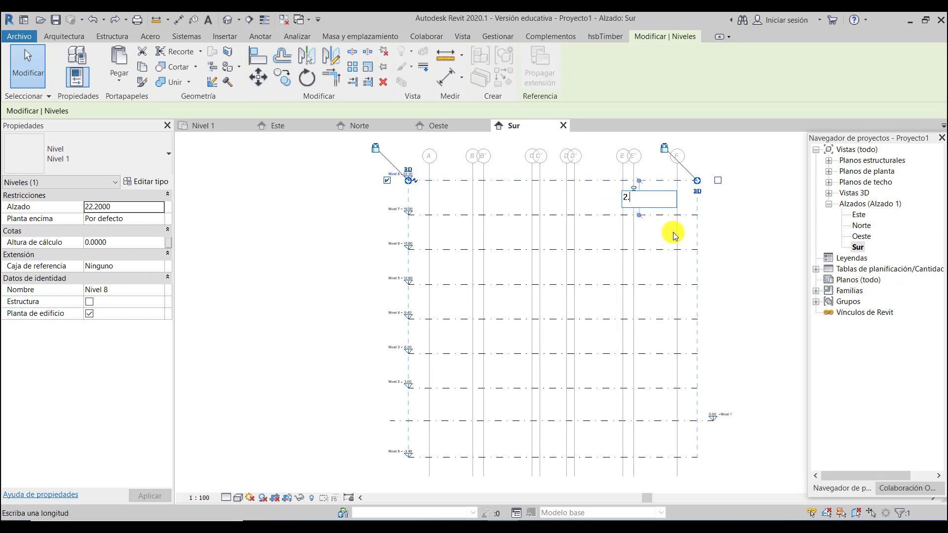
key("Return")
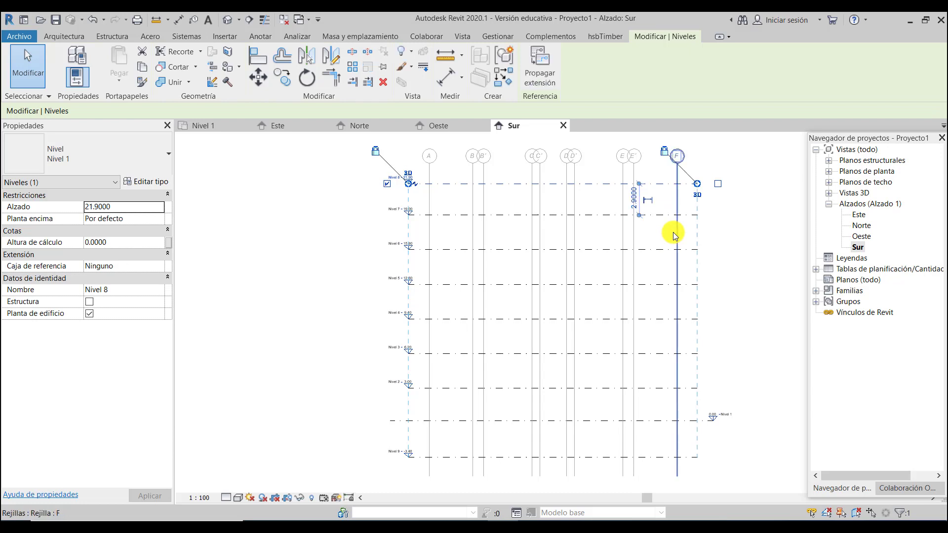
left_click(744, 208)
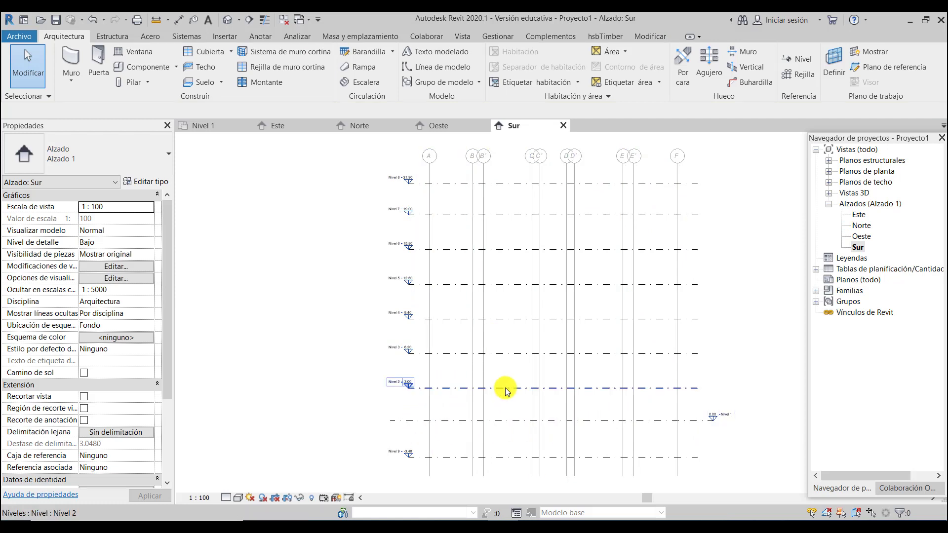
Step: Try setting the height of Nivel 2 above Nivel 1 to 3.8 and undo the change
left_click(653, 389)
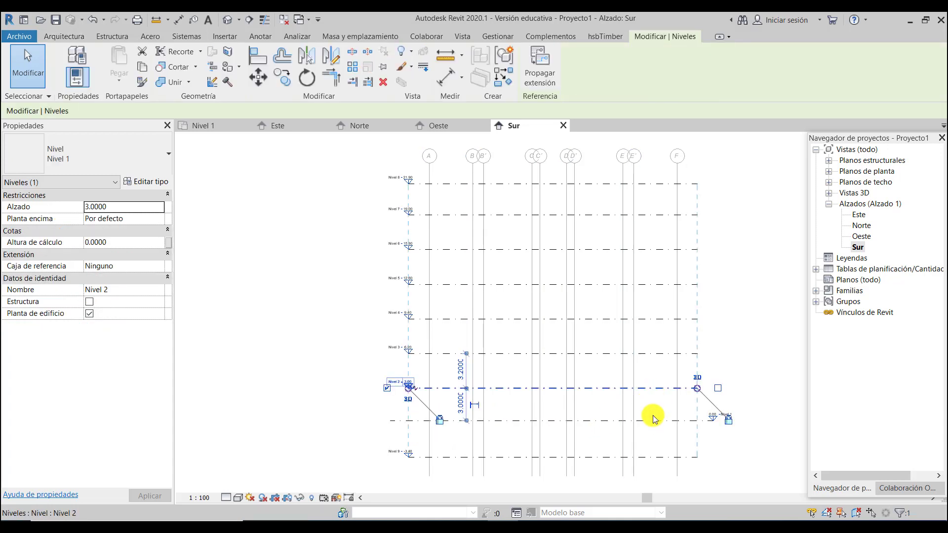
left_click(459, 405)
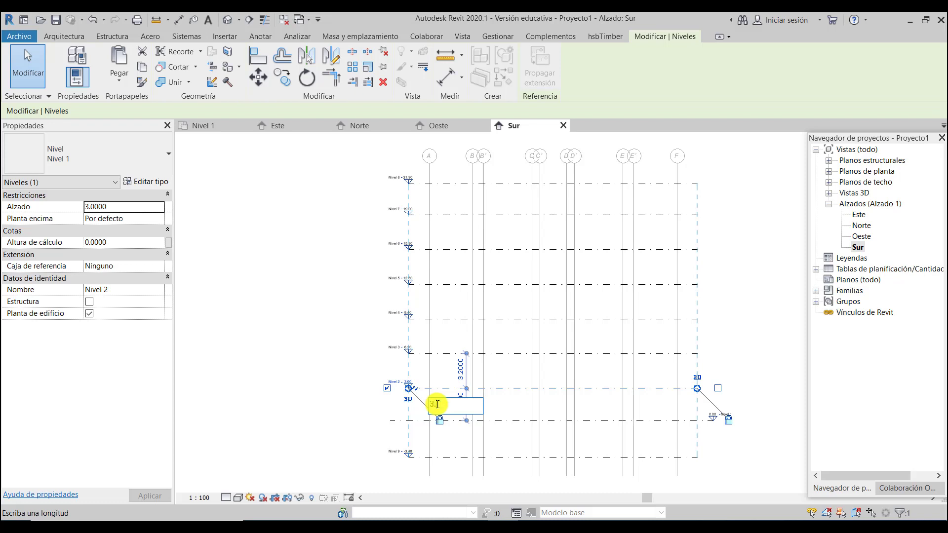
type("3.8")
key("Return")
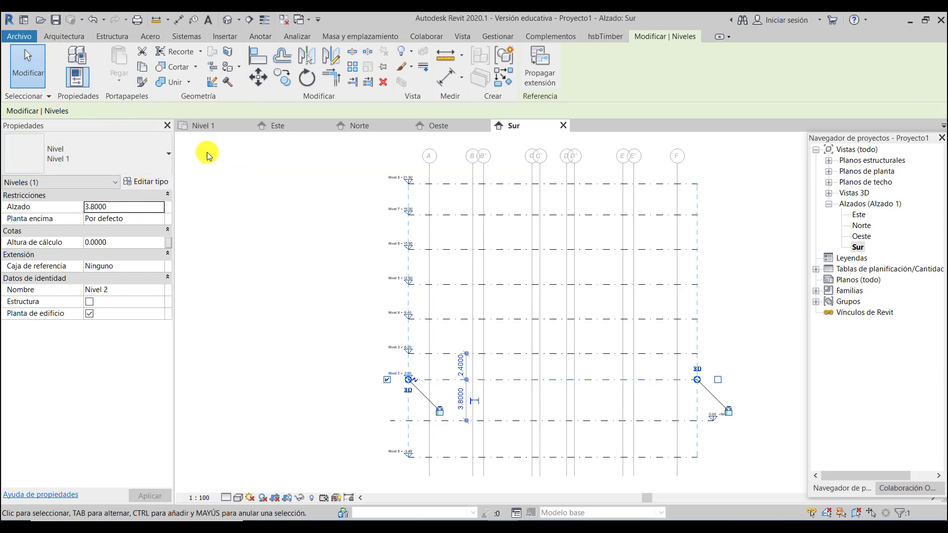
left_click(93, 20)
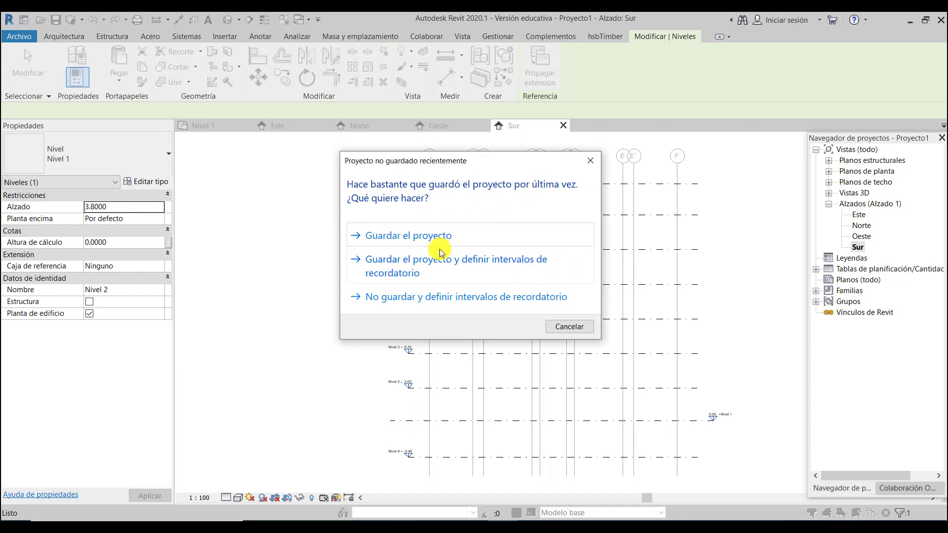
left_click(590, 160)
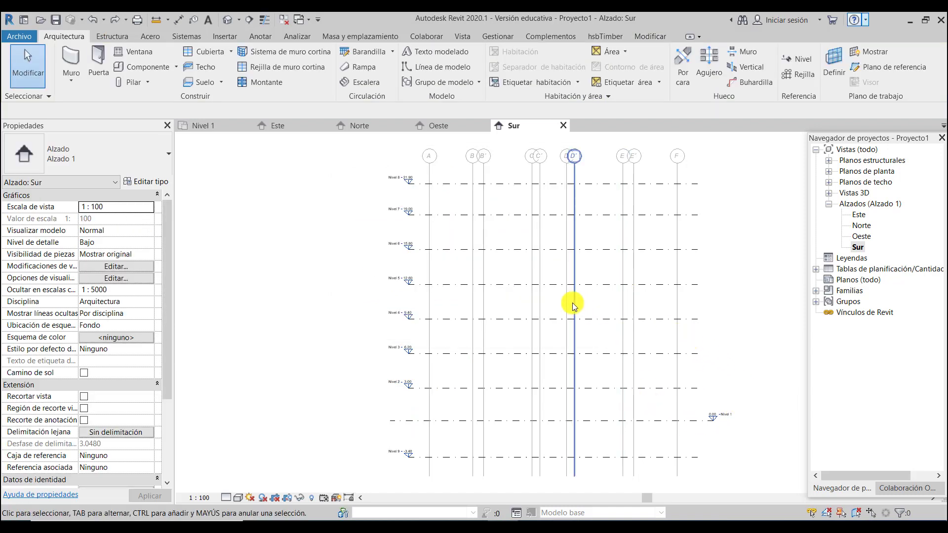
Step: Raise Nivel 2 and all levels above it together until Nivel 2 sits at about 4.51, and dimension its height from Nivel 1
left_click_drag(704, 393, 381, 142)
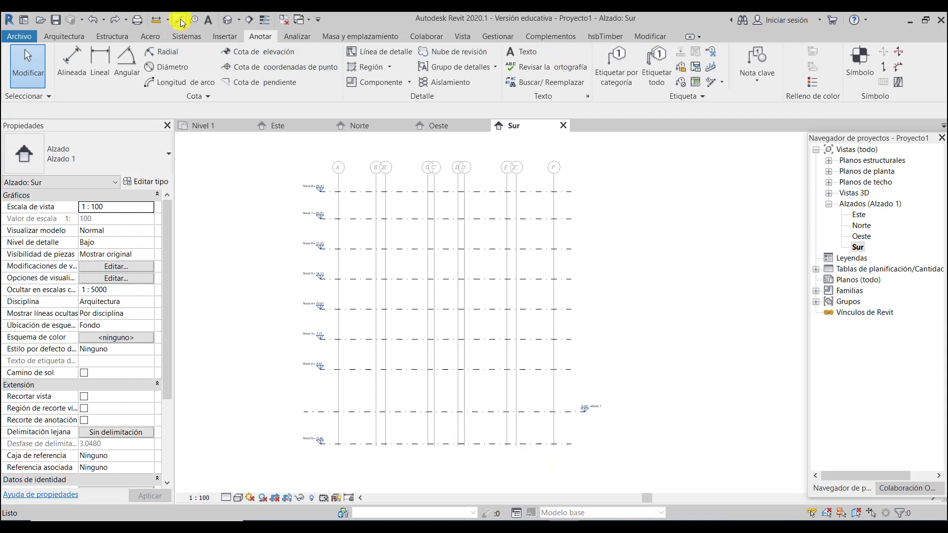
left_click(180, 20)
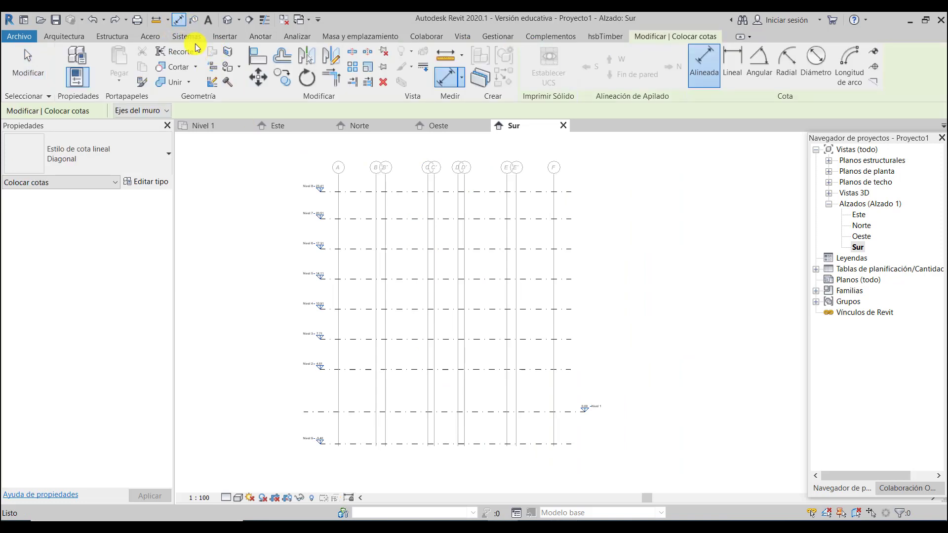
left_click(356, 368)
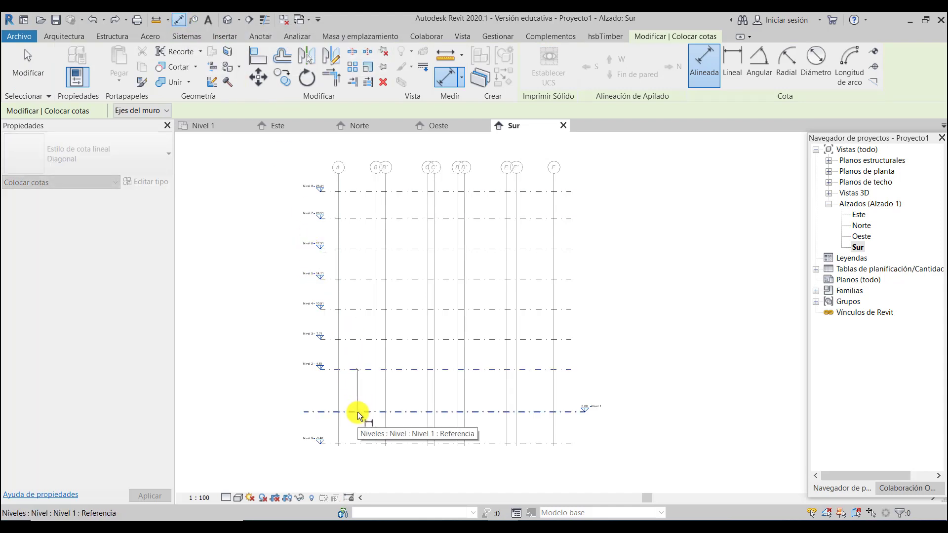
scroll(356, 412, "up", 1)
scroll(355, 413, "up", 2)
left_click(352, 407)
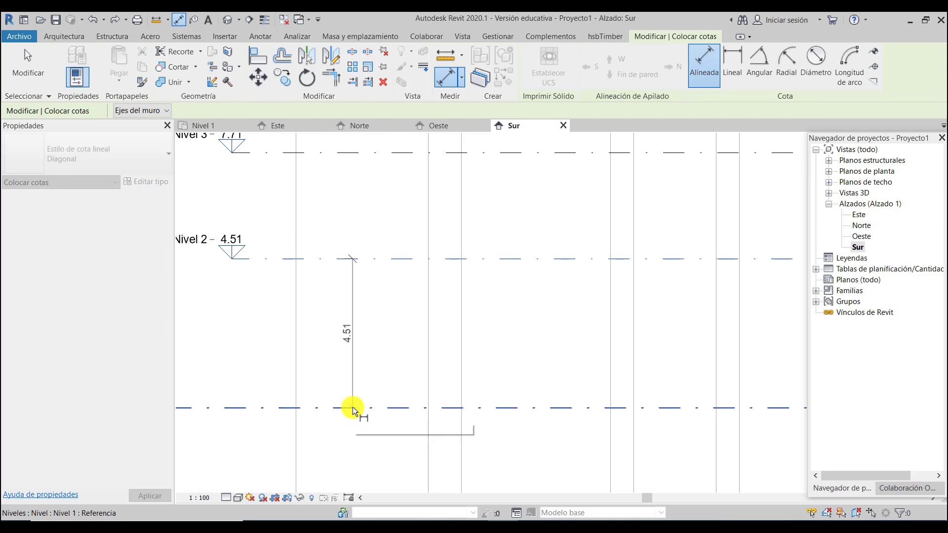
left_click(353, 340)
scroll(345, 381, "down", 3)
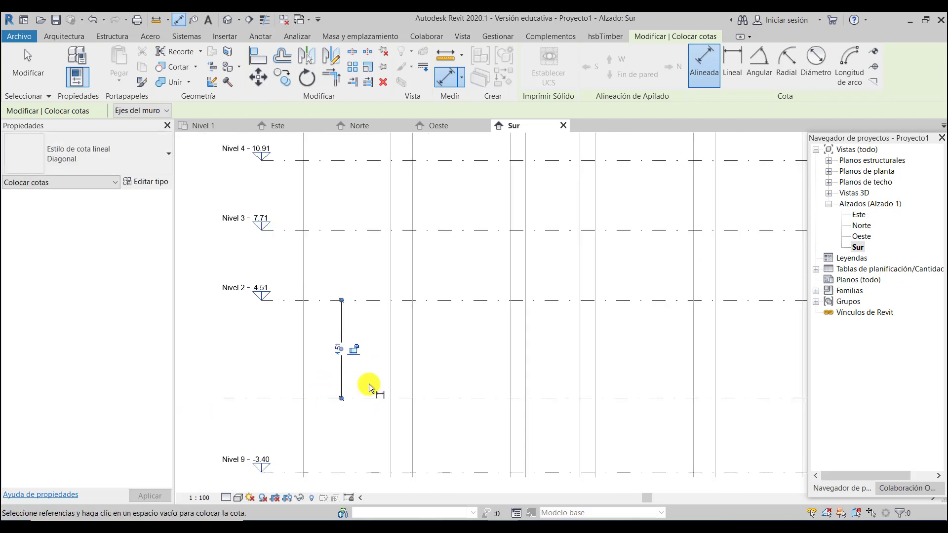
scroll(375, 384, "down", 3)
scroll(390, 257, "up", 1)
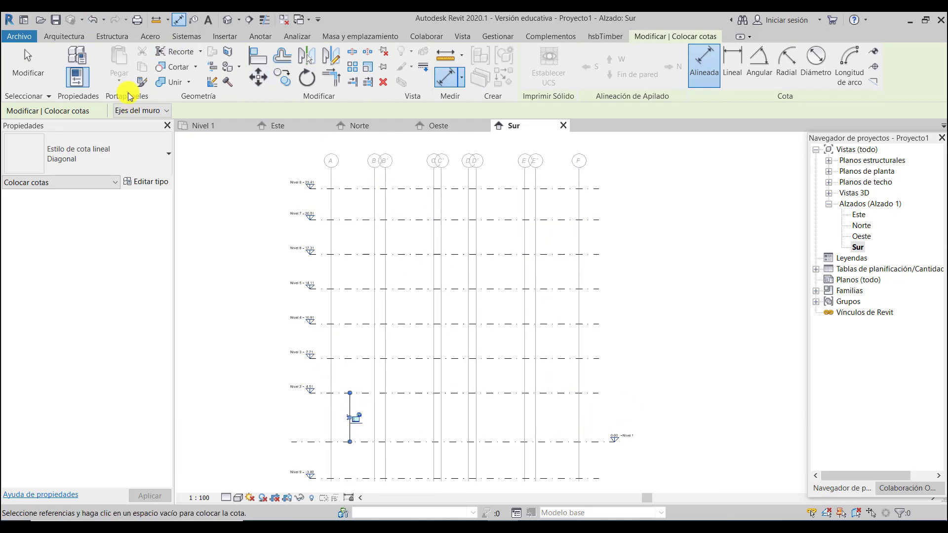
key("Escape")
key("Escape")
Step: Lower Nivel 2 and all levels above it together until the dimension from Nivel 1 to Nivel 2 is 4.40
left_click_drag(610, 401, 261, 145)
scroll(351, 423, "up", 5)
scroll(354, 427, "up", 1)
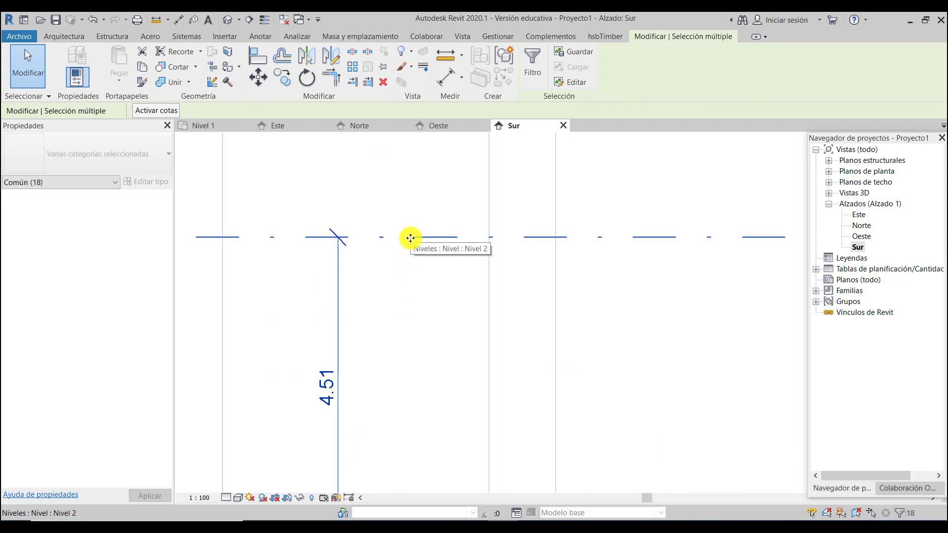
mouse_move(412, 247)
left_mouse_down()
mouse_move(407, 262)
mouse_move(410, 236)
mouse_move(407, 246)
left_mouse_up()
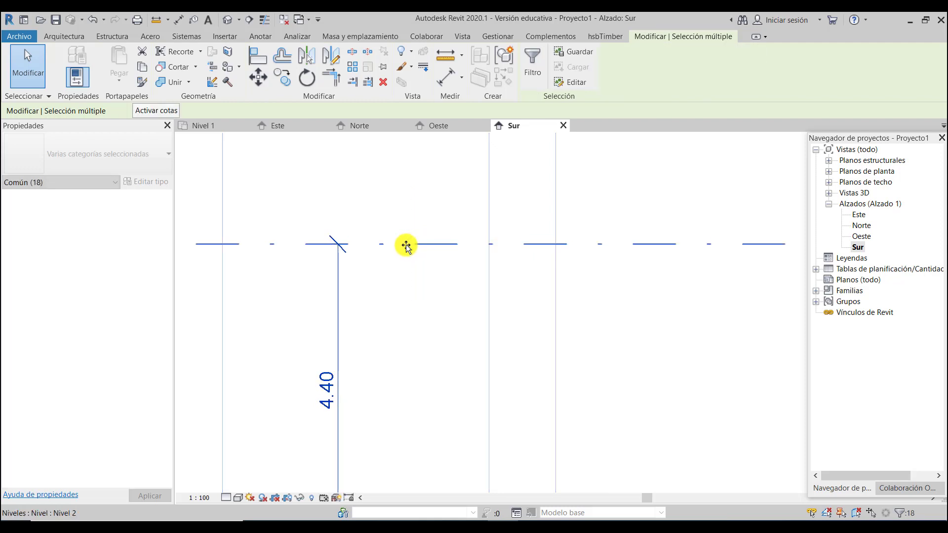
left_click(443, 343)
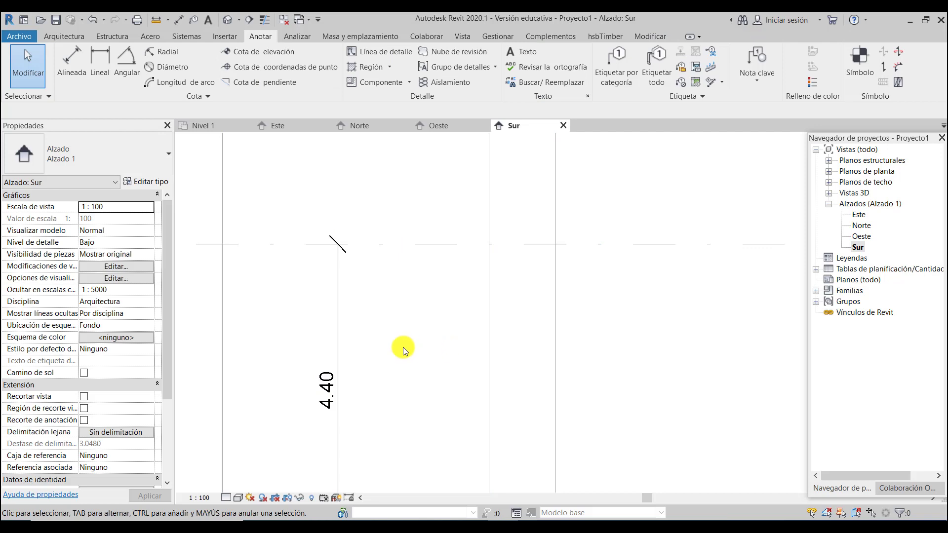
Step: Delete the dimension between Nivel 1 and Nivel 2
scroll(402, 346, "down", 4)
left_click(384, 358)
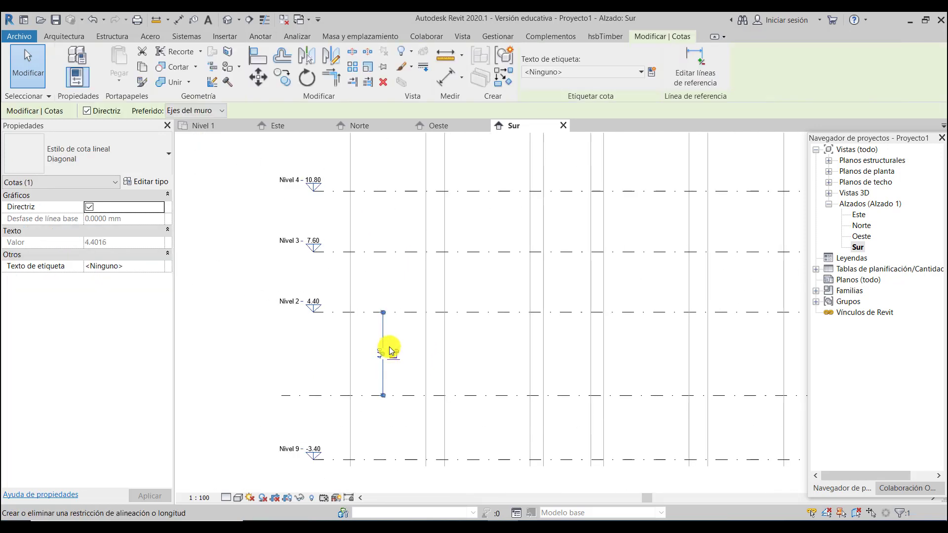
key("Delete")
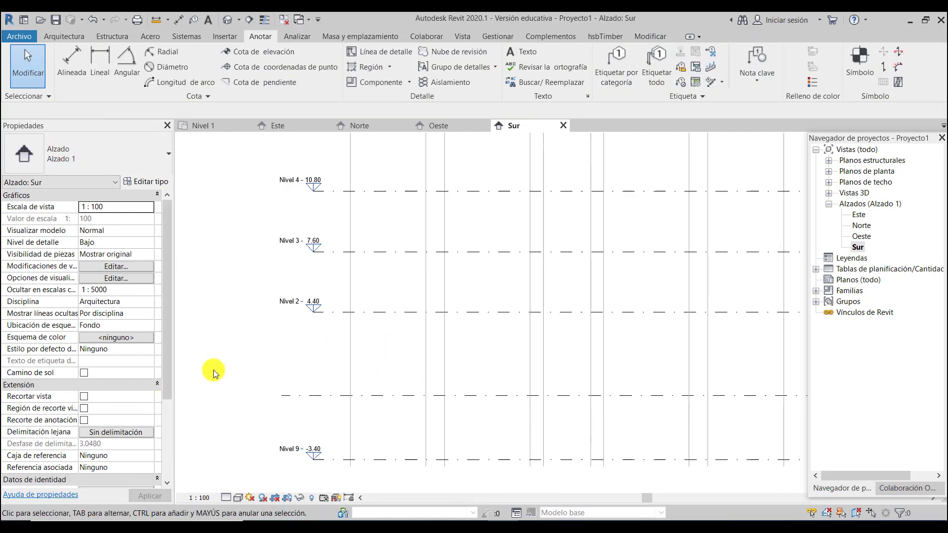
Step: Draw a new level 0.30 below Nivel 1 from the grid F side to the grid A side, aligned with the other levels' ends
scroll(371, 351, "down", 8)
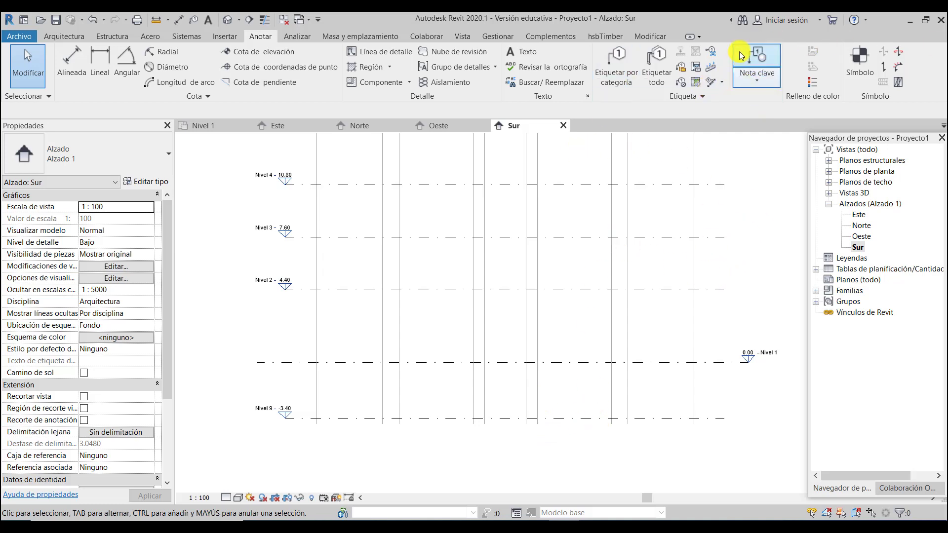
key("g")
key("r")
left_click(64, 37)
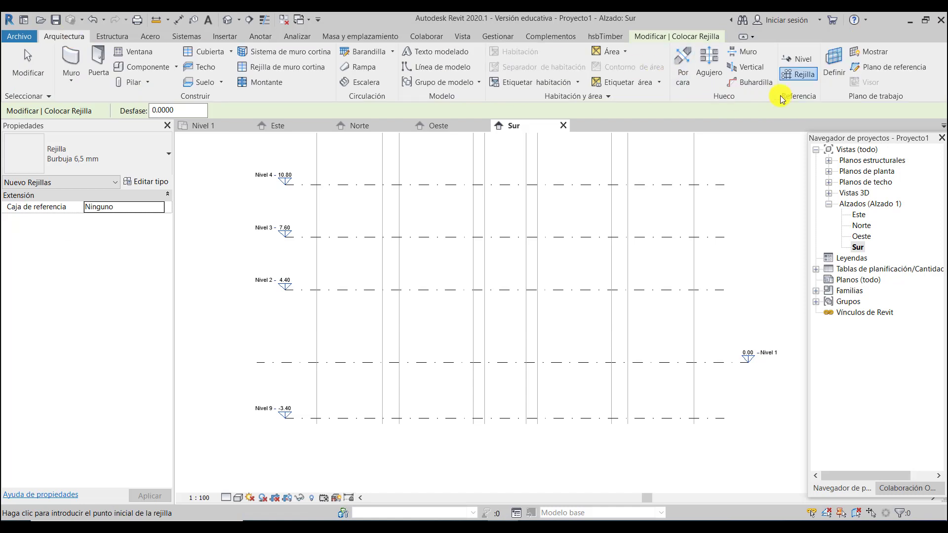
left_click(794, 64)
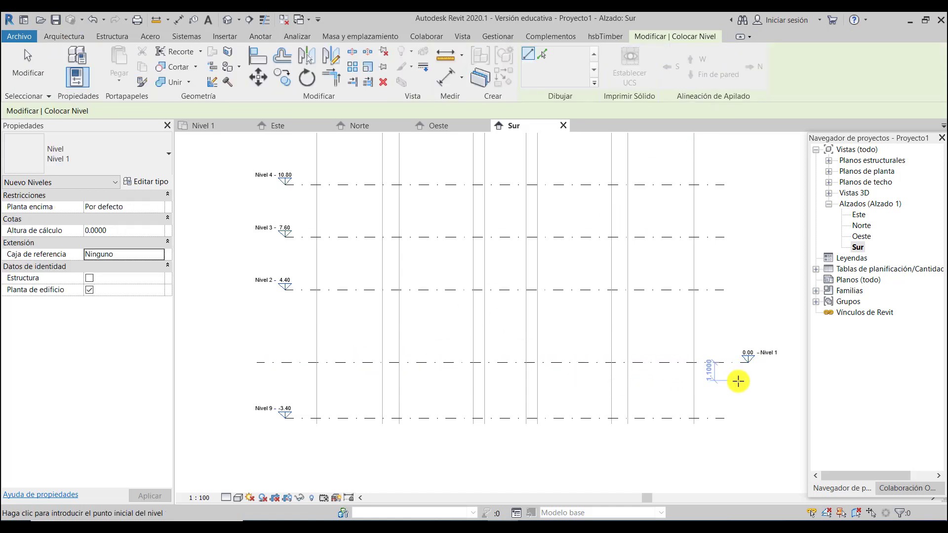
scroll(739, 381, "up", 1)
scroll(714, 385, "up", 1)
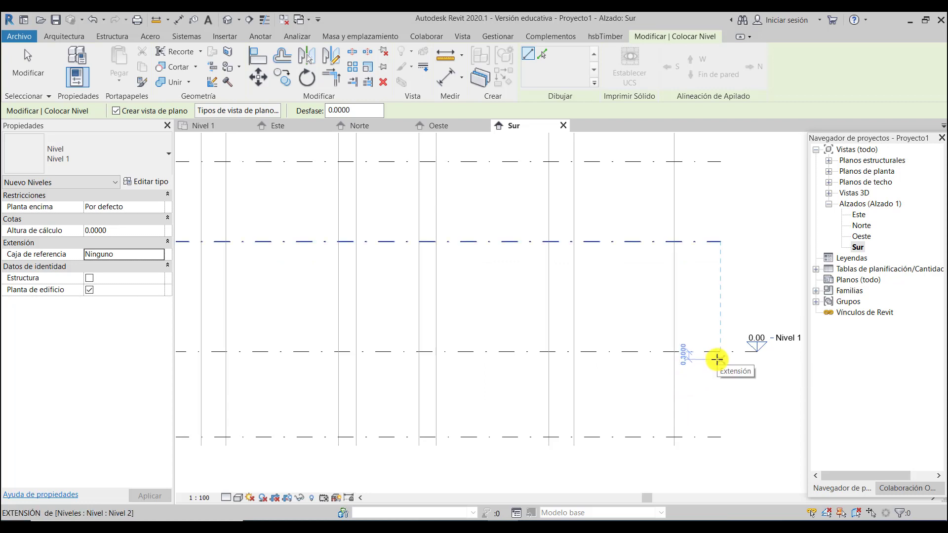
scroll(717, 359, "up", 1)
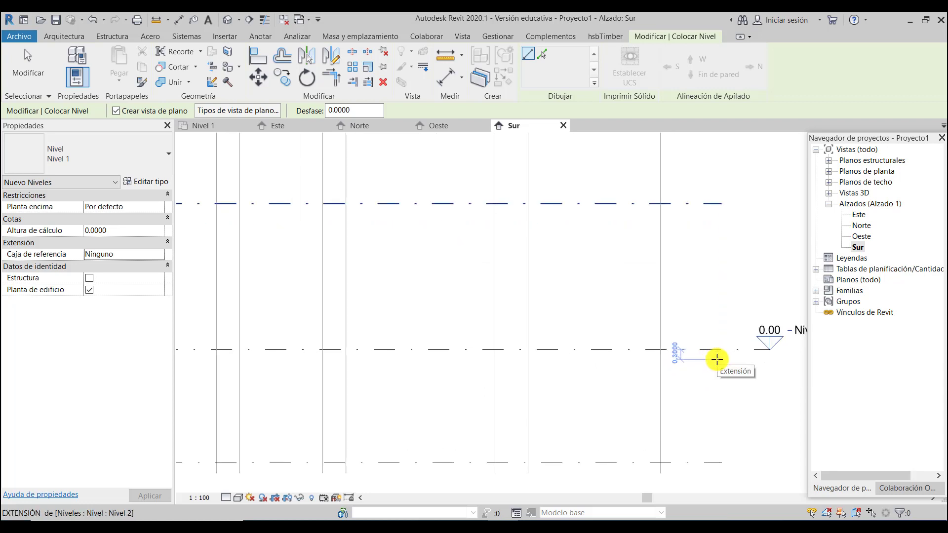
scroll(717, 359, "up", 1)
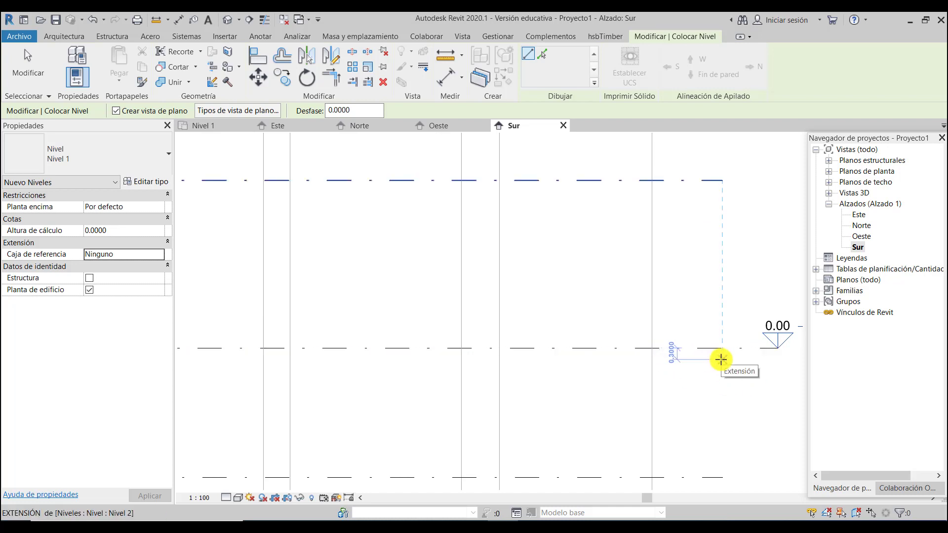
left_click(721, 359)
scroll(775, 374, "down", 3)
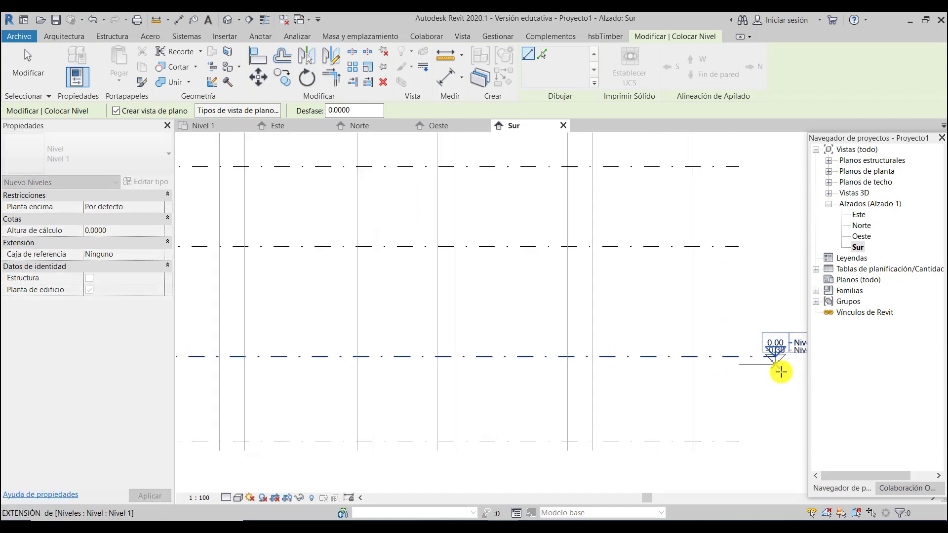
scroll(379, 374, "up", 3)
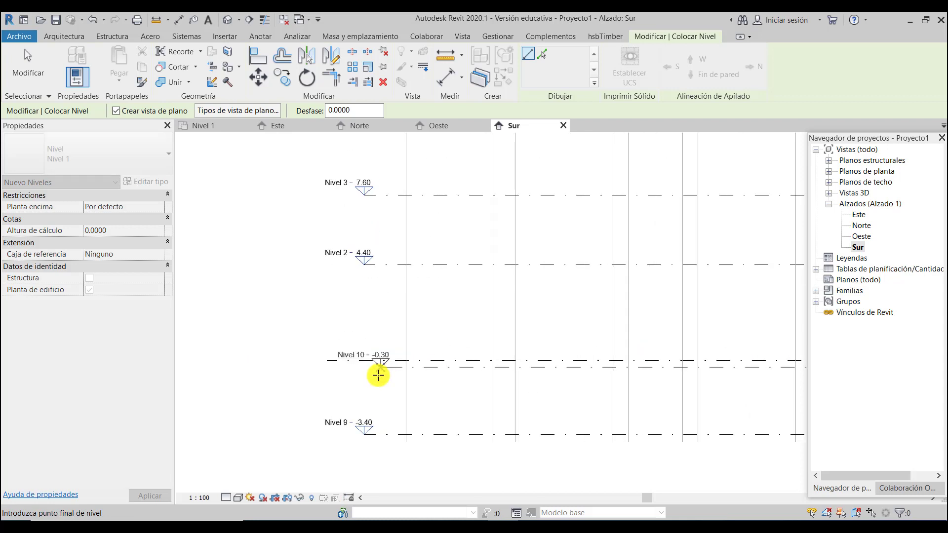
scroll(371, 372, "up", 1)
left_click(363, 368)
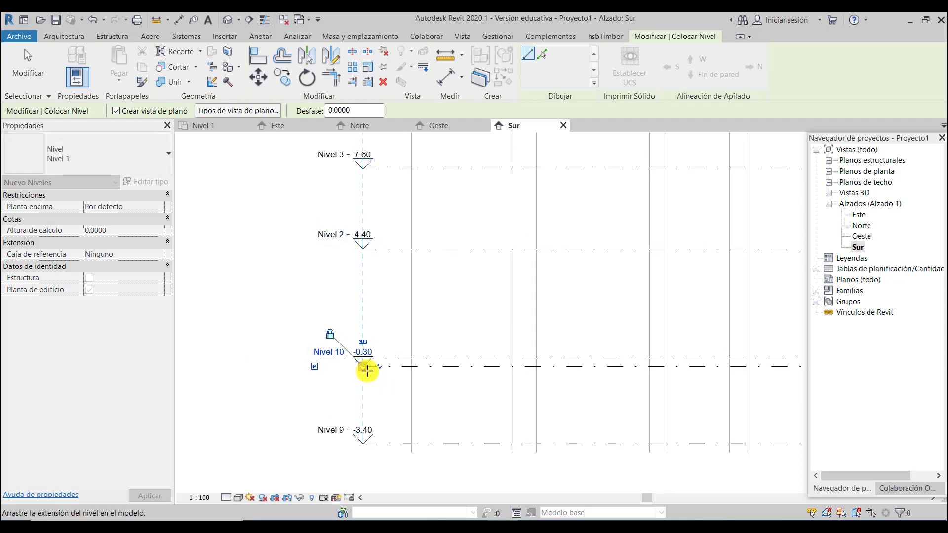
Step: Draw a new level 0.20 below Nivel 9, from the grid F side to the grid A side, aligned with the other levels' ends
scroll(324, 313, "down", 2)
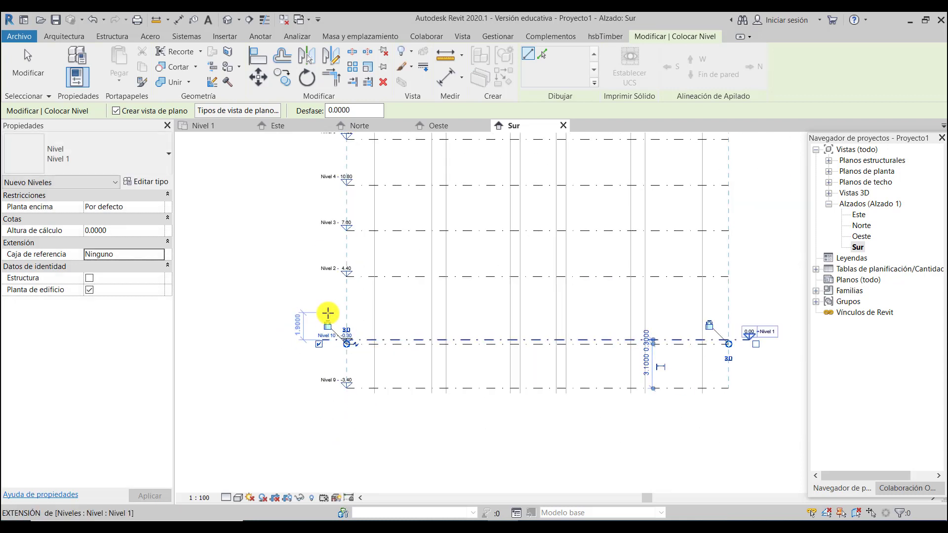
scroll(741, 415, "up", 4)
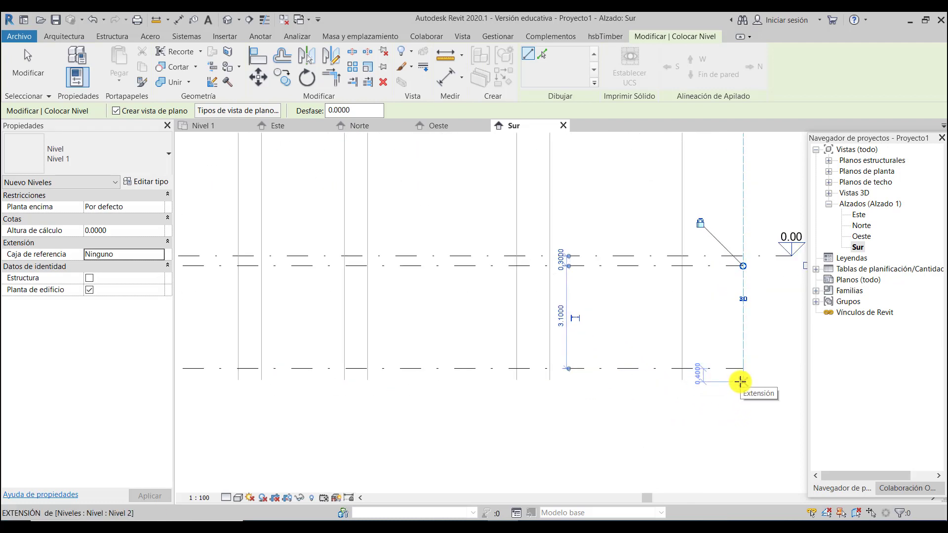
scroll(741, 382, "up", 2)
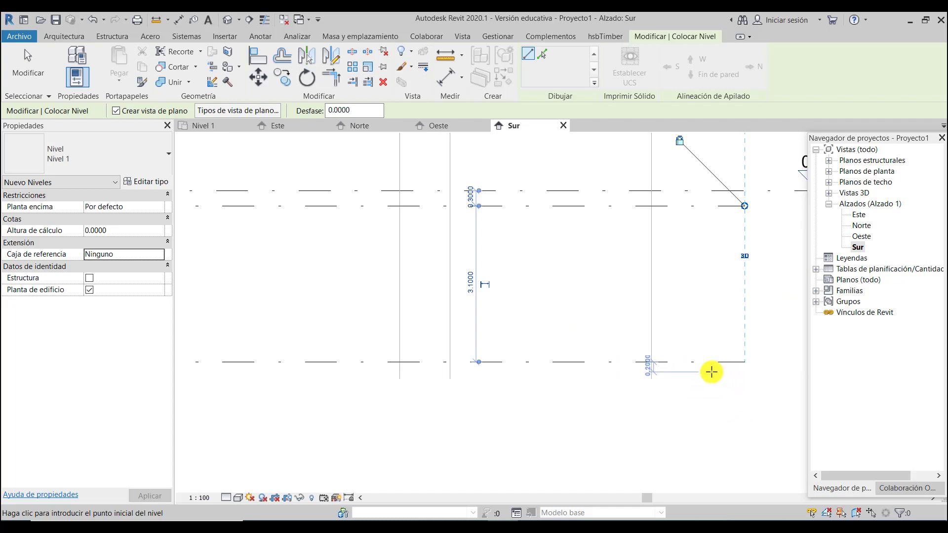
left_click(744, 372)
scroll(699, 437, "down", 4)
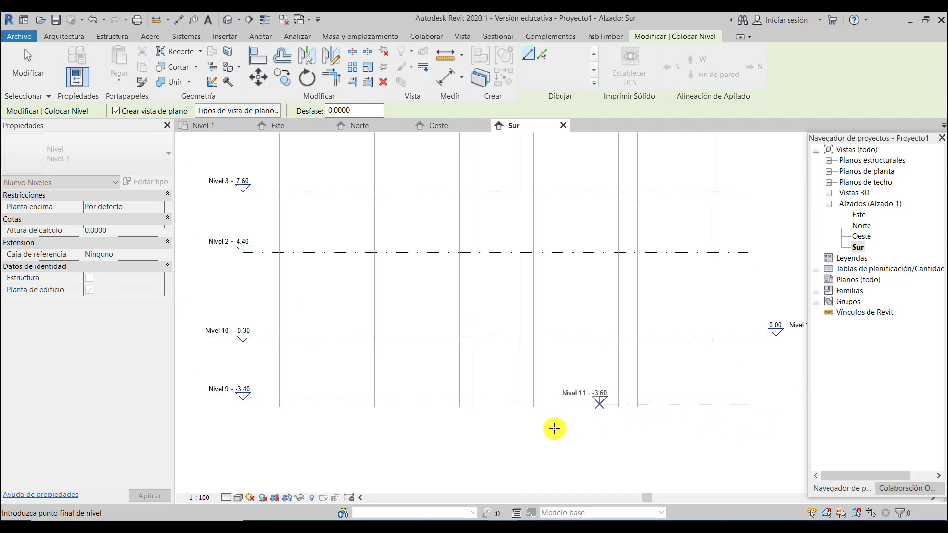
left_click(243, 404)
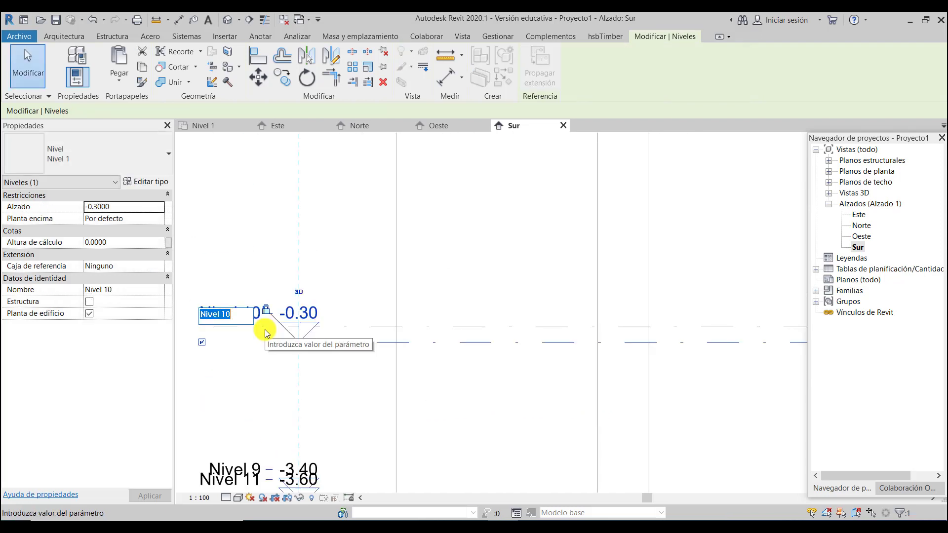
Step: Rename the level at -0.30 as "Rasante calle" and rename its corresponding views too
type("rASAN")
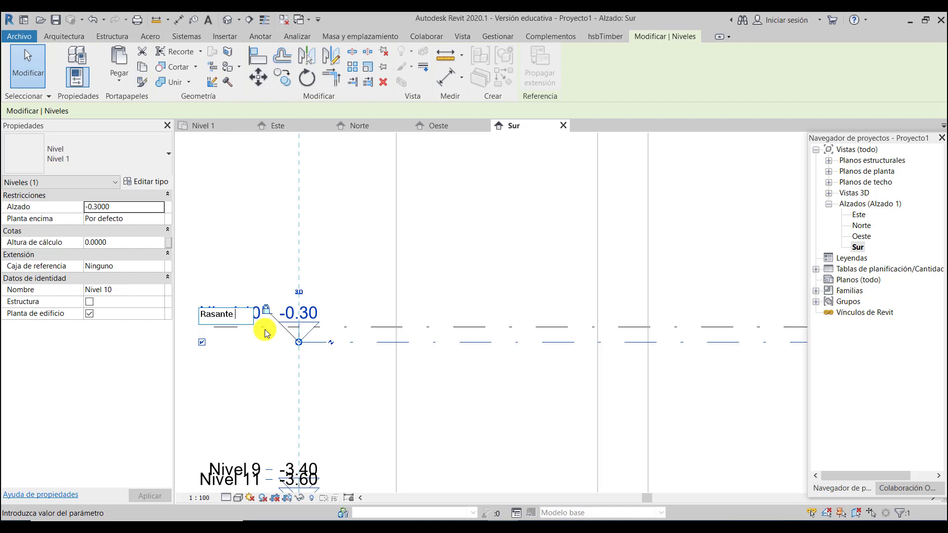
left_click(236, 380)
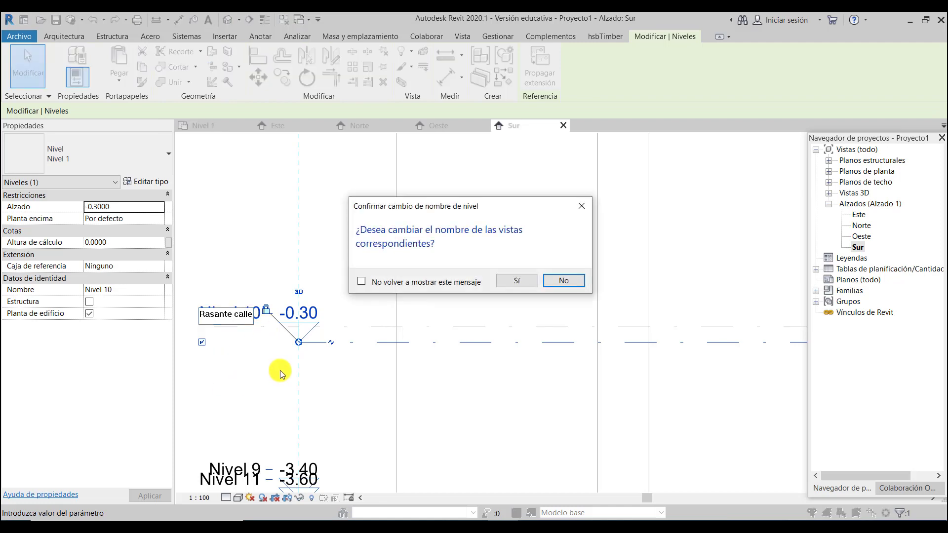
left_click(517, 281)
Step: Rename the level at -3.60 as "Cara sup cimentación", including its corresponding views
scroll(449, 258, "down", 2)
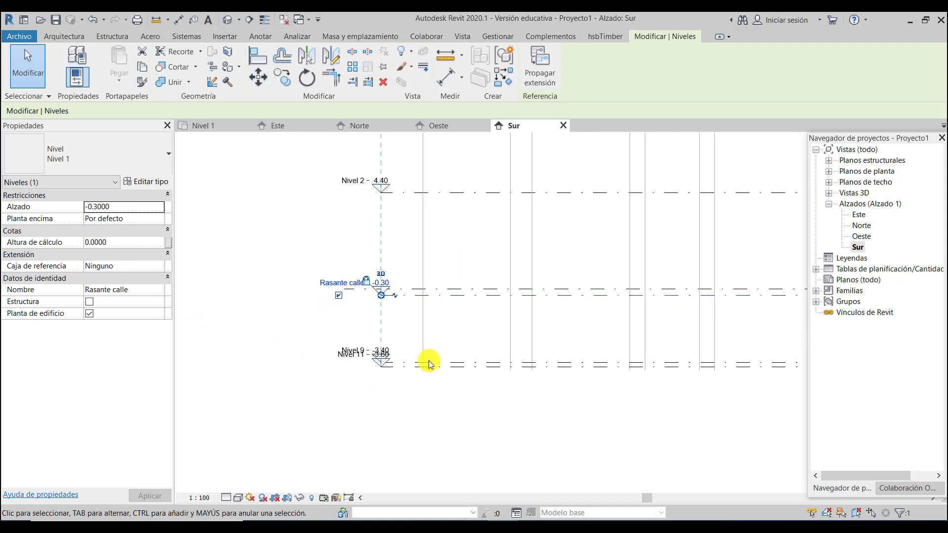
scroll(370, 358, "up", 4)
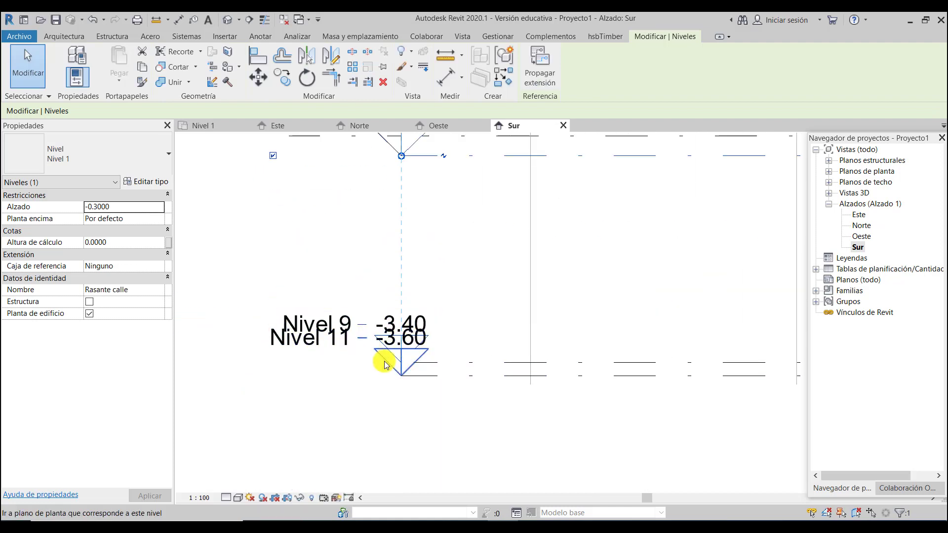
scroll(386, 364, "up", 2)
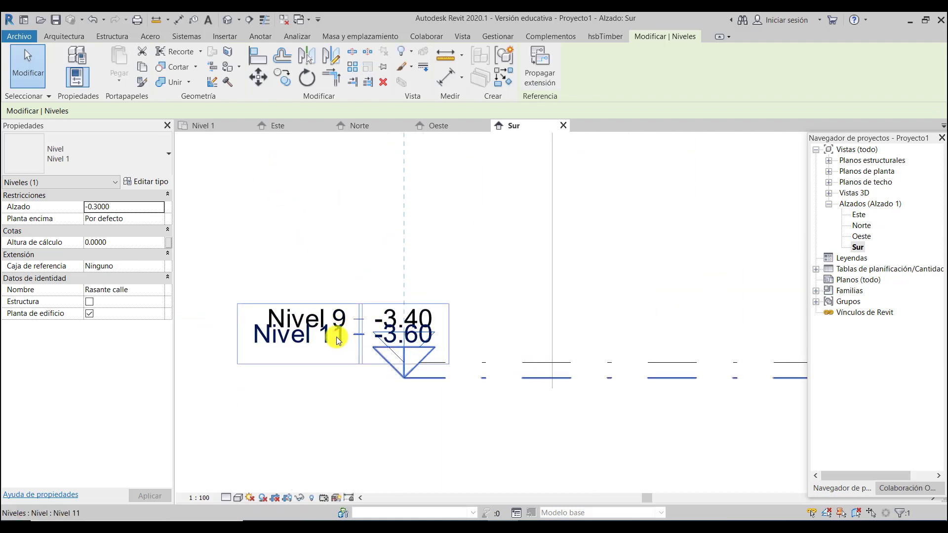
left_click(324, 340)
left_click(322, 339)
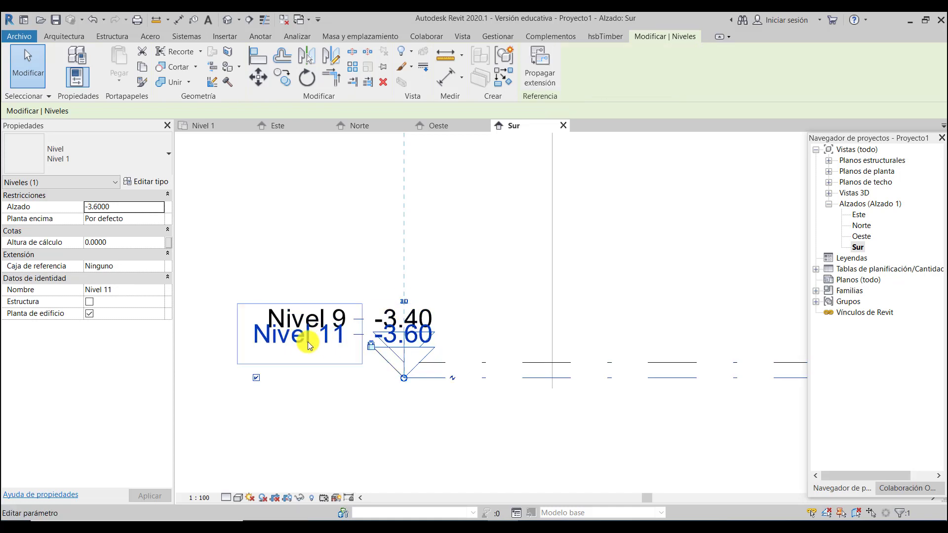
left_click(309, 341)
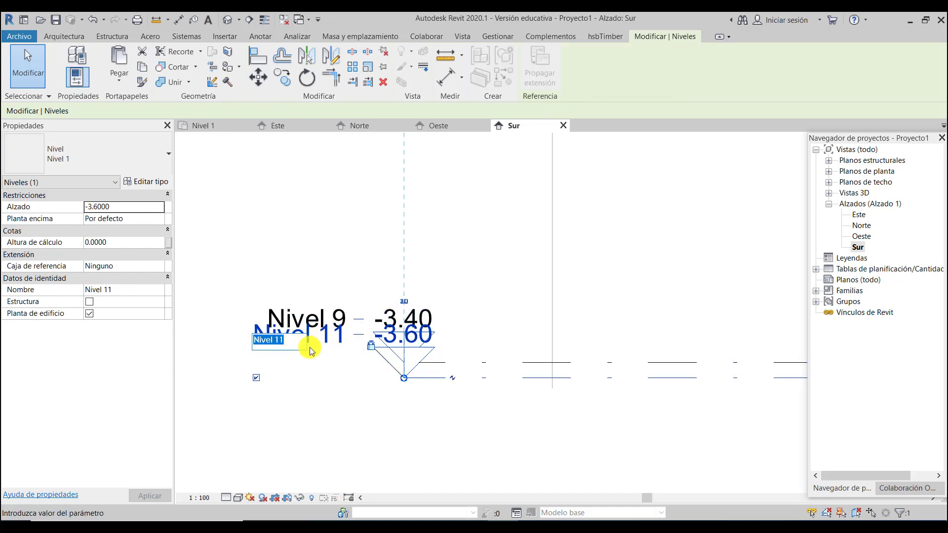
type("Cara ")
type("s")
type("up ")
type("ciment")
type("ación")
key("Return")
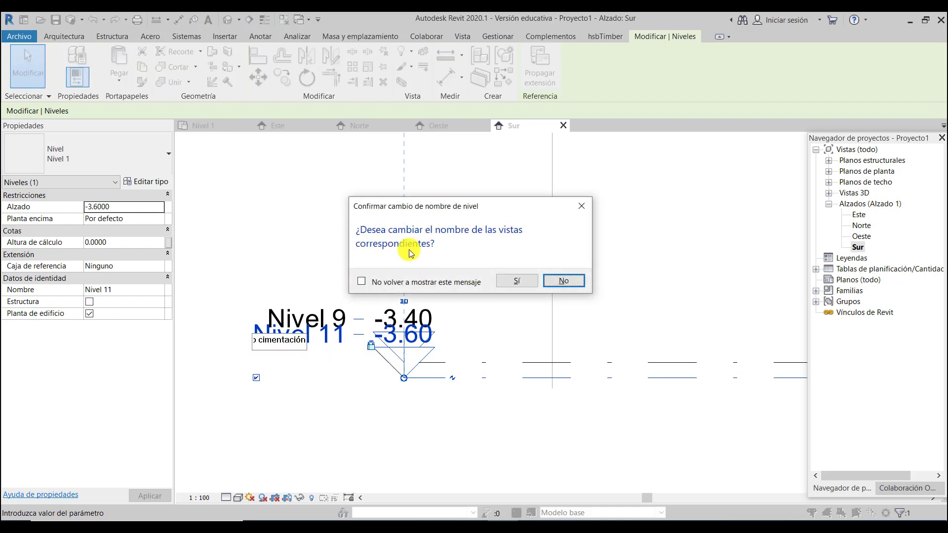
left_click(519, 279)
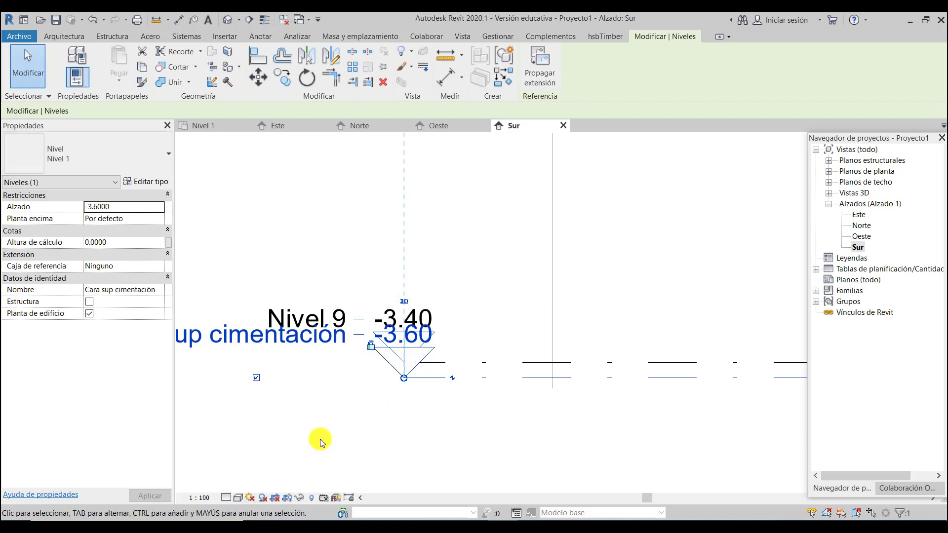
left_click(320, 439)
Step: Rename Nivel 9 as "Nivel -1" and apply the new name to its corresponding views
left_click(311, 324)
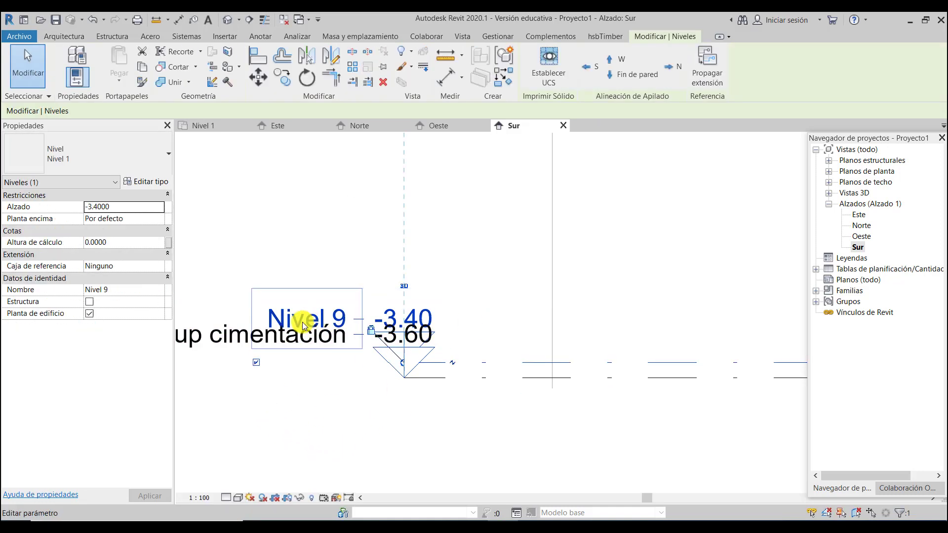
left_click(309, 324)
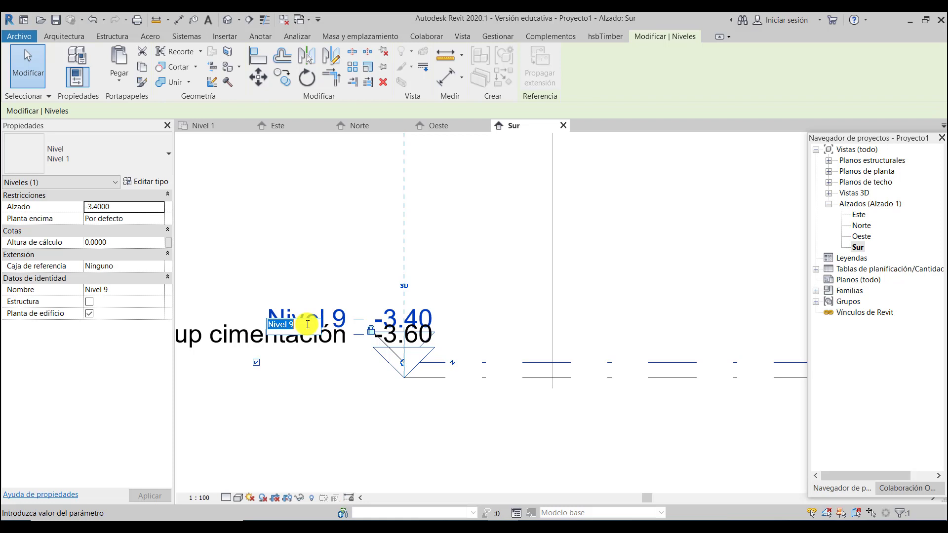
left_click(305, 323)
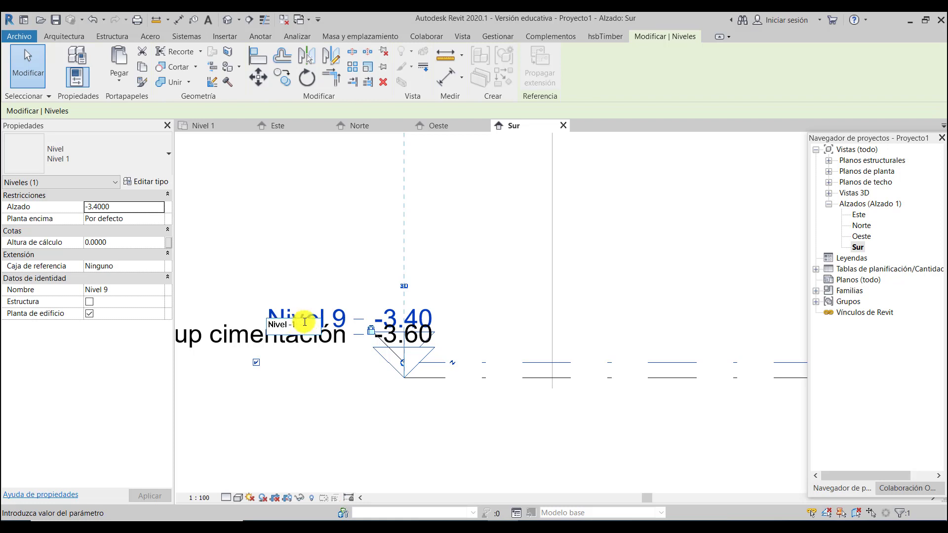
left_click(304, 230)
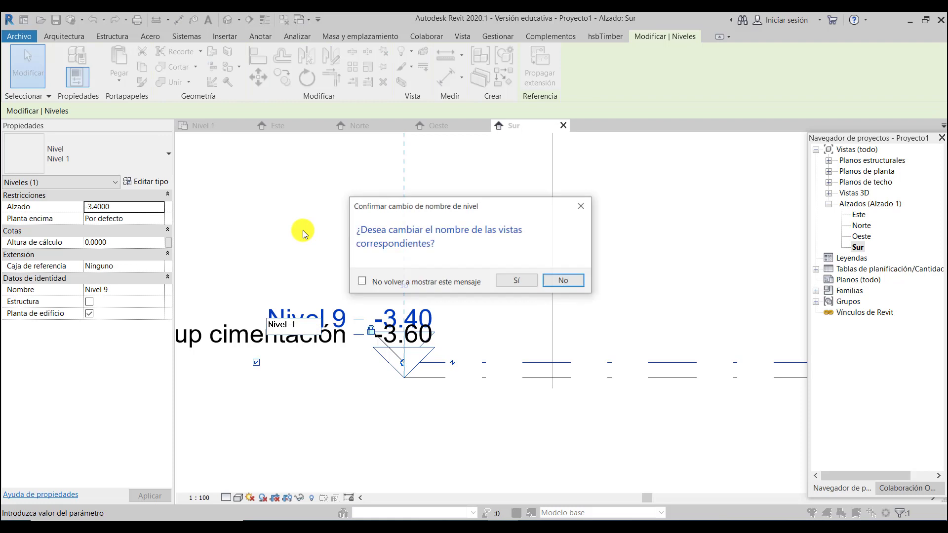
left_click(526, 288)
Step: Examine the labels and line ends of the lowest levels in the south elevation
scroll(277, 390, "down", 2)
scroll(335, 417, "down", 5)
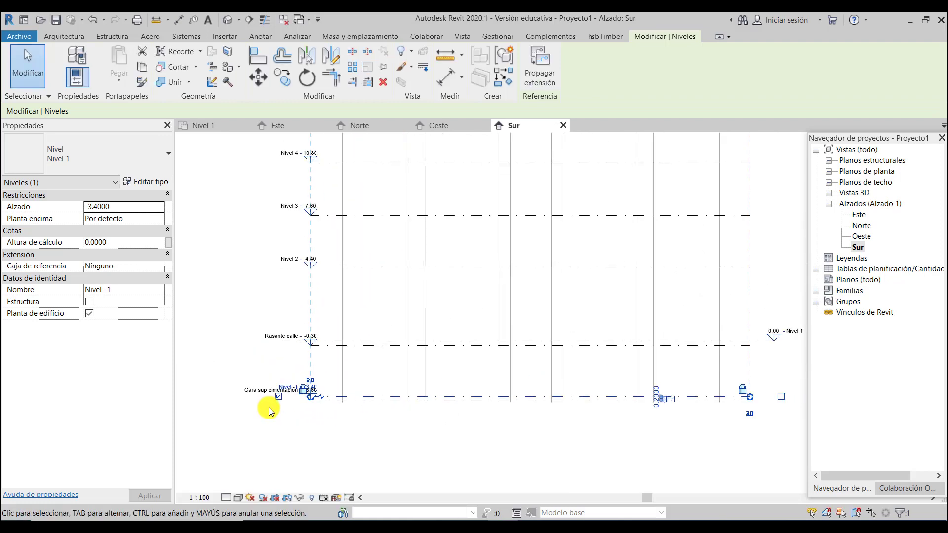
scroll(269, 410, "down", 1)
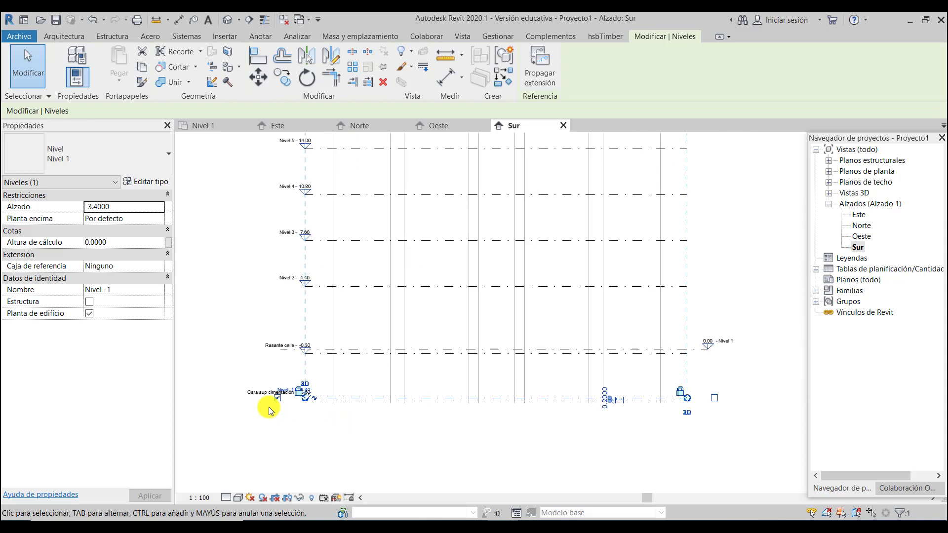
left_click(672, 431)
scroll(301, 399, "up", 4)
scroll(302, 400, "up", 2)
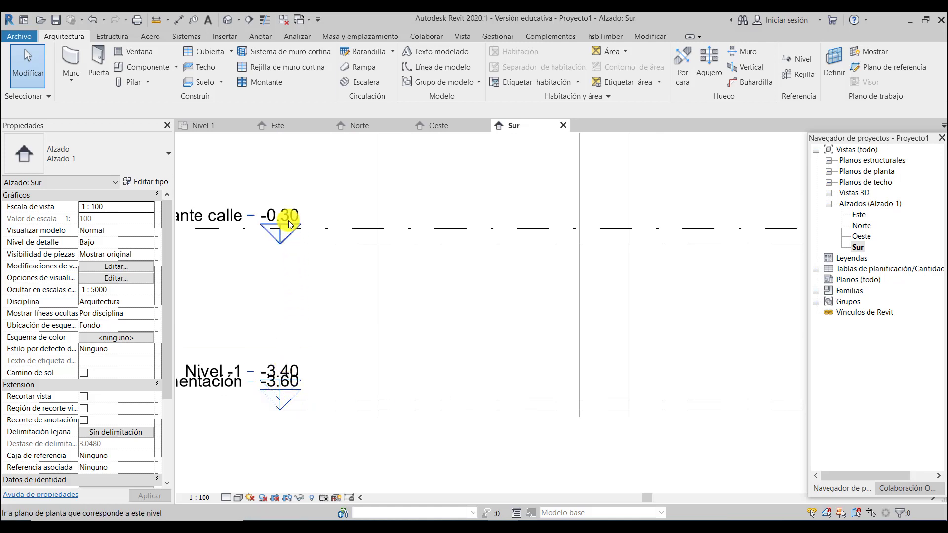
scroll(291, 295, "down", 2)
scroll(233, 304, "down", 4)
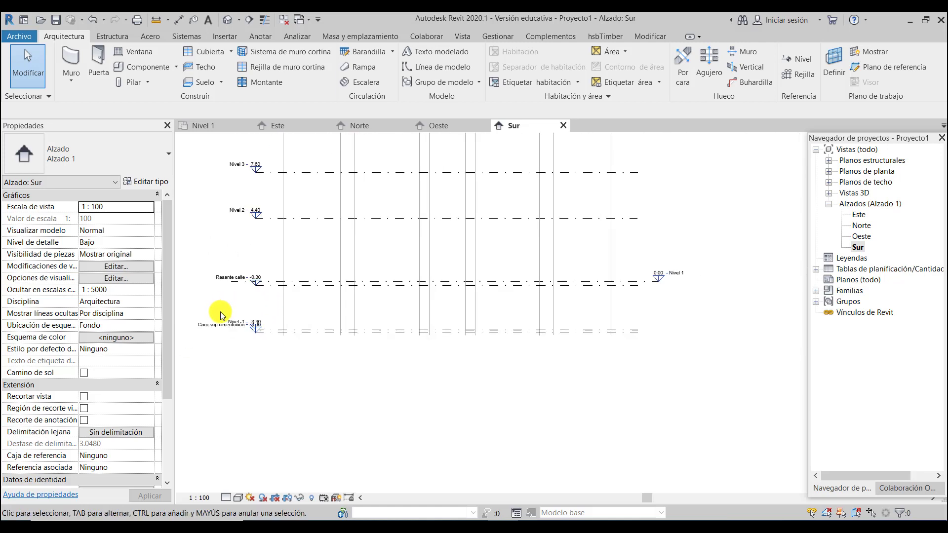
scroll(657, 282, "up", 1)
scroll(656, 281, "up", 2)
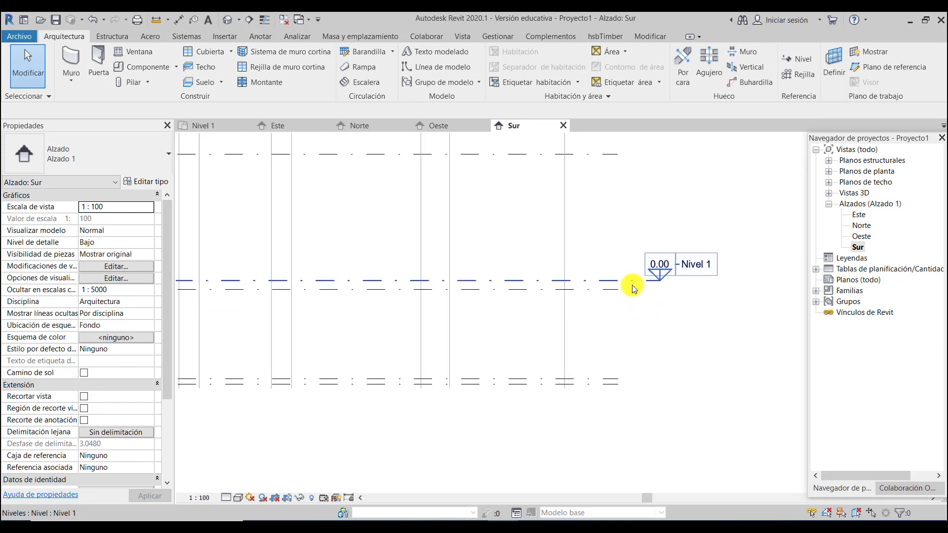
Step: Open the Rasante calle floor plan and draw a vertical grid line 0.30 outside grid A, aligned with the other grids' ends
double_click(843, 170)
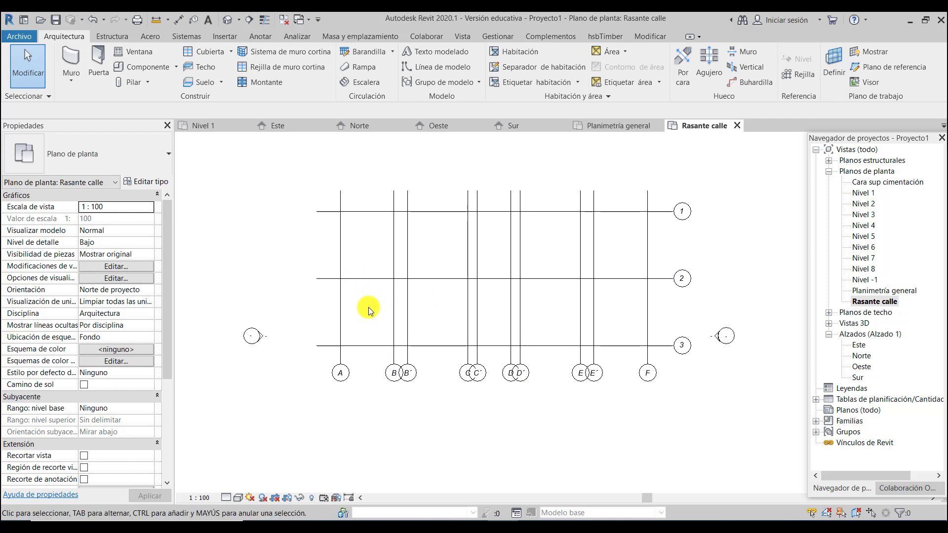
scroll(342, 313, "up", 1)
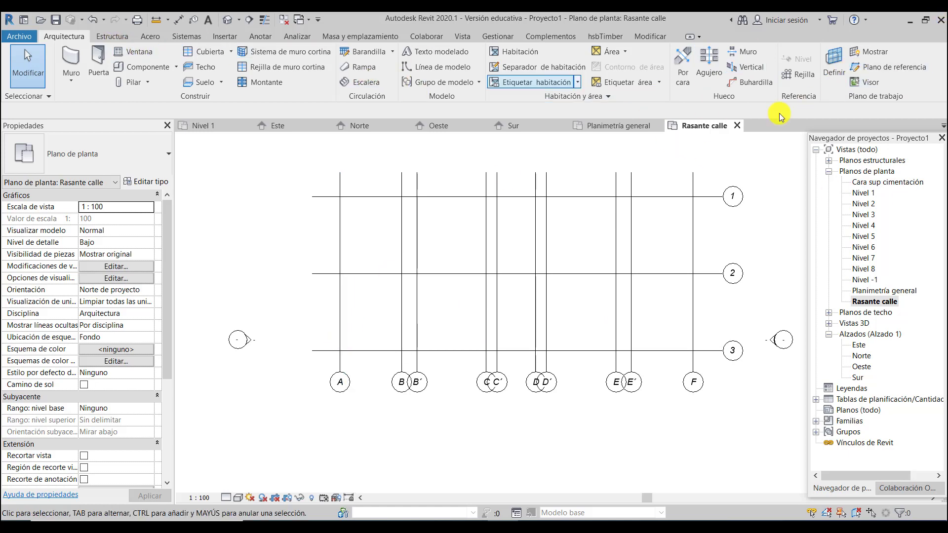
left_click(800, 74)
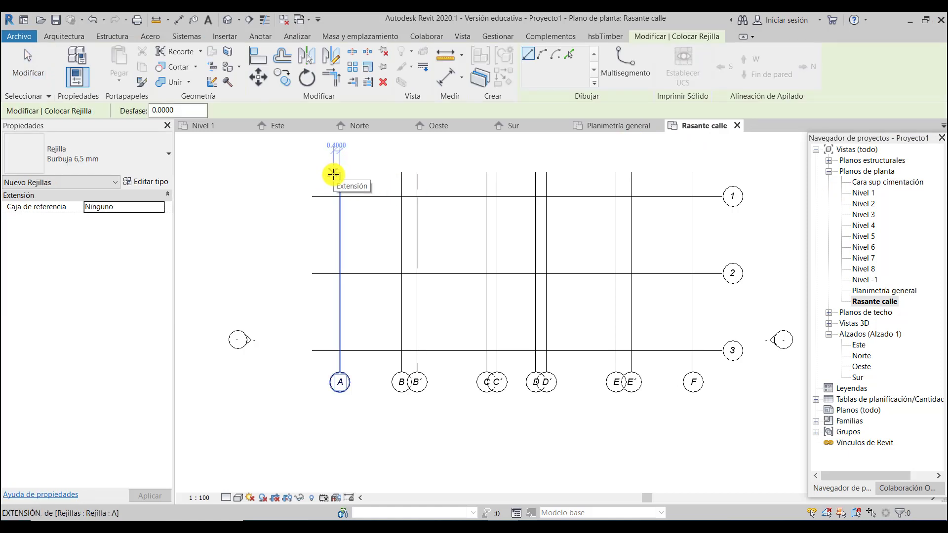
scroll(333, 174, "up", 2)
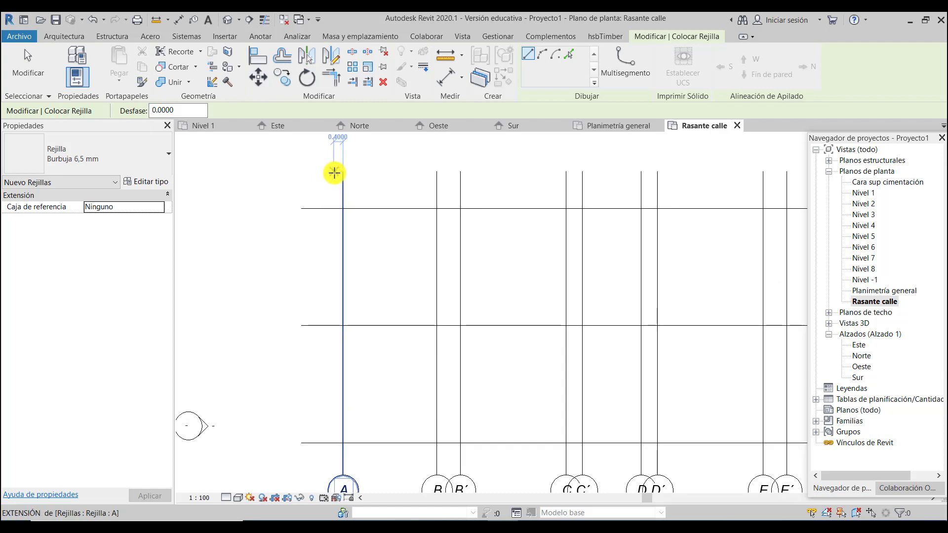
left_click(337, 172)
scroll(334, 269, "down", 3)
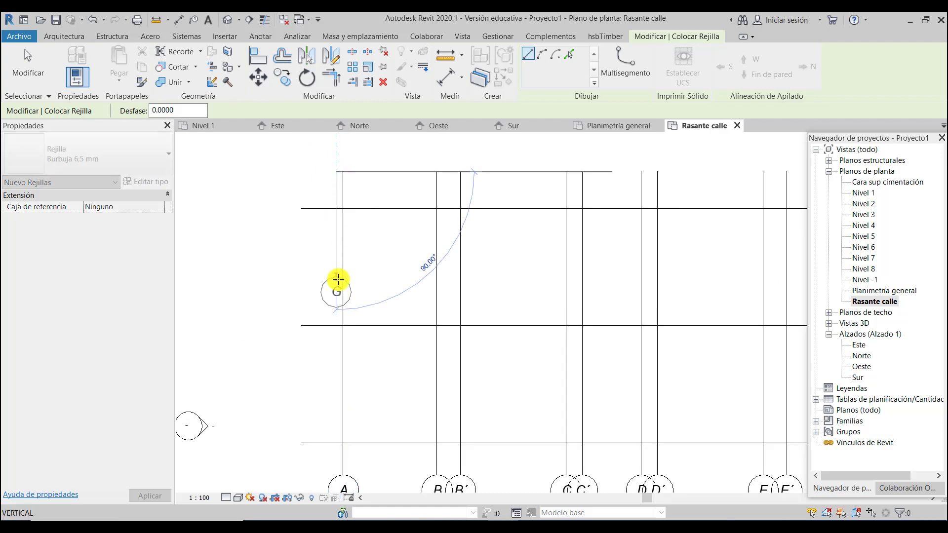
left_click(337, 416)
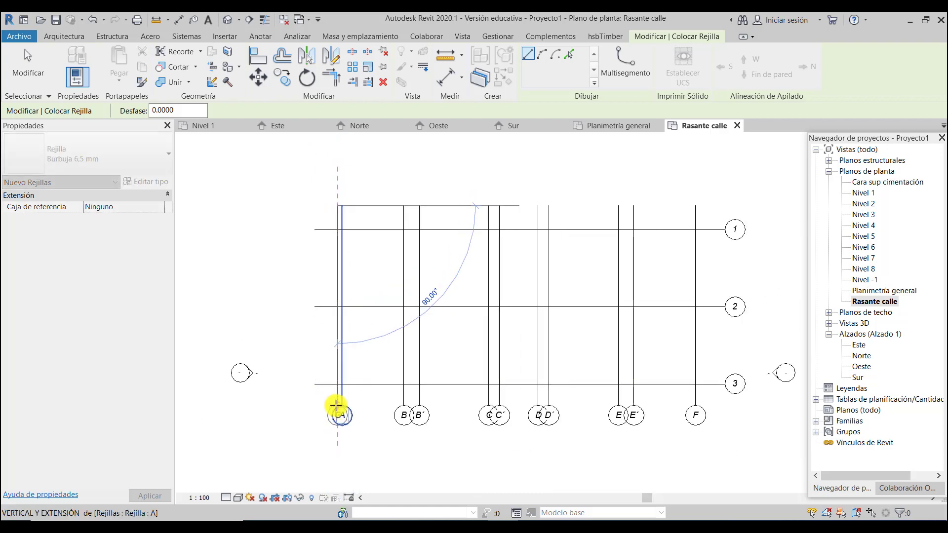
key("Escape")
key("Escape")
Step: Hide the new grid line's bubble at its lower end and show it at the upper end
left_click(337, 445)
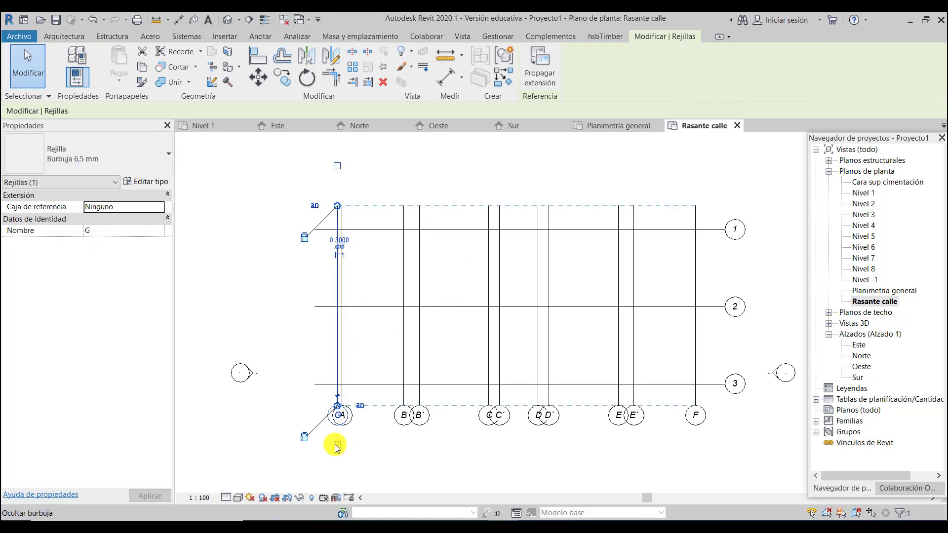
left_click(337, 167)
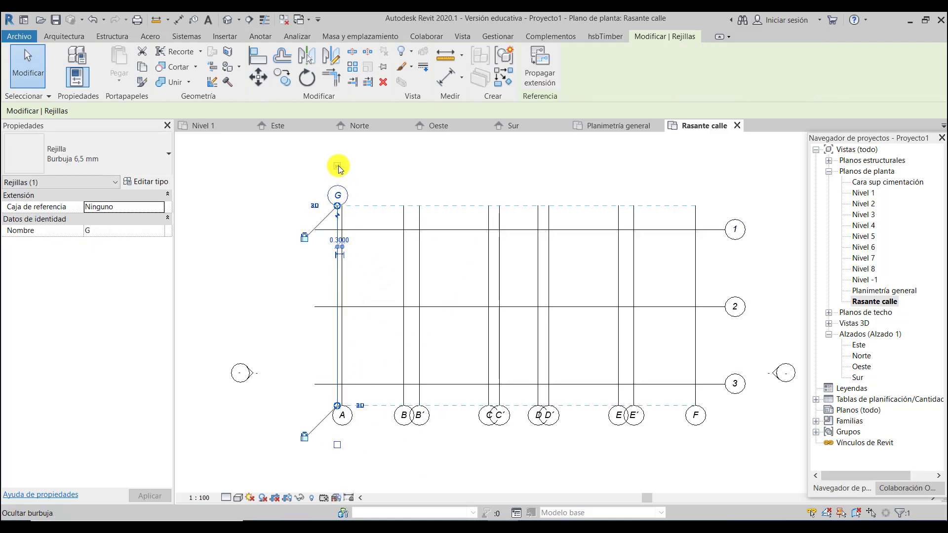
left_click(375, 199)
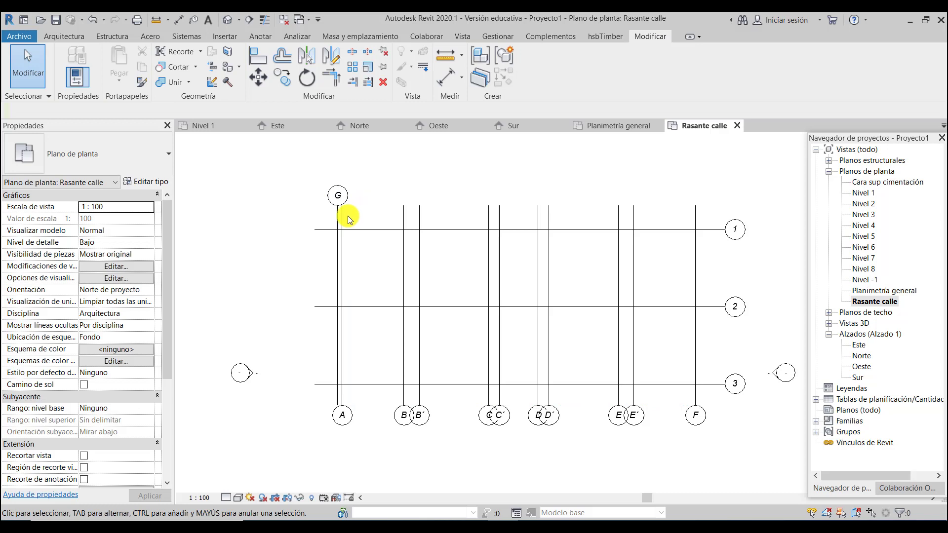
Step: Rename grid G beside grid A as "Medianería"
double_click(342, 197)
type("Medianer")
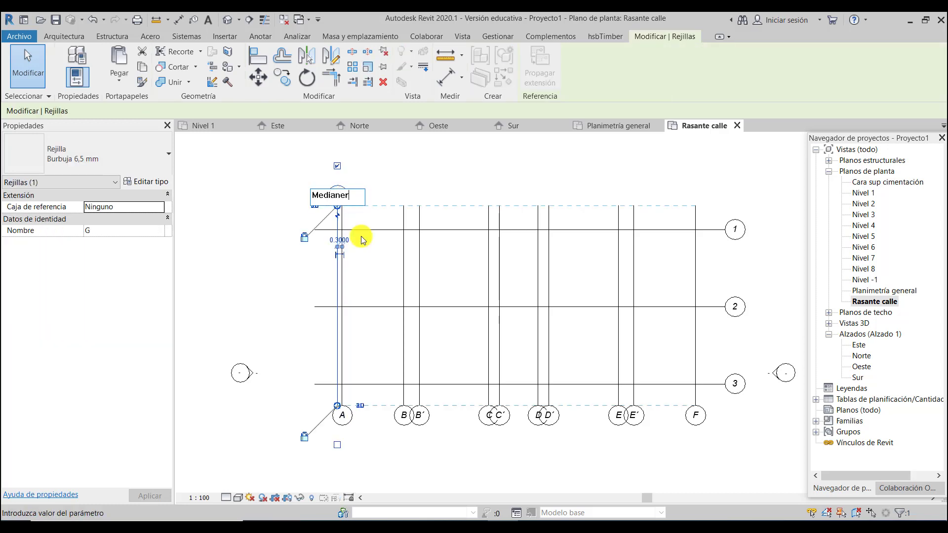
left_click(392, 163)
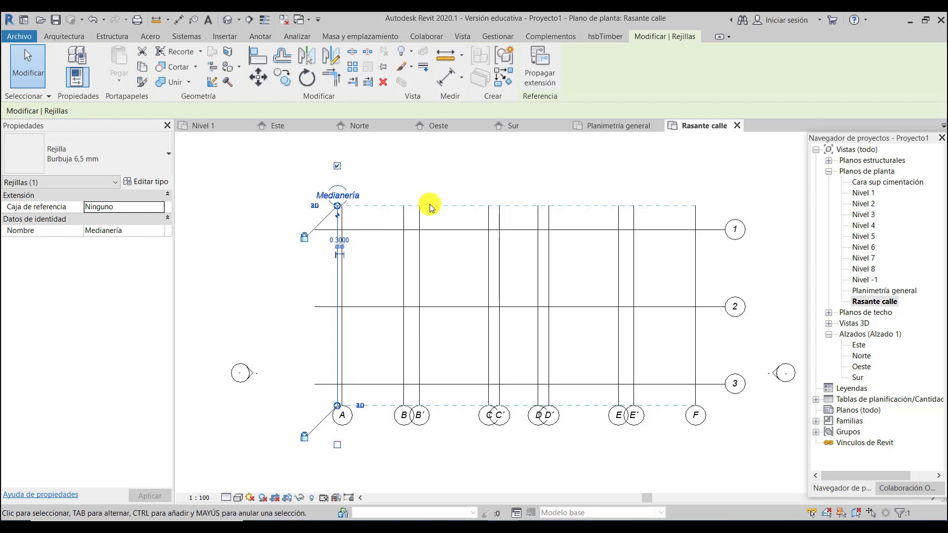
middle_click_drag(293, 253, 250, 258)
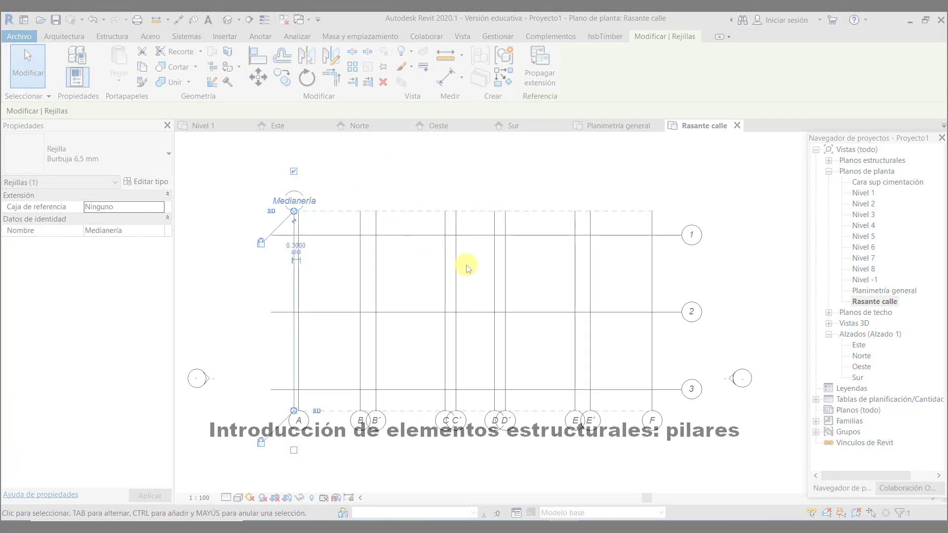
Step: Open the Cara sup cimentación floor plan and start a structural column of type Pilar rectangular hormigón 300 x 300 mm
scroll(471, 269, "up", 1)
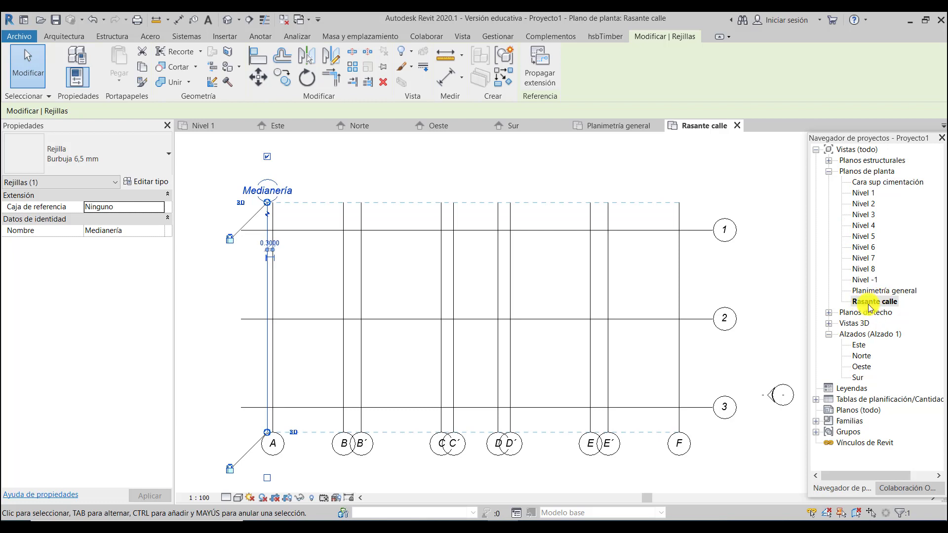
left_click(874, 183)
double_click(874, 183)
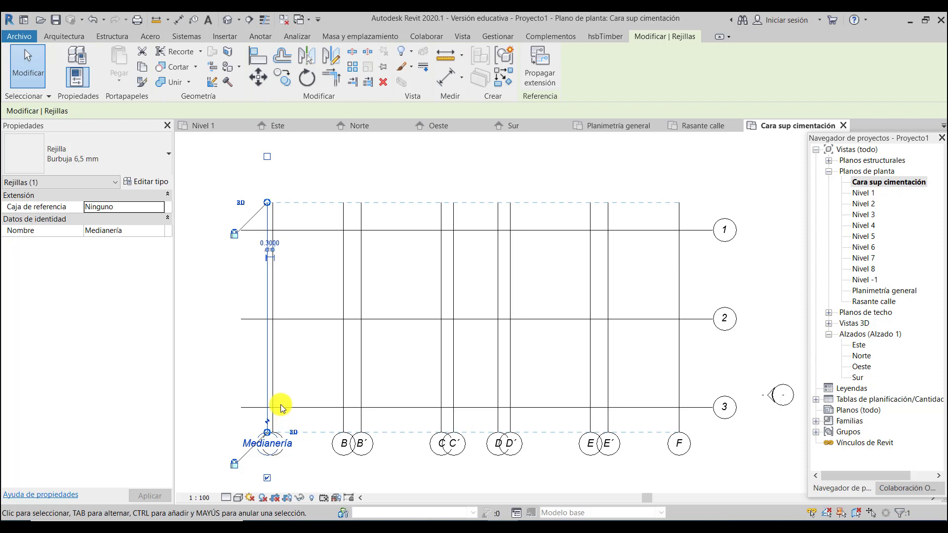
left_click(77, 37)
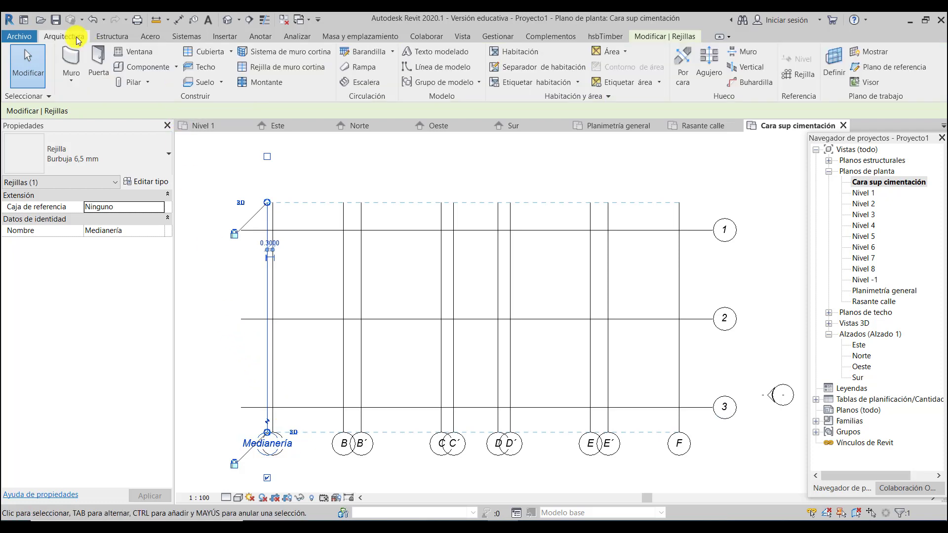
left_click(148, 83)
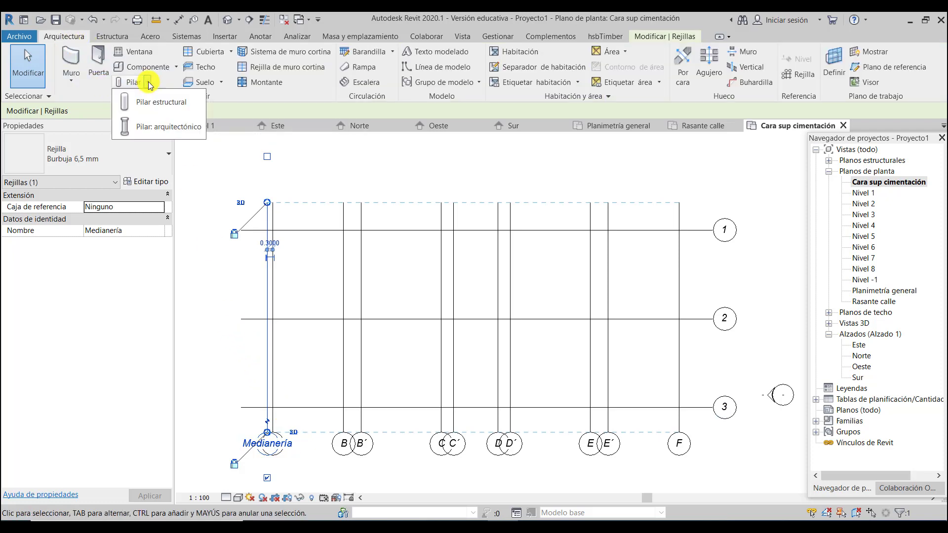
left_click(151, 102)
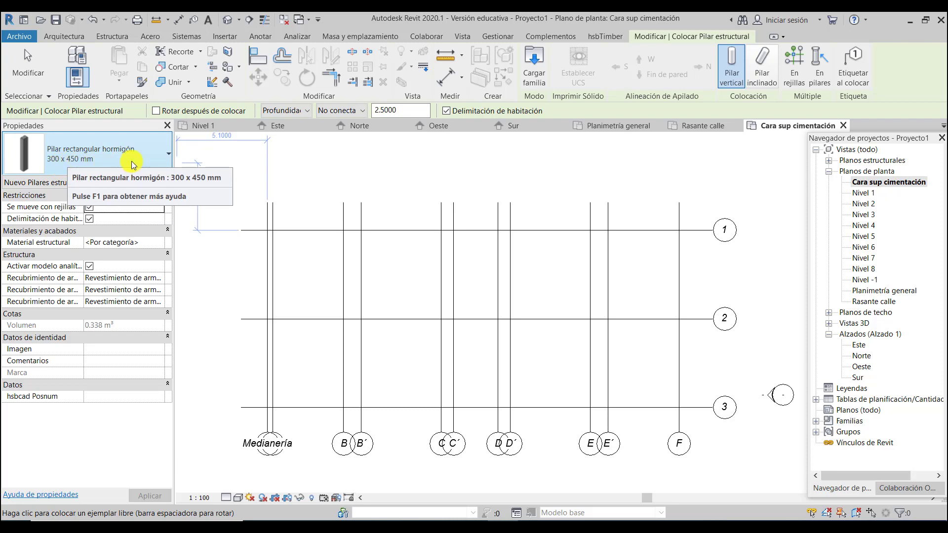
left_click(170, 154)
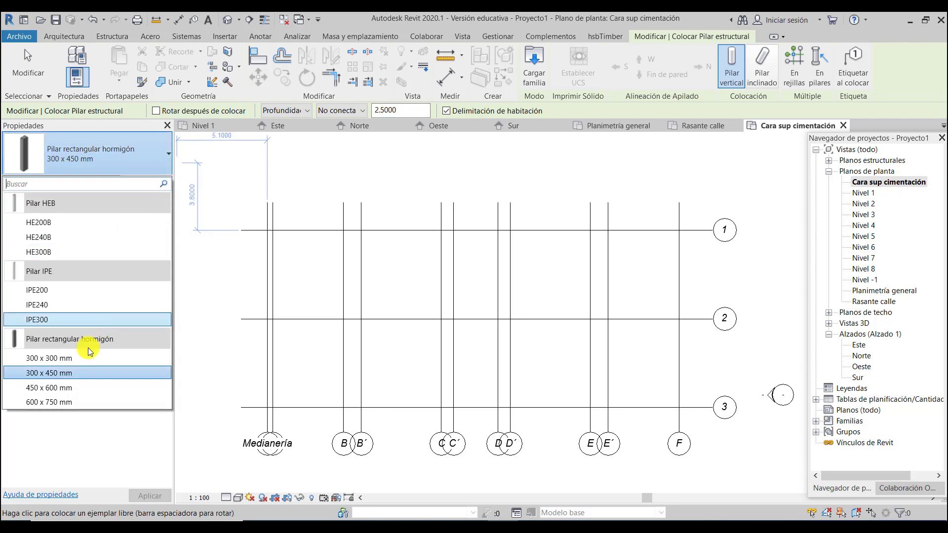
left_click(54, 359)
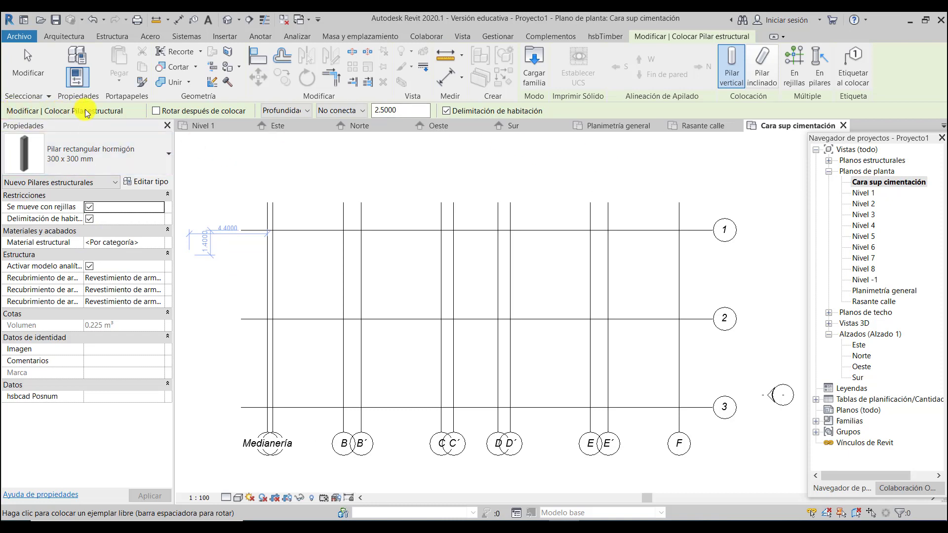
Step: Set the new columns to be defined by height (Altura) up to Nivel 7
left_click(308, 111)
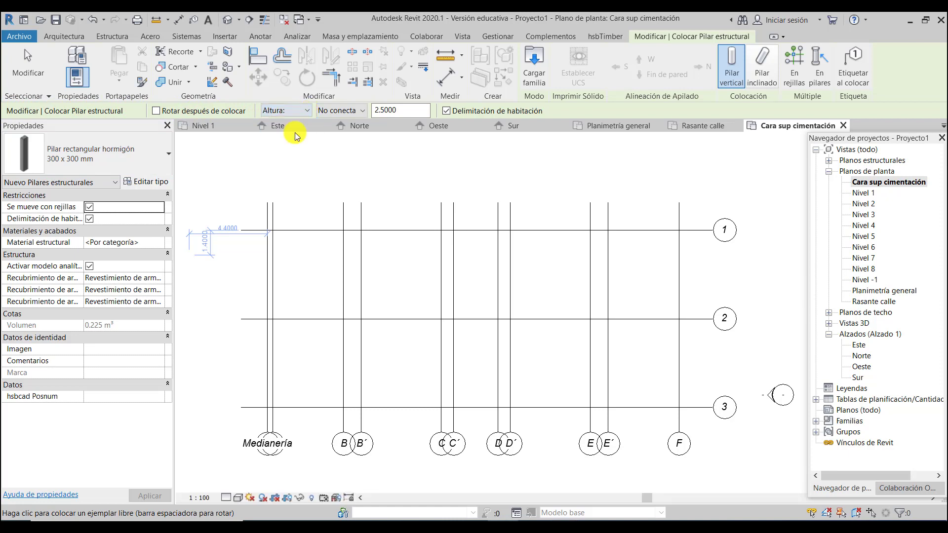
left_click(295, 133)
left_click(364, 112)
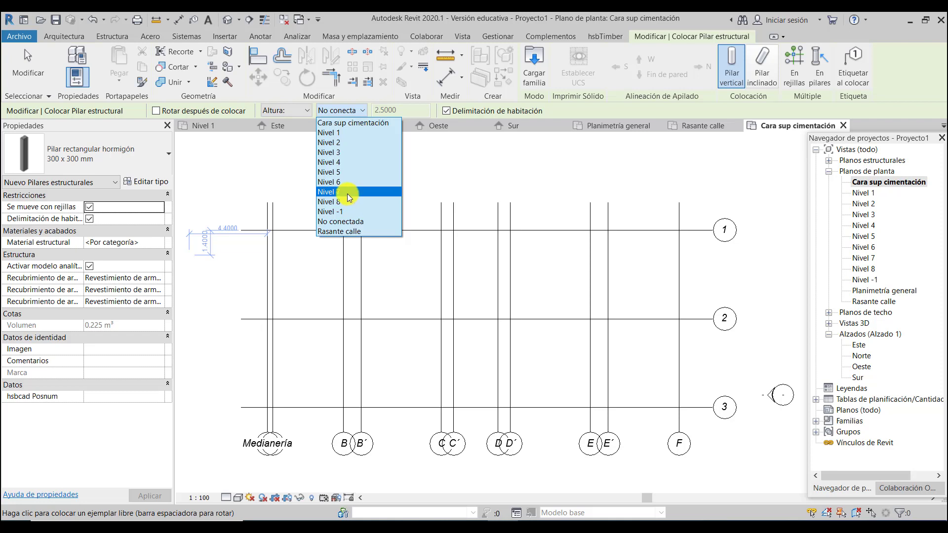
left_click(348, 194)
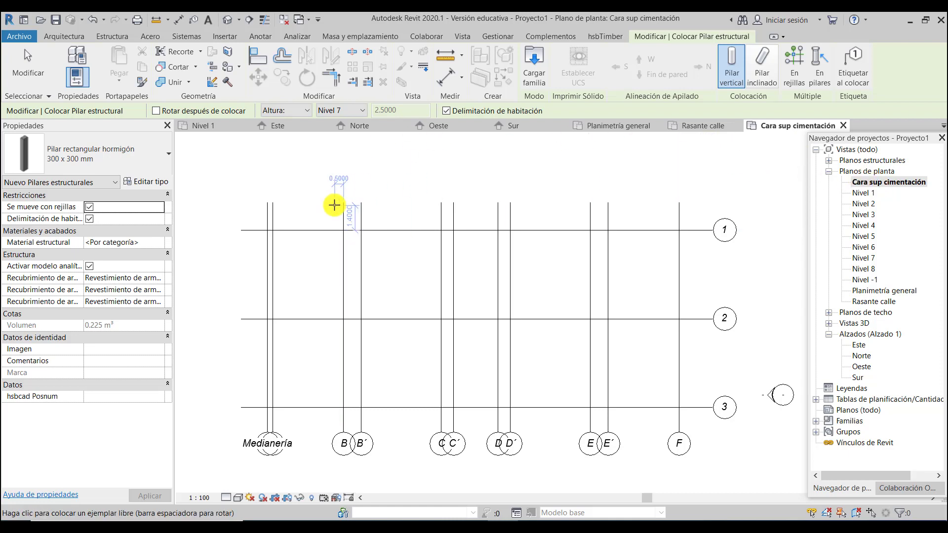
Step: Place structural columns on grid A at its intersections with grids 3, 2 and 1
scroll(271, 428, "up", 4)
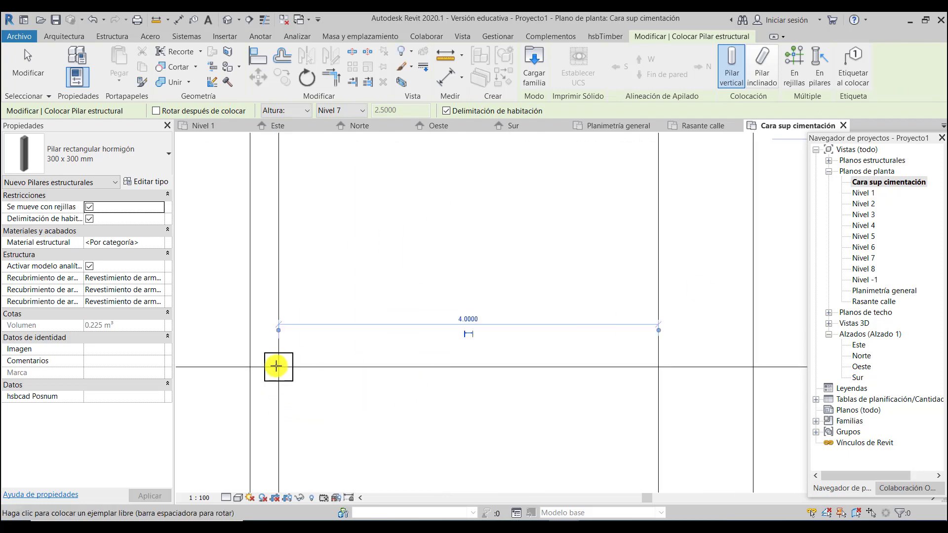
scroll(311, 391, "down", 5)
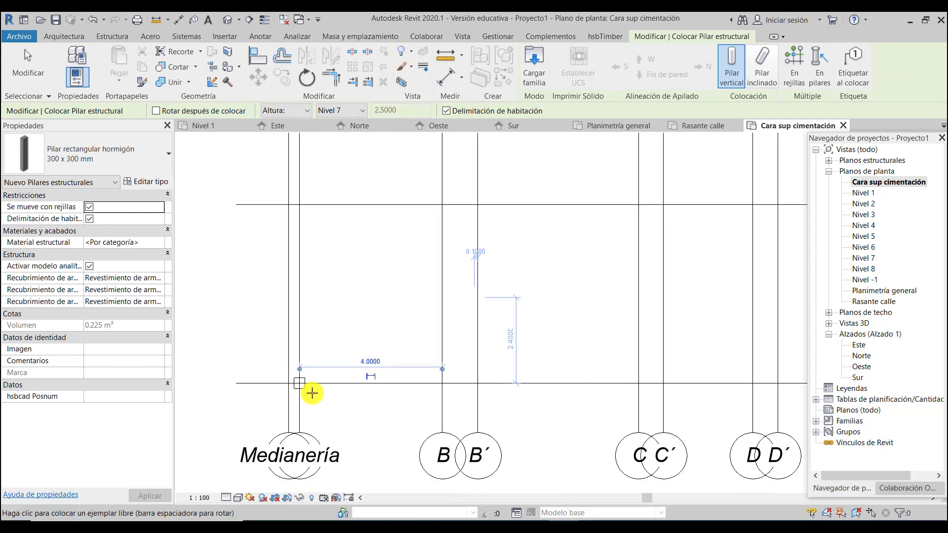
scroll(307, 239, "up", 3)
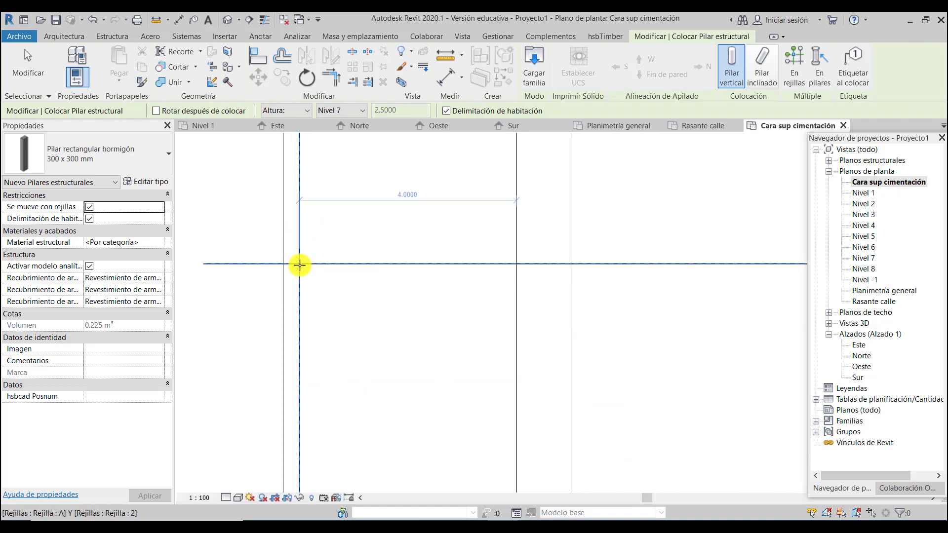
left_click(299, 263)
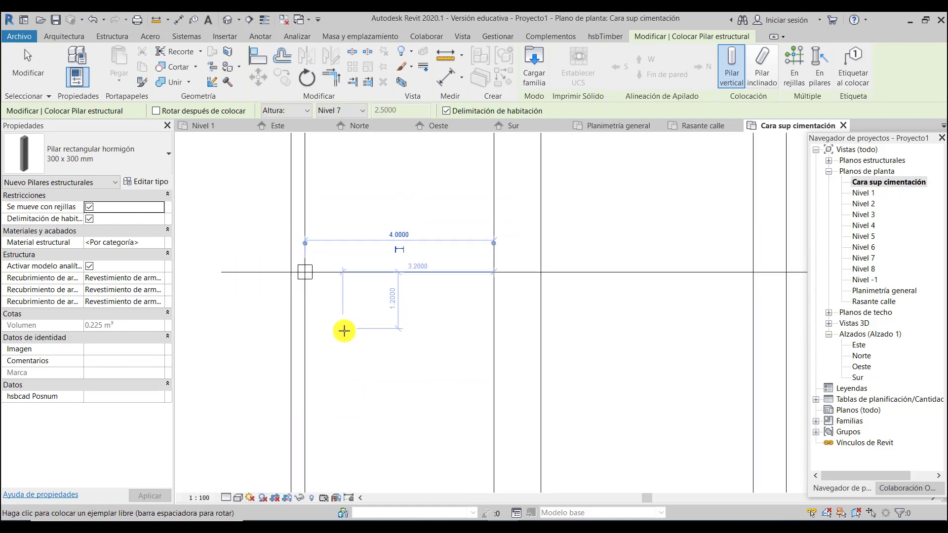
scroll(343, 331, "down", 4)
scroll(328, 212, "up", 4)
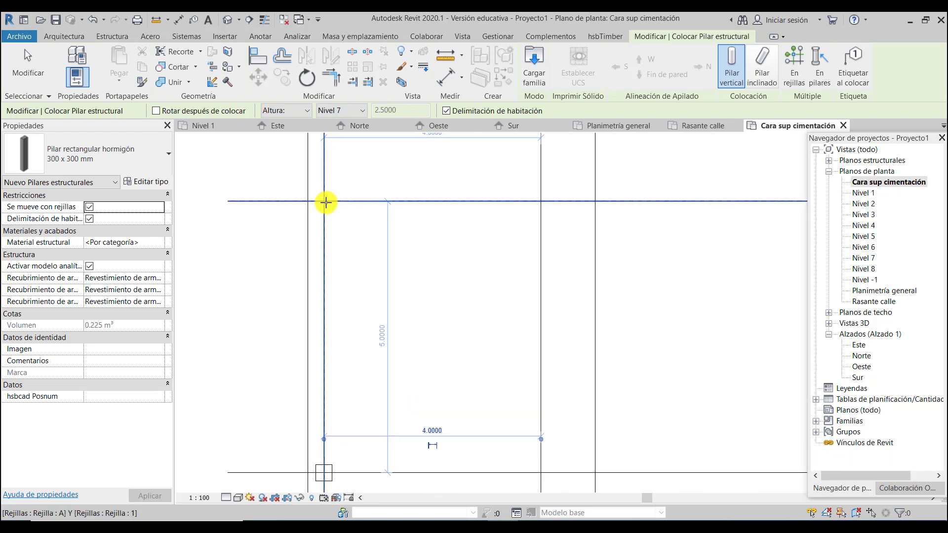
left_click(323, 200)
scroll(324, 205, "down", 2)
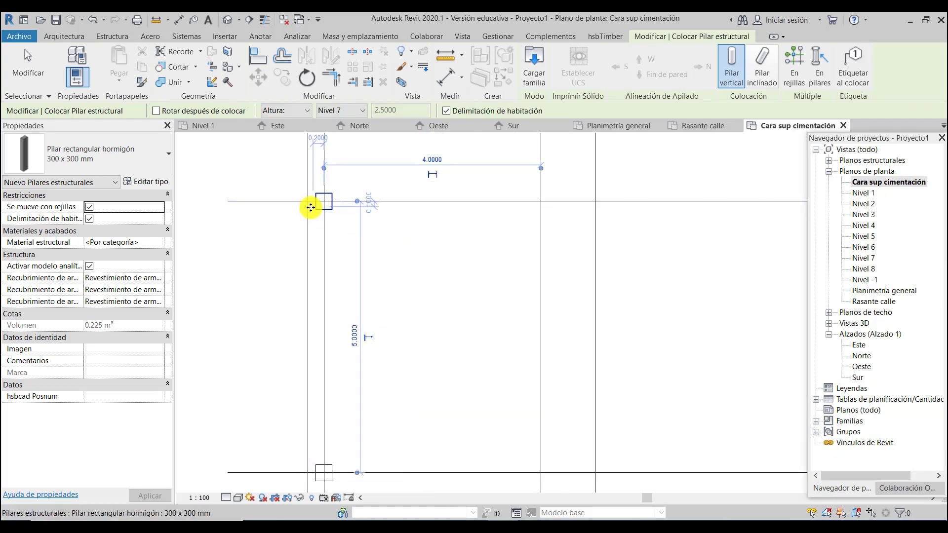
scroll(341, 231, "down", 2)
scroll(444, 291, "down", 1)
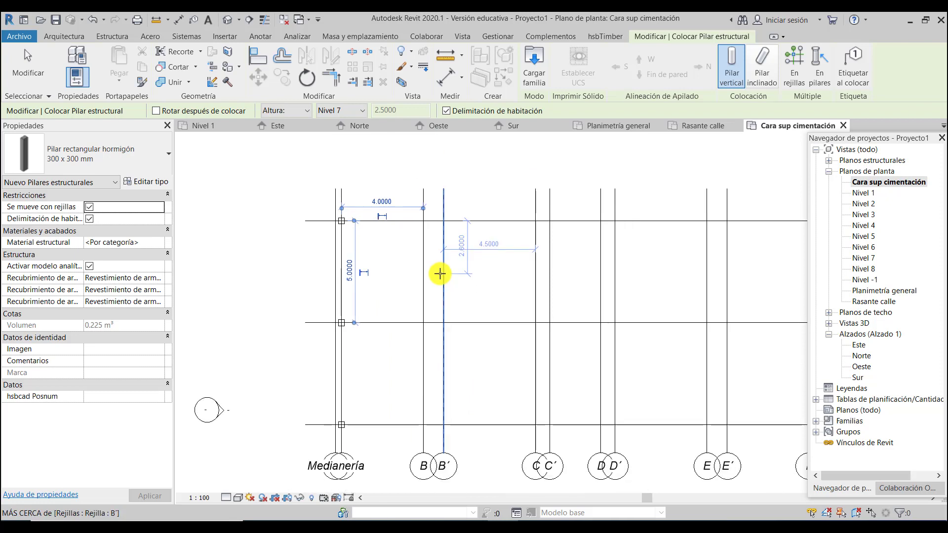
Step: Place structural columns at grid intersections B-1, B´-2 and B-3
scroll(443, 246, "up", 1)
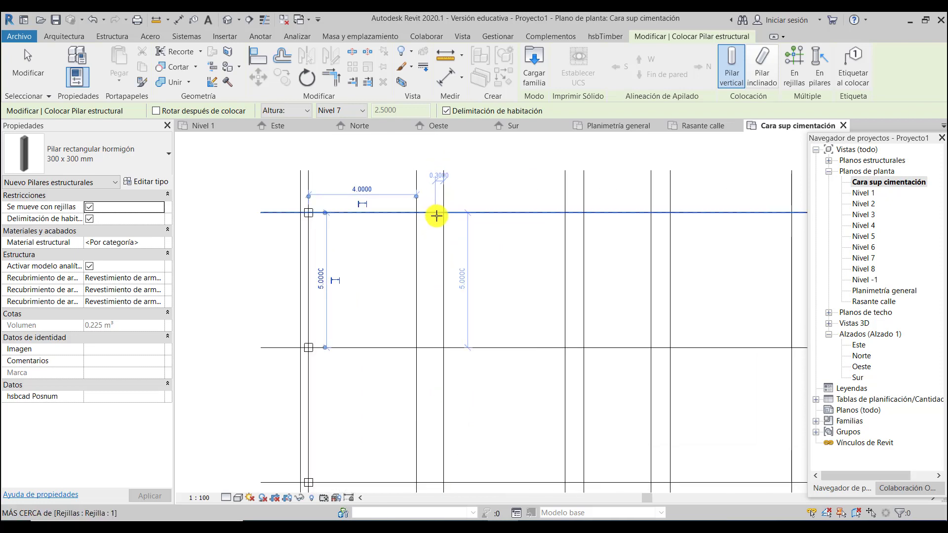
left_click(417, 213)
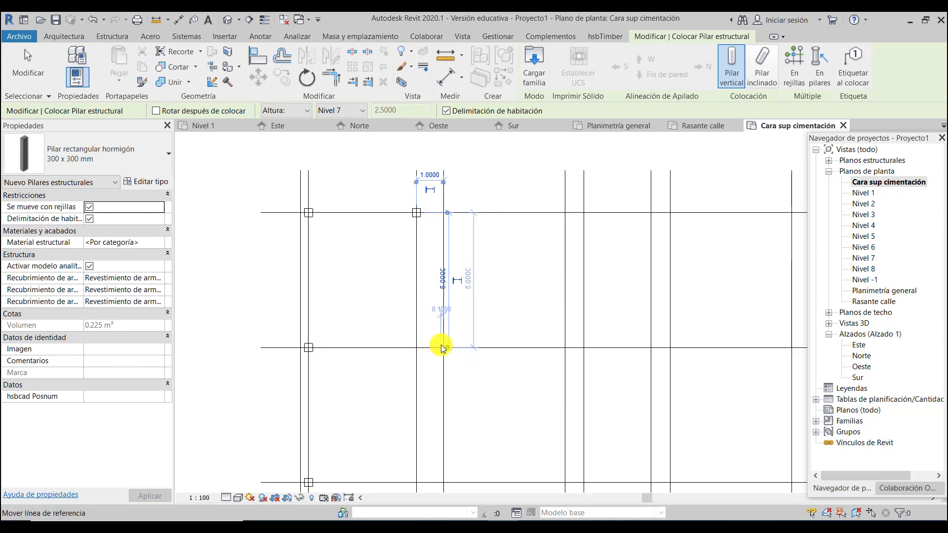
scroll(444, 349, "up", 2)
scroll(445, 349, "up", 1)
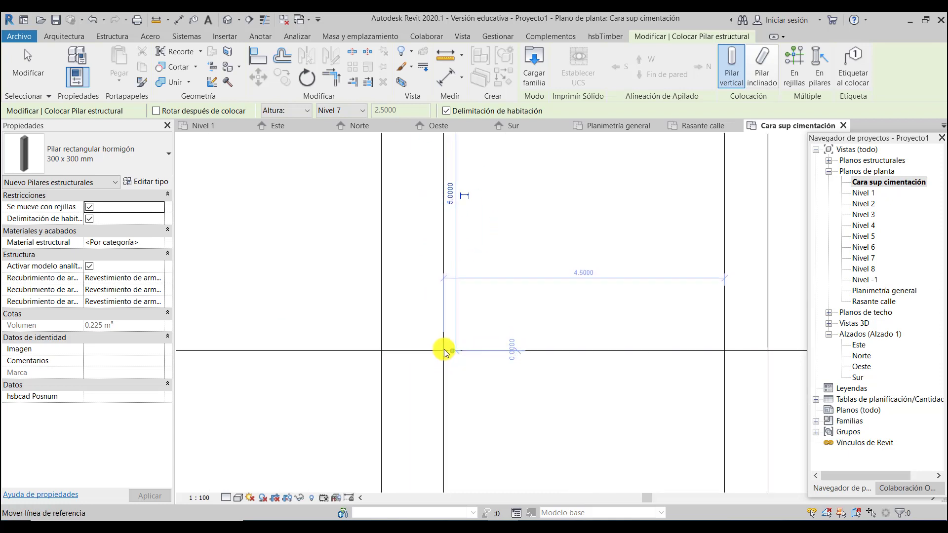
left_click(443, 351)
scroll(478, 354, "down", 5)
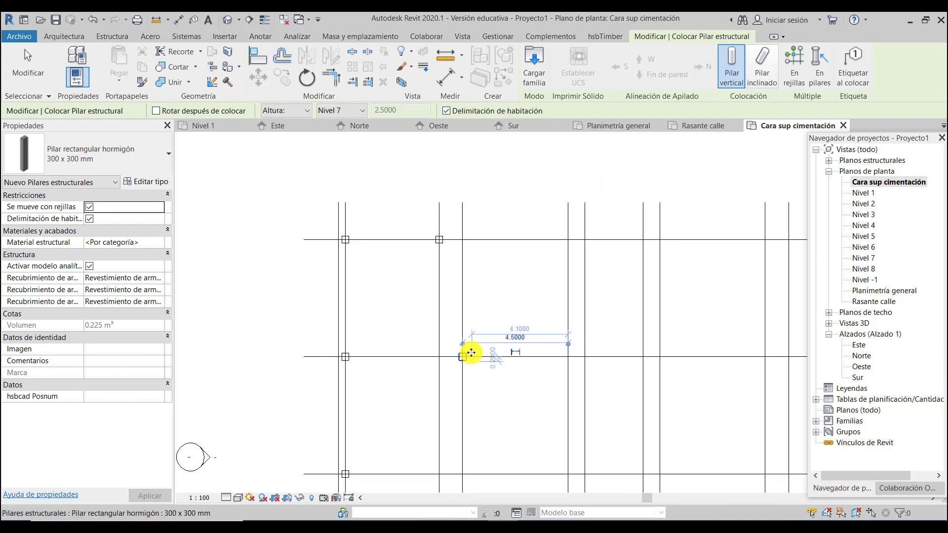
scroll(459, 464, "up", 3)
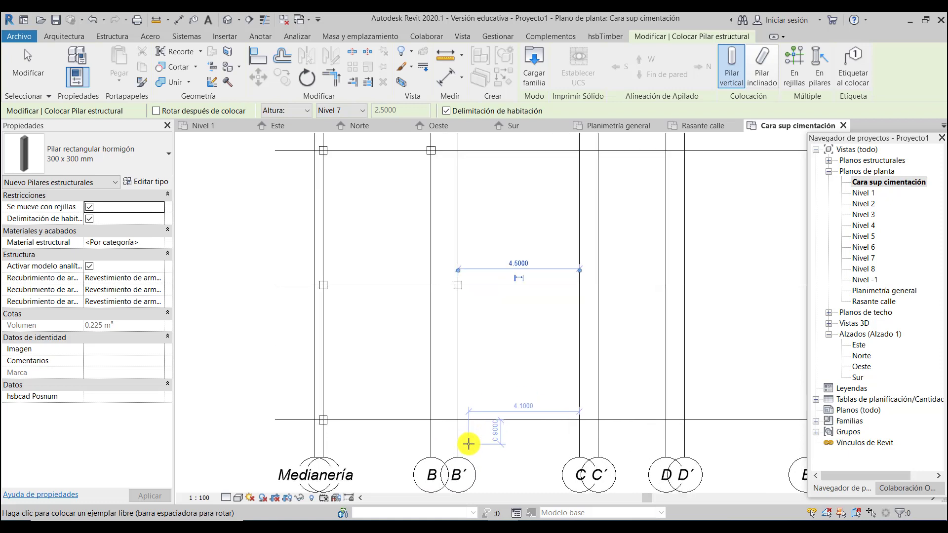
left_click(419, 413)
scroll(383, 402, "down", 1)
scroll(511, 445, "down", 1)
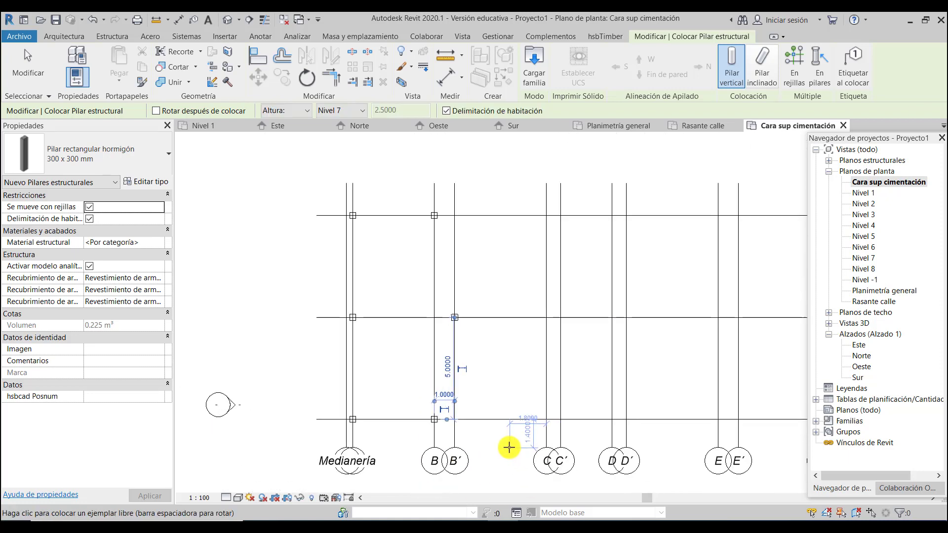
Step: Place structural columns at grid intersections C´-3, C´-2 and C-1
scroll(575, 442, "up", 1)
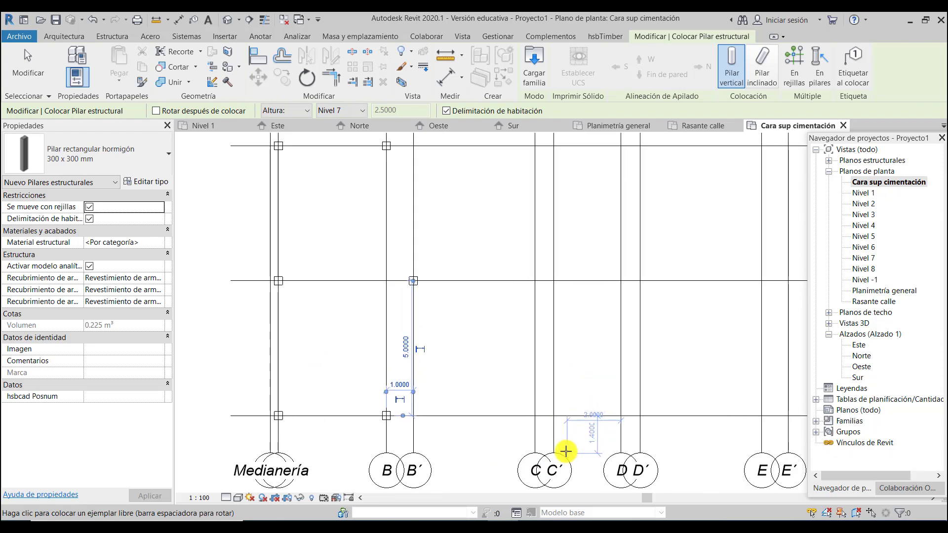
left_click(555, 417)
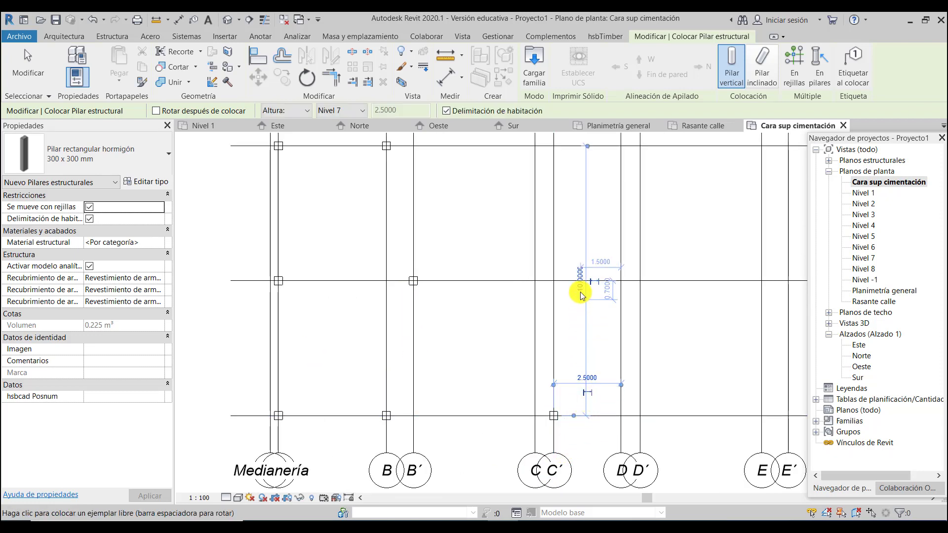
left_click(555, 280)
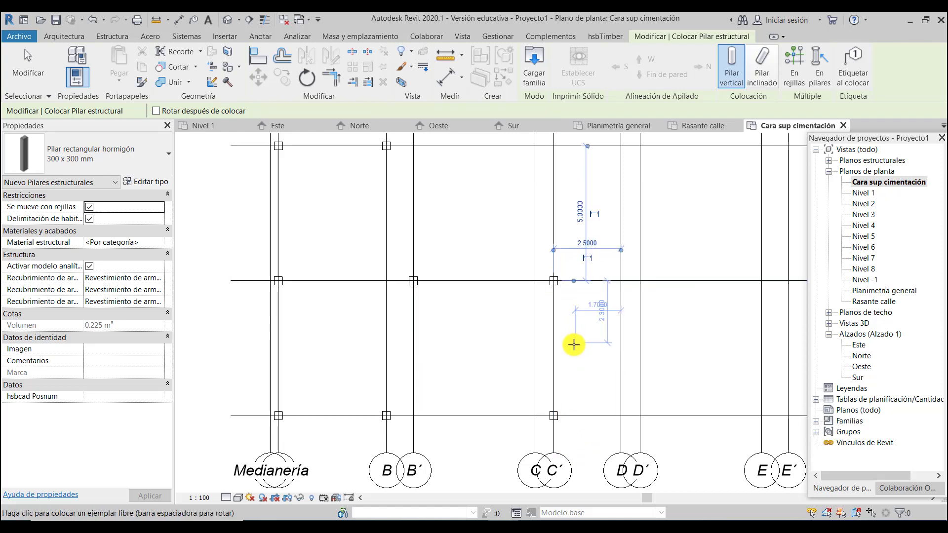
scroll(555, 376, "up", 2)
scroll(556, 377, "down", 2)
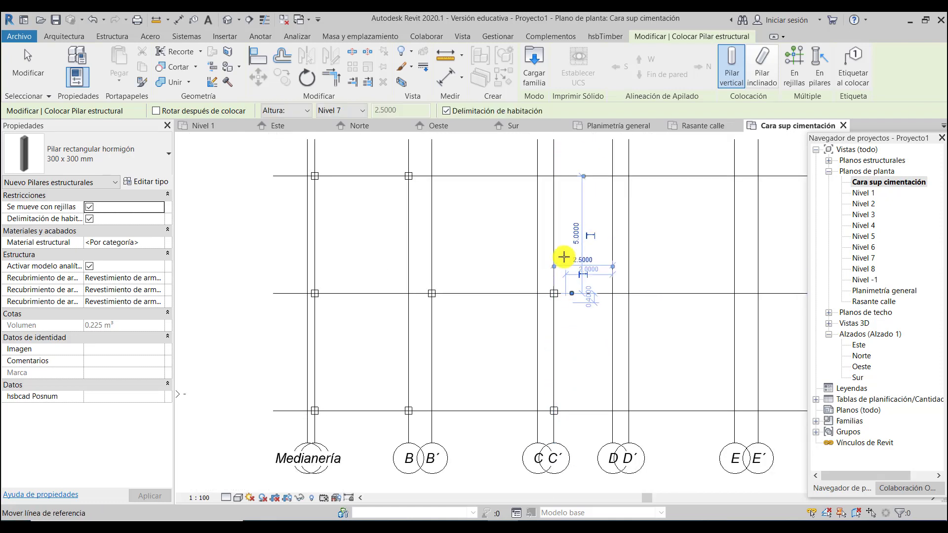
left_click(537, 176)
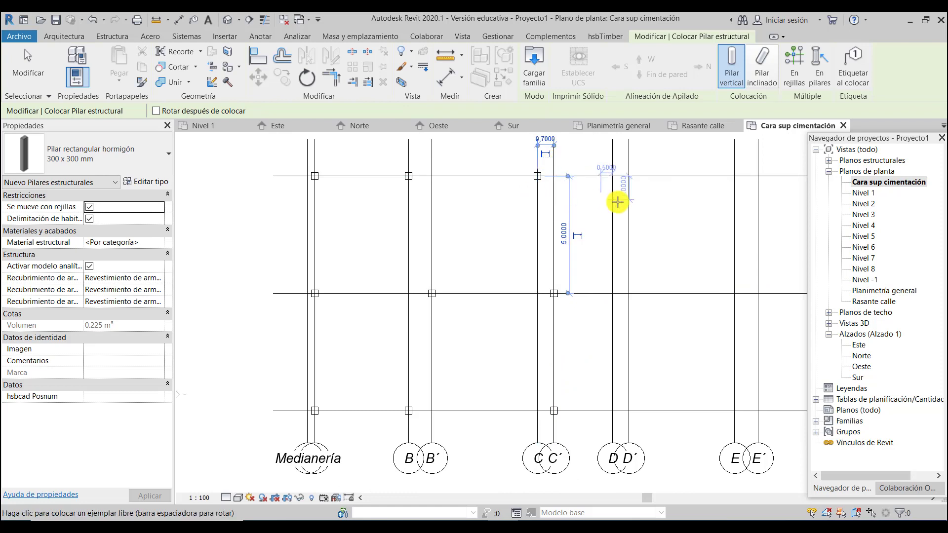
Step: Place structural columns at grid intersections D´-1, D-2 and D-3
left_click(630, 176)
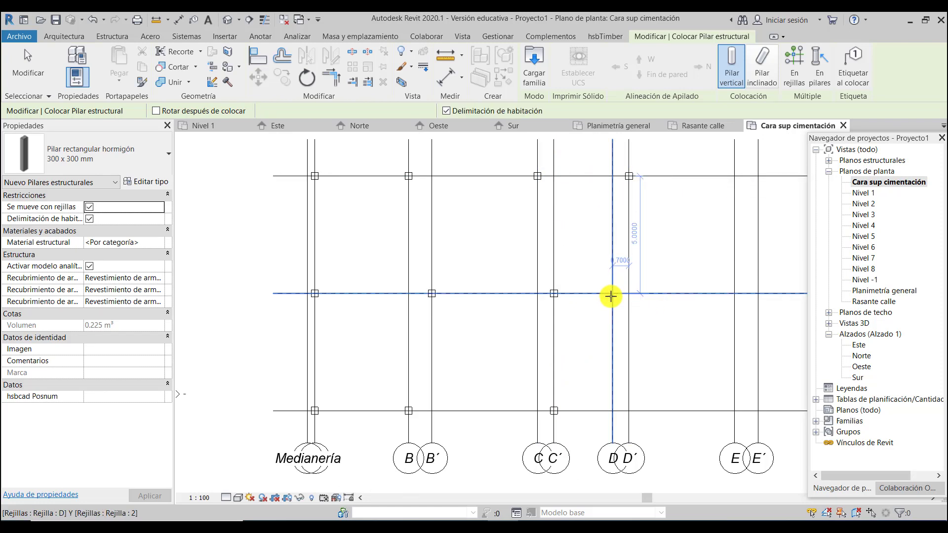
left_click(611, 293)
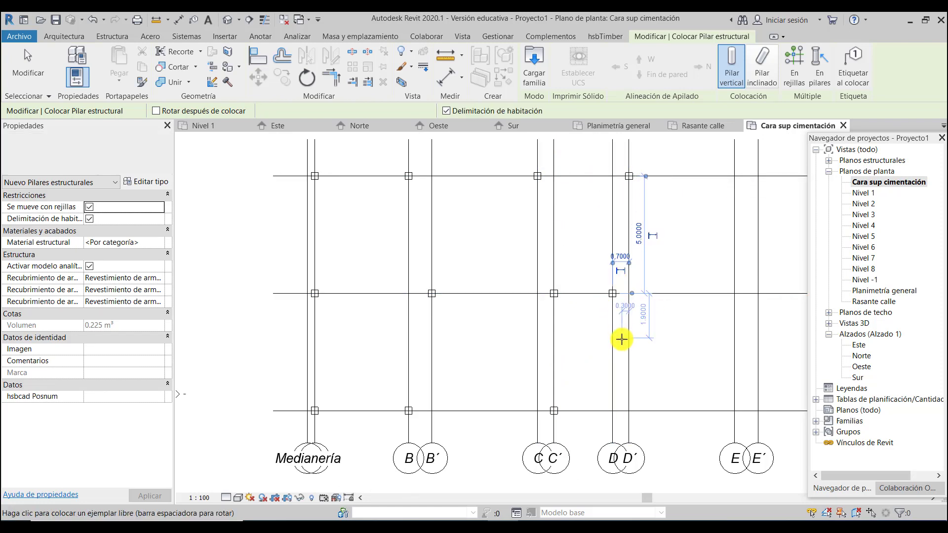
left_click(612, 410)
Step: Place structural columns at grid intersections E´-3, E-2 and E´-1
scroll(631, 415, "down", 1)
left_click(676, 389)
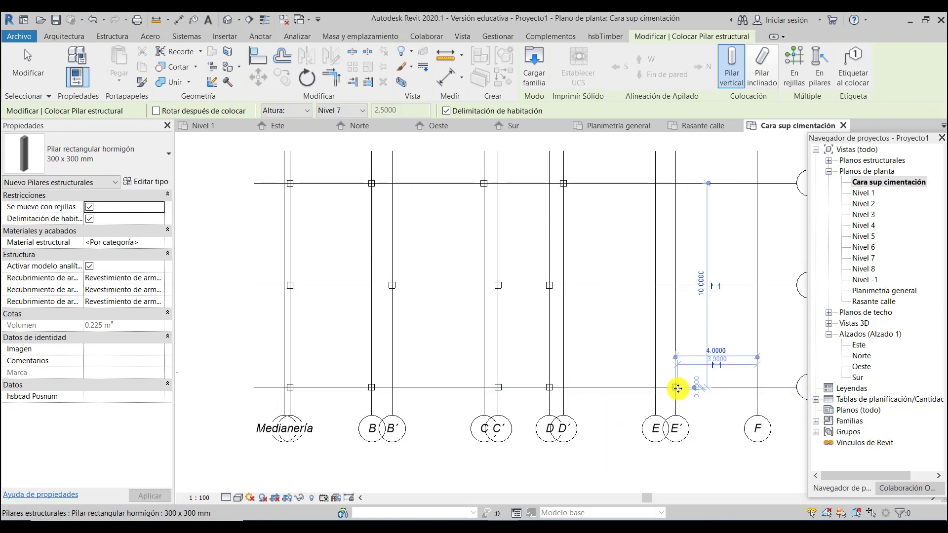
left_click(654, 285)
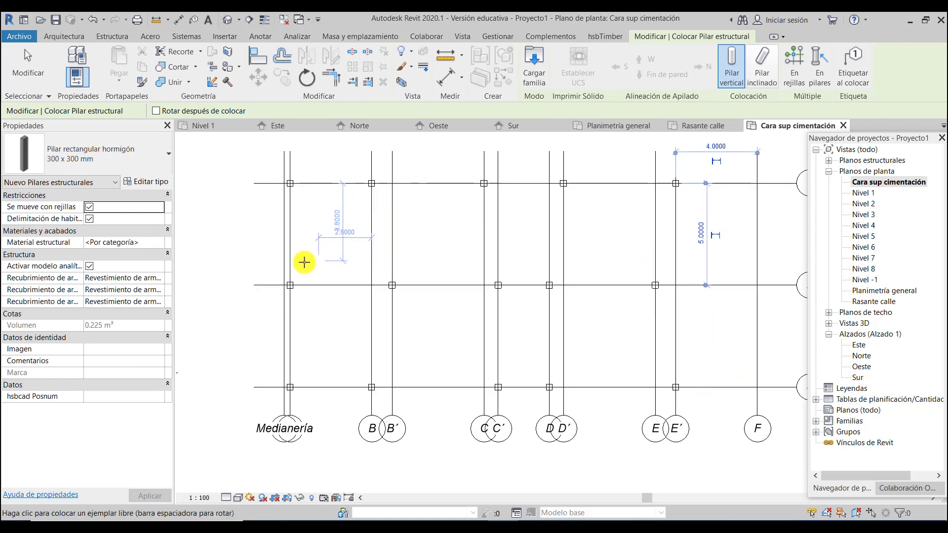
Step: Place structural columns at grid intersections F-1, F-2 and F-3
left_click(698, 192)
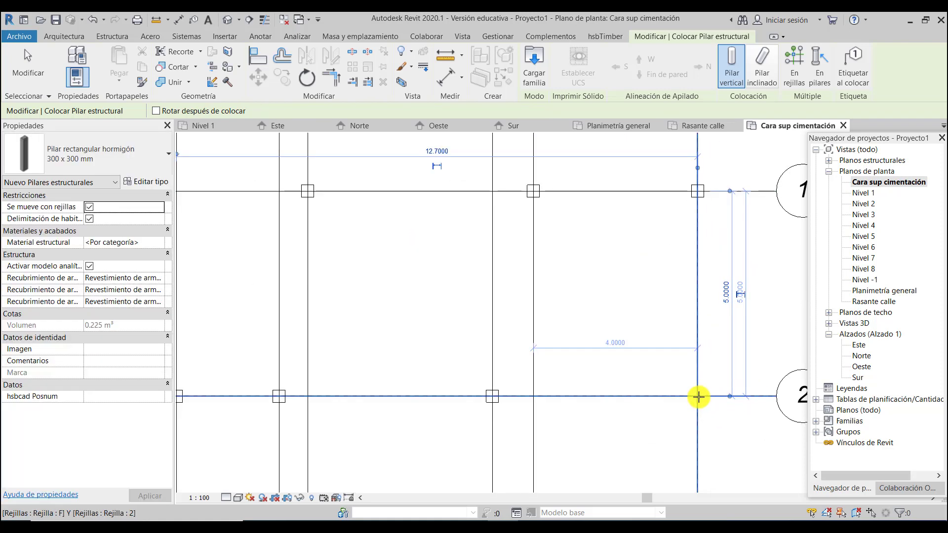
left_click(698, 396)
scroll(658, 314, "down", 2)
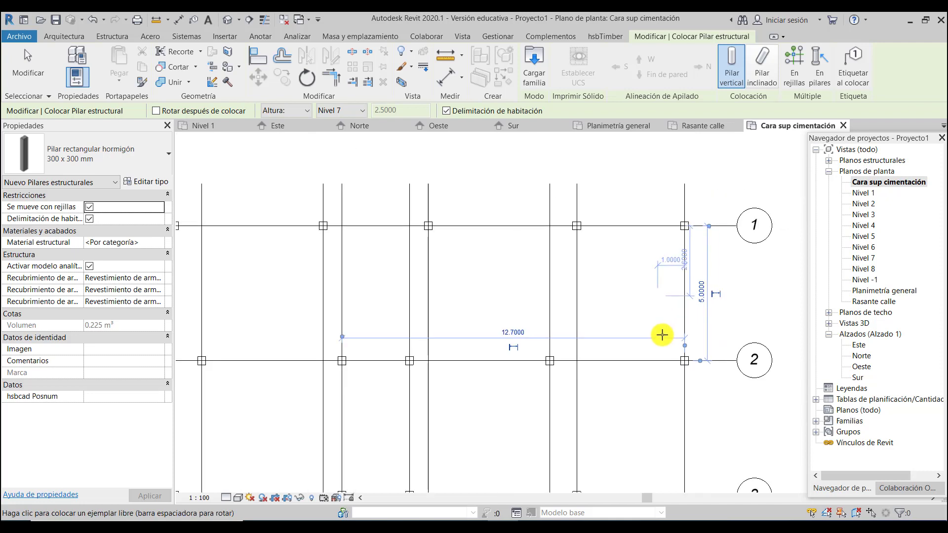
scroll(660, 282, "down", 1)
scroll(677, 419, "up", 2)
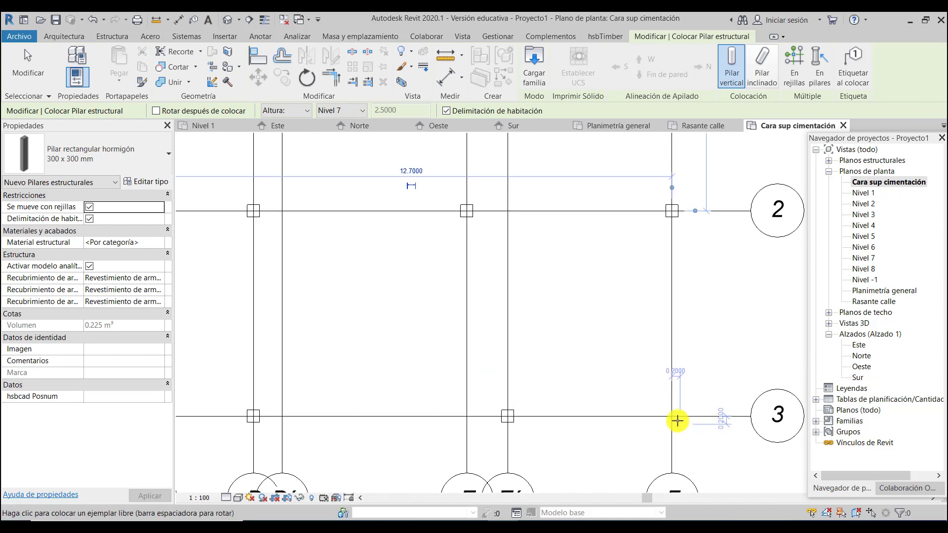
left_click(672, 416)
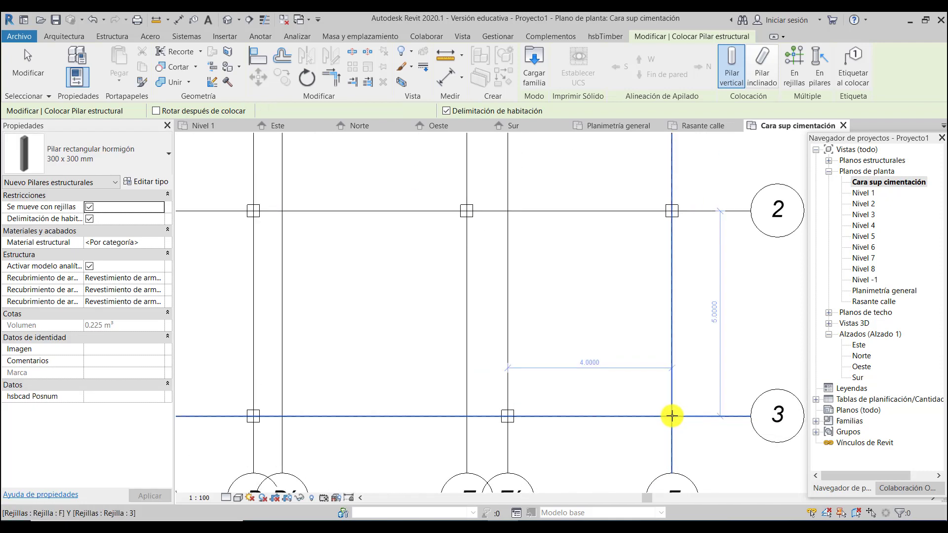
left_click(672, 416)
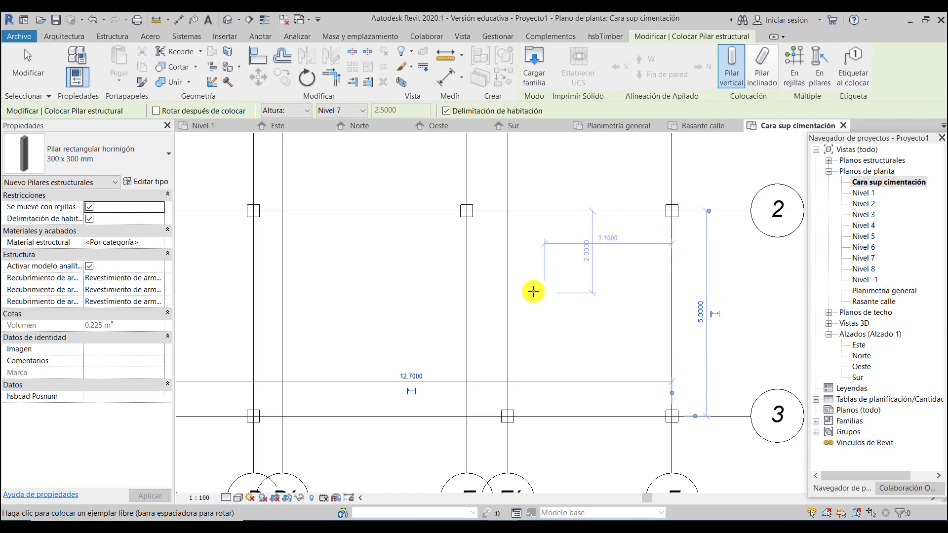
Step: Open the {3D} view and examine the placed columns against the building levels
scroll(673, 371, "down", 3)
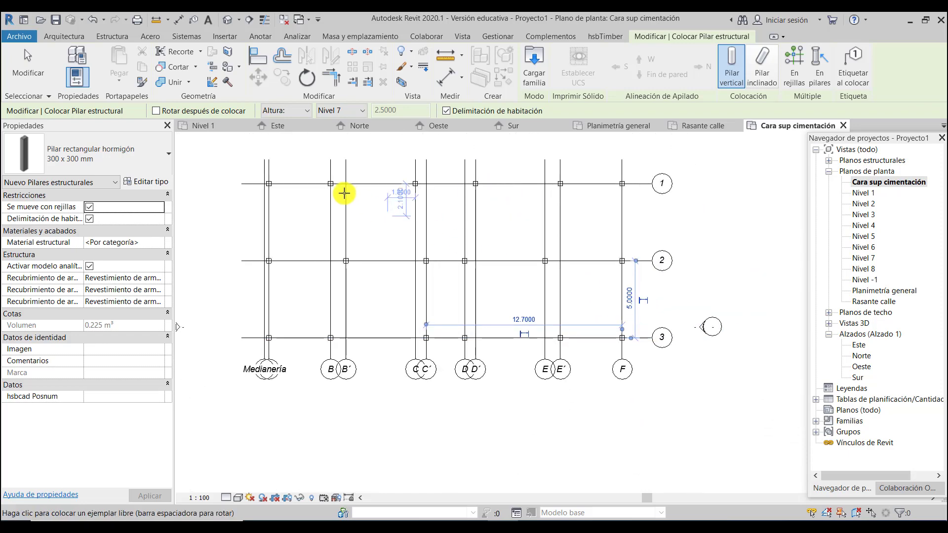
scroll(345, 194, "up", 1)
double_click(858, 324)
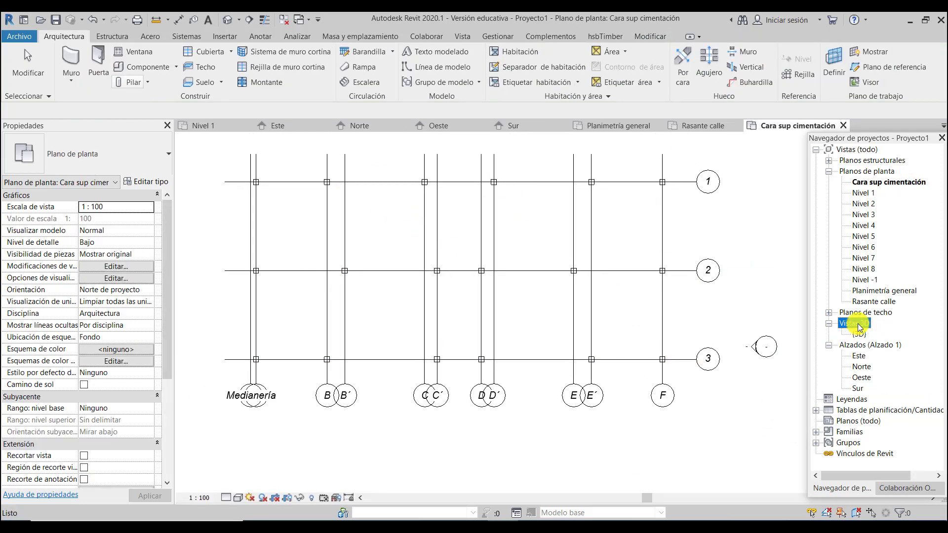
double_click(859, 334)
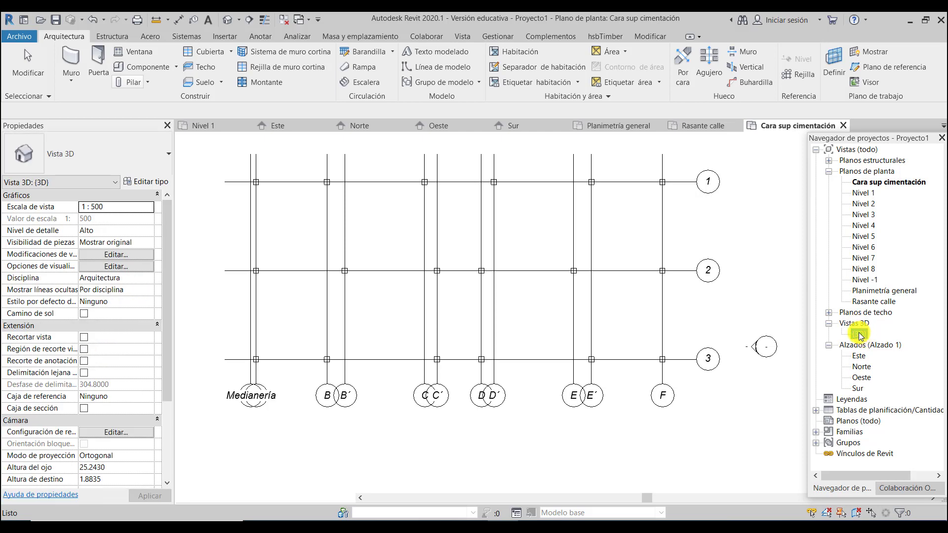
scroll(571, 349, "up", 5)
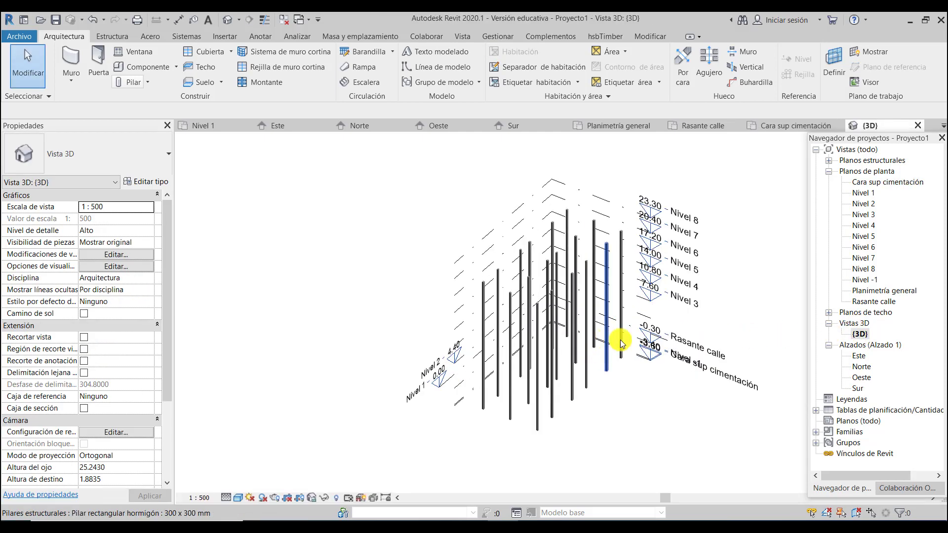
scroll(637, 345, "down", 2)
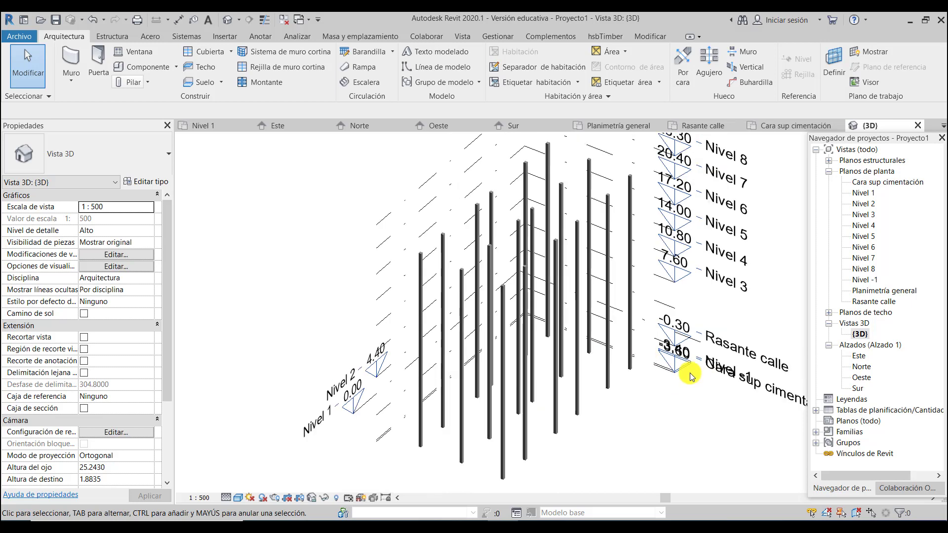
middle_click_drag(601, 395, 579, 421)
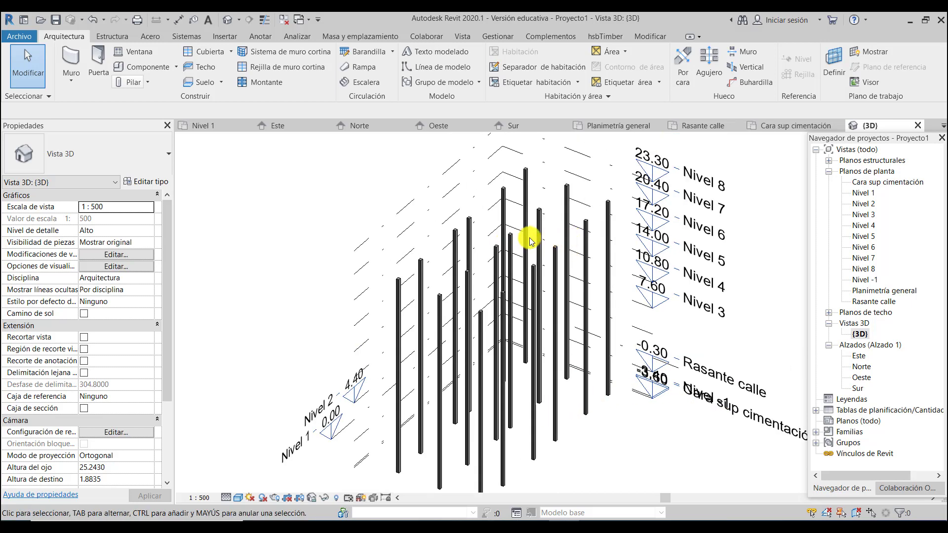
scroll(537, 236, "up", 3)
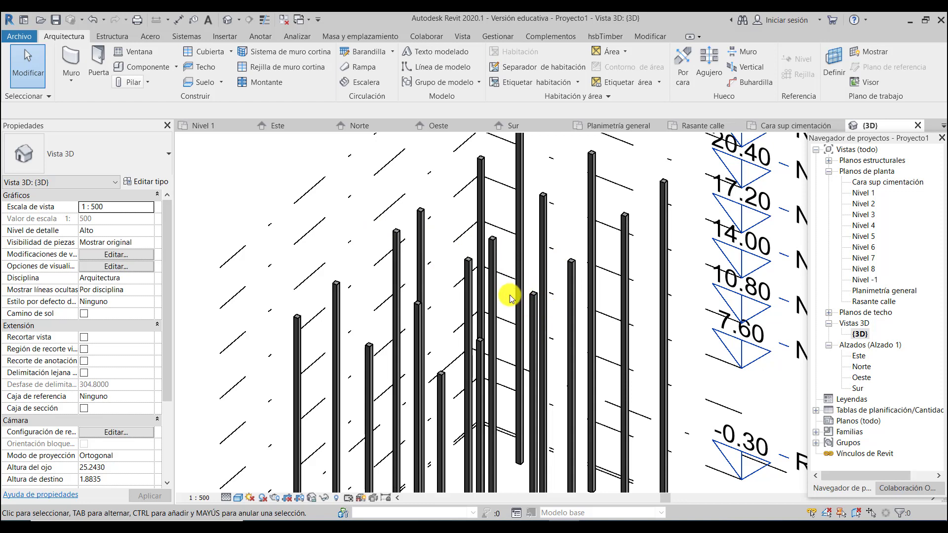
scroll(510, 300, "down", 3)
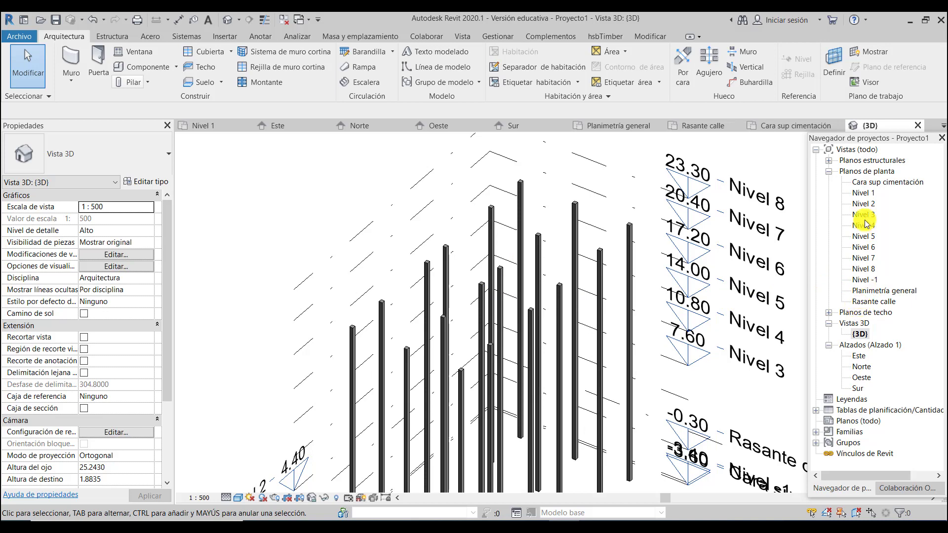
Step: In the Cara sup cimentación floor plan, set the top level of columns C-1 and D´-1 to Nivel 8
double_click(869, 182)
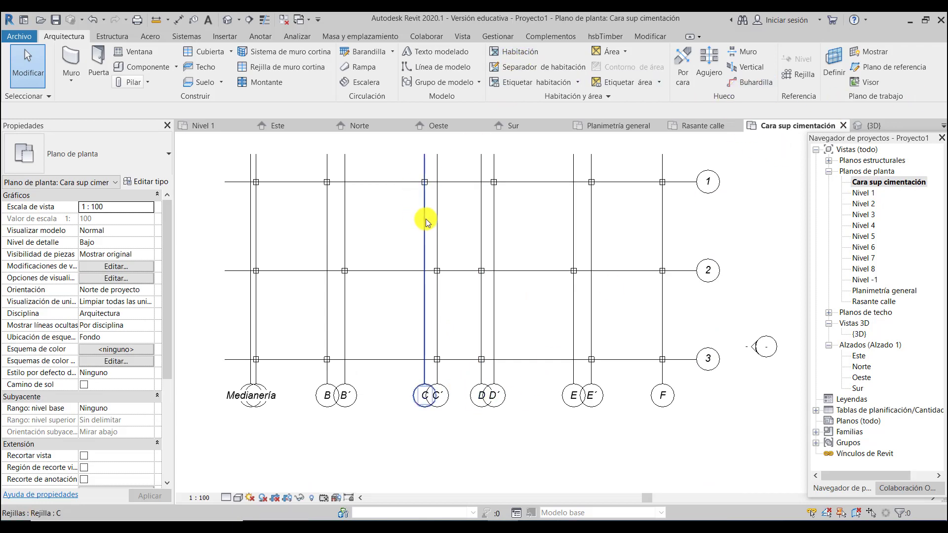
left_click(424, 183)
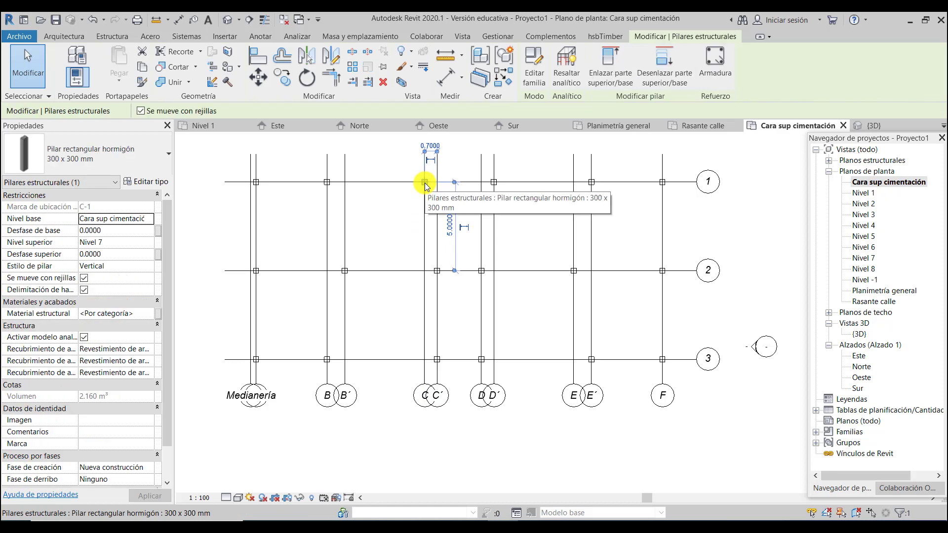
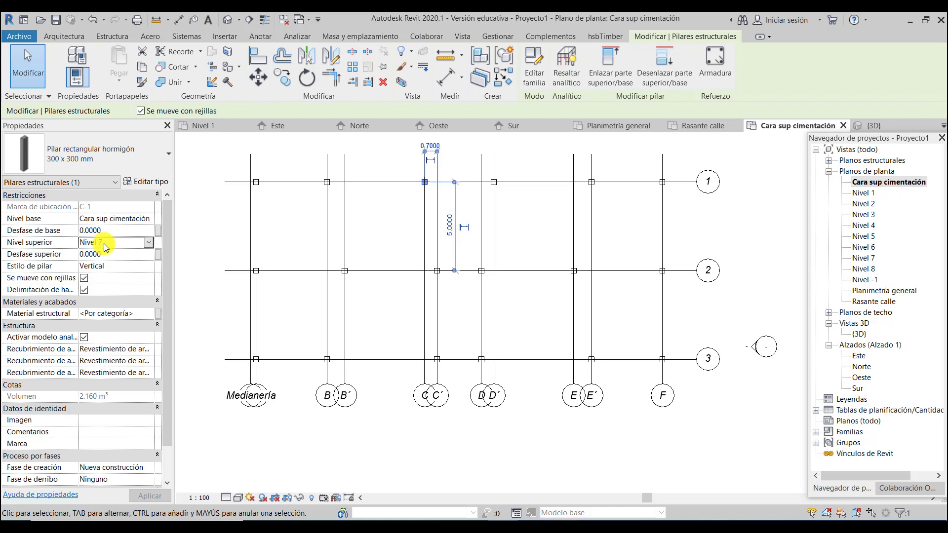
left_click(144, 244)
left_click(149, 243)
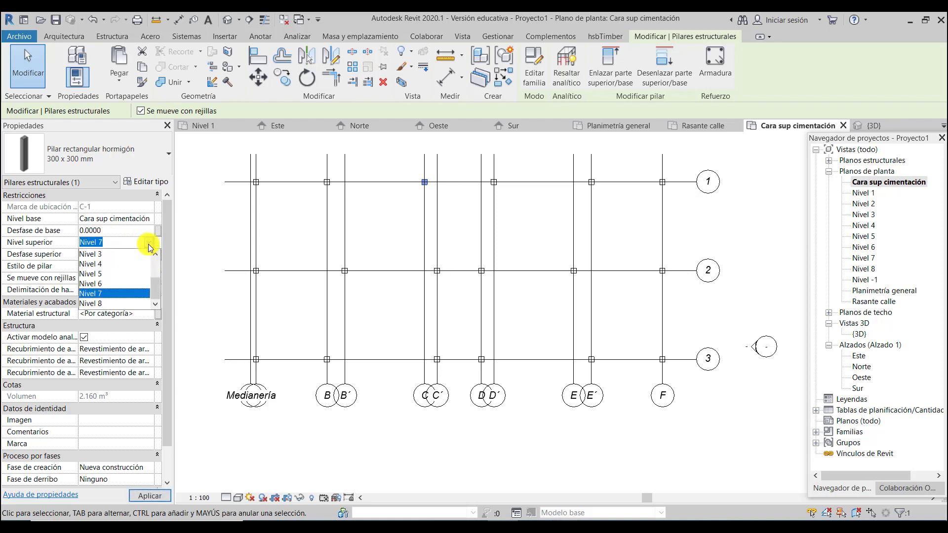
left_click(102, 303)
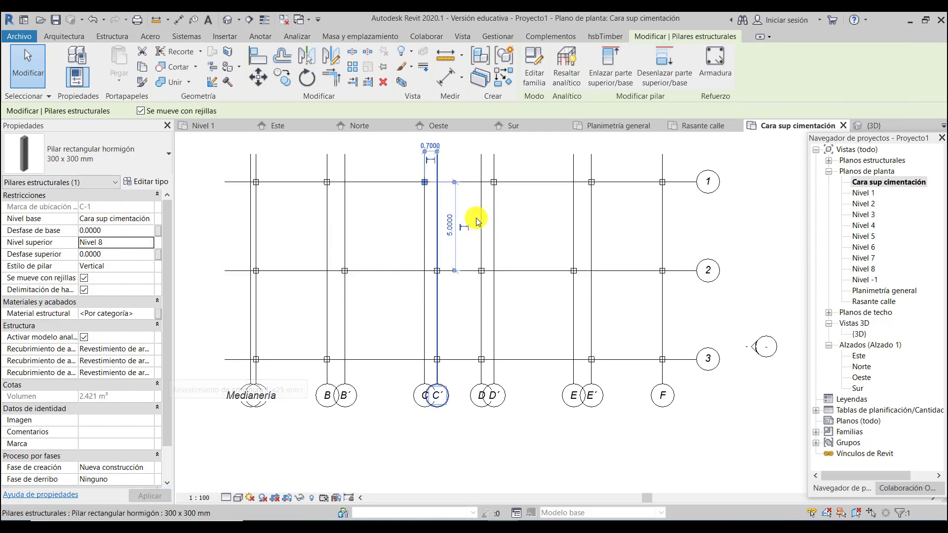
left_click(494, 182)
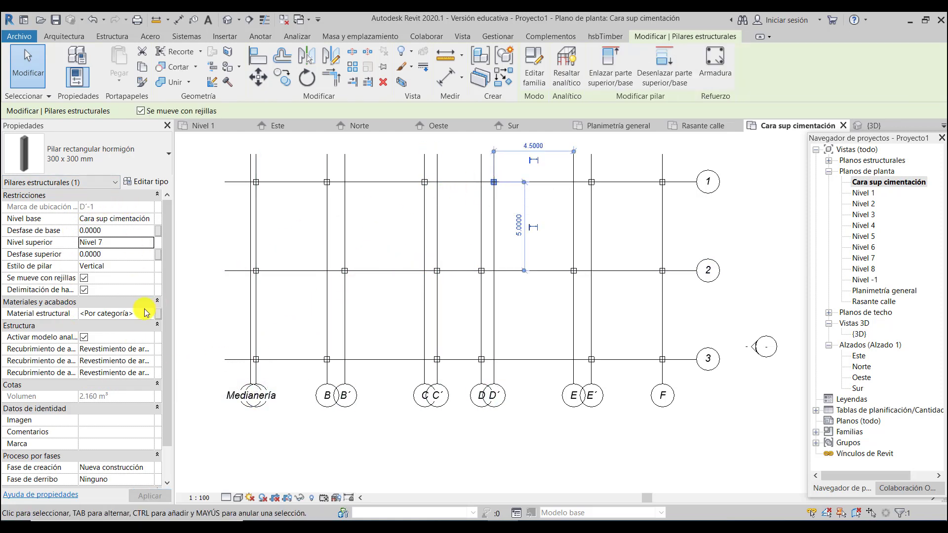
left_click(103, 244)
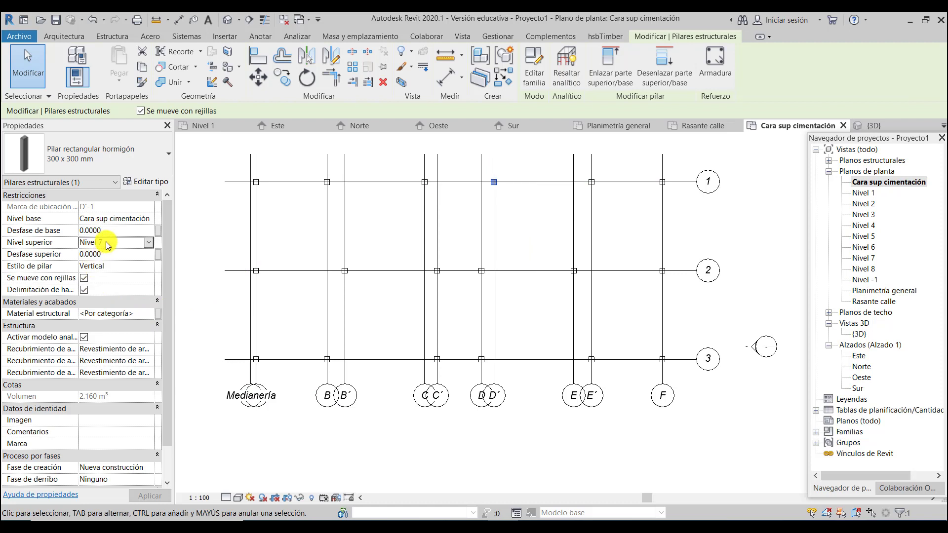
left_click(149, 243)
left_click_drag(155, 287, 154, 292)
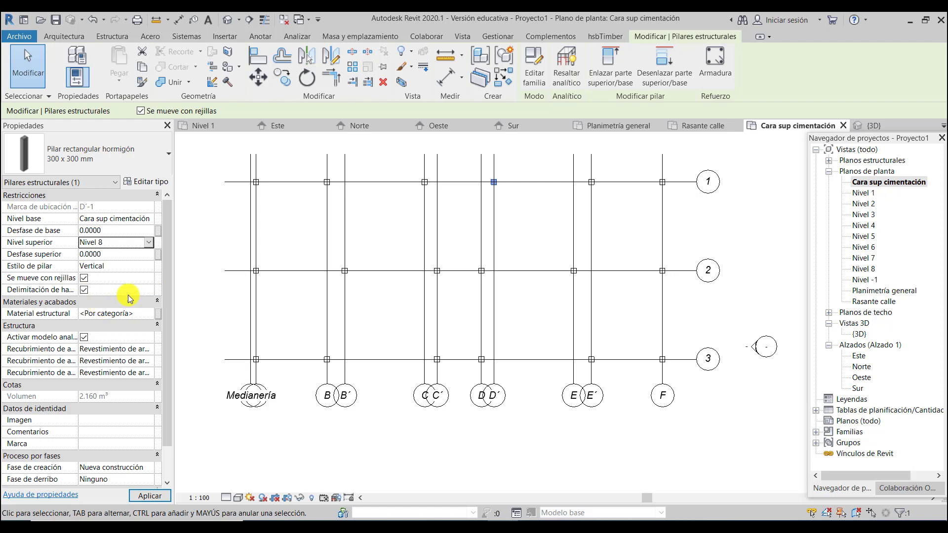
Step: Set the top level of the columns at C´-2 and D-2 to Nivel 8
left_click(437, 270)
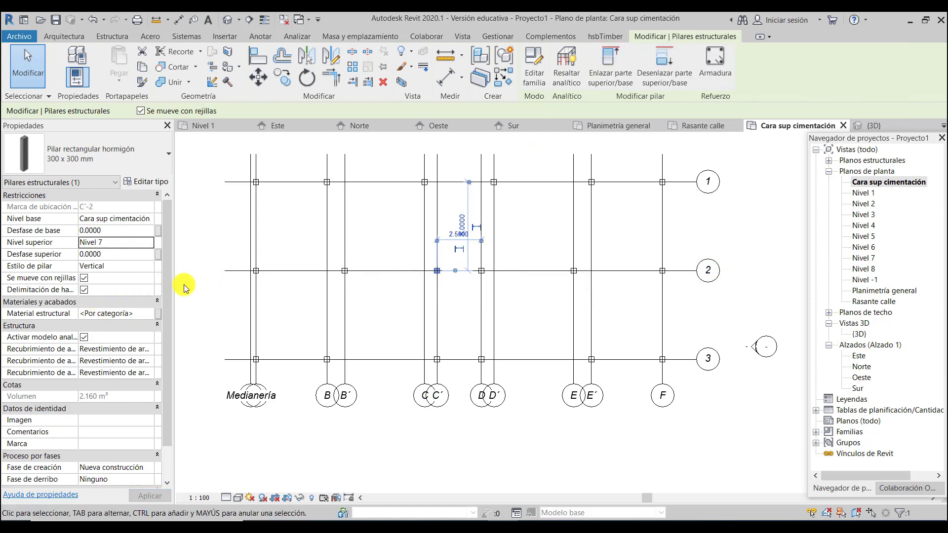
left_click(149, 246)
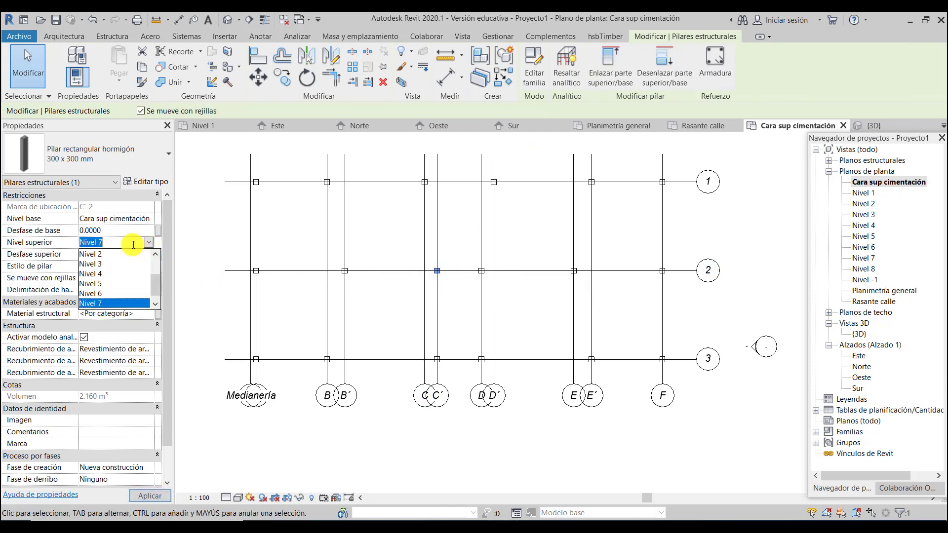
left_click(156, 296)
left_click(102, 304)
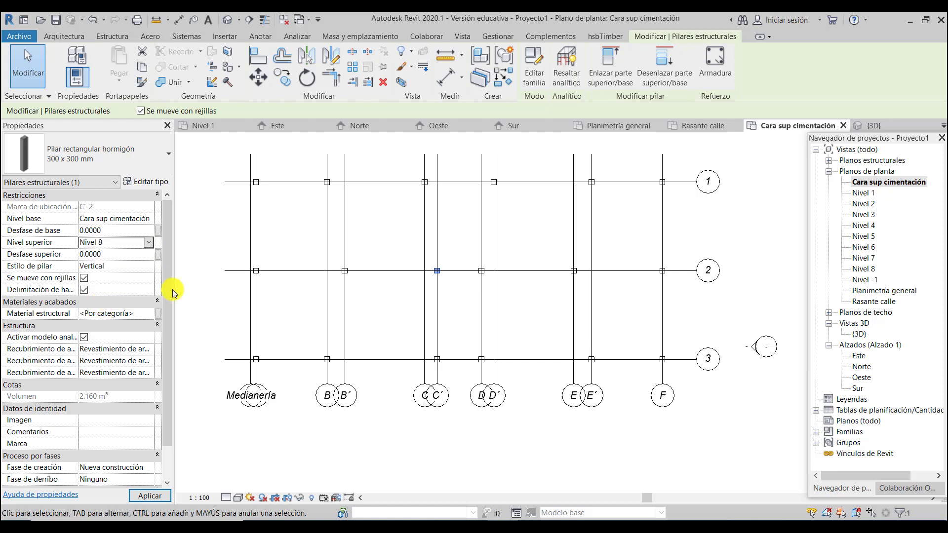
left_click(482, 271)
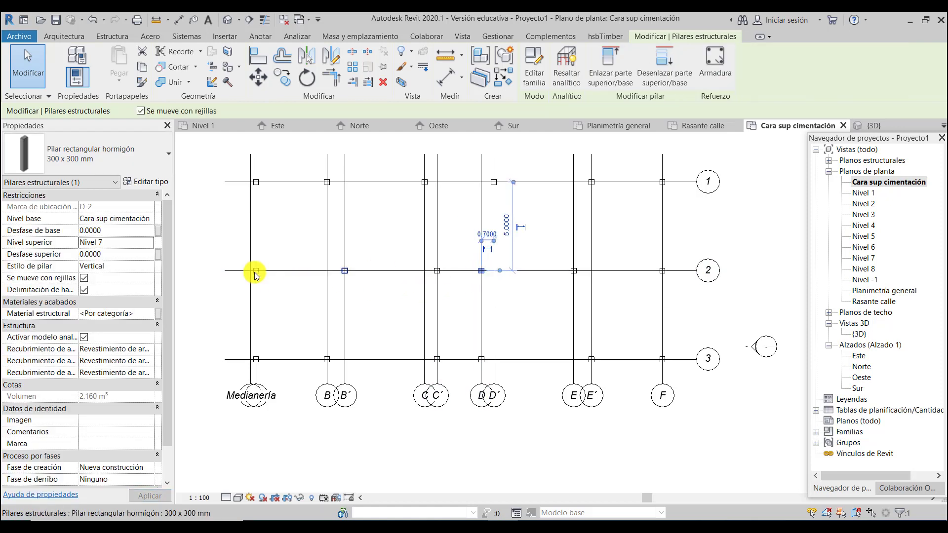
left_click(149, 242)
left_click(158, 308)
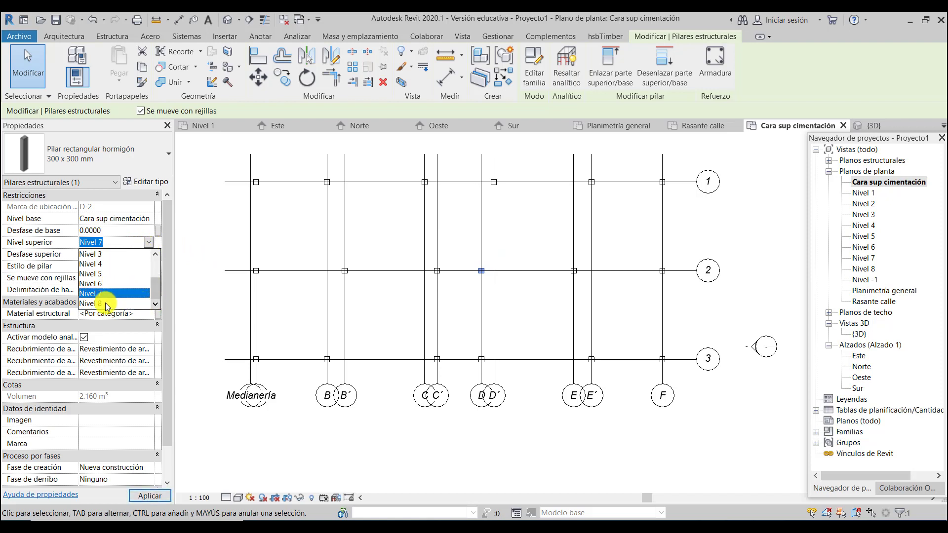
left_click(107, 303)
Step: Set the top level of the columns at C´-3 and D-3 to Nivel 8
left_click(438, 360)
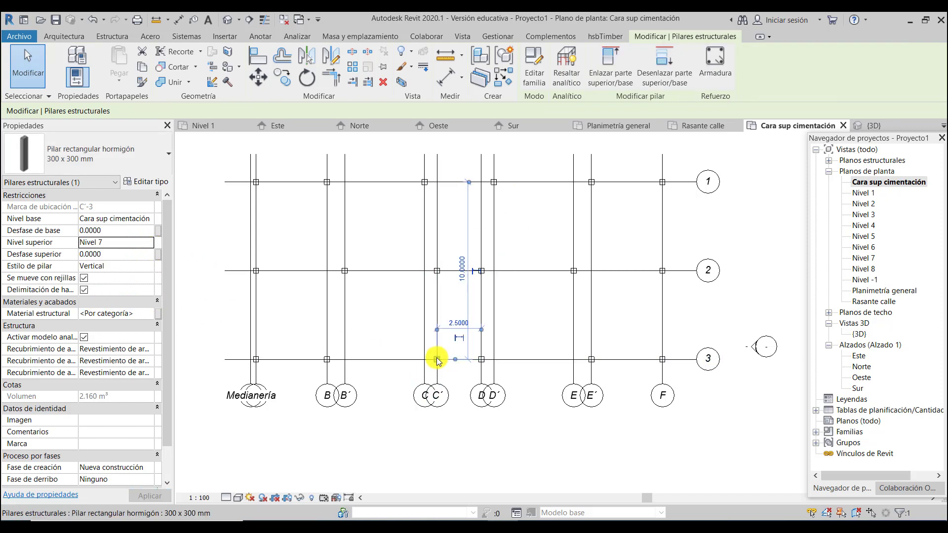
left_click(141, 242)
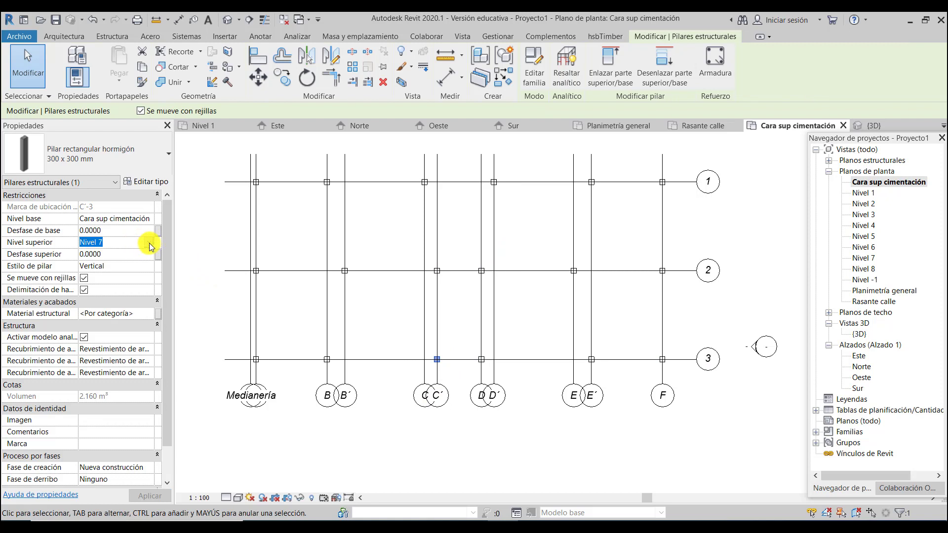
left_click(150, 244)
scroll(155, 304, "down", 1)
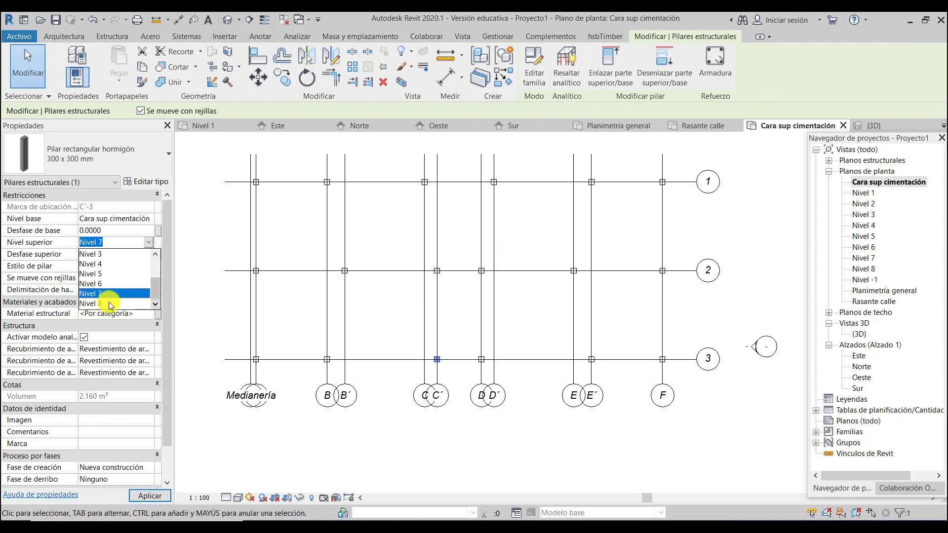
left_click(102, 304)
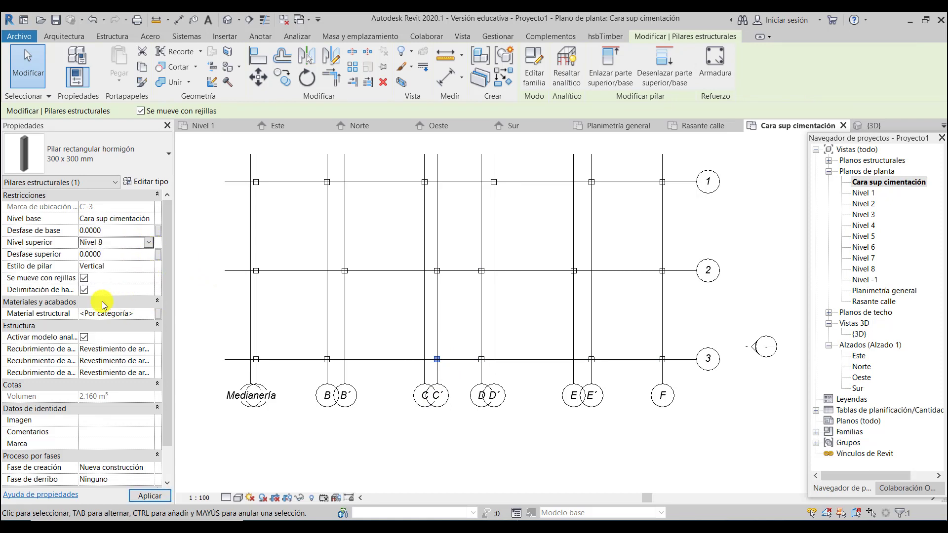
left_click(482, 360)
left_click(130, 243)
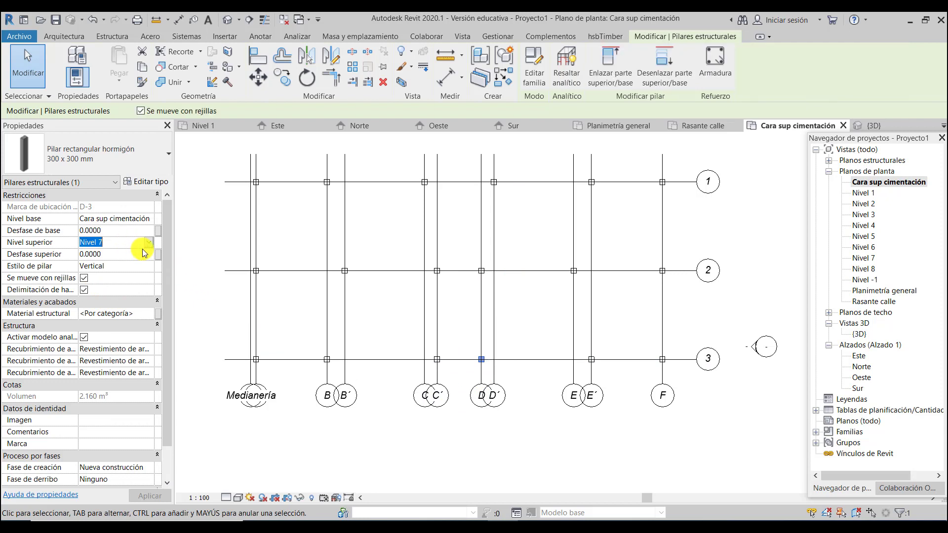
left_click(149, 243)
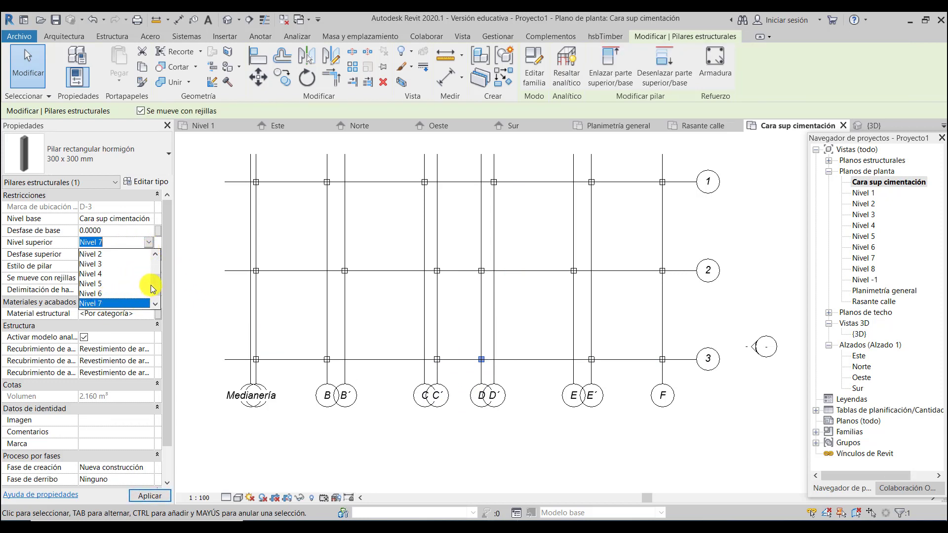
scroll(158, 294, "down", 1)
left_click(101, 303)
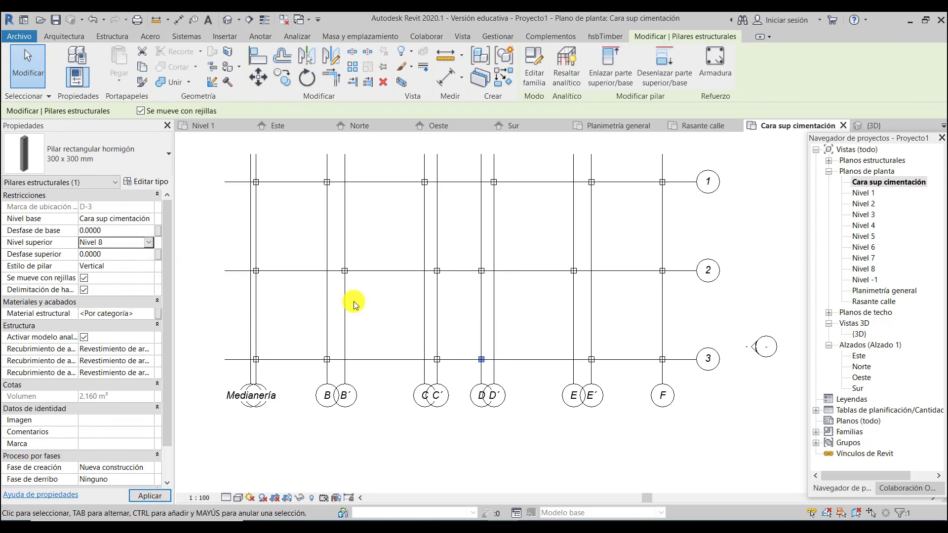
left_click(543, 326)
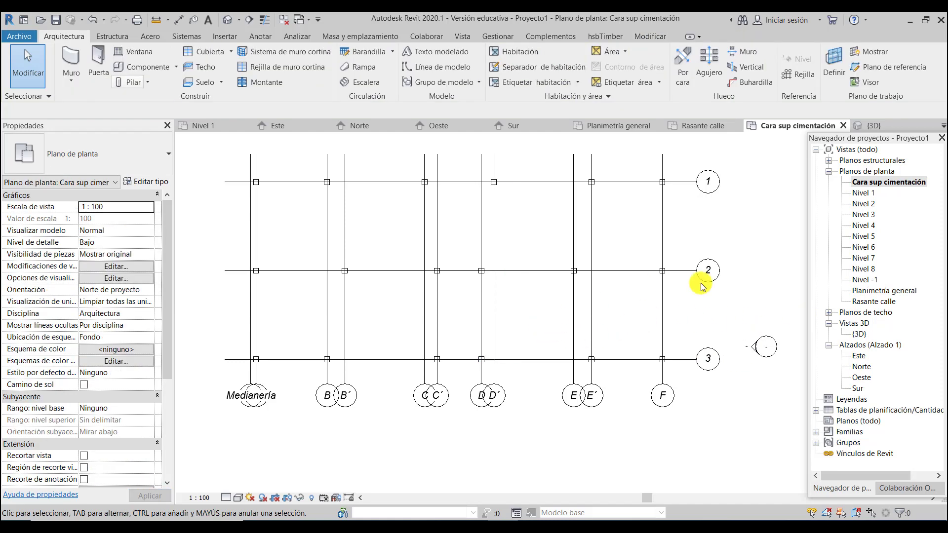
Step: Return to the {3D} view to check the heights of the central columns
double_click(858, 334)
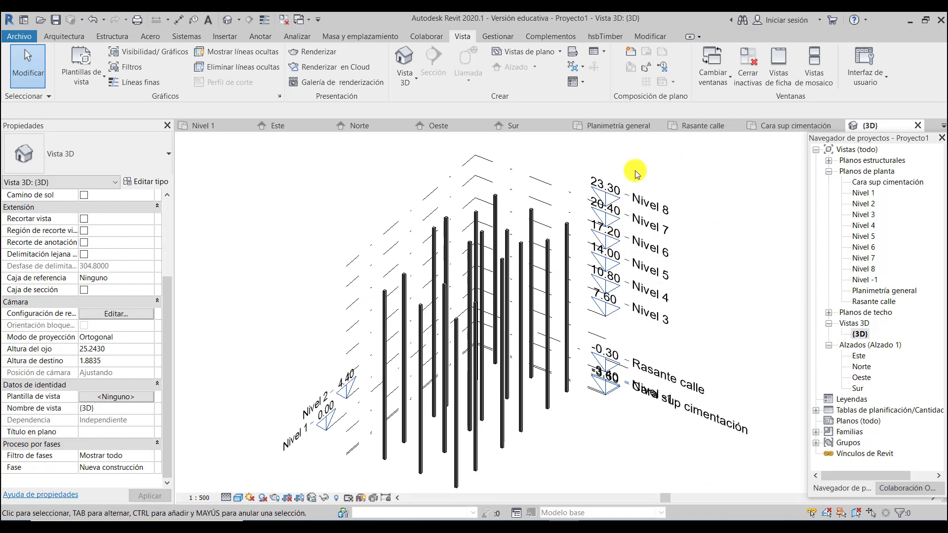
Step: Close the project browser to free the ViewCube, and reopen it positioned below the cube
left_click(861, 77)
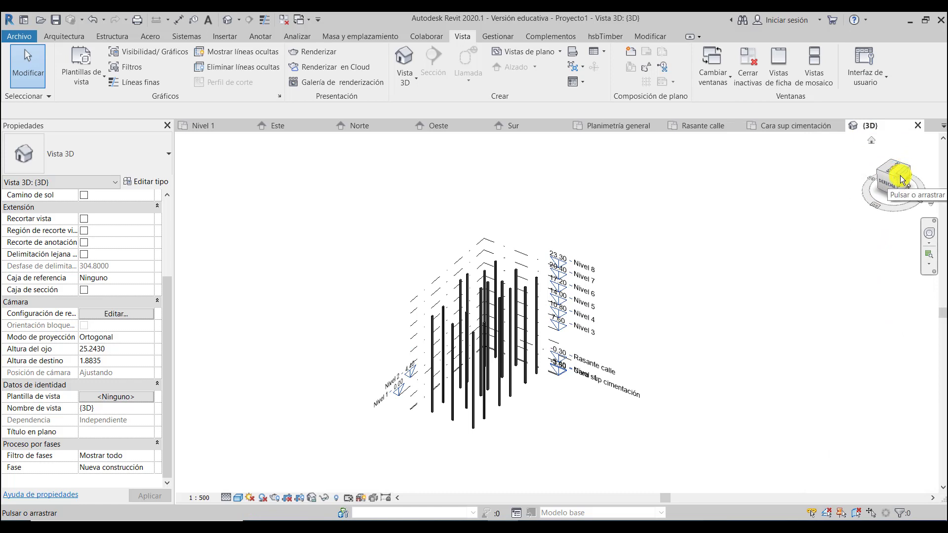
left_click_drag(854, 208, 904, 205)
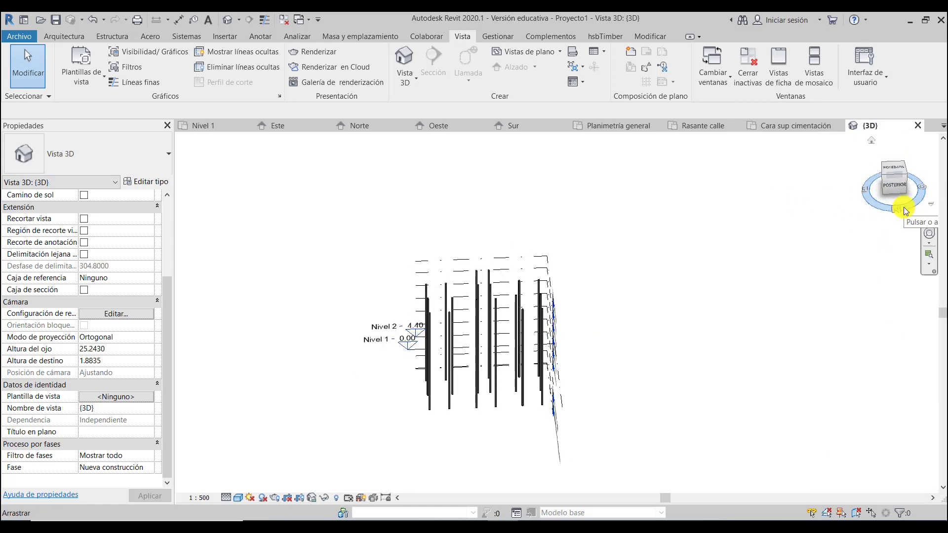
left_click(865, 75)
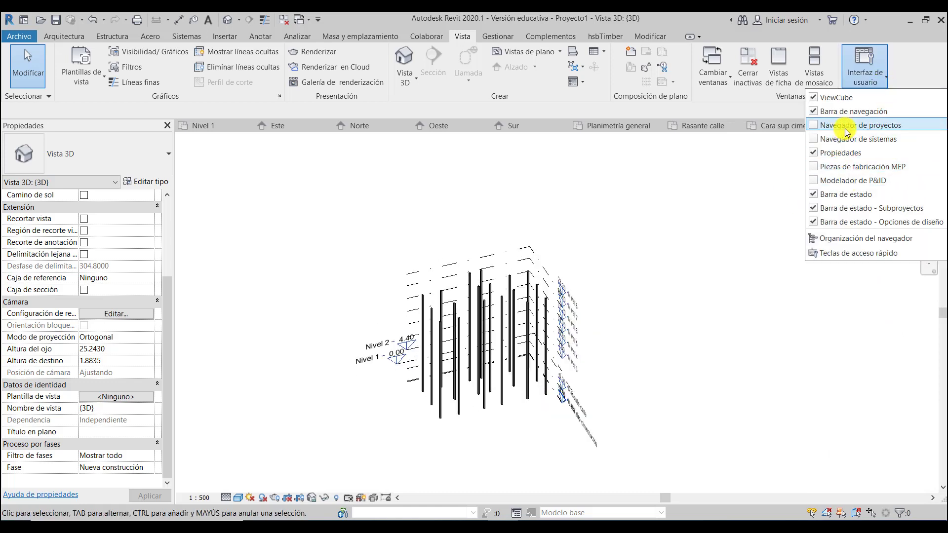
left_click(839, 125)
left_click_drag(835, 143, 869, 218)
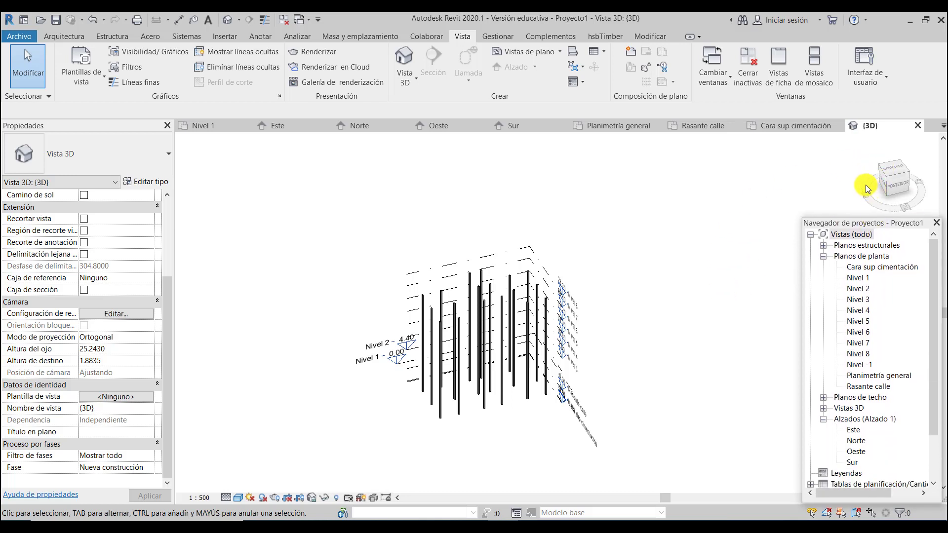
Step: Orbit the 3D model to examine the columns from different sides
scroll(445, 385, "up", 3)
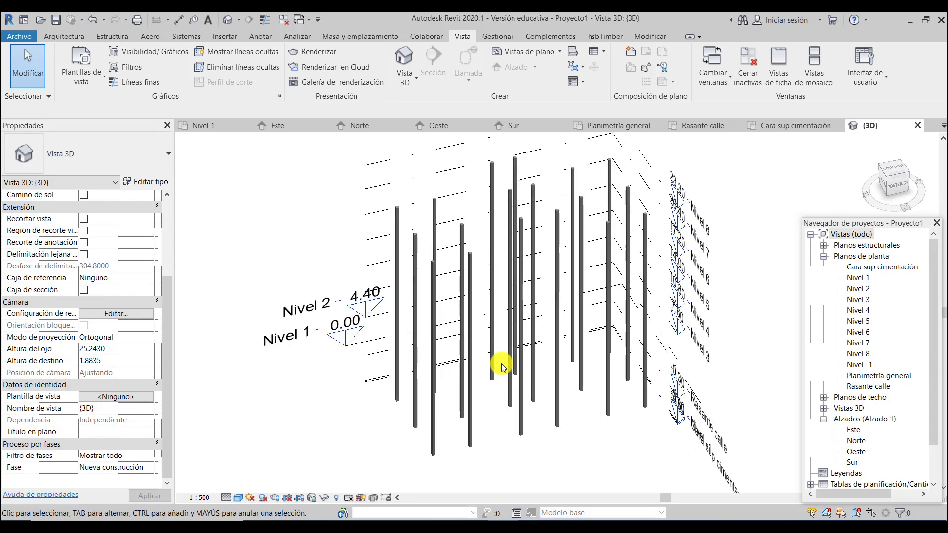
mouse_move(875, 204)
left_mouse_down()
mouse_move(861, 197)
mouse_move(858, 140)
mouse_move(910, 218)
mouse_move(181, 222)
mouse_move(199, 222)
left_mouse_up()
mouse_move(870, 198)
left_mouse_down()
mouse_move(911, 211)
mouse_move(929, 197)
mouse_move(868, 197)
mouse_move(920, 211)
left_mouse_up()
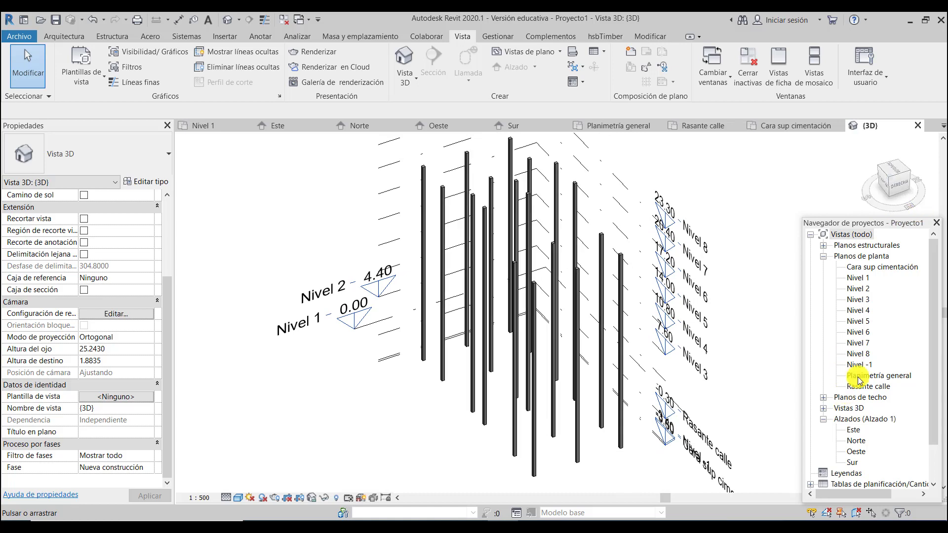
Step: Examine the column tops and bases against the levels in the Este and Norte elevations
left_click(862, 434)
double_click(854, 431)
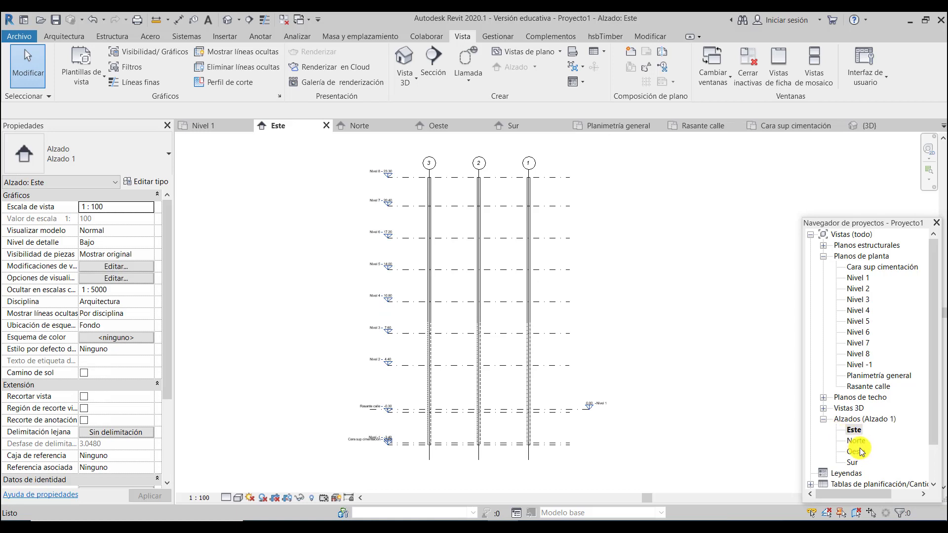
double_click(856, 440)
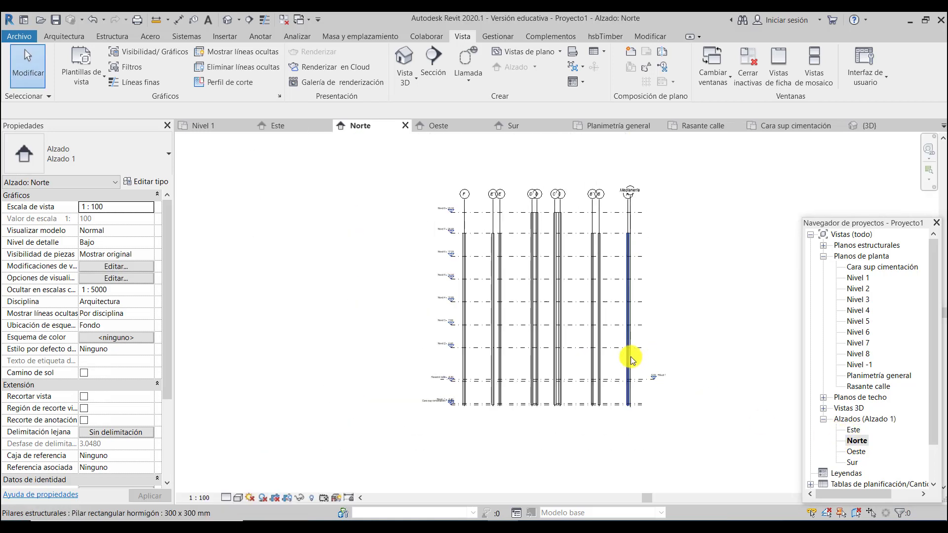
scroll(555, 198, "up", 4)
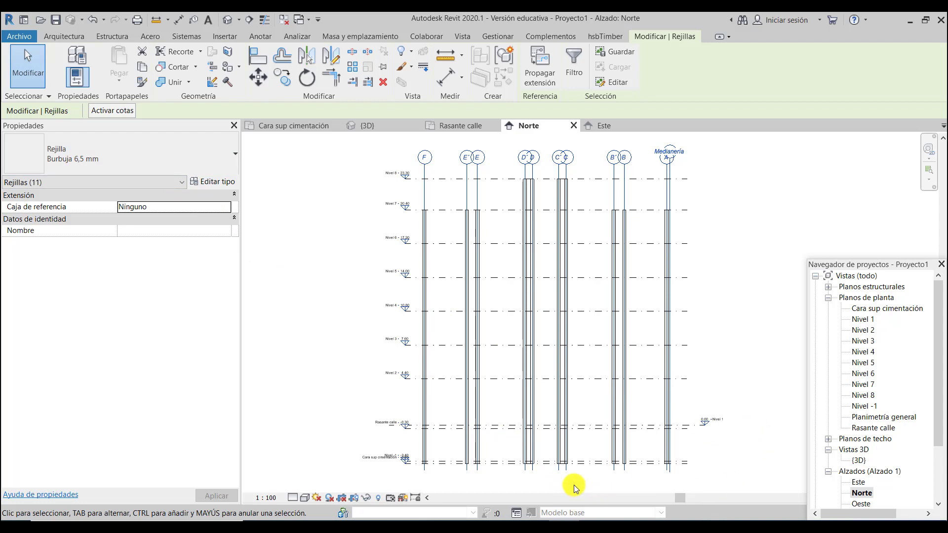
scroll(576, 488, "up", 3)
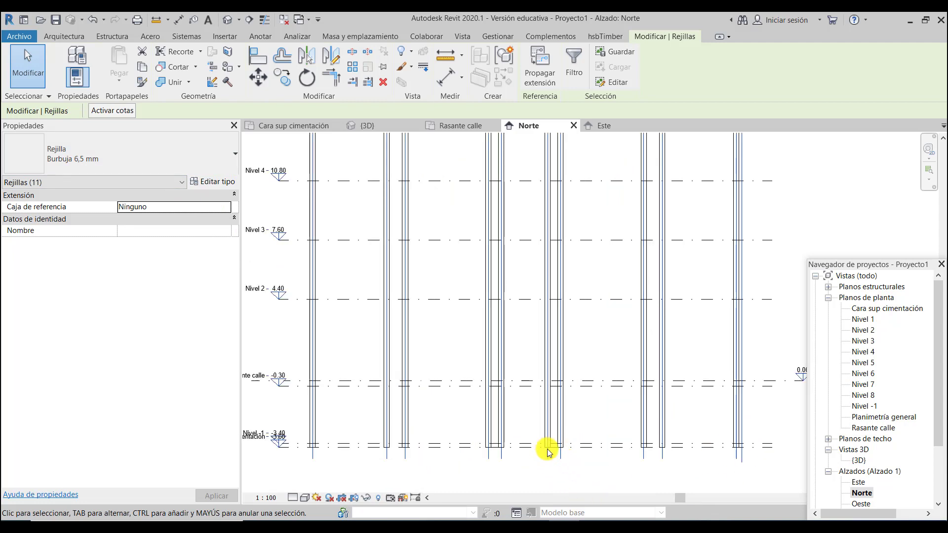
scroll(548, 450, "down", 1)
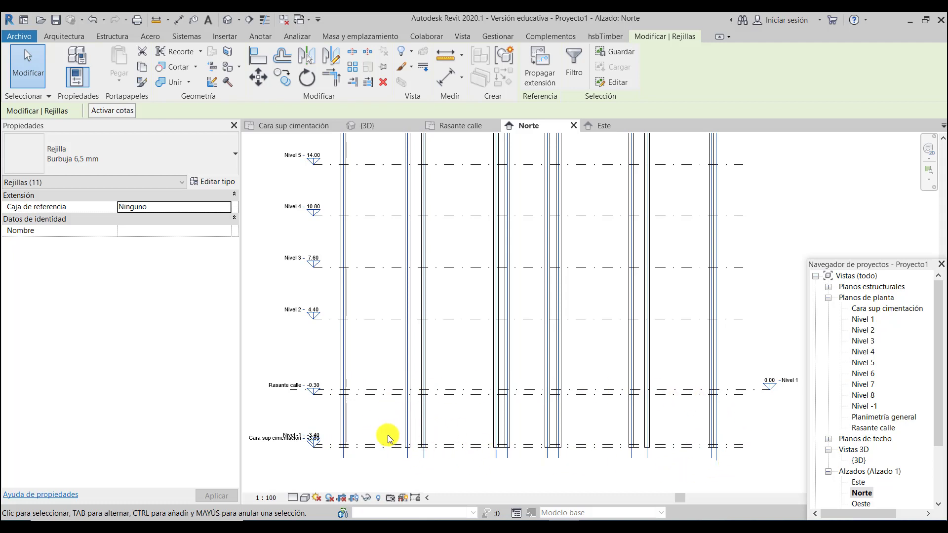
scroll(470, 428, "down", 2)
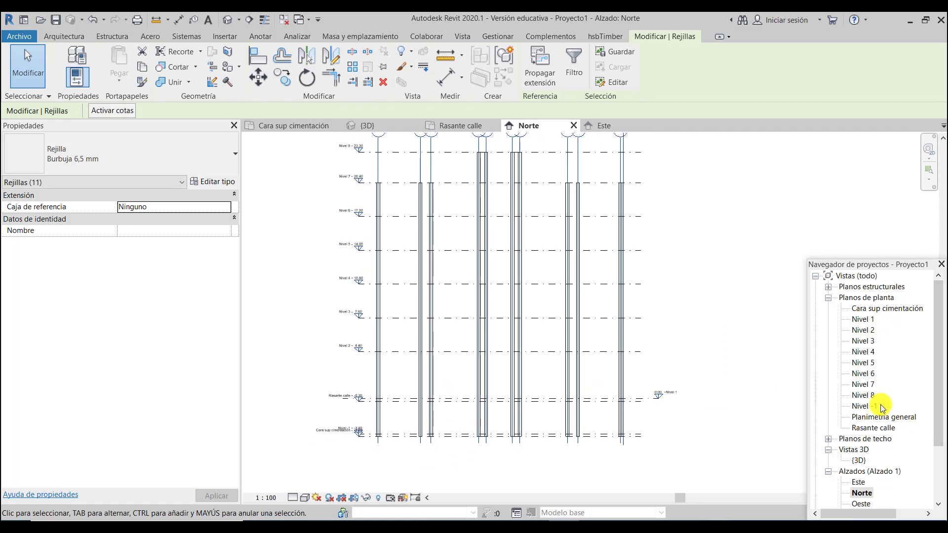
Step: In the Nivel 1 floor plan, start a structural wall with the basic wall type Hormigón - 30 cm
double_click(879, 310)
scroll(427, 212, "up", 1)
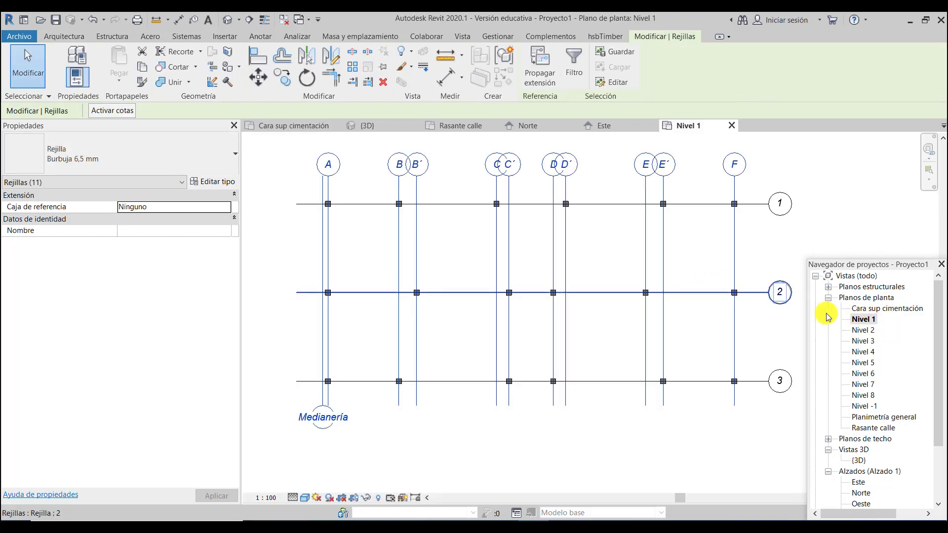
scroll(425, 178, "up", 1)
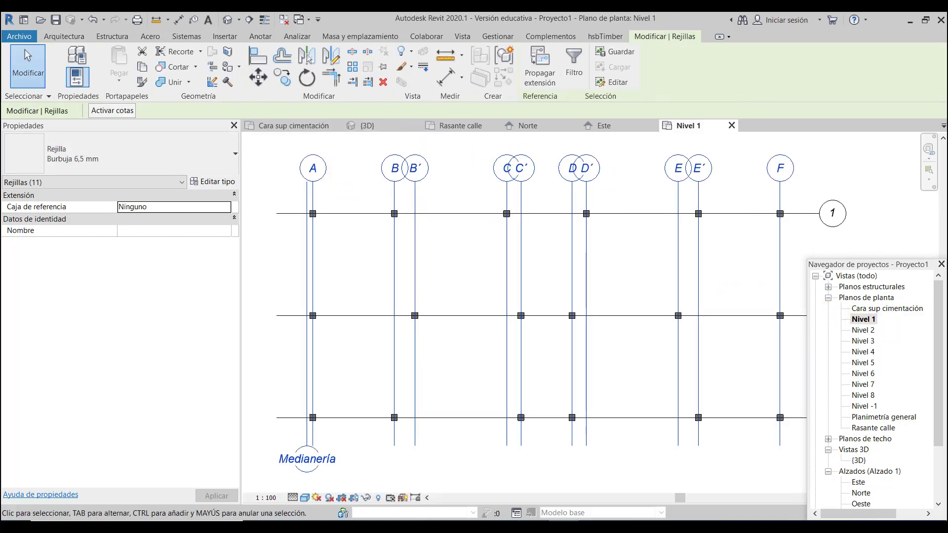
left_click(64, 37)
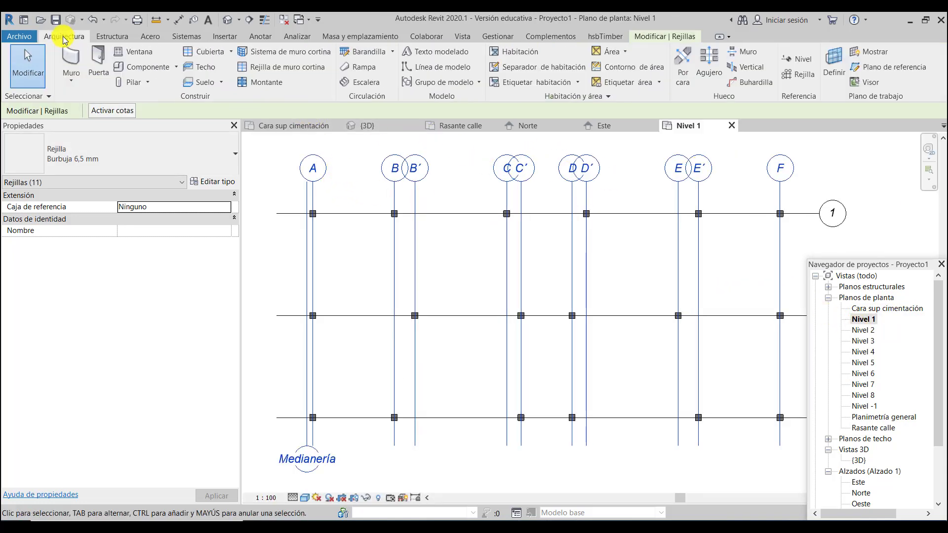
left_click(71, 83)
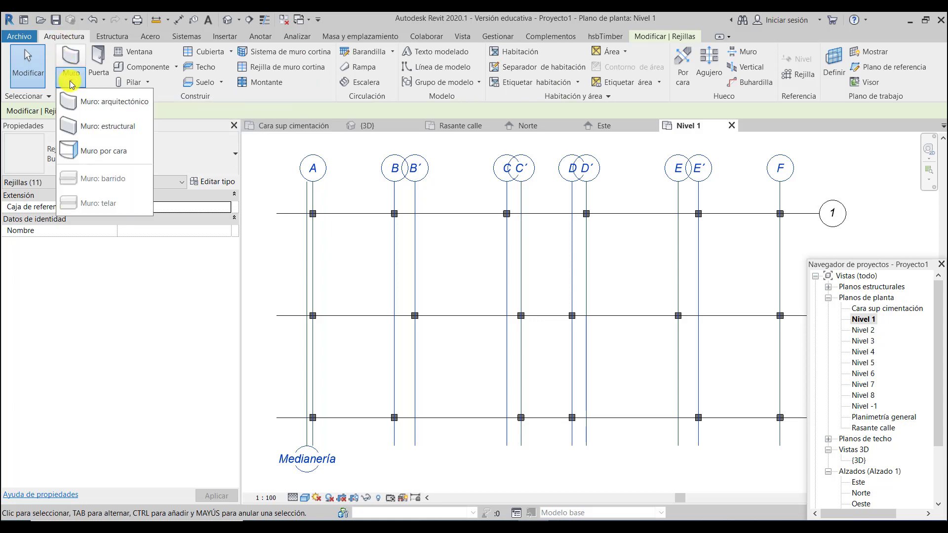
left_click(110, 128)
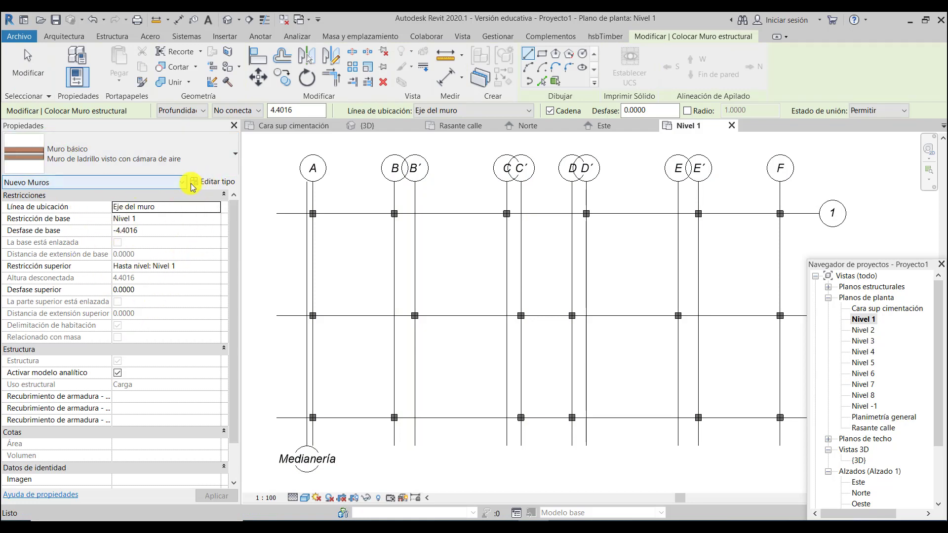
left_click(230, 154)
left_click_drag(235, 381, 230, 303)
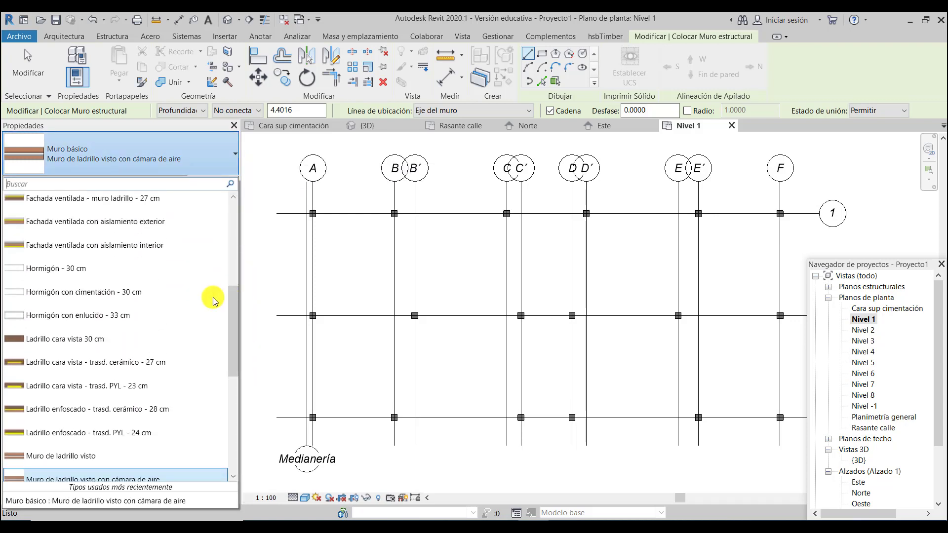
left_click(69, 268)
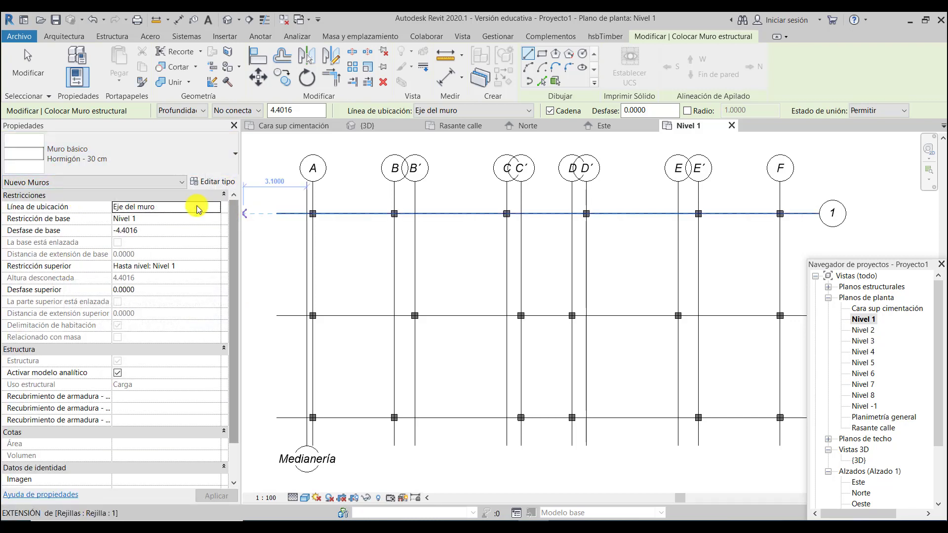
Step: Duplicate the Hormigón - 30 cm wall type under the name Hormigón - 30cm SÓTANO
left_click(206, 184)
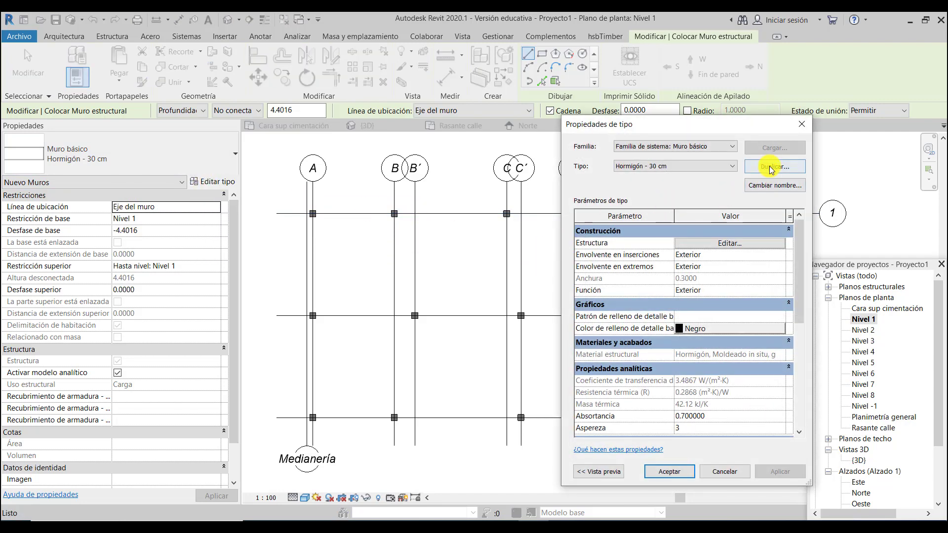
left_click(773, 168)
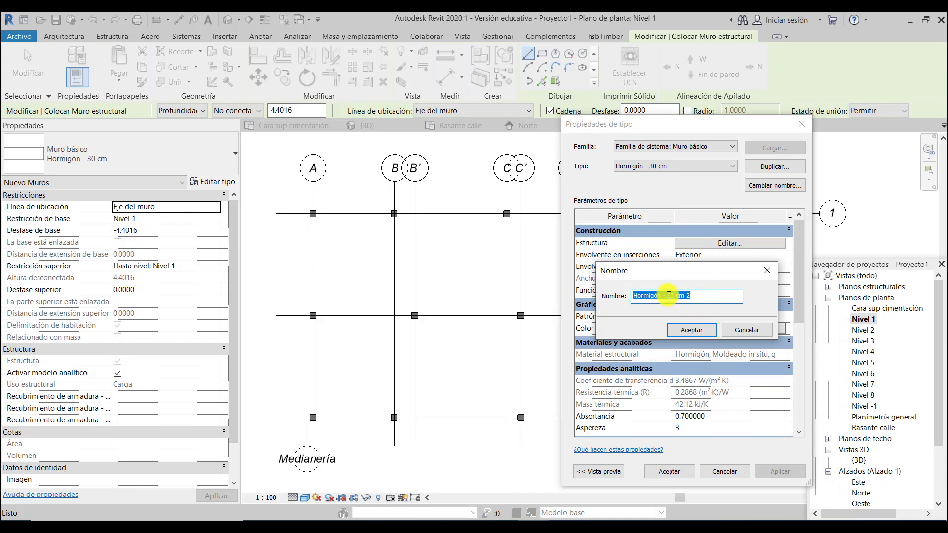
left_click(695, 300)
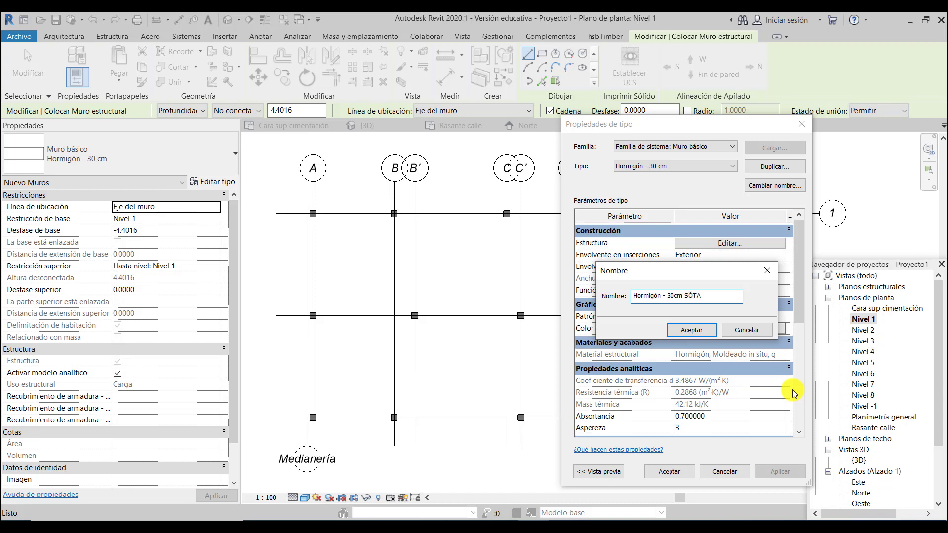
left_click(693, 329)
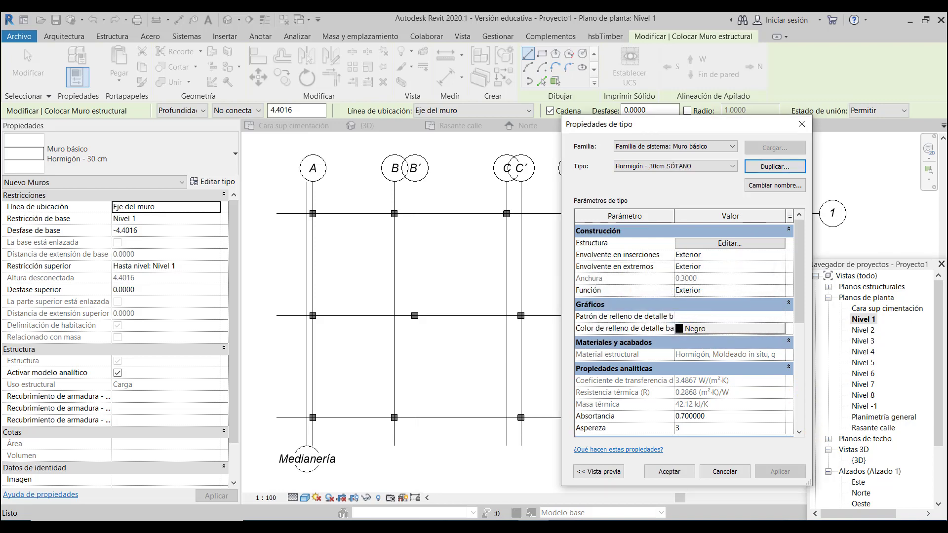
left_click(679, 473)
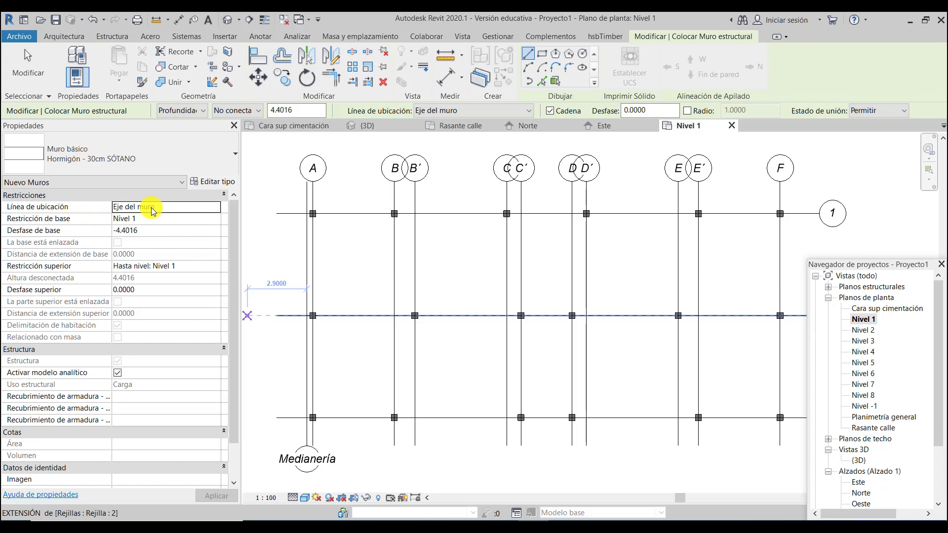
Step: Set the new wall's location line to Eje del núcleo
left_click(192, 210)
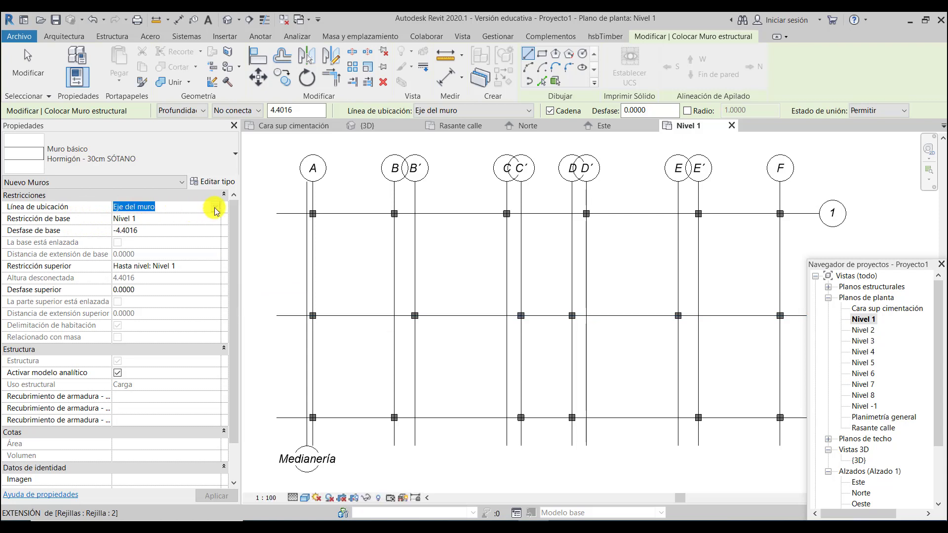
left_click(216, 209)
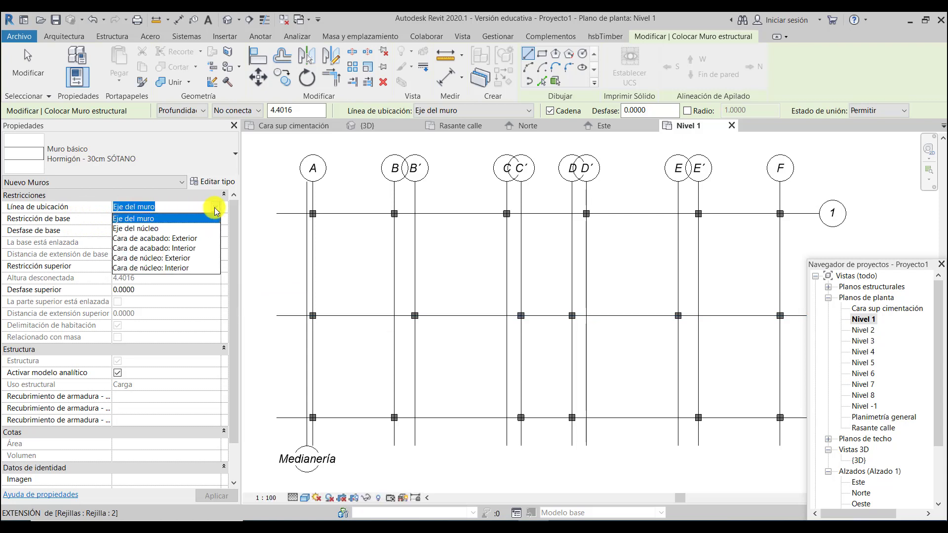
left_click(145, 233)
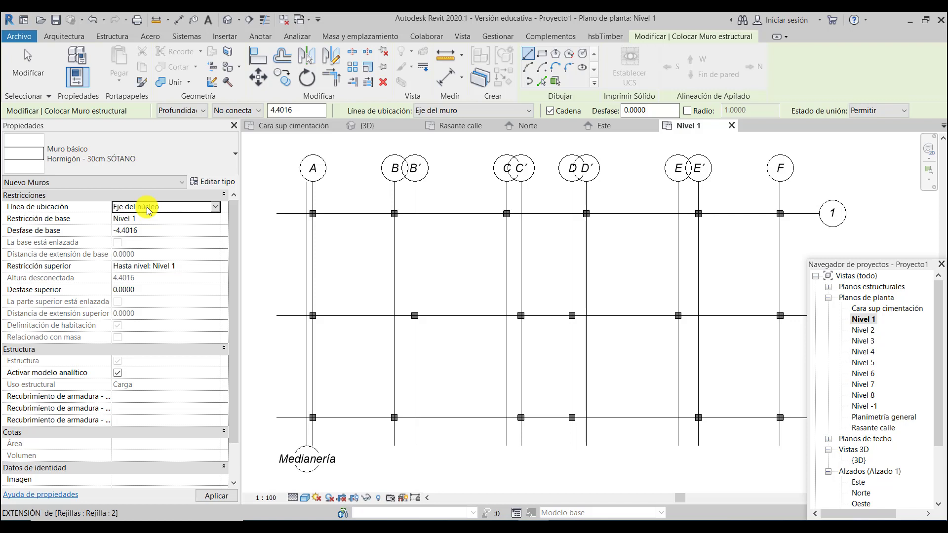
Step: Set the new wall's base constraint to Cara sup cimentación and its top constraint to Nivel 1
left_click(54, 223)
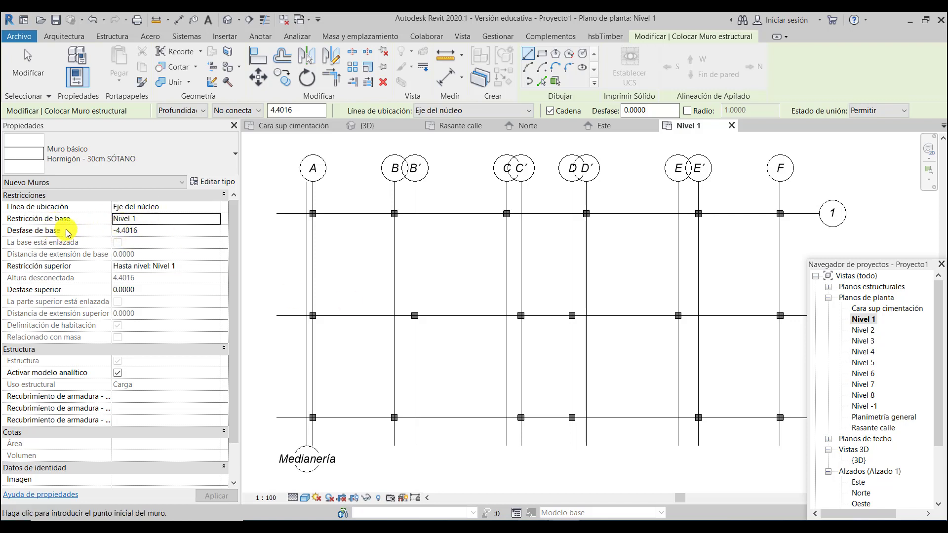
left_click(133, 221)
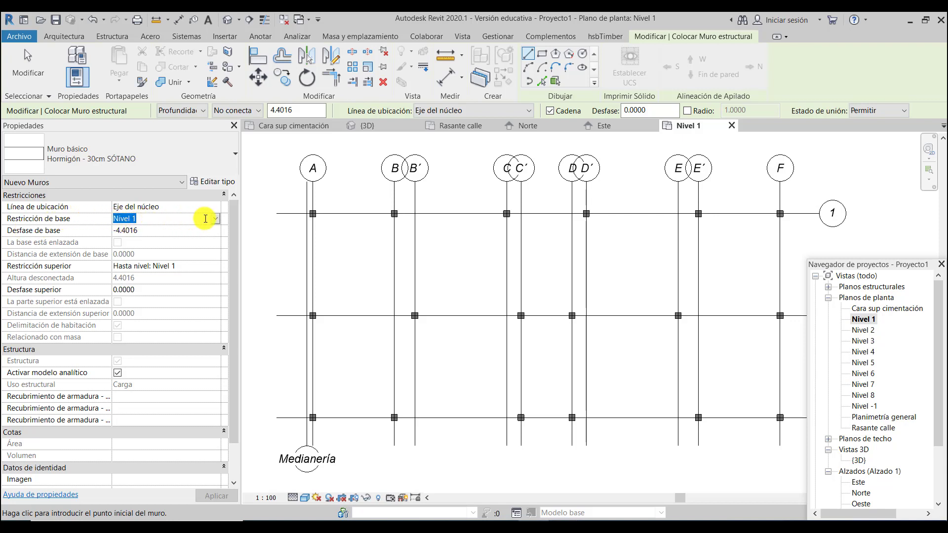
left_click(216, 219)
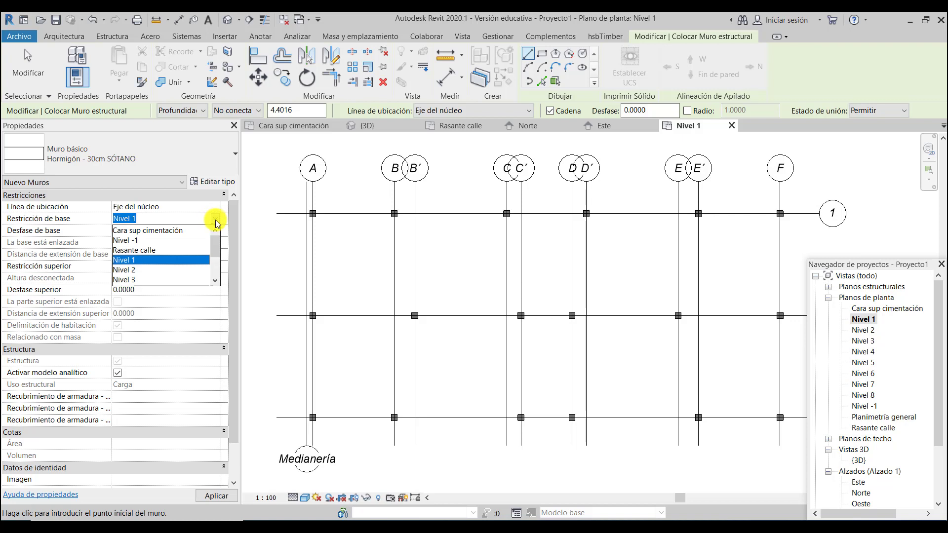
left_click(173, 231)
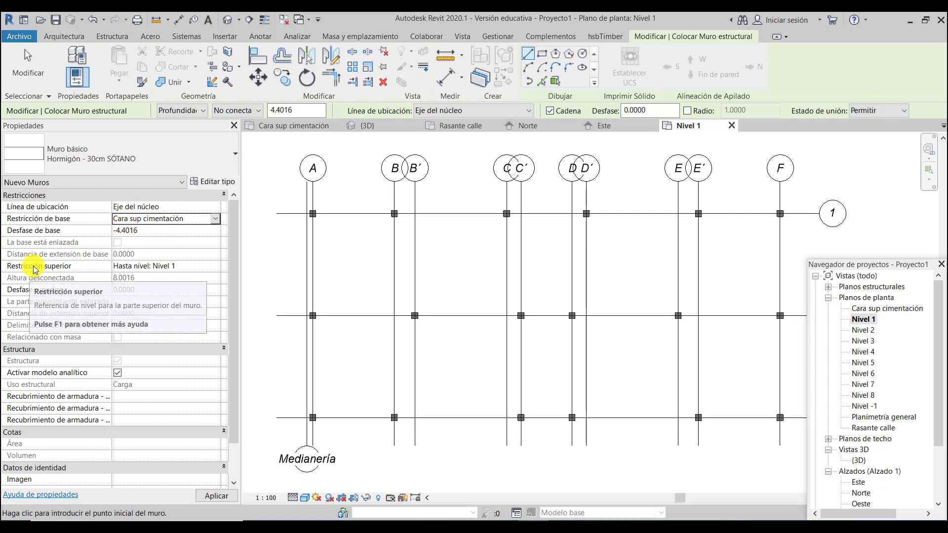
left_click(207, 270)
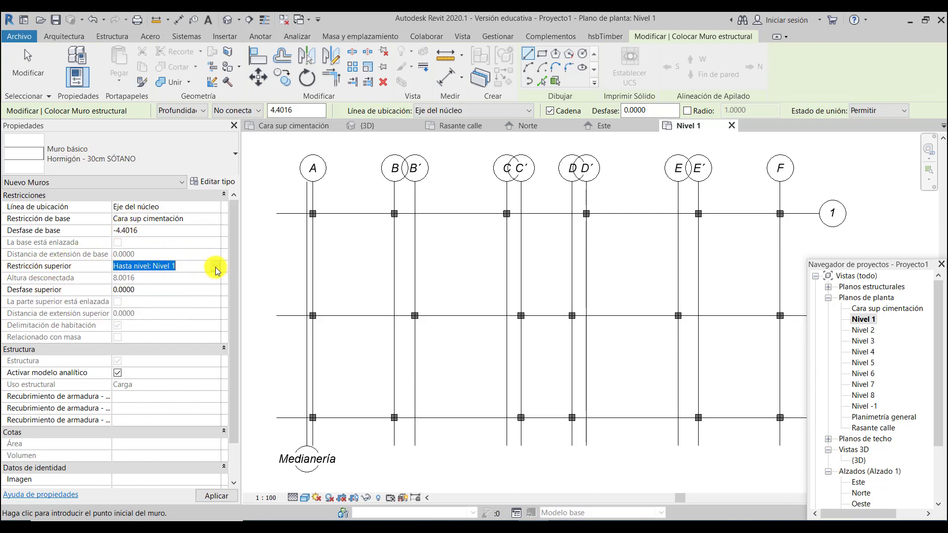
left_click(217, 269)
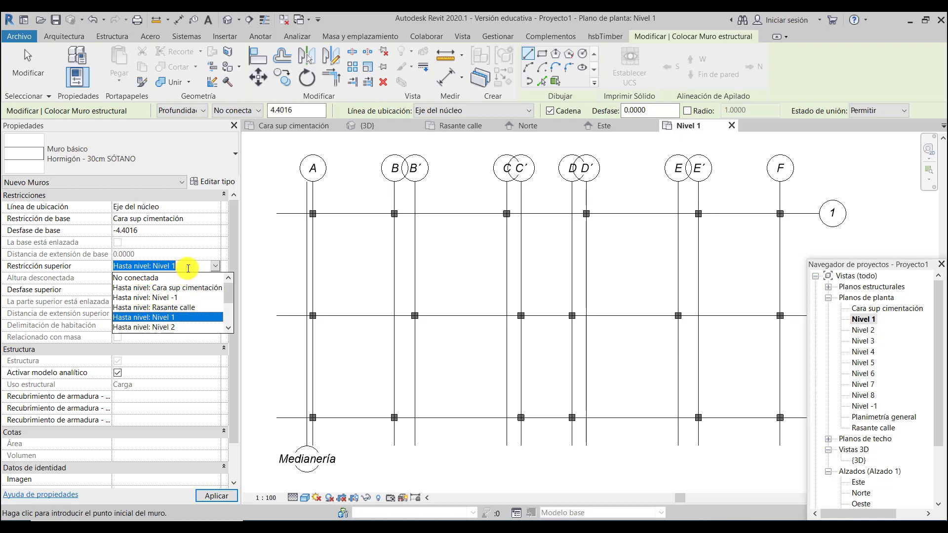
left_click(188, 268)
left_click(283, 473)
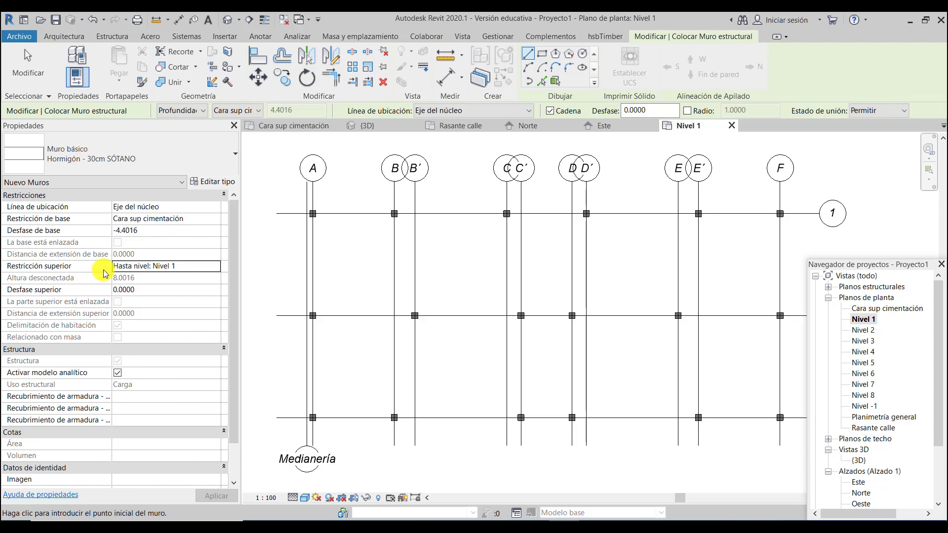
Step: Open the structure of the Hormigón - 30cm SÓTANO wall type and insert three new layers on its exterior side
left_click(214, 181)
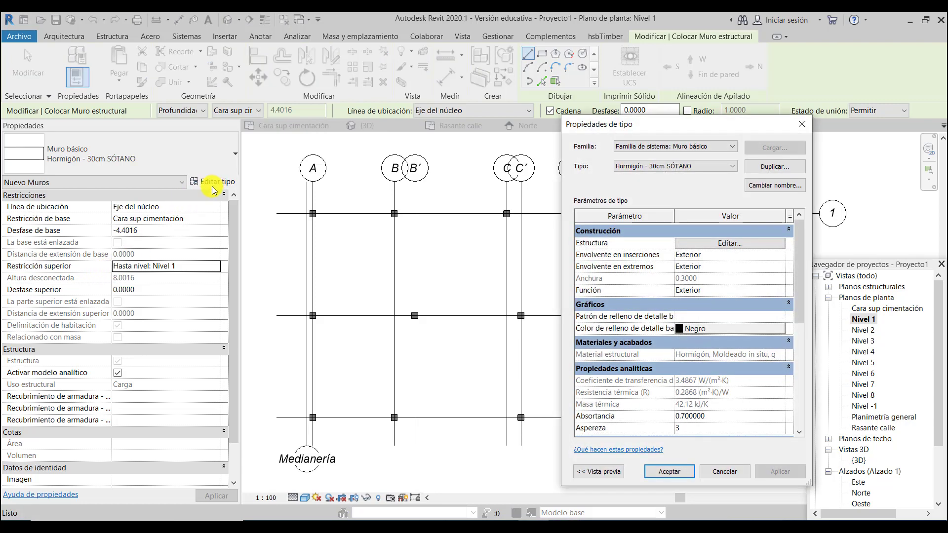
left_click_drag(725, 126, 473, 85)
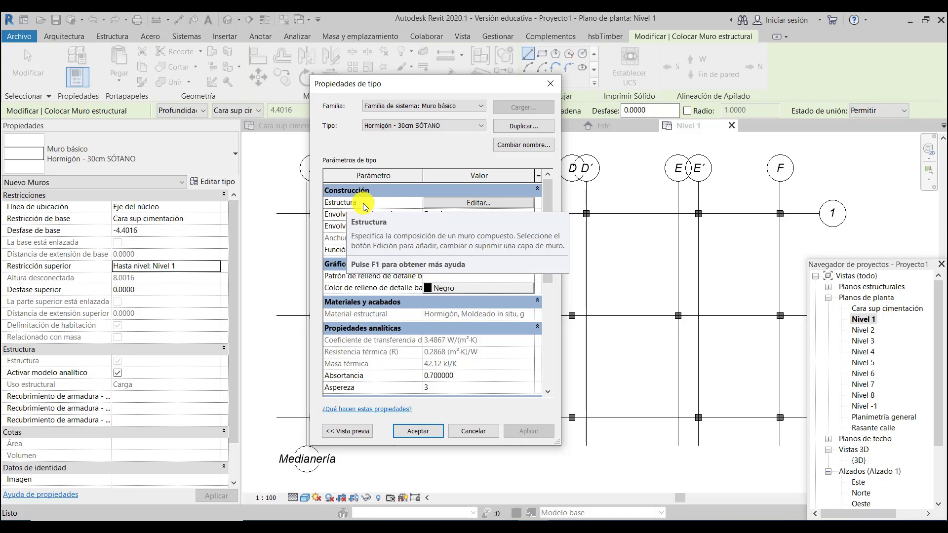
left_click(464, 203)
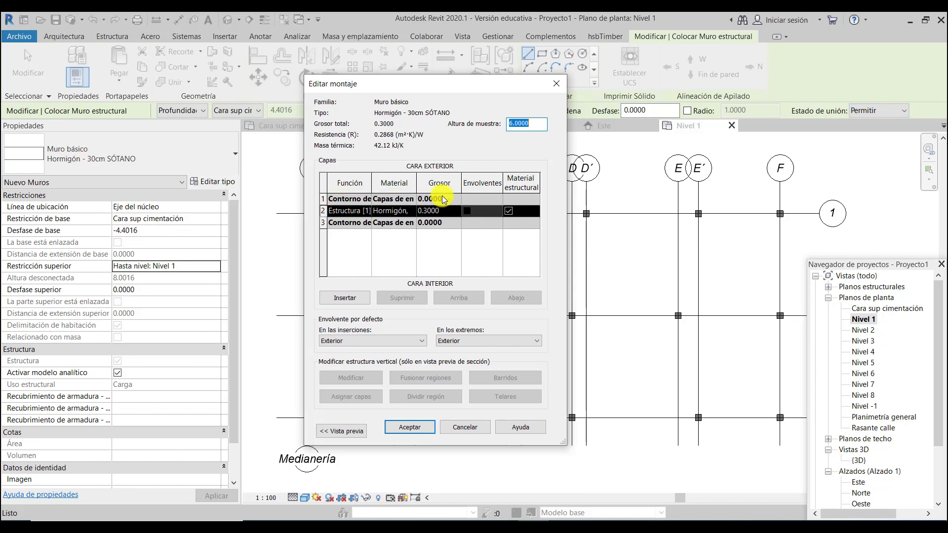
left_click(333, 199)
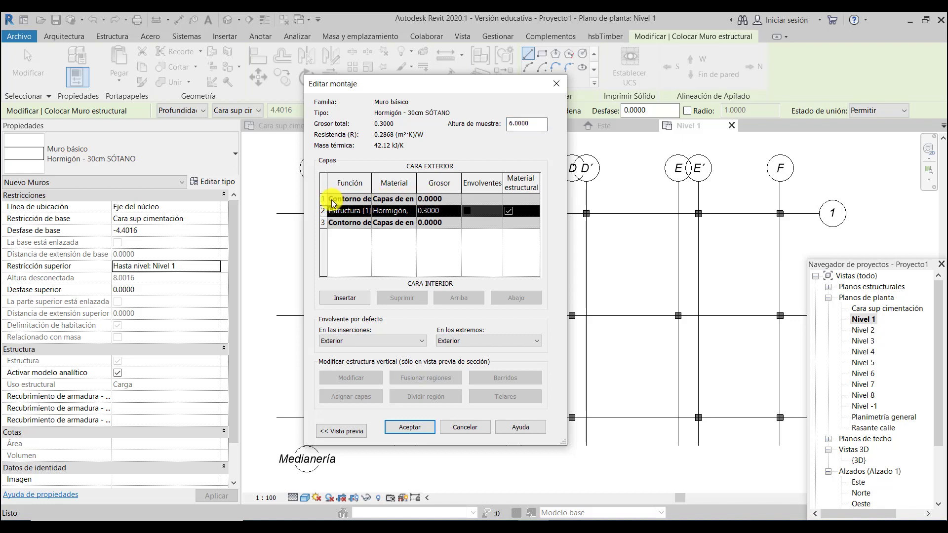
left_click(327, 198)
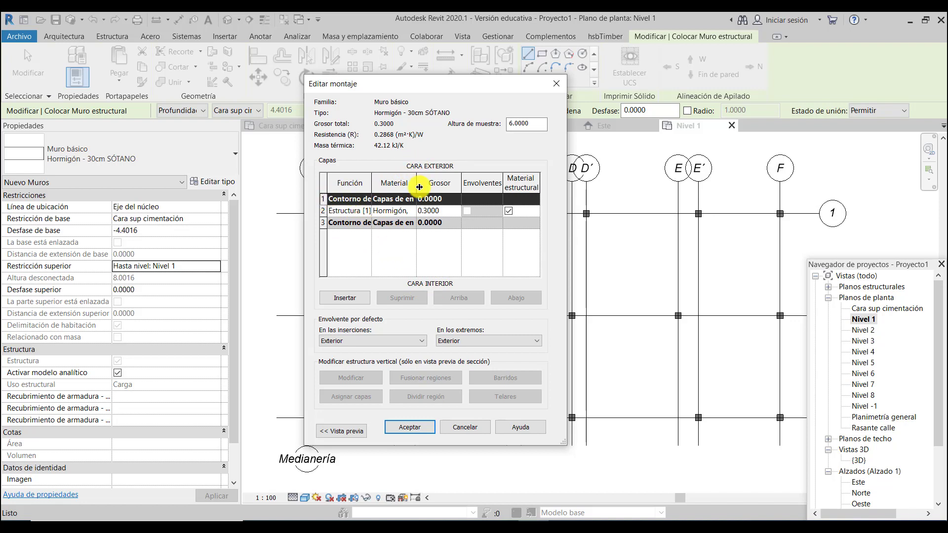
left_click(345, 299)
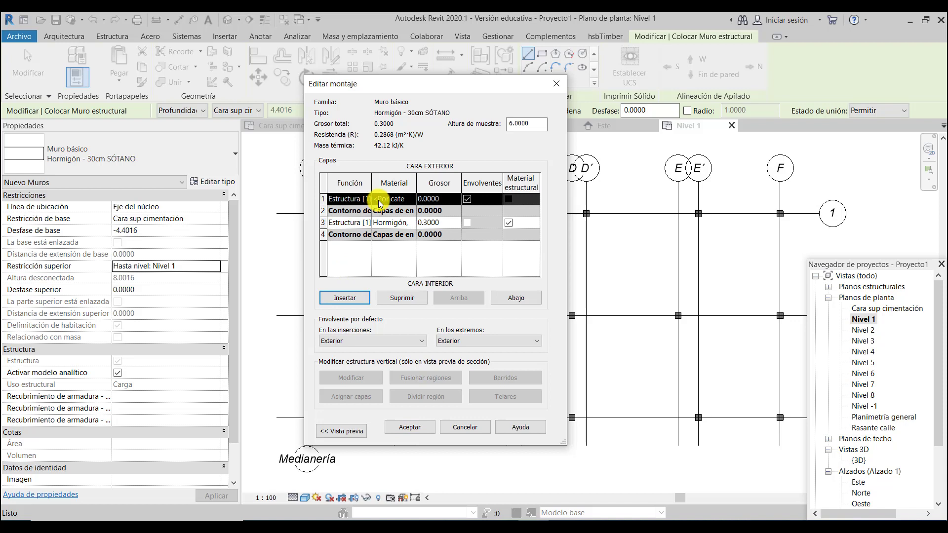
left_click(341, 299)
left_click(341, 299)
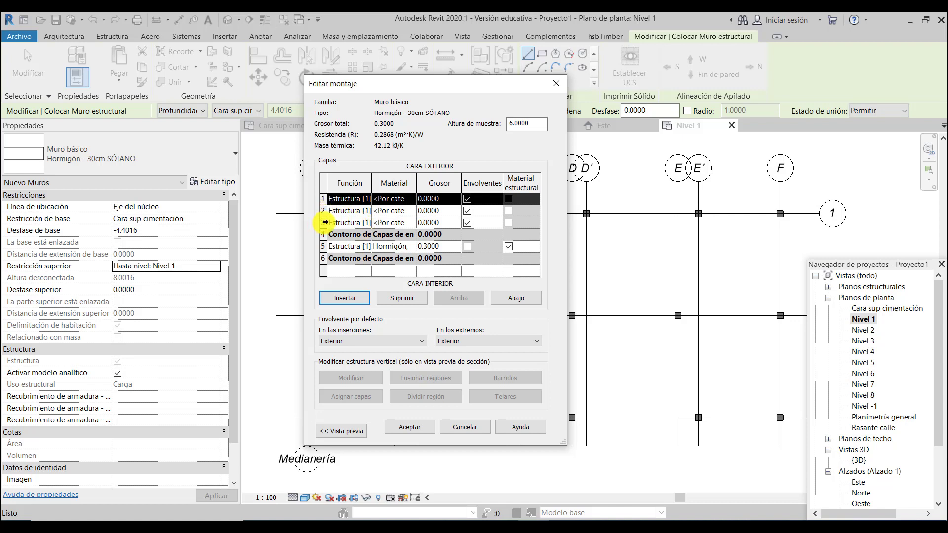
Step: Assign the material Aire to the third layer and set its thickness to 0.03
left_click(325, 222)
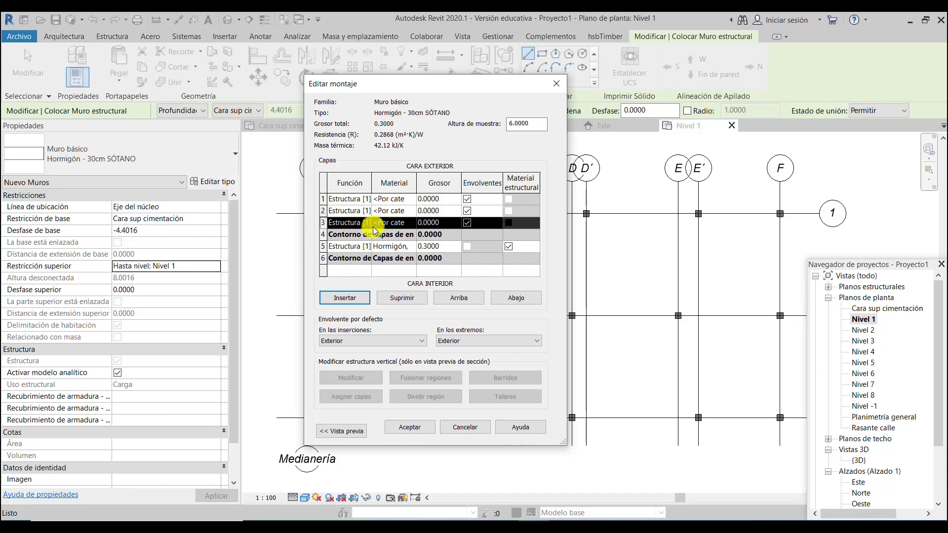
left_click(393, 225)
left_click(393, 224)
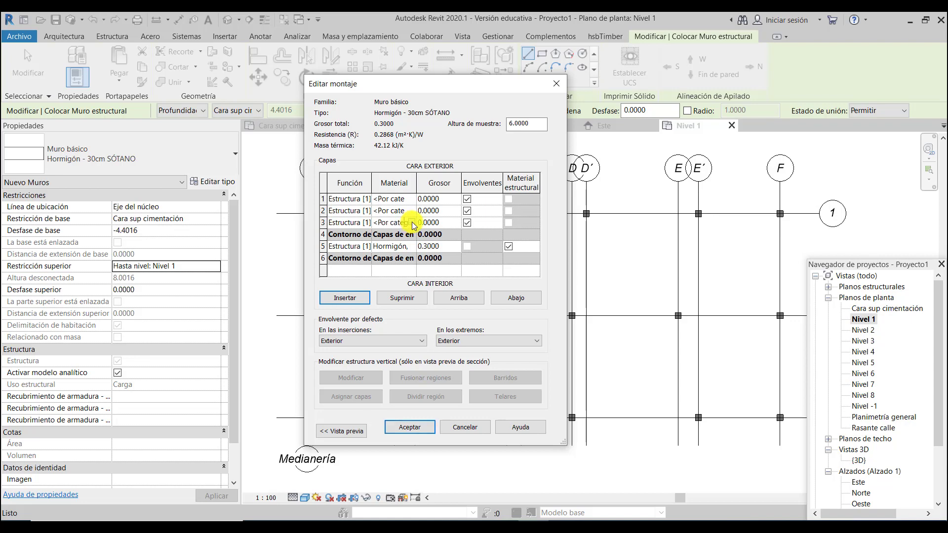
left_click(413, 224)
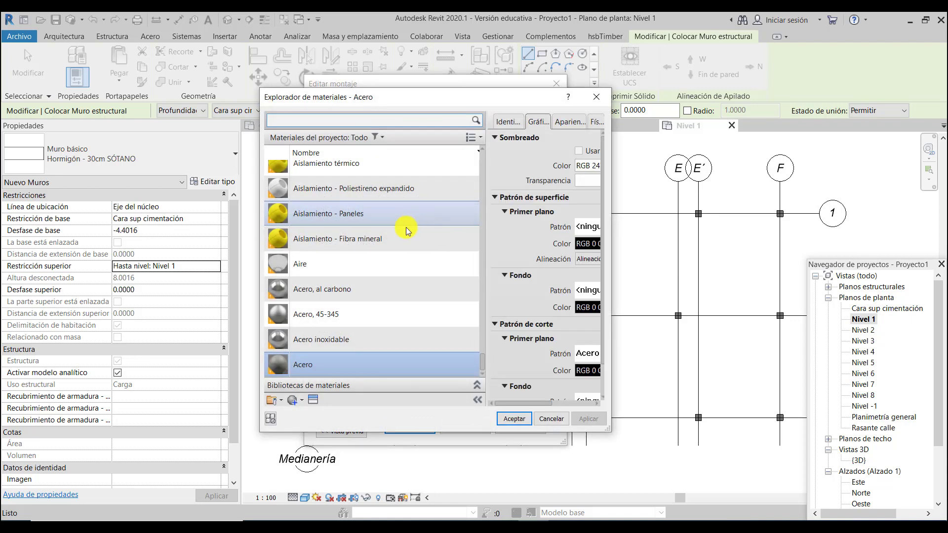
scroll(365, 207, "up", 1)
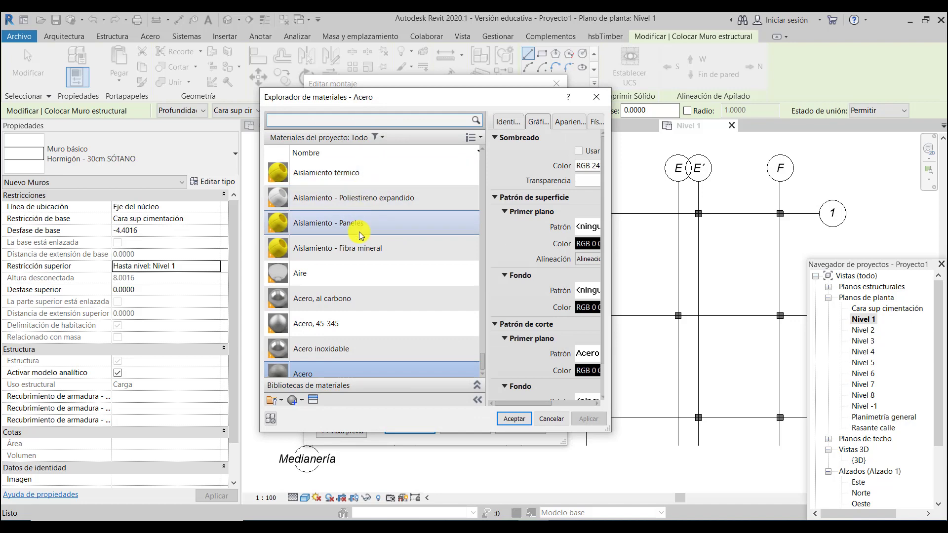
left_click(306, 274)
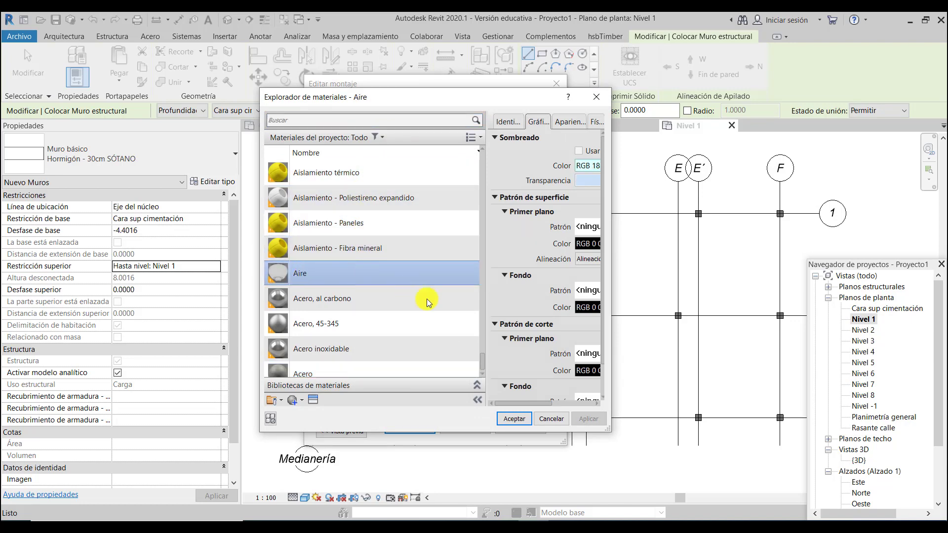
left_click(511, 419)
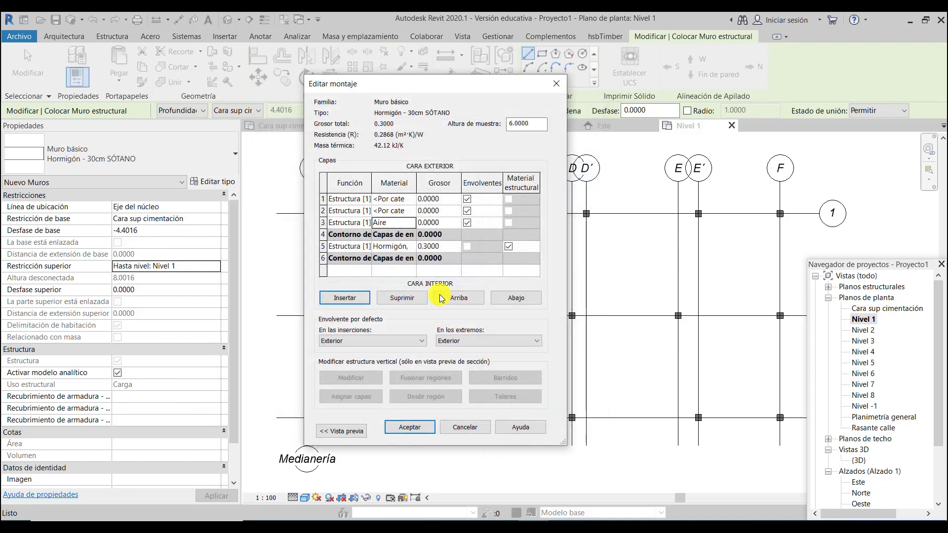
left_click(428, 222)
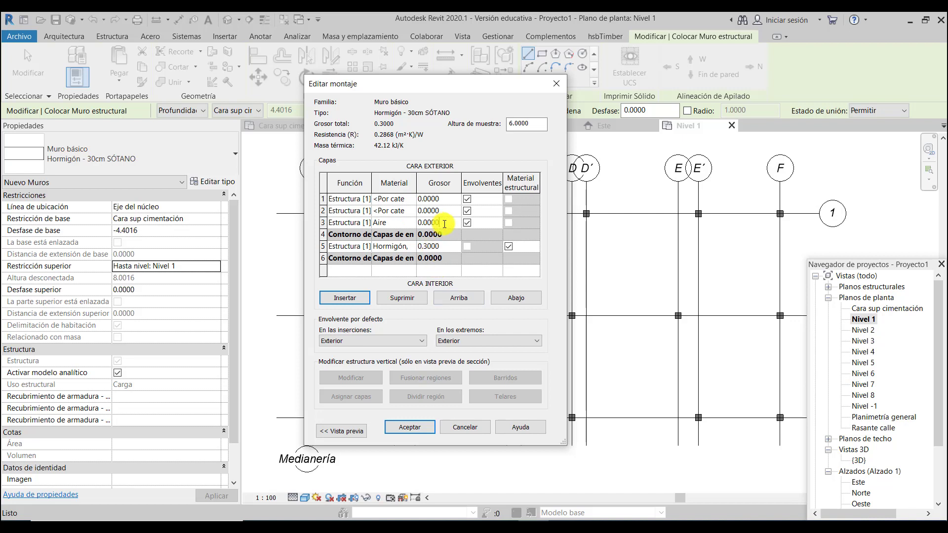
left_click_drag(425, 223, 456, 224)
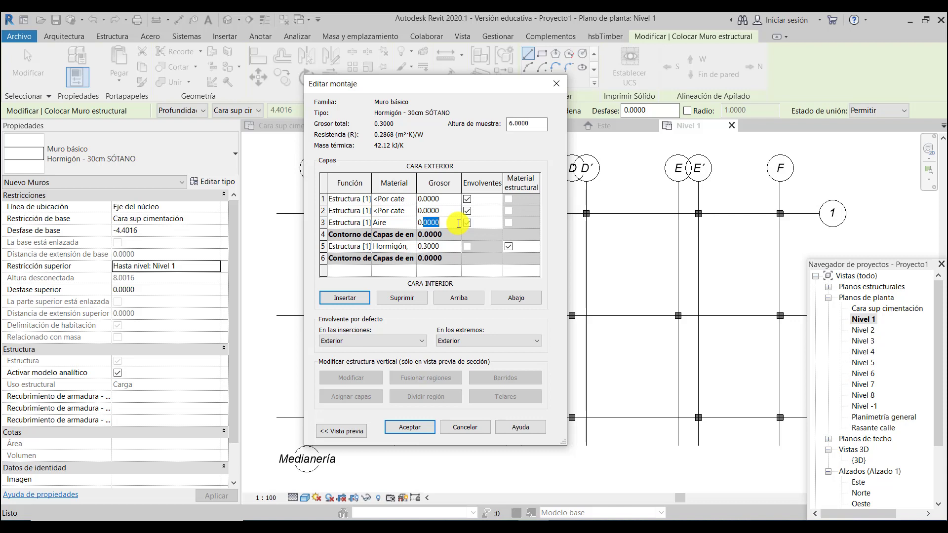
type("0")
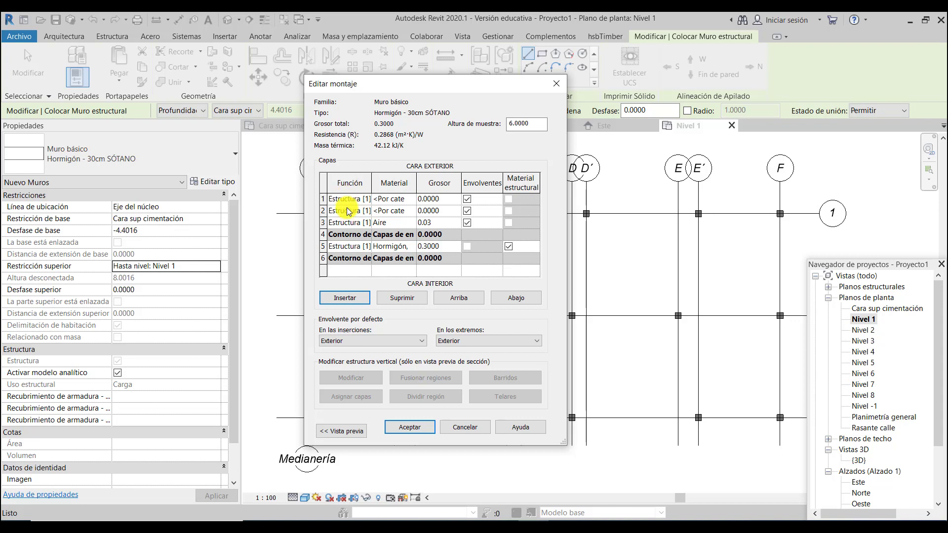
Step: Find the material Plástico by searching for POLIETILEN, assign it to the second layer, and set that layer's function to Capa membrana
left_click(381, 211)
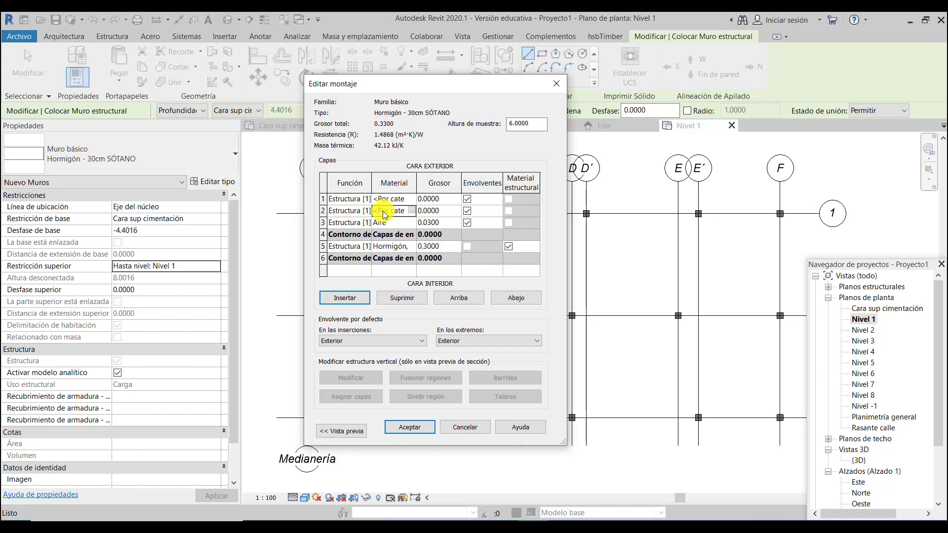
left_click(412, 211)
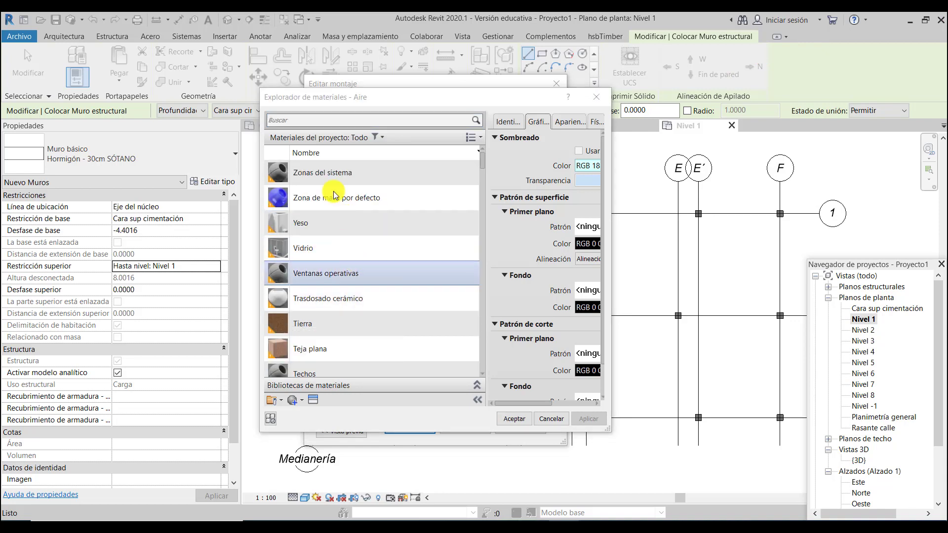
left_click(304, 121)
left_click(304, 123)
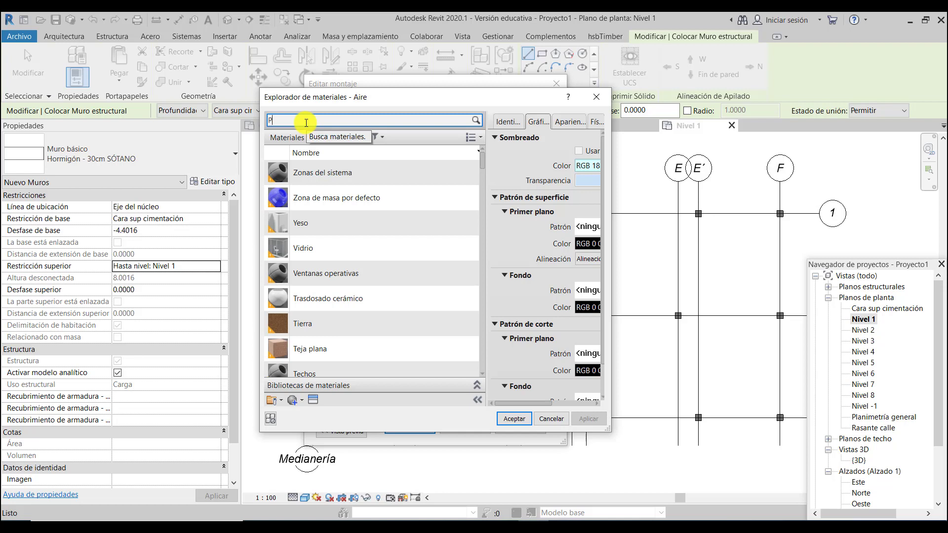
type("POLIETILEN")
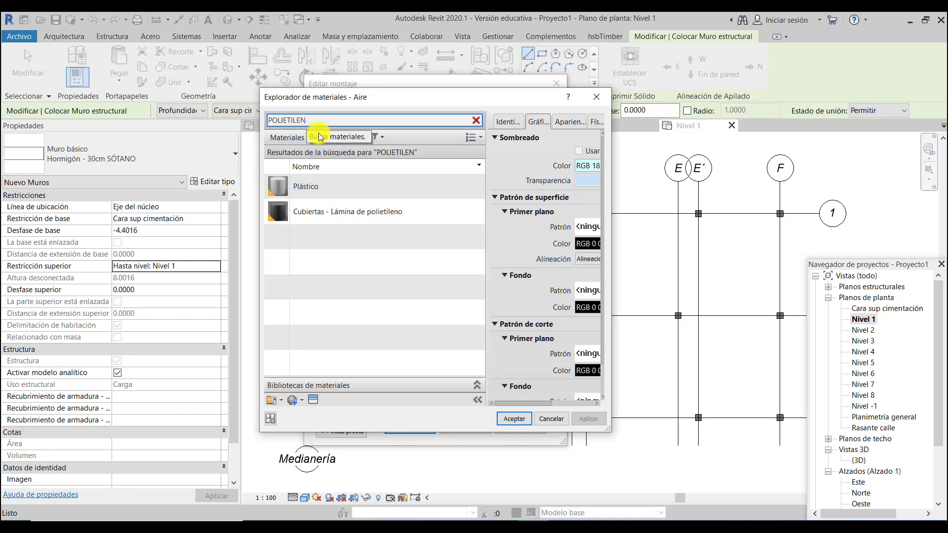
left_click(305, 192)
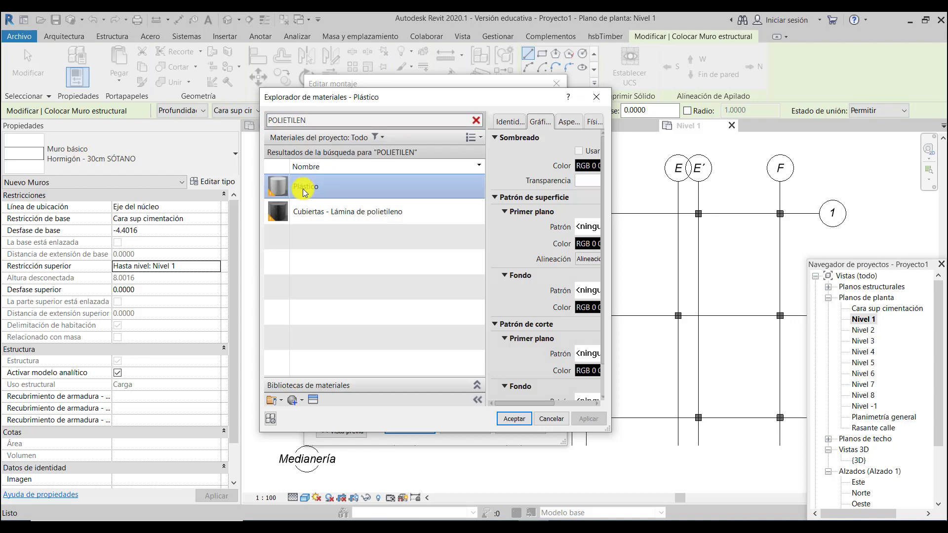
left_click(523, 419)
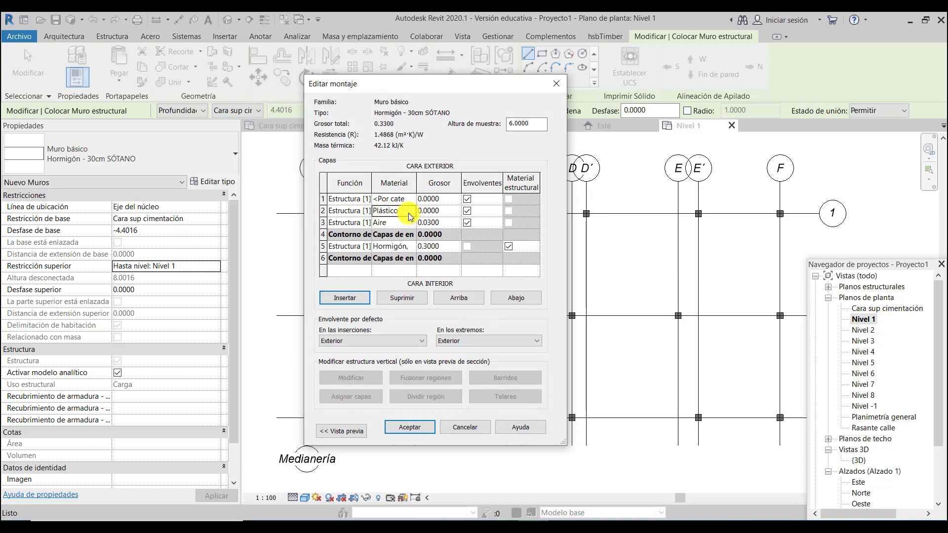
left_click(365, 216)
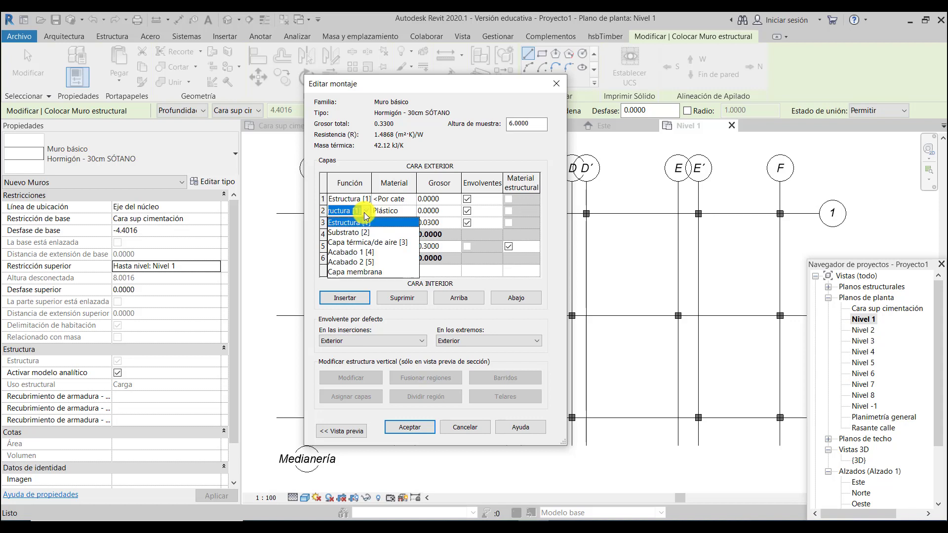
left_click(359, 273)
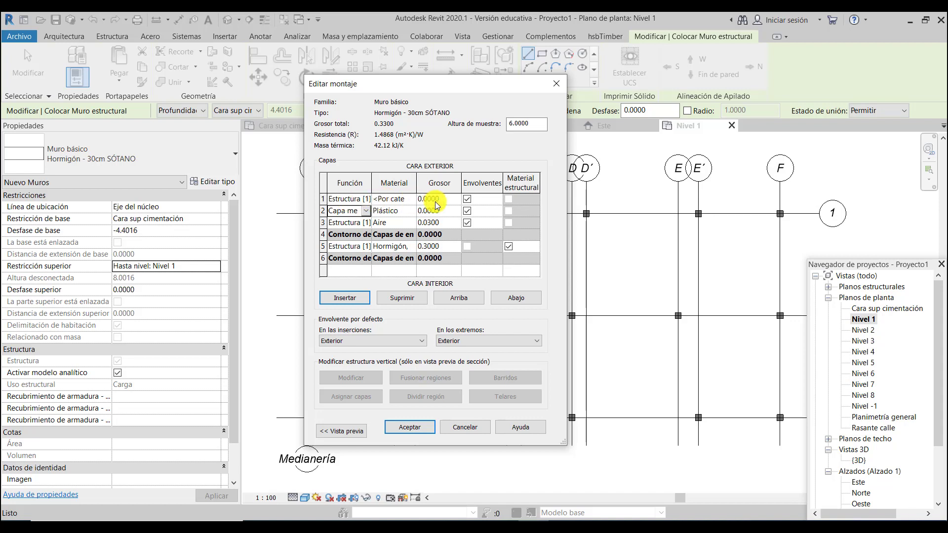
Step: Assign Cubiertas - Grava aglomerada to the outermost layer with a thickness of 0.12, and accept the wall type changes
left_click(396, 201)
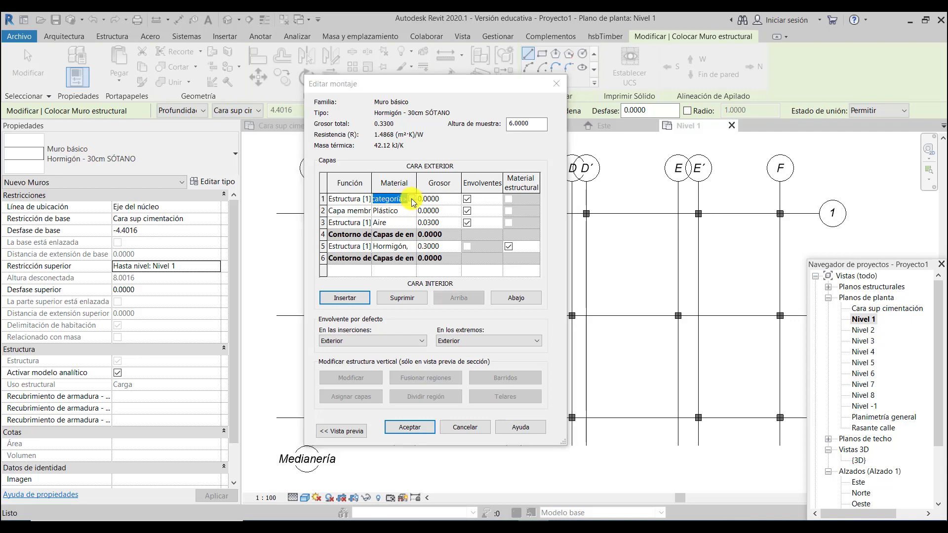
left_click(412, 199)
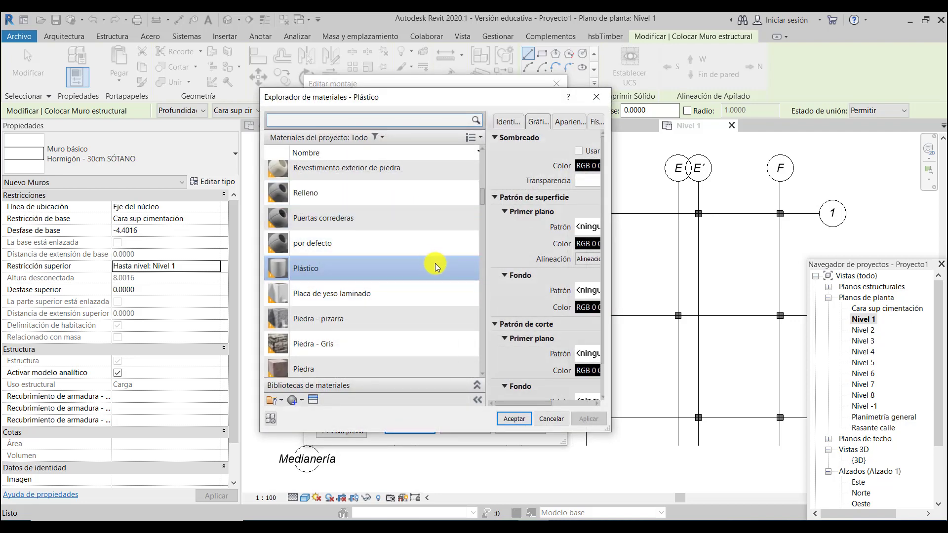
scroll(436, 263, "up", 6)
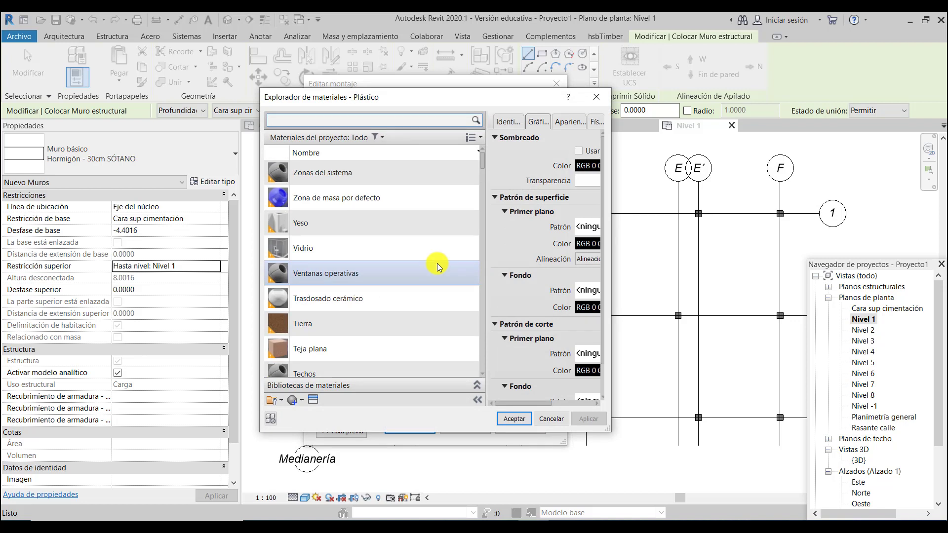
scroll(437, 262, "down", 3)
scroll(437, 263, "down", 3)
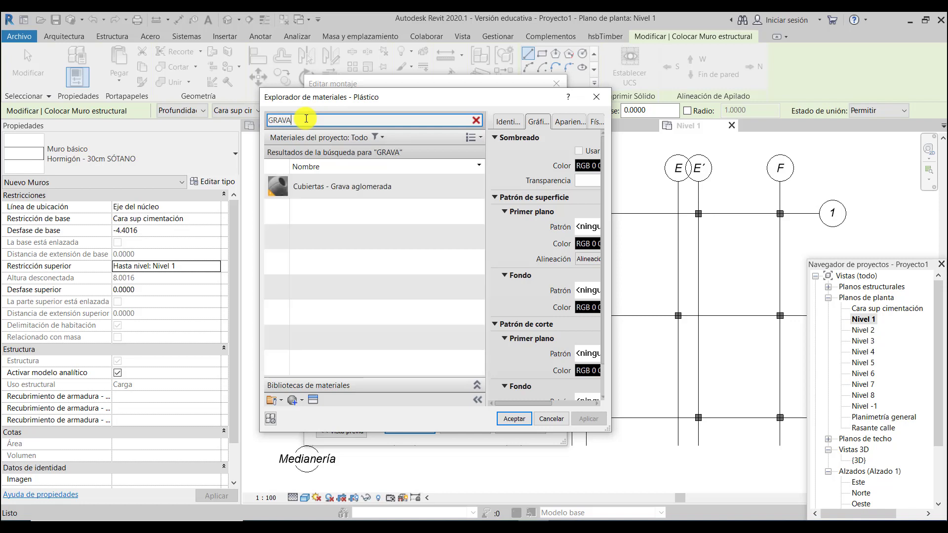
left_click(359, 187)
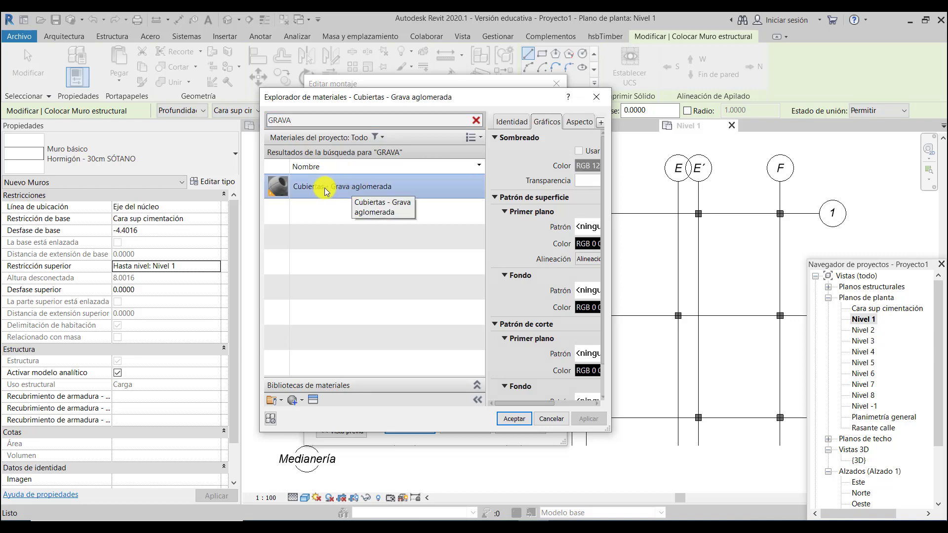
left_click(513, 419)
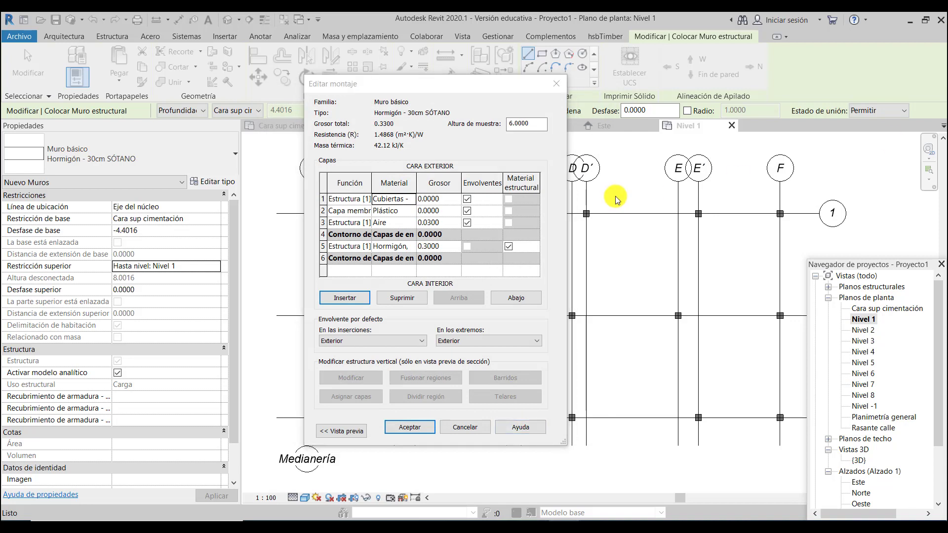
left_click(493, 196)
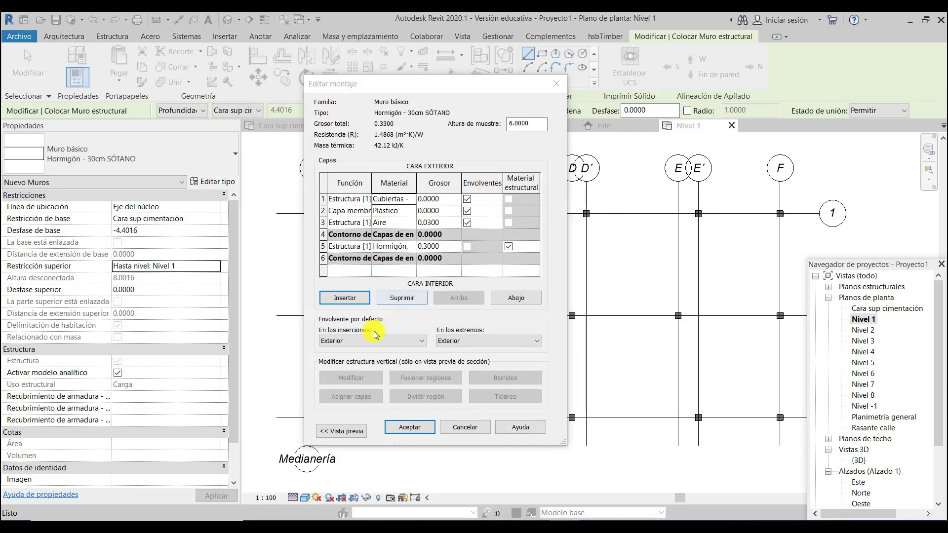
left_click(428, 200)
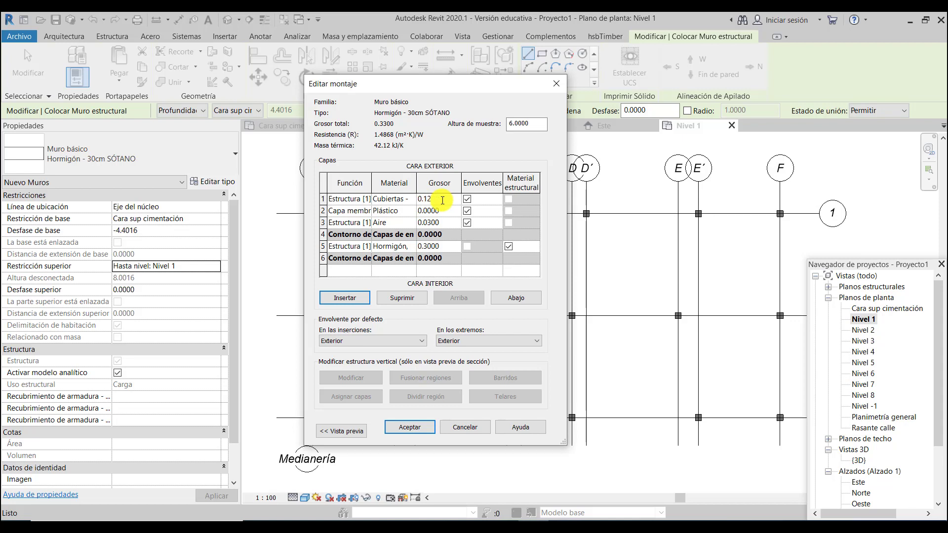
left_click(403, 425)
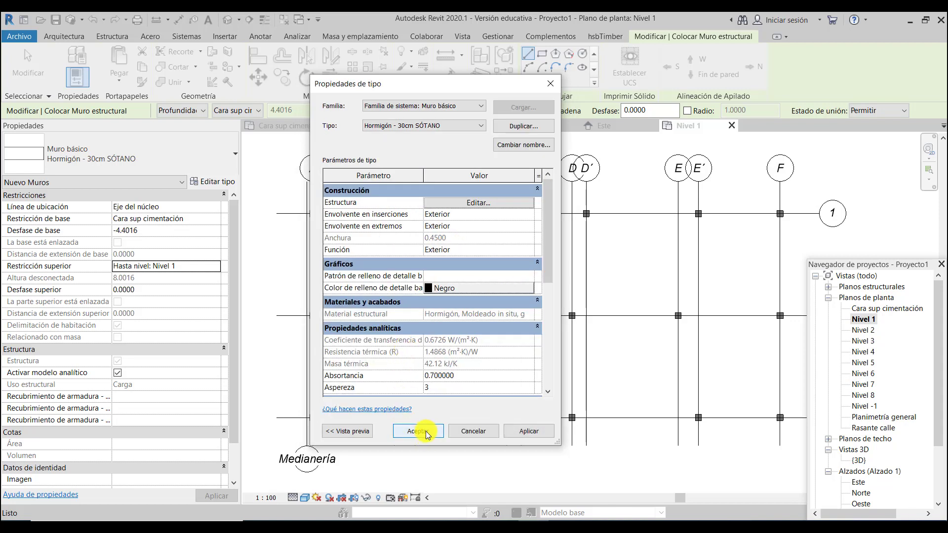
left_click(417, 431)
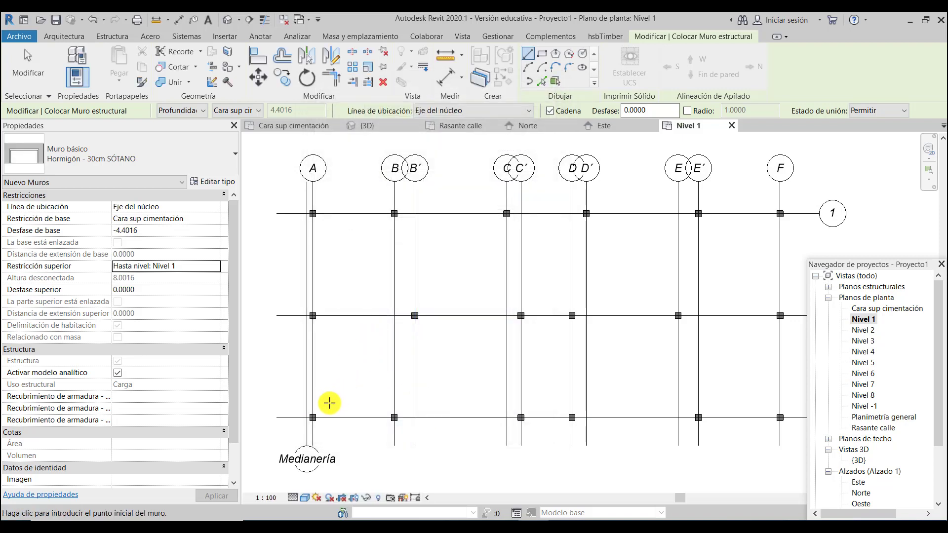
Step: Try to draw basement walls in the Nivel 1 plan along grid A, starting from the column at its lower grid crossing up to grid 1
left_click(313, 417)
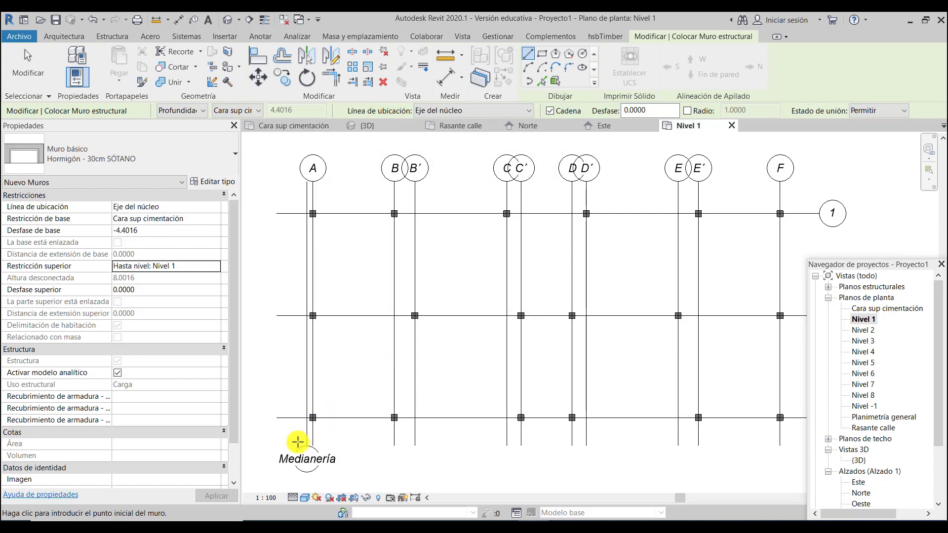
scroll(317, 431, "up", 2)
scroll(316, 432, "up", 2)
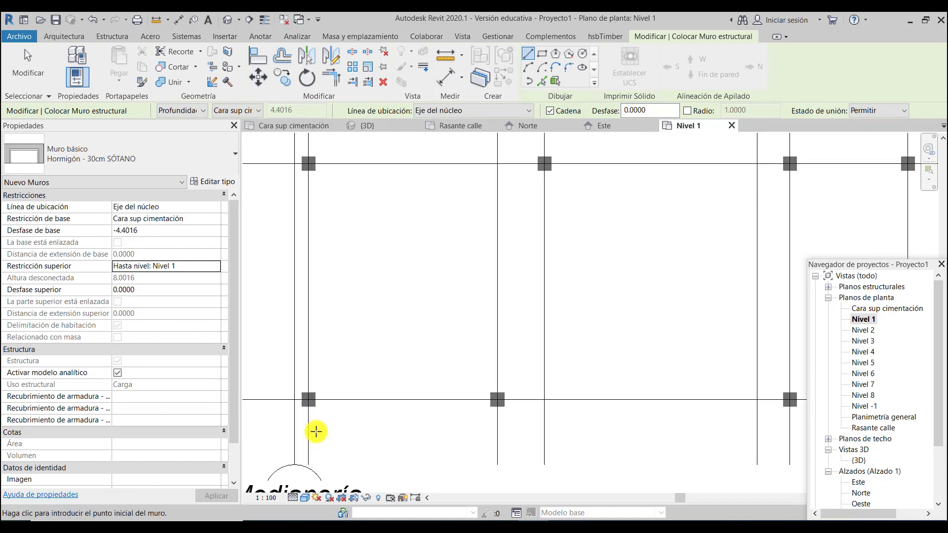
left_click(308, 395)
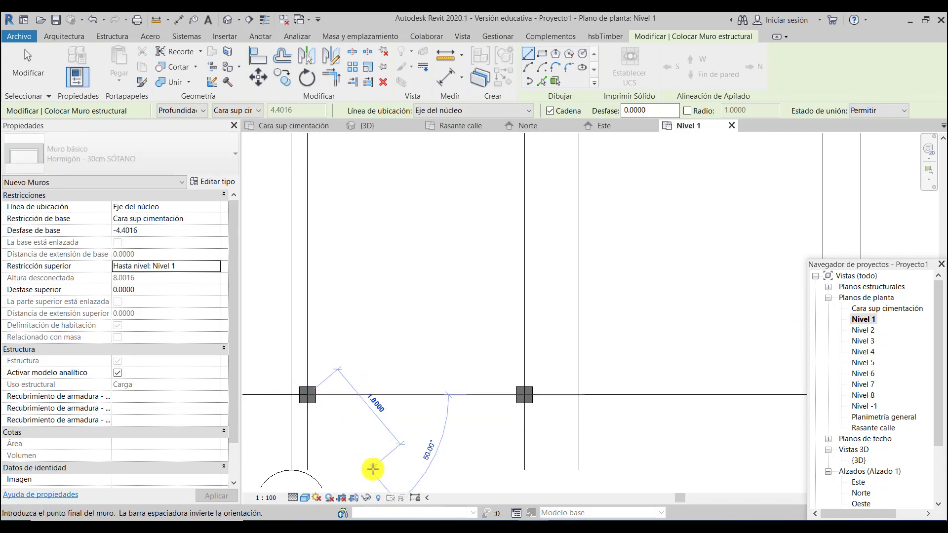
scroll(375, 466, "down", 2)
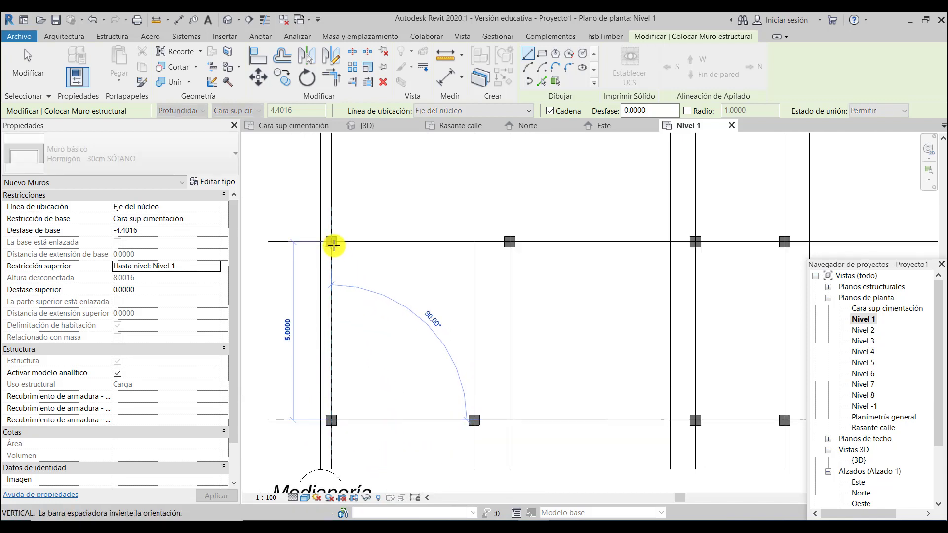
scroll(356, 374, "down", 1)
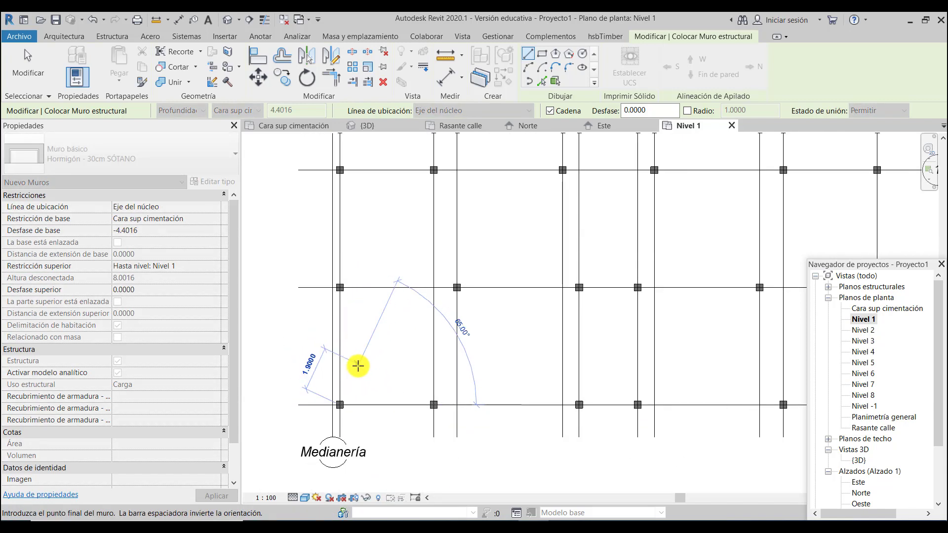
scroll(362, 336, "down", 1)
scroll(344, 225, "up", 4)
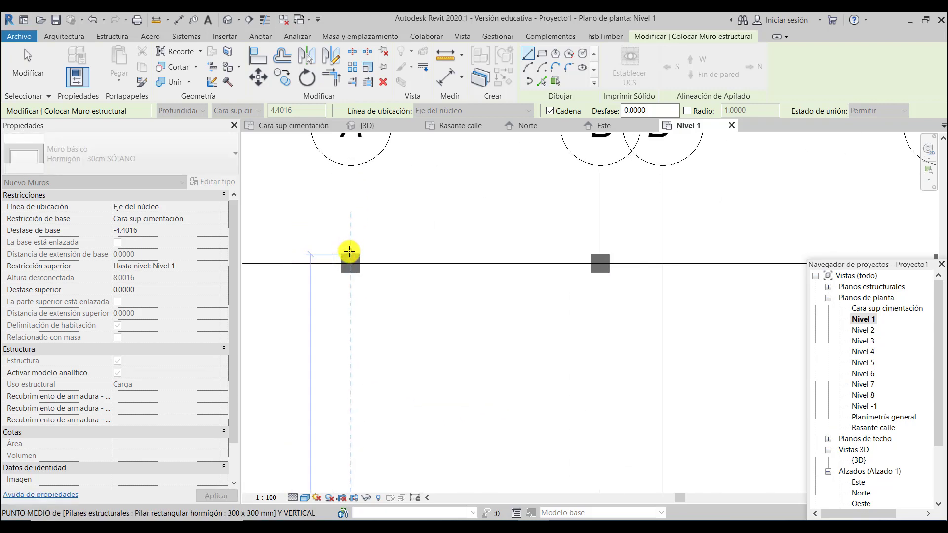
left_click(350, 263)
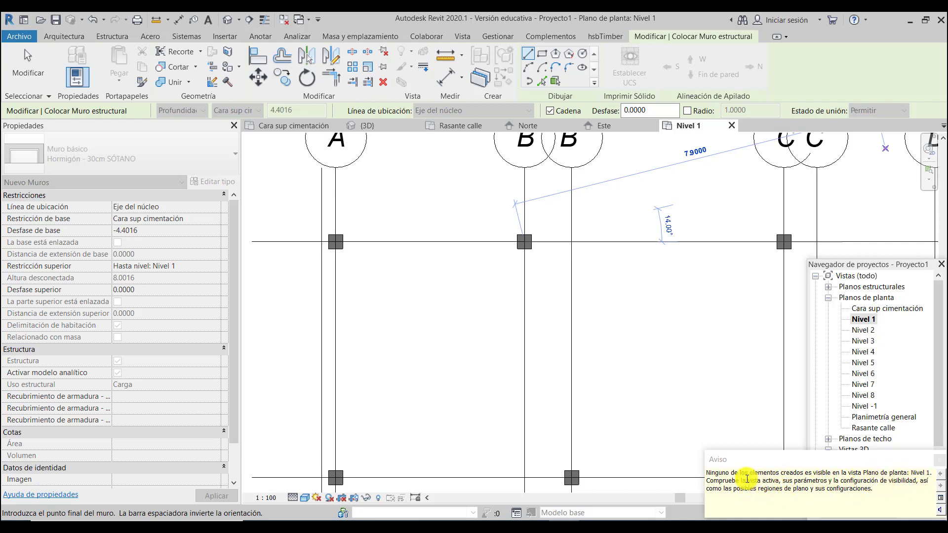
Step: Open the Cara sup cimentación floor plan, dismiss the constraint error, and set new walls to Altura up to Nivel 1
double_click(860, 310)
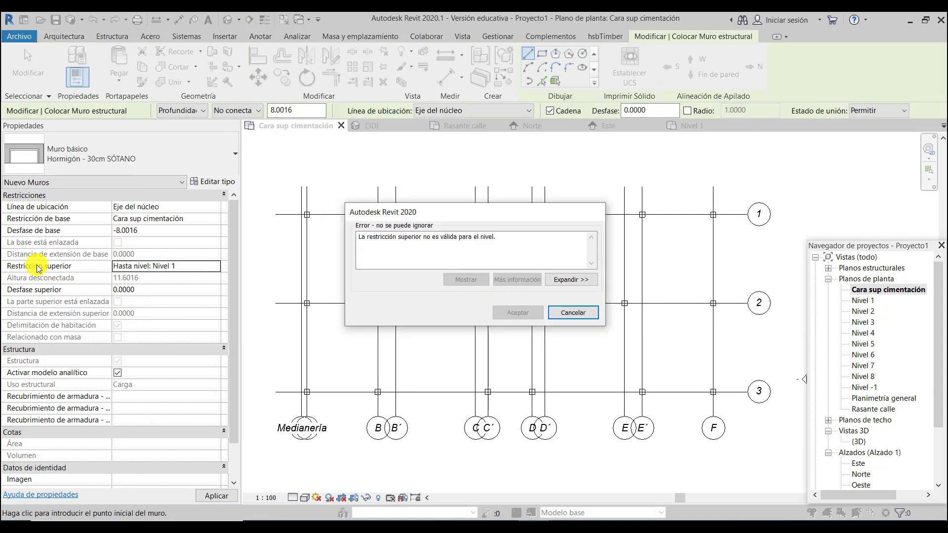
left_click(573, 313)
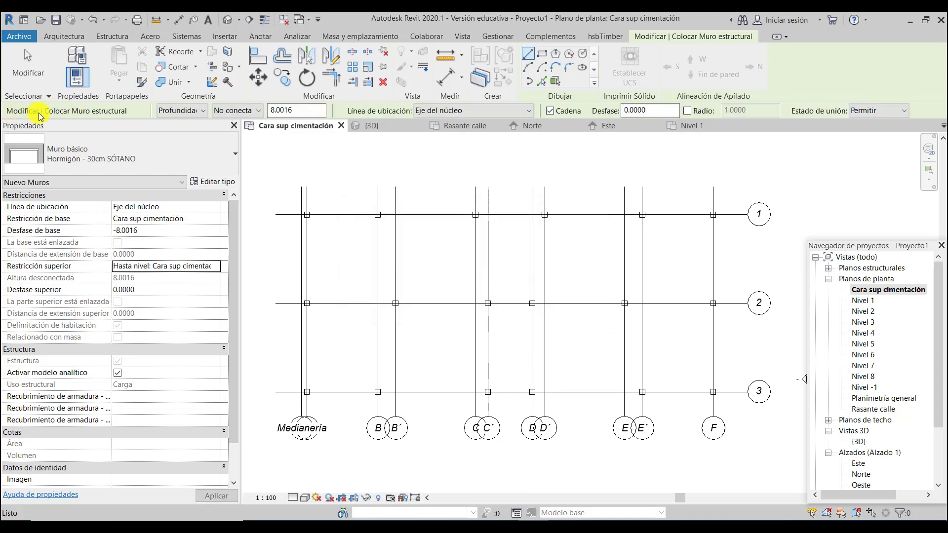
left_click(204, 112)
left_click(191, 133)
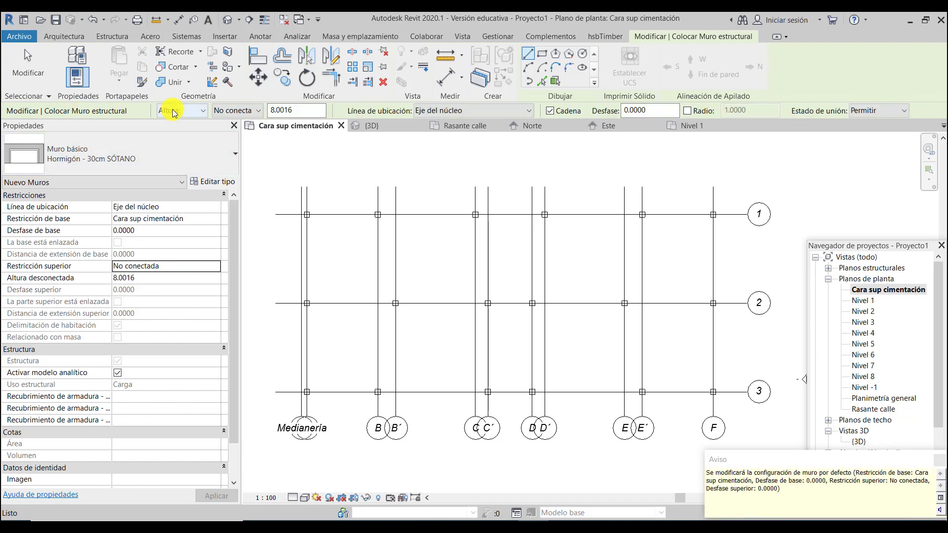
left_click(258, 111)
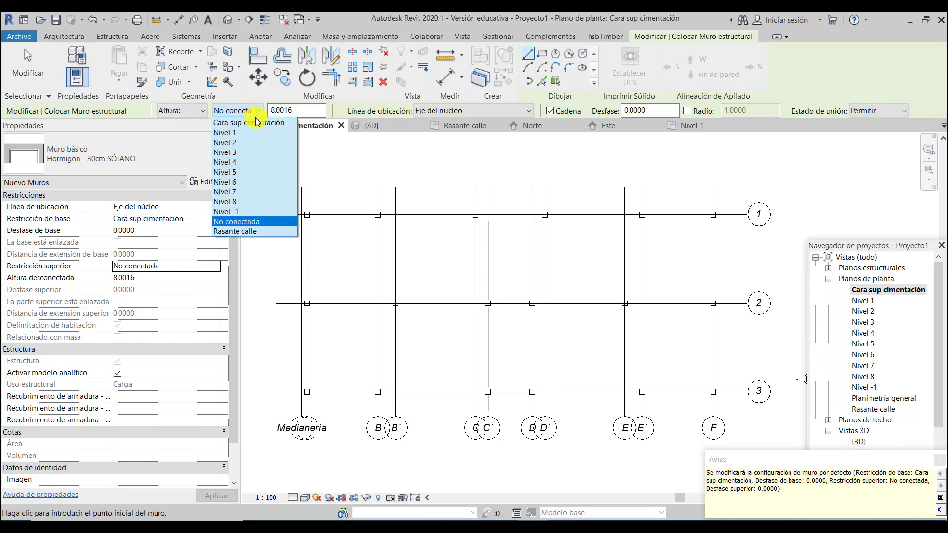
left_click(247, 133)
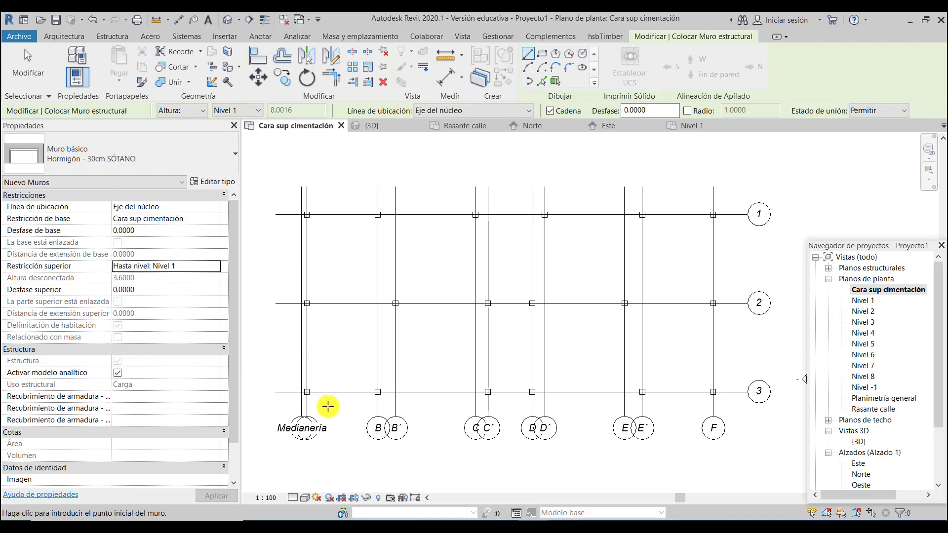
Step: Draw the basement wall along grid A, from the column on grid 3 to the column on grid 1
scroll(306, 394, "up", 3)
scroll(307, 394, "up", 3)
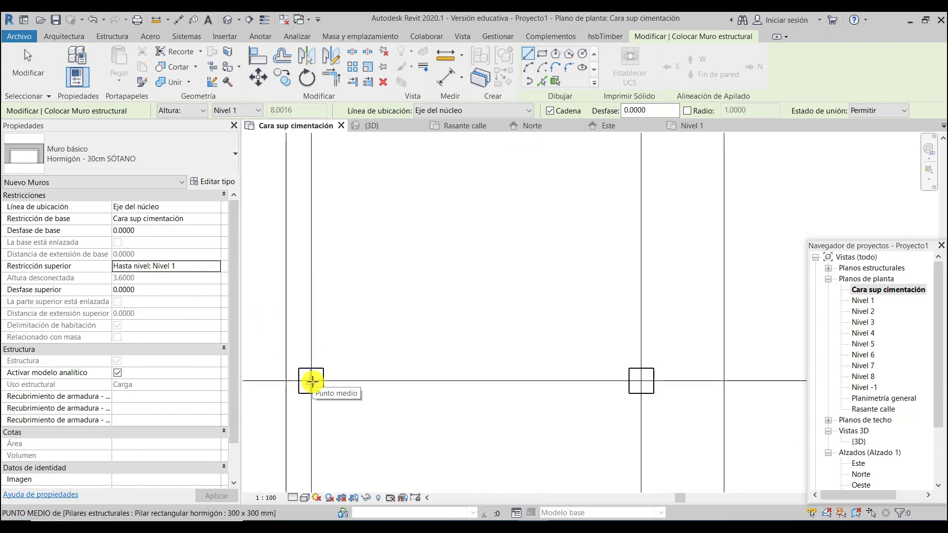
left_click(312, 381)
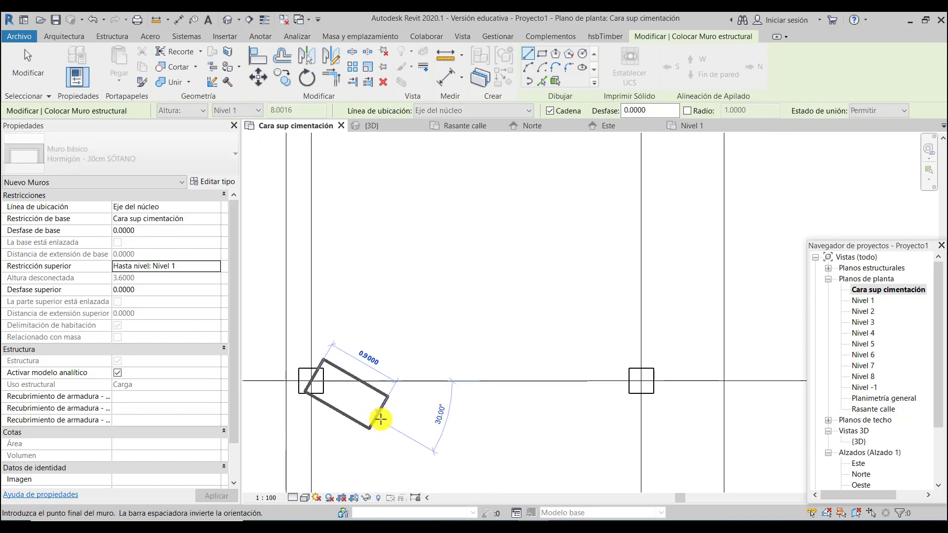
scroll(382, 416, "down", 3)
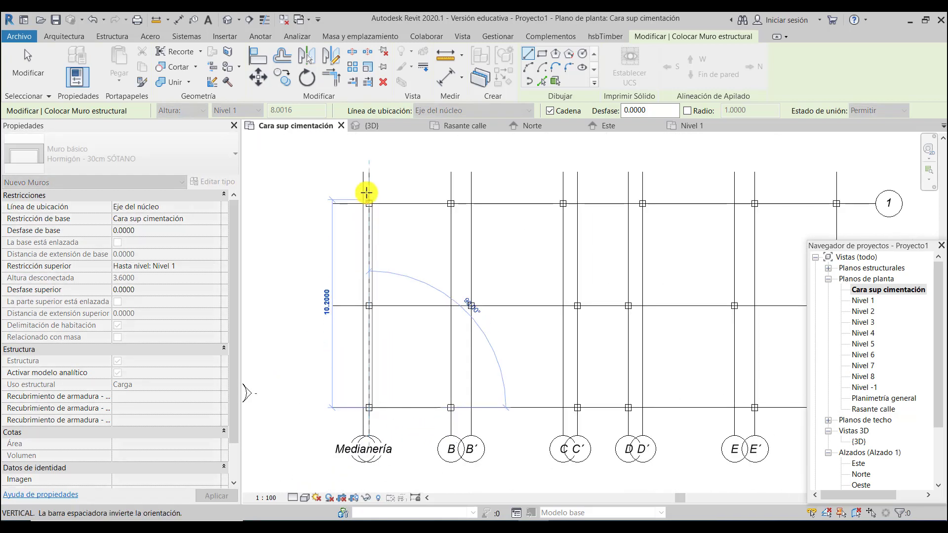
scroll(368, 202, "up", 5)
scroll(369, 203, "up", 2)
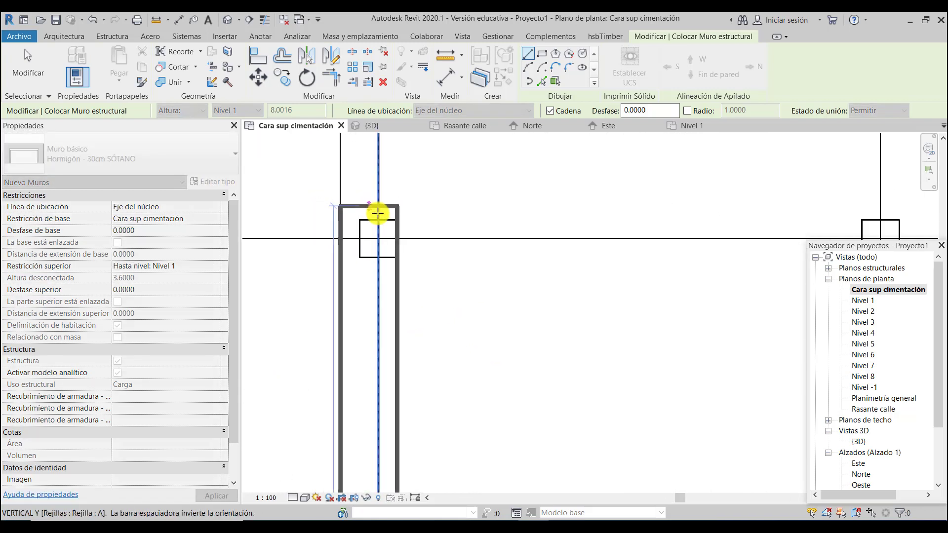
left_click(380, 238)
Step: Continue the basement wall along grid 1 from grid A to the column on grid F
scroll(445, 272, "down", 2)
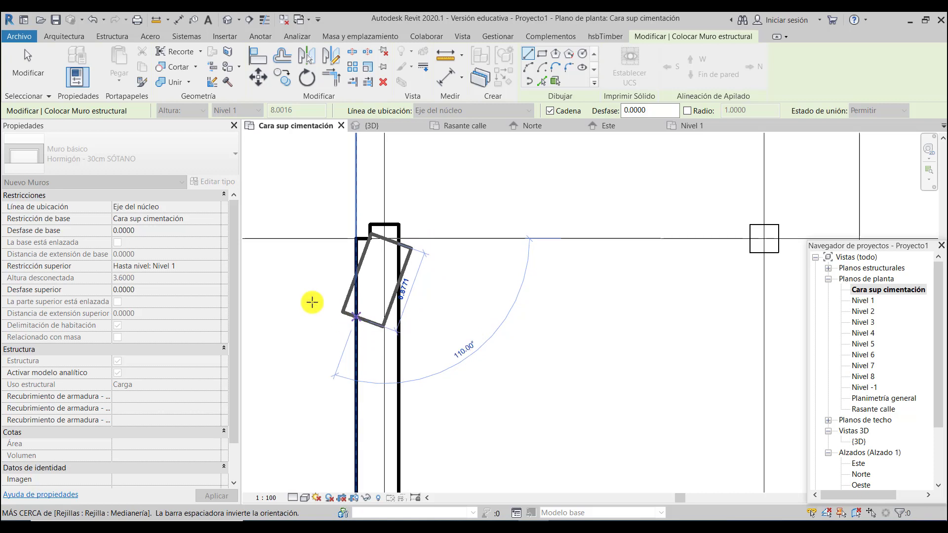
scroll(296, 266, "down", 5)
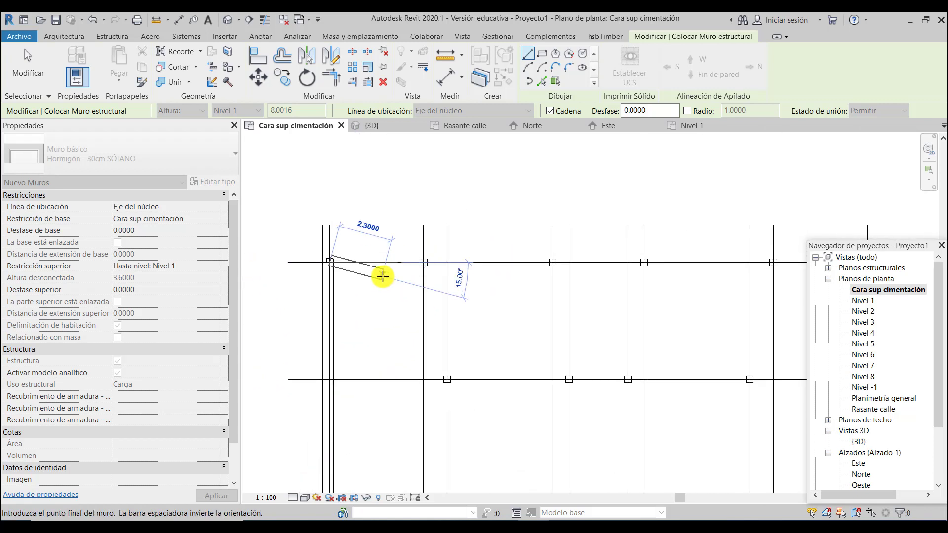
scroll(383, 276, "down", 2)
scroll(675, 258, "down", 1)
scroll(751, 267, "up", 5)
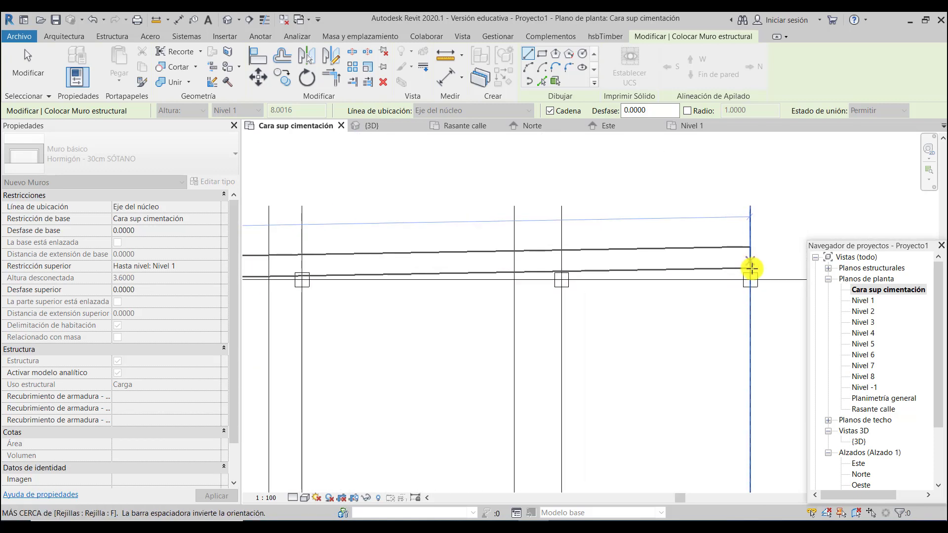
scroll(750, 267, "up", 1)
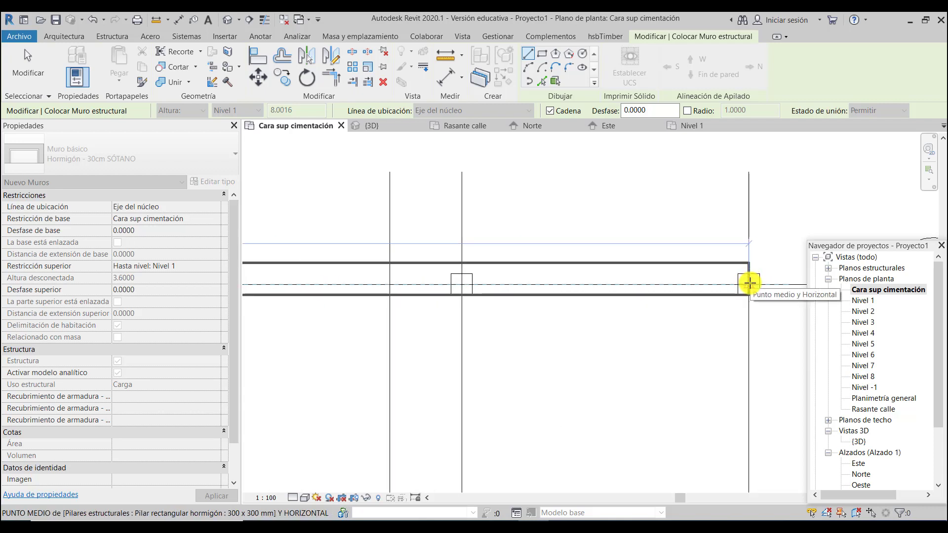
left_click(633, 244)
Step: Continue the basement wall along grid F from grid 1 to the column on grid 3, and end the wall chain
scroll(609, 212, "down", 2)
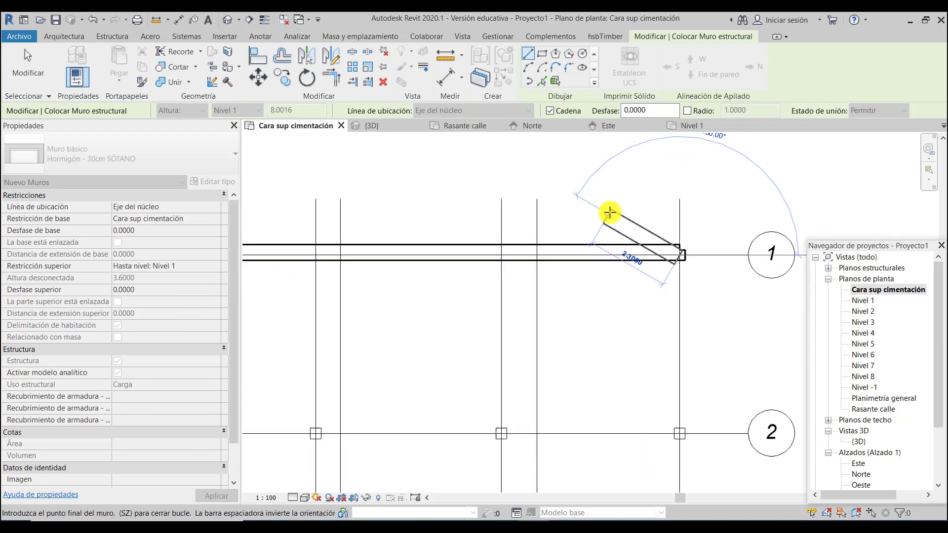
scroll(614, 213, "down", 1)
scroll(641, 423, "up", 4)
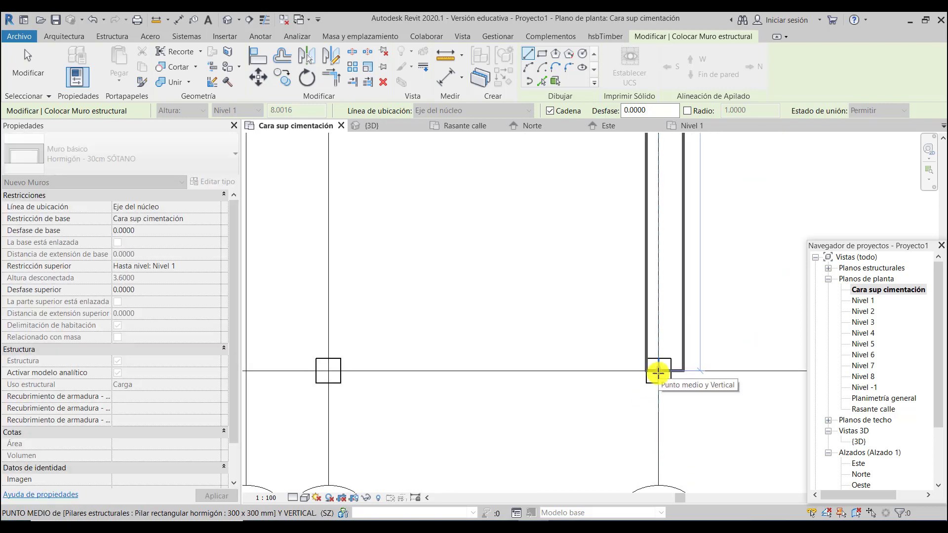
scroll(711, 328, "down", 5)
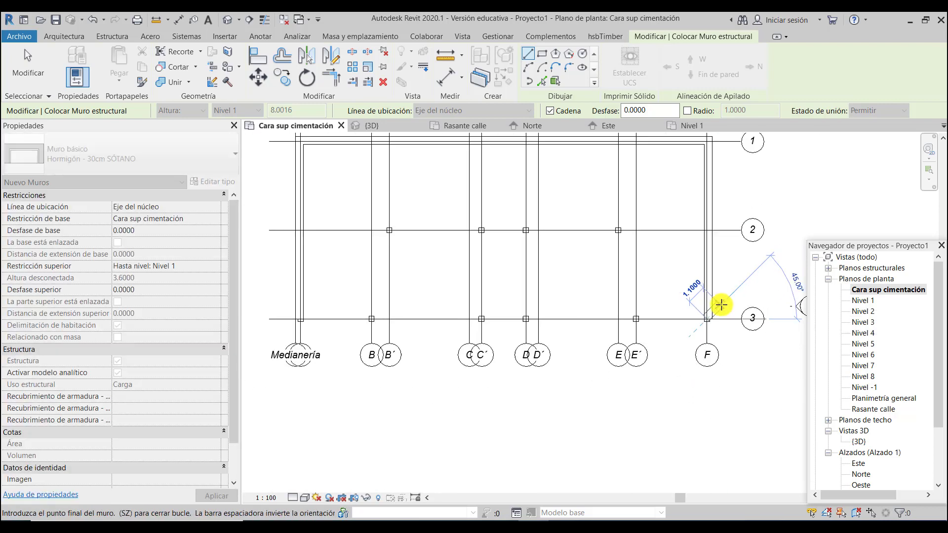
scroll(461, 302, "up", 4)
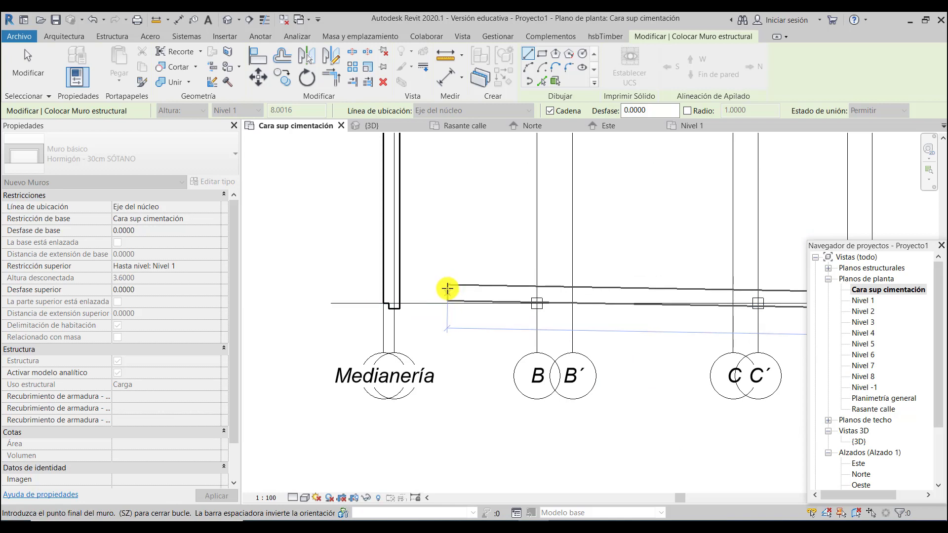
key("Escape")
Step: Draw a separate basement wall along grid 3 between the columns on grids B and C´, and end the chain
scroll(400, 275, "down", 3)
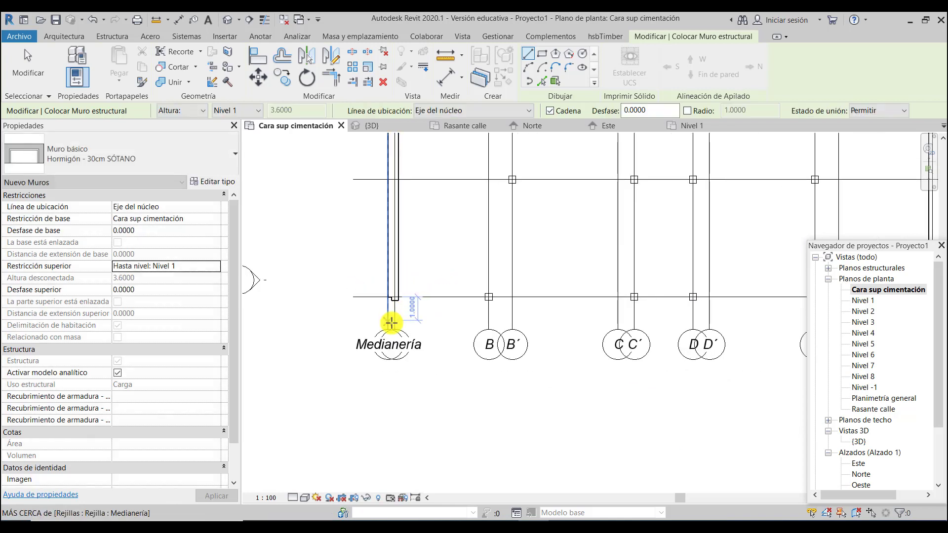
scroll(391, 321, "down", 3)
scroll(421, 210, "up", 4)
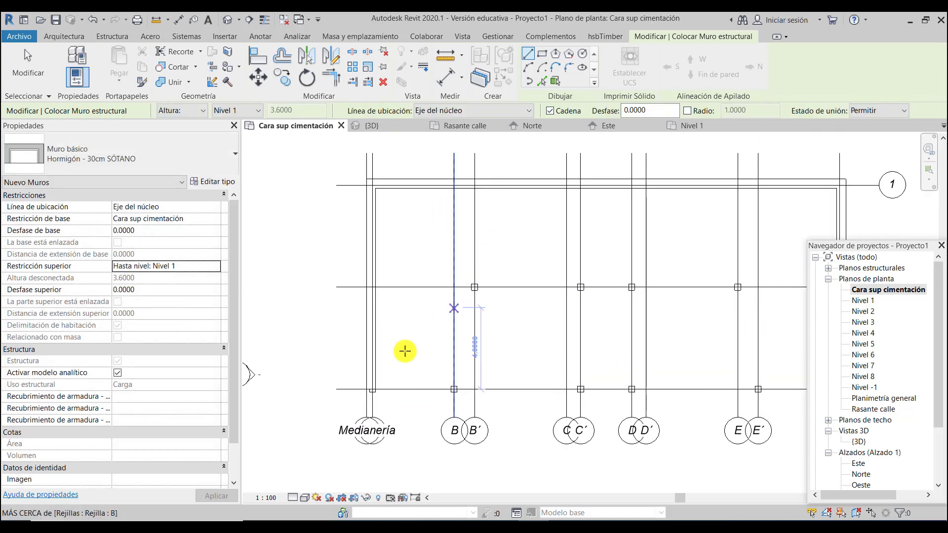
scroll(363, 383, "down", 2)
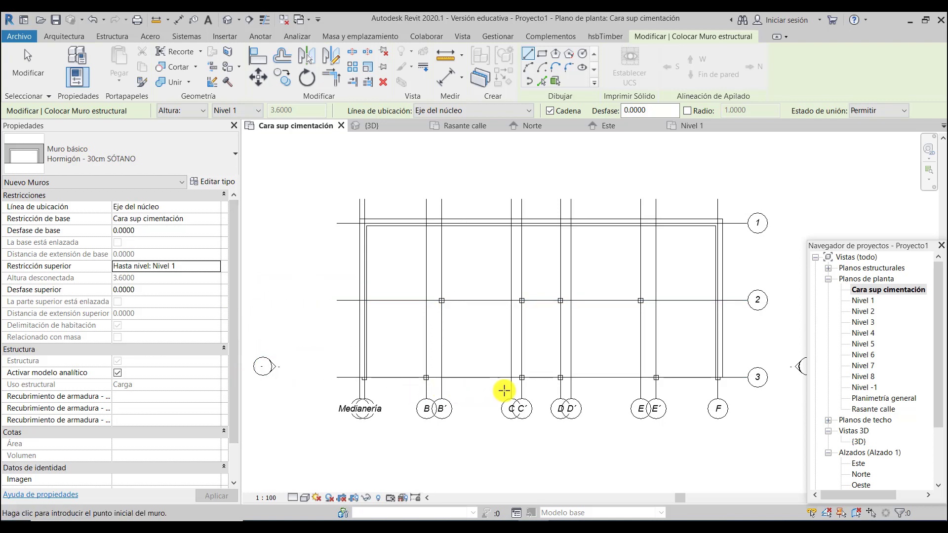
scroll(445, 387, "up", 5)
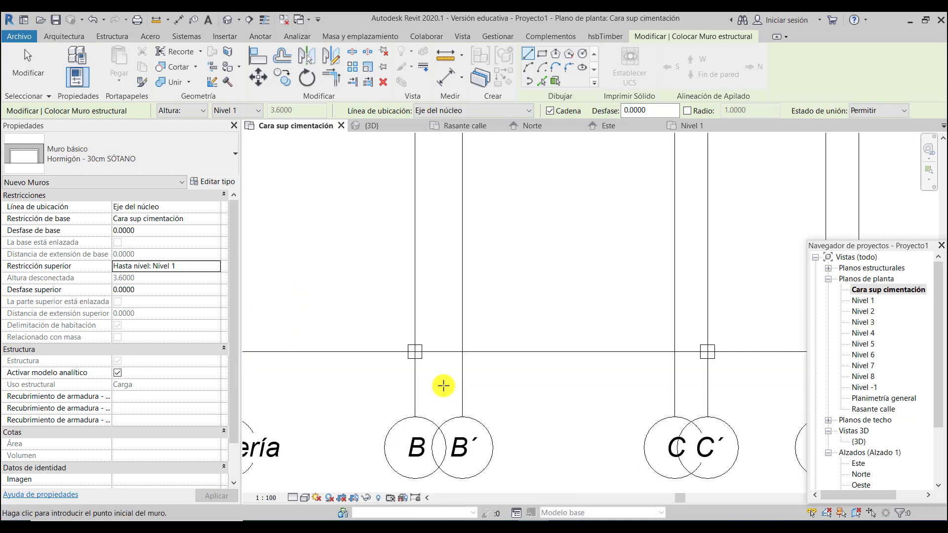
left_click(415, 353)
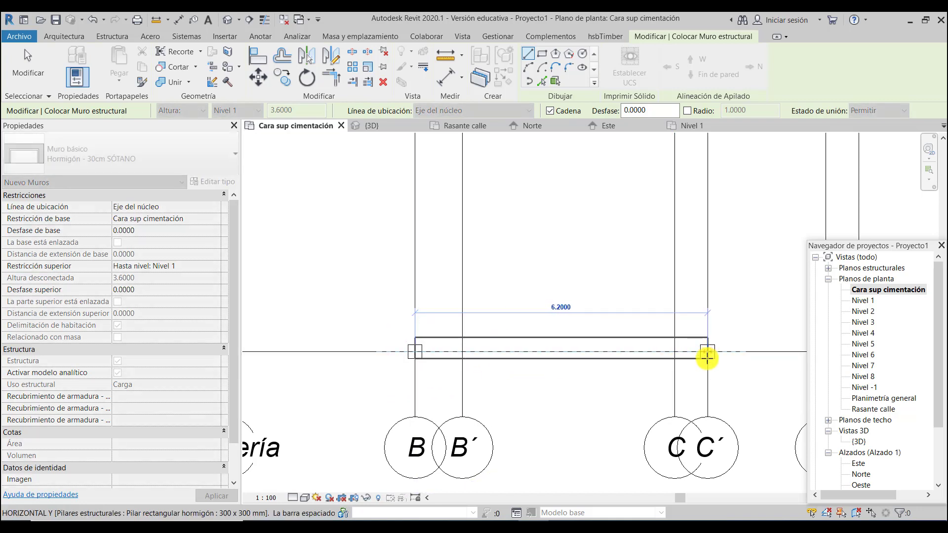
left_click(707, 356)
scroll(548, 363, "up", 2)
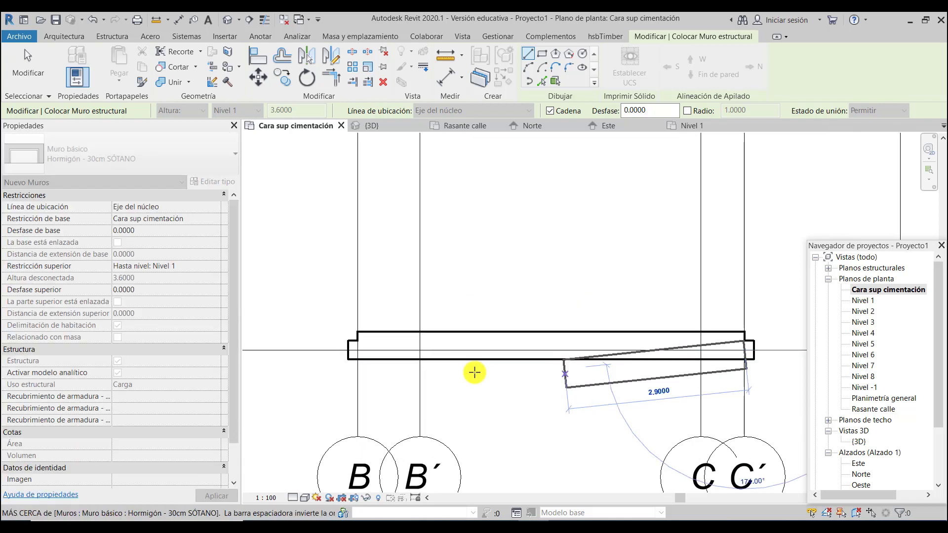
key("Escape")
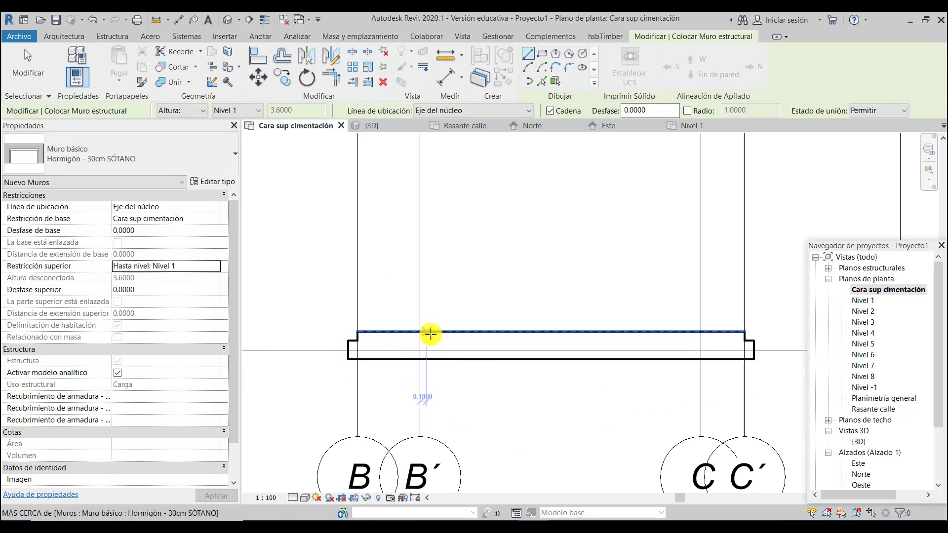
Step: Set the plan view's scale to 1:50 and its detail level to Alto
left_click(278, 497)
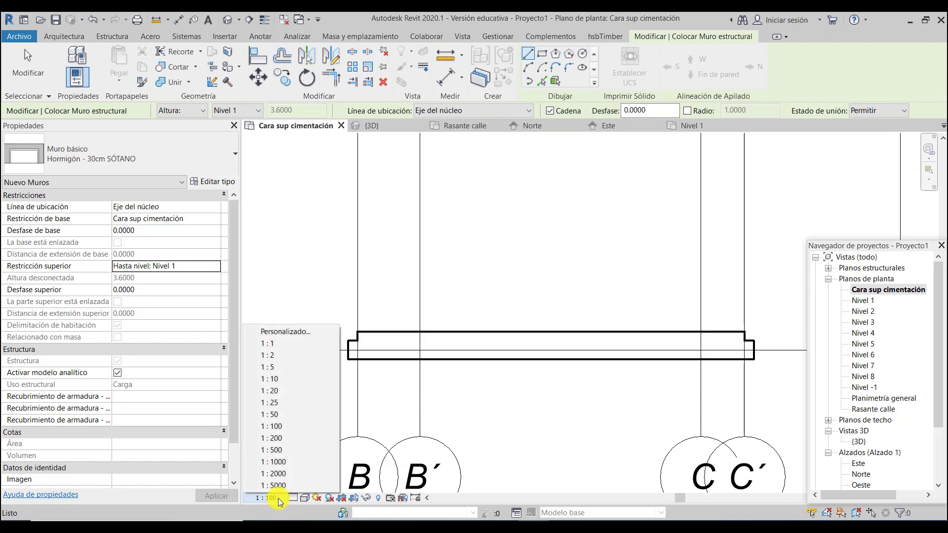
left_click(280, 414)
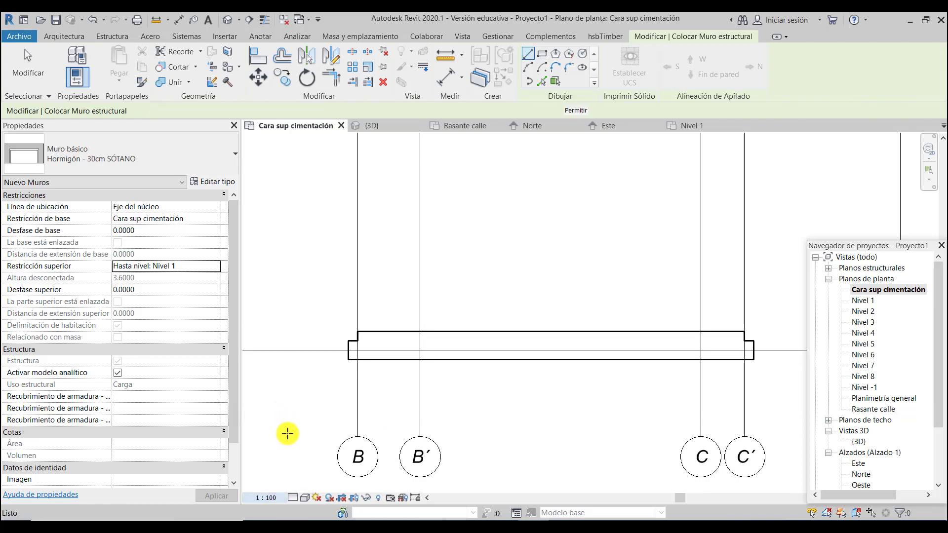
left_click(293, 497)
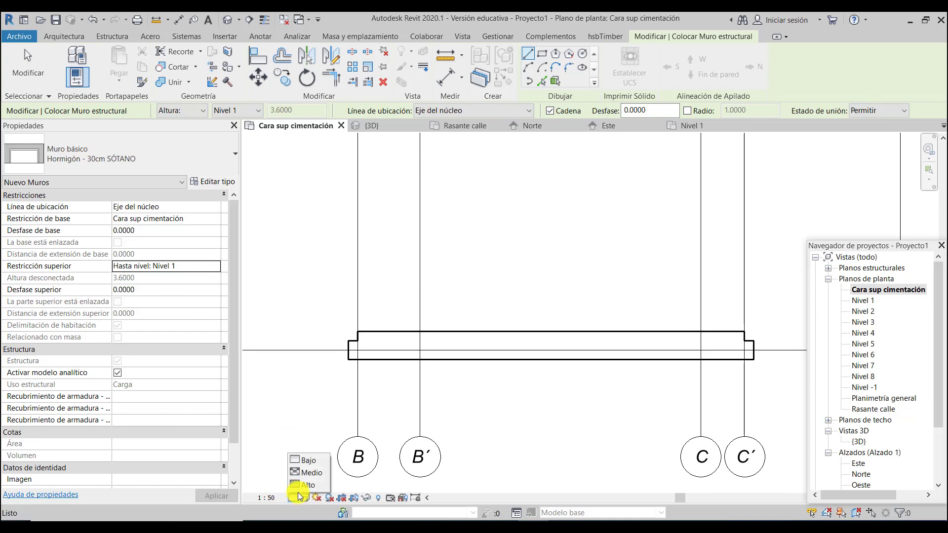
left_click(301, 486)
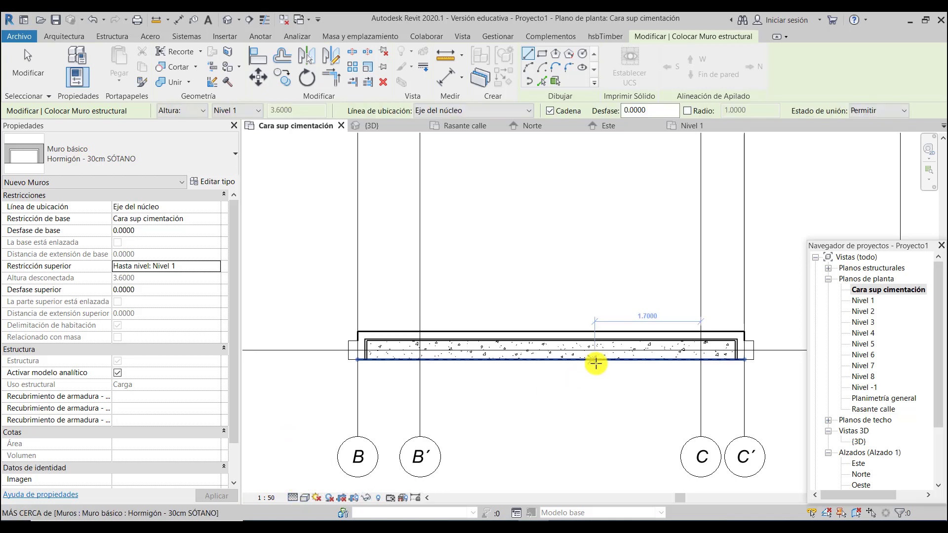
Step: Set the plan view's visual style to Colores coherentes and leave the structural wall command
scroll(622, 351, "up", 1)
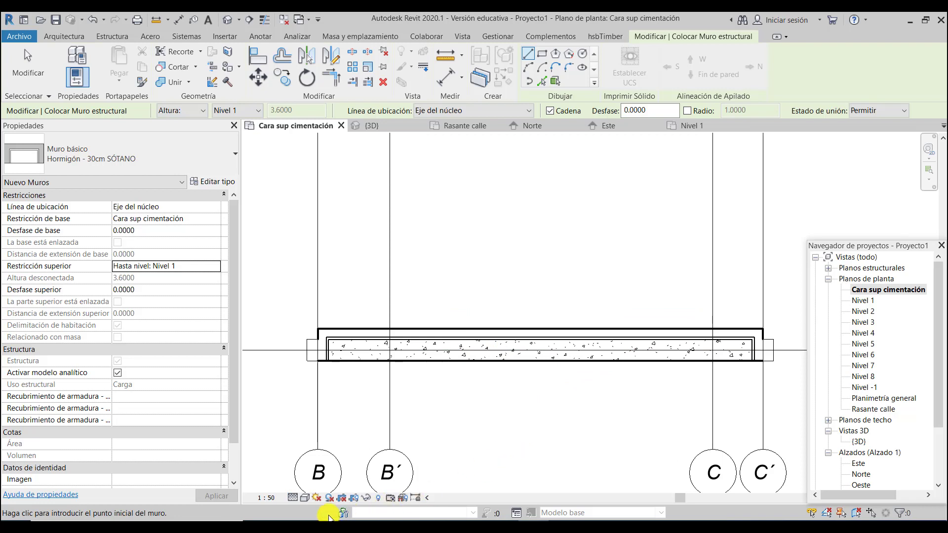
left_click(304, 498)
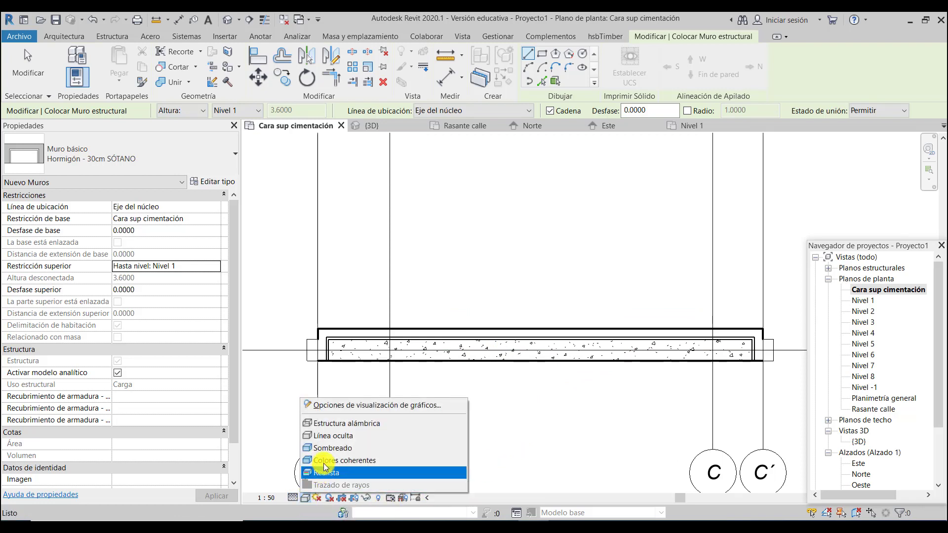
left_click(342, 461)
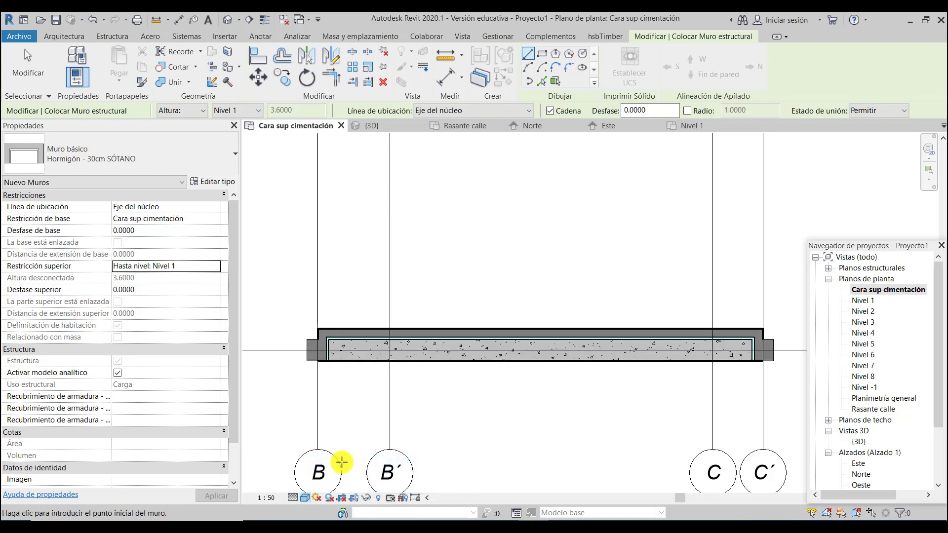
scroll(554, 386, "up", 1)
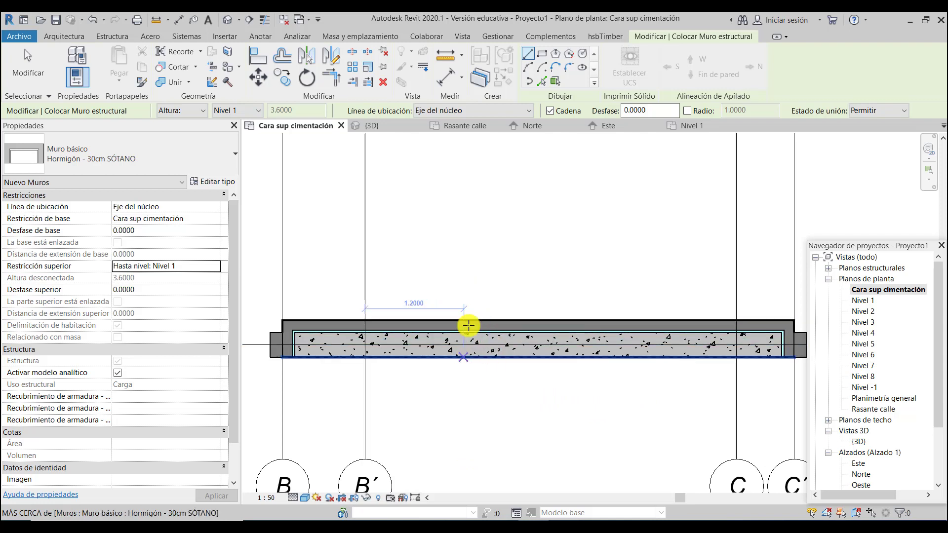
scroll(637, 346, "down", 4)
scroll(637, 346, "down", 2)
scroll(373, 326, "up", 5)
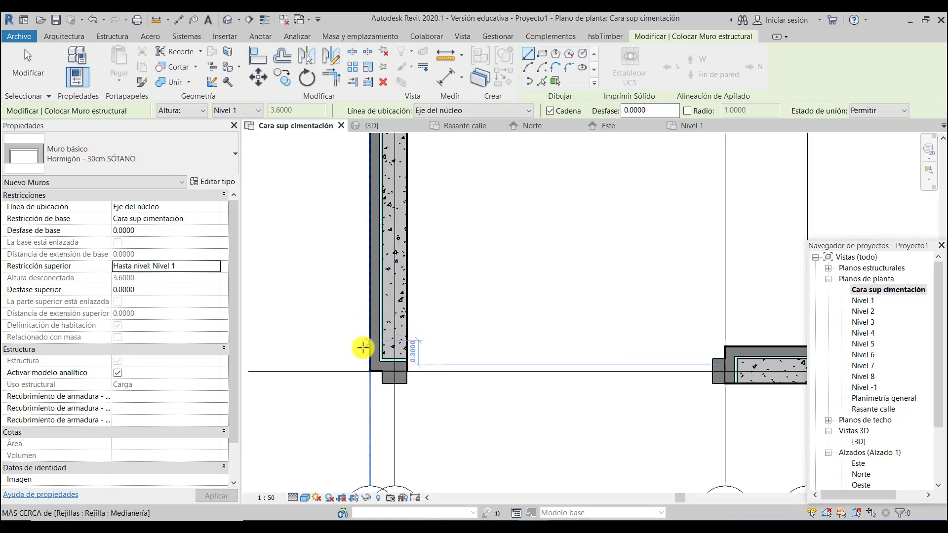
scroll(320, 335, "down", 5)
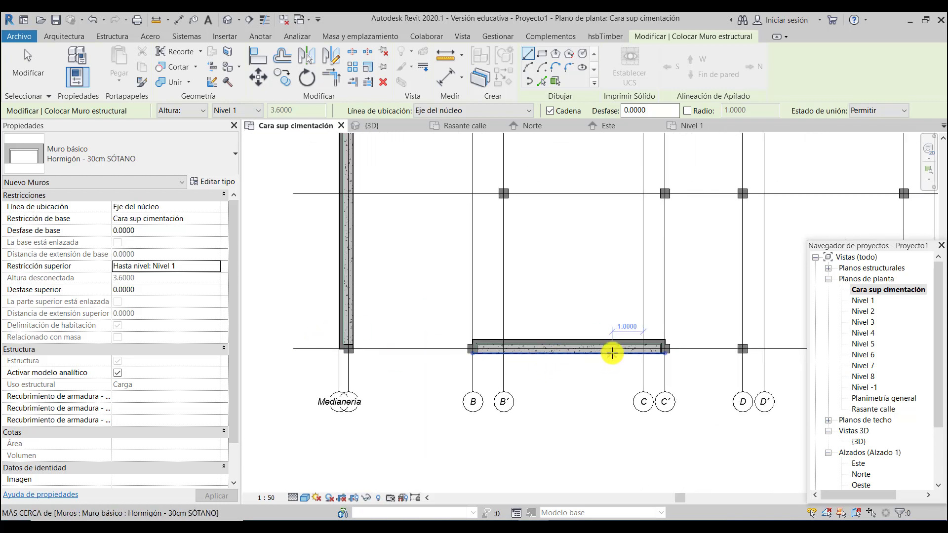
key("Escape")
key("Escape")
Step: Flip the orientation of the separate basement wall on grid 3 between grids B and C´
scroll(511, 346, "up", 2)
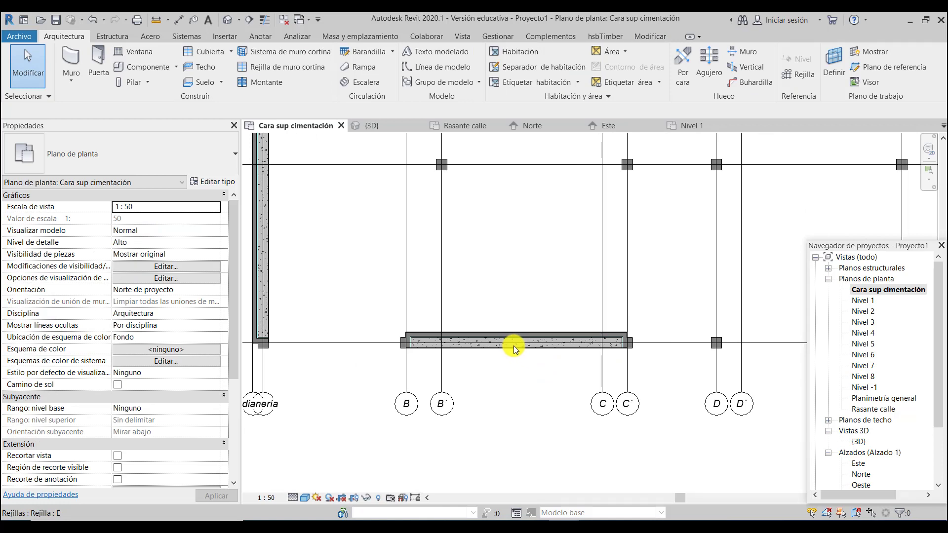
left_click(27, 74)
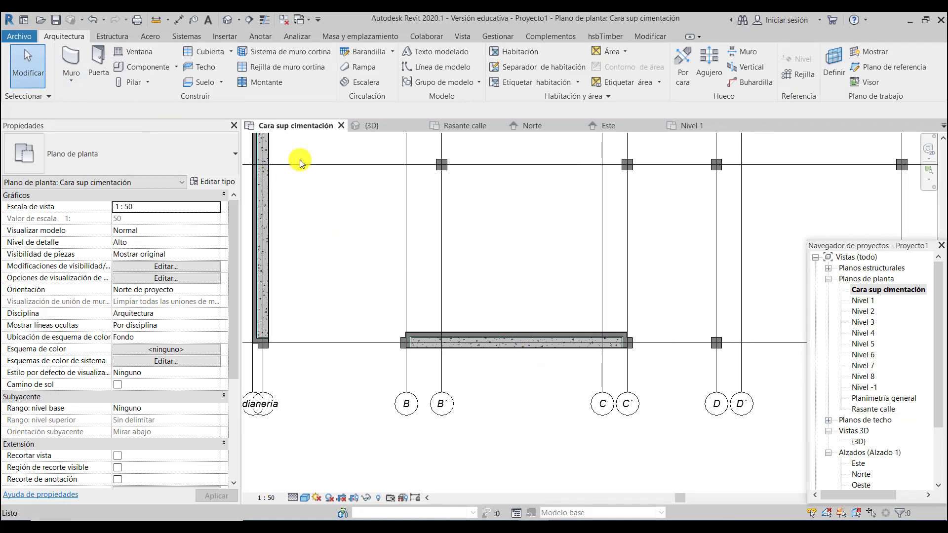
left_click(504, 342)
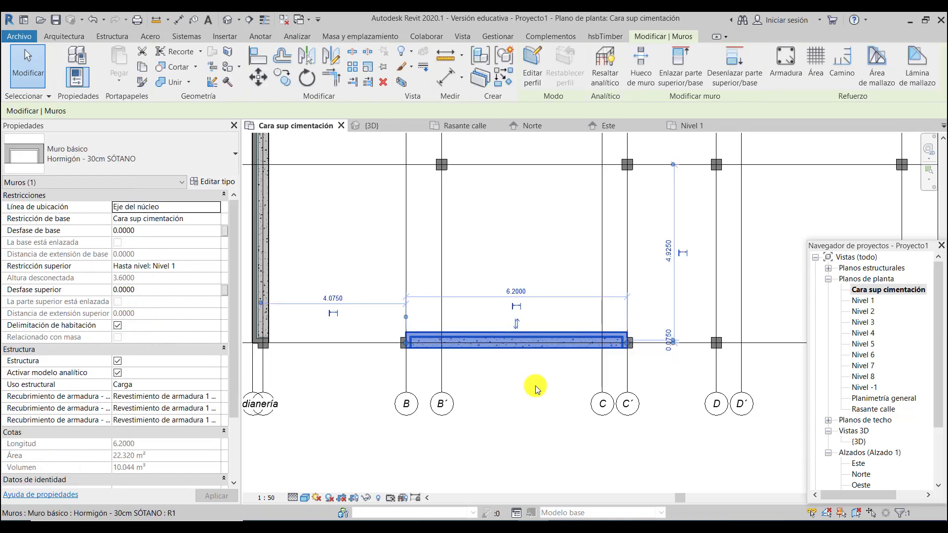
scroll(513, 362, "up", 2)
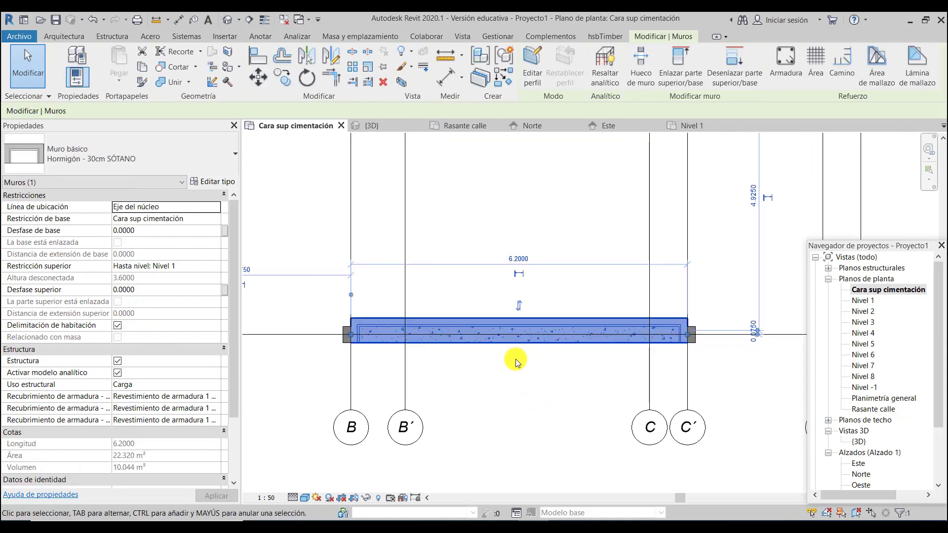
left_click(519, 306)
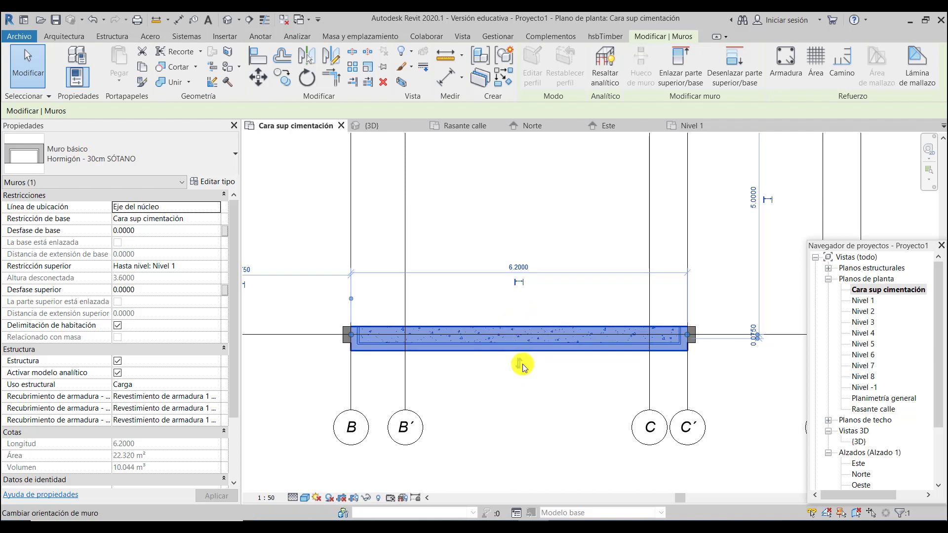
left_click(499, 430)
Step: Delete the separate basement wall on grid 3 between the columns on grids B and C´
left_click(504, 345)
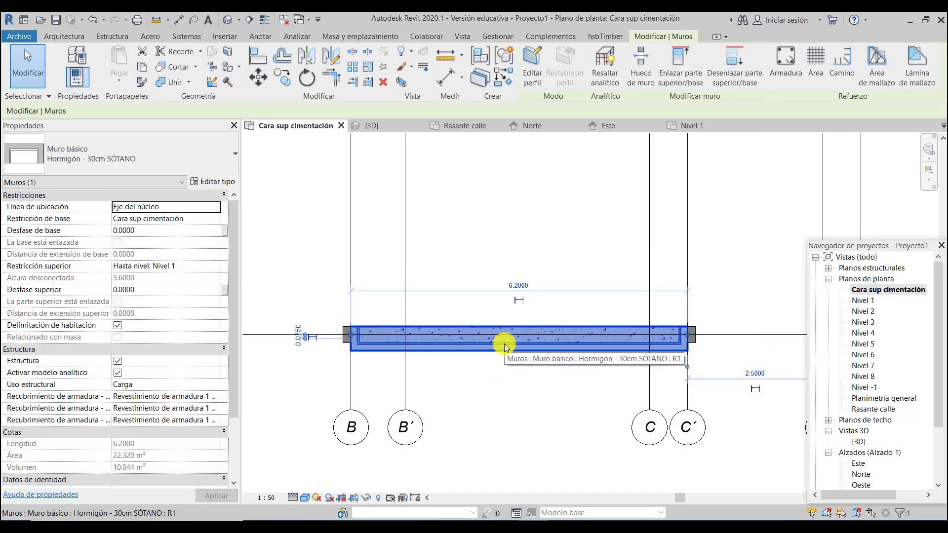
key("Delete")
scroll(459, 361, "down", 4)
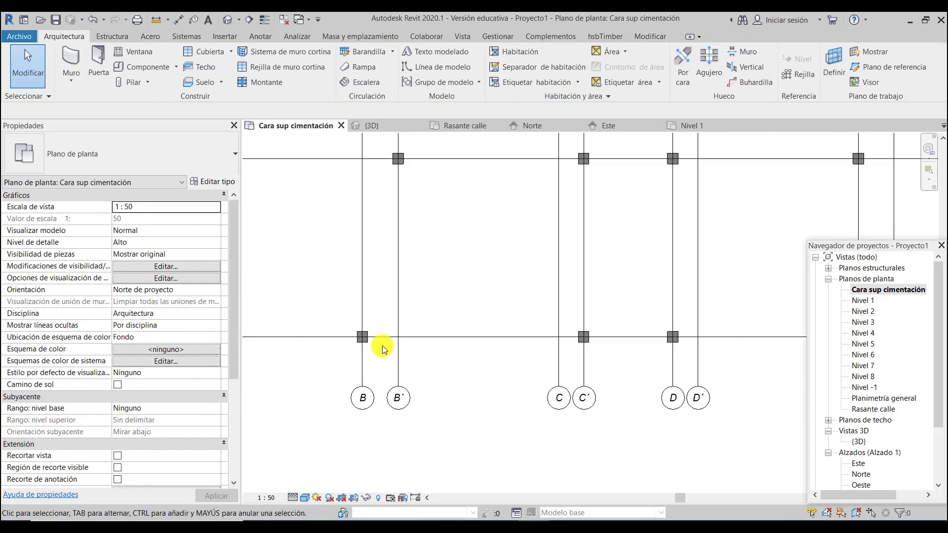
scroll(467, 356, "down", 2)
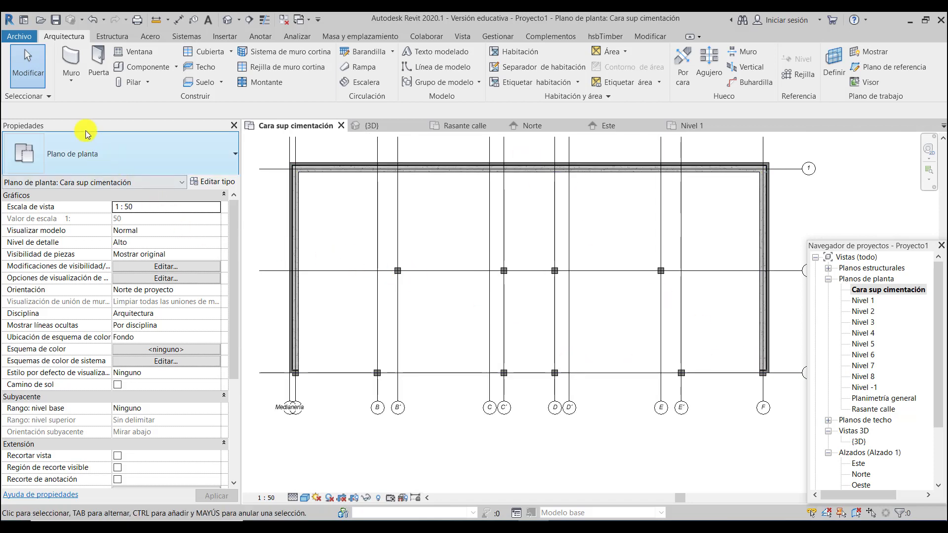
Step: Draw a structural Hormigón - 30cm SÓTANO wall along grid 3 from the wall end on grid F to the one on grid A, and end the chain
left_click(71, 88)
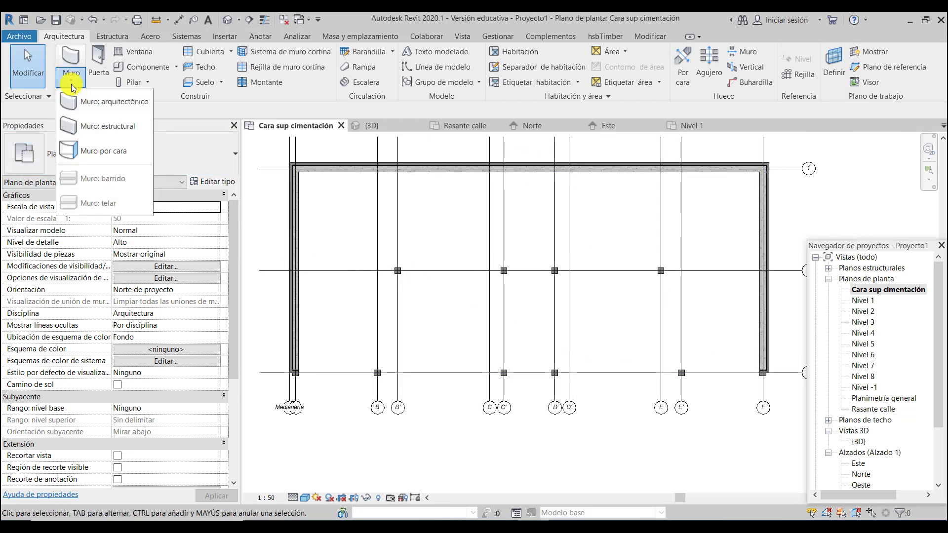
left_click(83, 129)
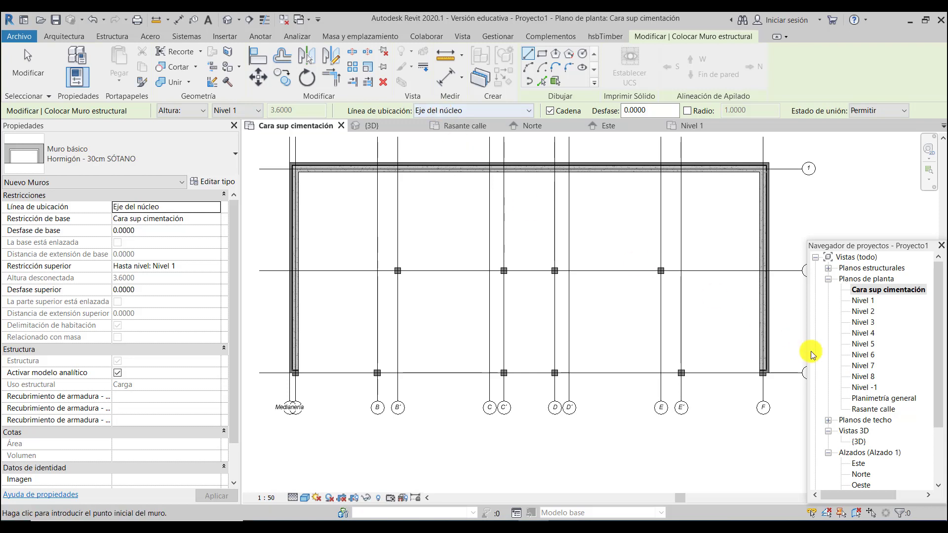
scroll(775, 383, "up", 7)
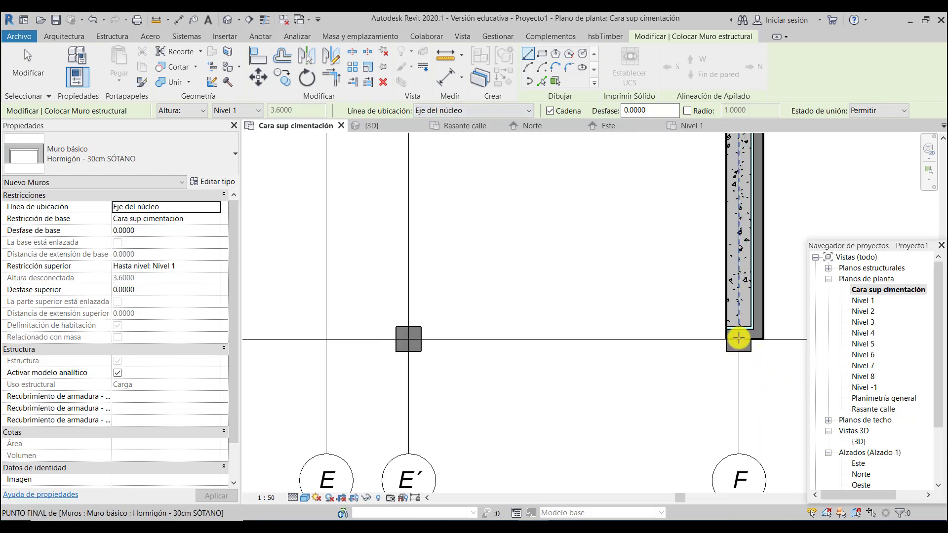
left_click(737, 337)
scroll(761, 349, "down", 7)
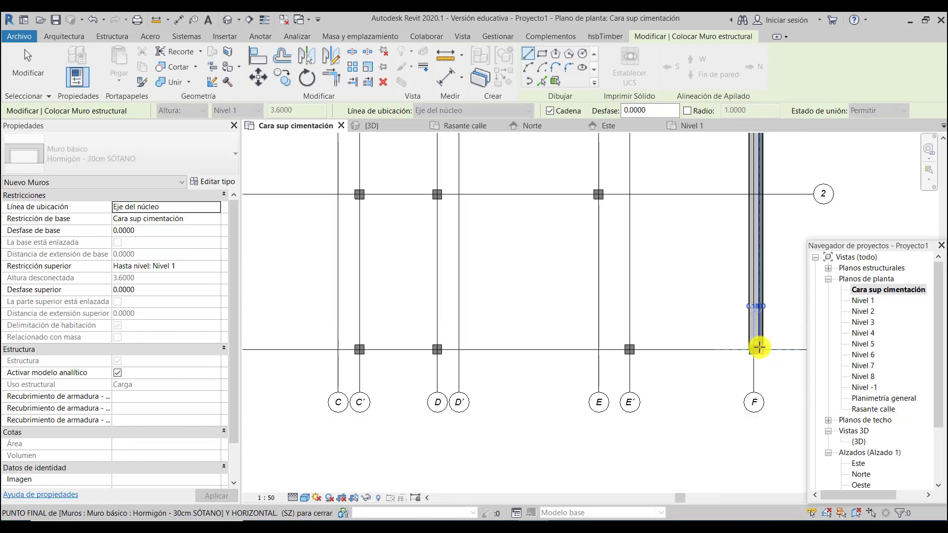
scroll(614, 360, "down", 5)
scroll(377, 349, "up", 7)
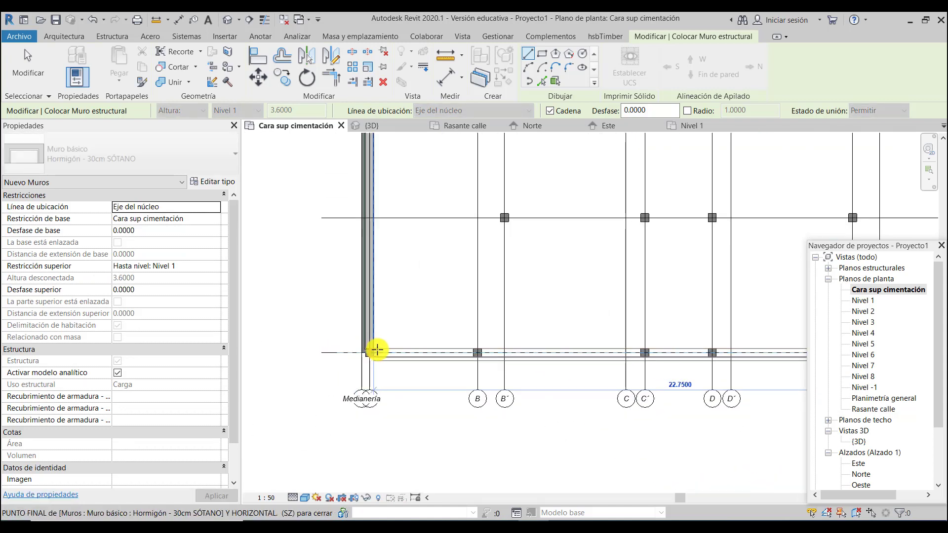
scroll(370, 348, "up", 2)
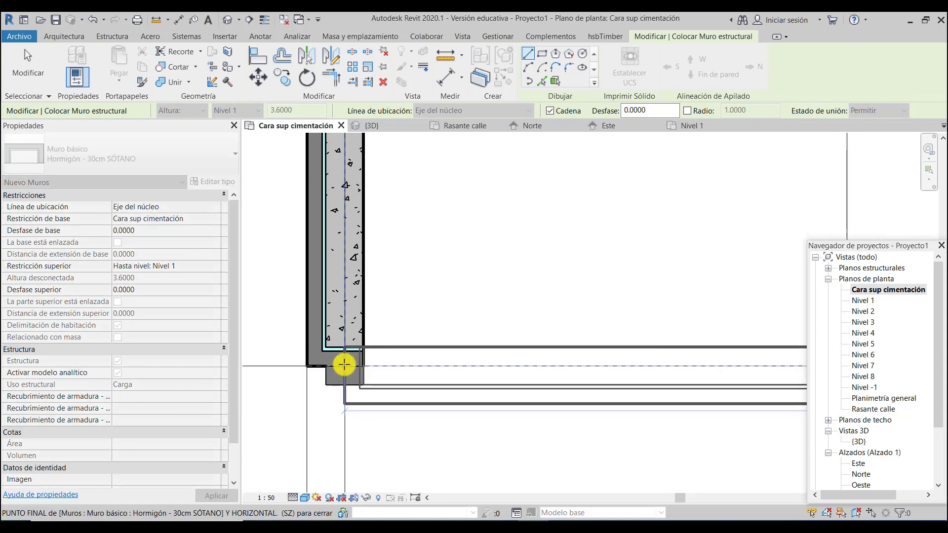
left_click(344, 366)
scroll(349, 373, "down", 1)
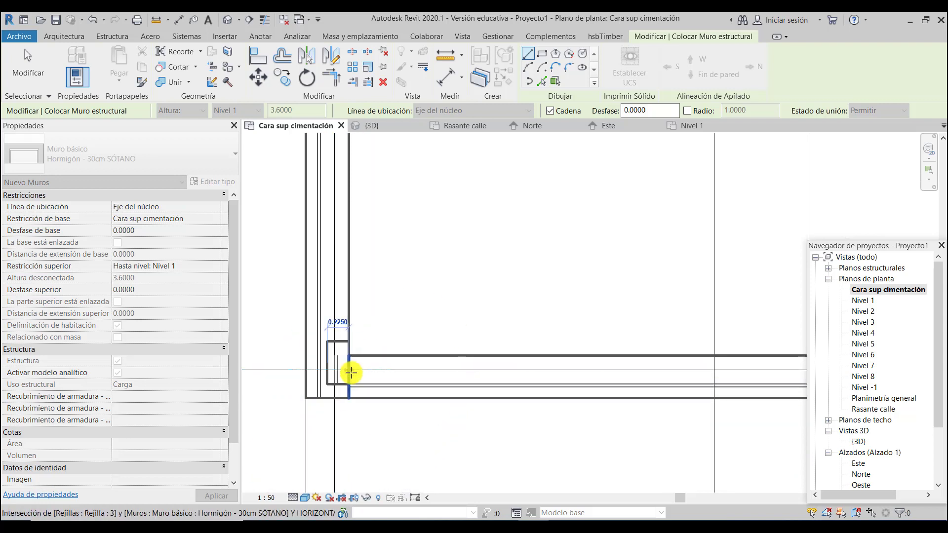
scroll(350, 373, "down", 2)
key("Escape")
scroll(317, 332, "down", 4)
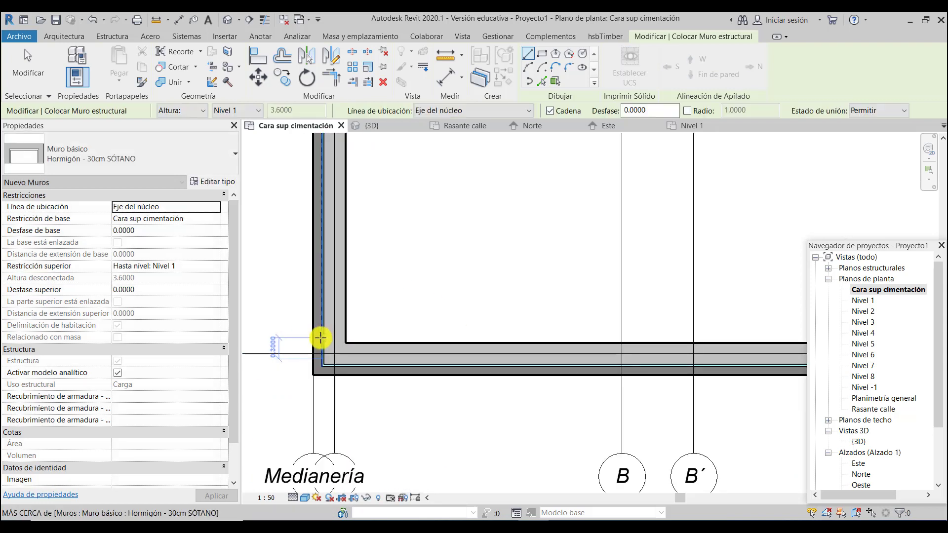
Step: Inspect the basement wall corners and edges against grids 2, 3 and F in the Cara sup cimentación plan
scroll(381, 370, "down", 3)
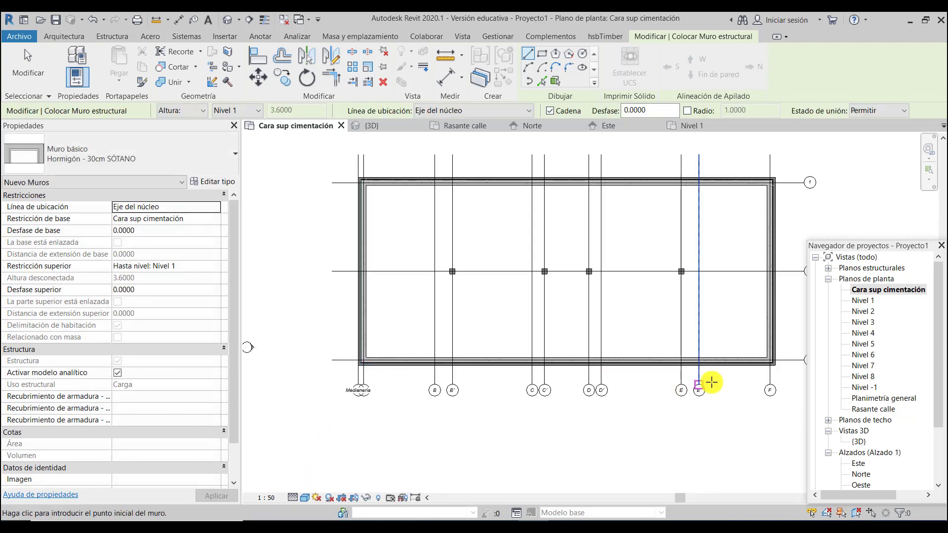
scroll(781, 362, "up", 3)
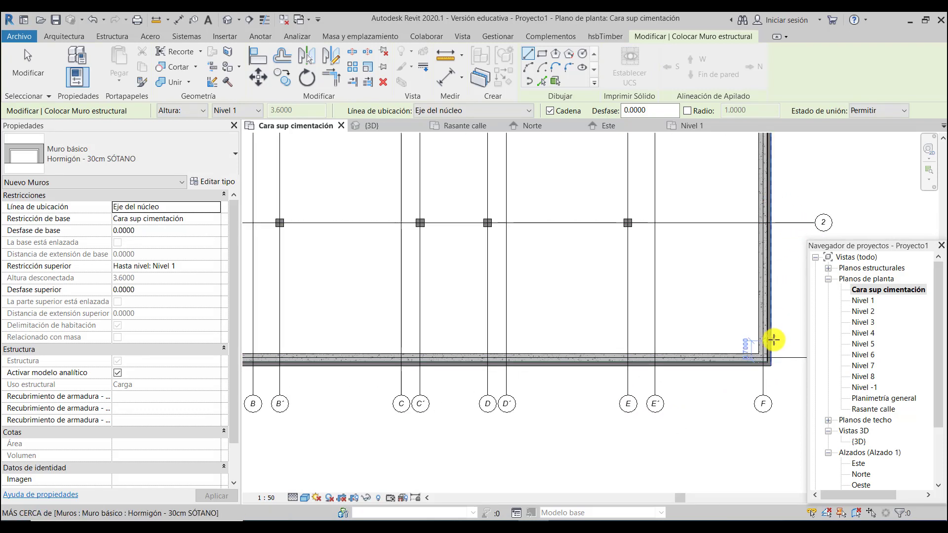
scroll(775, 361, "up", 3)
scroll(774, 357, "up", 2)
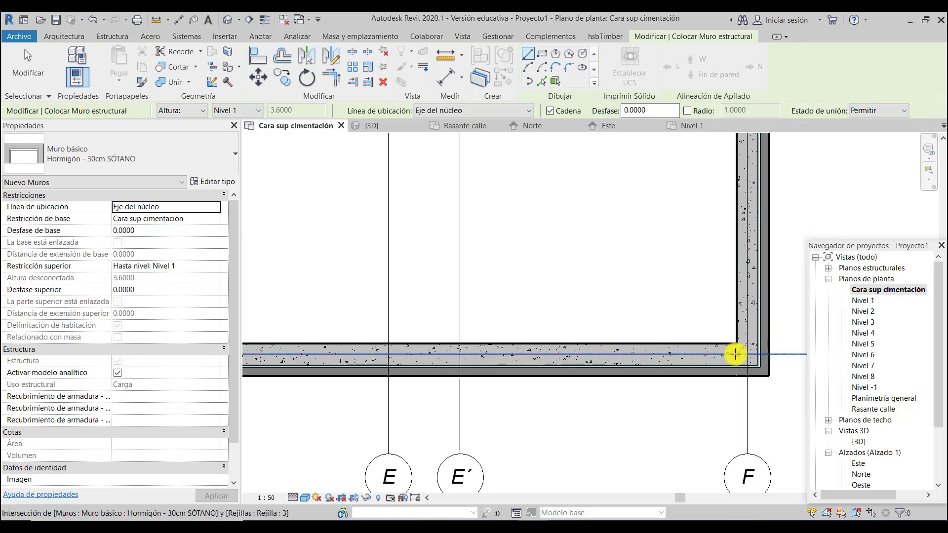
left_click(744, 354)
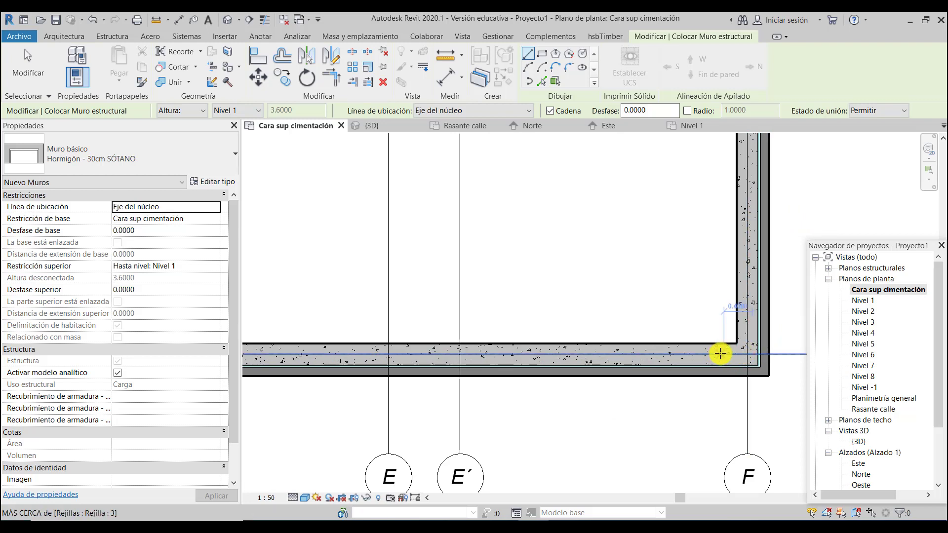
scroll(715, 361, "down", 2)
scroll(715, 361, "down", 4)
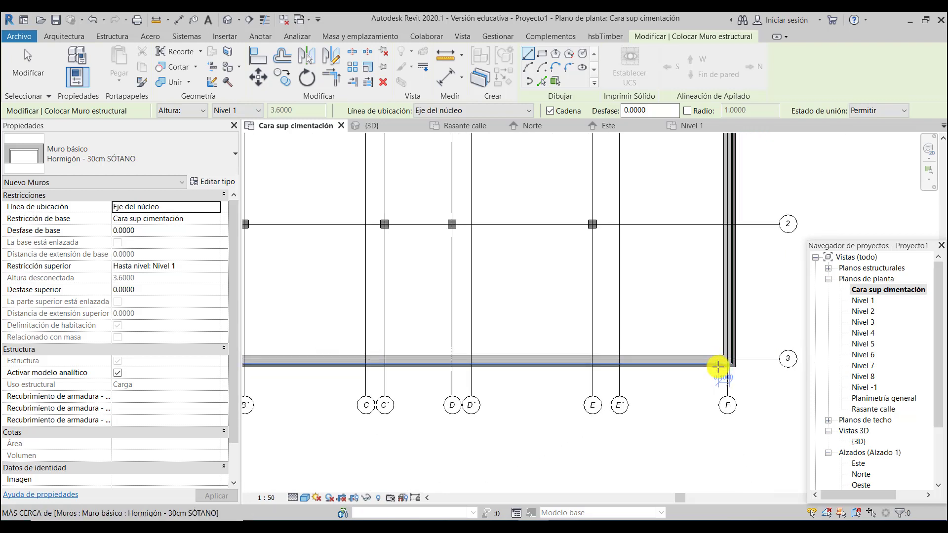
key("Escape")
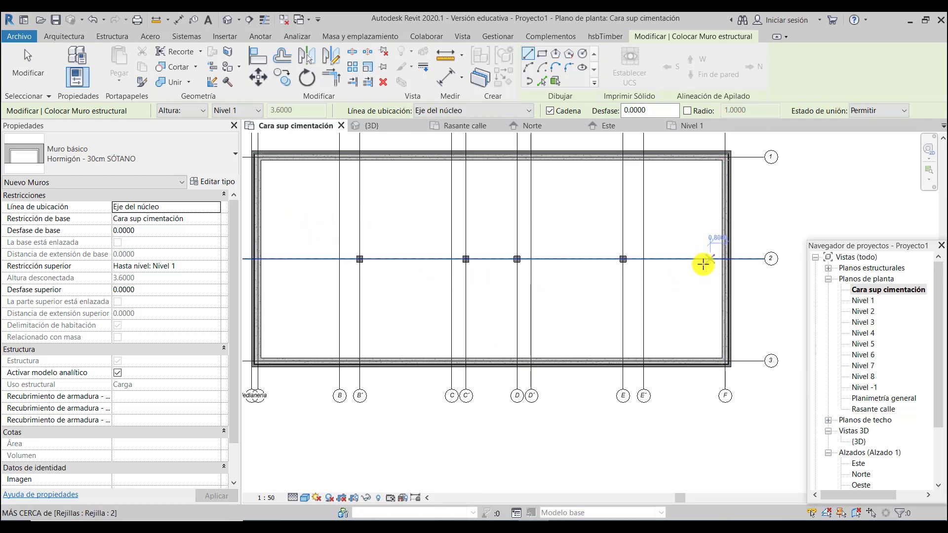
scroll(724, 258, "up", 2)
left_click(731, 254)
scroll(688, 315, "down", 2)
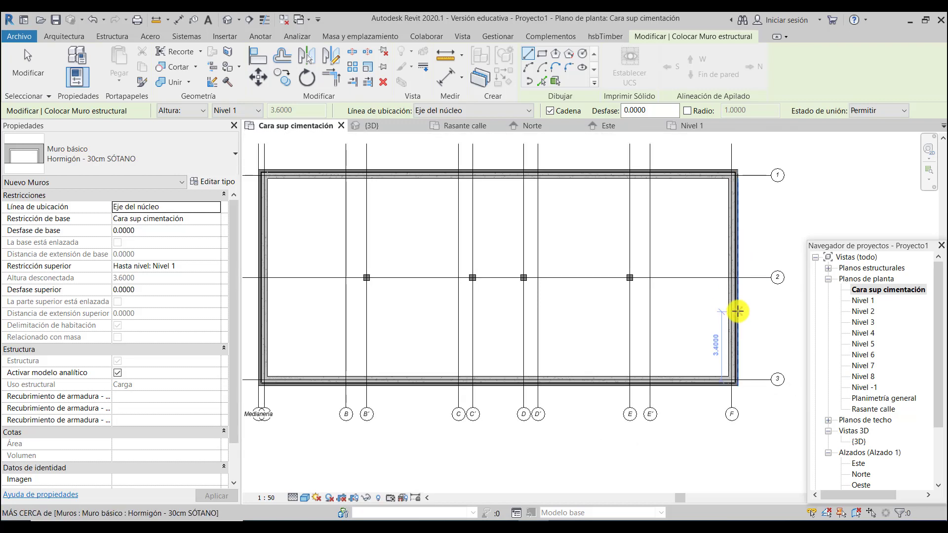
scroll(738, 311, "down", 1)
key("Escape")
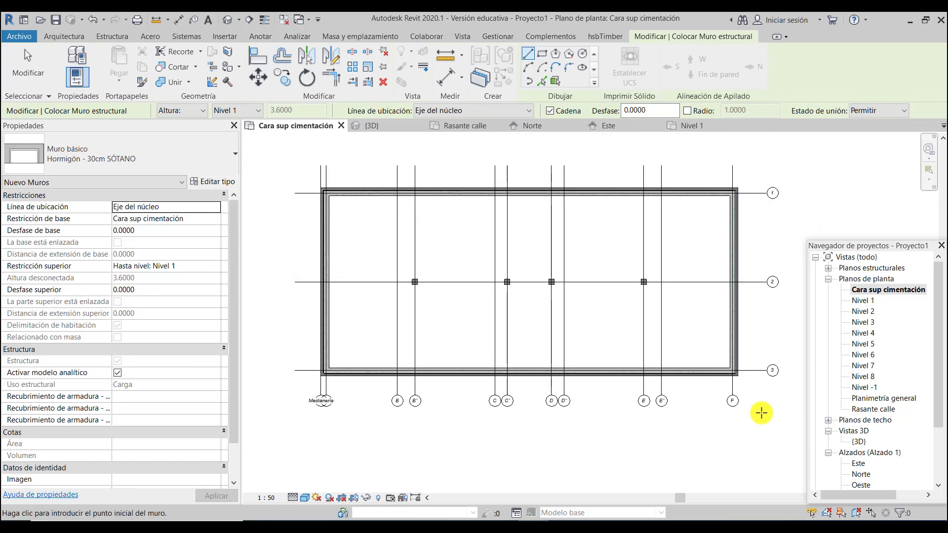
scroll(614, 340, "down", 1)
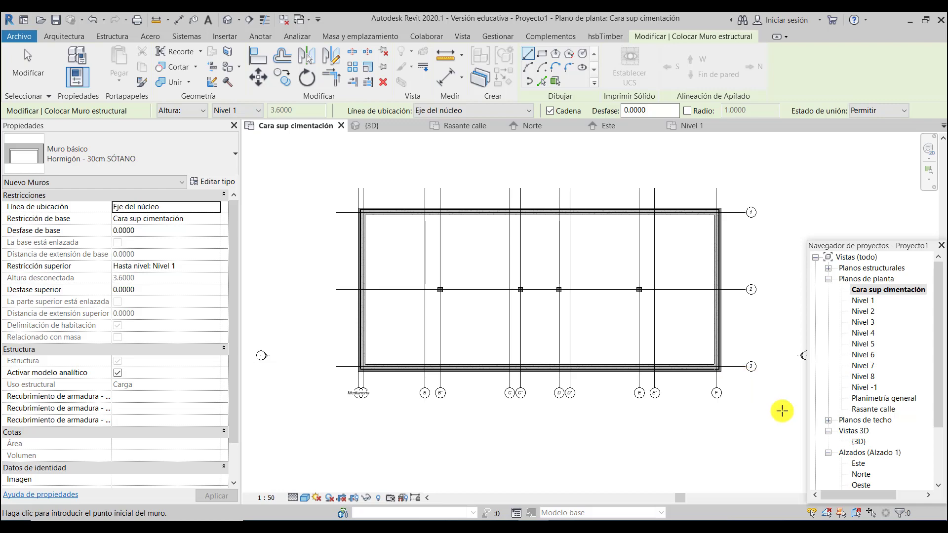
Step: Open the {3D} view and examine how the structural columns meet the basement walls at the corners
double_click(859, 442)
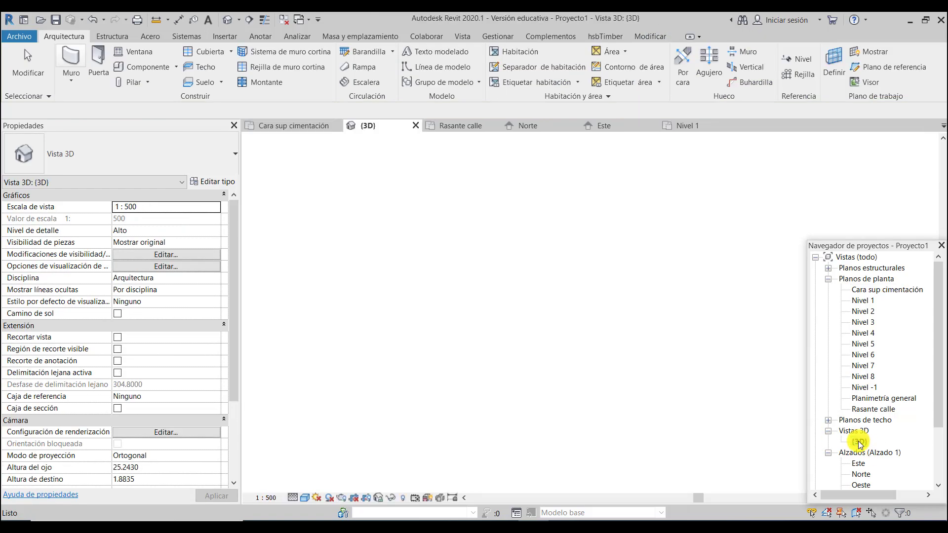
scroll(465, 421, "up", 4)
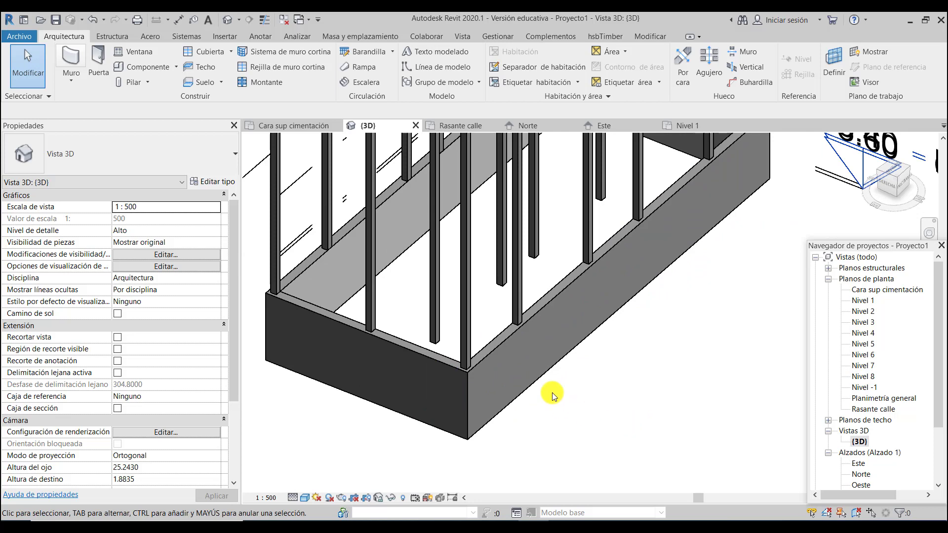
scroll(472, 372, "up", 3)
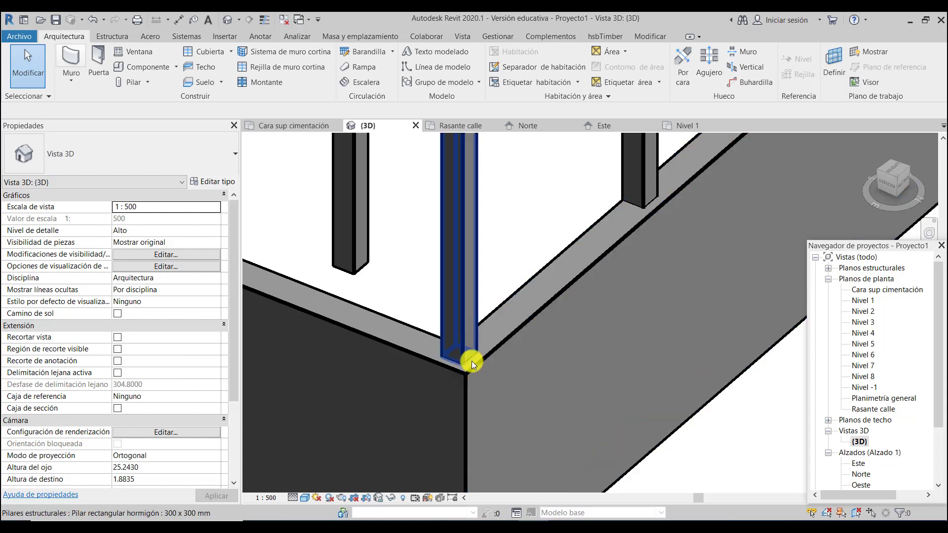
scroll(482, 380, "down", 4)
scroll(479, 388, "down", 2)
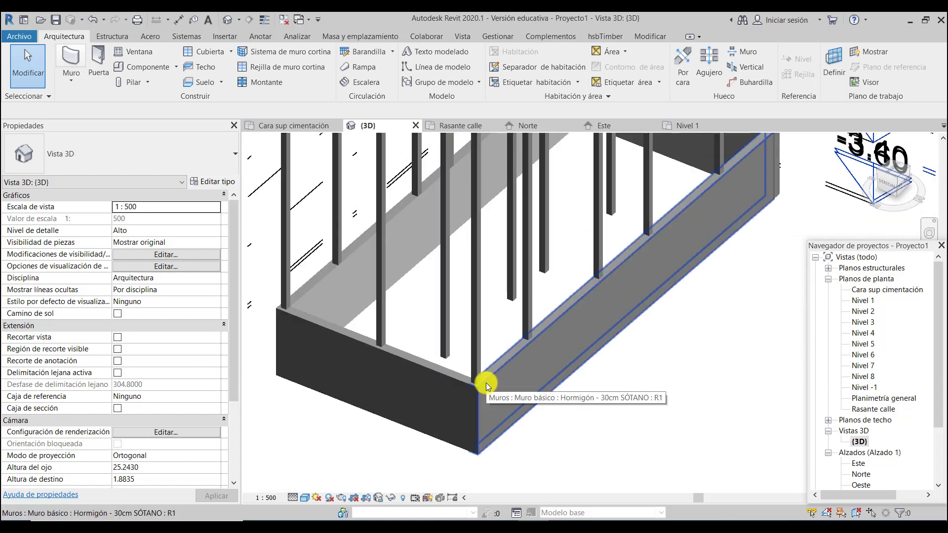
left_click_drag(868, 200, 503, 431)
scroll(503, 431, "down", 3)
scroll(474, 272, "up", 3)
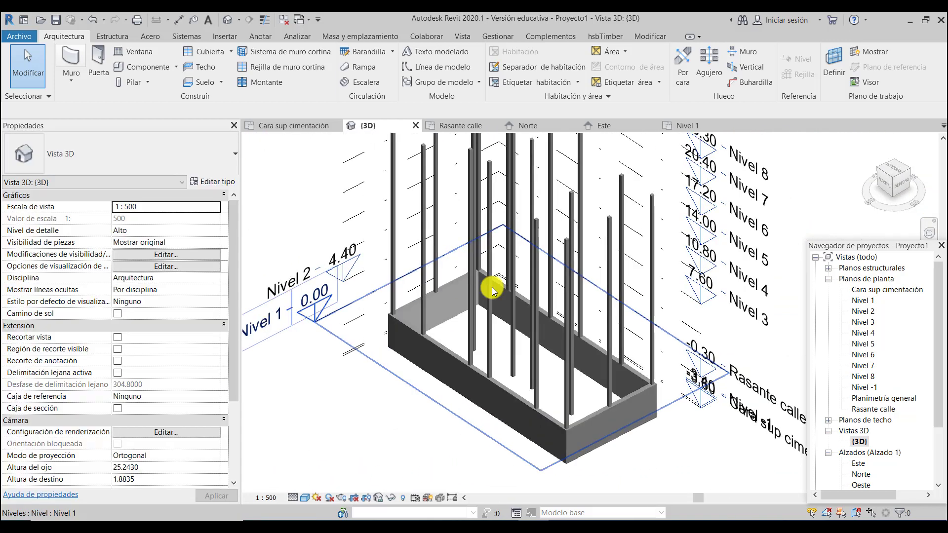
left_click_drag(897, 211, 891, 206)
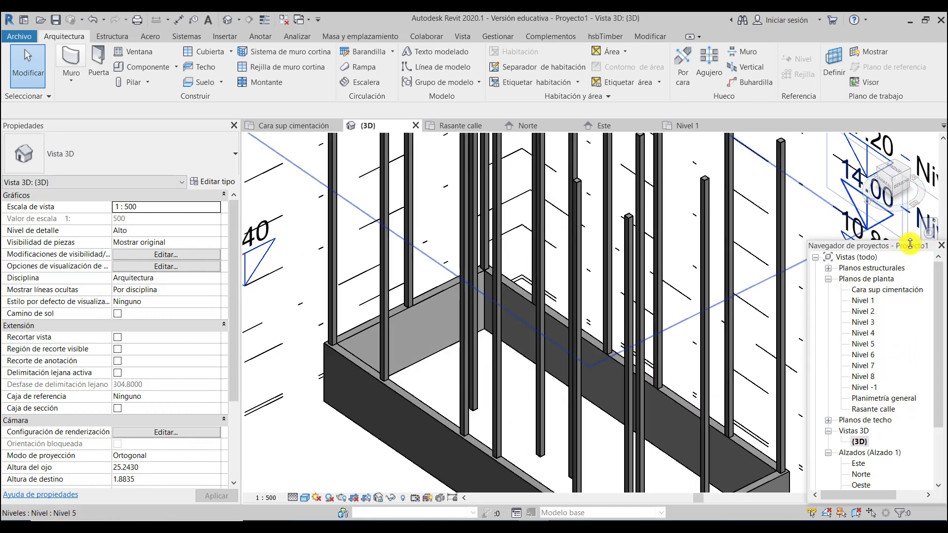
Step: Move the project browser clear of the navigation tools and magnify the inner corner of the basement walls with a region zoom
left_click_drag(896, 248, 898, 279)
left_click(930, 256)
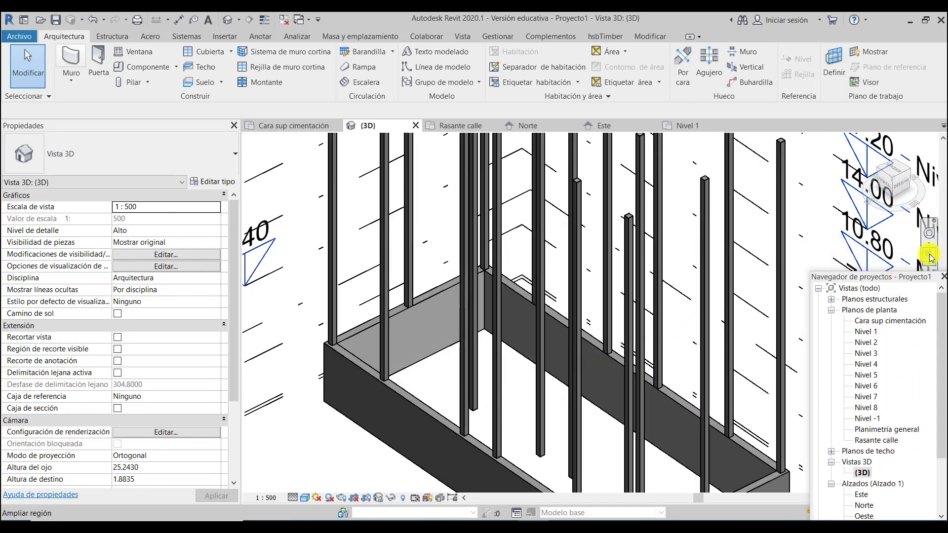
left_click_drag(443, 247, 525, 295)
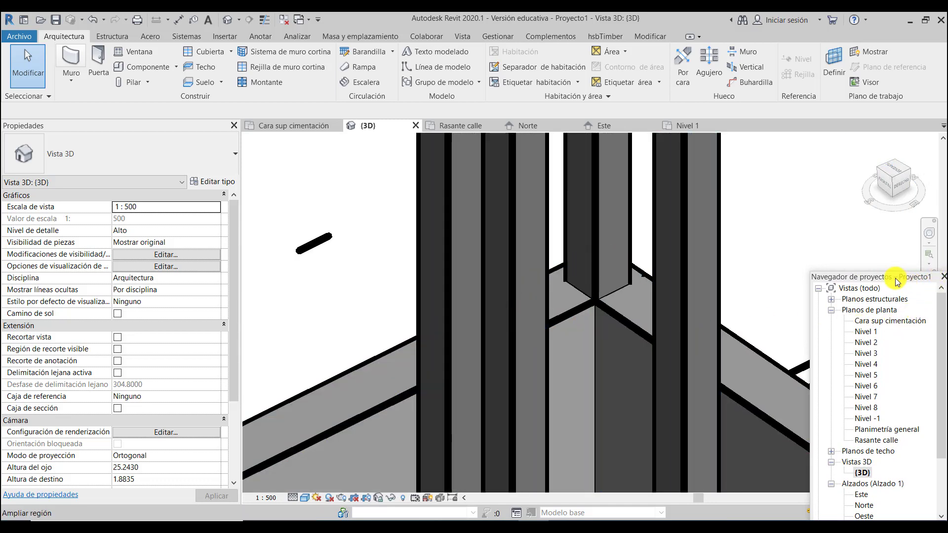
left_click_drag(895, 275, 903, 299)
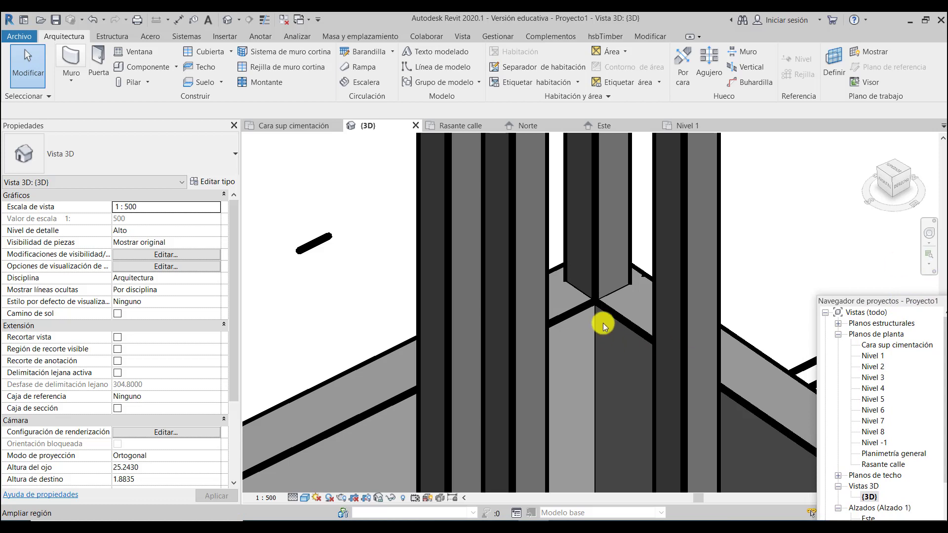
Step: Configure the 3D view's display with scale 1:50, detail level Alto and visual style Colores coherentes
left_click(265, 498)
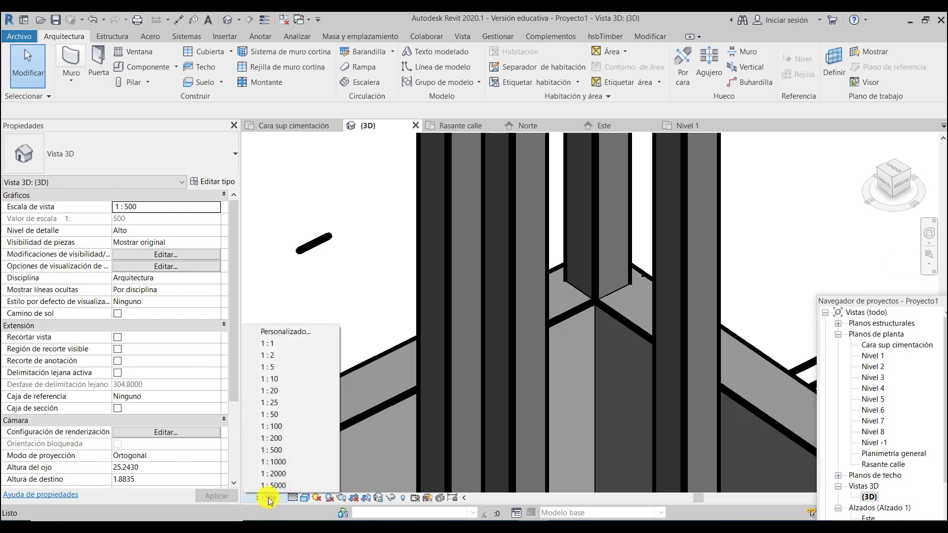
left_click(282, 414)
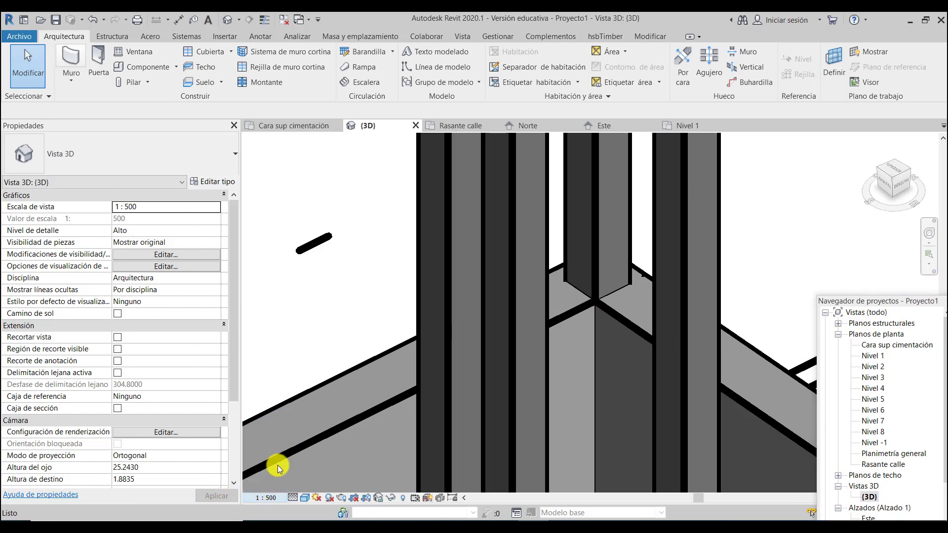
left_click(292, 498)
left_click(303, 487)
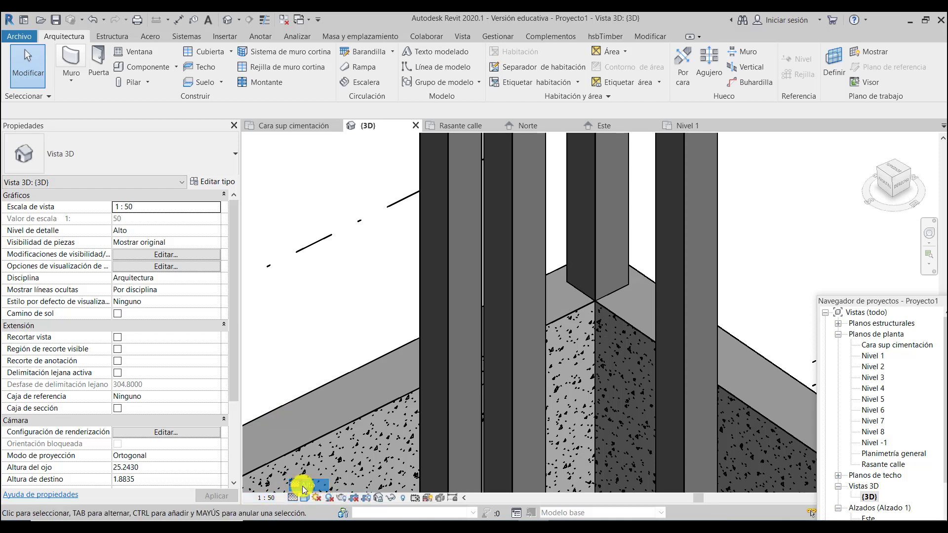
left_click(304, 499)
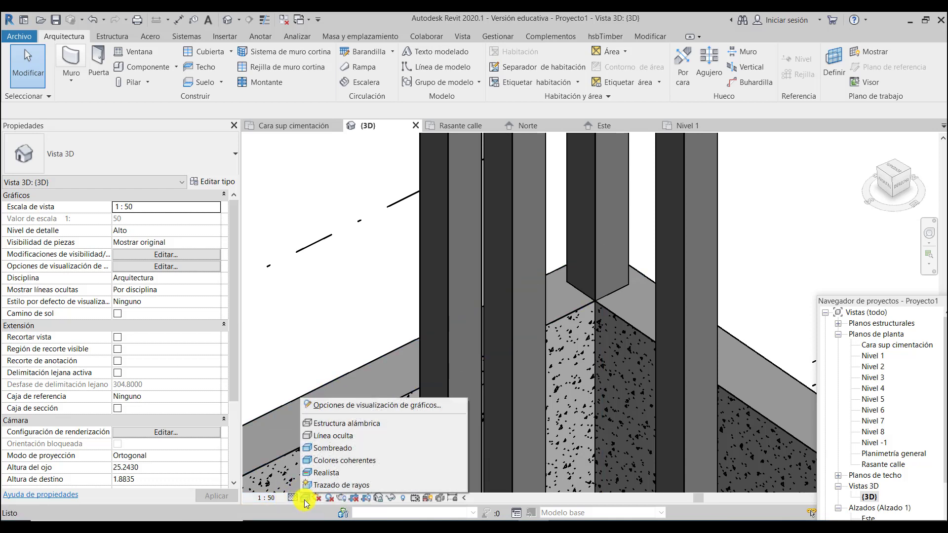
left_click(336, 461)
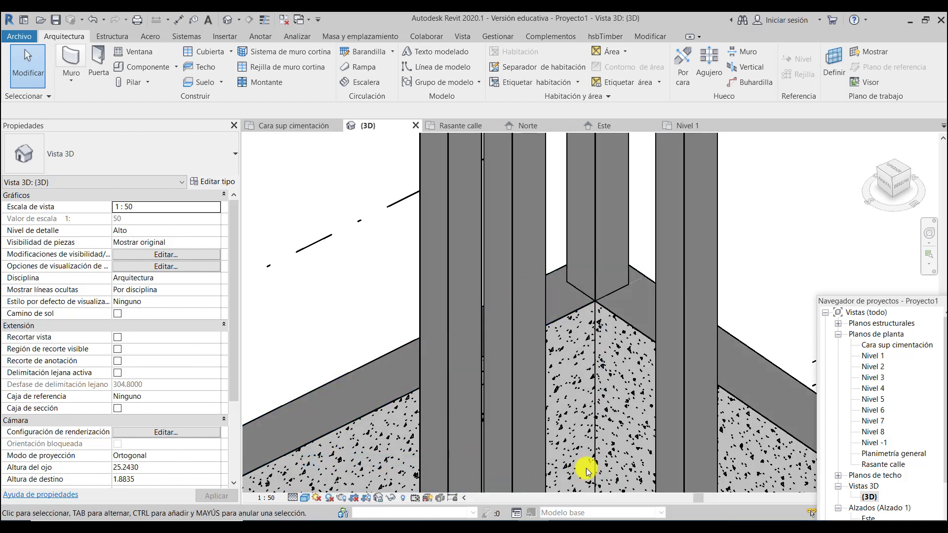
Step: Examine the concrete pattern, corner joints and columns of the basement wall enclosure from several angles in 3D
scroll(655, 314, "up", 2)
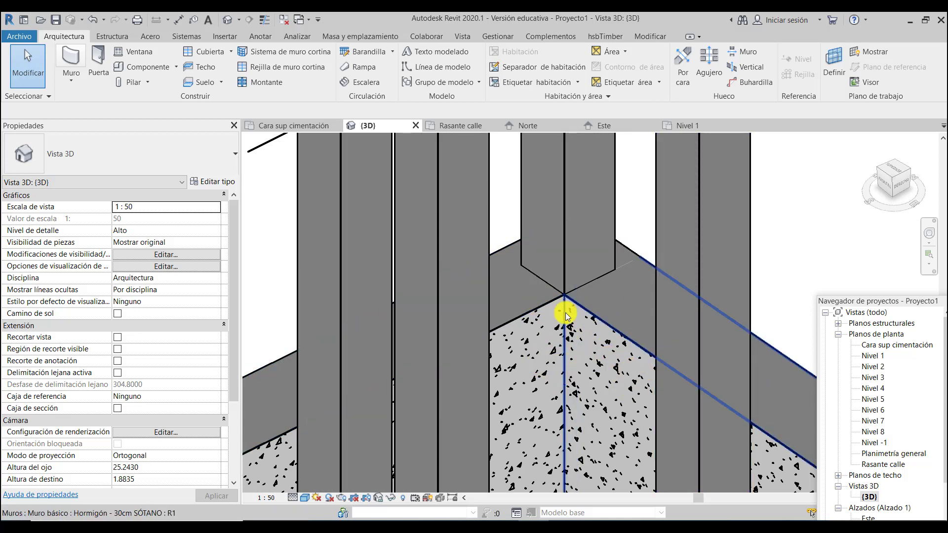
scroll(496, 320, "down", 6)
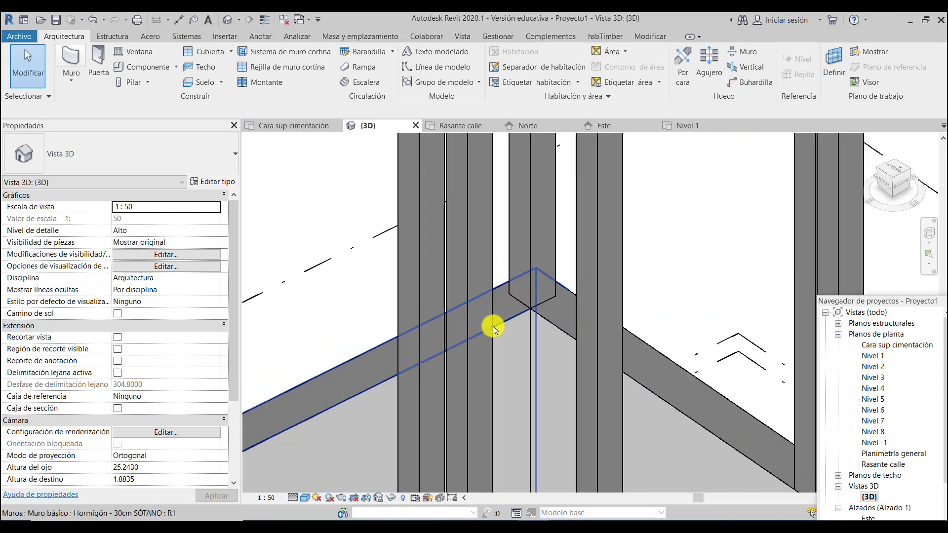
scroll(489, 316, "down", 4)
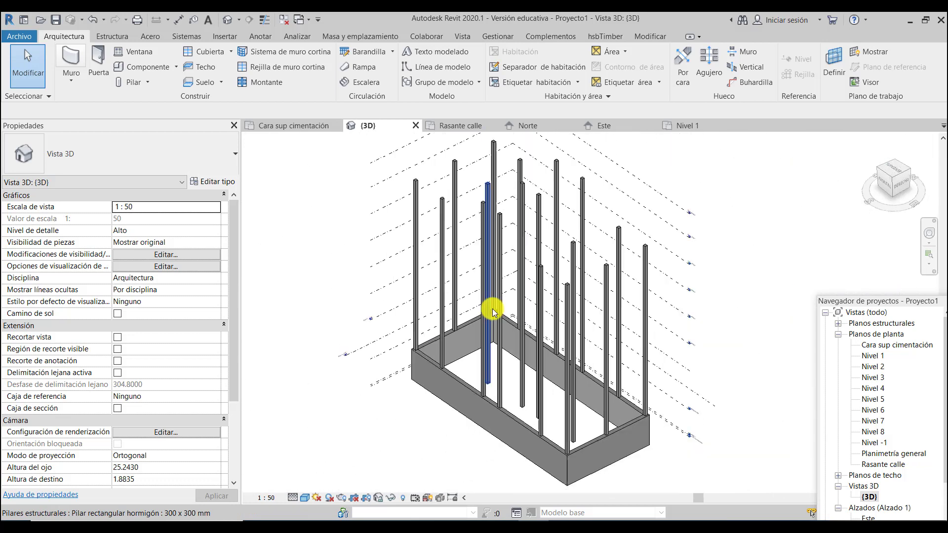
scroll(568, 469, "up", 7)
scroll(564, 470, "up", 3)
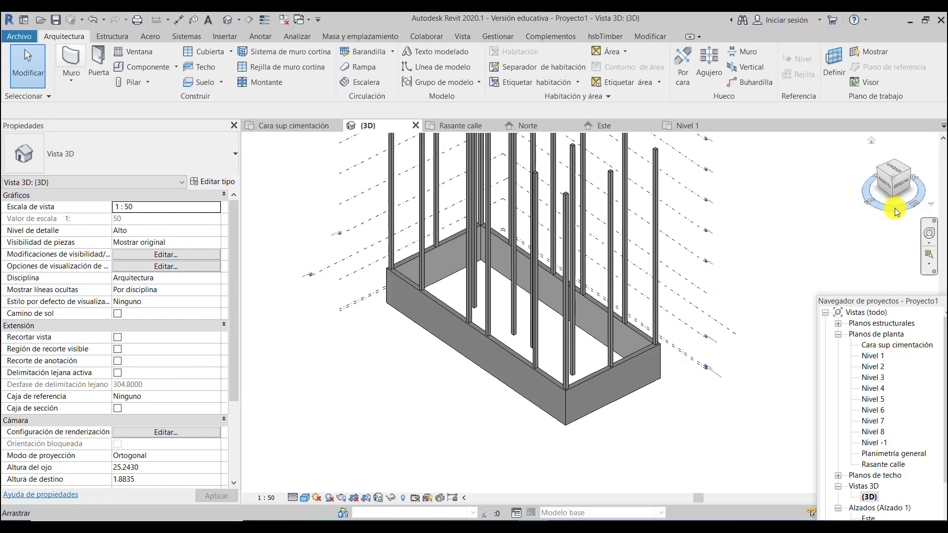
left_click_drag(879, 207, 260, 235)
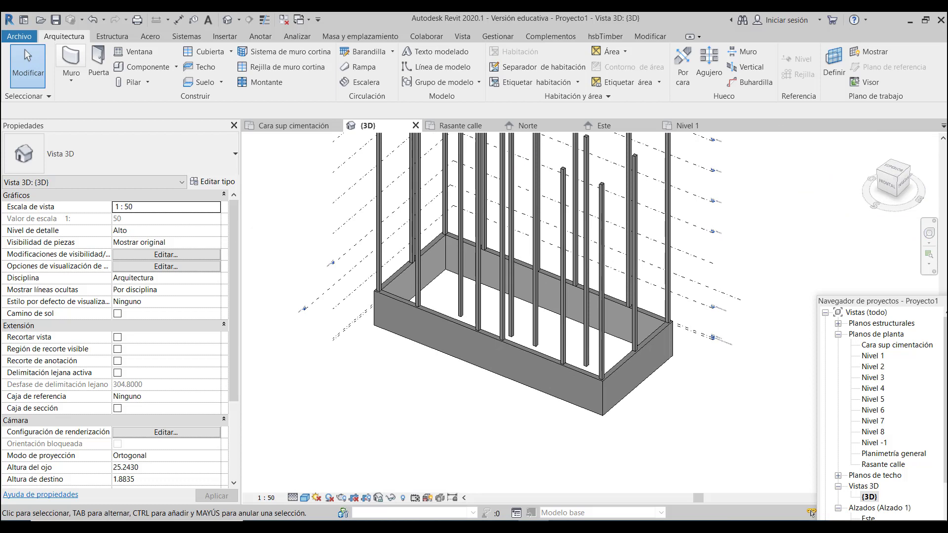
scroll(575, 186, "up", 2)
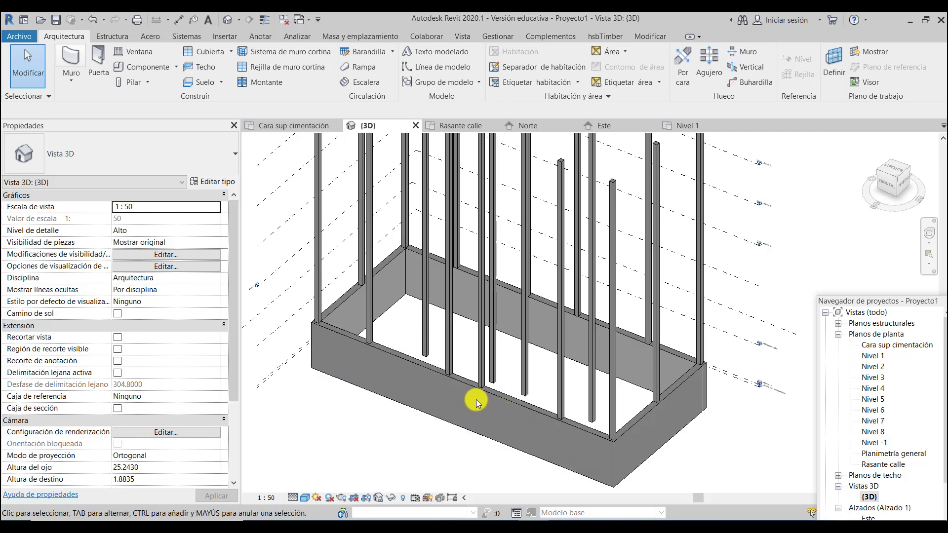
scroll(476, 400, "down", 1)
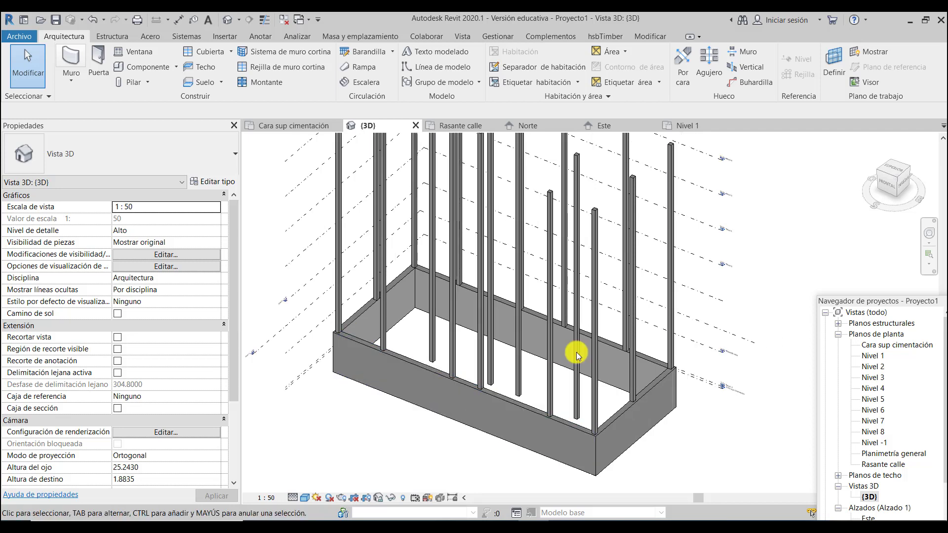
left_click_drag(877, 209, 912, 210)
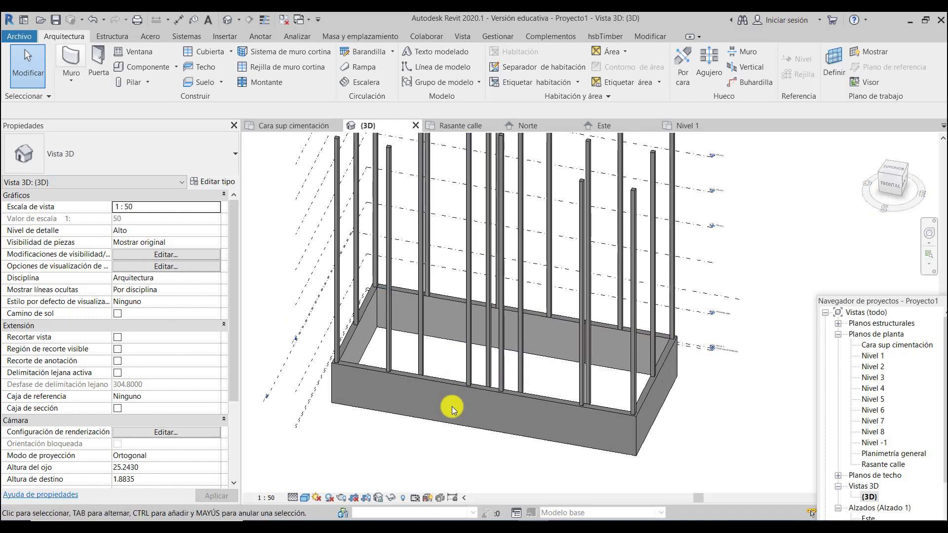
scroll(451, 406, "up", 1)
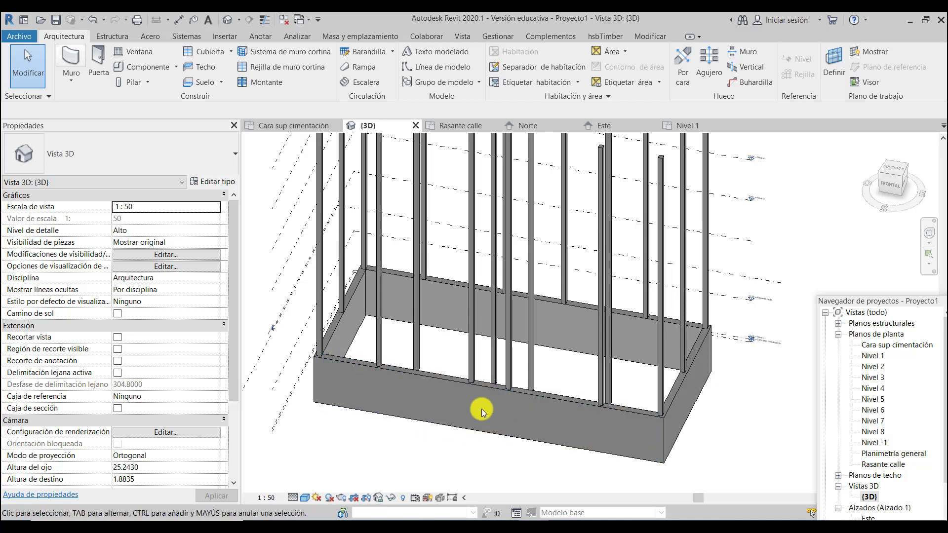
scroll(506, 410, "up", 5)
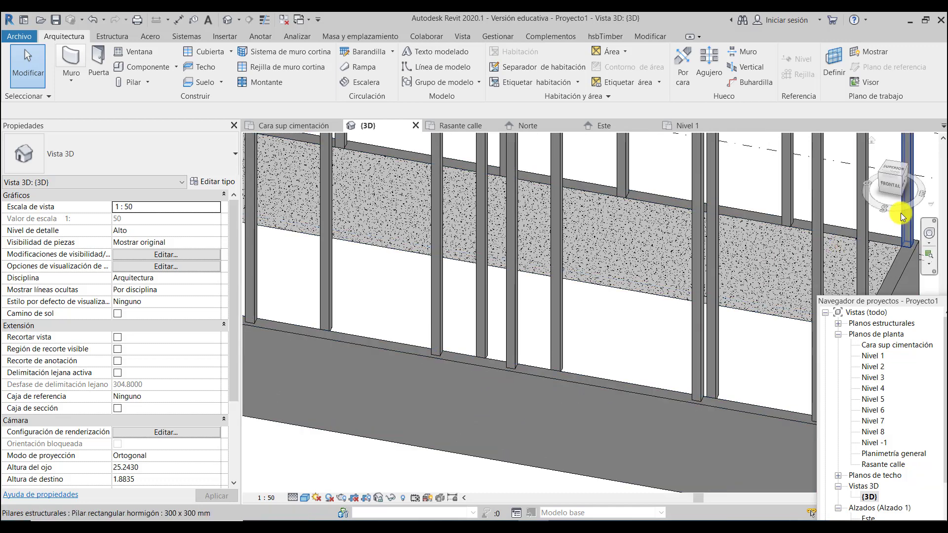
left_click_drag(902, 209, 829, 218)
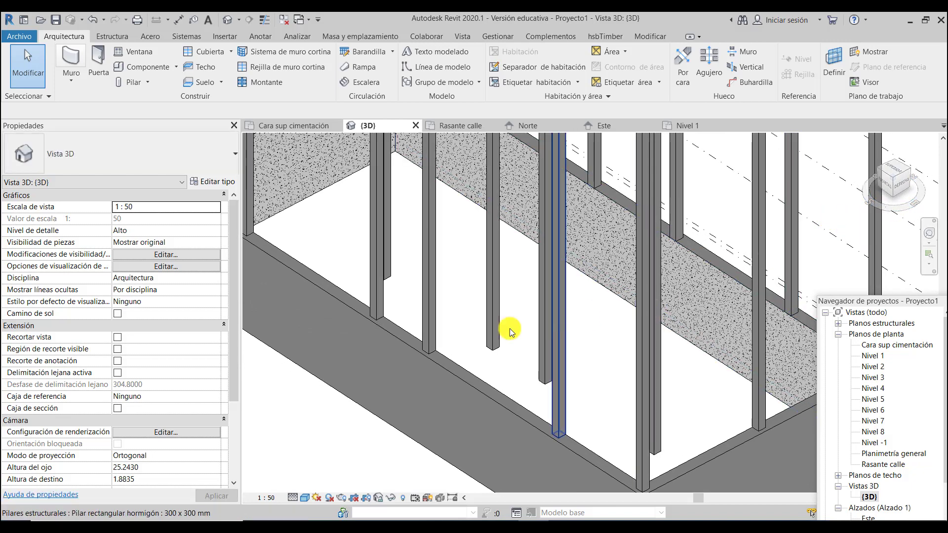
scroll(488, 335, "down", 1)
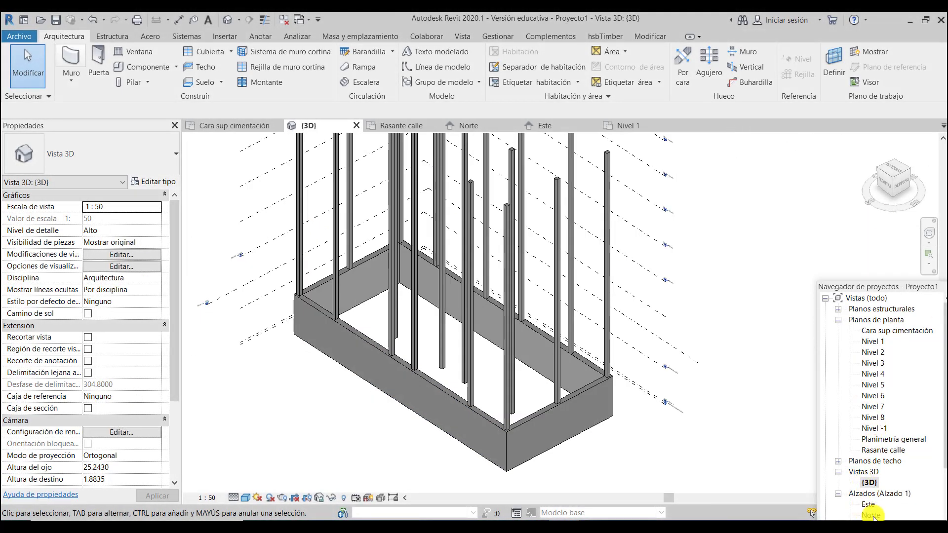
Step: Examine the columns, levels and basement walls in the Este and Norte elevations
left_click(869, 504)
double_click(868, 504)
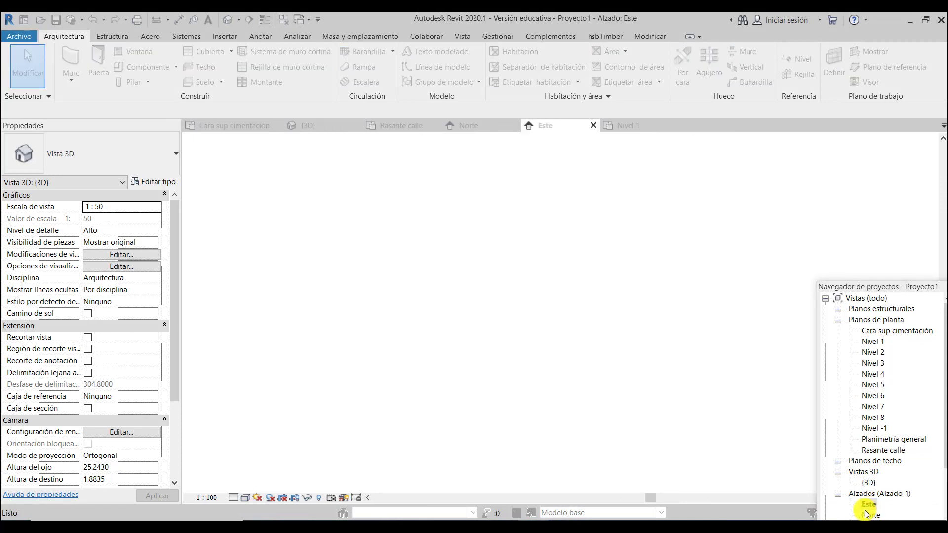
left_click(423, 236)
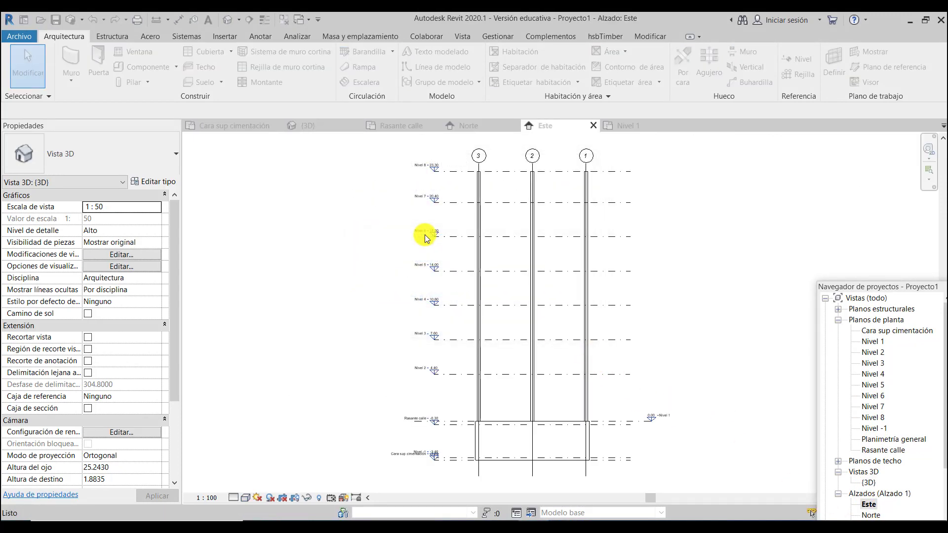
scroll(591, 449, "up", 2)
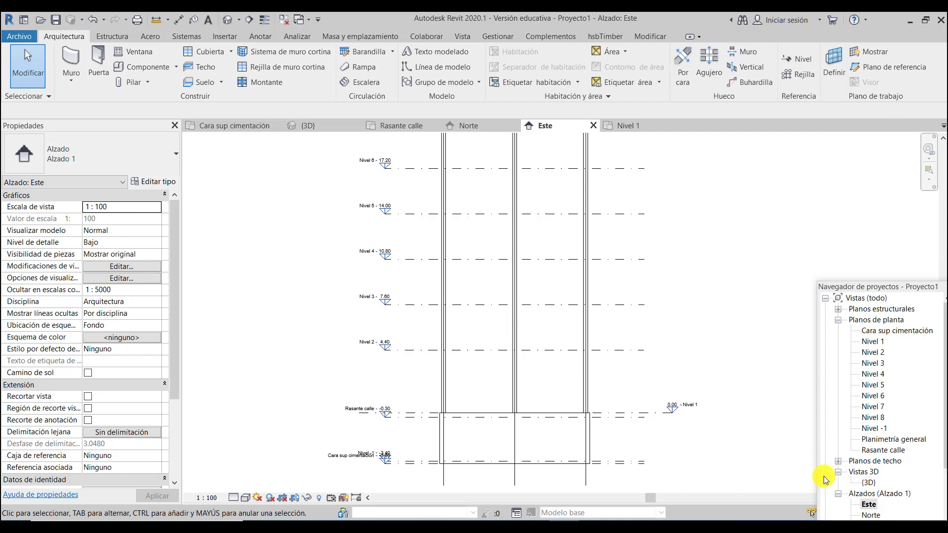
double_click(873, 517)
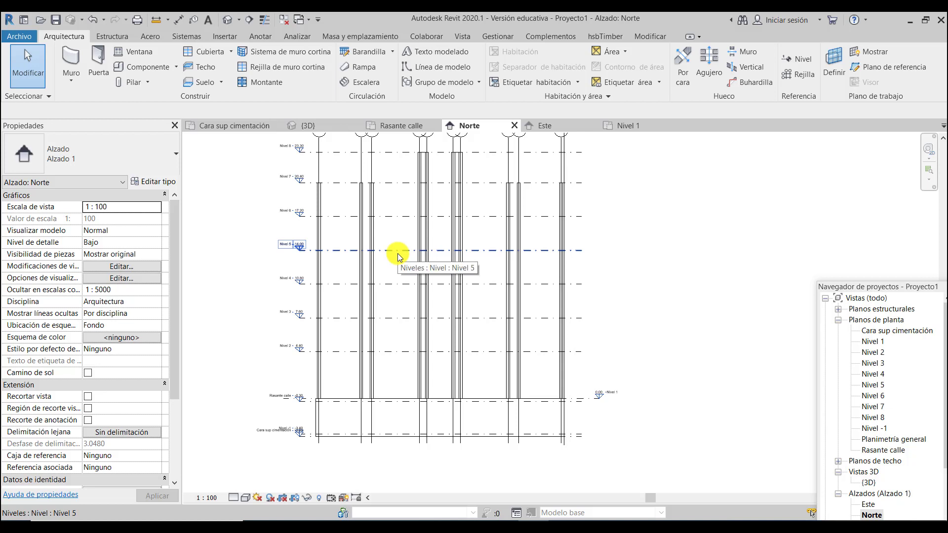
Step: Open the Nivel 3 floor plan and start a structural floor with the type Por defecto - 30 cm
double_click(874, 363)
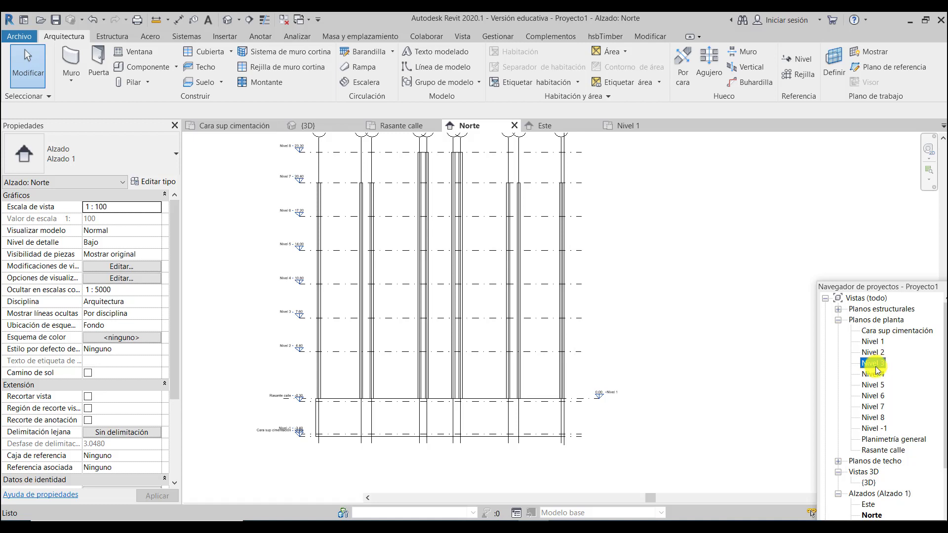
scroll(691, 247, "up", 3)
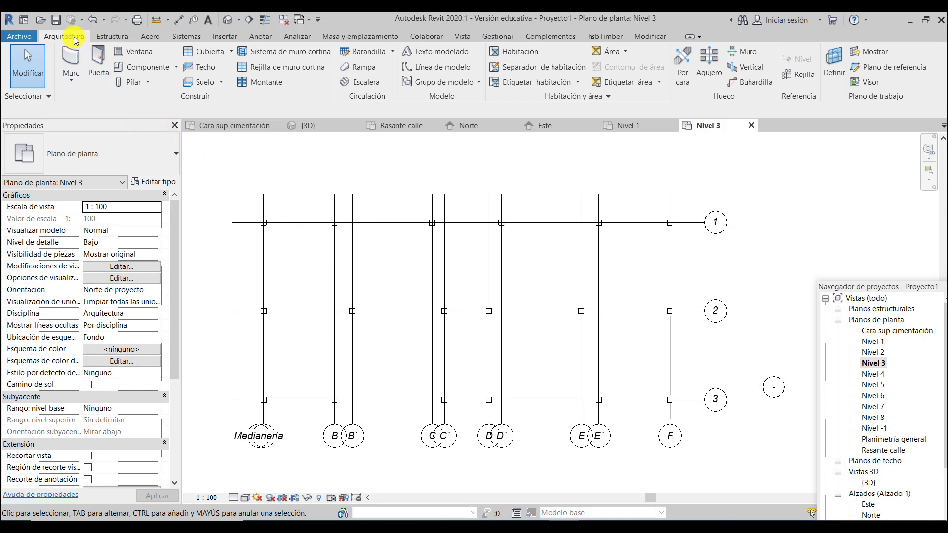
left_click(222, 82)
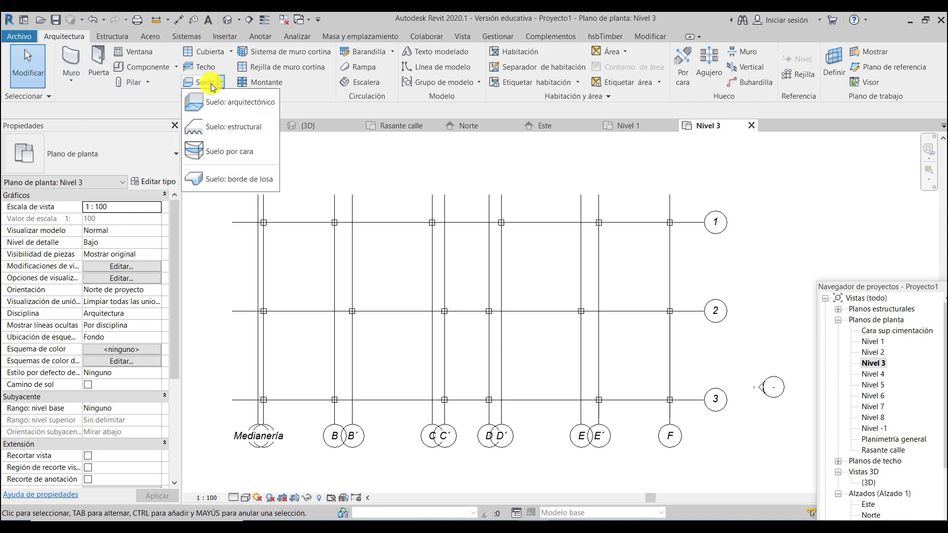
left_click(218, 132)
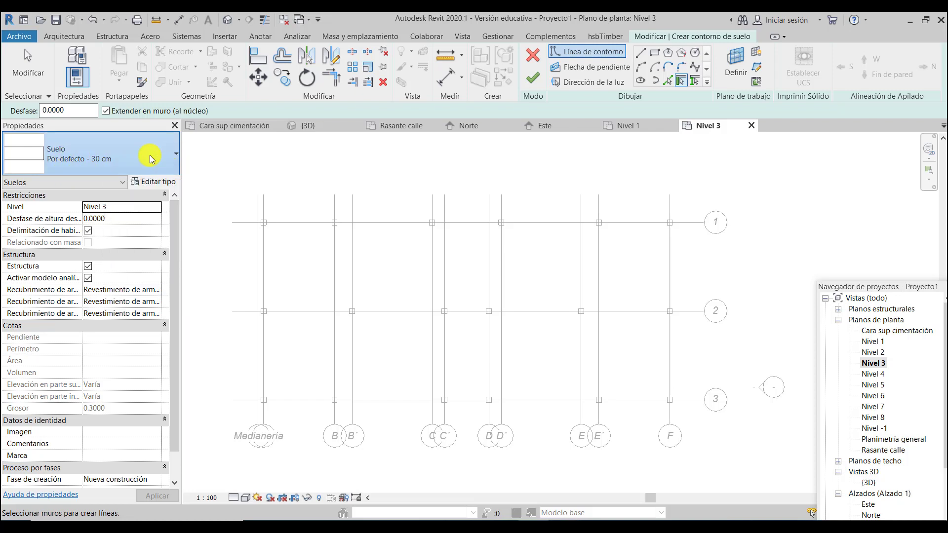
left_click(72, 158)
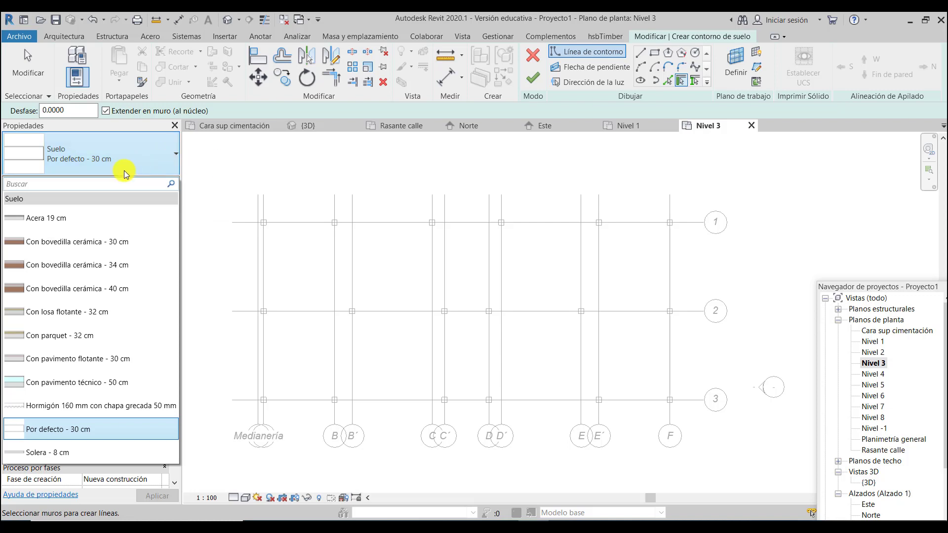
left_click(65, 430)
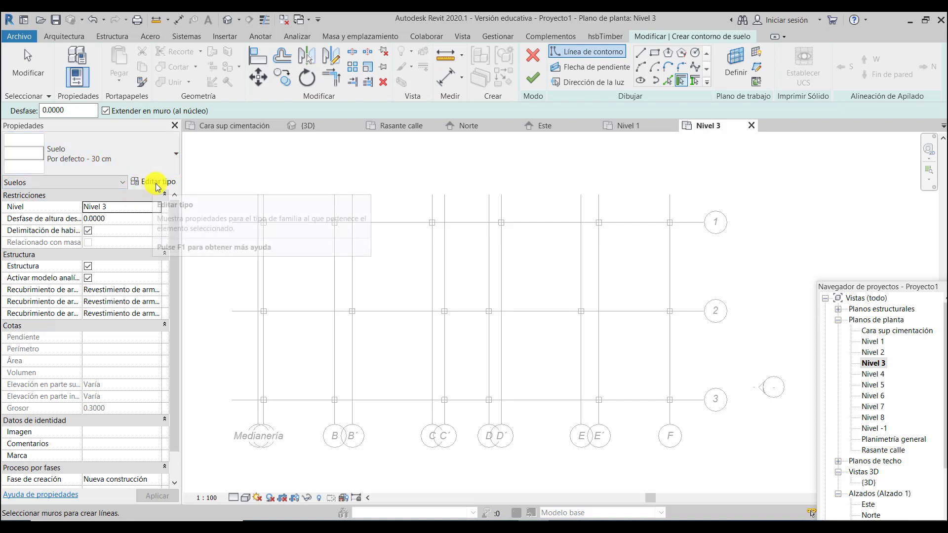
Step: Duplicate the floor type under the name "Forjado 30 cm y suelo 12 cm"
left_click(159, 184)
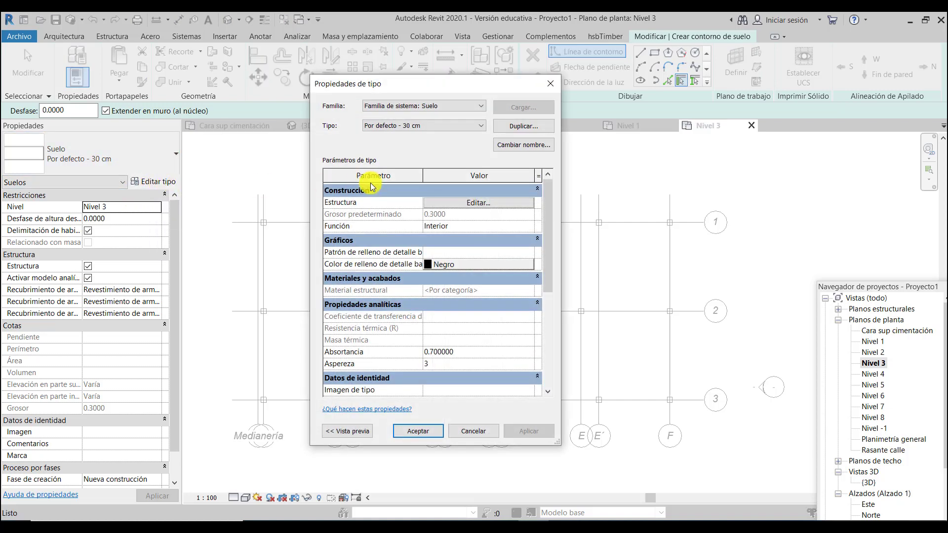
left_click(515, 128)
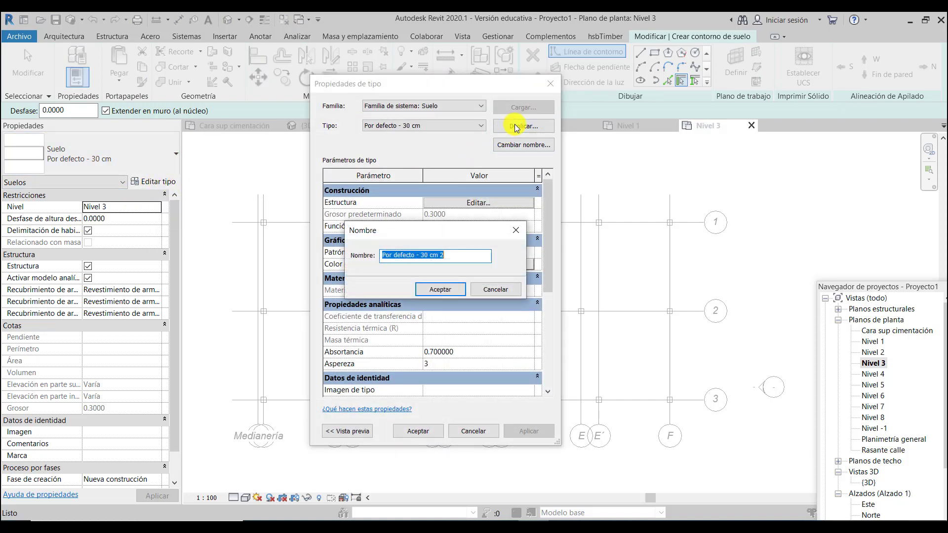
left_click(448, 256)
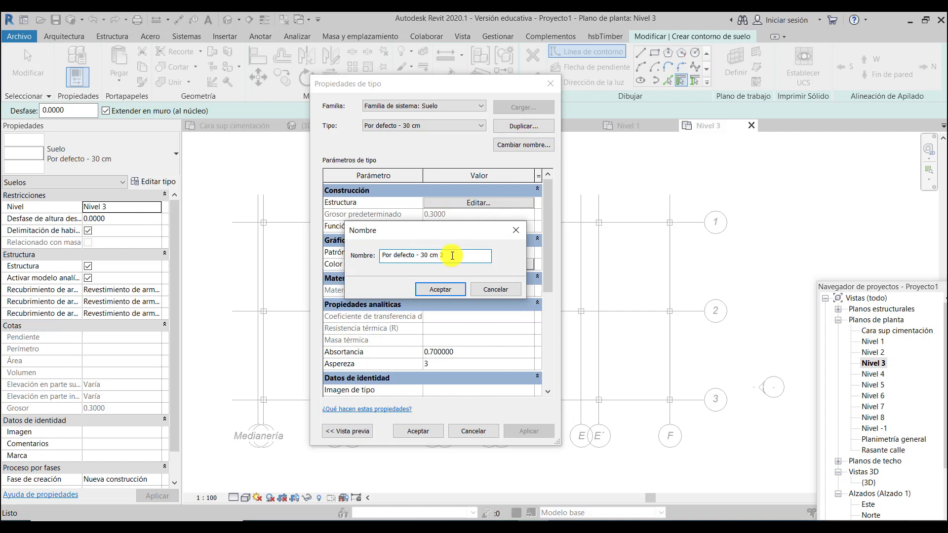
left_click_drag(457, 256, 364, 255)
type("Forjado 30")
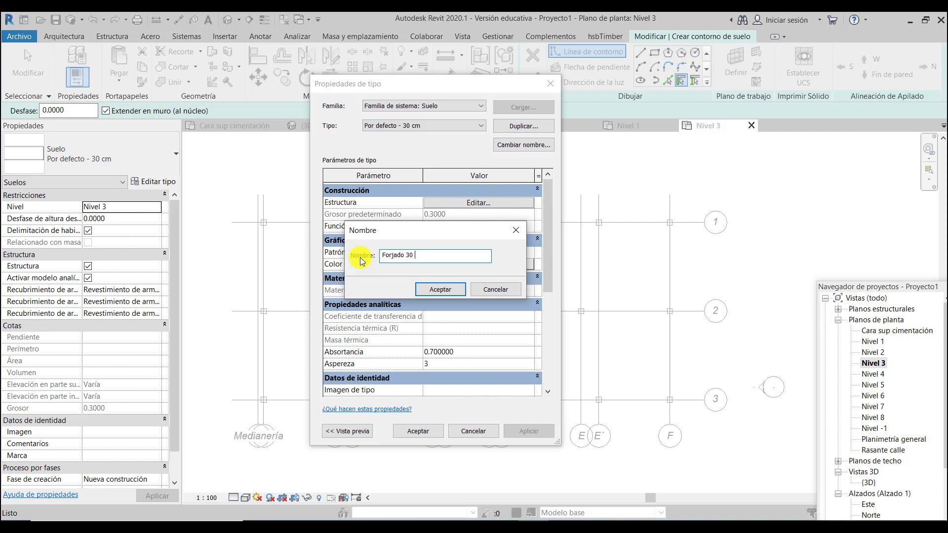
type(" cm y suelo 12 cm")
left_click(450, 291)
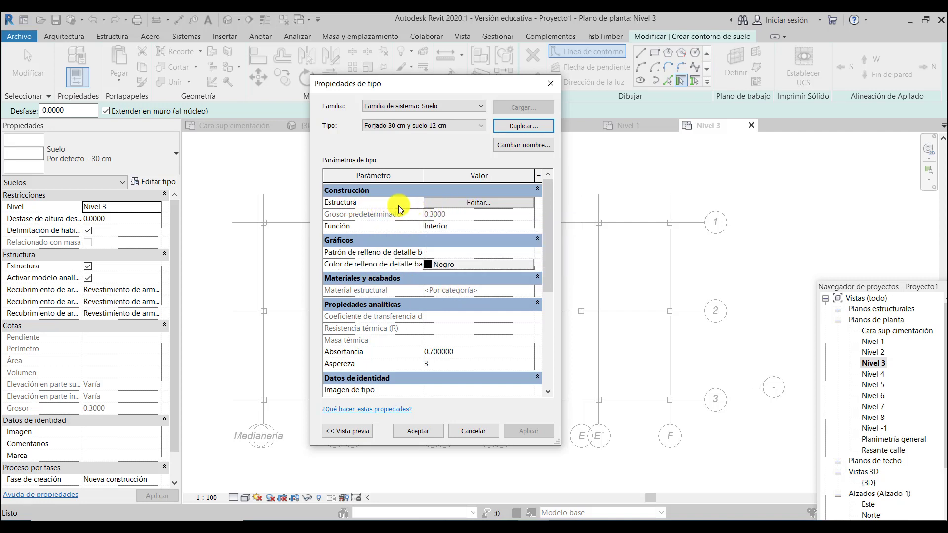
Step: Insert a new layer above the upper core boundary in the floor type's structure
left_click(453, 203)
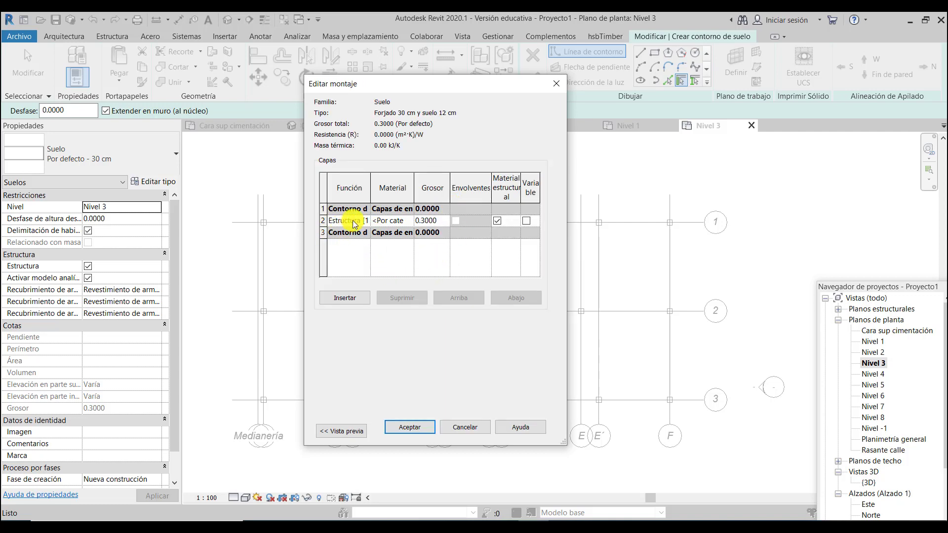
left_click(324, 209)
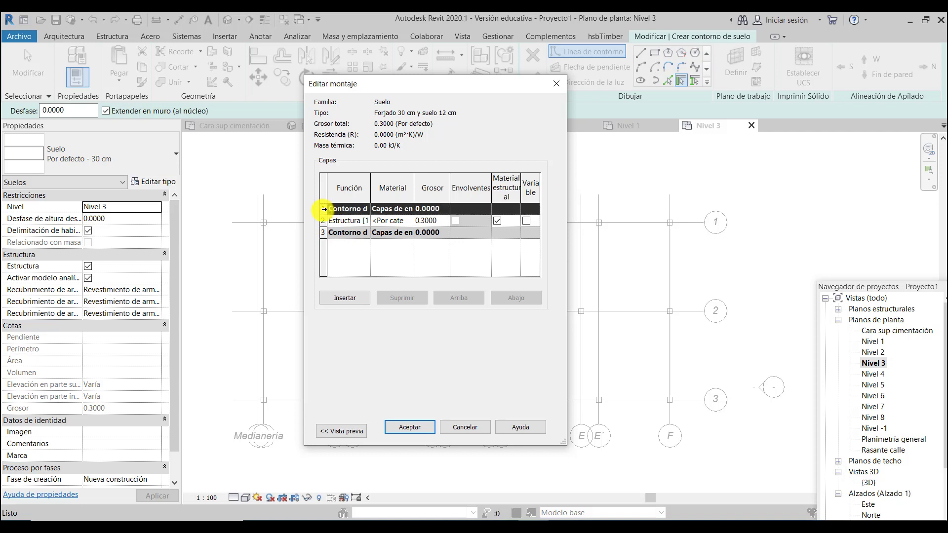
left_click(322, 232)
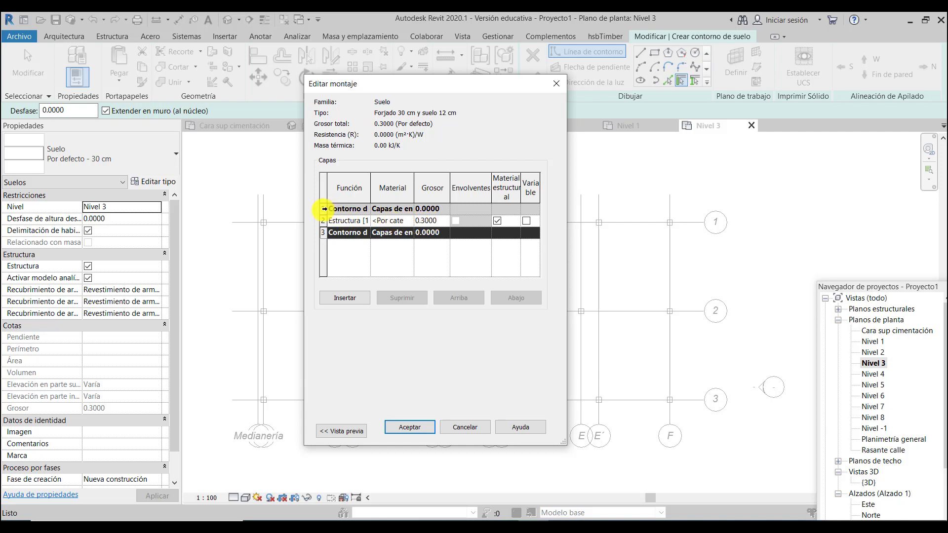
left_click(323, 209)
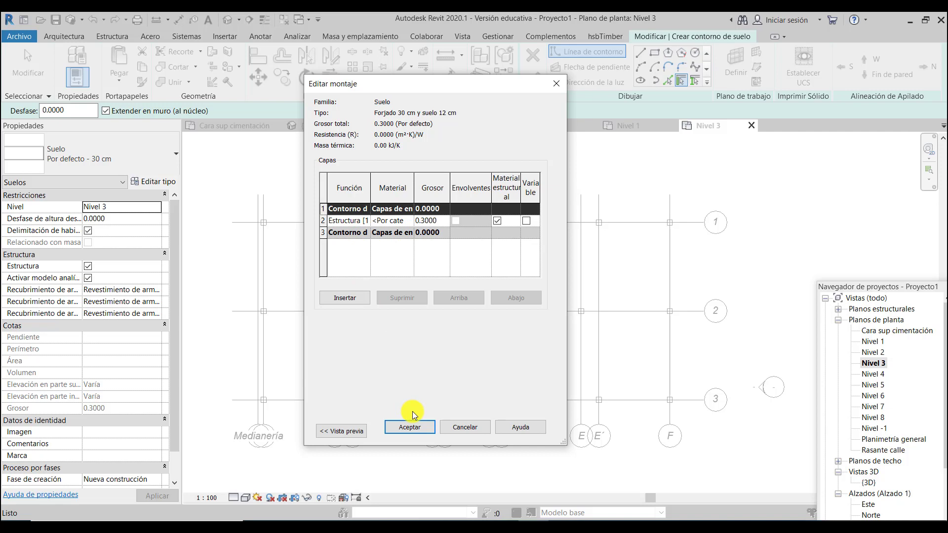
left_click(351, 299)
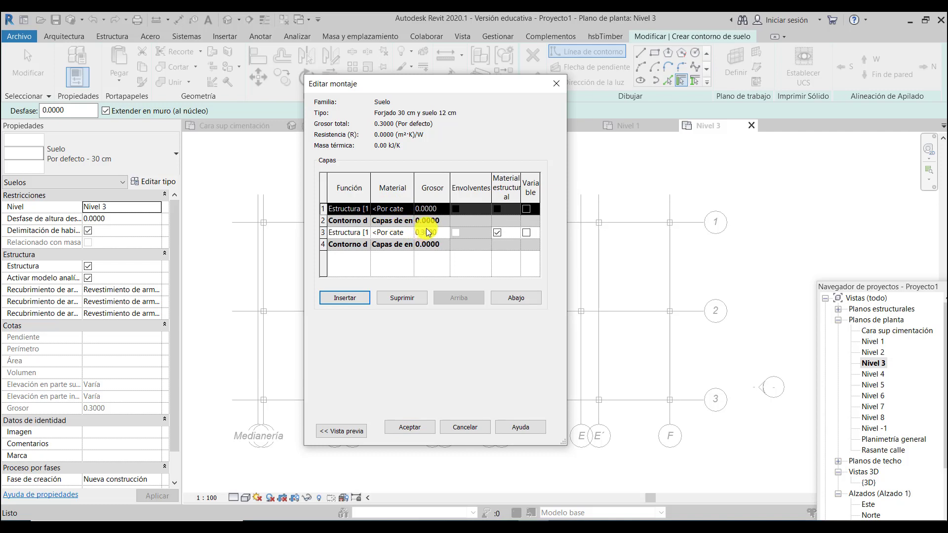
Step: Search the materials for "suelo" and assign Suelos interiores to the new floor layer
left_click(389, 209)
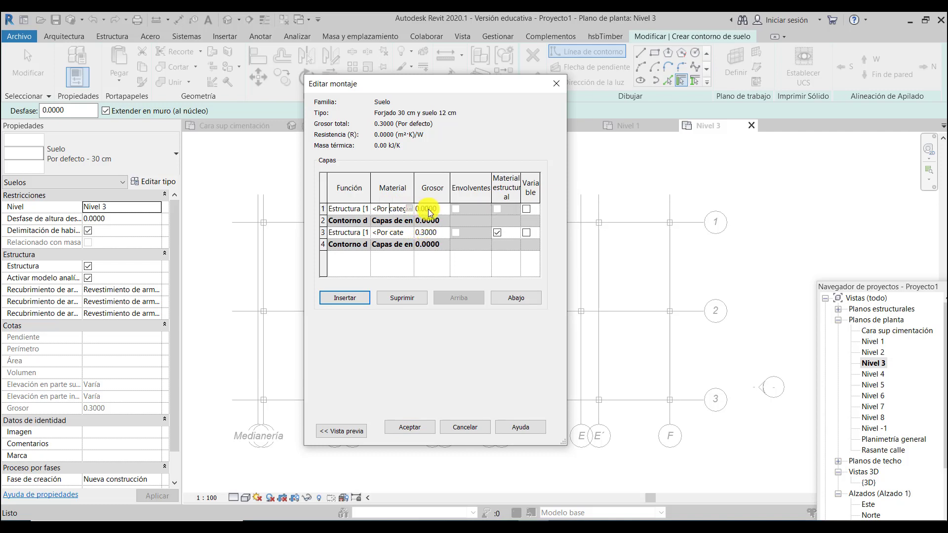
left_click(409, 209)
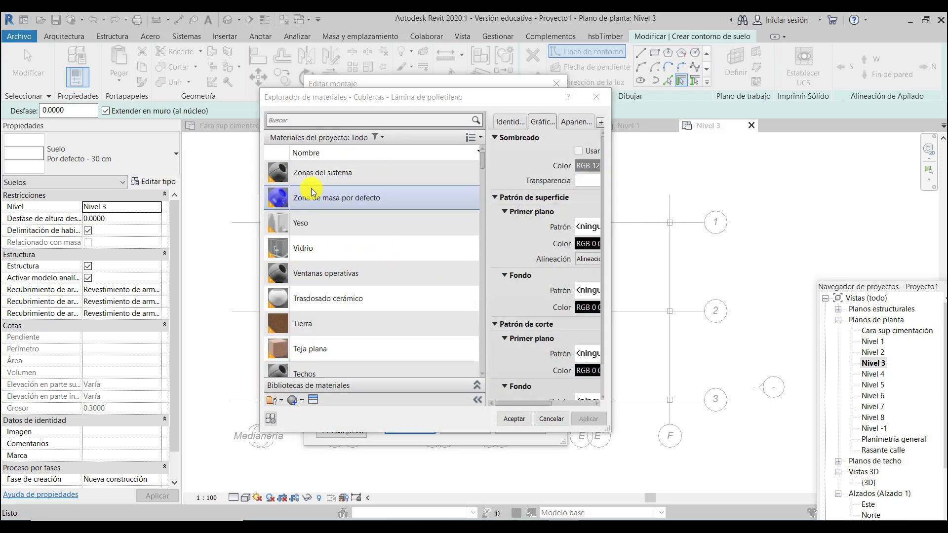
left_click(299, 120)
type("suelo")
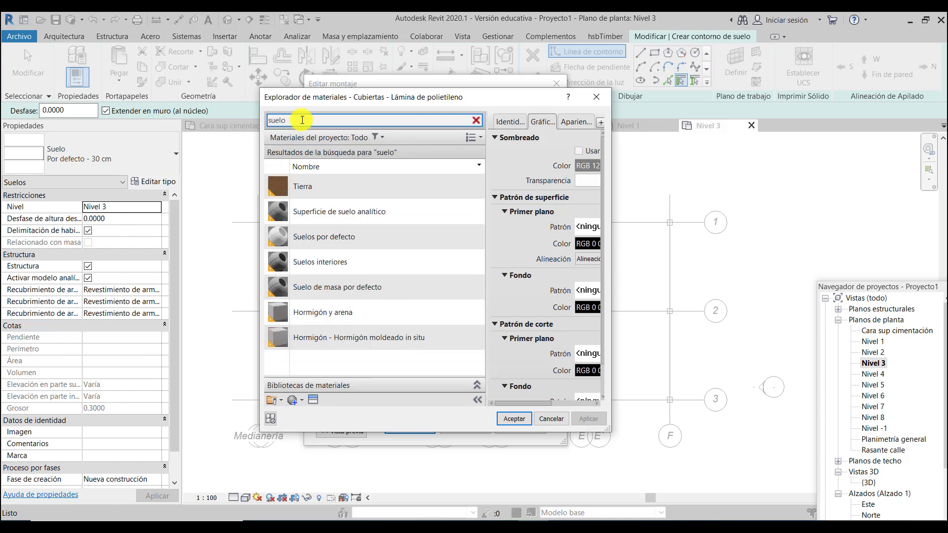
double_click(334, 263)
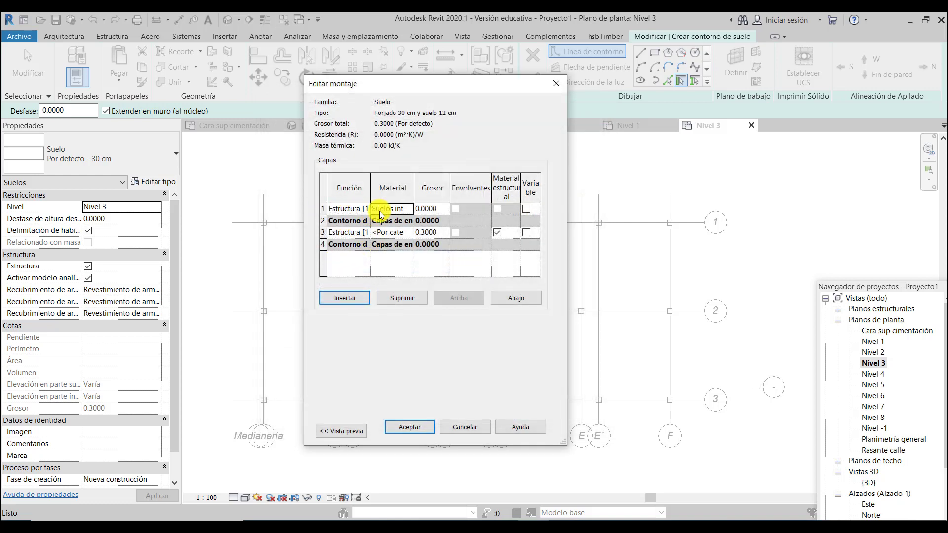
Step: Set the Suelos interiores layer's thickness to 0.12 m and accept the floor type's structure and properties
left_click(437, 209)
type("0.12")
left_click(386, 261)
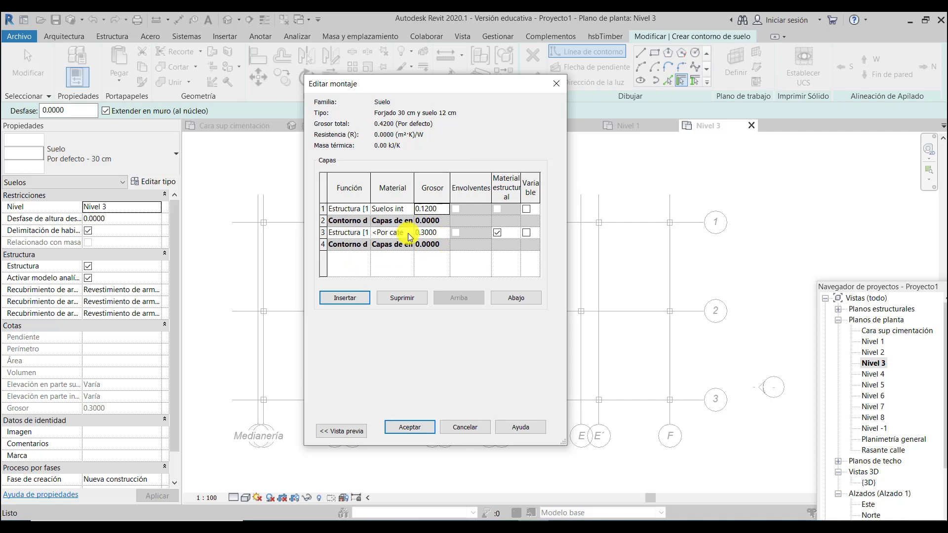
left_click(411, 426)
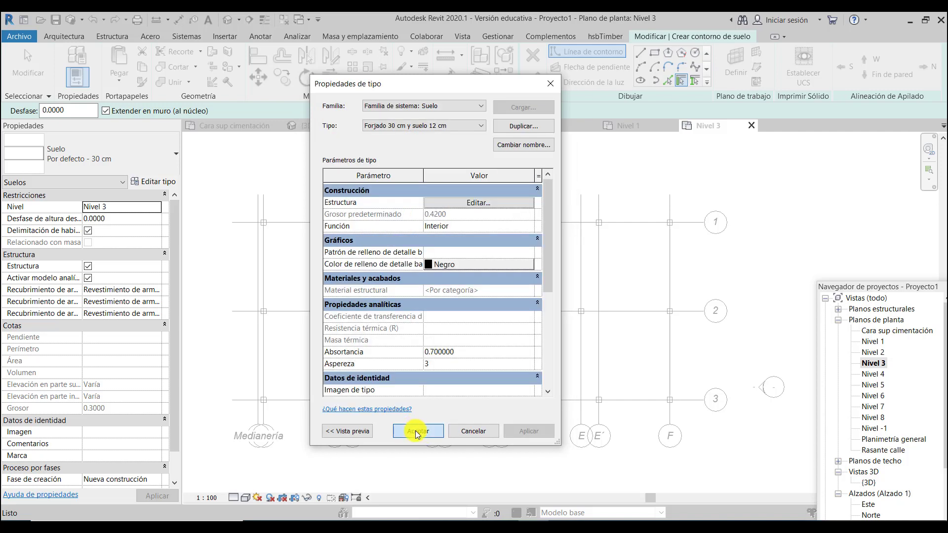
left_click(416, 431)
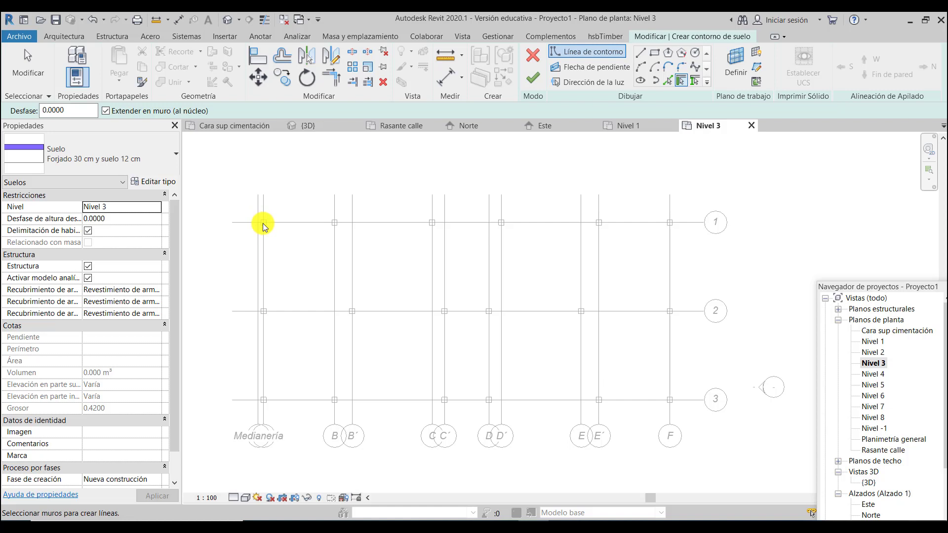
Step: Sketch a rectangular floor boundary about 22.9 by 10 m, from the centre of the column beside Medianería on grid 1 to the column at F and 3
scroll(262, 223, "up", 6)
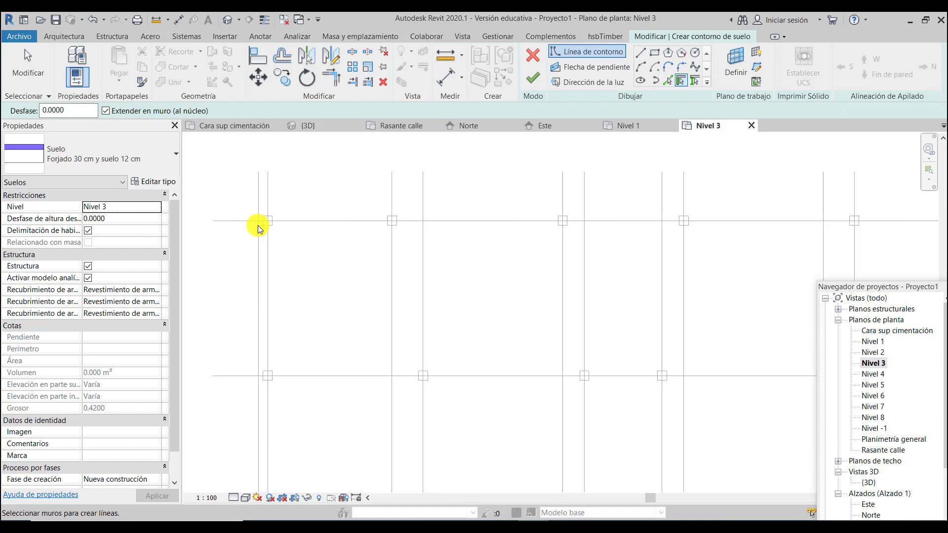
scroll(256, 208, "up", 1)
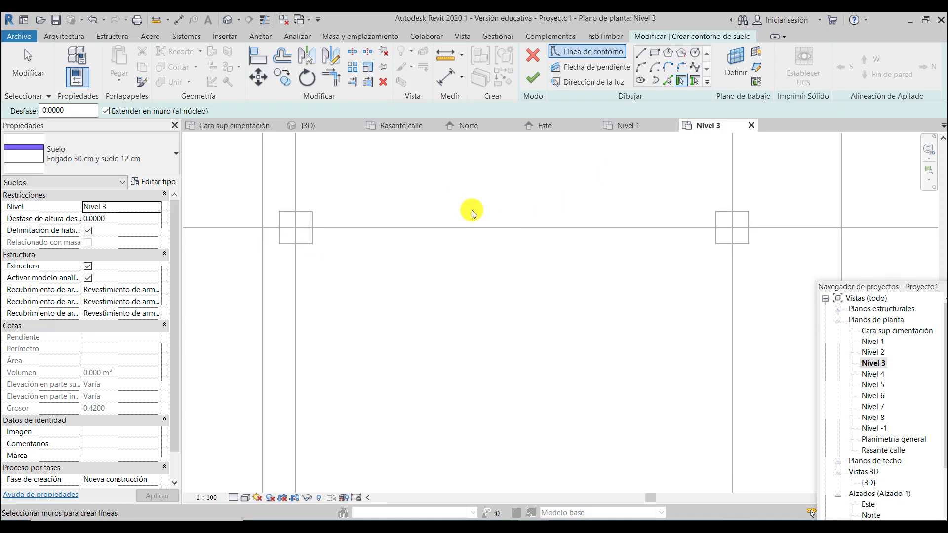
scroll(271, 186, "down", 5)
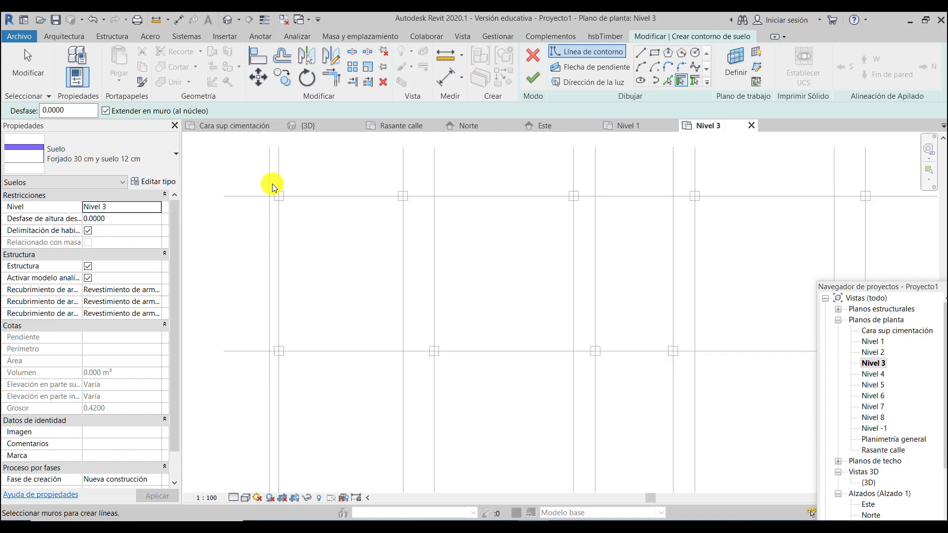
scroll(272, 183, "down", 2)
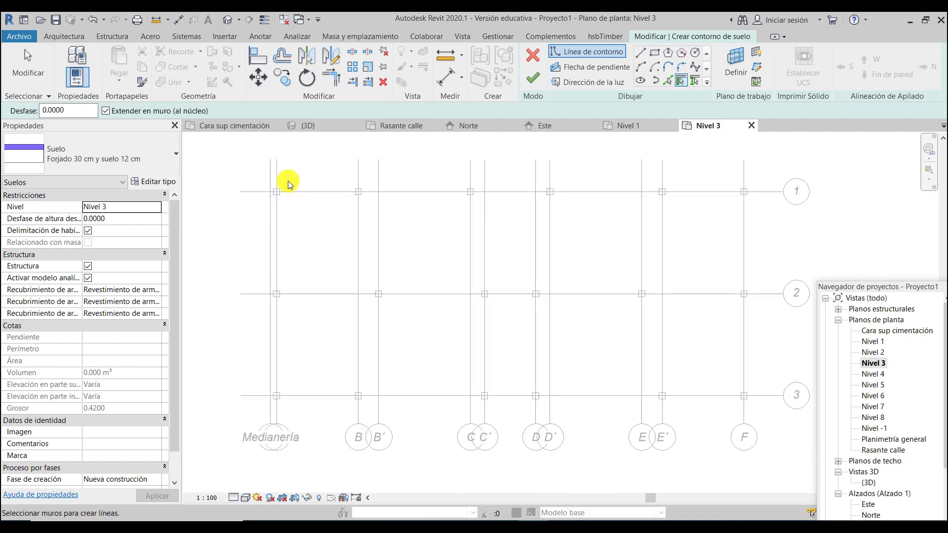
left_click(654, 53)
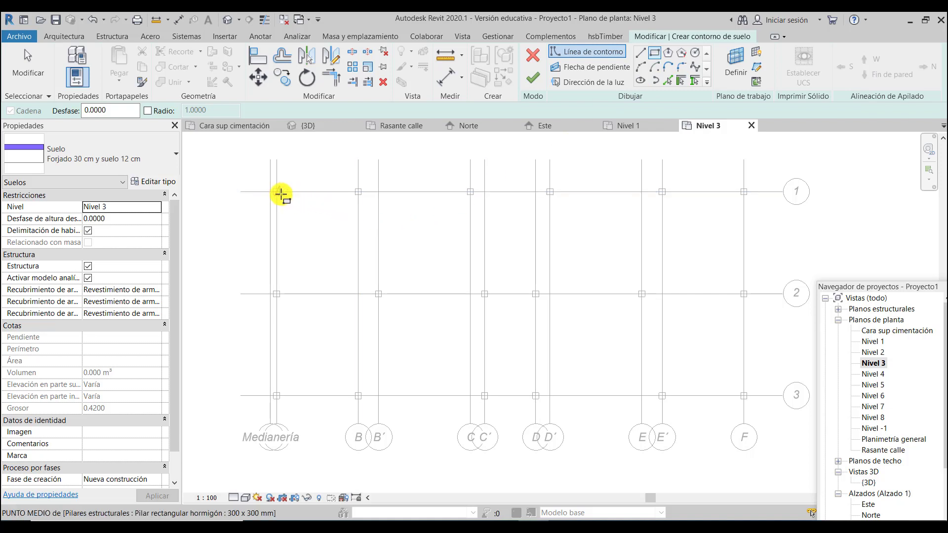
scroll(279, 194, "up", 3)
left_click(271, 189)
scroll(286, 234, "down", 5)
scroll(286, 233, "up", 2)
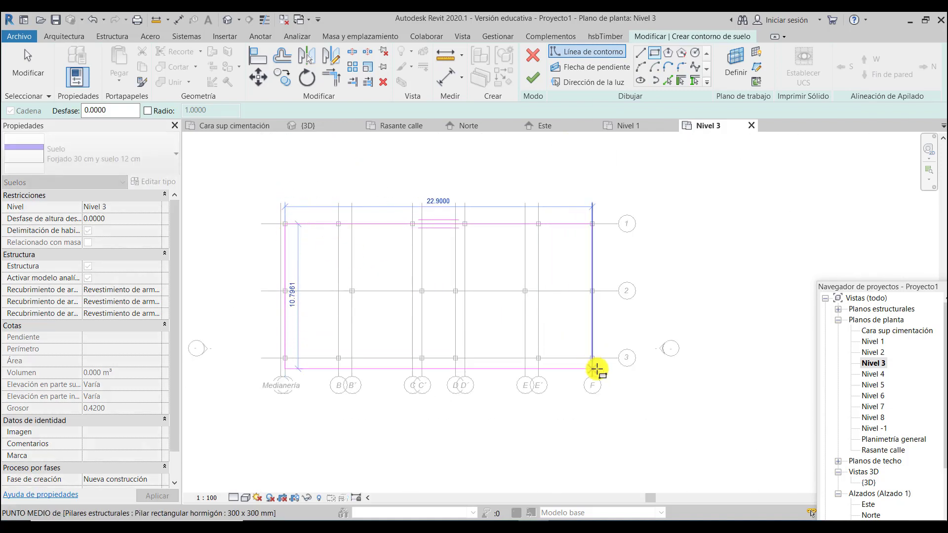
scroll(596, 369, "up", 5)
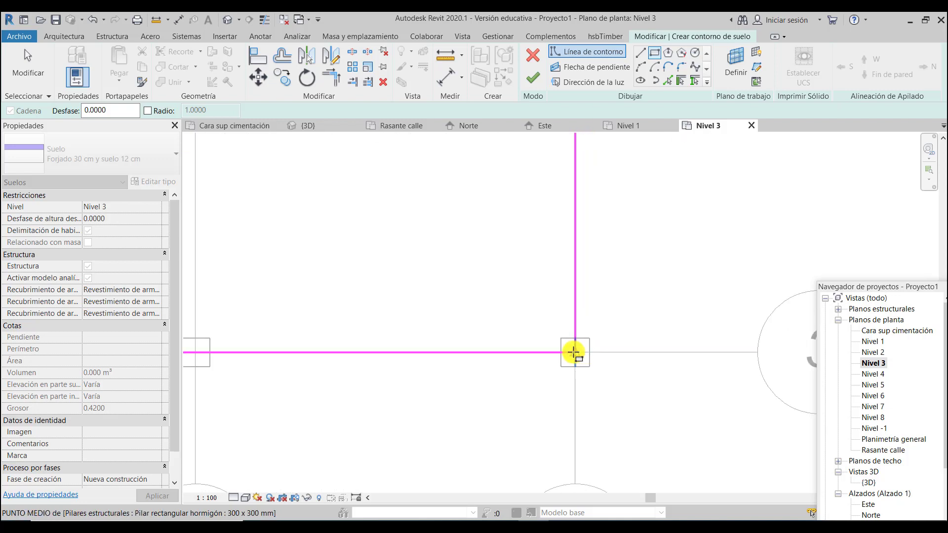
left_click(574, 352)
scroll(720, 398, "down", 2)
scroll(671, 410, "down", 3)
scroll(672, 414, "down", 3)
scroll(266, 250, "up", 1)
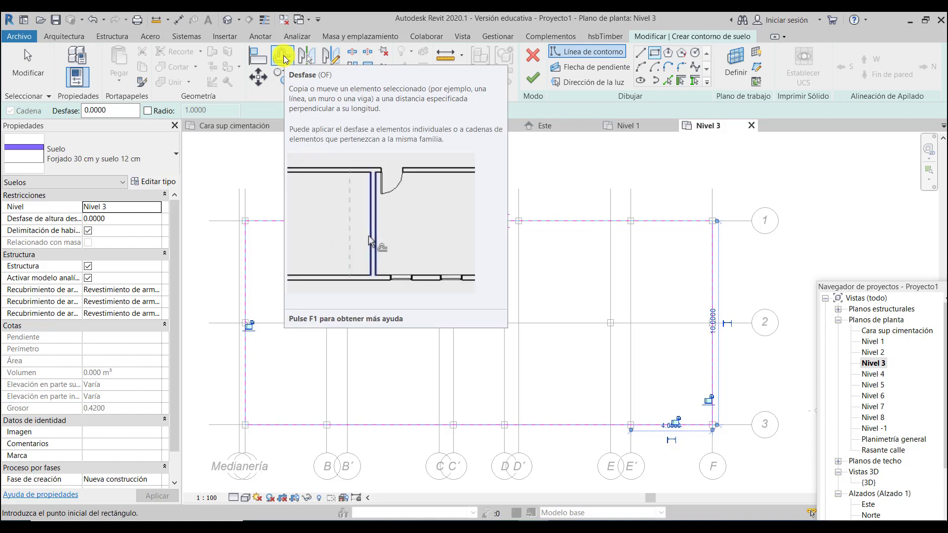
Step: Offset copies of the floor boundary lines beside Medianería and along grid 1 outward by 0.25 m
left_click(283, 56)
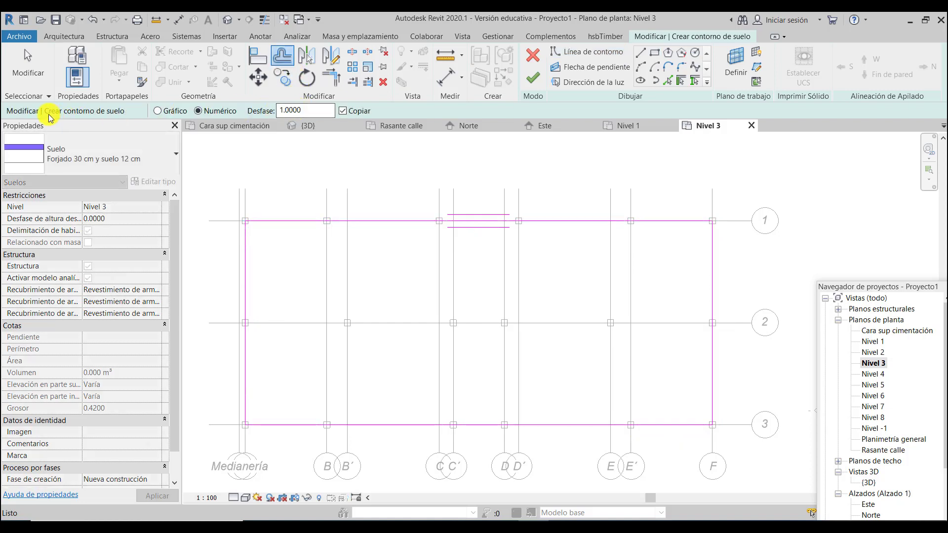
left_click_drag(302, 110, 267, 111)
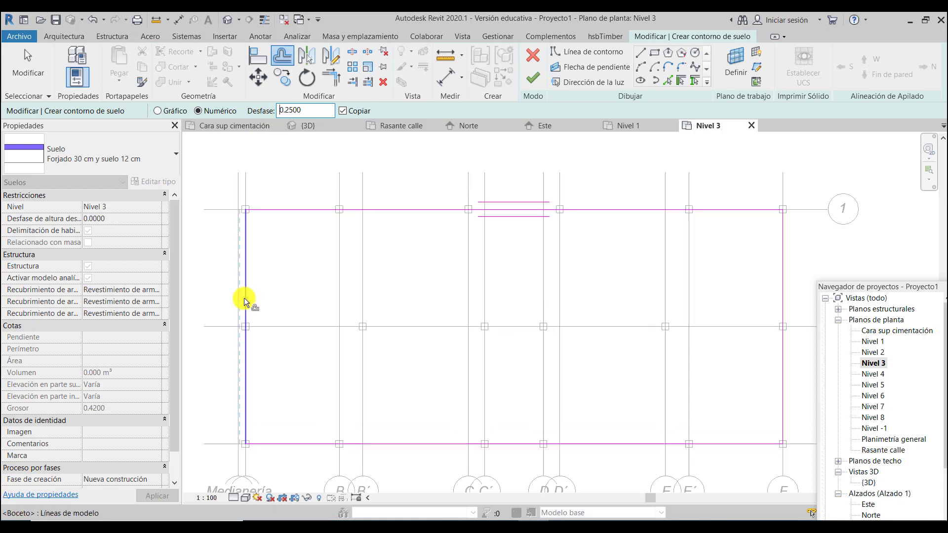
scroll(250, 305, "up", 5)
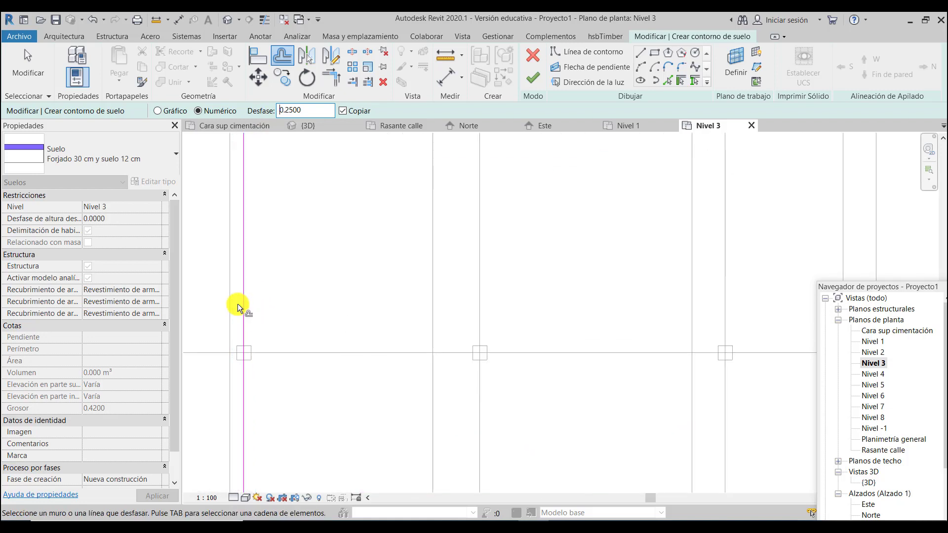
left_click(242, 304)
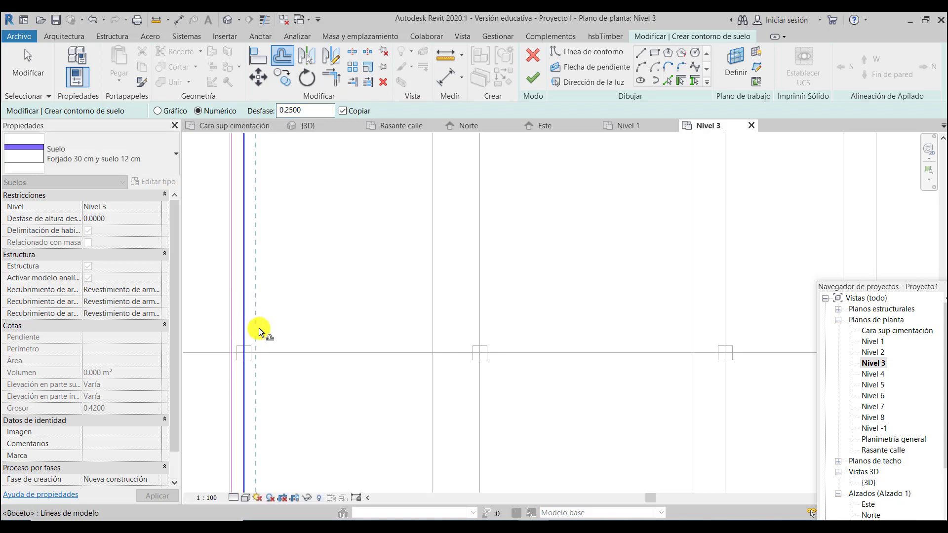
scroll(321, 345, "down", 1)
scroll(267, 192, "up", 3)
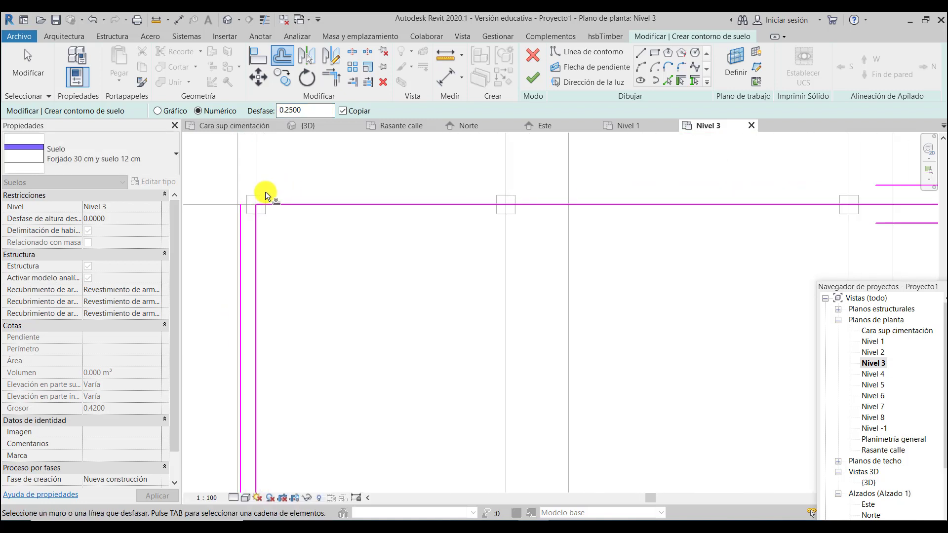
left_click(290, 212)
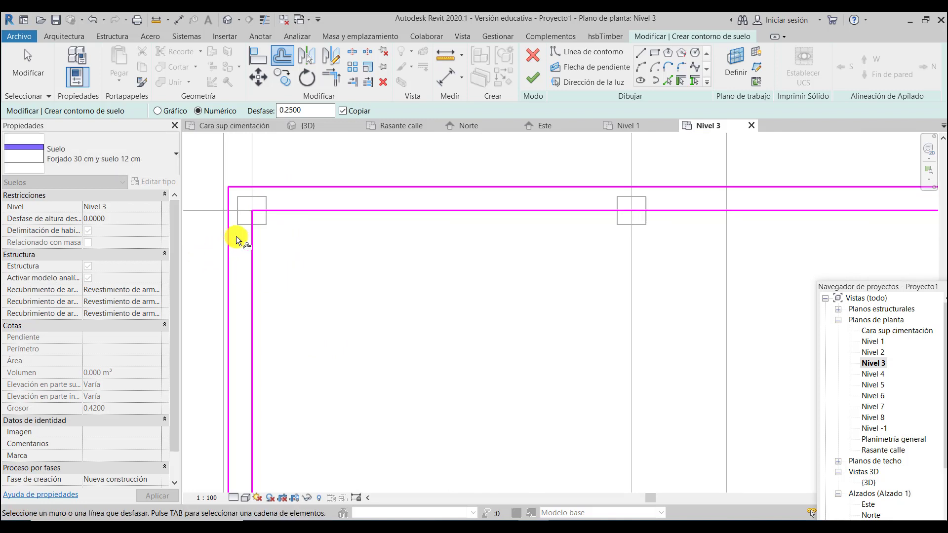
Step: Offset copies of the floor boundary lines along grids F and 3 outward by 0.25 m
scroll(231, 214, "down", 4)
scroll(653, 212, "up", 2)
scroll(623, 212, "up", 3)
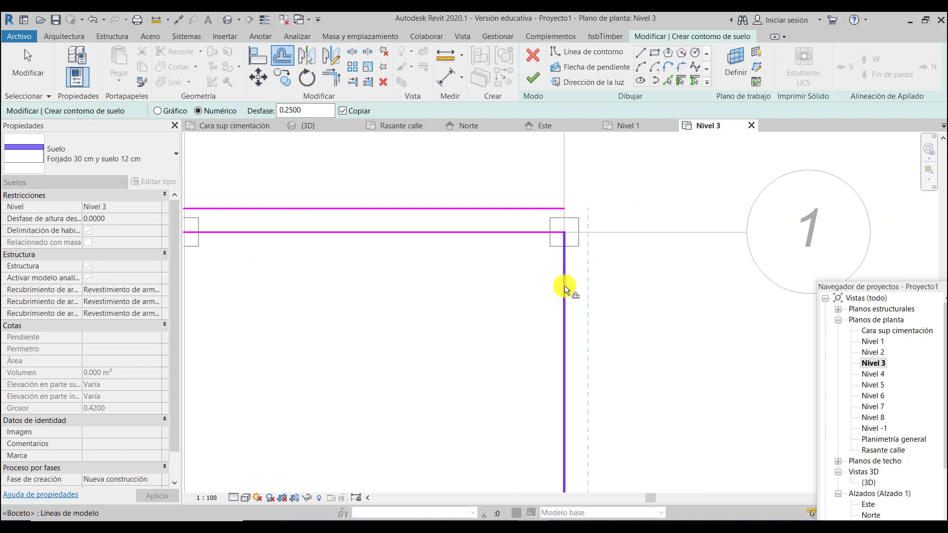
left_click(568, 286)
scroll(569, 189, "down", 4)
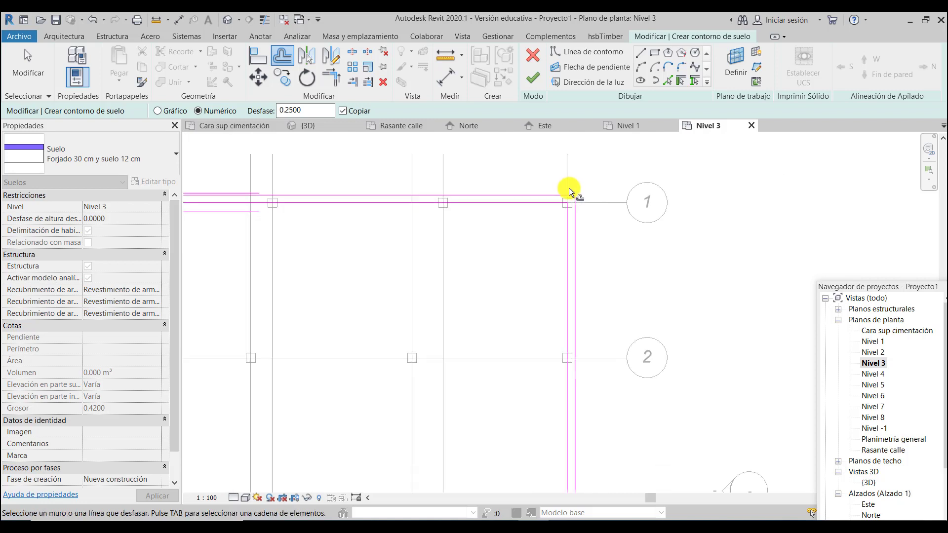
scroll(571, 402, "up", 3)
scroll(571, 402, "up", 2)
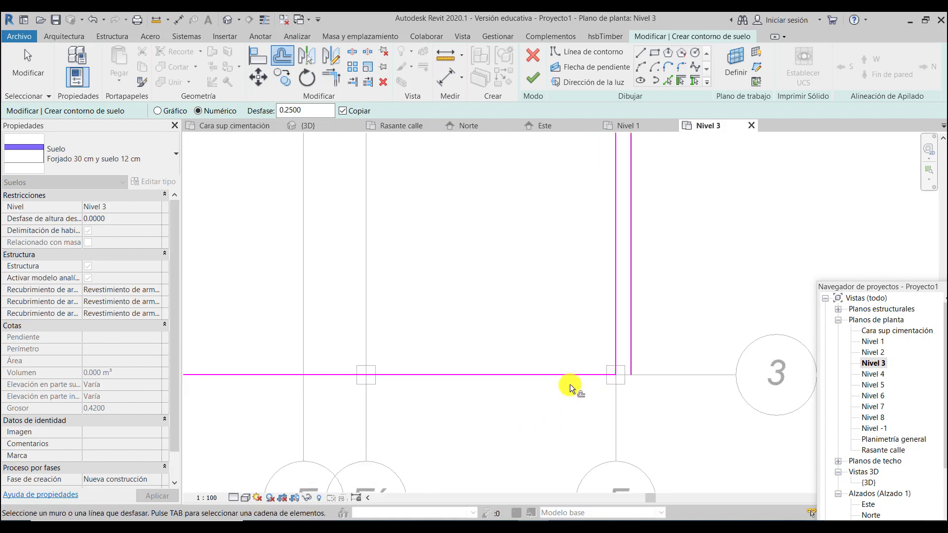
left_click(571, 384)
scroll(690, 358, "down", 5)
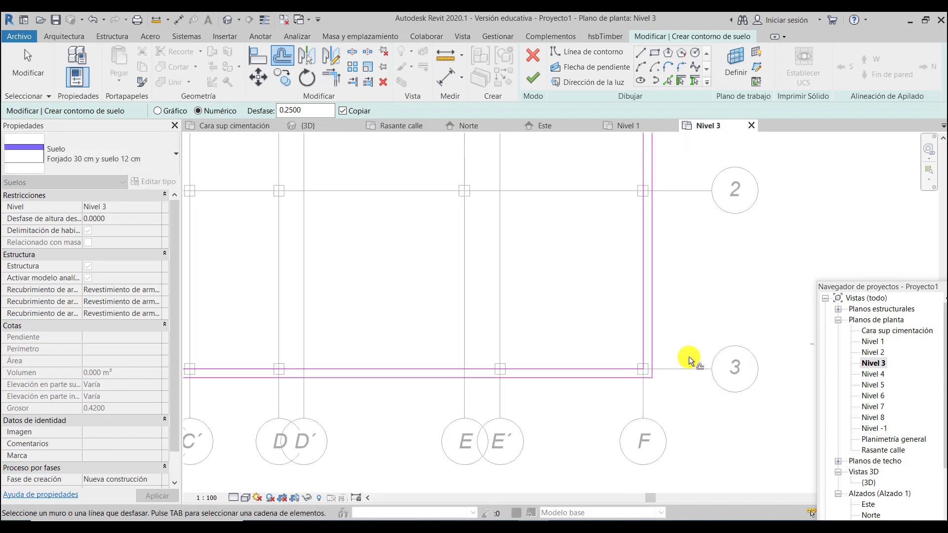
scroll(267, 253, "up", 1)
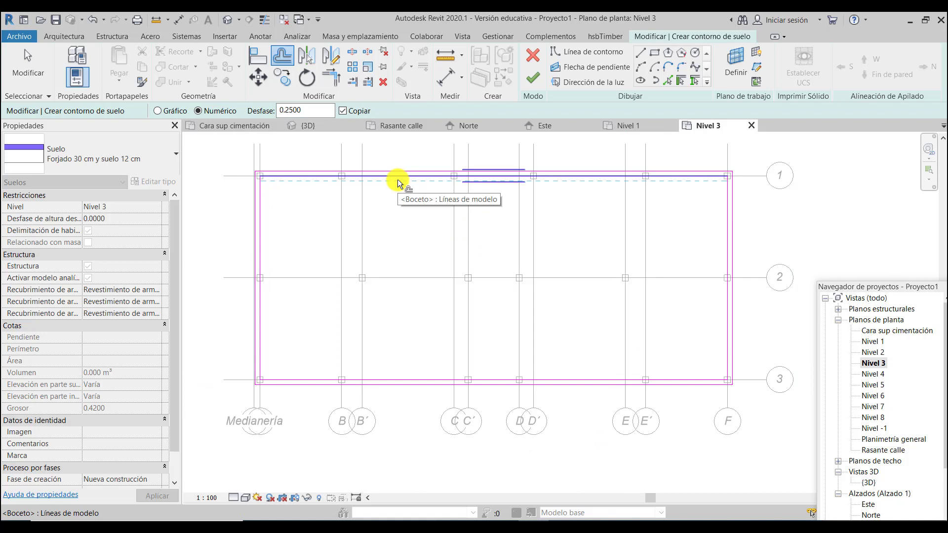
Step: Delete the four original boundary lines through the column centres, keeping only the outer rectangle
scroll(479, 180, "up", 2)
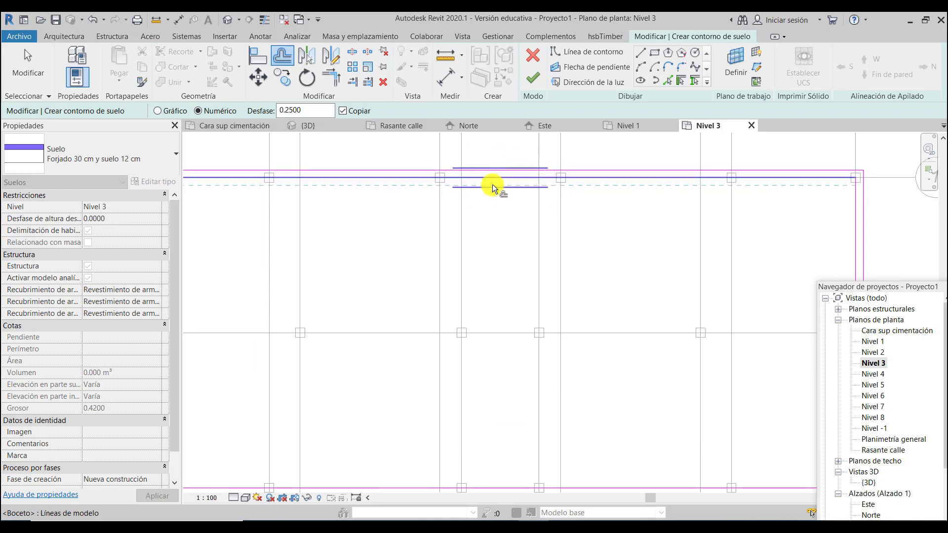
scroll(508, 219, "down", 3)
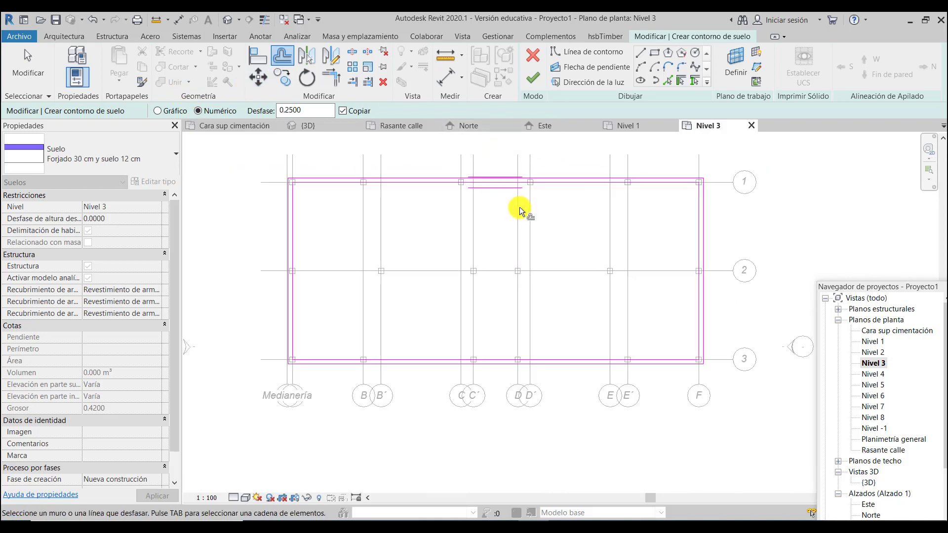
key("Escape")
left_click(425, 183)
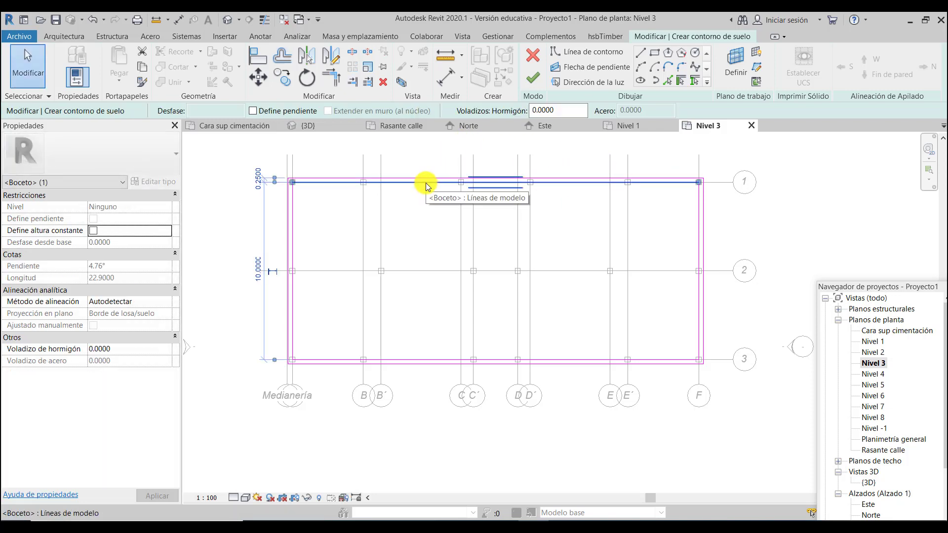
key("Escape")
left_click(293, 236)
key("Escape")
left_click(337, 356)
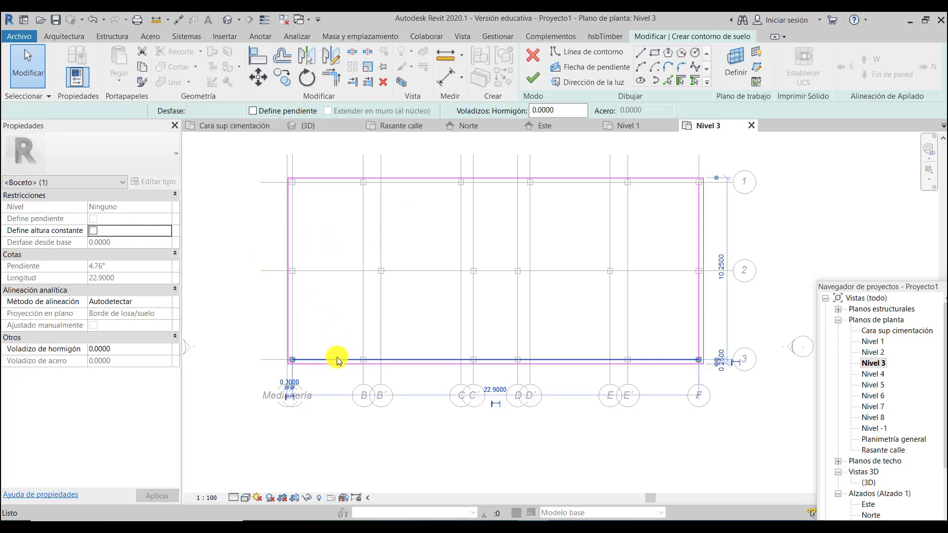
key("Escape")
left_click(698, 308)
key("Delete")
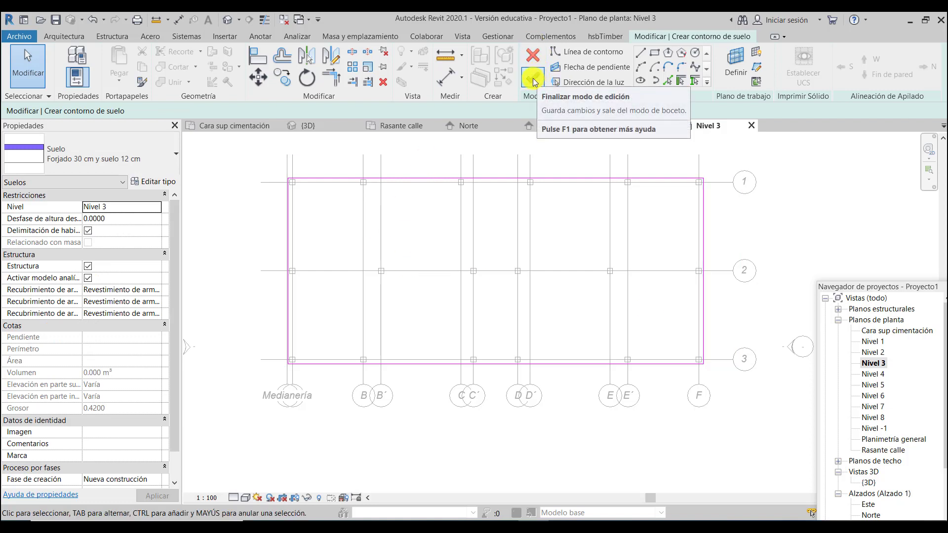
Step: Set the floor's span direction from the outer boundary line near grid 1 and finish the floor sketch
left_click(533, 79)
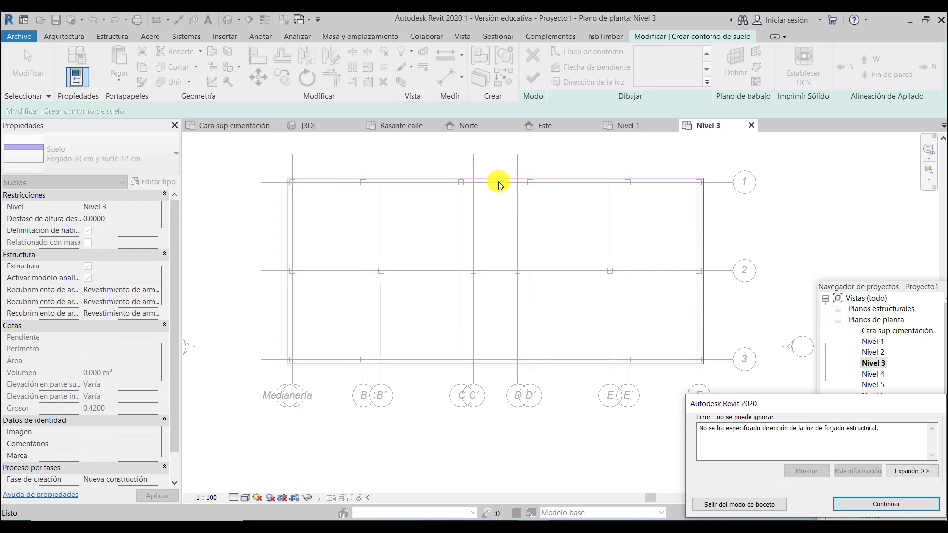
left_click(856, 506)
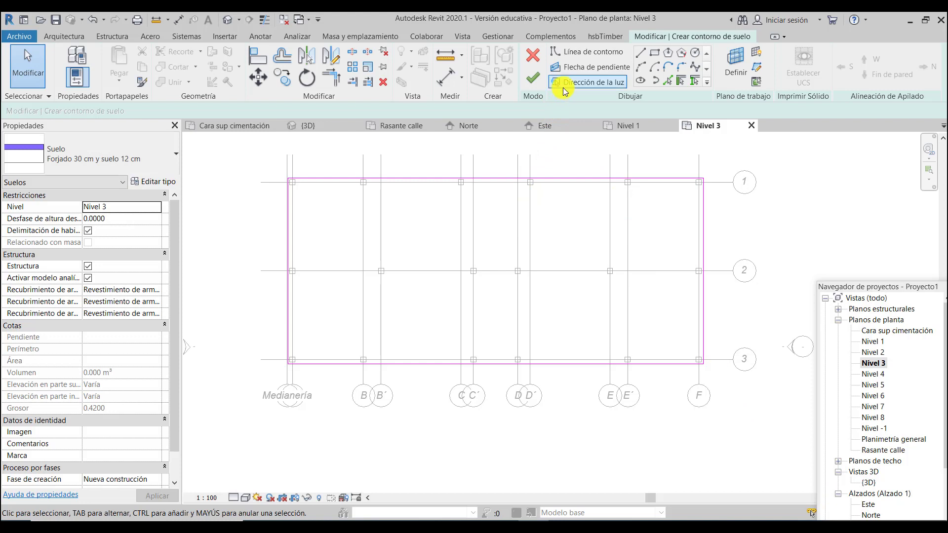
left_click(594, 84)
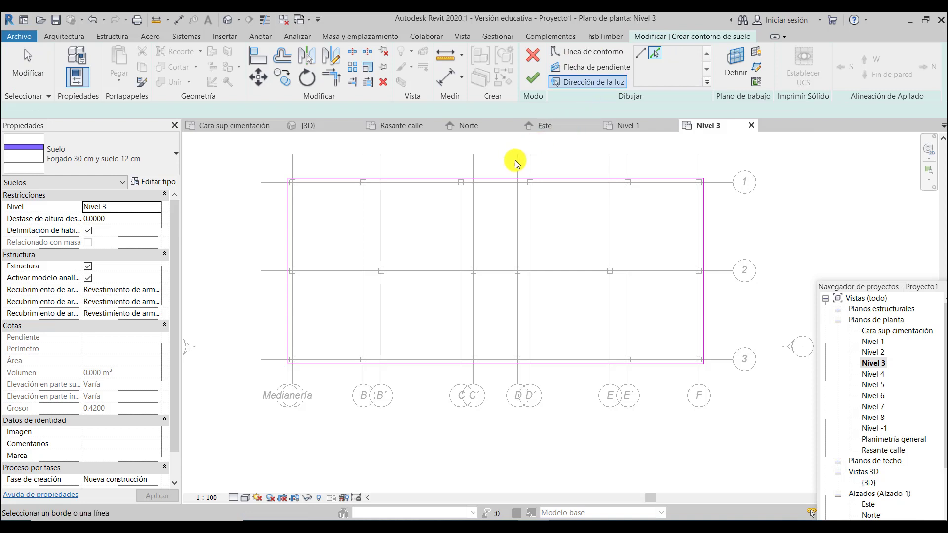
left_click(502, 177)
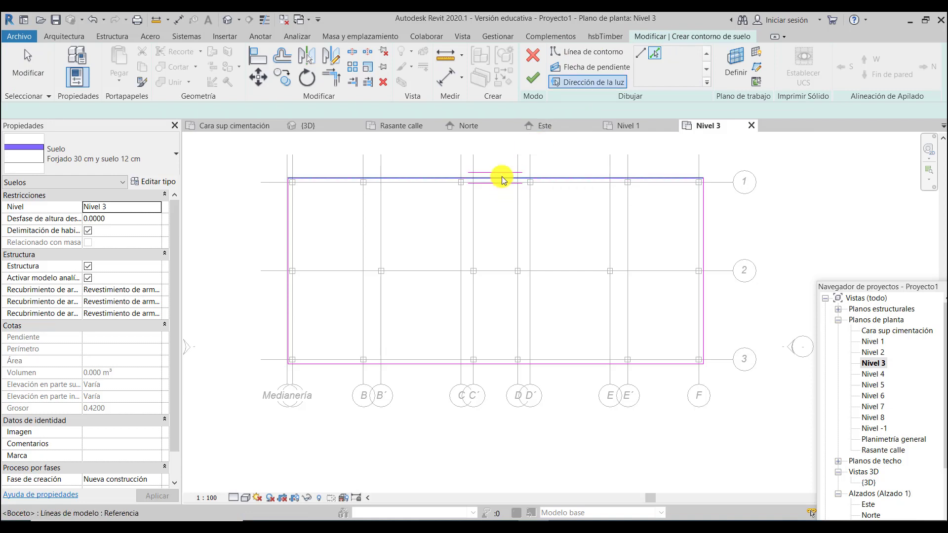
scroll(502, 177, "up", 2)
scroll(529, 200, "down", 2)
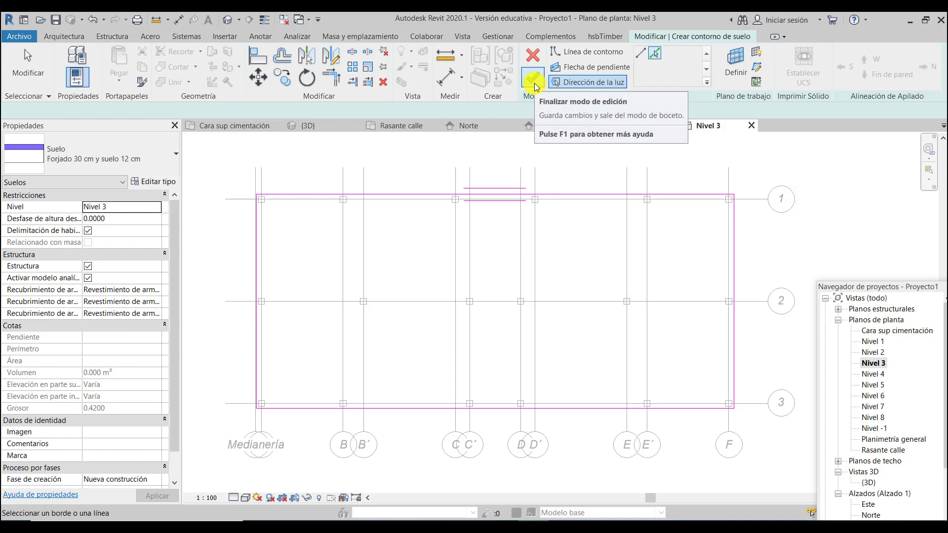
left_click(534, 82)
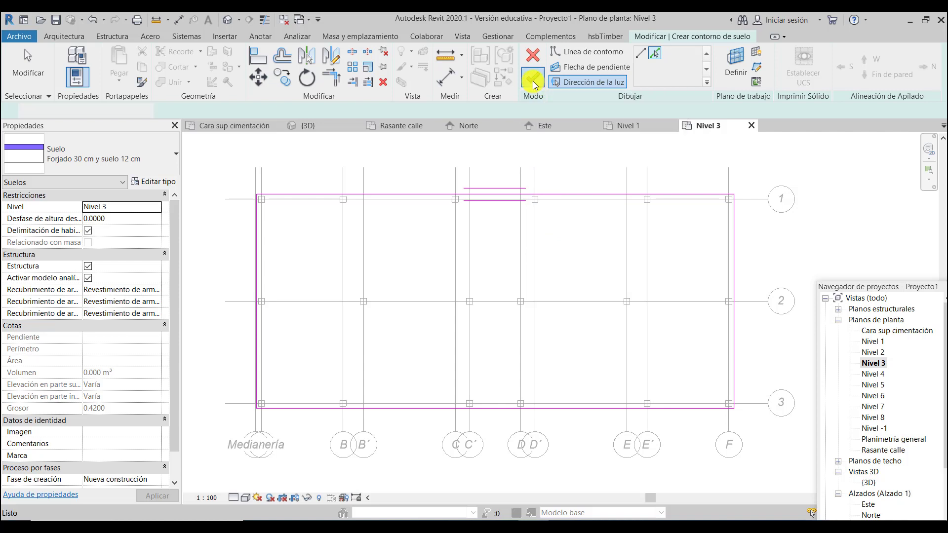
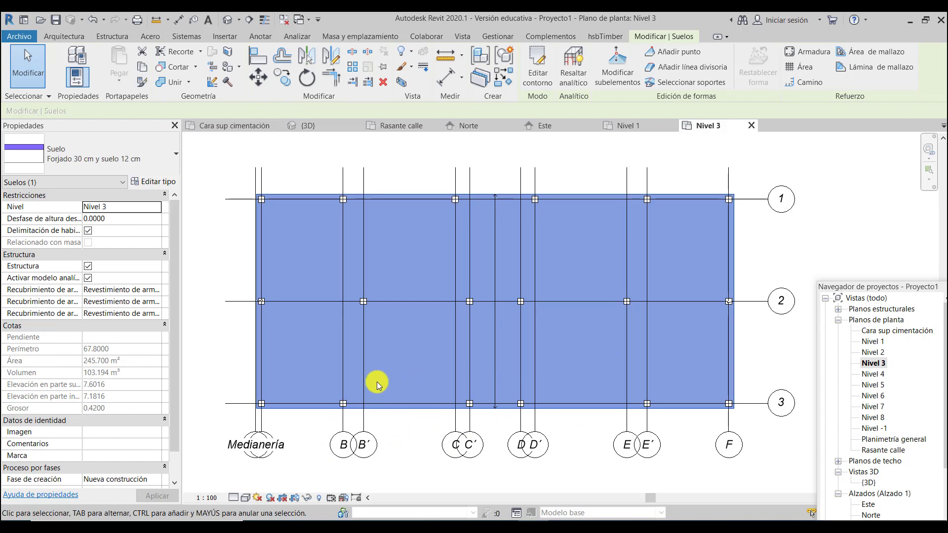
Step: Examine the floor's edges around the corner column on grid 1 against the Medianería grid line
scroll(255, 193, "up", 6)
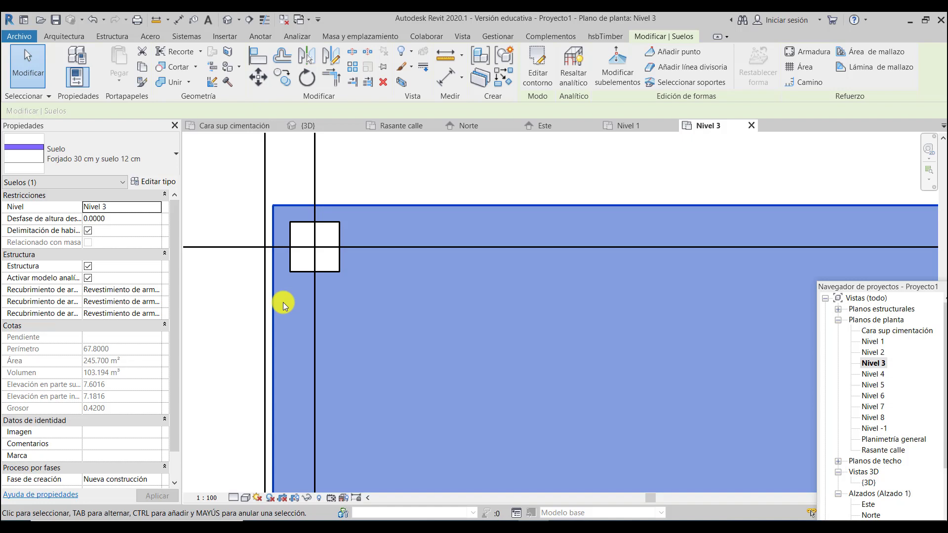
scroll(283, 302, "up", 2)
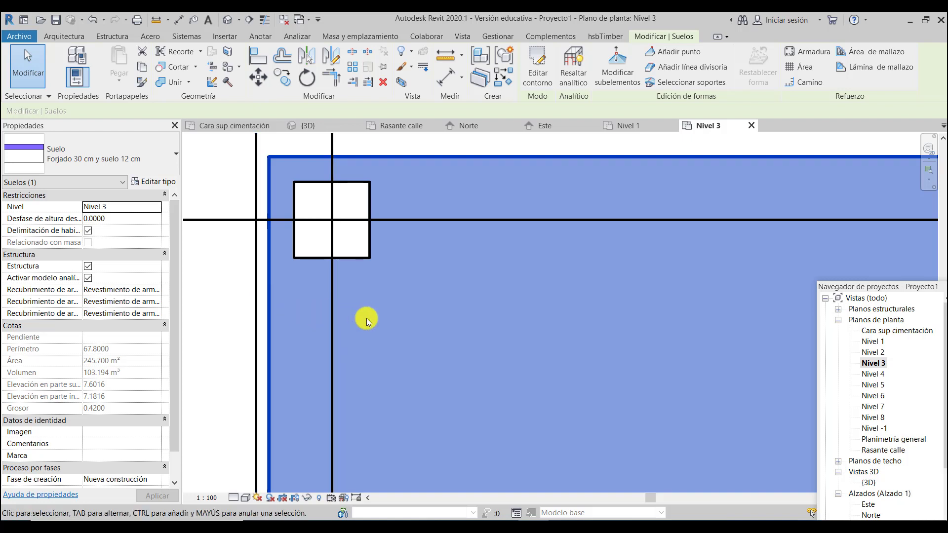
scroll(338, 363, "down", 2)
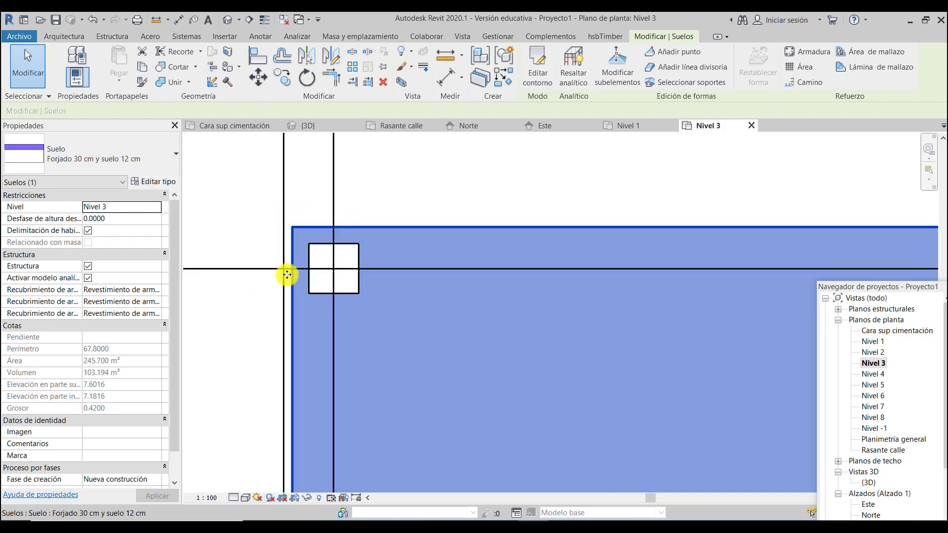
scroll(286, 271, "up", 2)
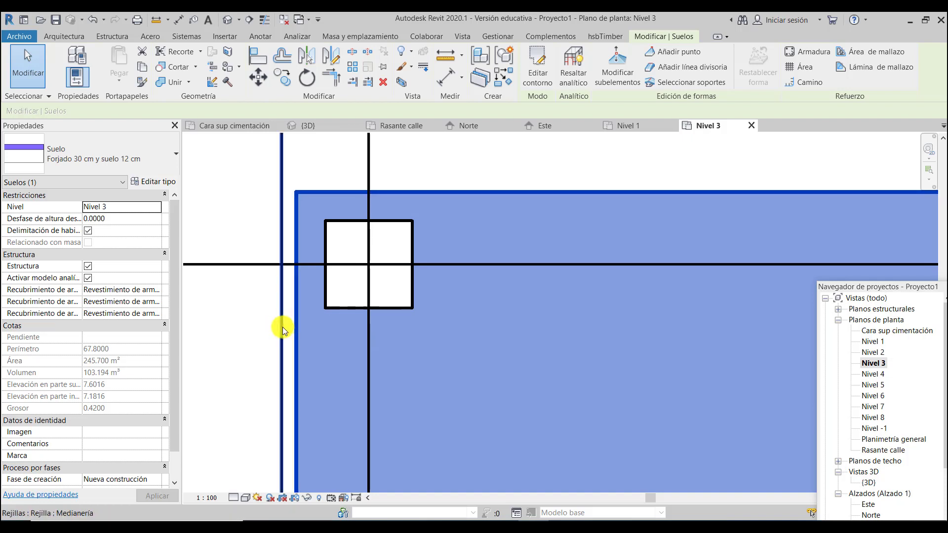
scroll(283, 327, "down", 7)
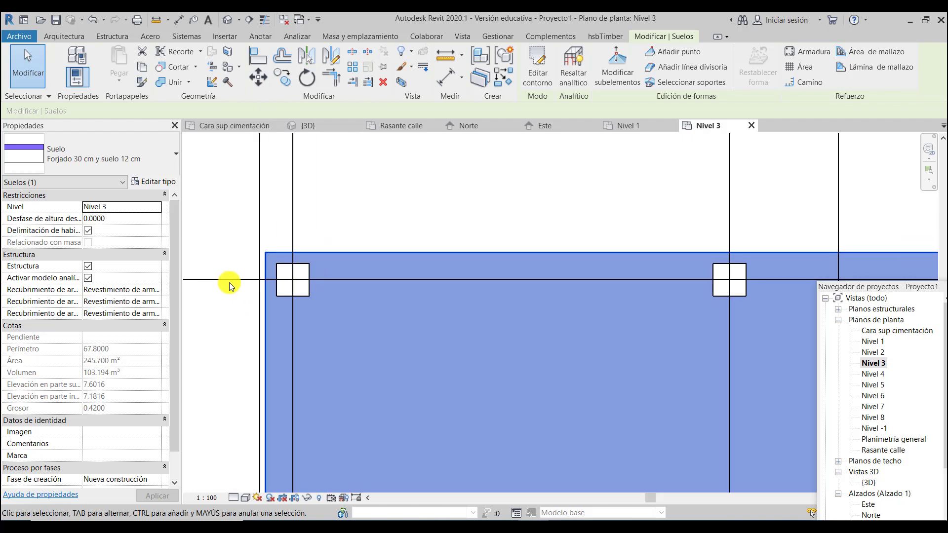
scroll(283, 228, "down", 8)
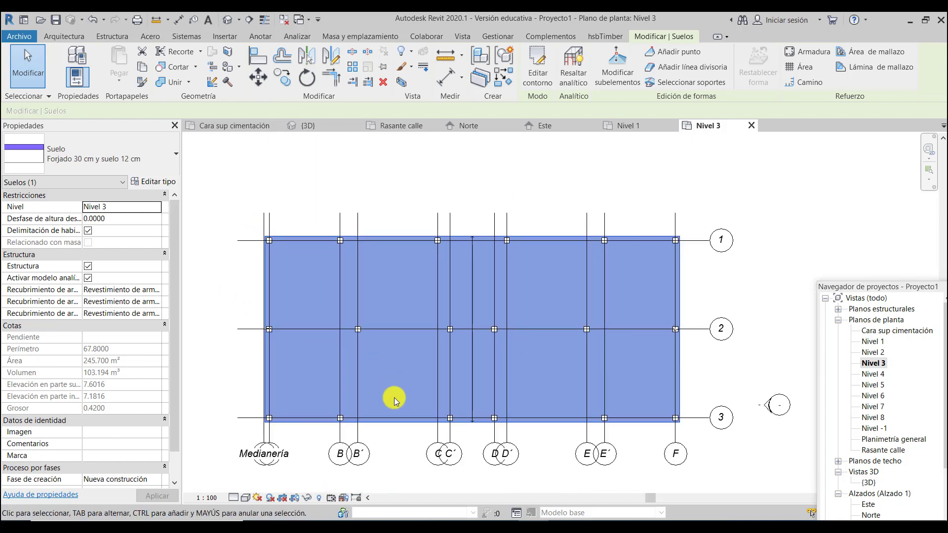
scroll(403, 405, "up", 1)
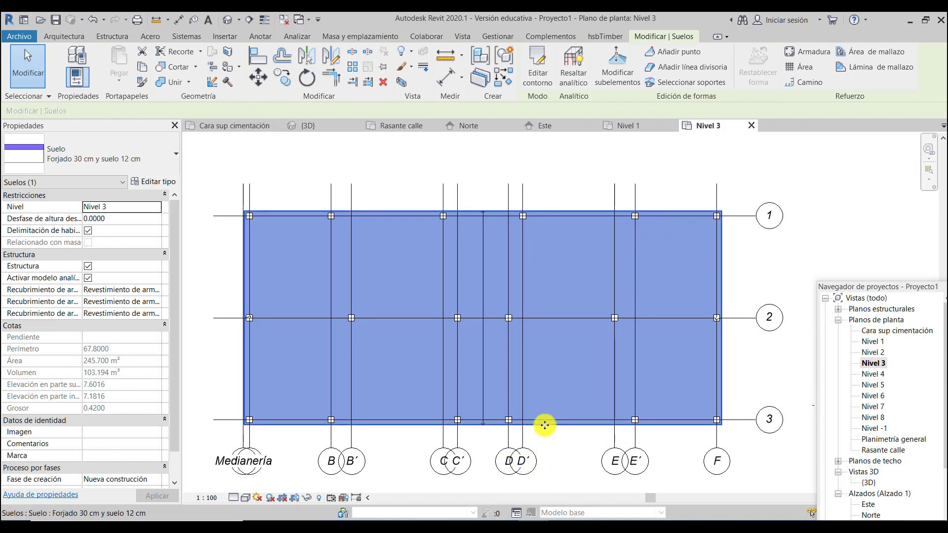
Step: Edit the floor's boundary and draw a rectangular opening about 1.7 m deep between the C´ and D columns, starting at their inner corners on grid 2
left_click(534, 65)
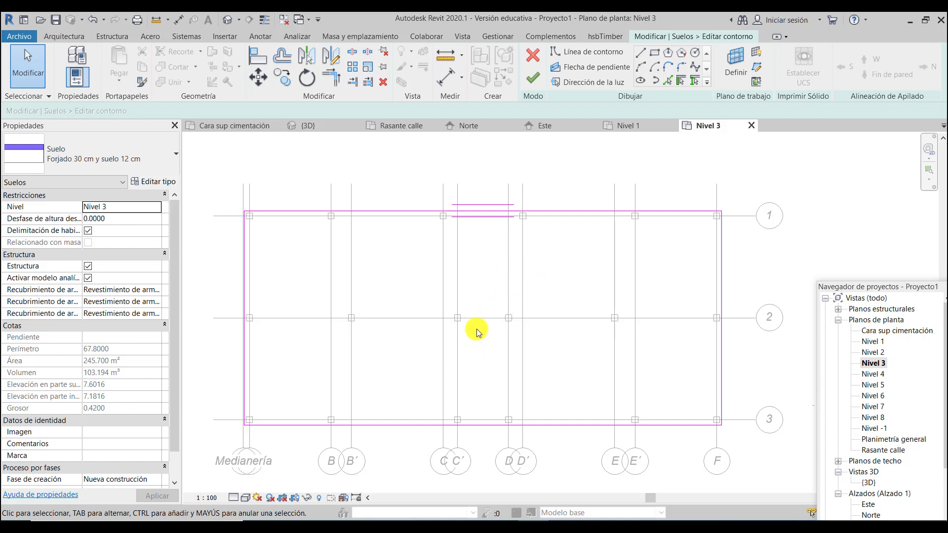
scroll(477, 304, "up", 5)
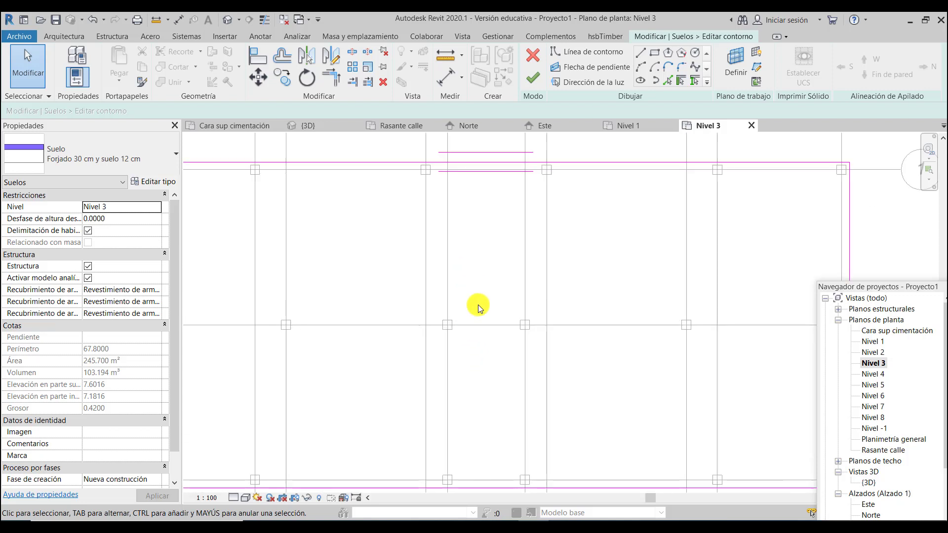
left_click(654, 53)
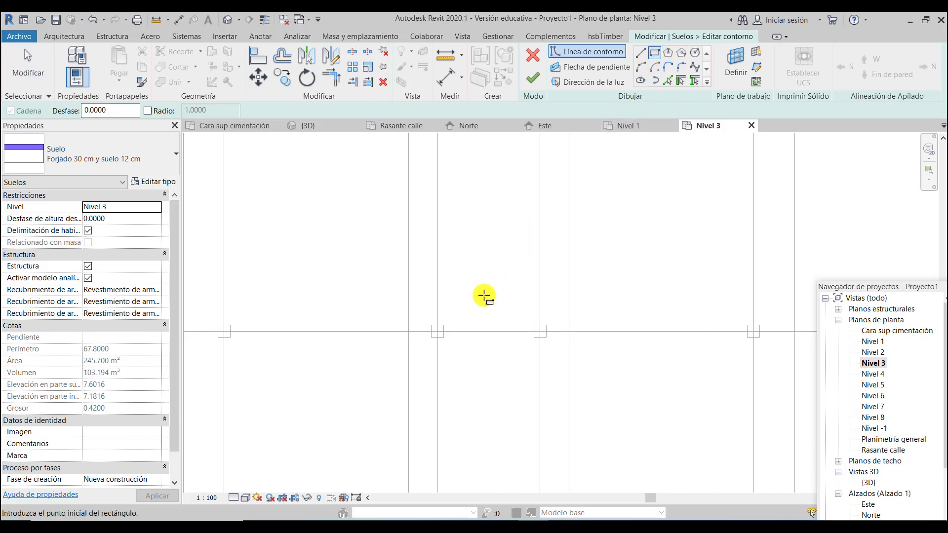
scroll(448, 326, "up", 4)
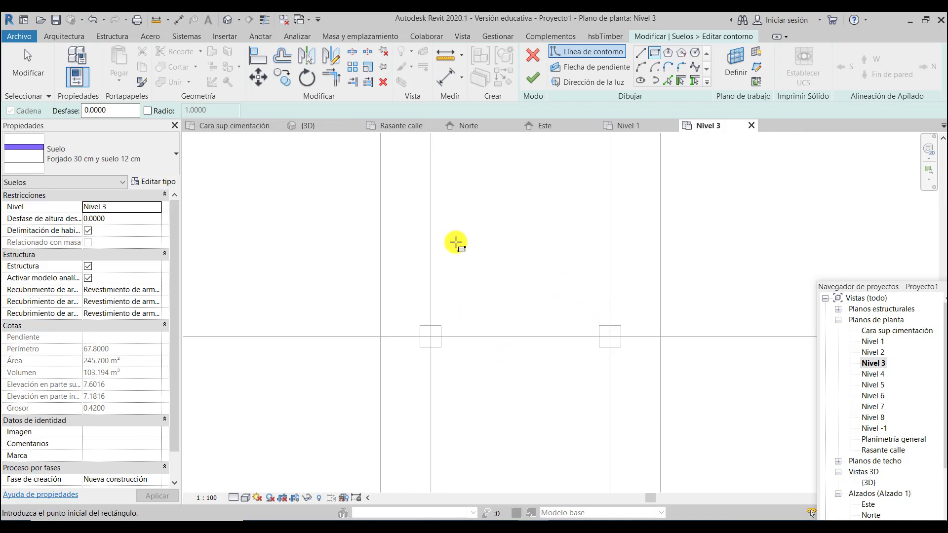
left_click(440, 325)
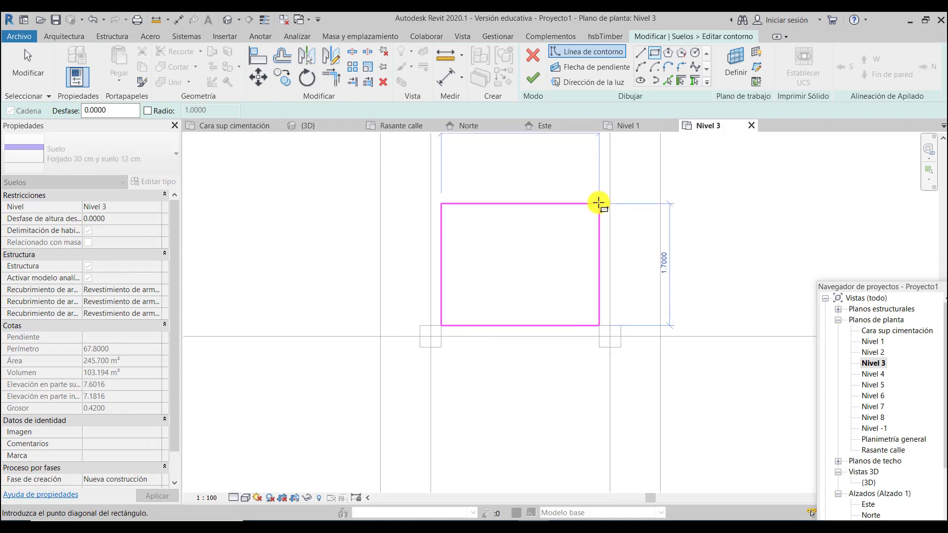
left_click(598, 202)
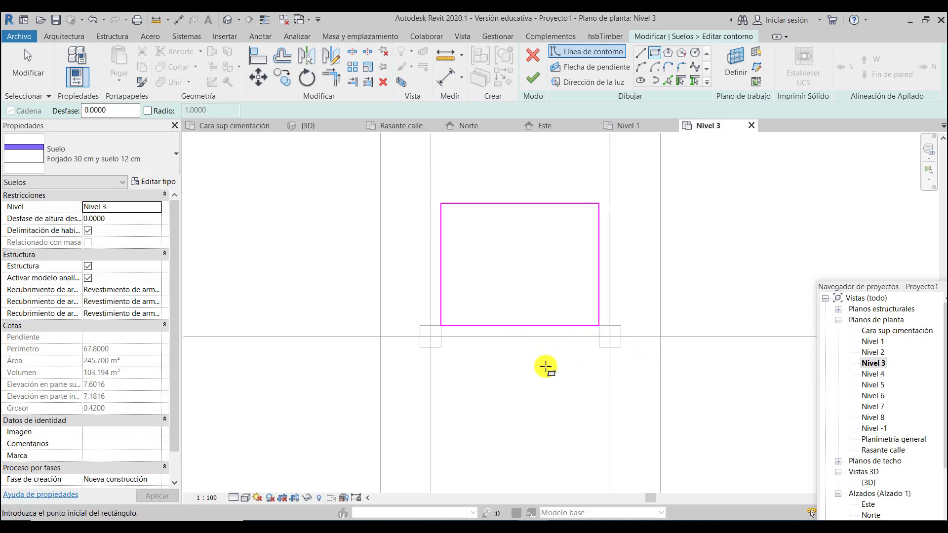
key("Escape")
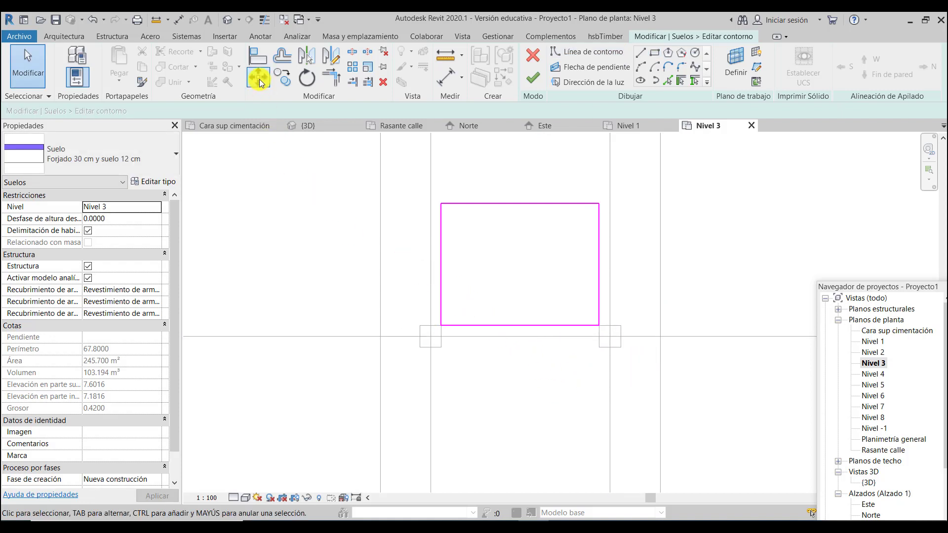
left_click(259, 79)
left_click(499, 324)
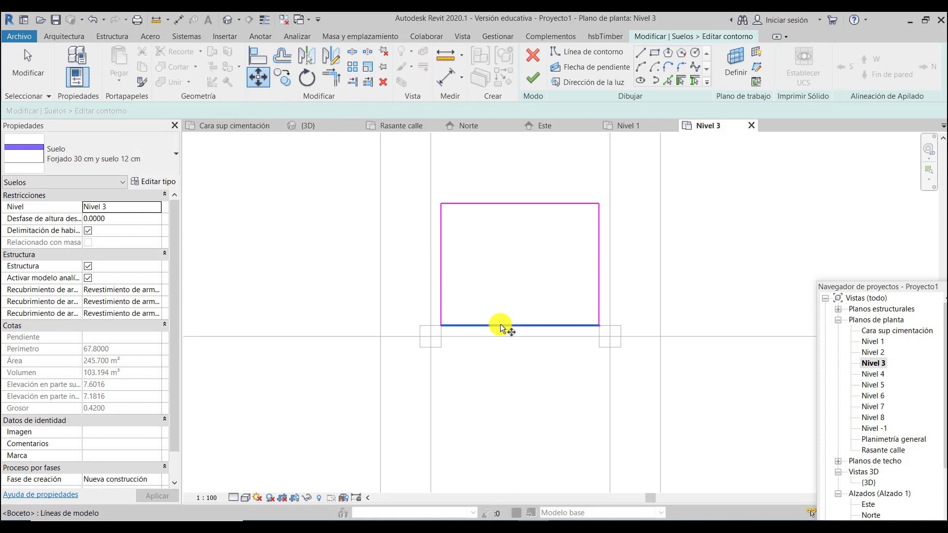
left_click(598, 303)
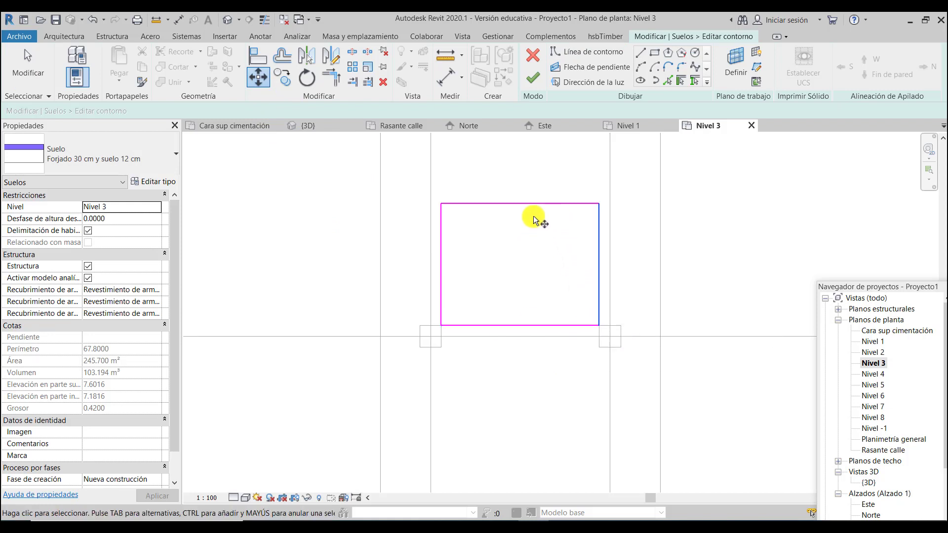
key("Escape")
key("Escape")
Step: Move the whole opening rectangle away from grid 2 towards grid 1 and finish the floor sketch
left_click_drag(418, 177, 614, 331)
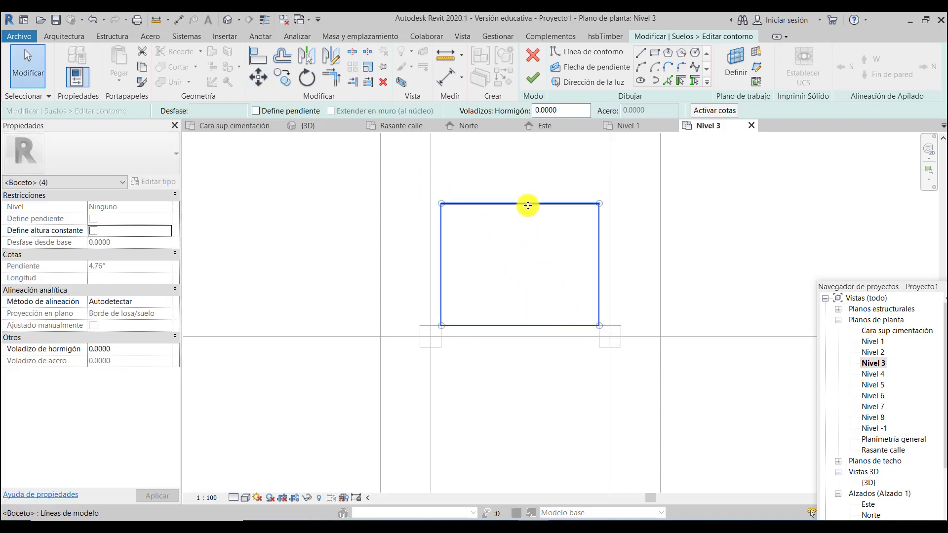
left_click_drag(527, 187, 525, 132)
scroll(525, 369, "down", 5)
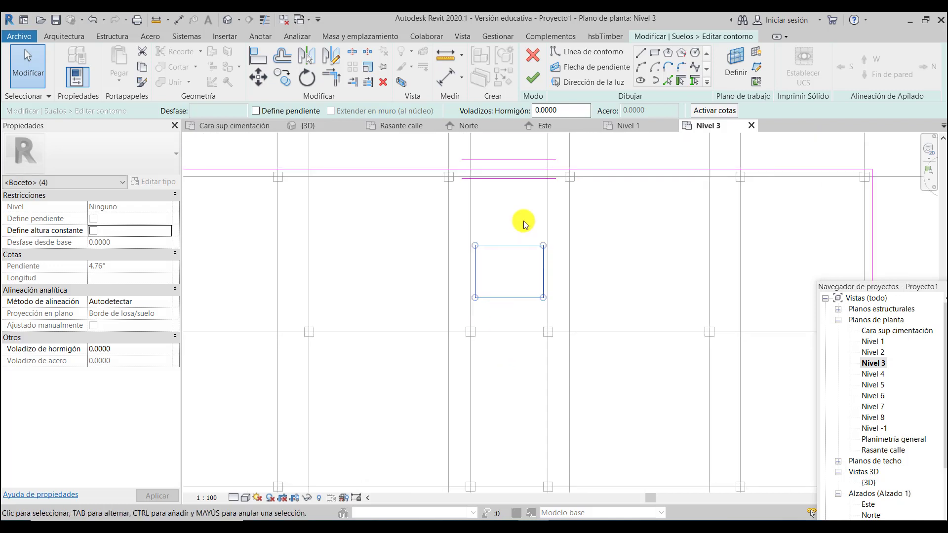
scroll(533, 279, "up", 1)
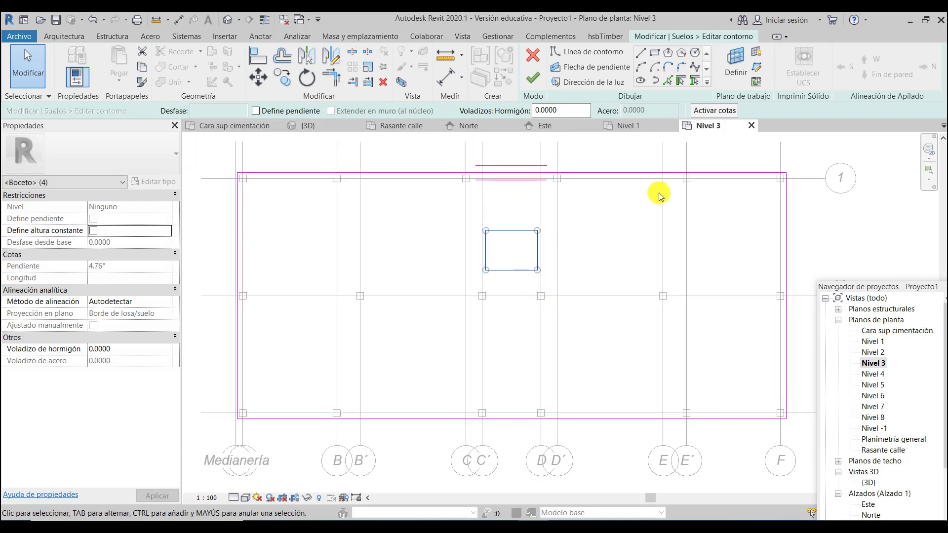
left_click(545, 89)
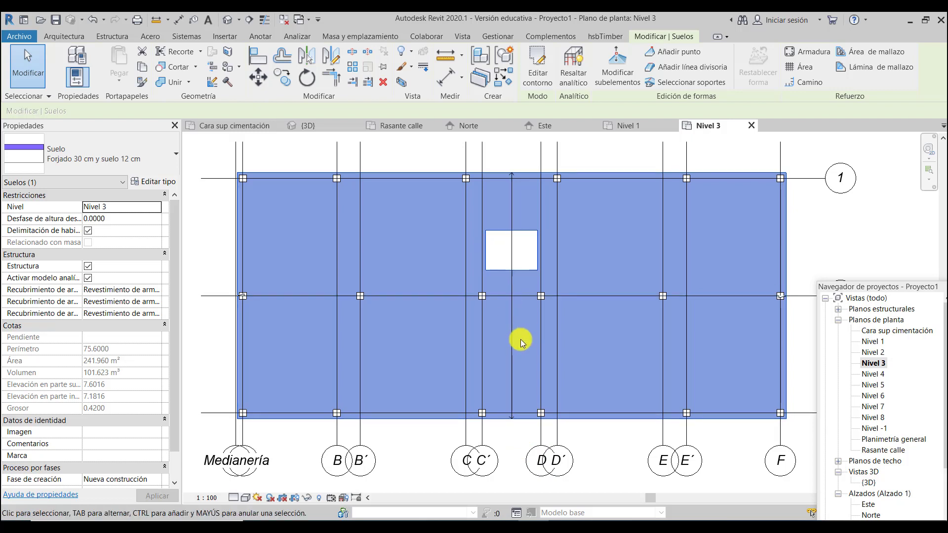
scroll(517, 277, "down", 2)
scroll(472, 406, "up", 1)
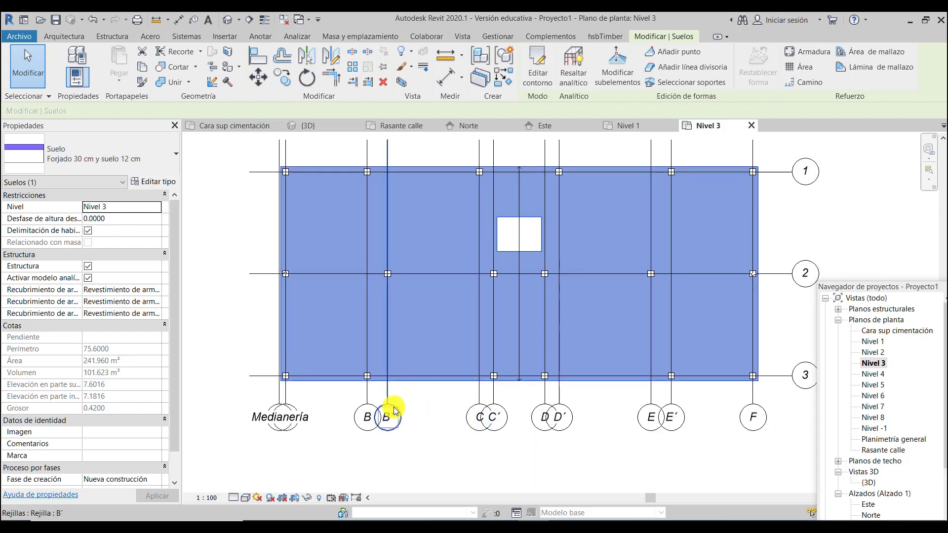
scroll(395, 410, "up", 2)
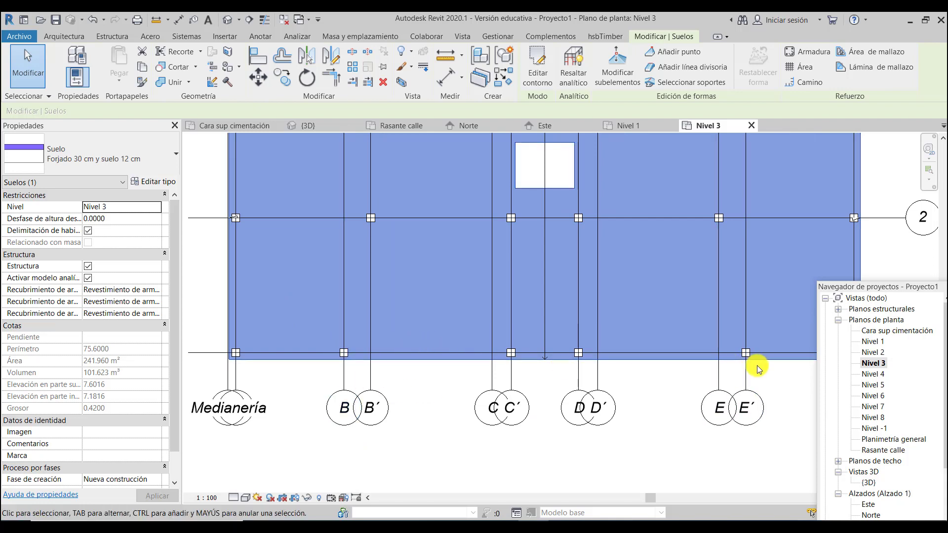
scroll(374, 366, "up", 1)
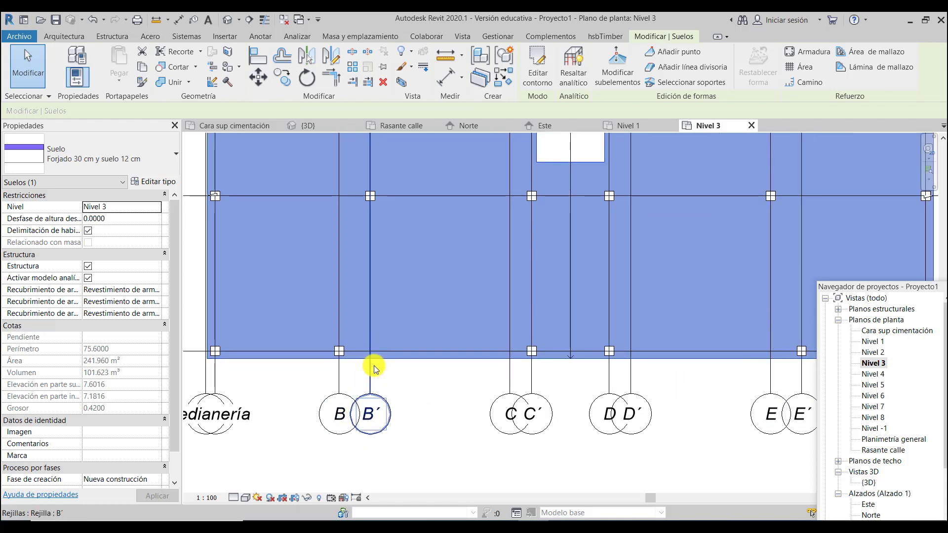
scroll(375, 365, "up", 1)
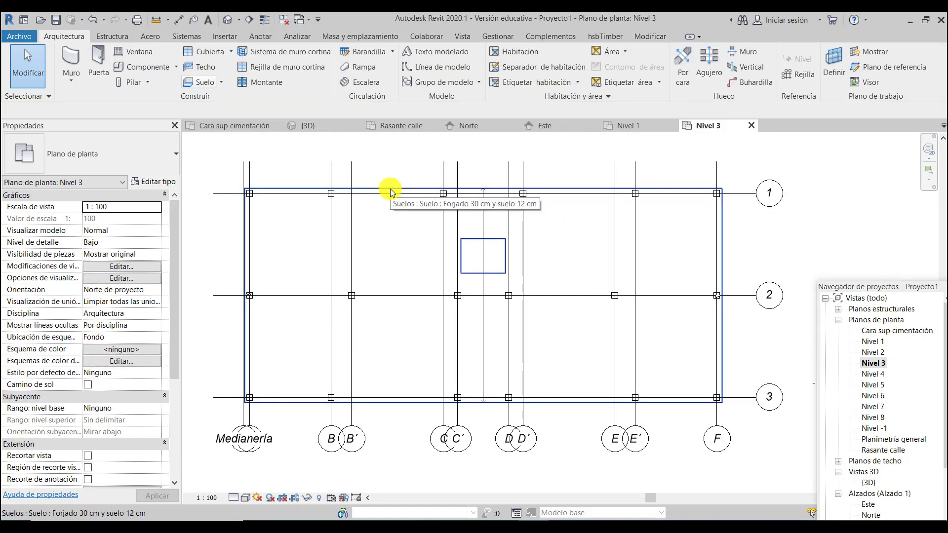
Step: Edit the floor's boundary and draw a projection past grid 3 from column B's outer corner: 1.1 m outward, 5 m across and back to the edge
left_click(390, 190)
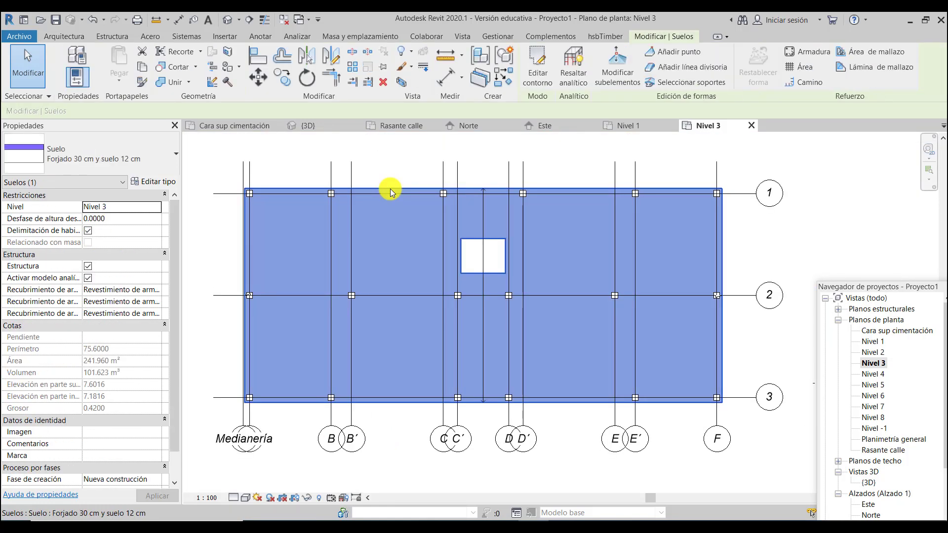
left_click(541, 70)
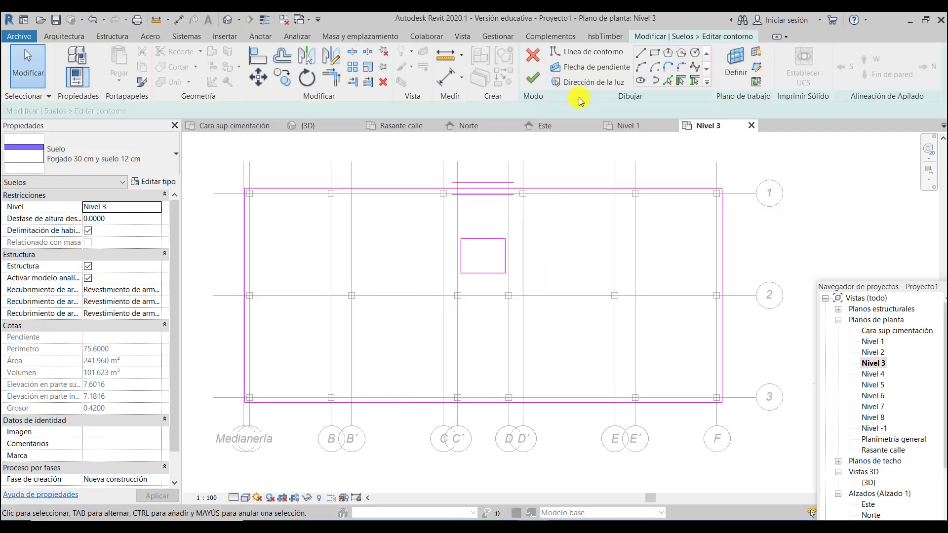
left_click(643, 57)
scroll(328, 417, "up", 5)
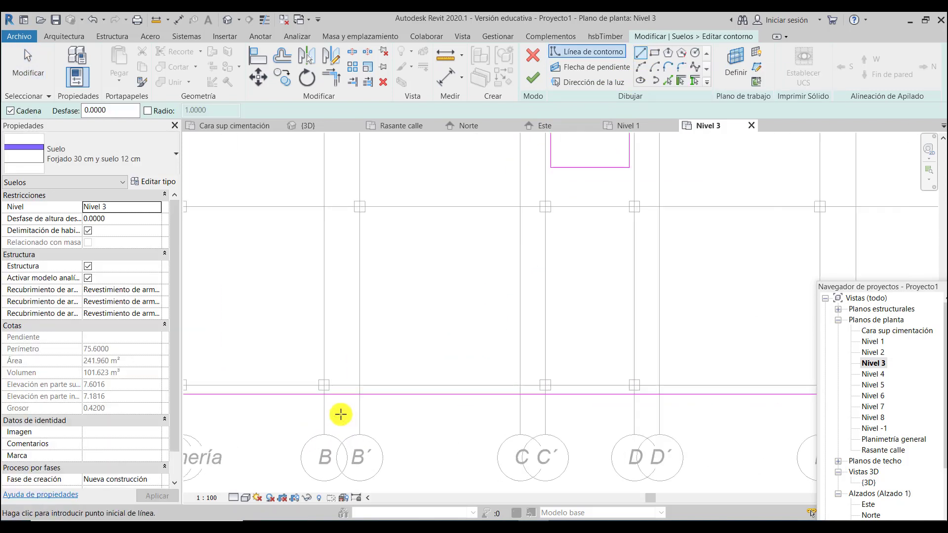
scroll(335, 404, "up", 1)
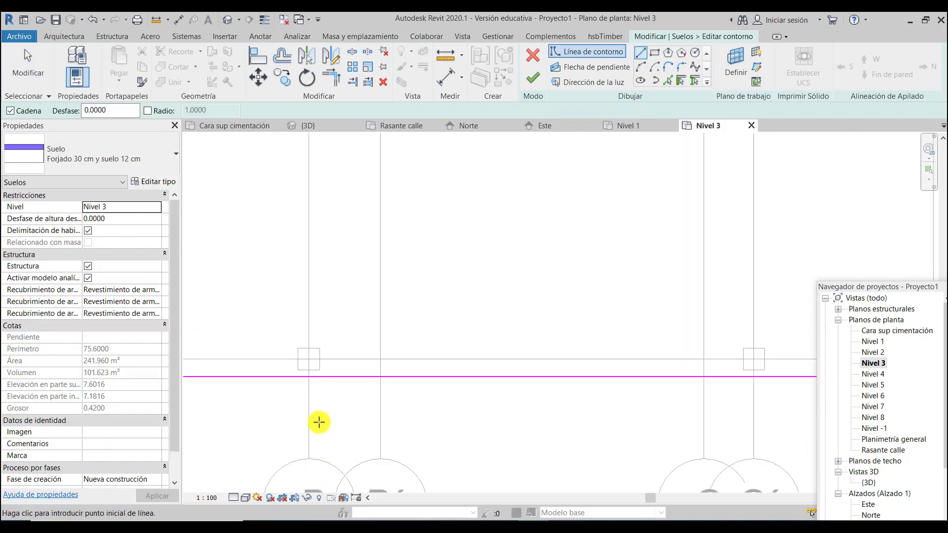
left_click(297, 369)
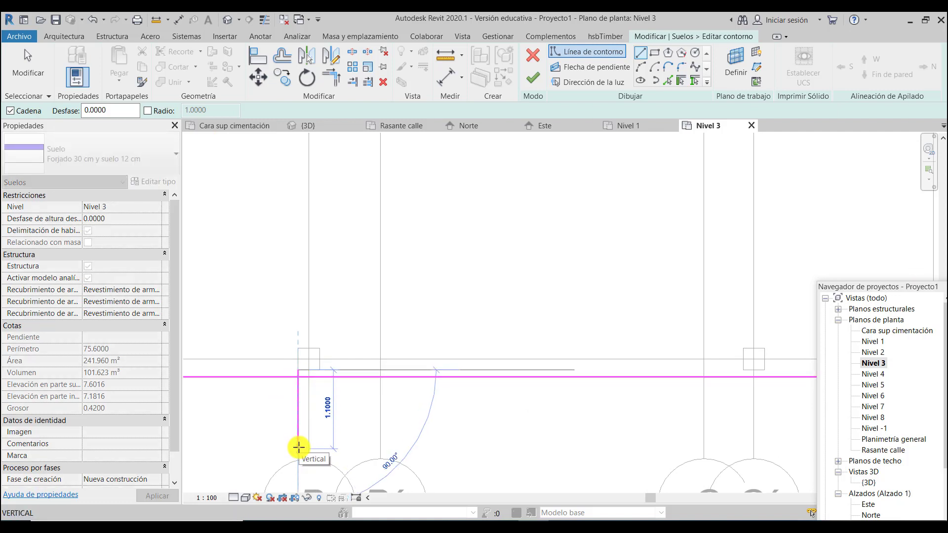
left_click(298, 449)
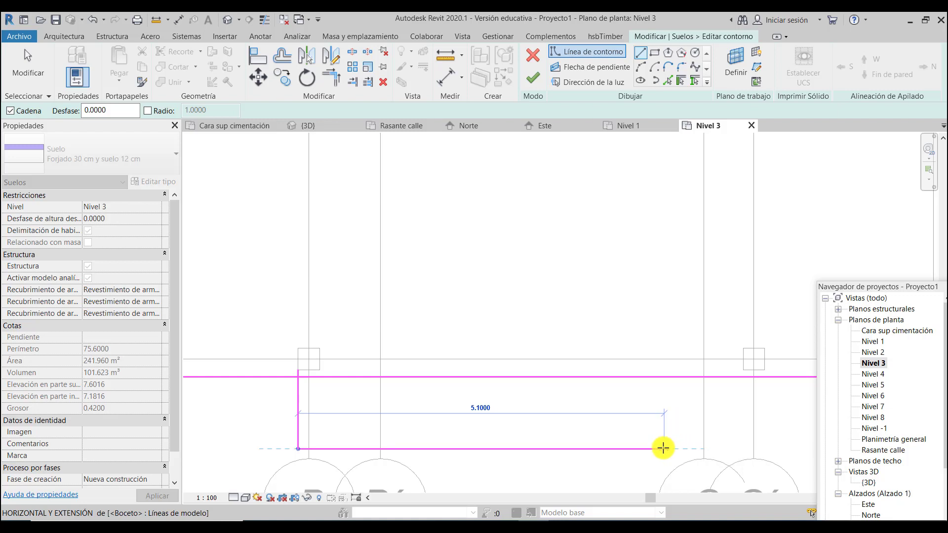
left_click(659, 449)
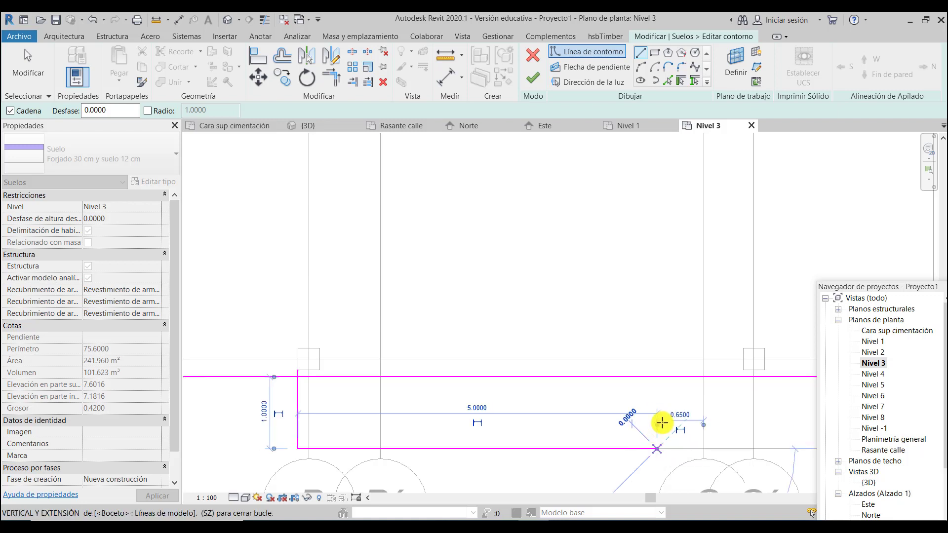
left_click(660, 377)
key("Escape")
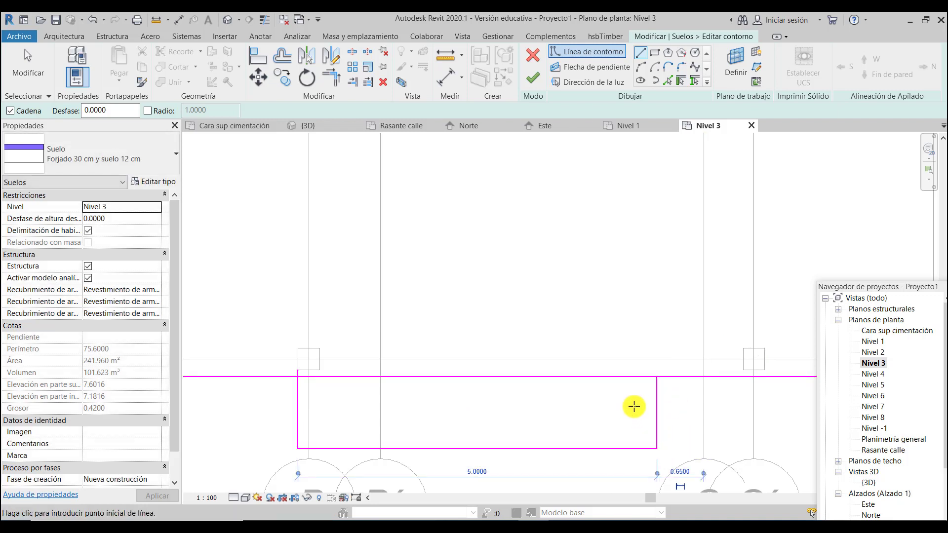
left_click(298, 370)
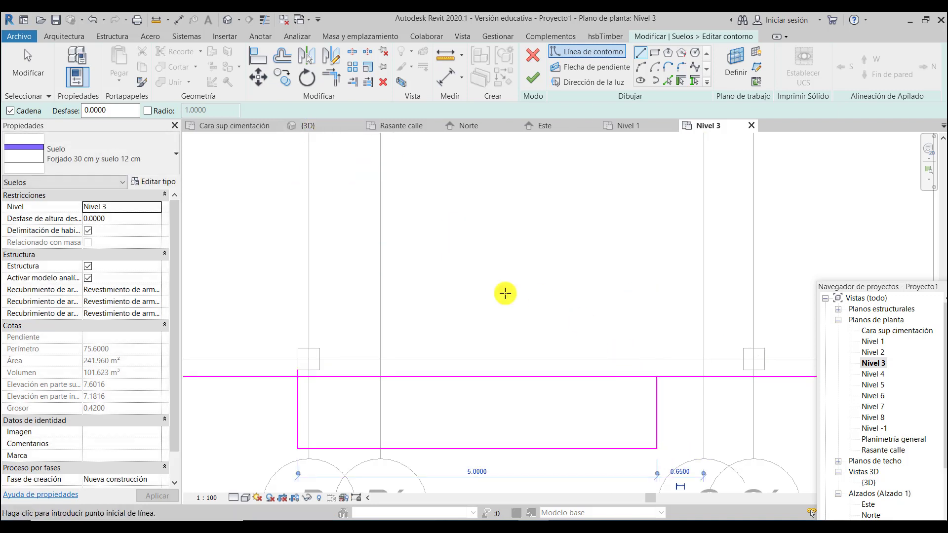
key("Escape")
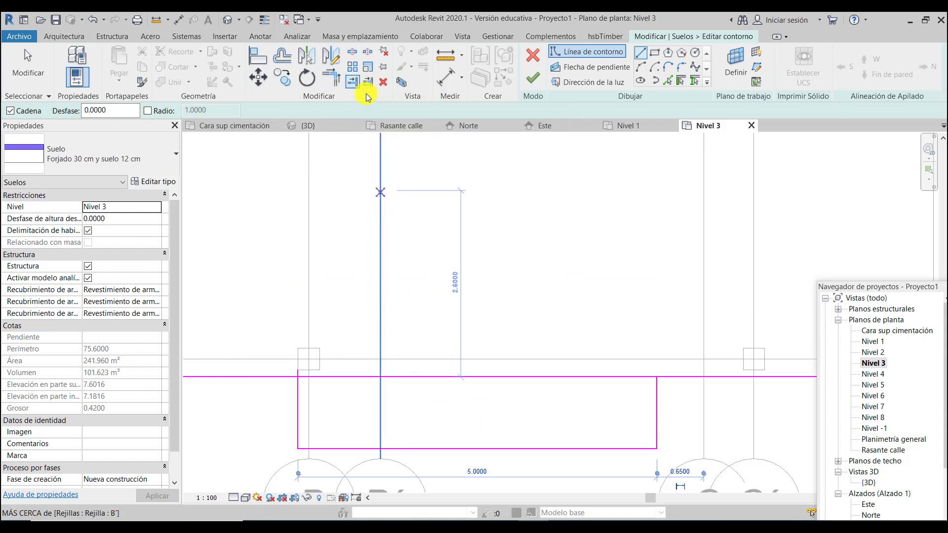
Step: Split the floor's edge line near grid 3 at two points within the projection and delete the middle segment
left_click(353, 54)
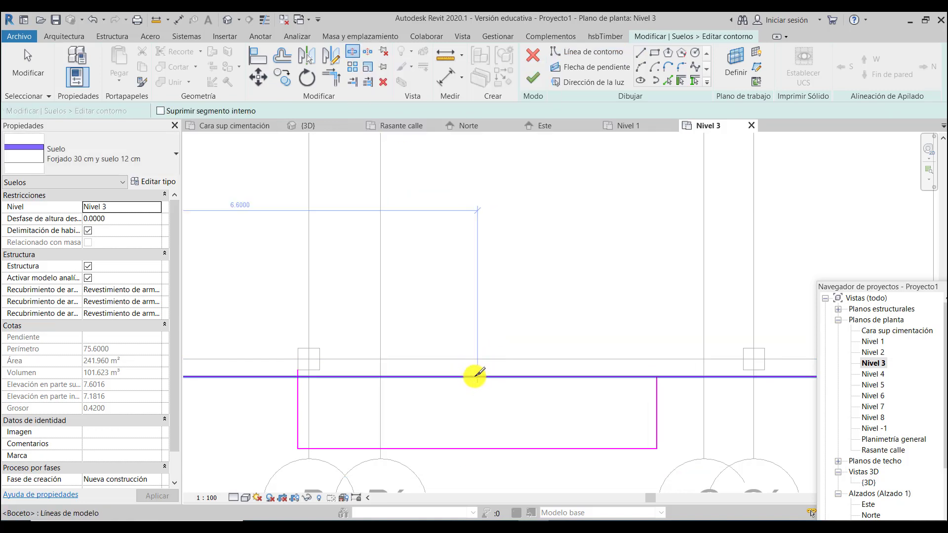
left_click(477, 377)
left_click(564, 378)
key("Escape")
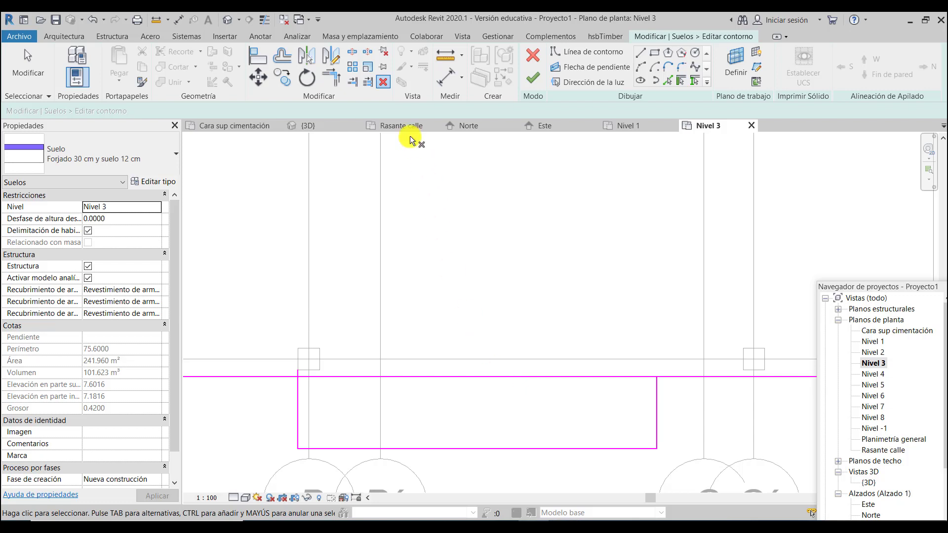
left_click(384, 81)
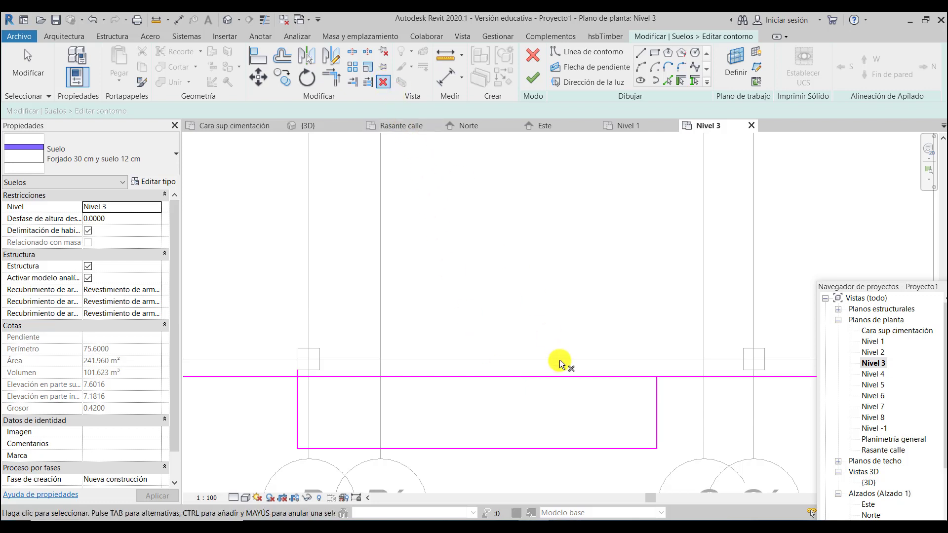
left_click(530, 377)
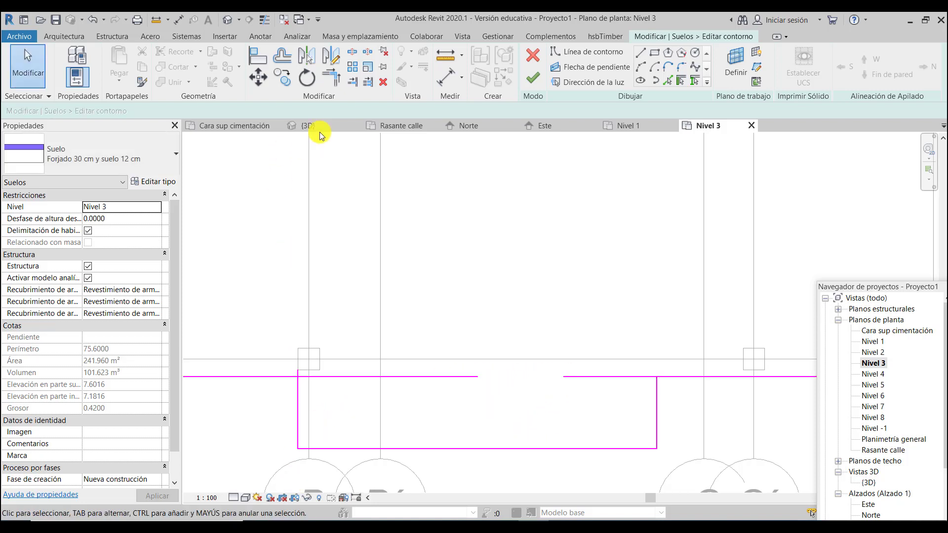
Step: Trim the two remaining edge segments near grid 3 into corners with the projection's side lines
left_click(333, 81)
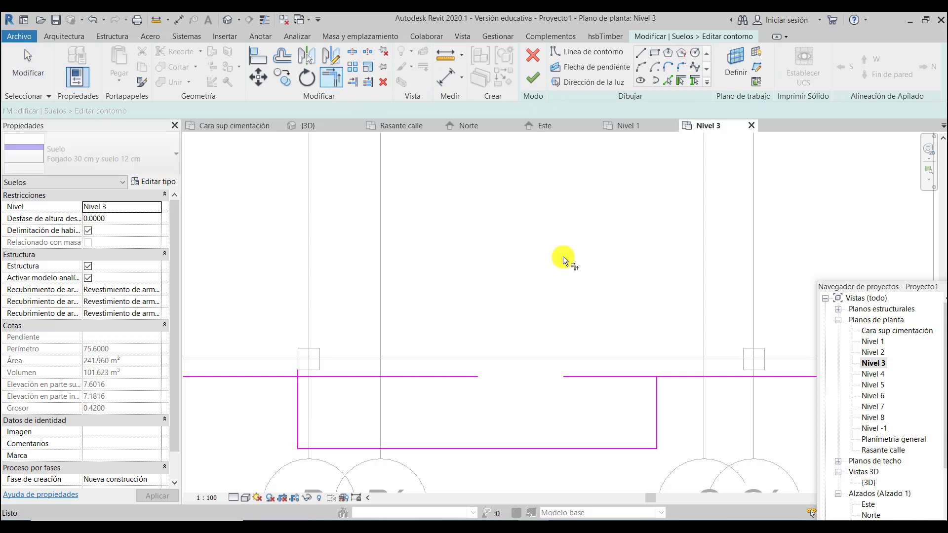
left_click(678, 380)
left_click(660, 395)
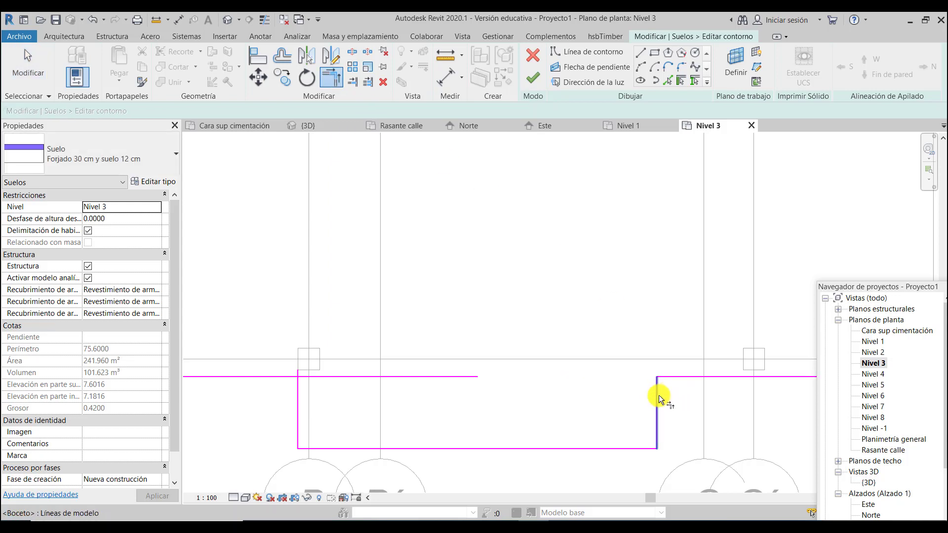
left_click(300, 398)
left_click(286, 377)
scroll(319, 360, "down", 5)
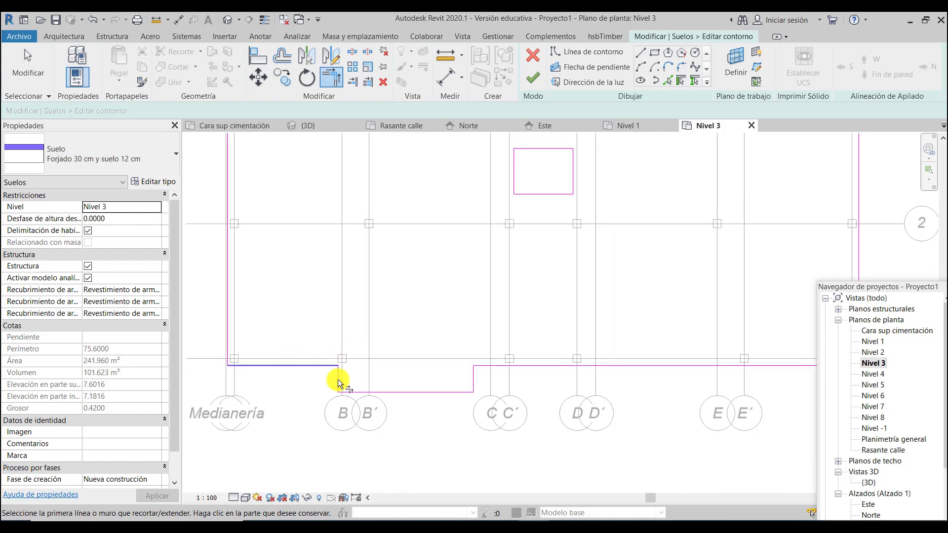
scroll(353, 360, "down", 3)
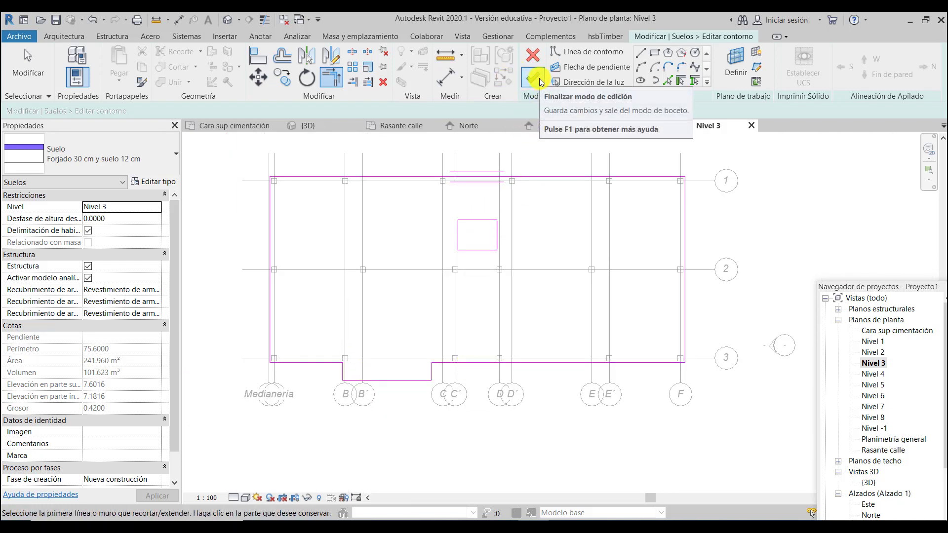
Step: Draw a second projection past grid 3 from column E´'s outer corner: 1.1 m outward, 5 m across towards D´ and back to the floor's edge
scroll(569, 355, "up", 2)
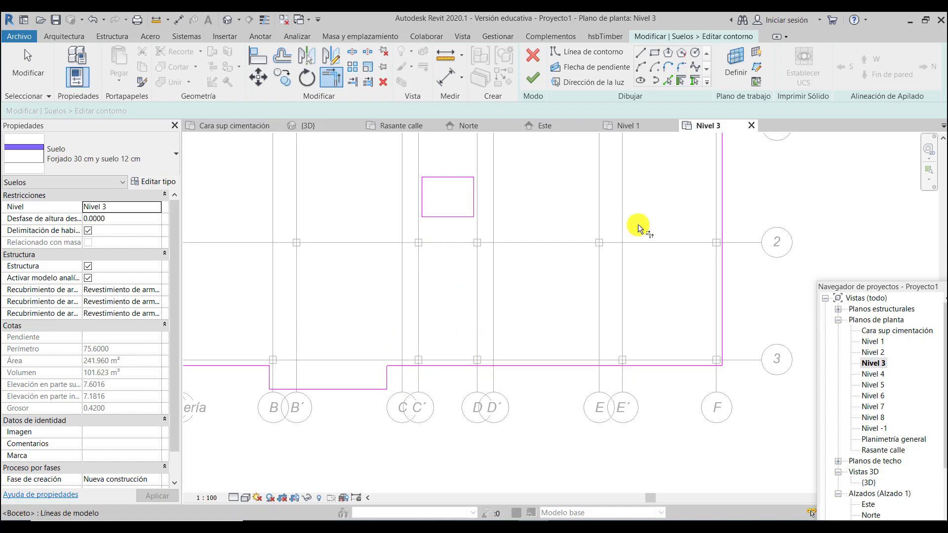
left_click(641, 55)
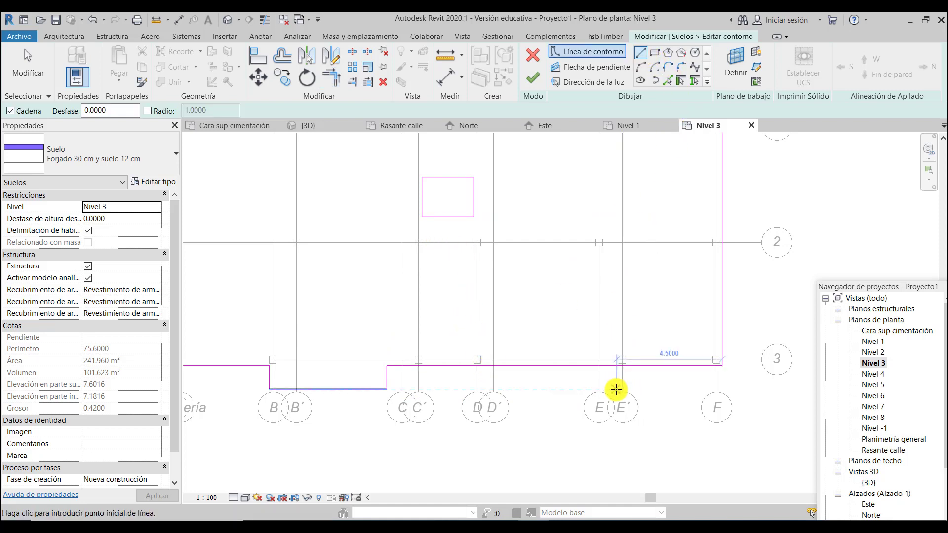
scroll(631, 362, "up", 2)
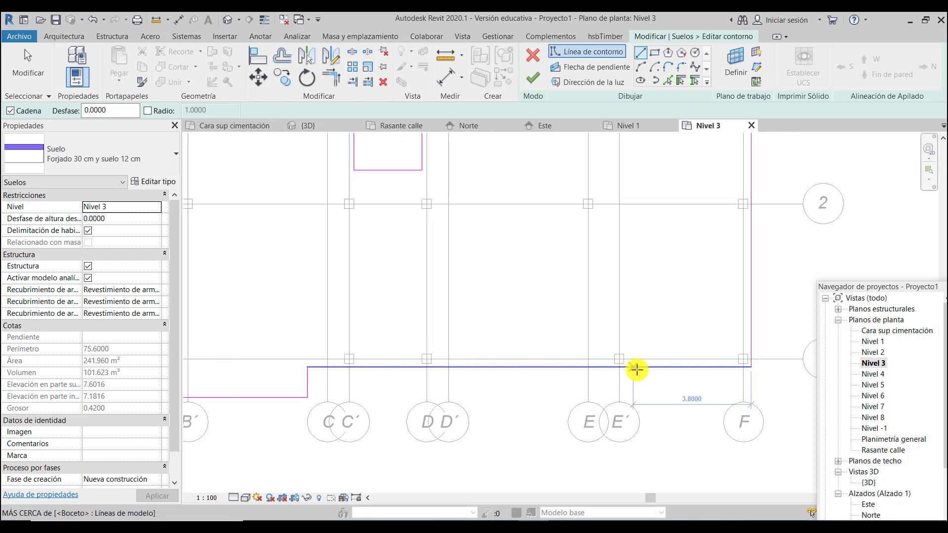
scroll(626, 362, "up", 2)
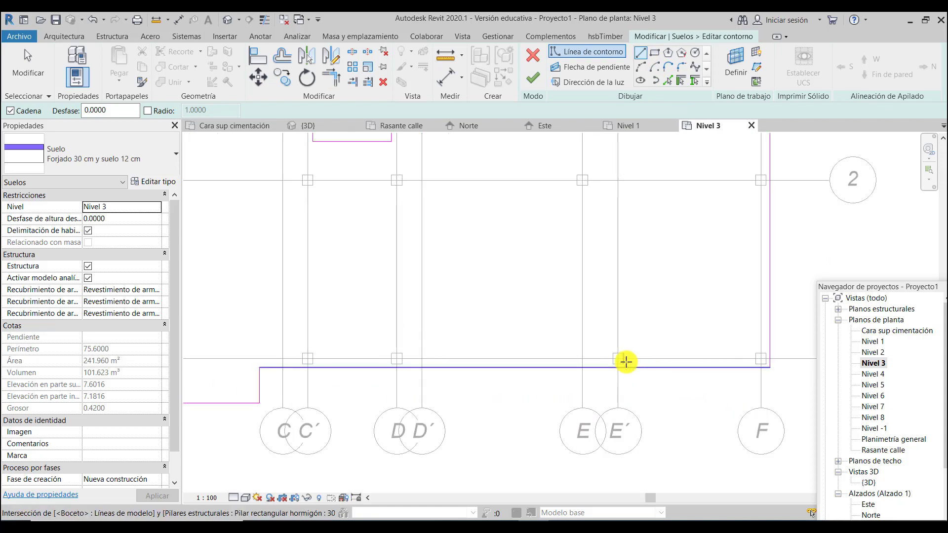
left_click(623, 365)
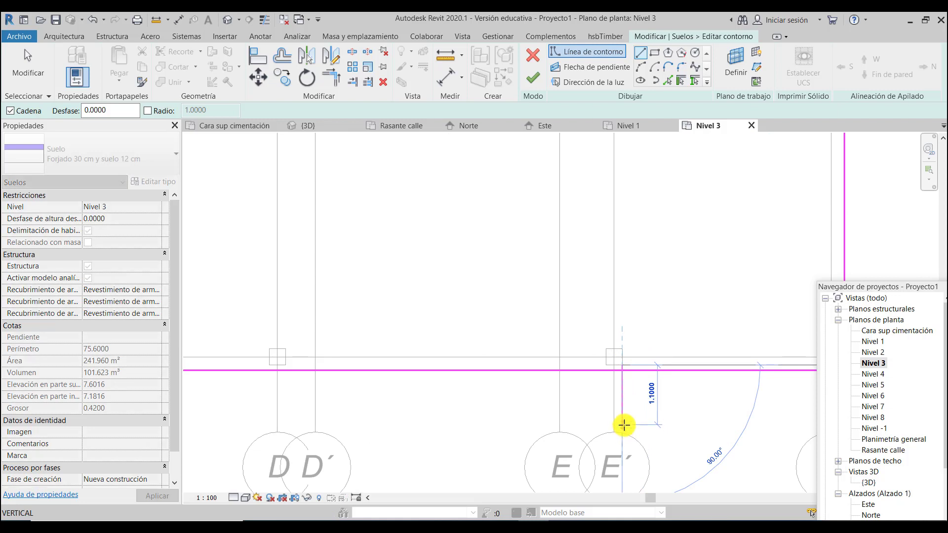
left_click(623, 419)
scroll(687, 393, "down", 3)
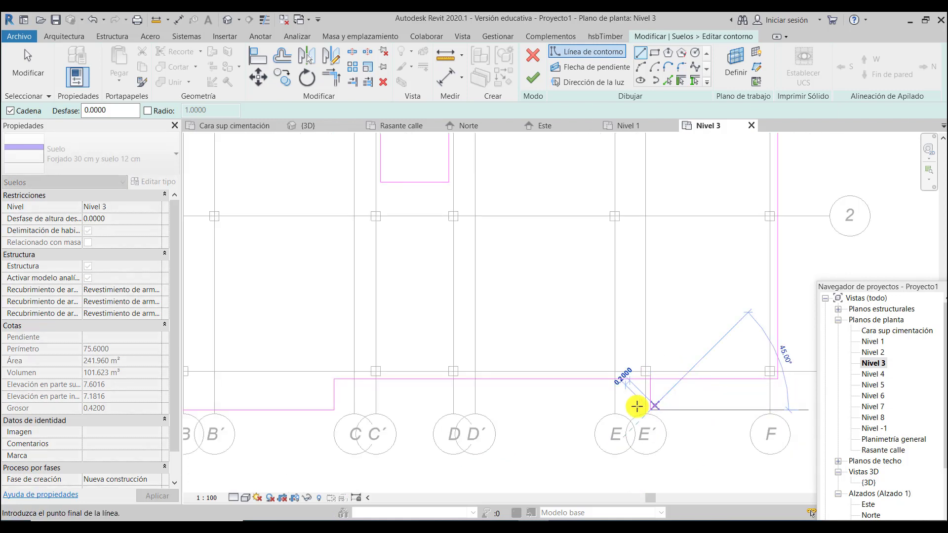
left_click(495, 408)
left_click(495, 379)
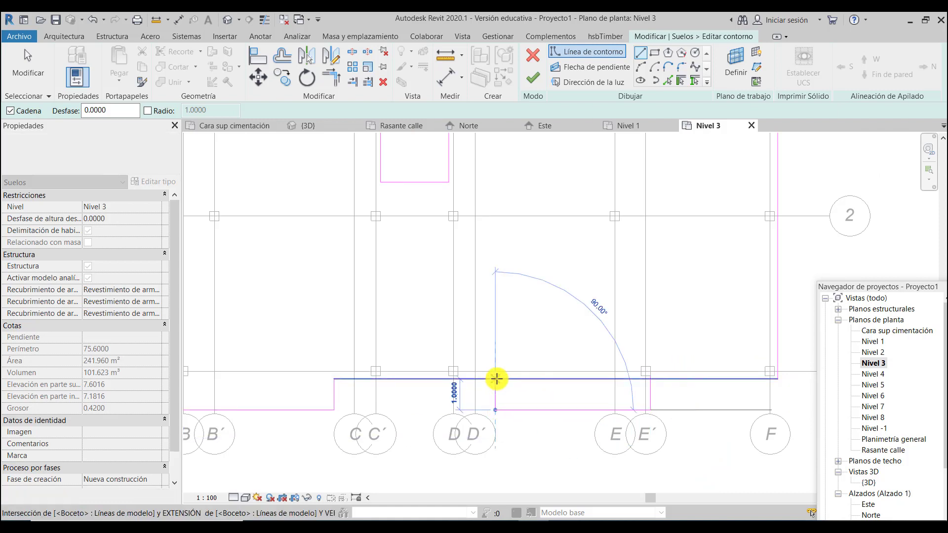
key("Escape")
Step: Split the floor's edge line near grid 3 at two points within the second projection and delete the middle segment
scroll(635, 392, "up", 4)
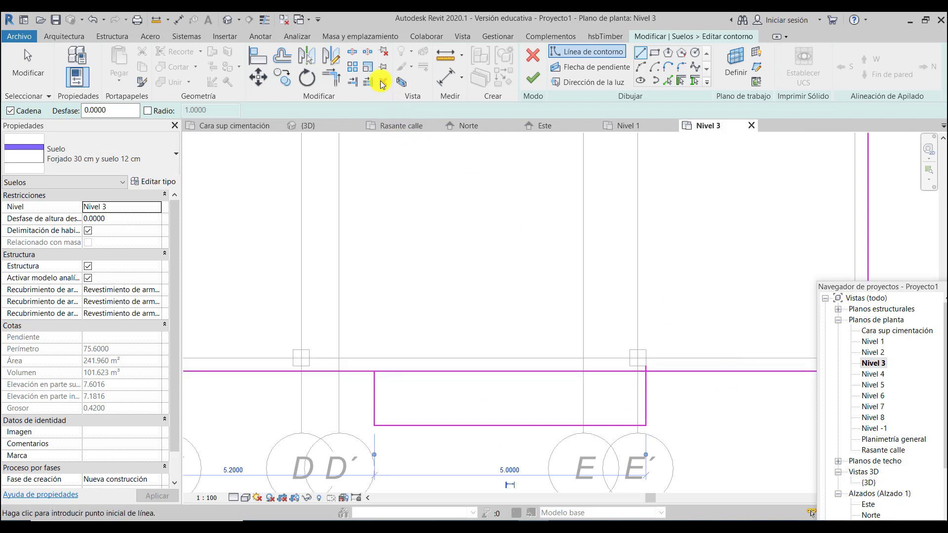
left_click(352, 54)
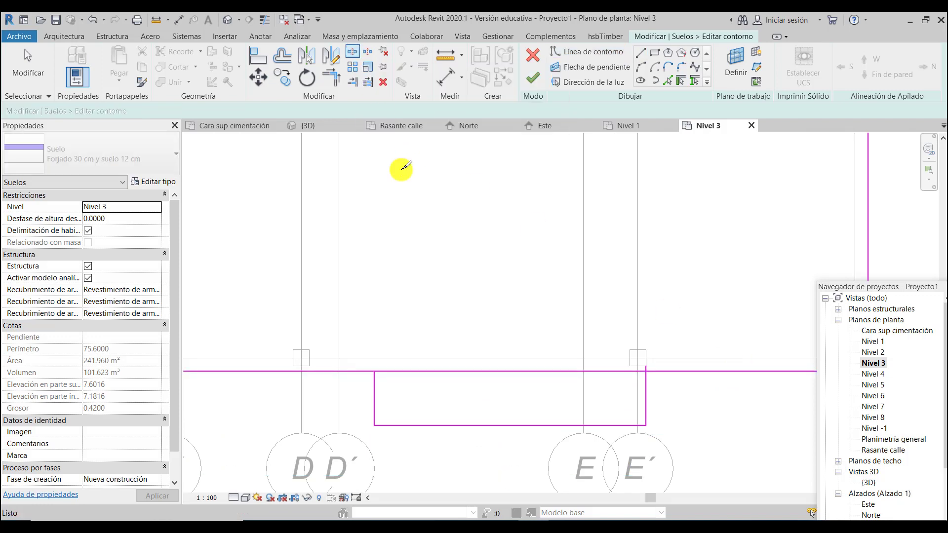
left_click(516, 371)
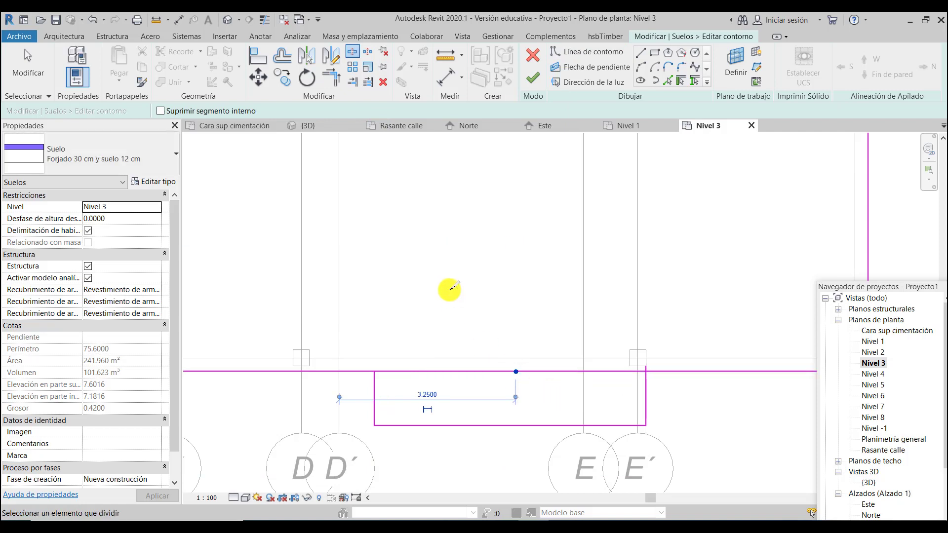
left_click(384, 83)
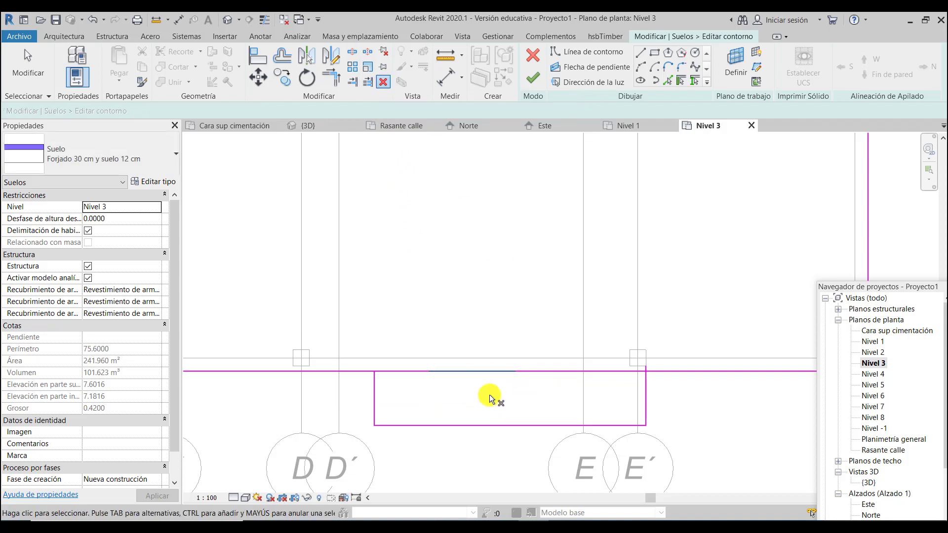
key("Return")
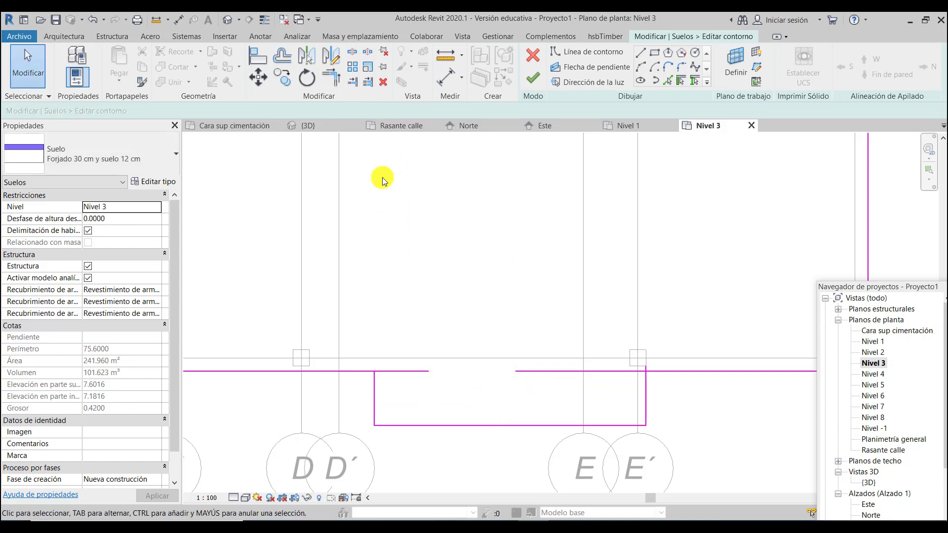
Step: Trim the remaining edge segments into corners with the second projection's side lines and finish the floor sketch
left_click(333, 82)
left_click(360, 372)
left_click(374, 384)
left_click(645, 396)
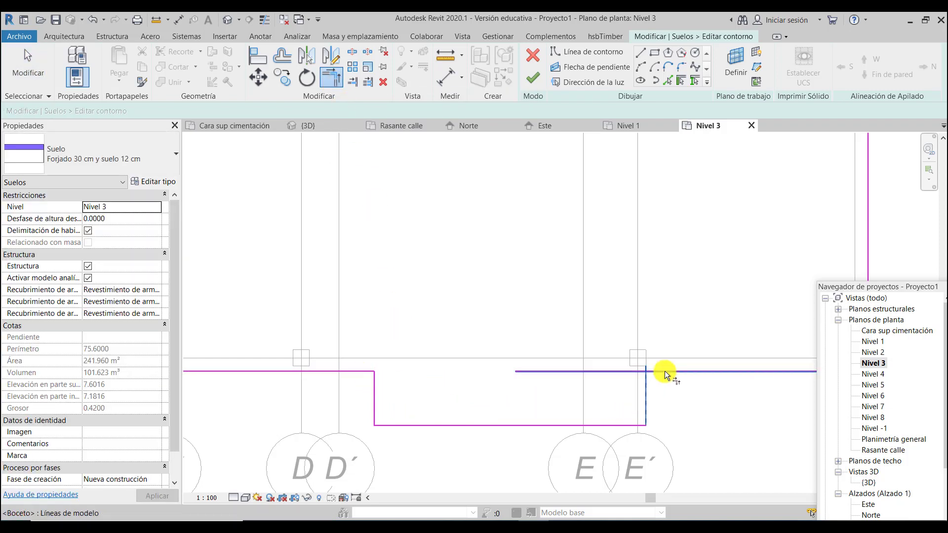
left_click(665, 372)
scroll(647, 366, "down", 5)
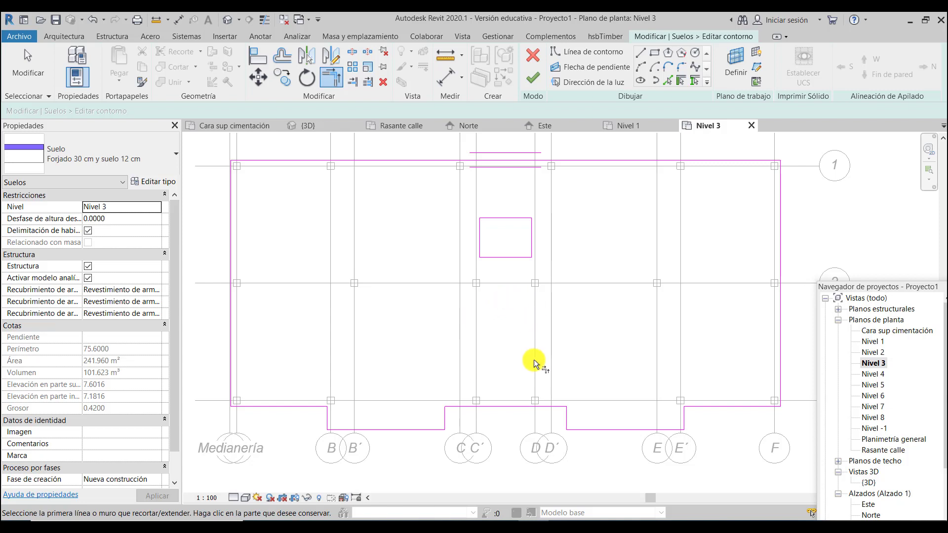
left_click(534, 78)
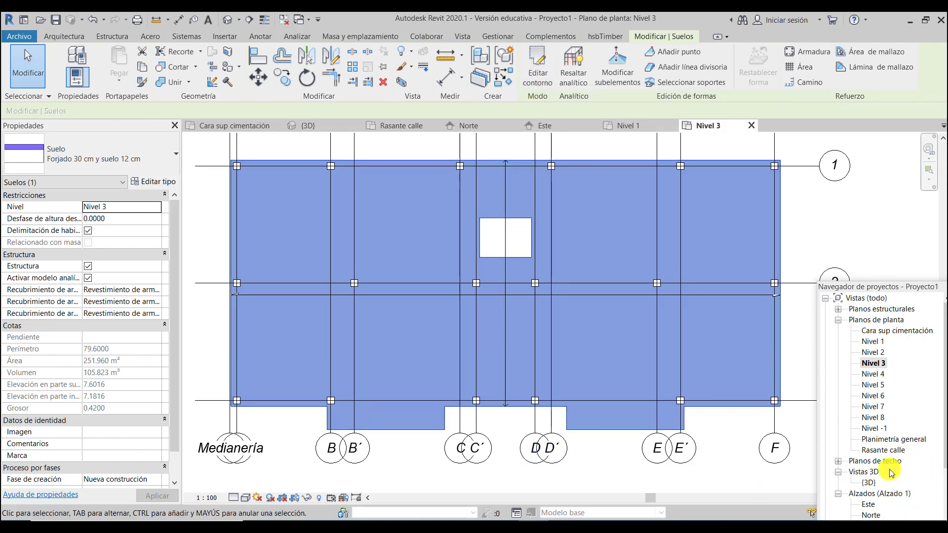
Step: Open the 3D view and examine the Nivel 3 floor with its opening and both projections from several sides
double_click(868, 482)
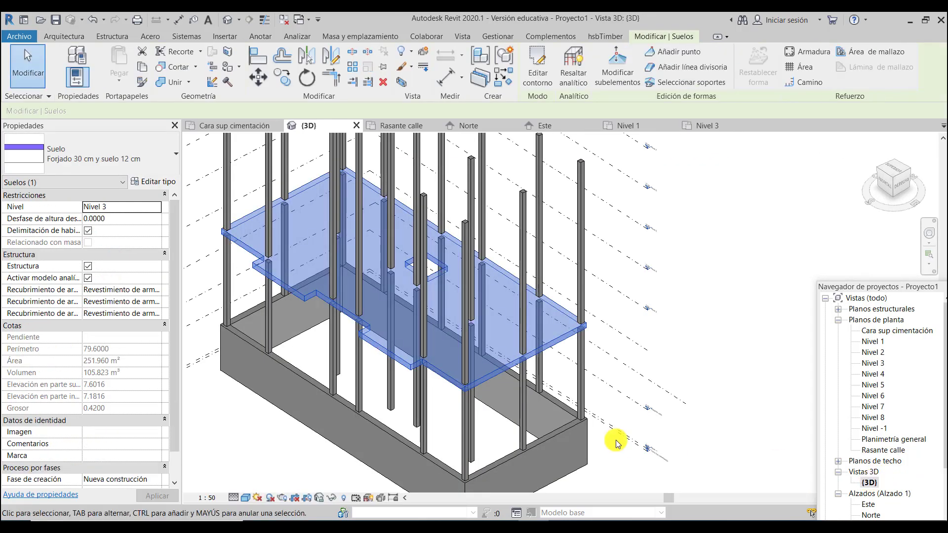
scroll(546, 342, "down", 1)
scroll(521, 473, "up", 1)
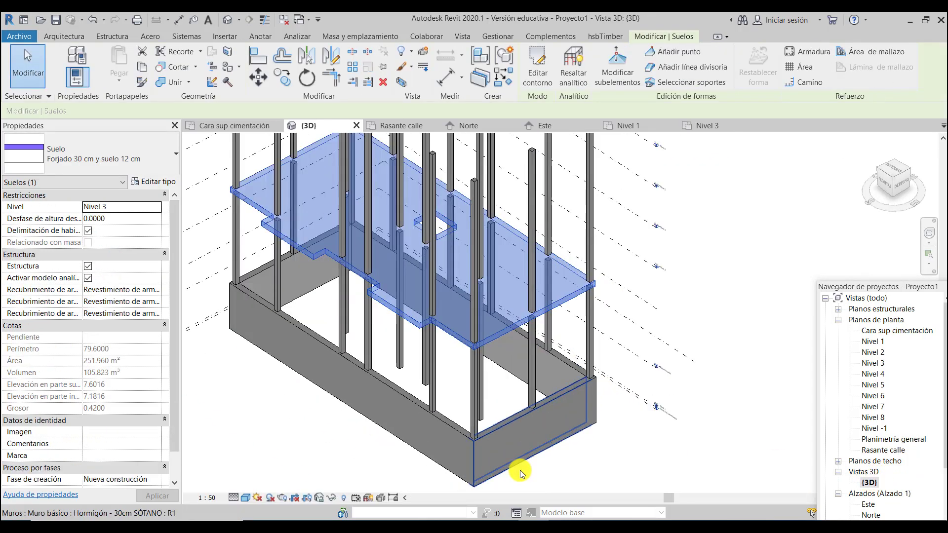
left_click_drag(898, 213, 846, 201)
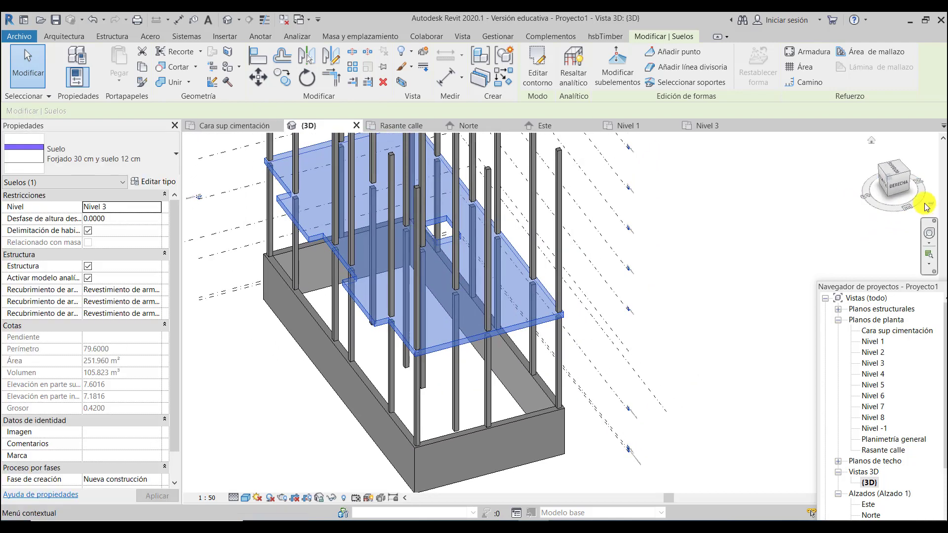
left_click_drag(917, 203, 840, 203)
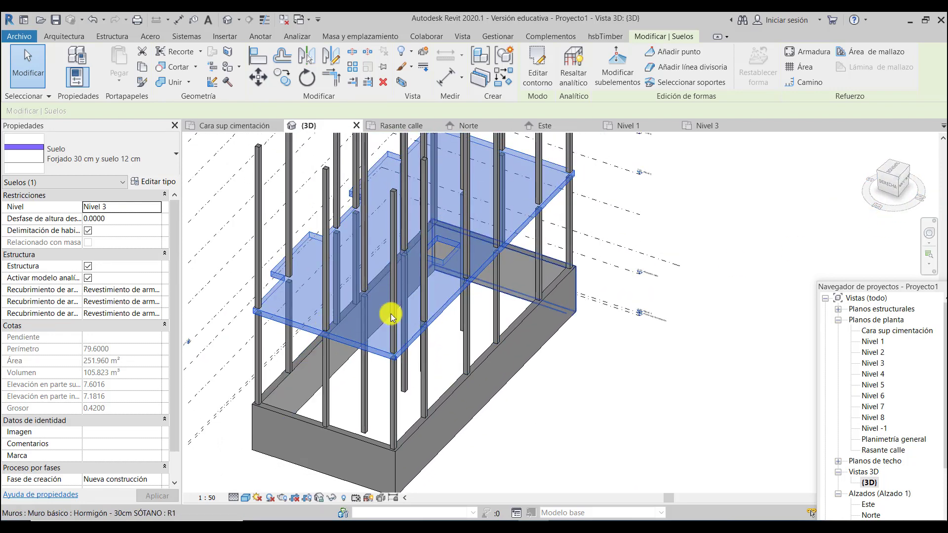
Step: Return to the Nivel 3 floor plan and reopen the floor's boundary for editing
double_click(873, 363)
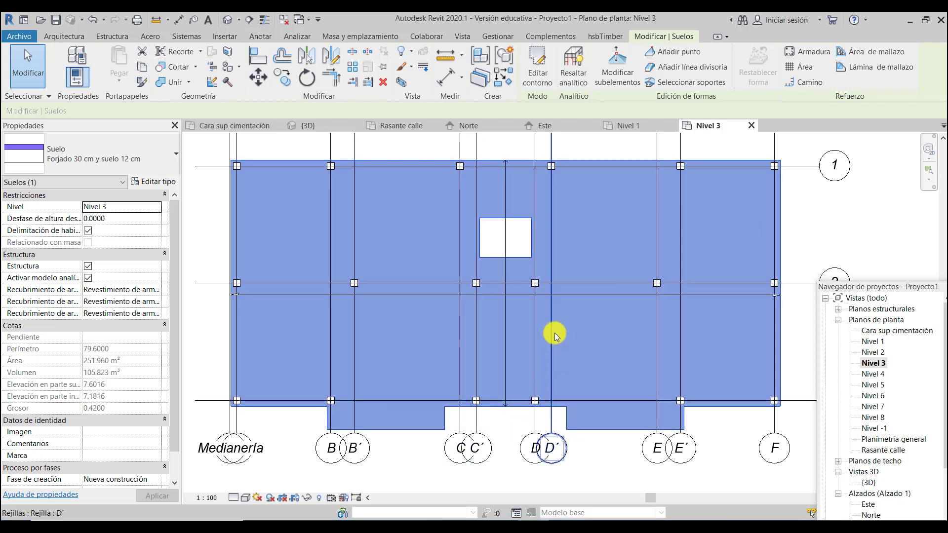
scroll(552, 332, "up", 2)
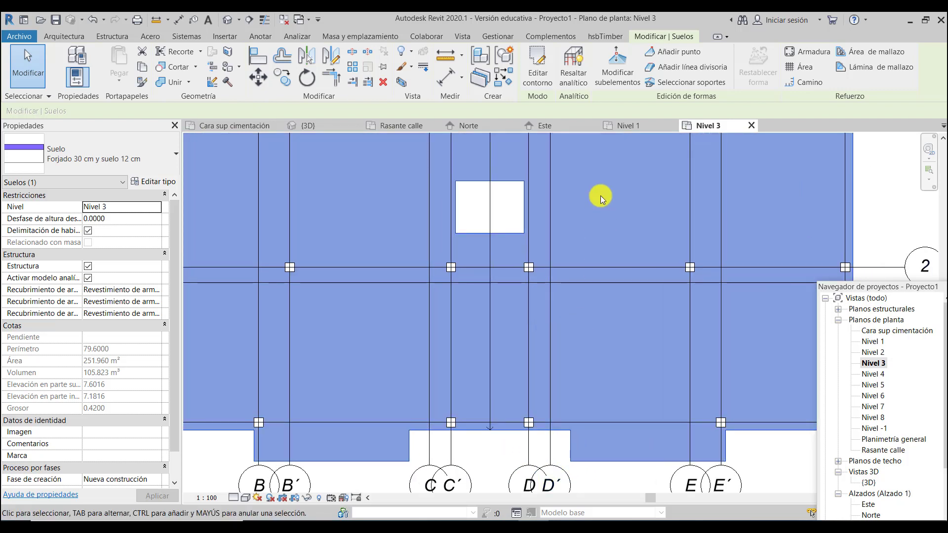
left_click(539, 74)
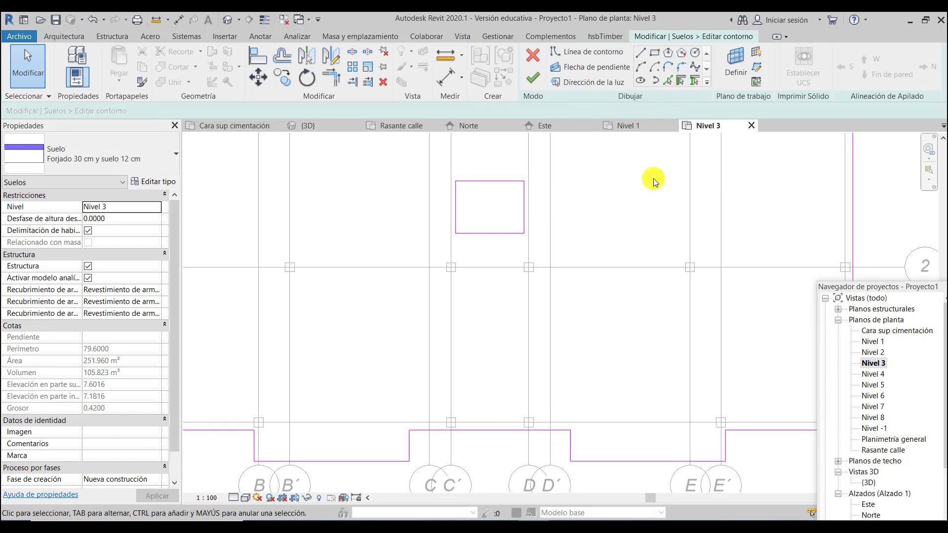
scroll(469, 430, "up", 3)
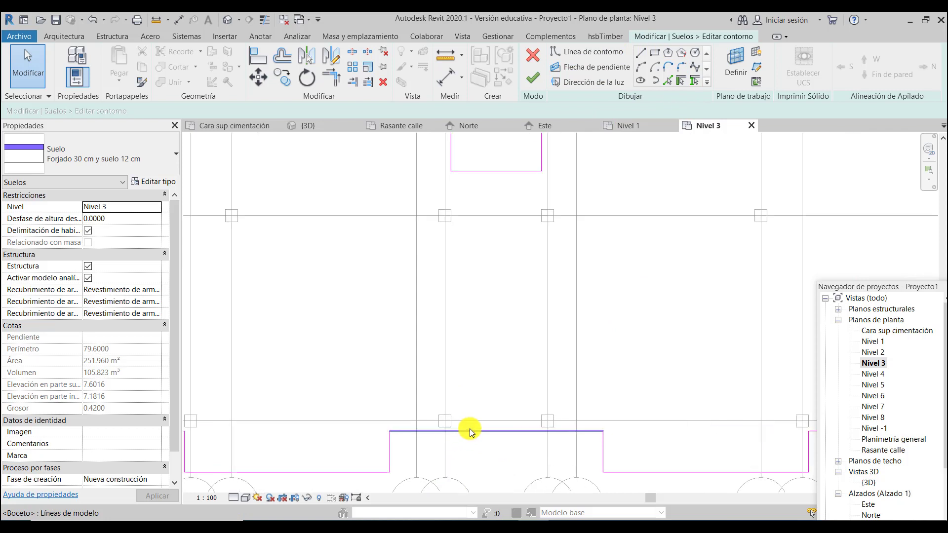
scroll(470, 433, "up", 2)
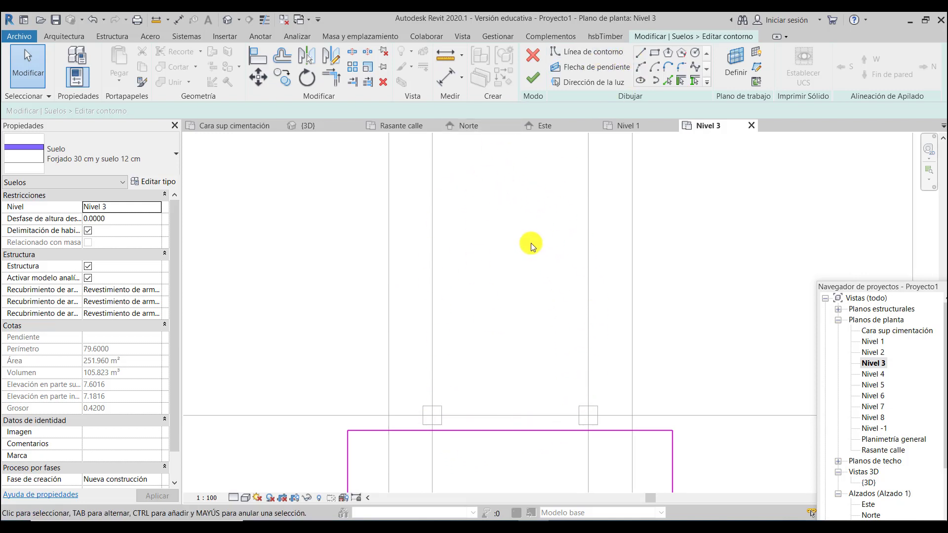
Step: Draw a recess between columns C´ and D at grid 3: 3.8 m inward from C´'s corner, across to D's inner face and 3.9 m back to the edge
left_click(642, 52)
left_click(442, 424)
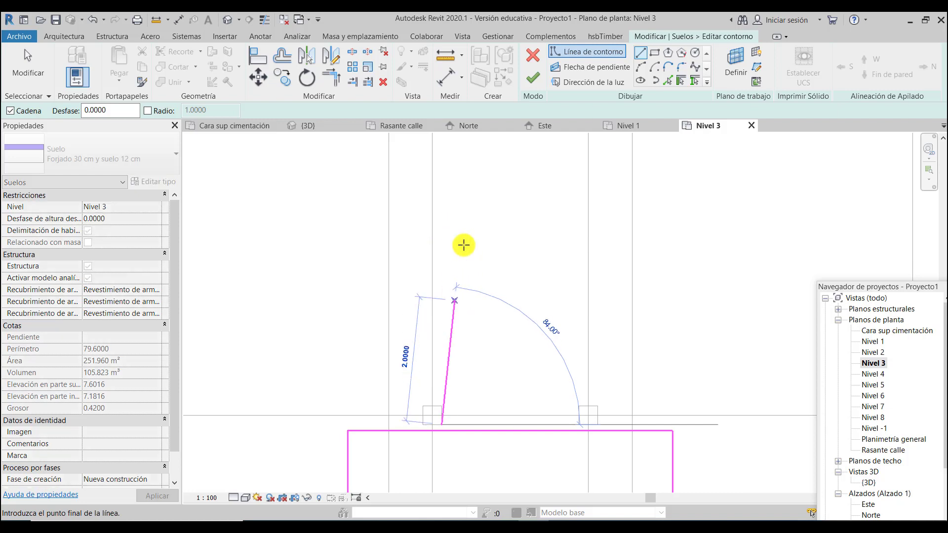
scroll(459, 364, "down", 2)
scroll(457, 232, "up", 2)
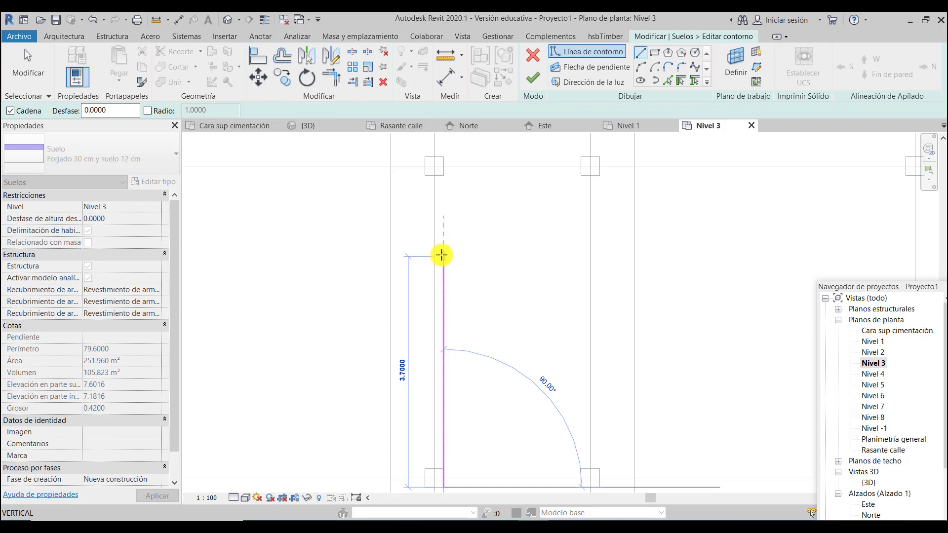
left_click(442, 251)
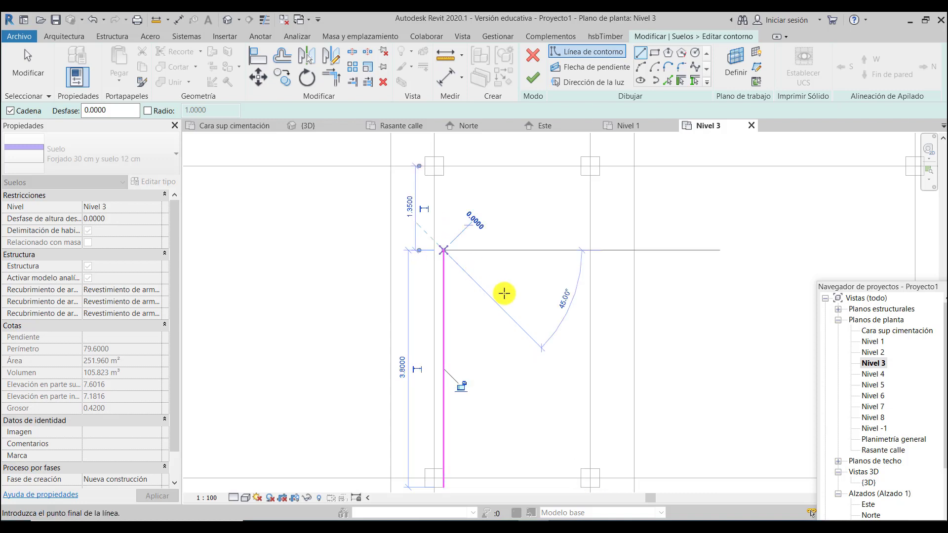
left_click(582, 251)
scroll(568, 192, "up", 2)
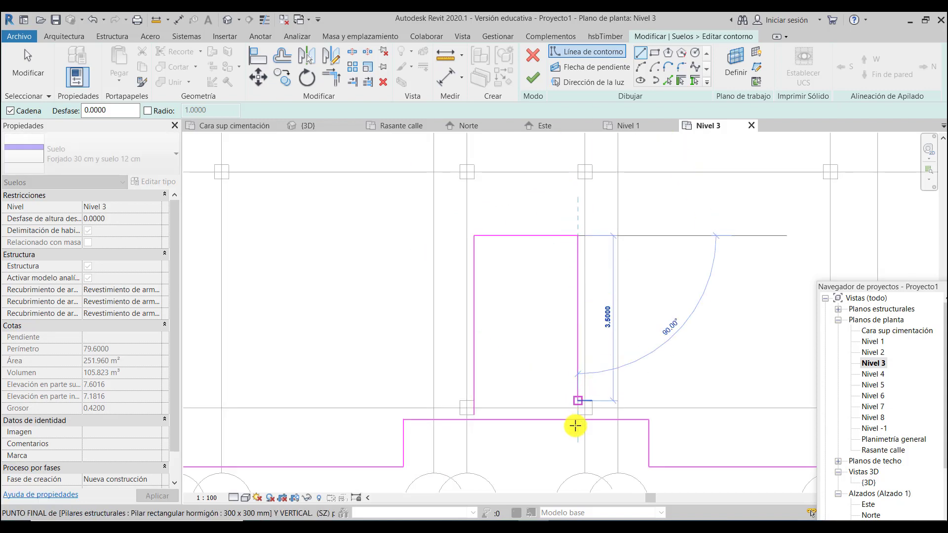
scroll(576, 433, "up", 2)
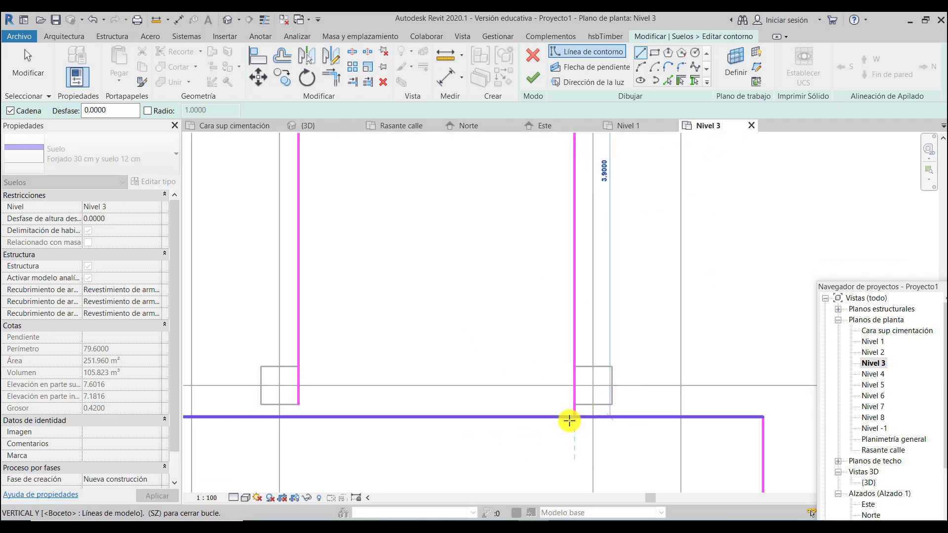
left_click(572, 416)
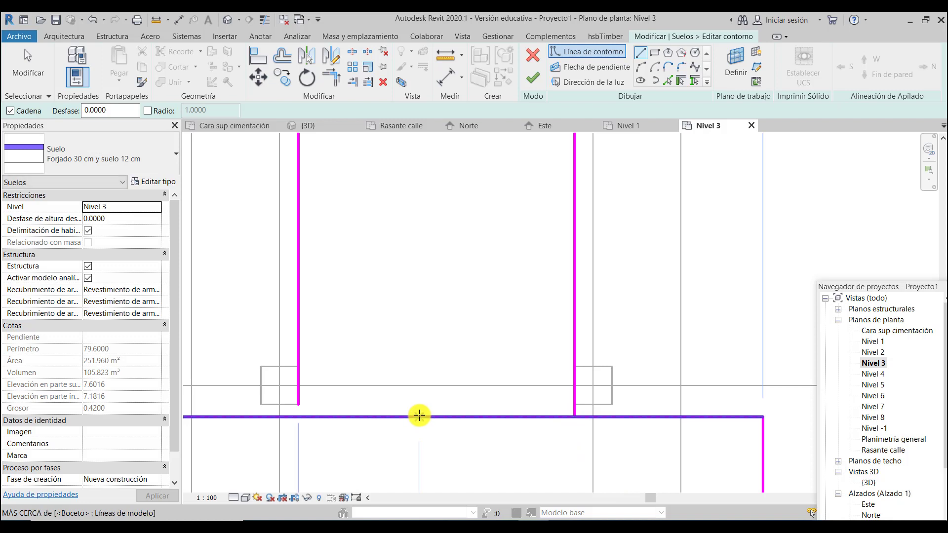
Step: Offset copies of both side lines of the recess between C´ and D 0.10 m inward
scroll(416, 365, "down", 3)
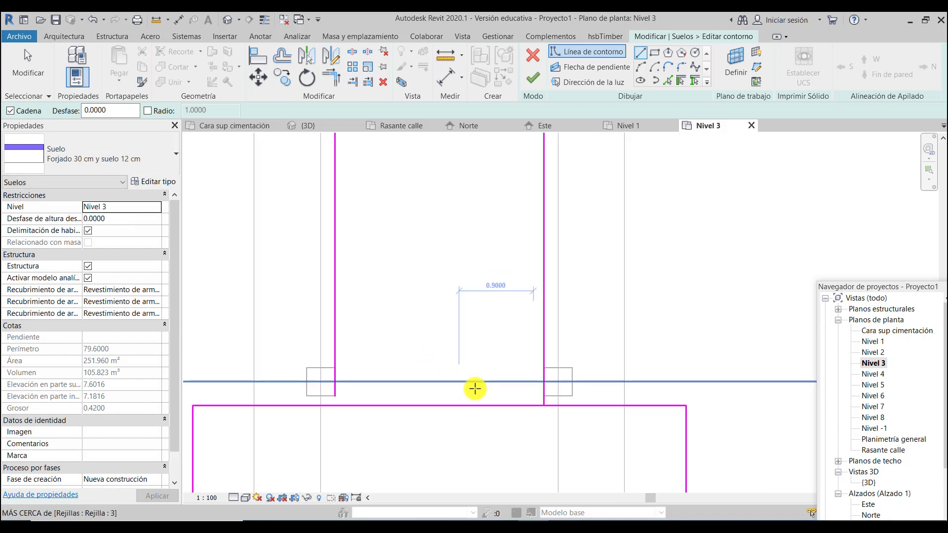
scroll(480, 404, "down", 1)
scroll(425, 341, "up", 1)
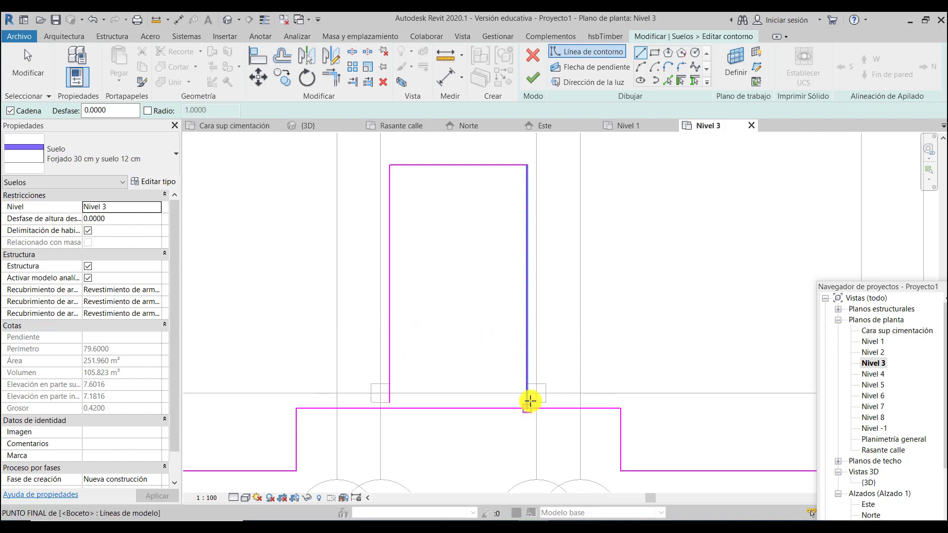
scroll(528, 404, "up", 2)
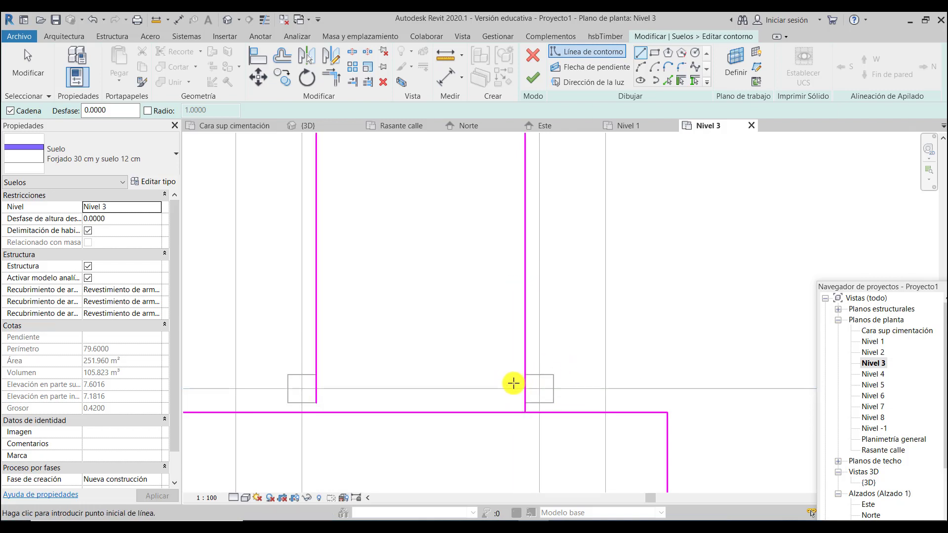
left_click(280, 58)
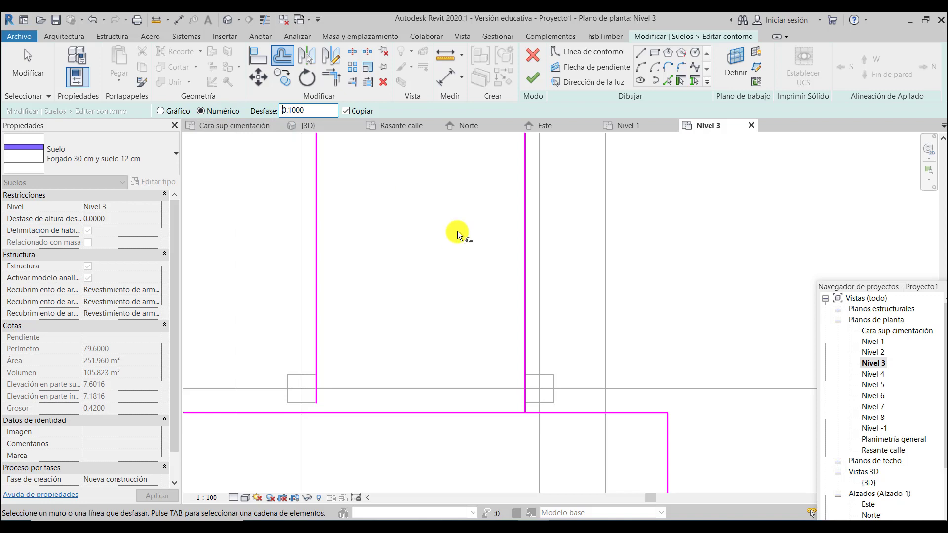
left_click(322, 227)
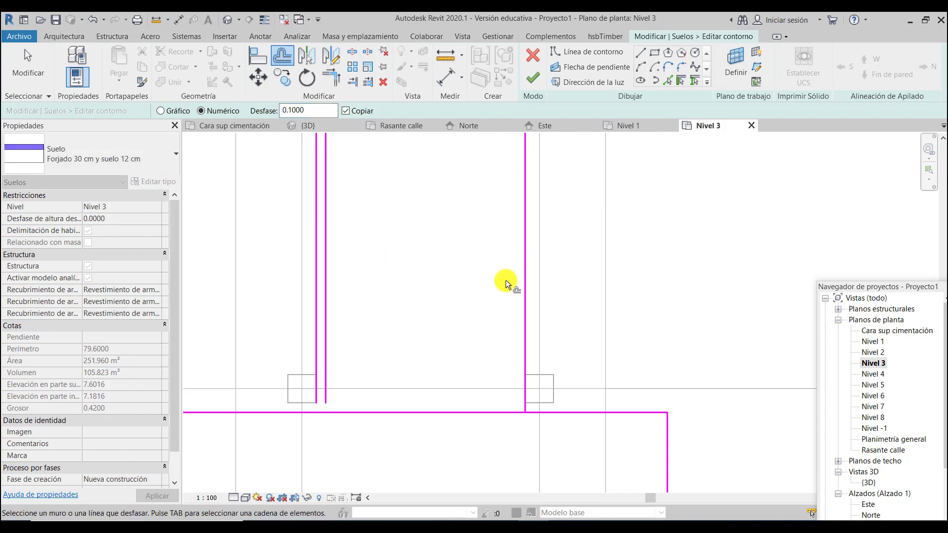
left_click(519, 258)
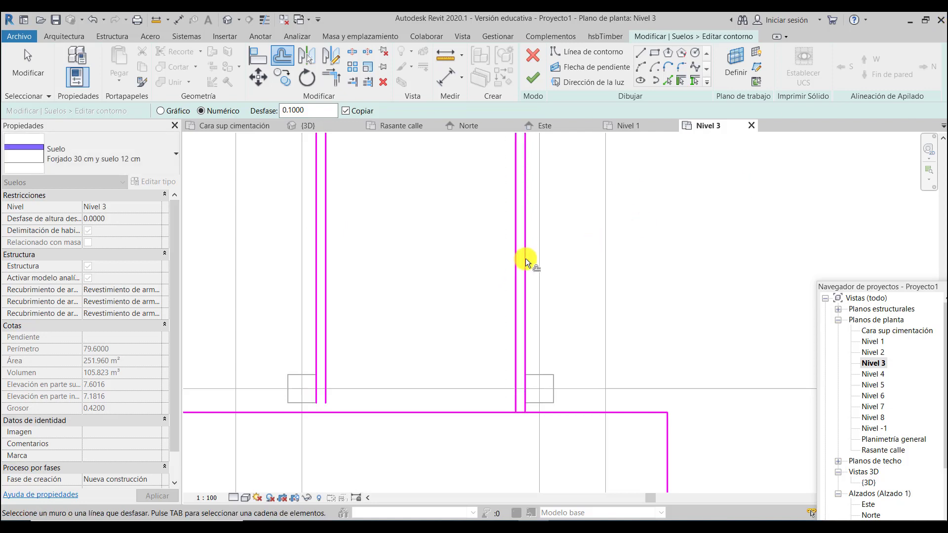
Step: Delete the two original outer side lines of the recess, keeping the inner offset copies
scroll(389, 437, "down", 3)
scroll(383, 267, "up", 1)
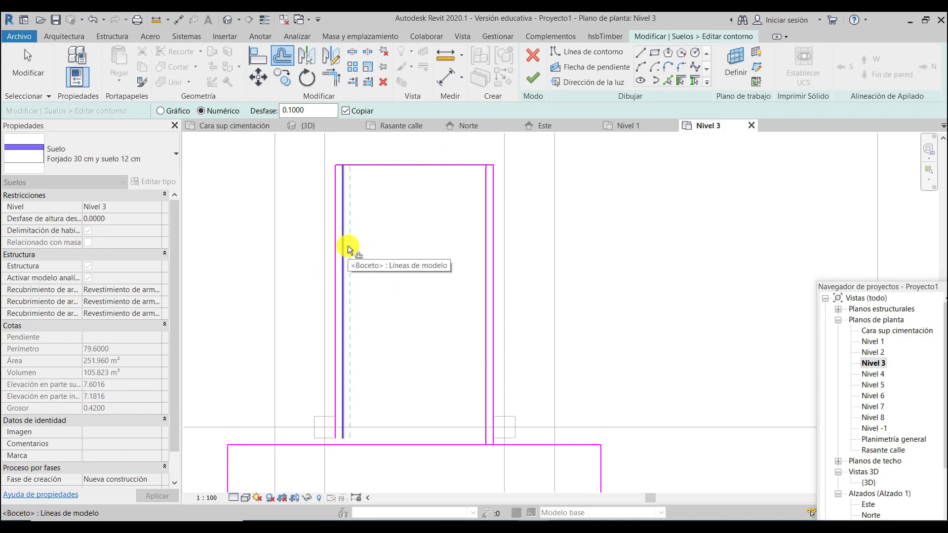
key("Escape")
key("Escape")
left_click(332, 298)
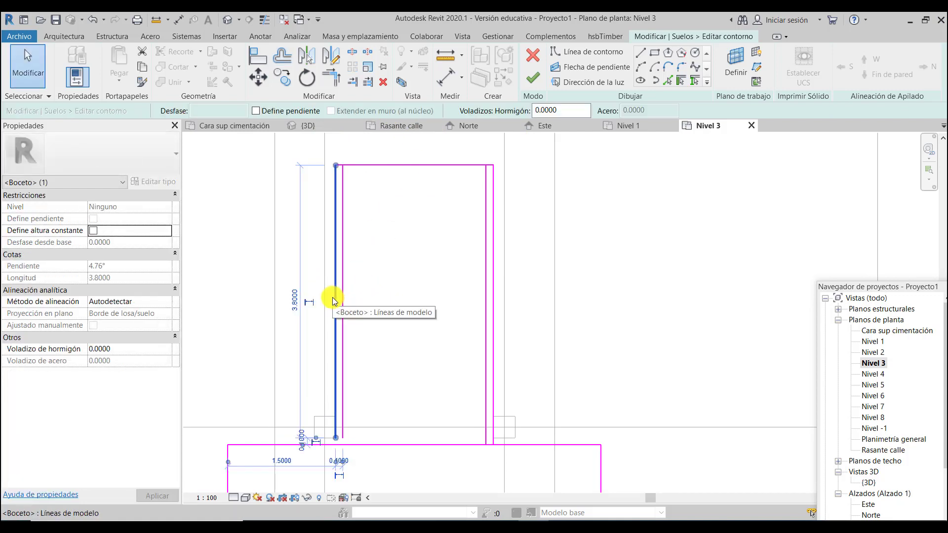
key("Delete")
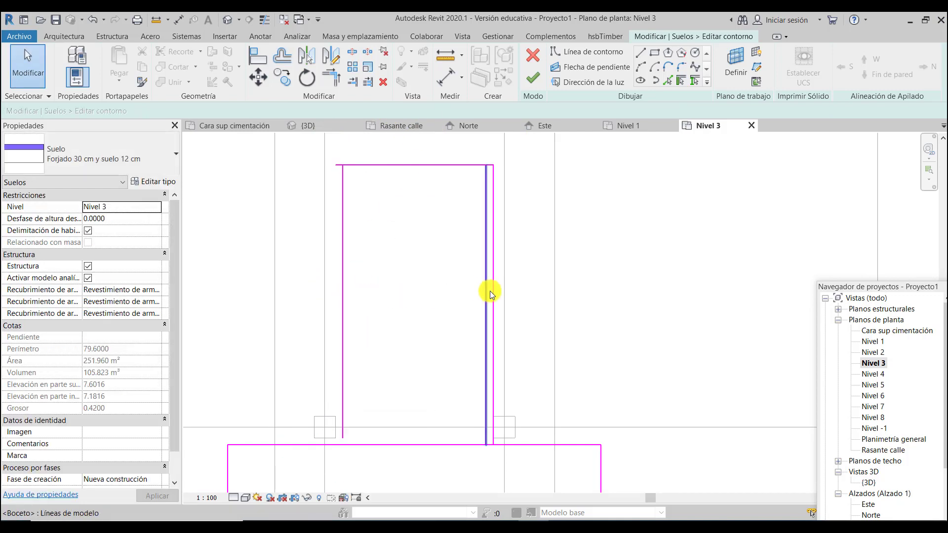
left_click(493, 290)
key("Delete")
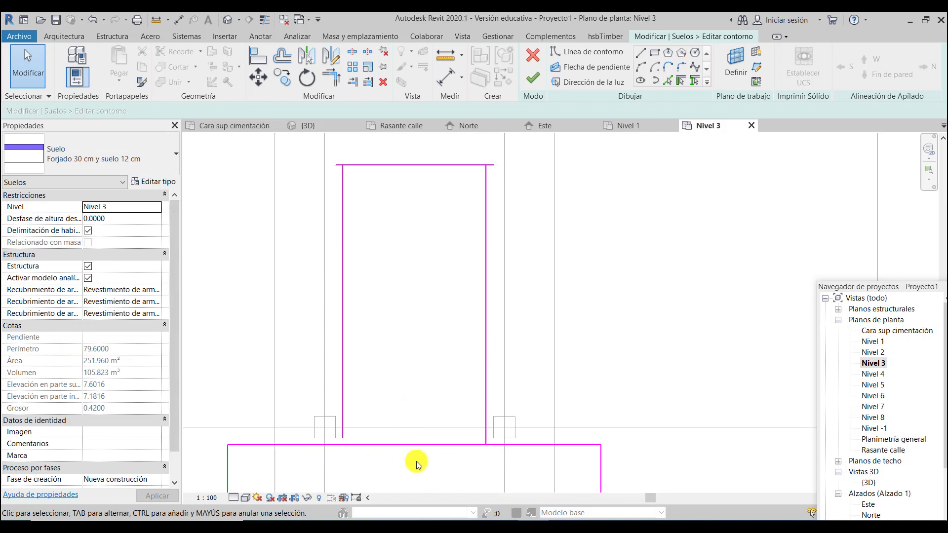
Step: Split the floor's edge line at two points across the recess mouth and delete the middle segment
left_click(353, 59)
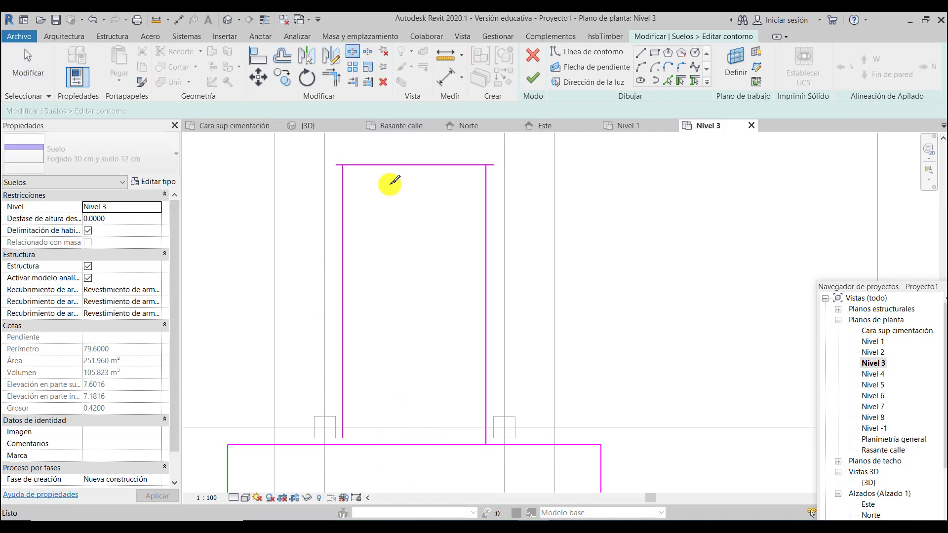
left_click(373, 446)
left_click(458, 445)
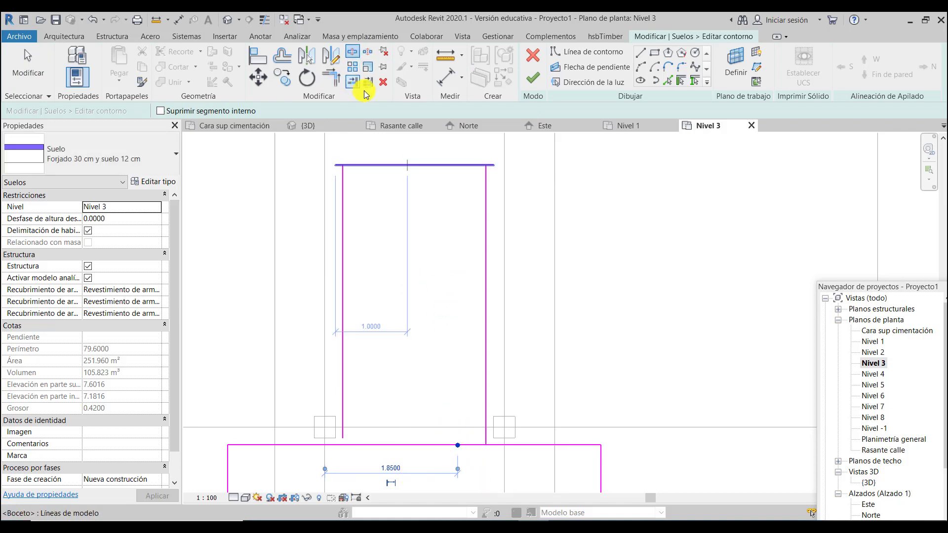
left_click(384, 84)
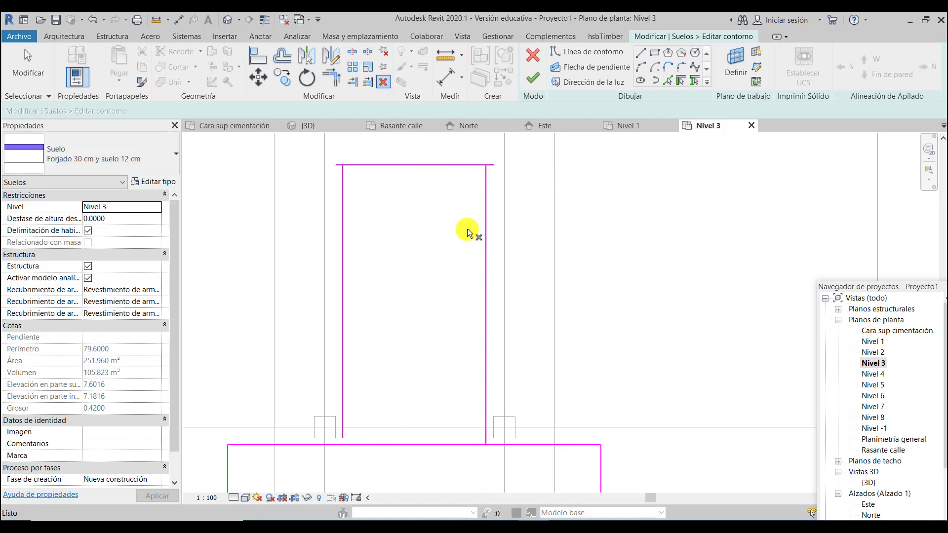
left_click(423, 446)
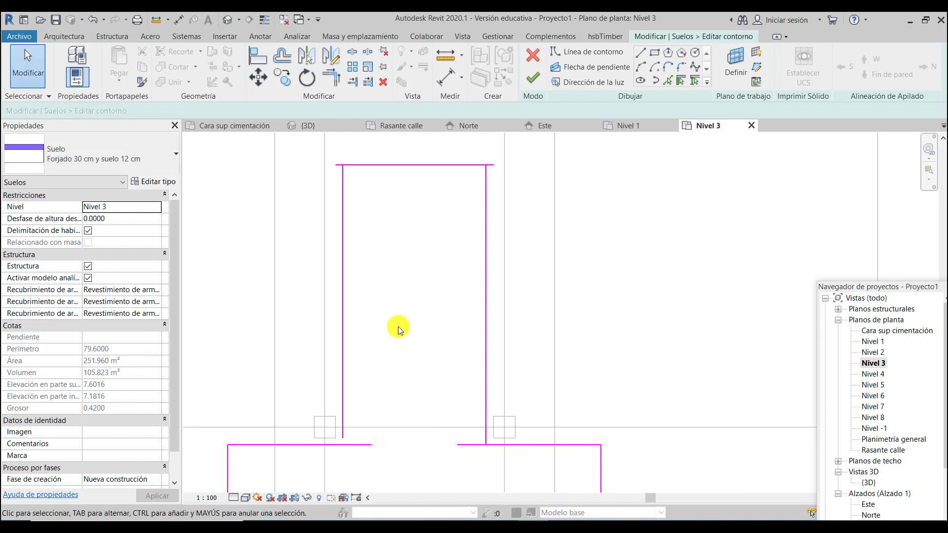
Step: Trim the recess's side lines into corners with its inner edge and the floor's outer edge, and finish the floor sketch
left_click(331, 78)
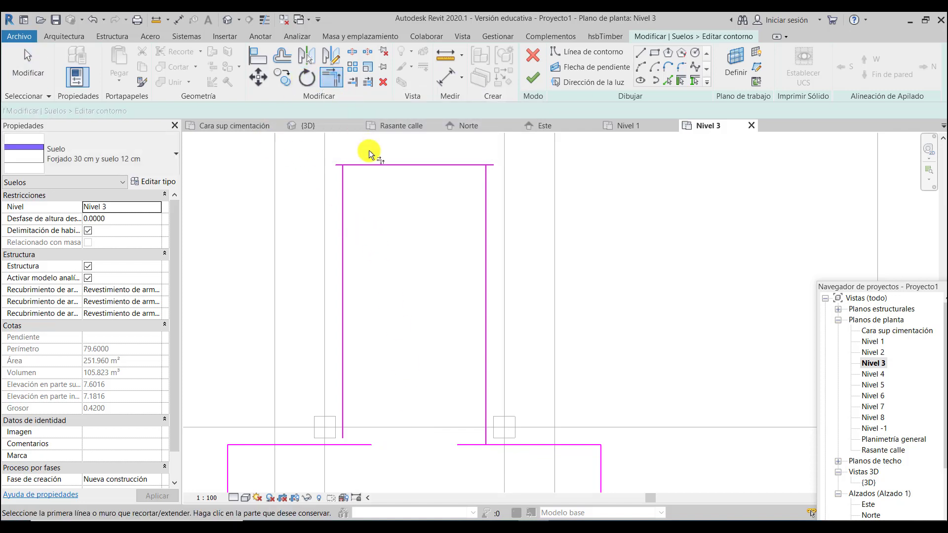
left_click(367, 165)
left_click(343, 185)
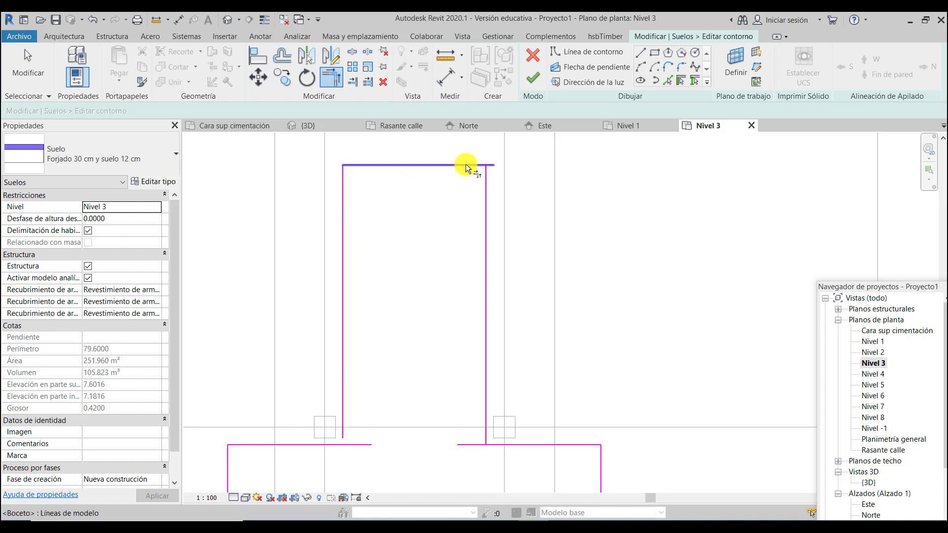
left_click(489, 395)
left_click(532, 443)
left_click(344, 387)
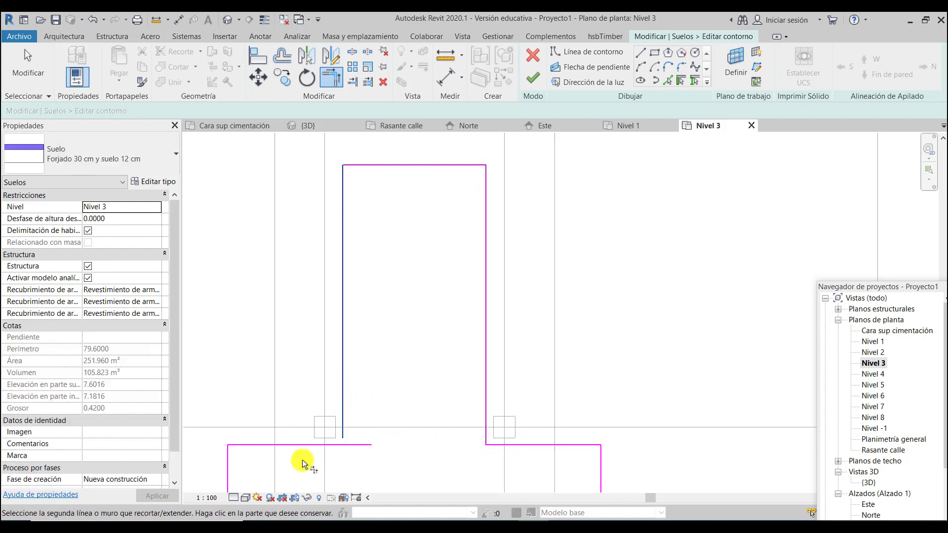
left_click(297, 444)
scroll(357, 374, "down", 2)
scroll(434, 371, "down", 5)
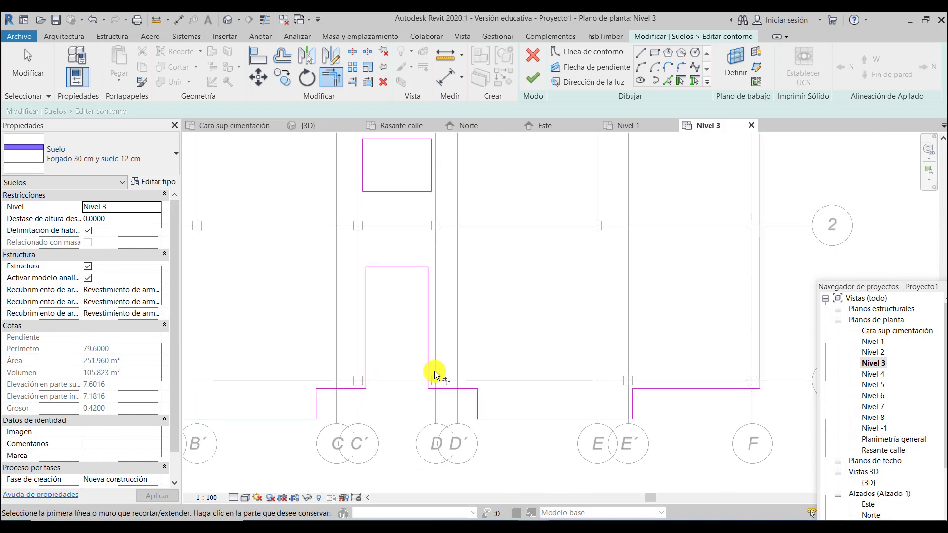
scroll(221, 292, "up", 2)
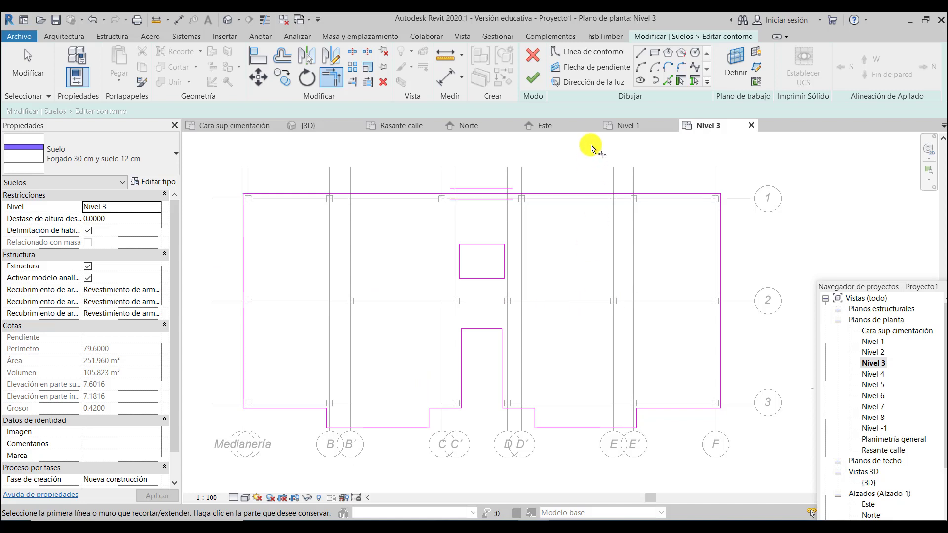
left_click(535, 78)
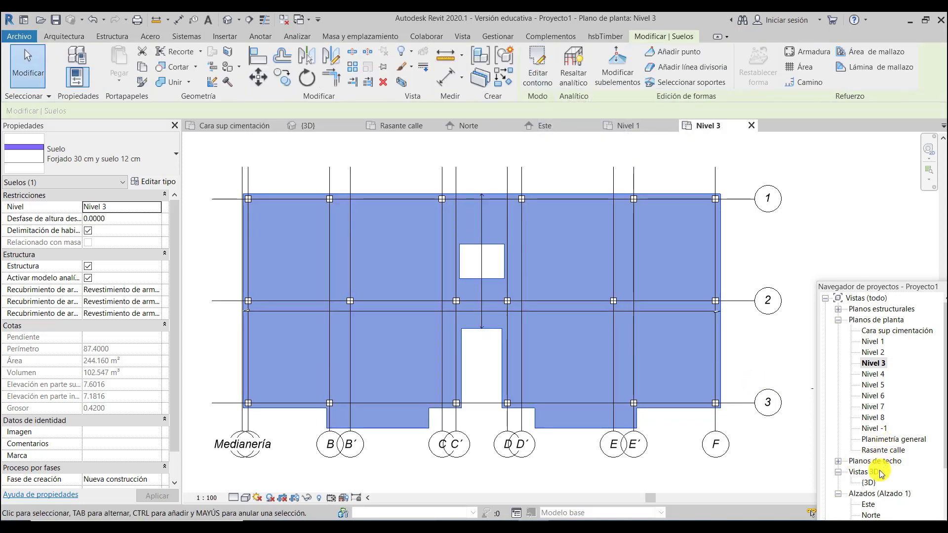
Step: Open the 3D view and examine the Nivel 3 floor's recess and projections from several sides
double_click(869, 483)
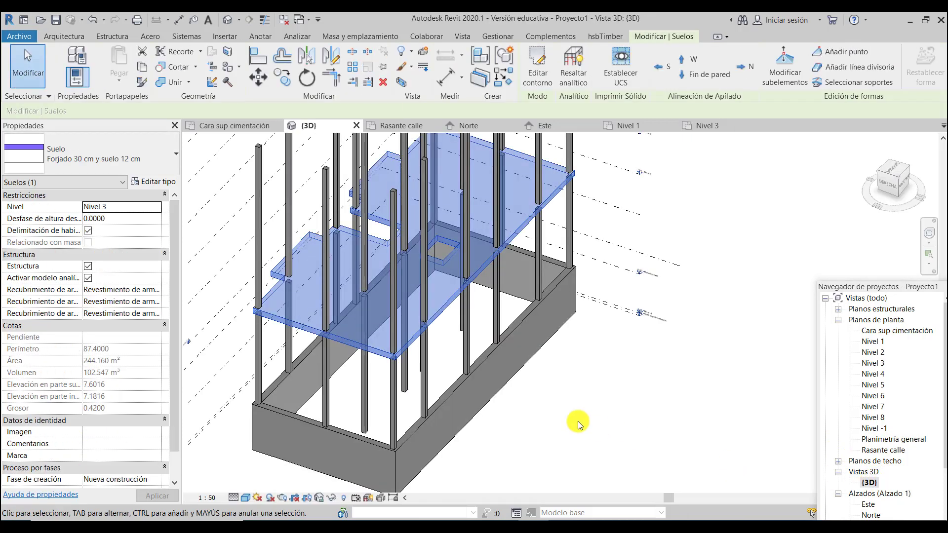
left_click_drag(884, 213, 933, 203)
left_click_drag(872, 191, 191, 202)
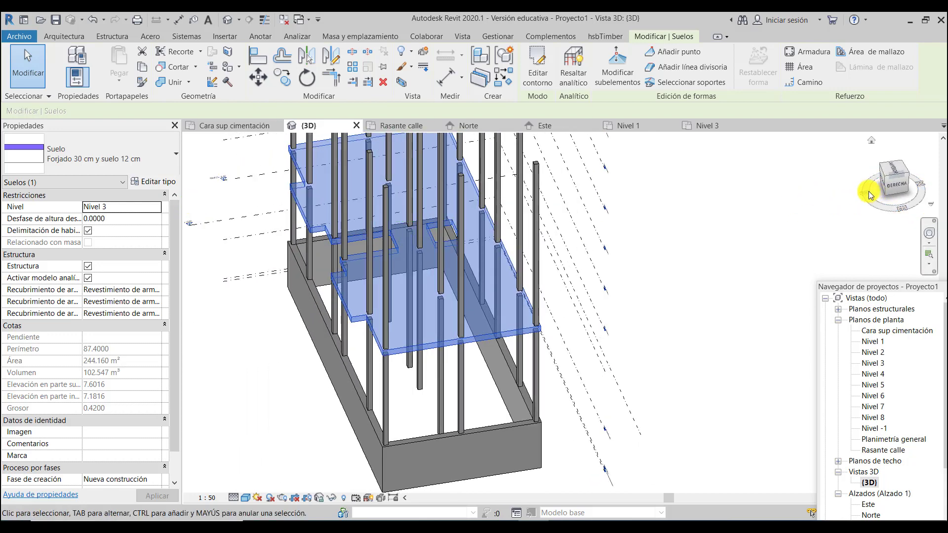
mouse_move(863, 193)
left_mouse_down()
mouse_move(925, 214)
mouse_move(924, 205)
left_mouse_up()
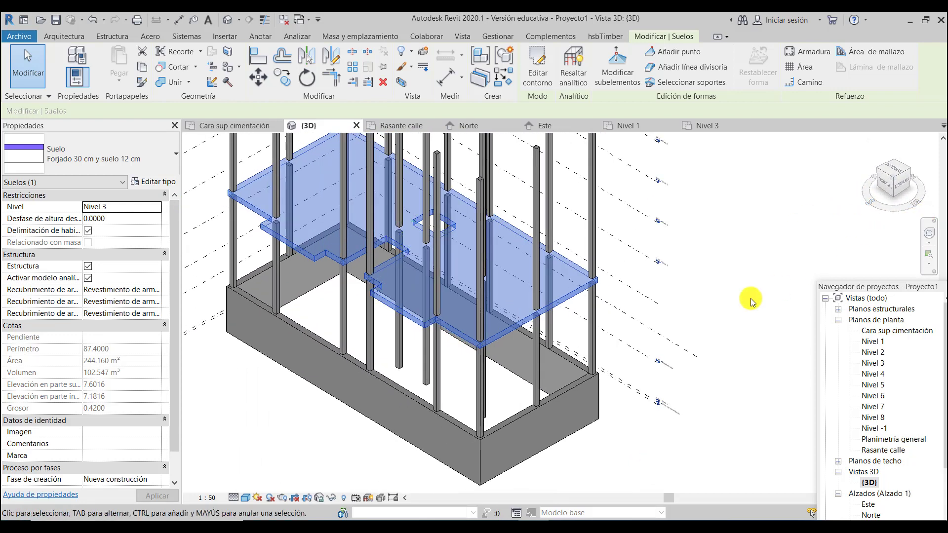
Step: In the Este elevation, copy the Nivel 3 floor vertically up to the Nivel 4 line
double_click(870, 506)
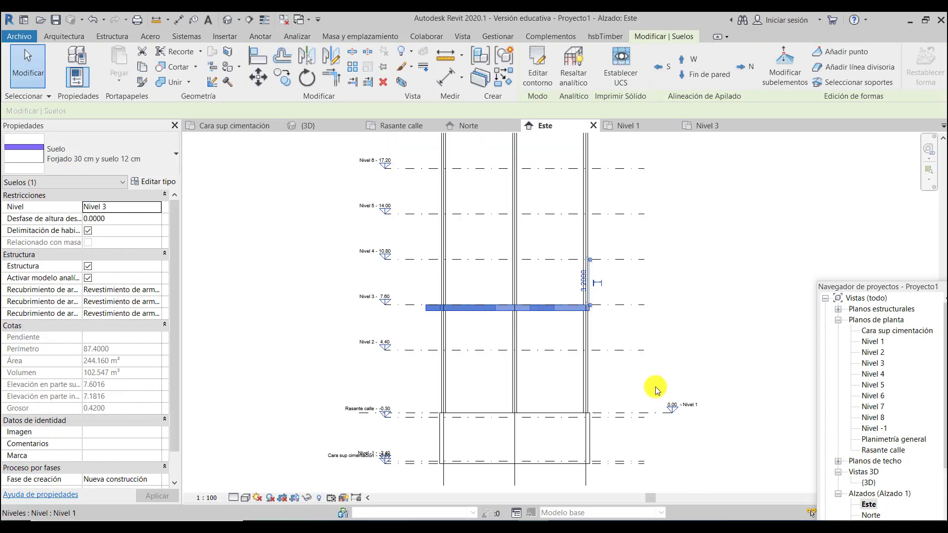
scroll(627, 401, "down", 1)
scroll(650, 198, "up", 1)
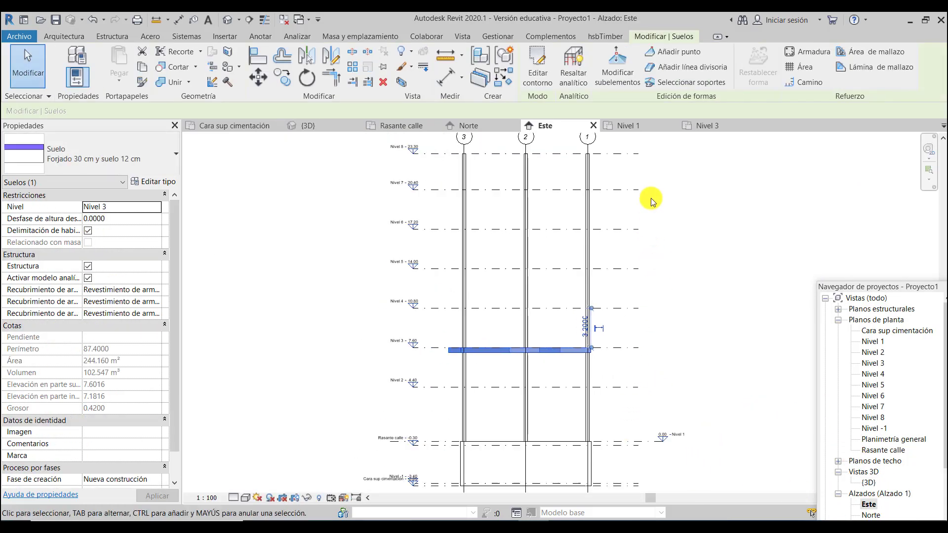
left_click(763, 401)
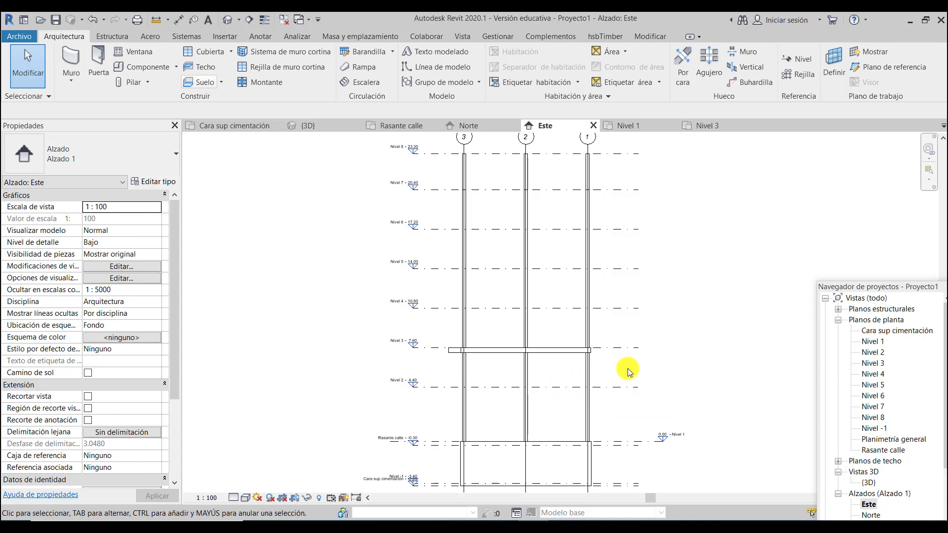
left_click(504, 351)
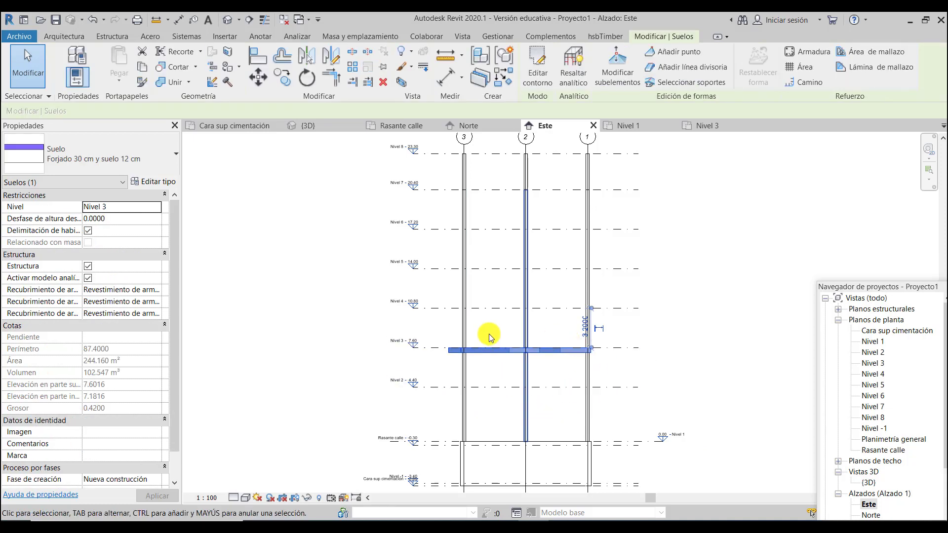
left_click(283, 81)
scroll(509, 348, "up", 5)
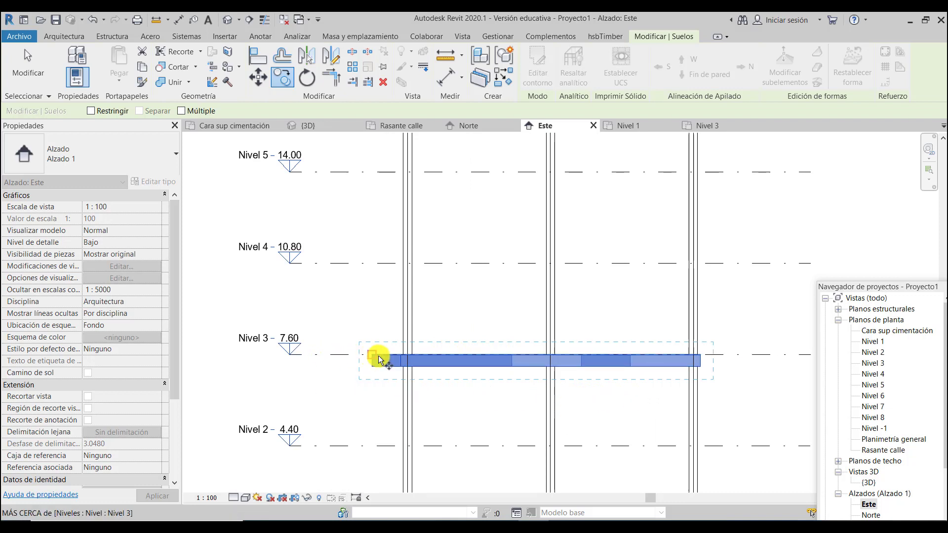
left_click(446, 355)
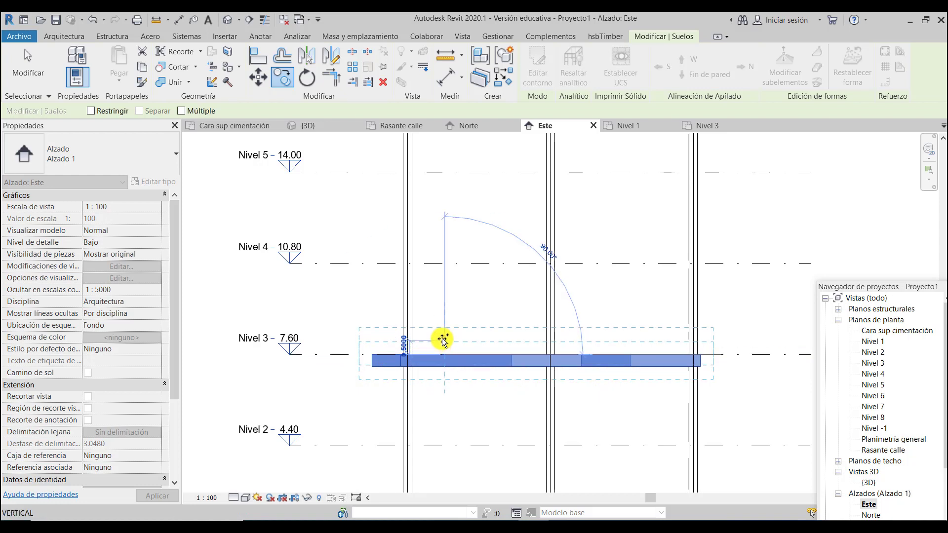
left_click(445, 263)
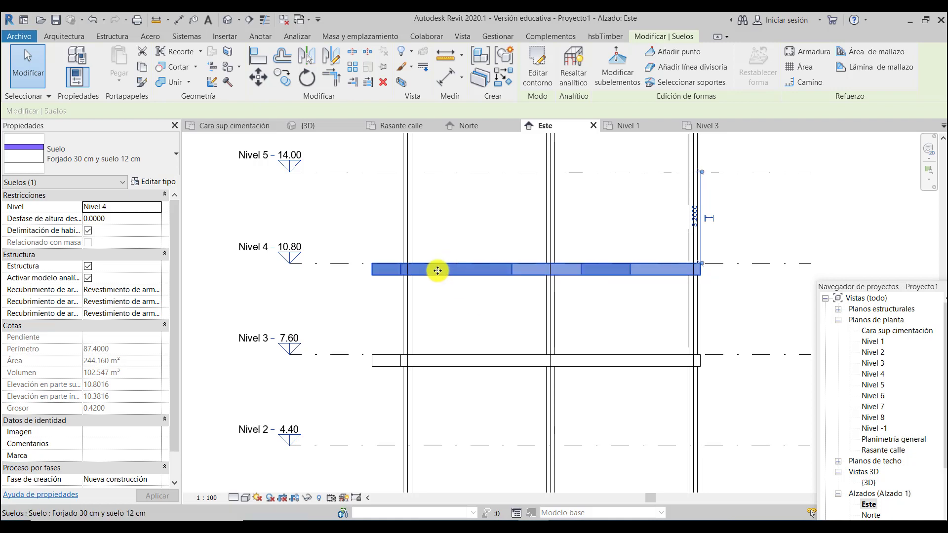
key("Escape")
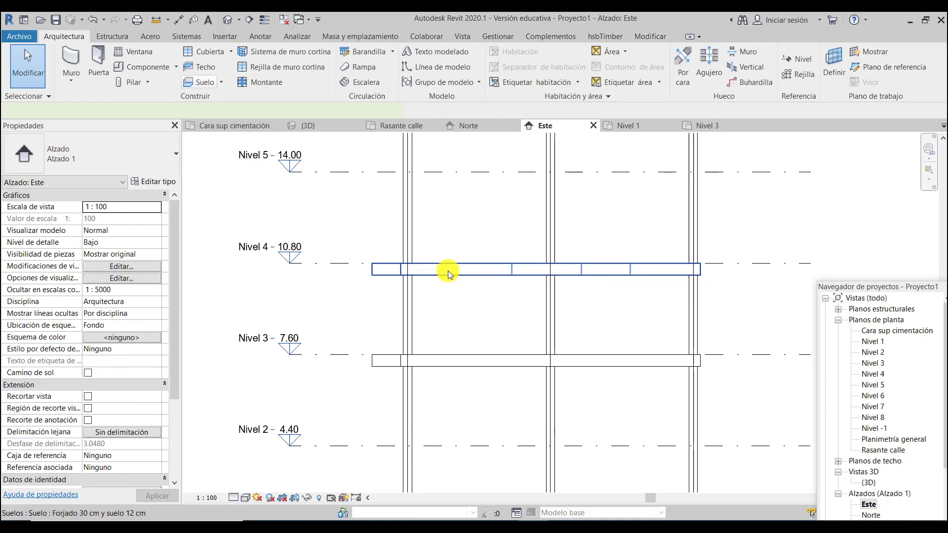
Step: Copy the Nivel 4 floor 3.20 m vertically up to the Nivel 5 line
left_click(437, 270)
left_click(289, 82)
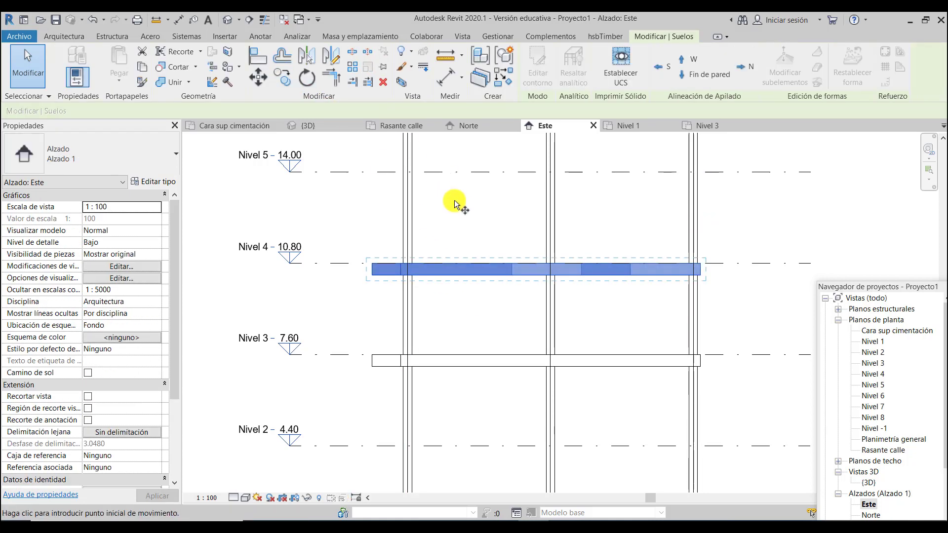
left_click(465, 262)
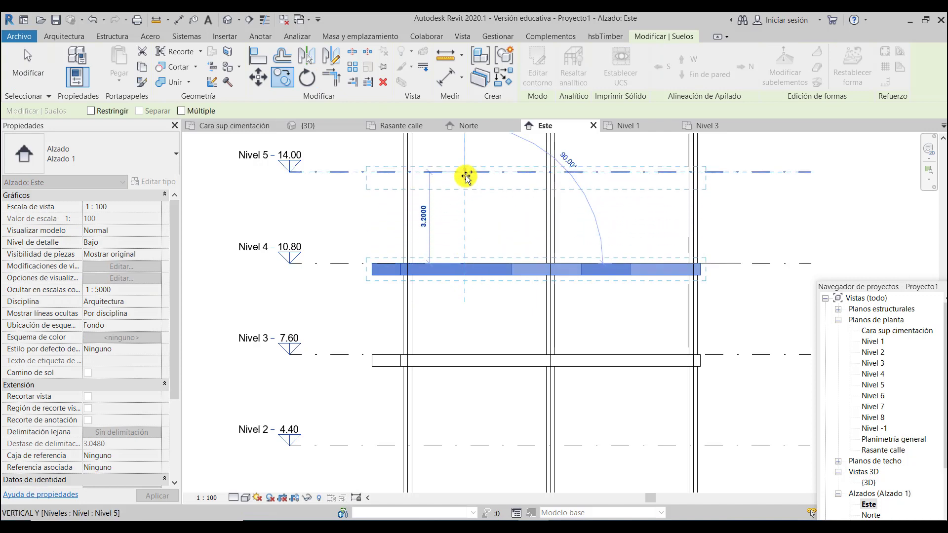
left_click(465, 173)
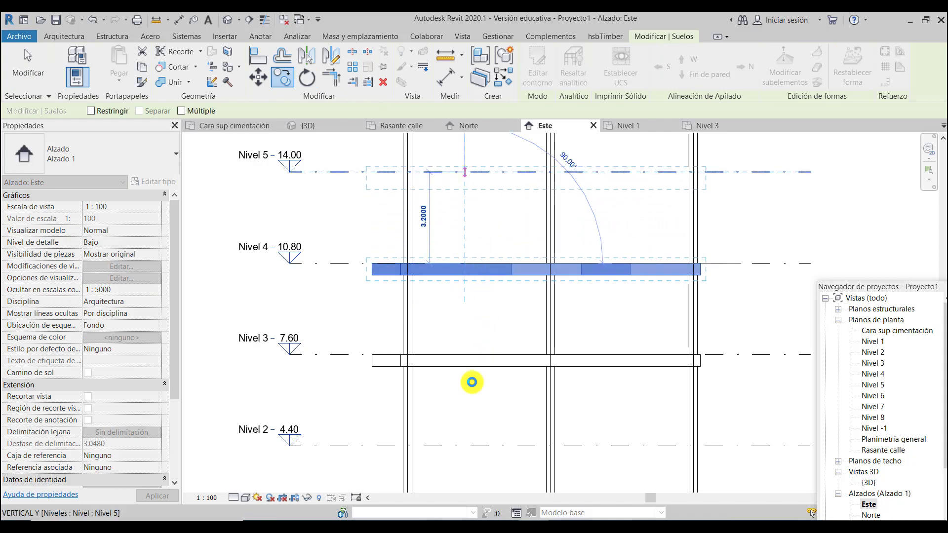
scroll(472, 393, "down", 2)
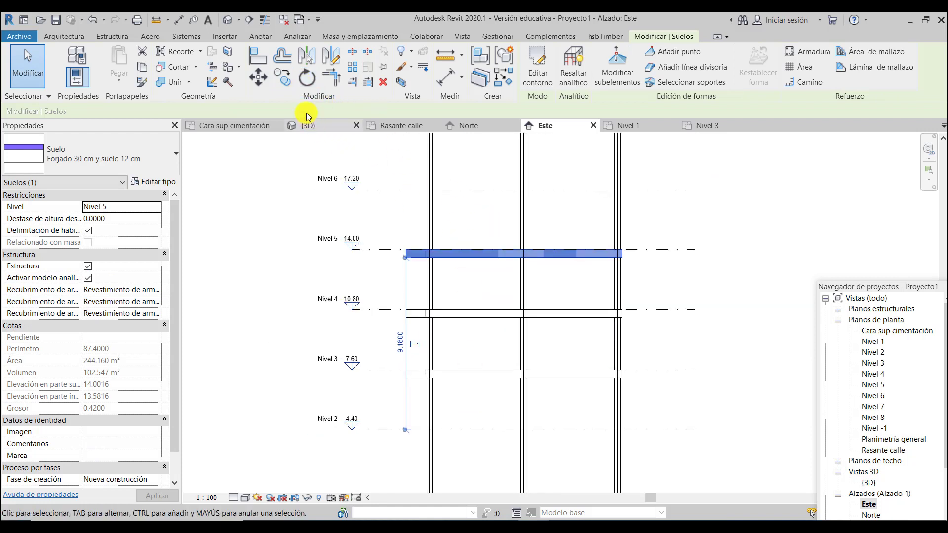
Step: Copy the Nivel 5 floor vertically up to the Nivel 6 line in the Este elevation
left_click(283, 78)
left_click(478, 253)
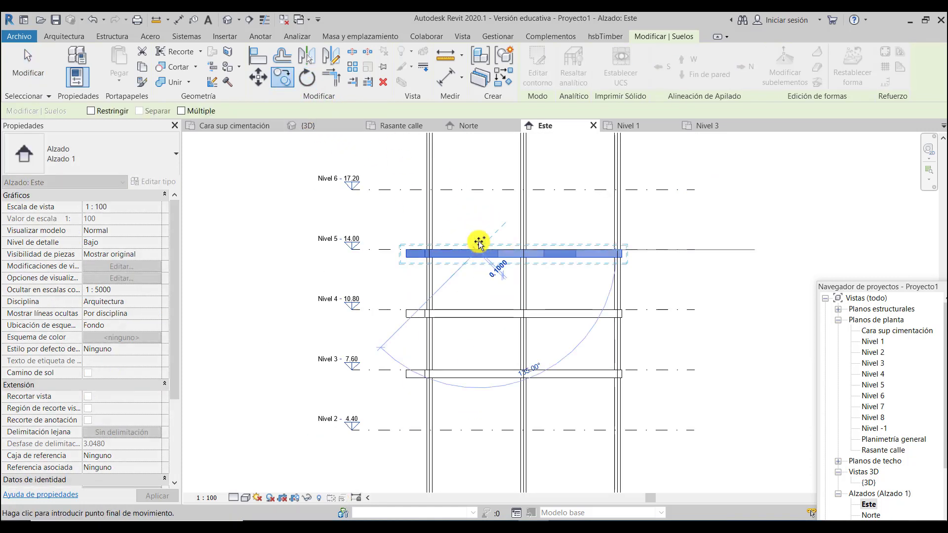
left_click(478, 190)
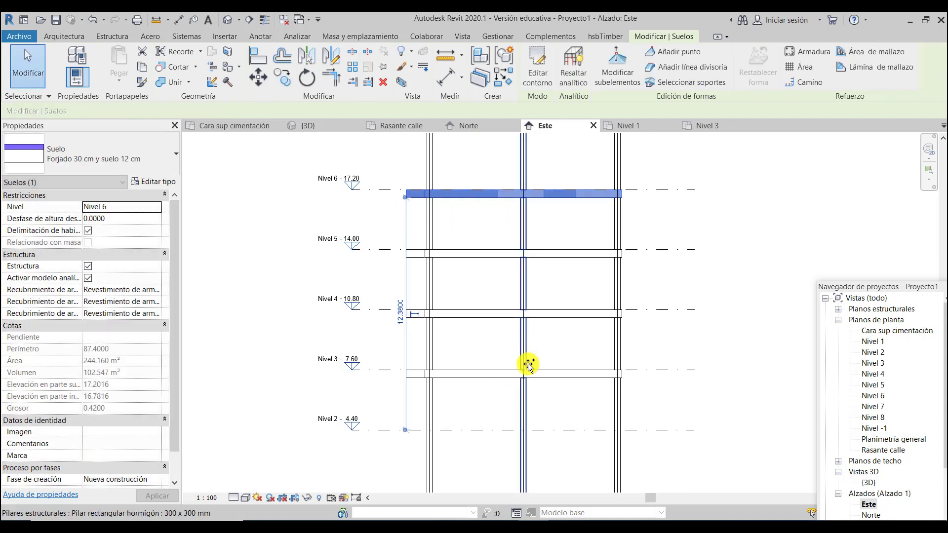
Step: Copy the Nivel 6 floor 3.20 m vertically up to the Nivel 7 line
scroll(486, 385, "down", 3)
scroll(474, 256, "up", 5)
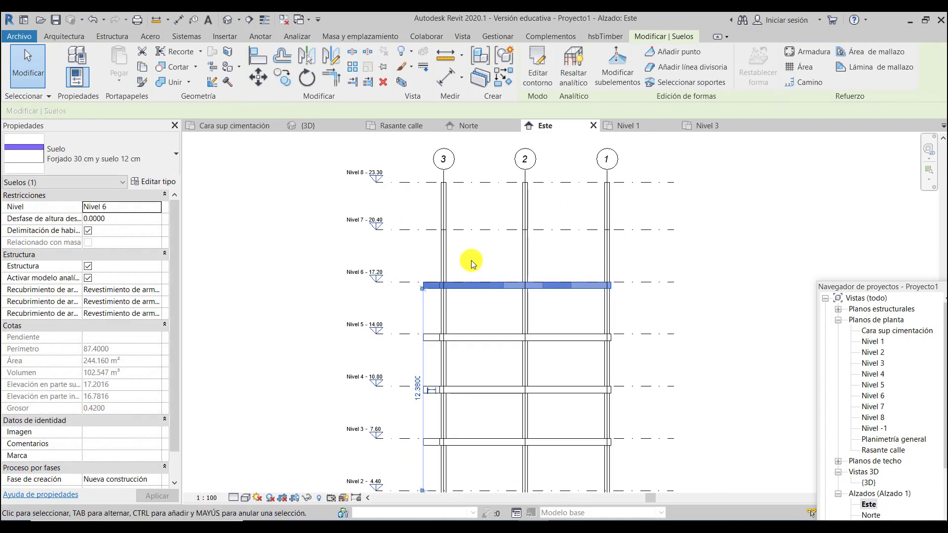
left_click(283, 77)
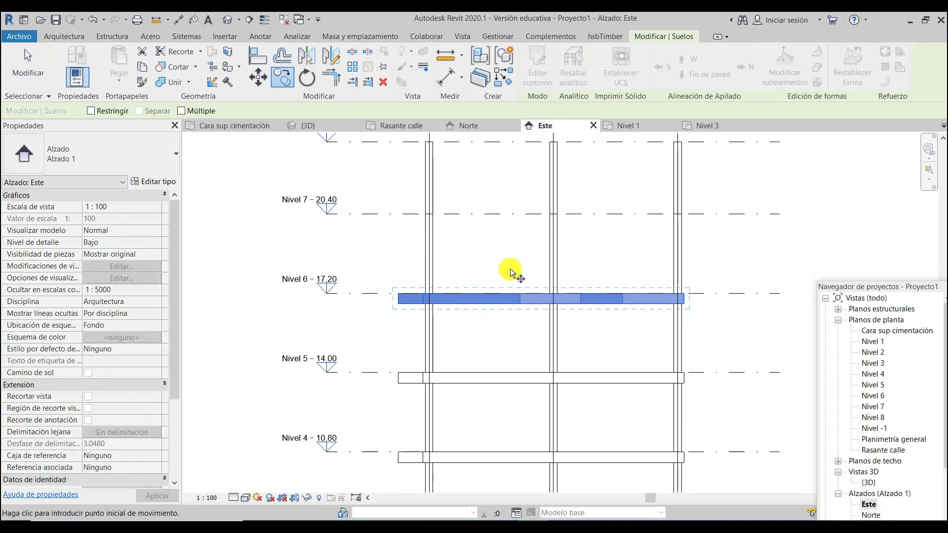
left_click(509, 293)
left_click(510, 214)
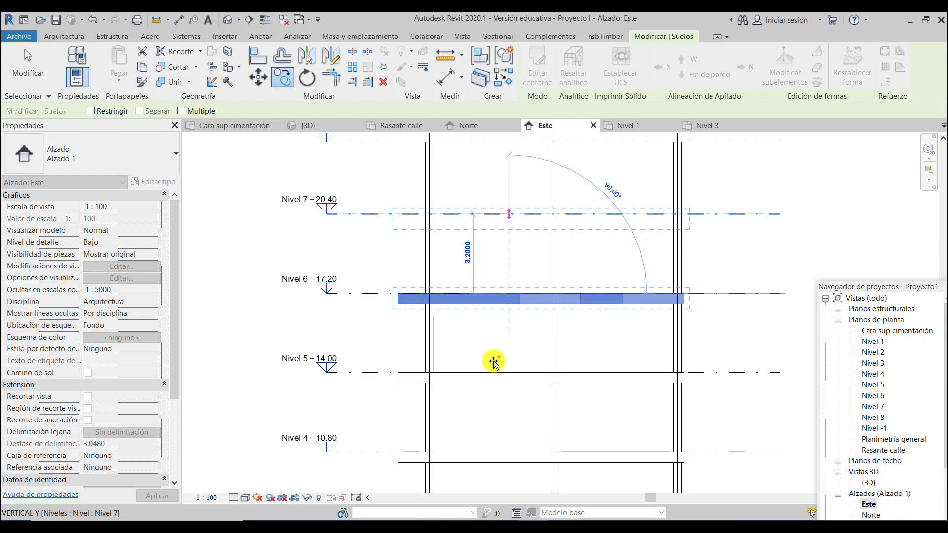
scroll(493, 361, "down", 3)
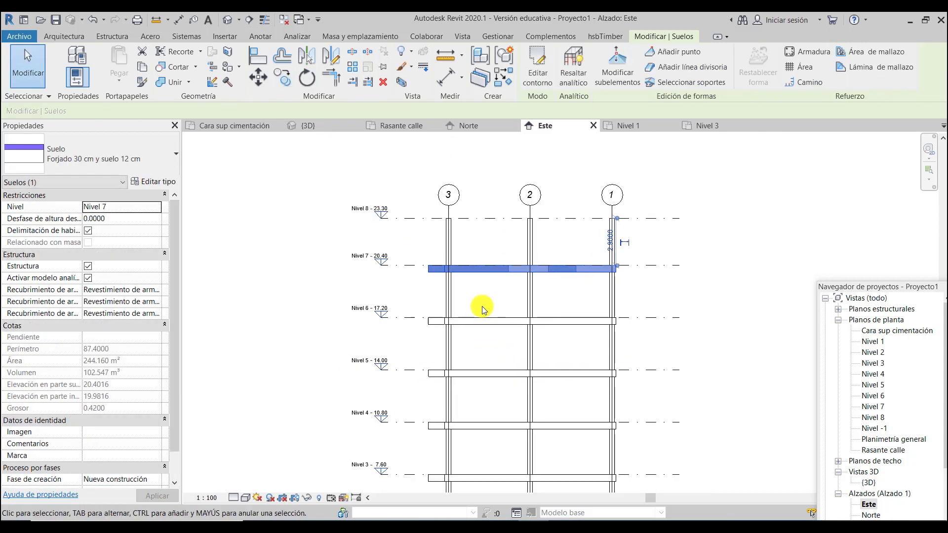
scroll(492, 289, "down", 2)
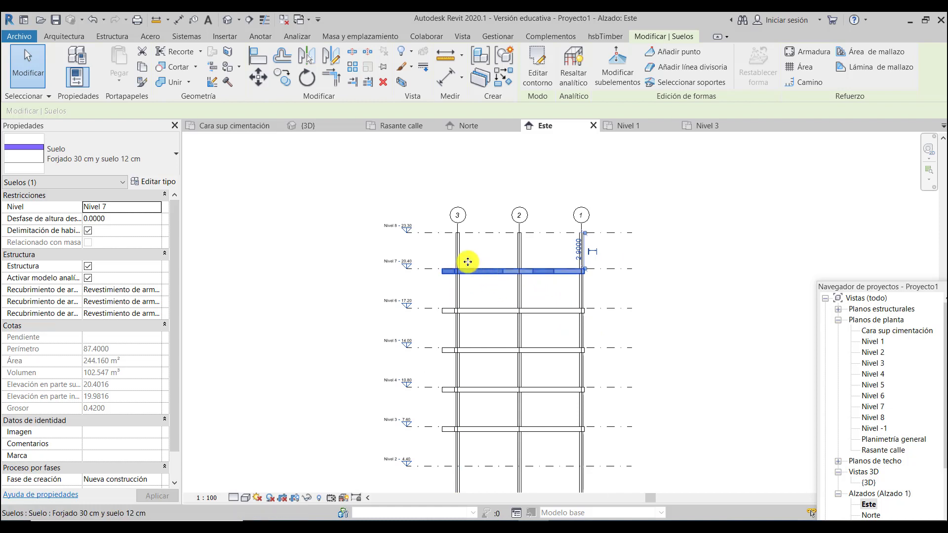
scroll(464, 266, "up", 2)
scroll(464, 267, "up", 1)
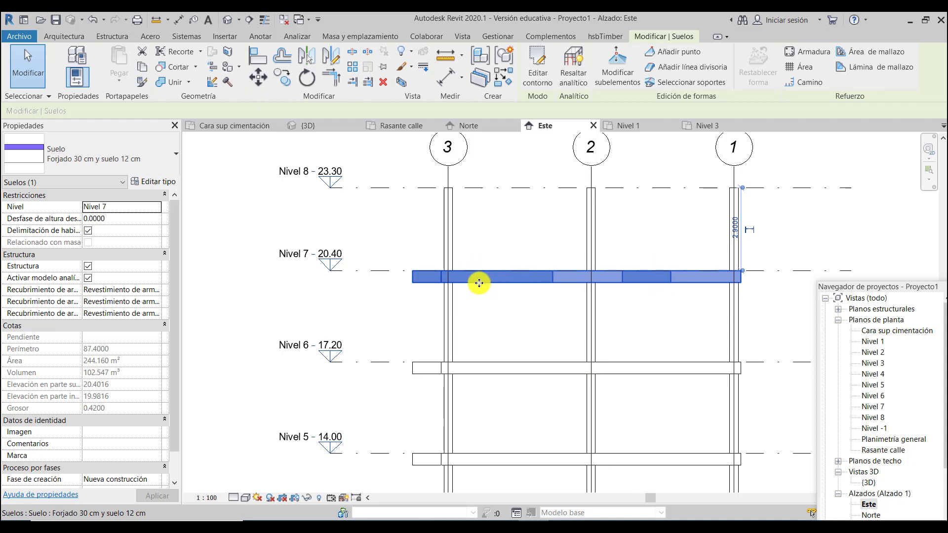
scroll(463, 283, "up", 2)
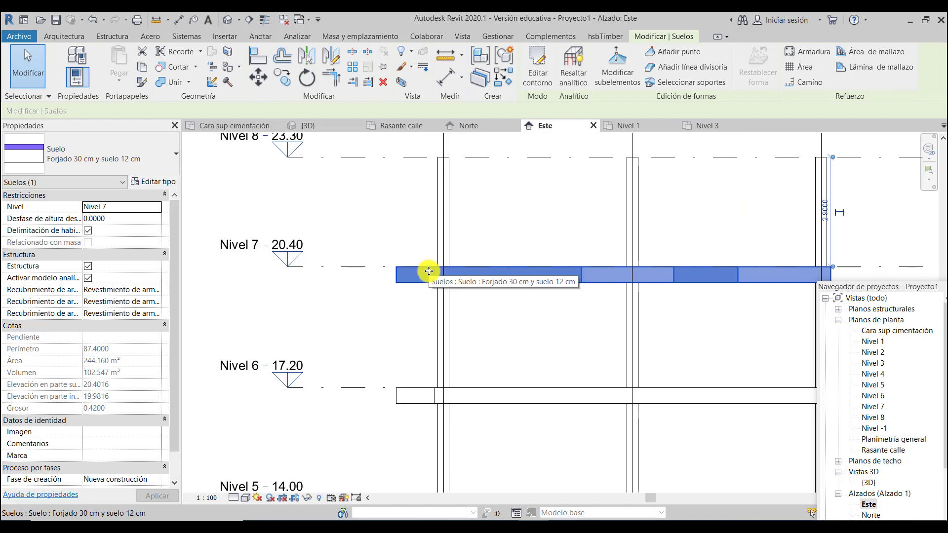
scroll(315, 296, "down", 4)
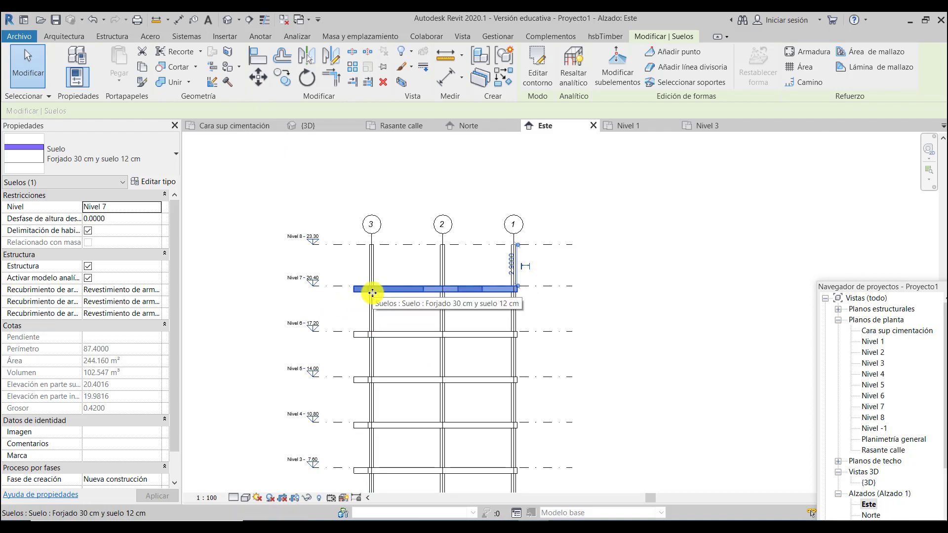
Step: In the Nivel 7 floor plan, duplicate the selected floor's type under the name "Forjado 30 cm y cubierta plana"
double_click(873, 407)
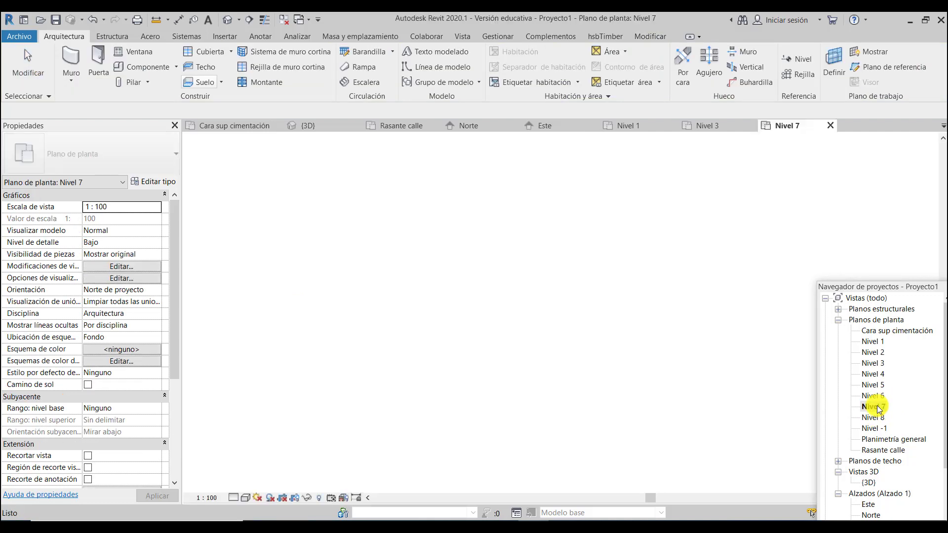
scroll(737, 292, "up", 5)
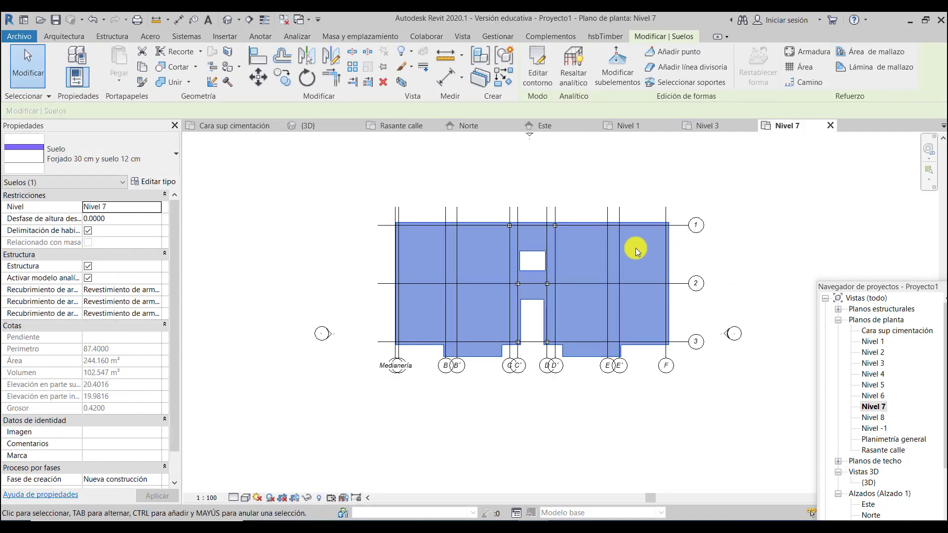
scroll(476, 280, "up", 1)
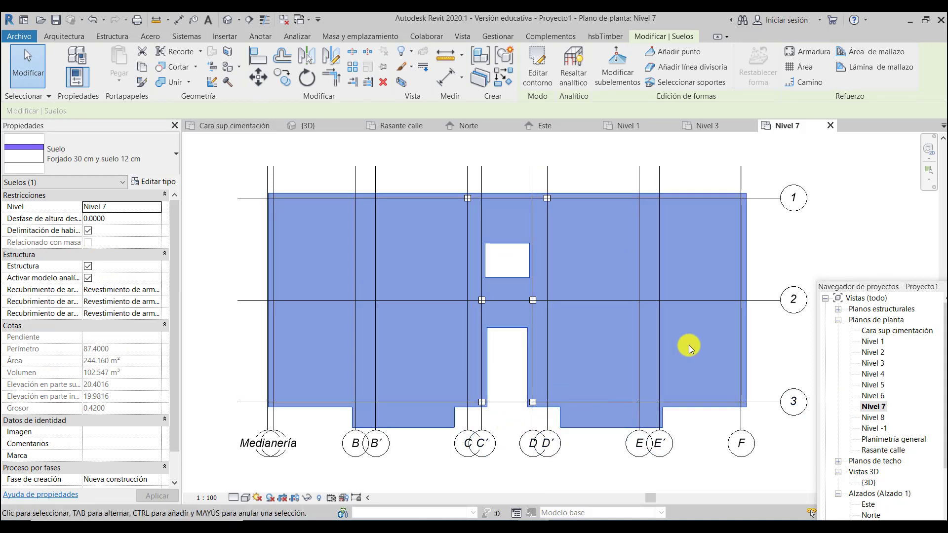
scroll(689, 345, "up", 1)
scroll(690, 356, "down", 1)
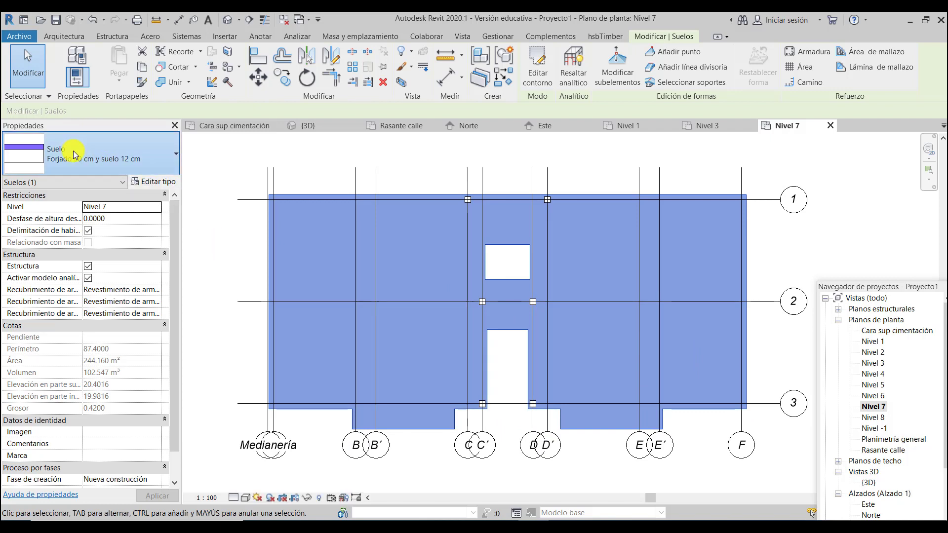
left_click(139, 157)
left_click(140, 156)
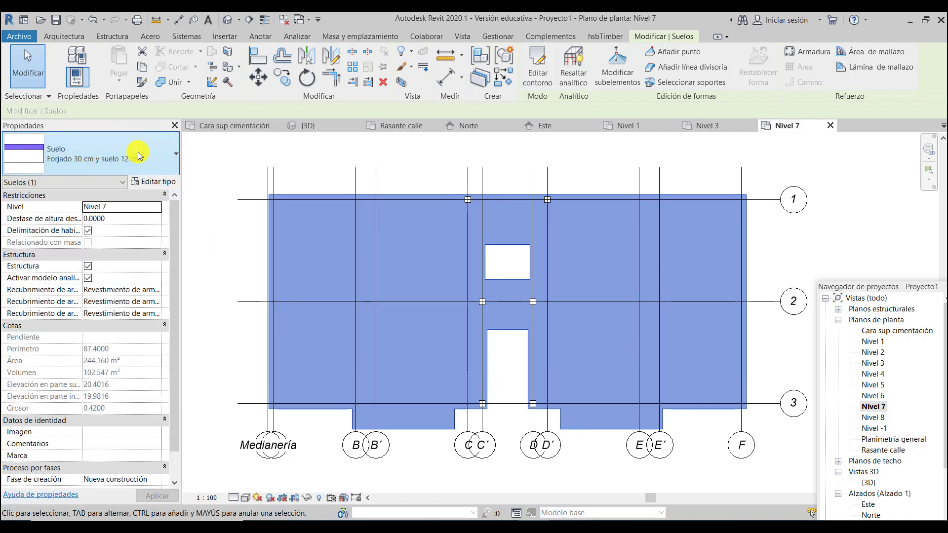
left_click(153, 182)
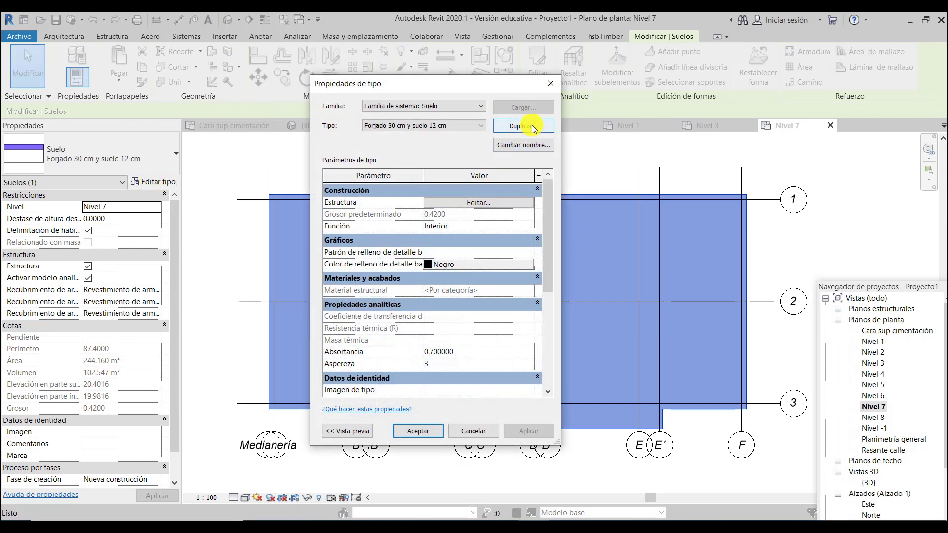
left_click(523, 126)
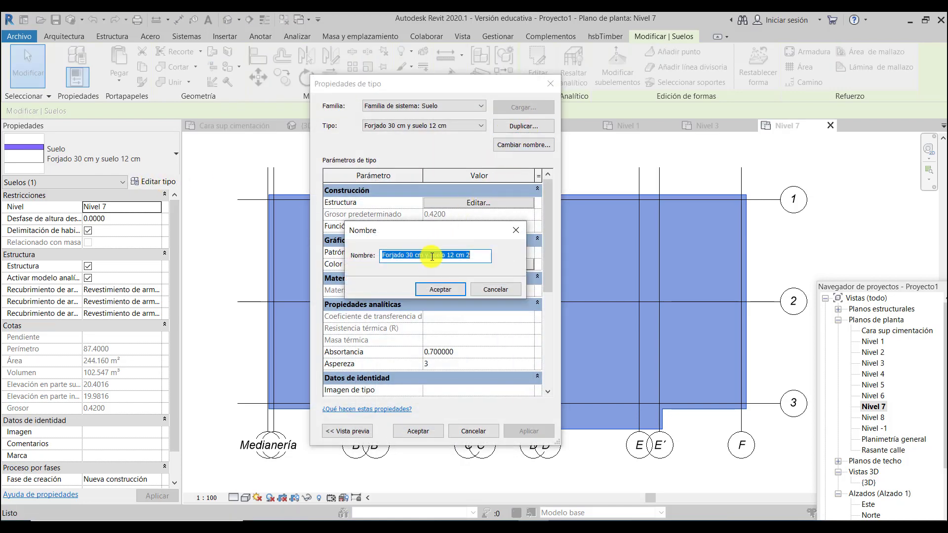
left_click_drag(432, 256, 480, 258)
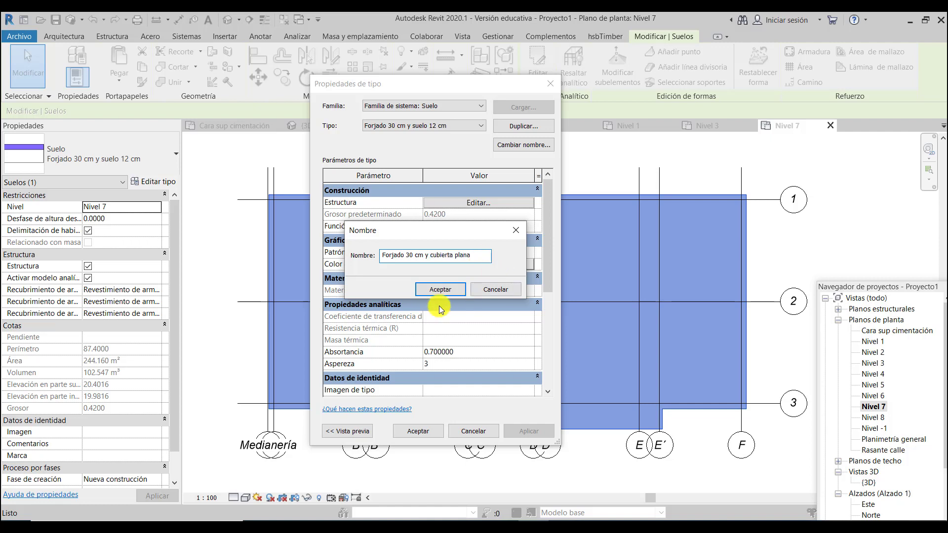
left_click(441, 290)
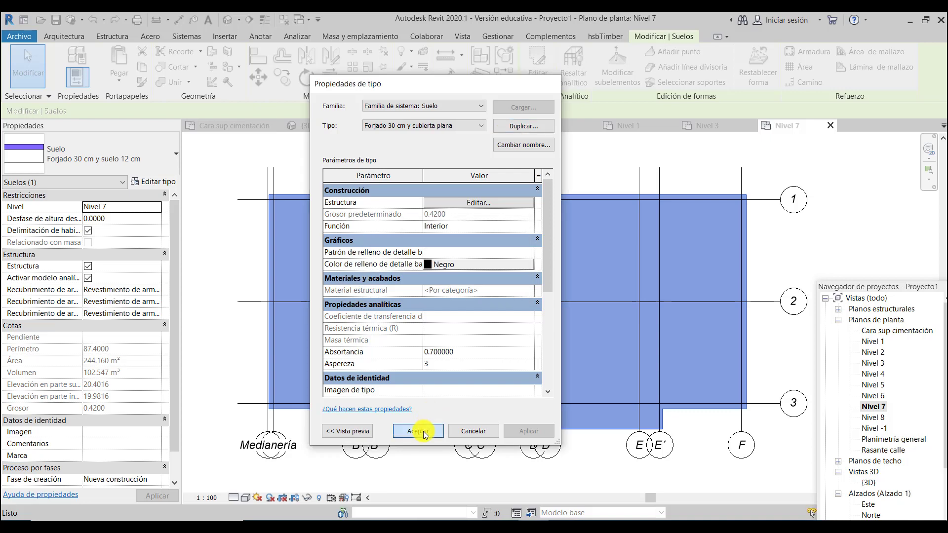
left_click(418, 431)
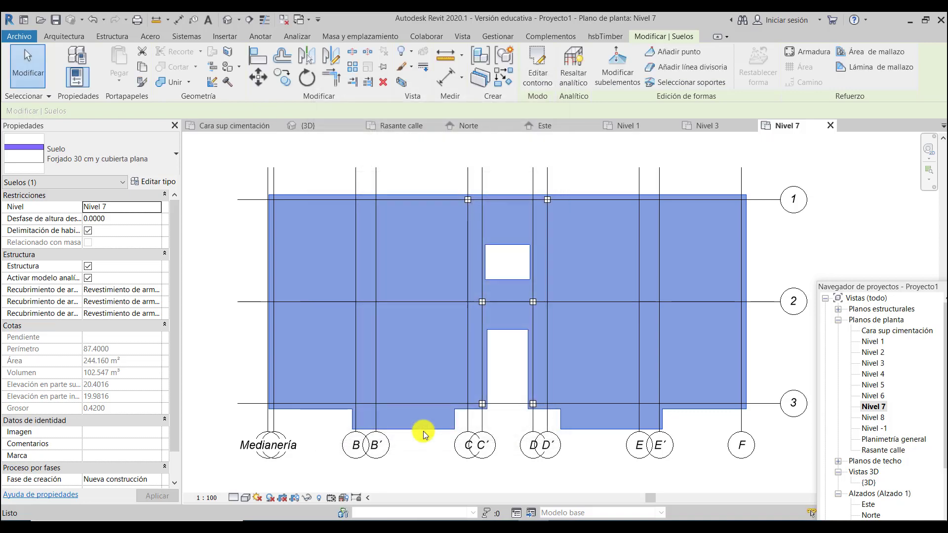
Step: In the new floor type's structure, set the thickness of the uppermost layer to 0.25 m
left_click(156, 184)
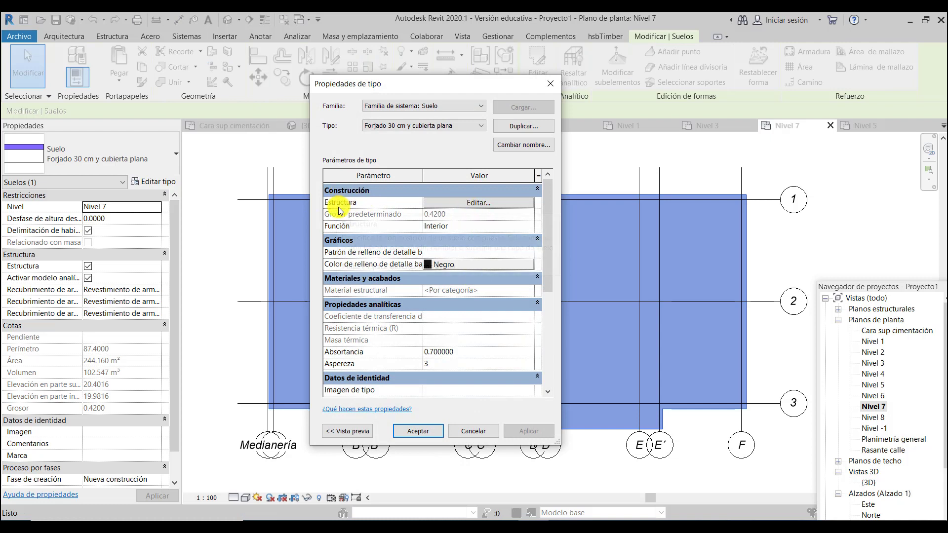
left_click(477, 203)
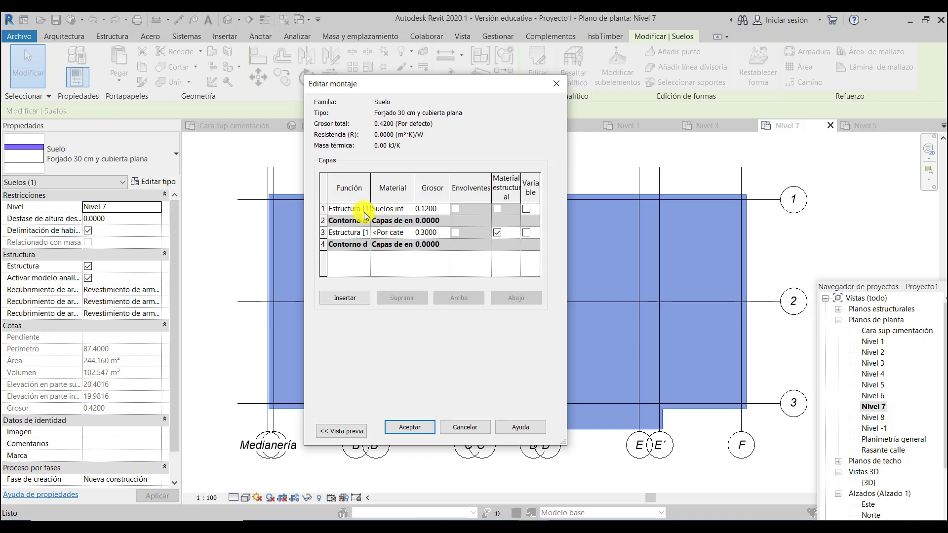
left_click(440, 210)
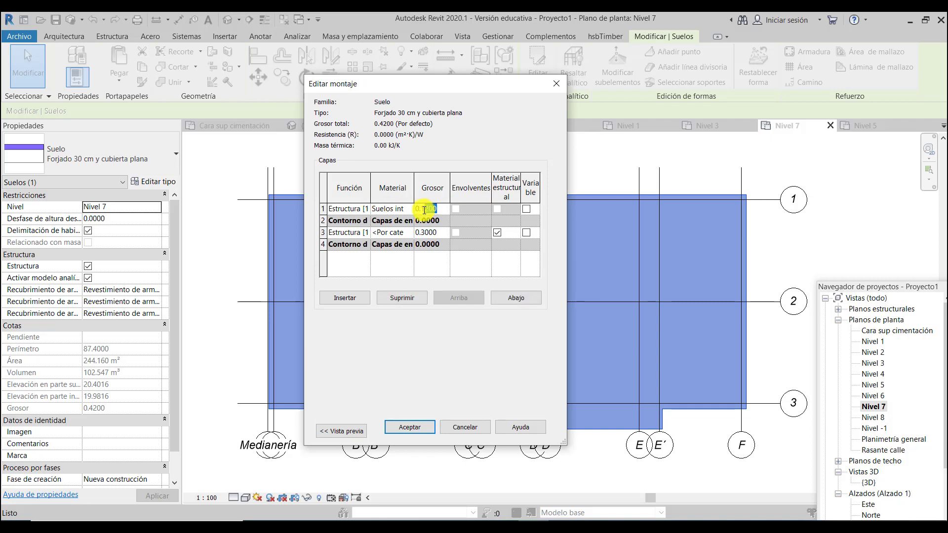
left_click_drag(423, 210, 577, 303)
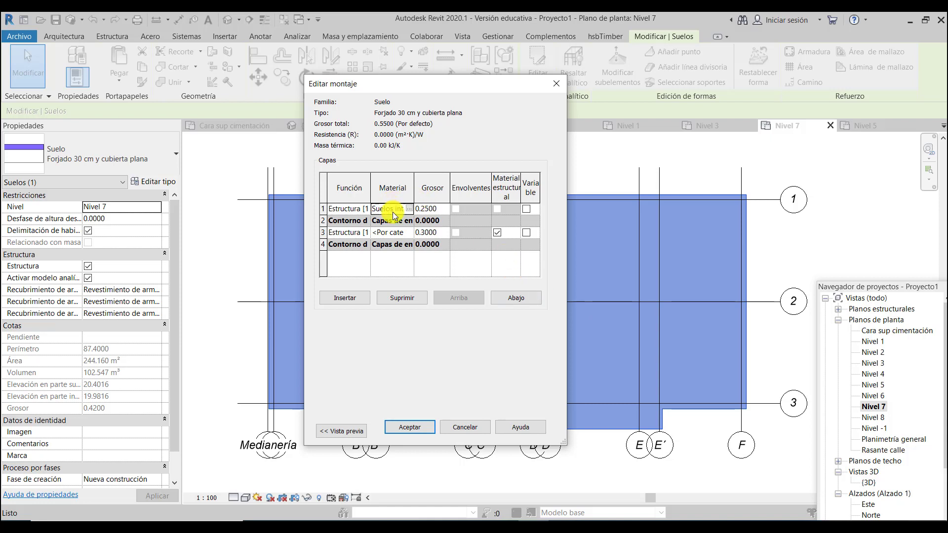
Step: Search the materials for "cubierta", assign Cubierta por defecto to the uppermost layer, and accept the type changes
left_click(411, 209)
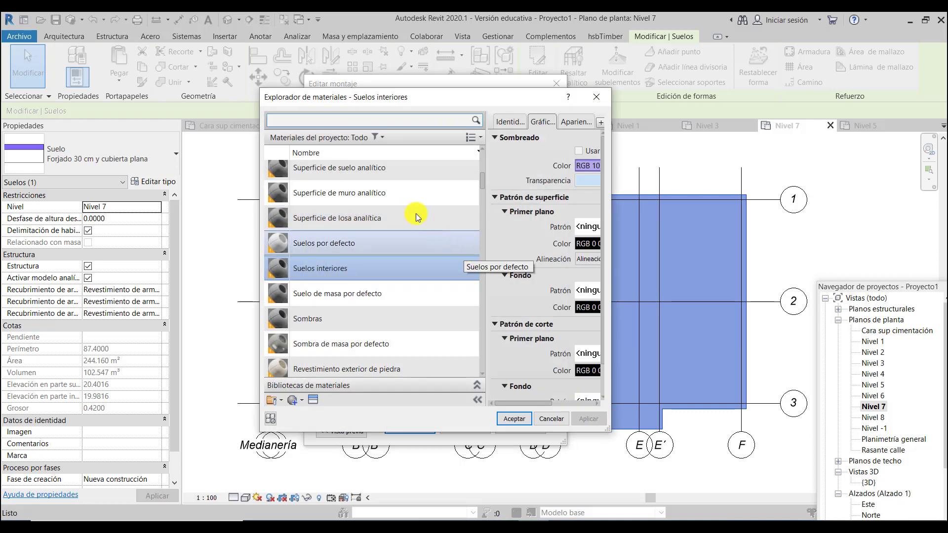
left_click(290, 120)
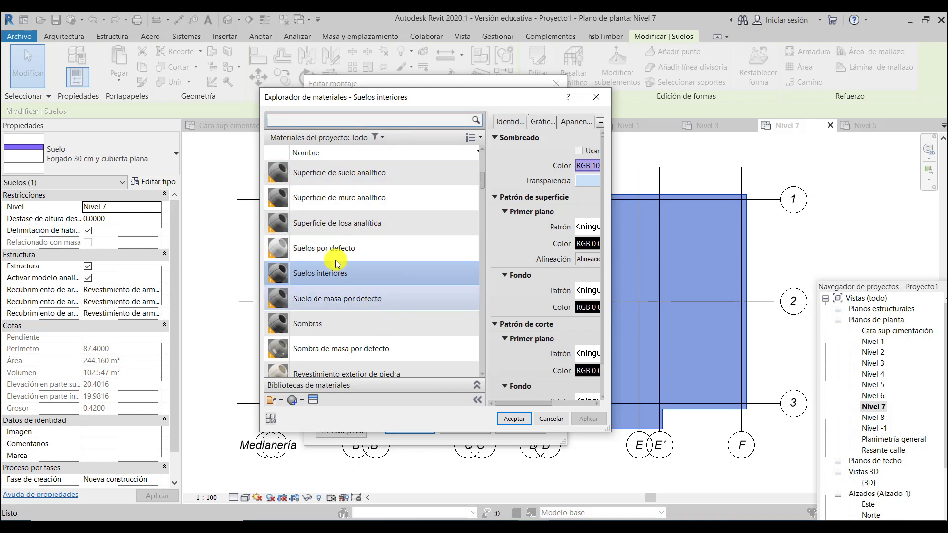
type("cubierta")
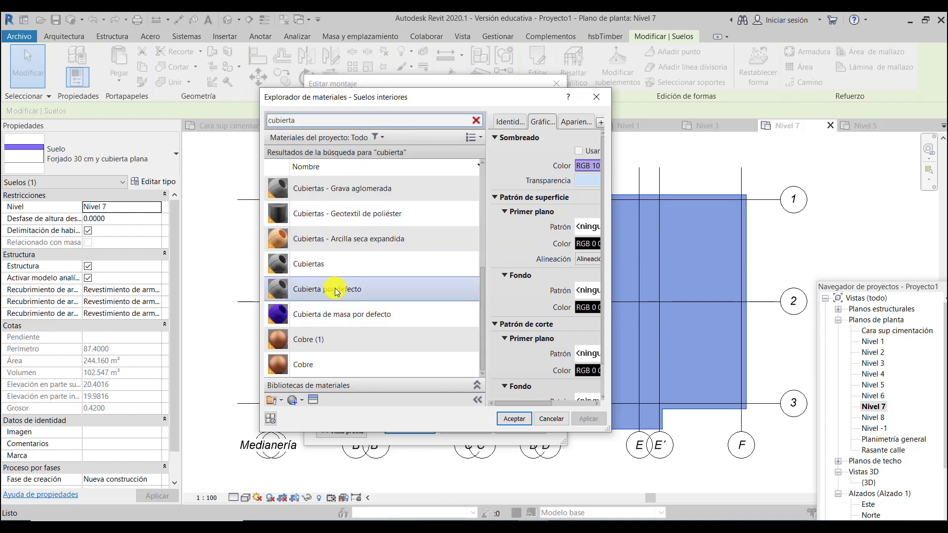
double_click(334, 292)
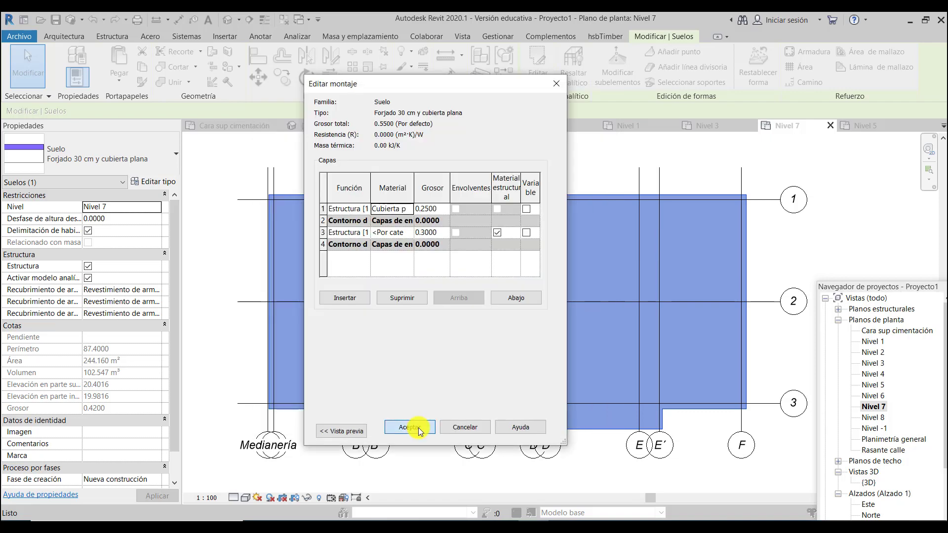
left_click(418, 427)
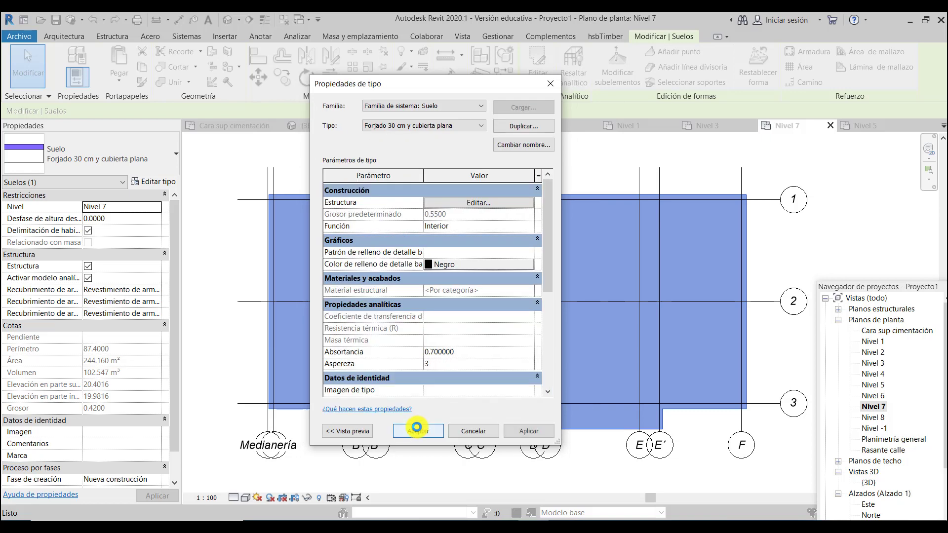
left_click(418, 431)
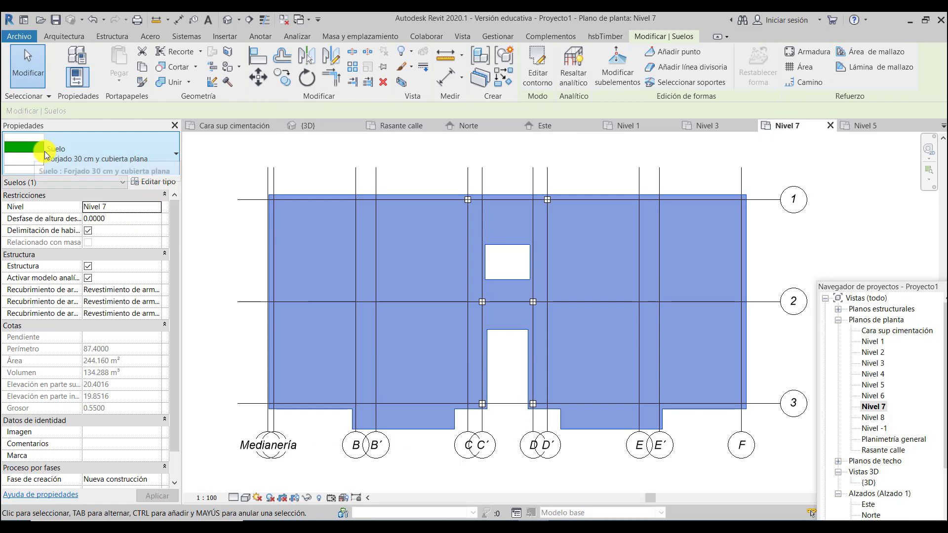
Step: Open the 3D view and examine the stacked floors and the Nivel 7 flat roof slab
double_click(870, 483)
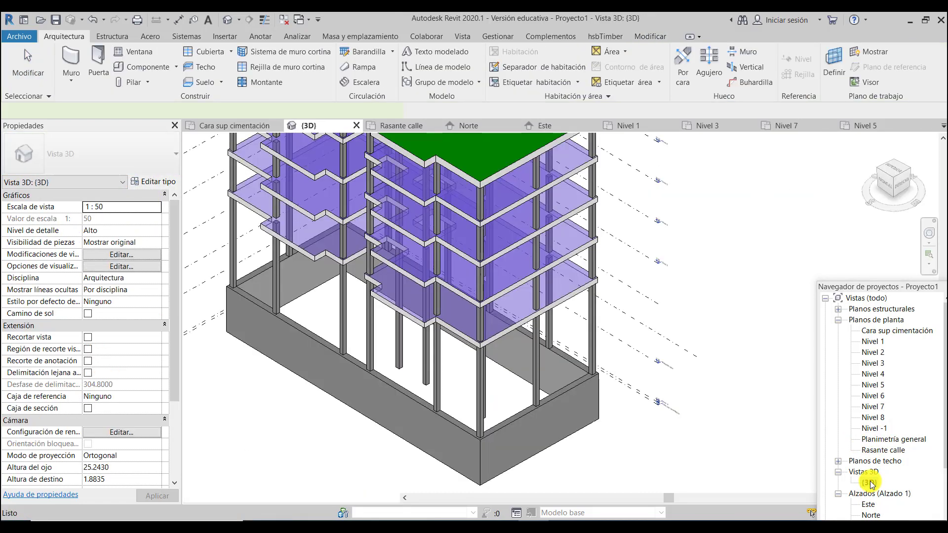
scroll(498, 404, "down", 4)
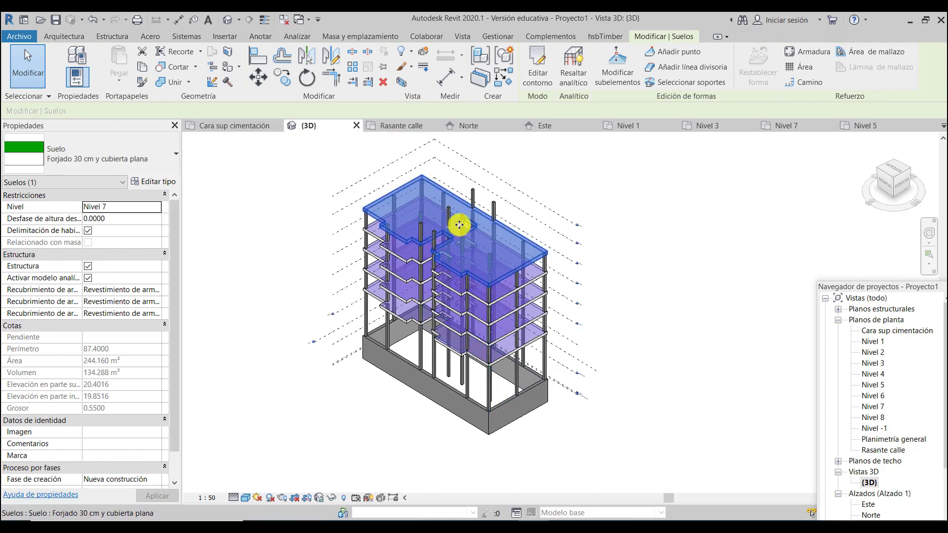
scroll(459, 224, "up", 3)
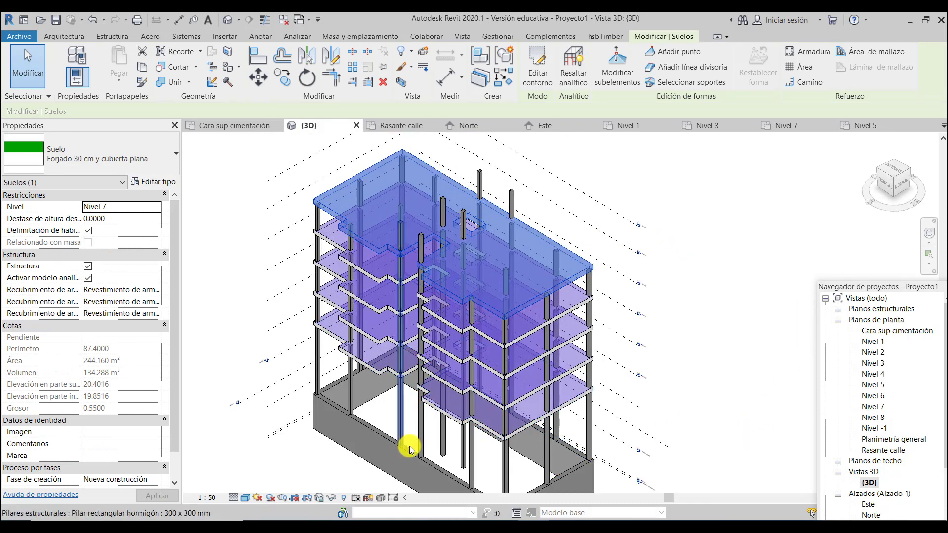
left_click_drag(874, 204, 927, 204)
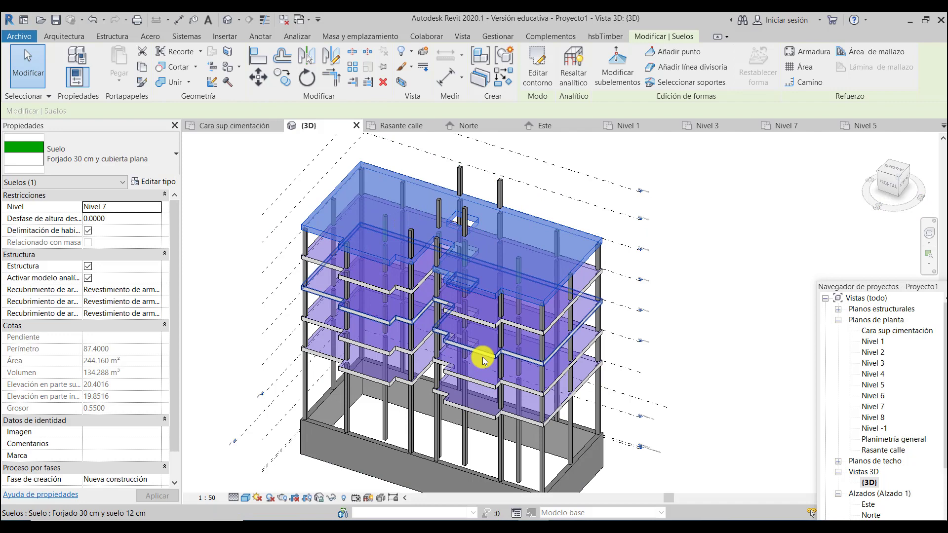
Step: In the Nivel 8 floor plan, start a structural floor and sketch a rectangular boundary from grid intersection C-1 to D´-3
double_click(874, 417)
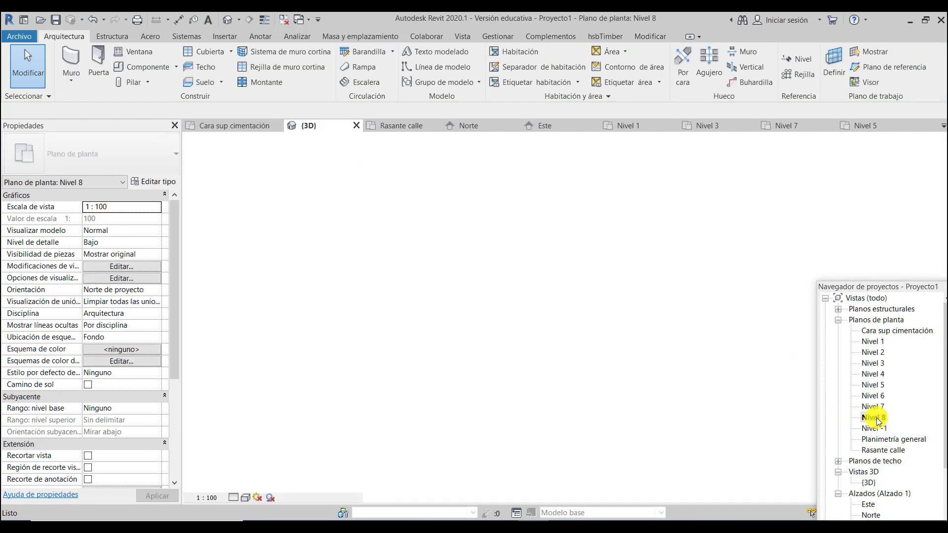
scroll(739, 278, "up", 3)
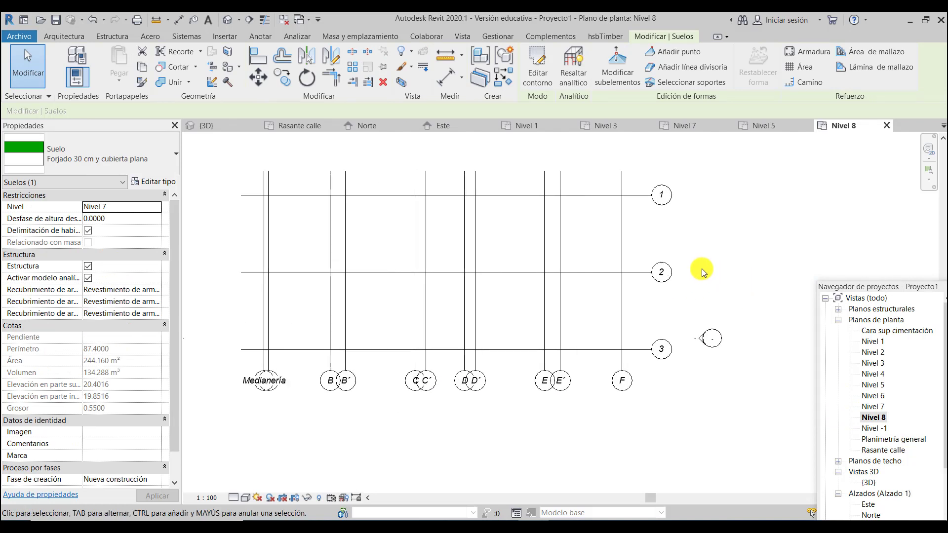
scroll(332, 171, "up", 1)
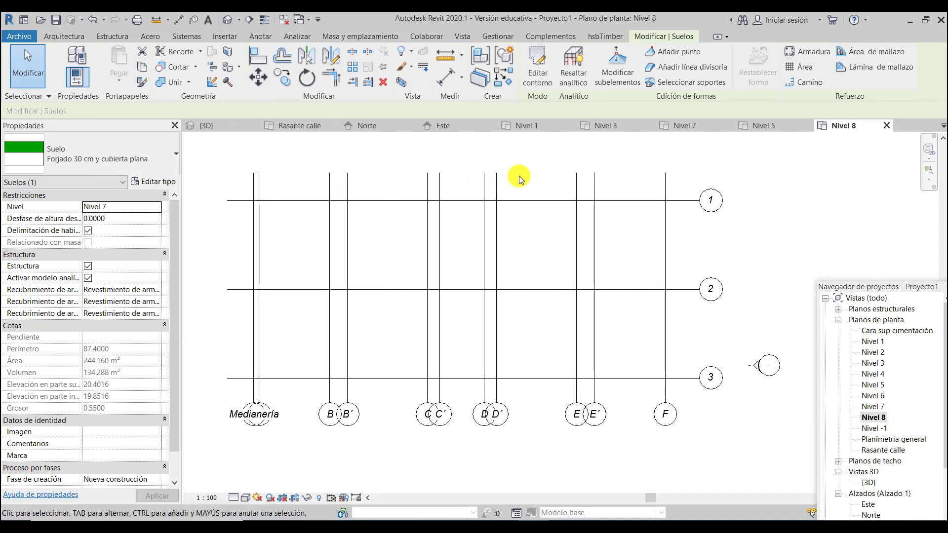
scroll(520, 176, "up", 1)
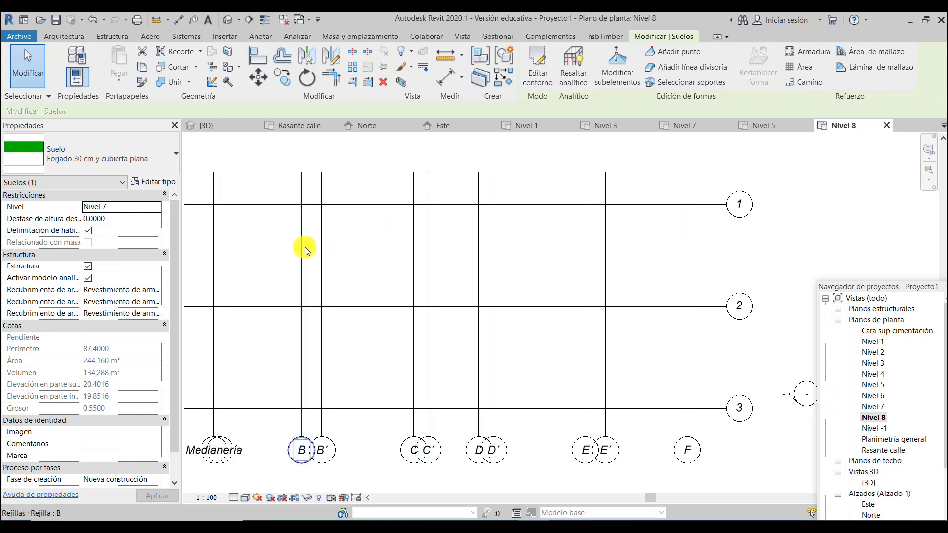
left_click(77, 36)
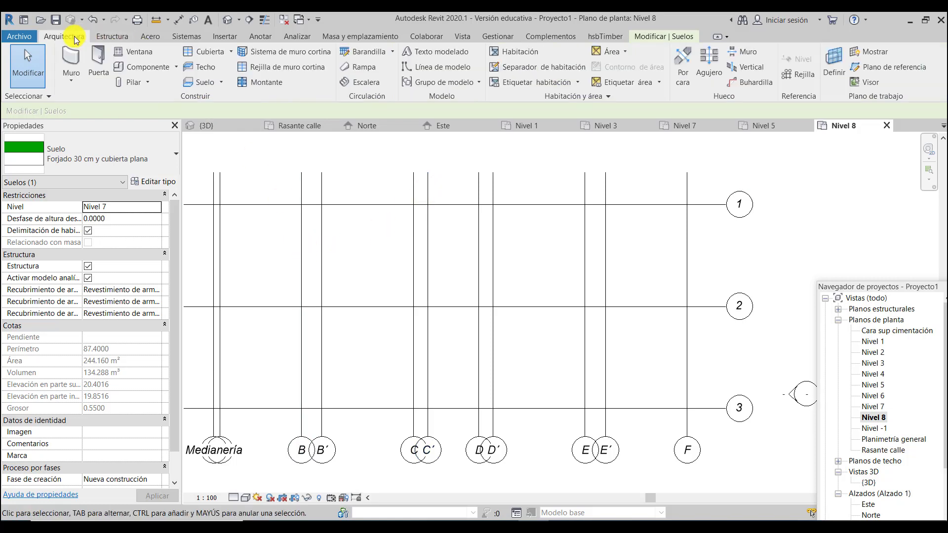
left_click(221, 82)
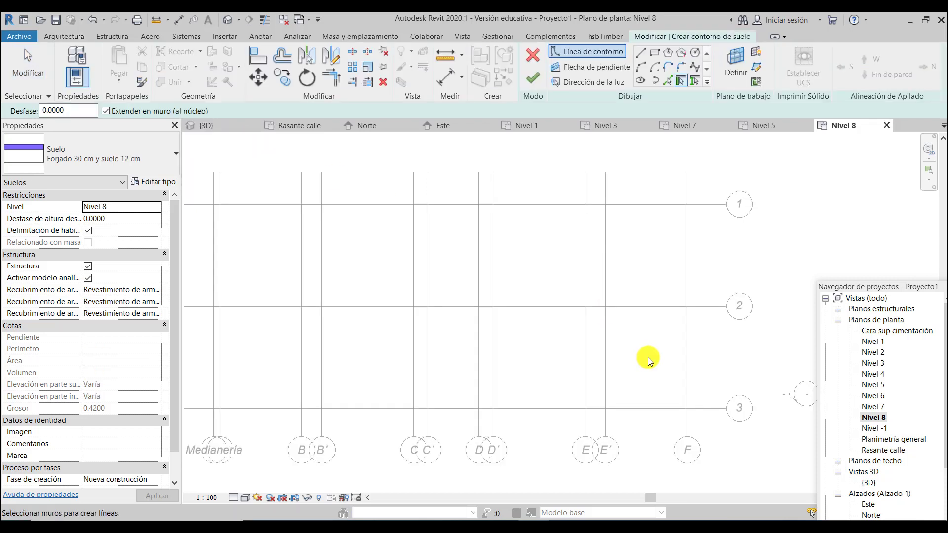
left_click(655, 52)
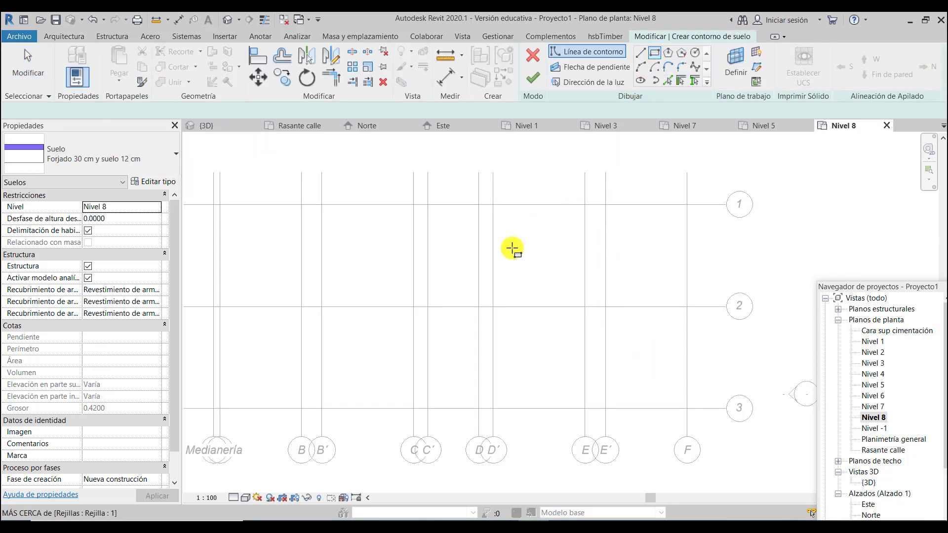
left_click(416, 205)
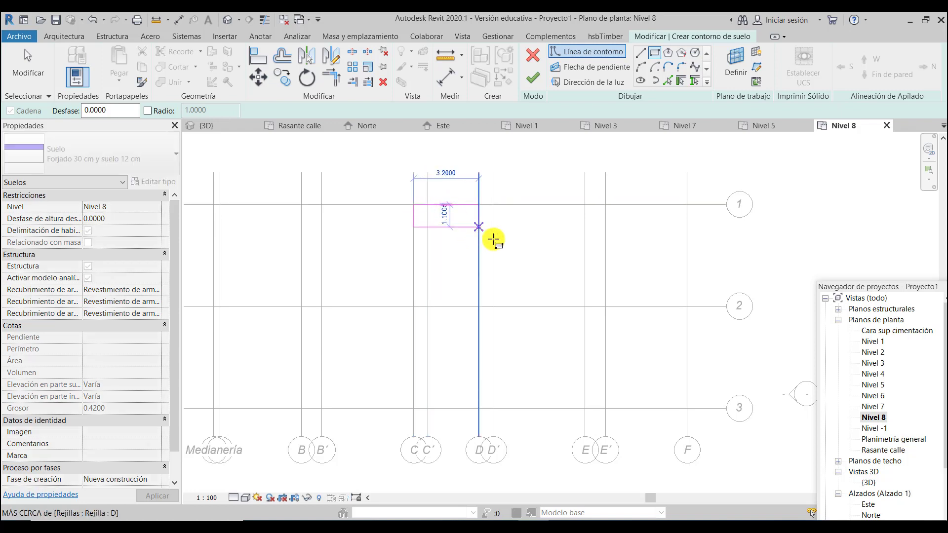
left_click(495, 410)
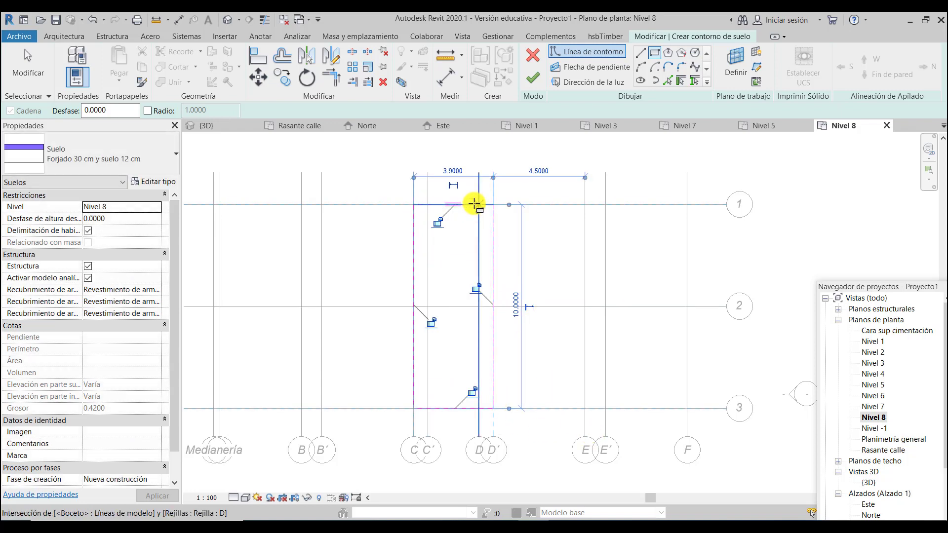
Step: Offset copies of the rectangle's four boundary lines 0.25 m outward
scroll(476, 203, "up", 2)
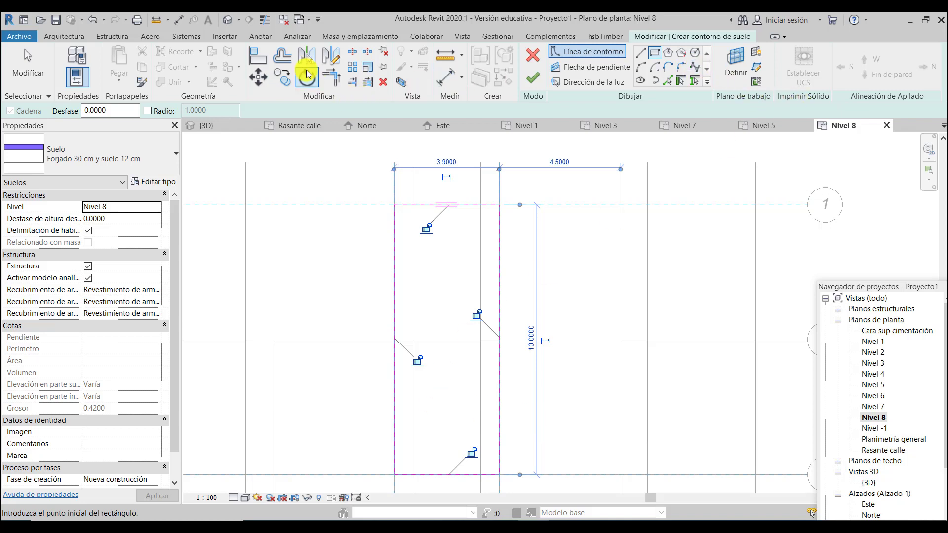
left_click(283, 59)
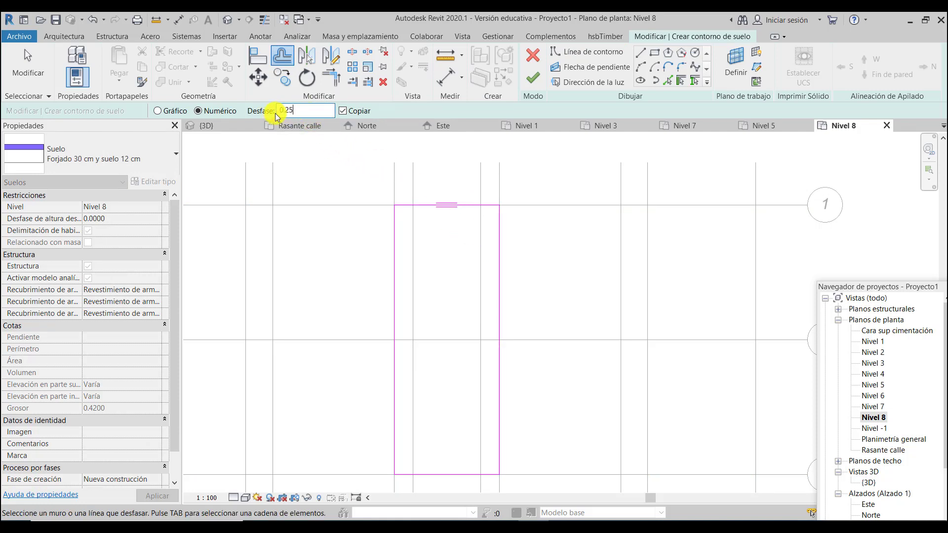
scroll(504, 339, "up", 1)
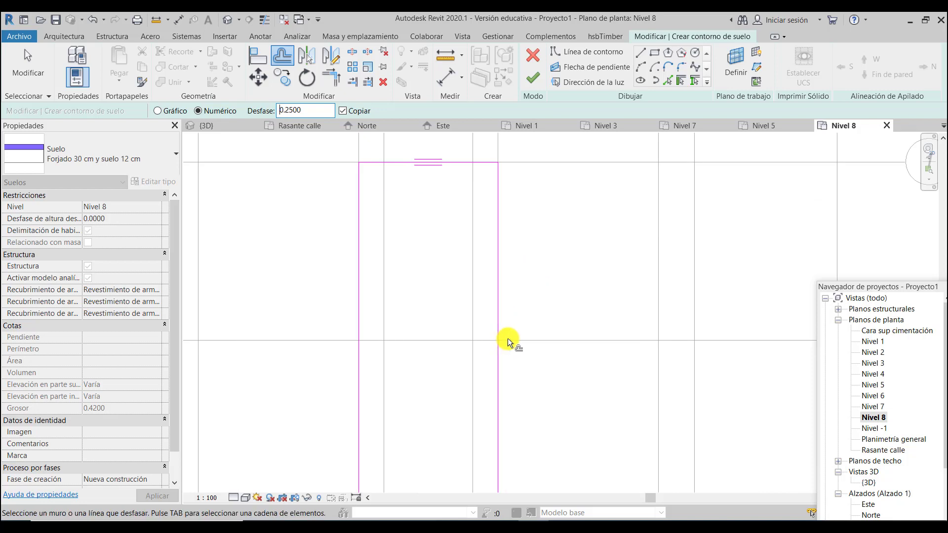
left_click(501, 340)
left_click(469, 161)
left_click(355, 349)
scroll(388, 292, "down", 2)
left_click(420, 430)
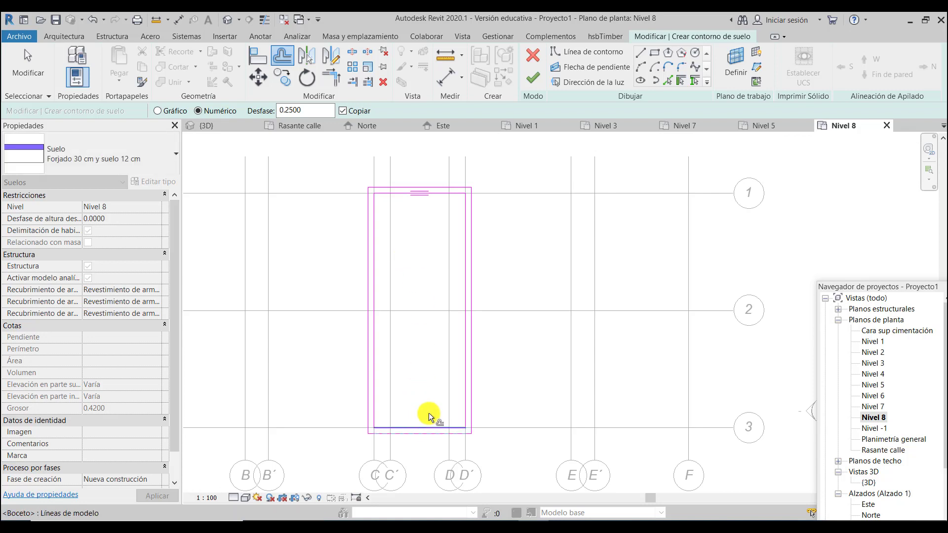
scroll(448, 364, "up", 2)
scroll(431, 334, "down", 1)
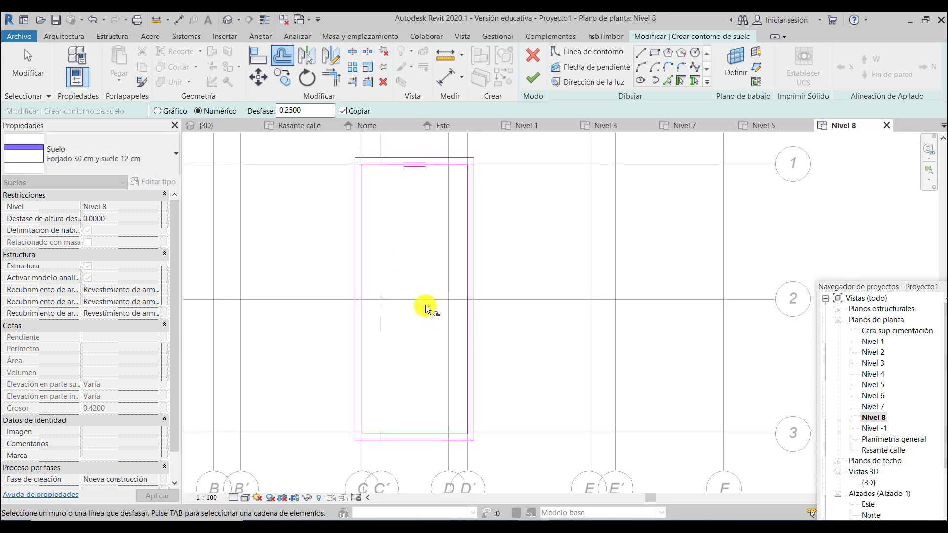
key("Escape")
Step: Delete the four inner boundary lines on the grids, keeping only the outer offset rectangle
left_click(363, 342)
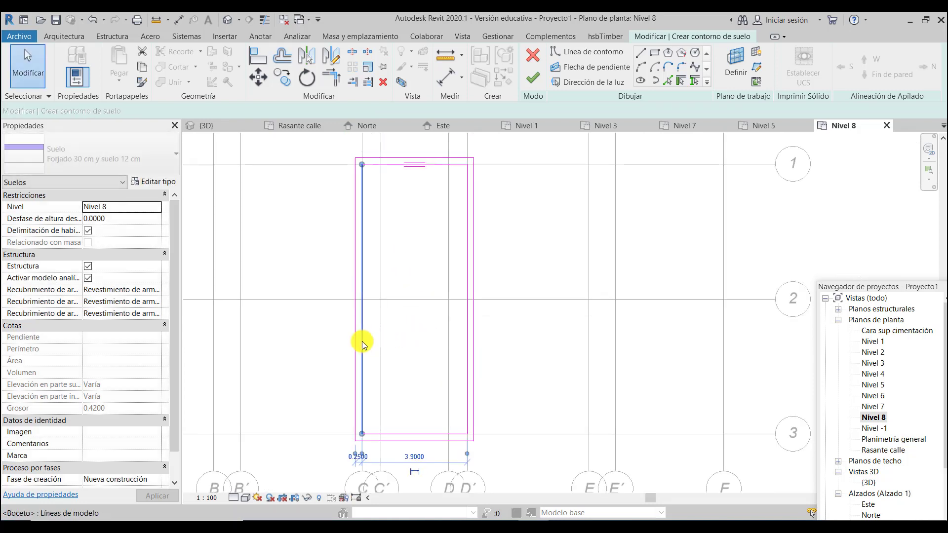
key("Delete")
left_click(409, 434)
key("Delete")
left_click(466, 410)
key("Delete")
scroll(407, 153, "up", 3)
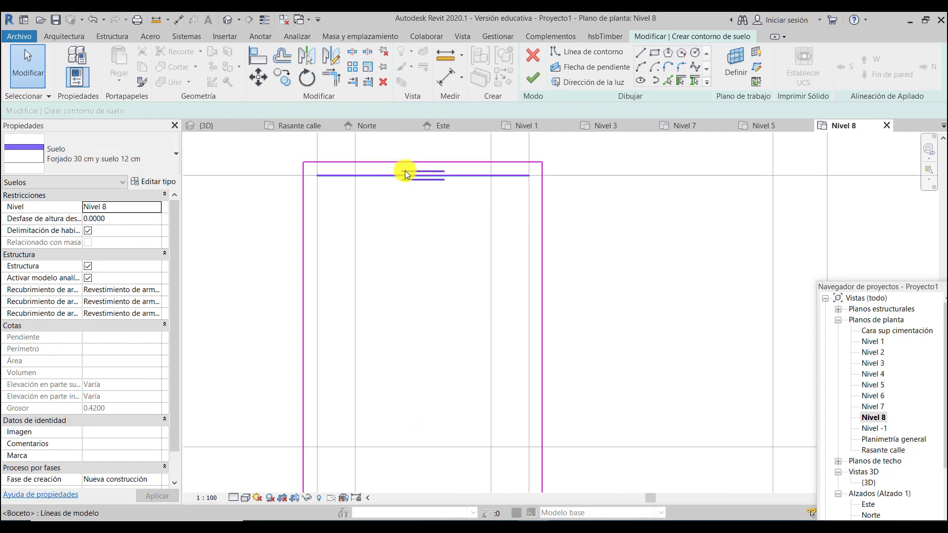
left_click(457, 176)
key("Delete")
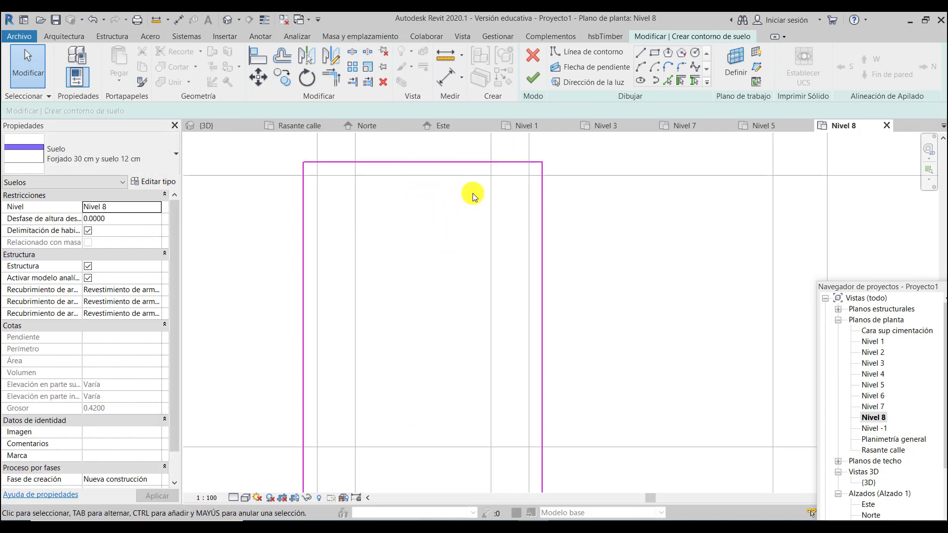
Step: Assign the floor's span direction to the boundary line beside grid 1 and finish the Nivel 8 floor sketch
scroll(445, 242, "down", 3)
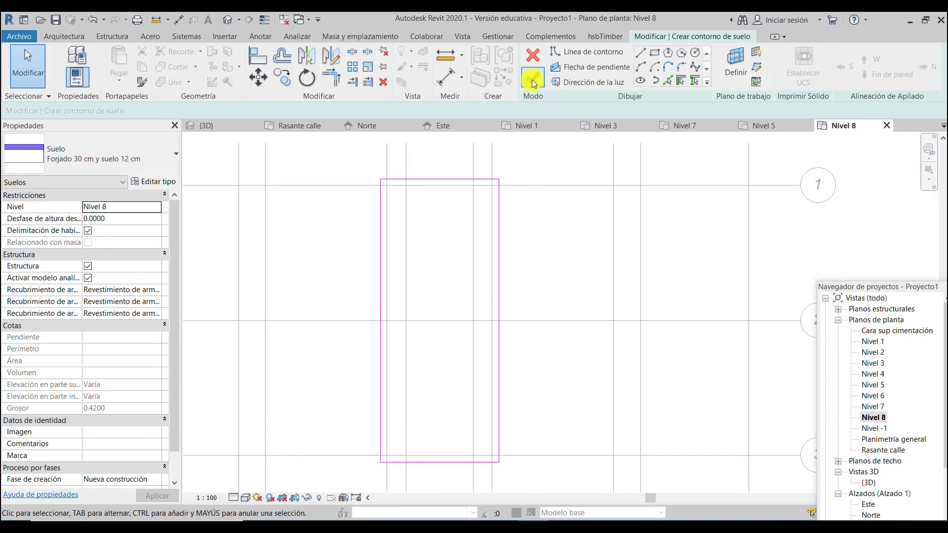
left_click(532, 78)
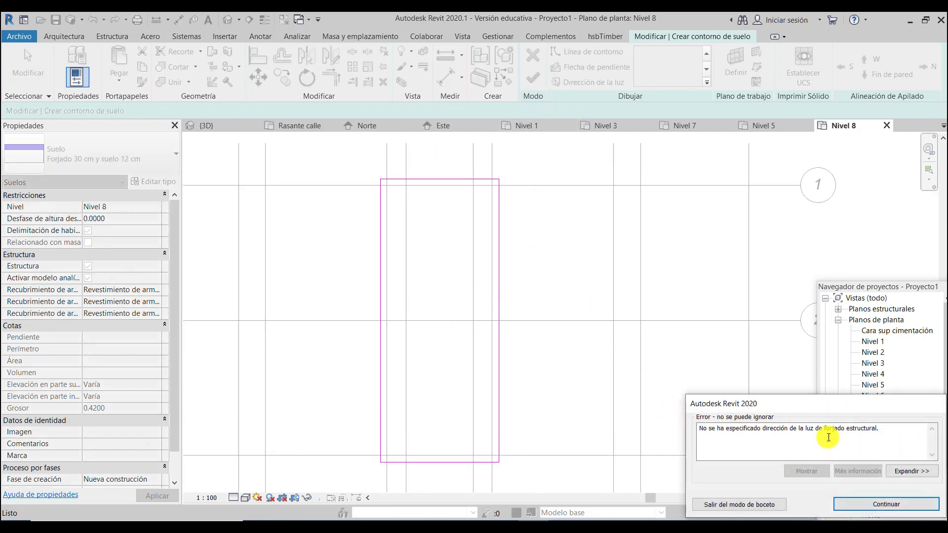
left_click(861, 506)
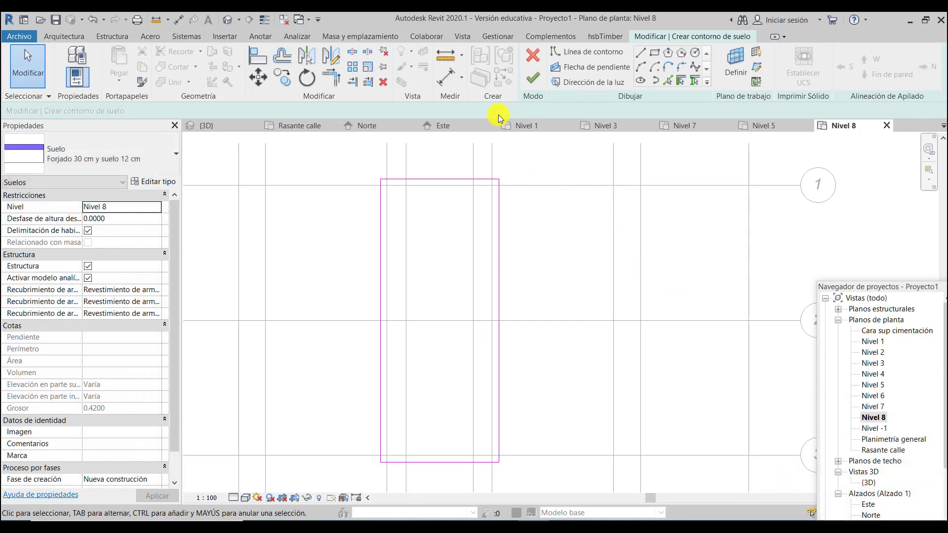
left_click(578, 85)
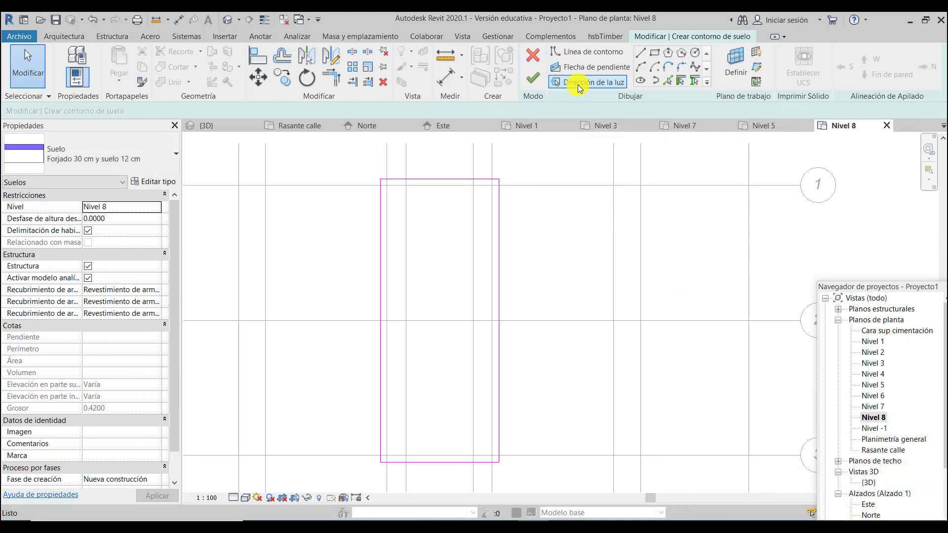
left_click(448, 180)
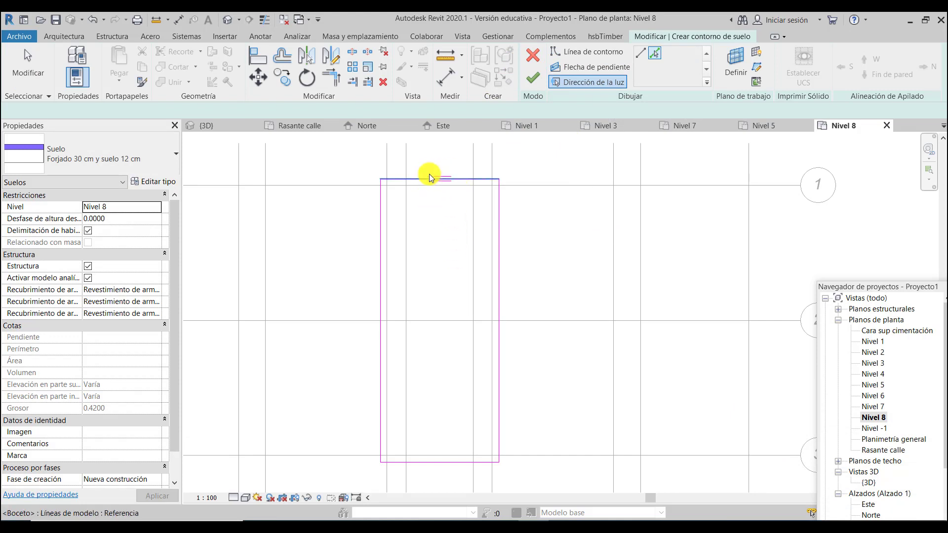
left_click(532, 82)
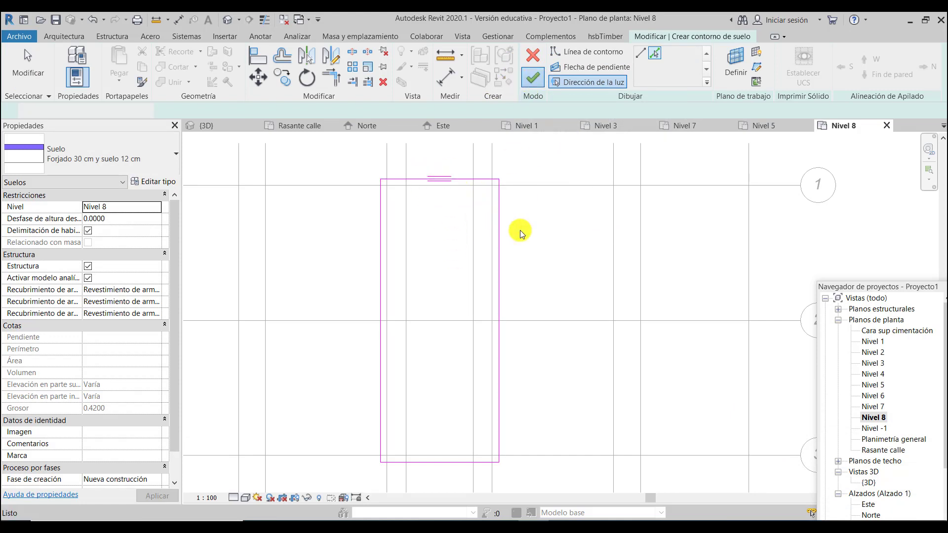
Step: Open the 3D view and examine the new Nivel 8 slab and the front recess of the floors below it
double_click(870, 483)
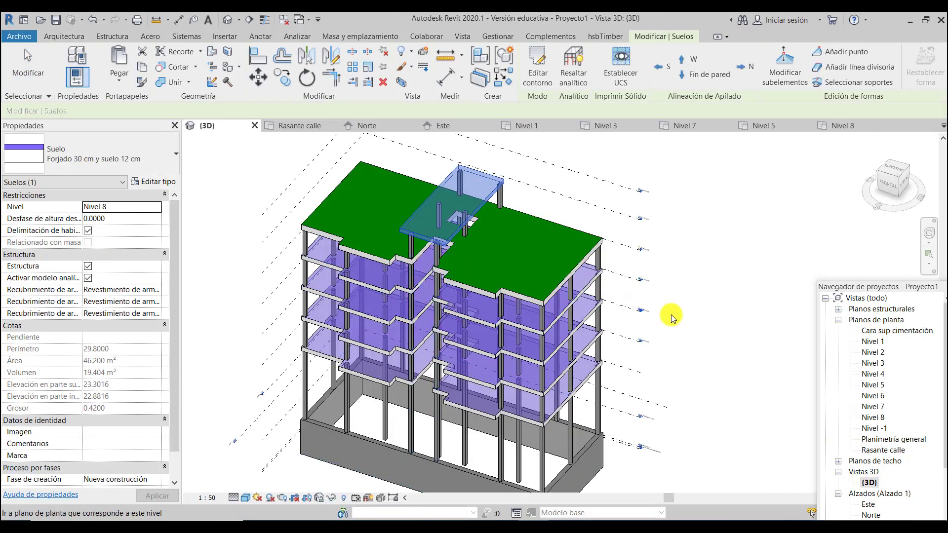
scroll(423, 271, "up", 5)
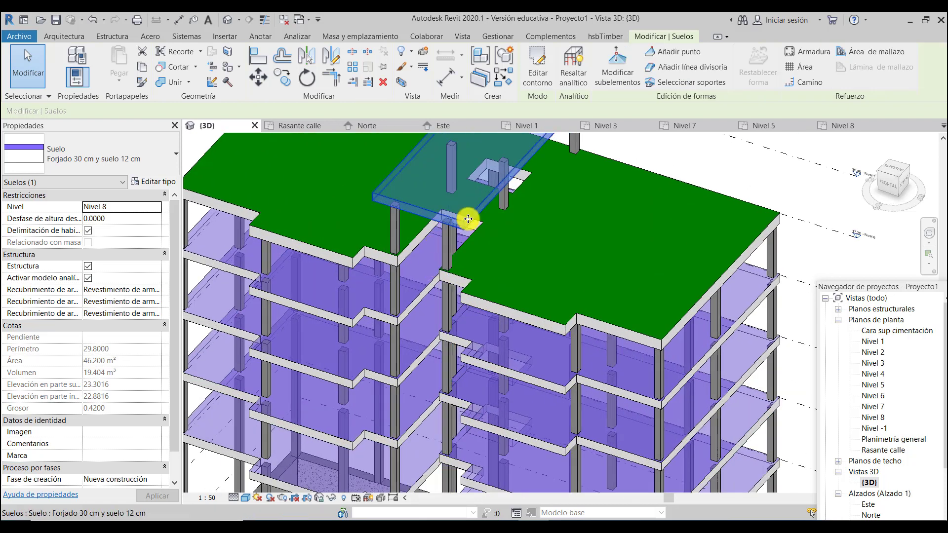
scroll(469, 218, "down", 1)
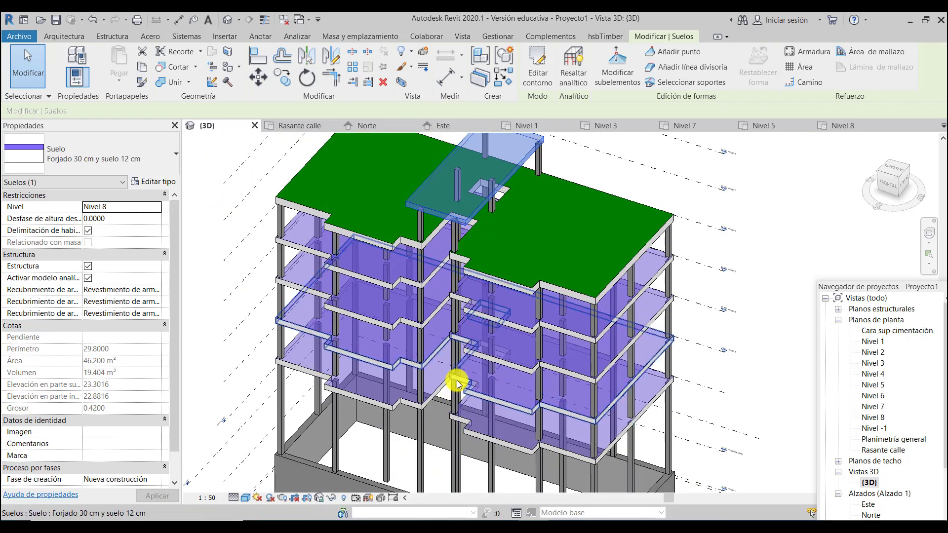
scroll(444, 339, "up", 2)
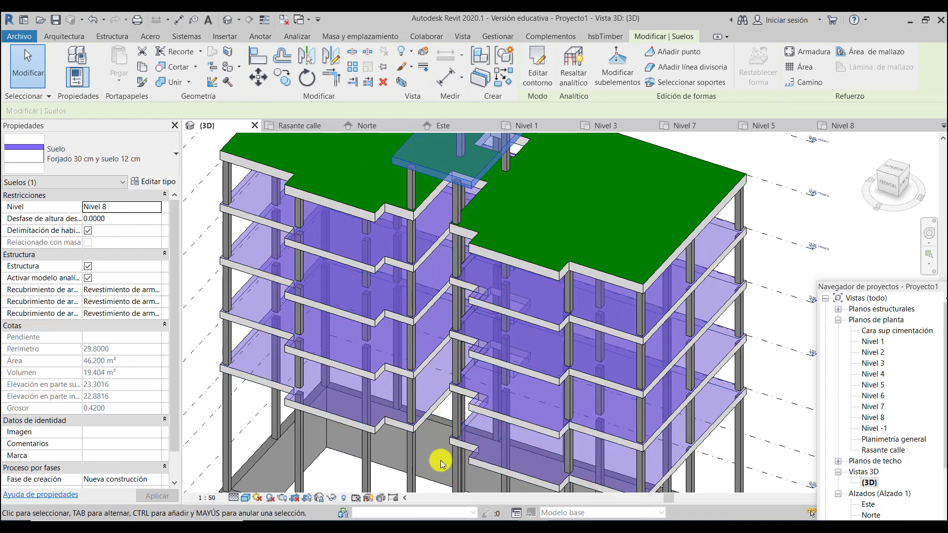
scroll(434, 175, "up", 2)
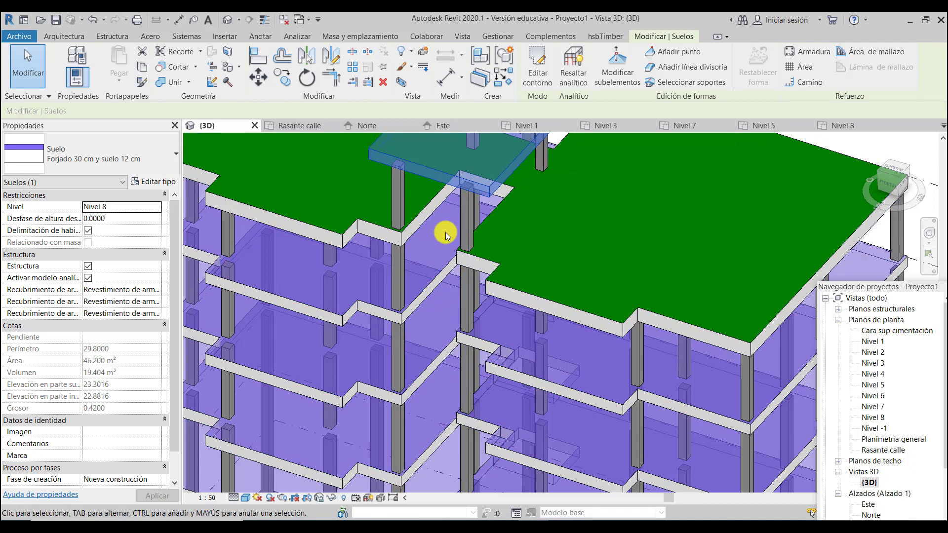
scroll(455, 261, "up", 2)
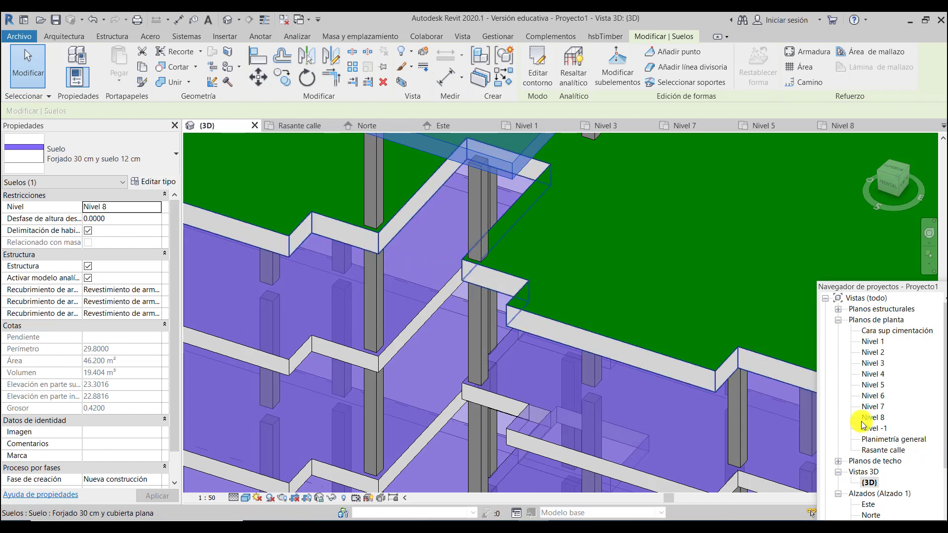
double_click(869, 408)
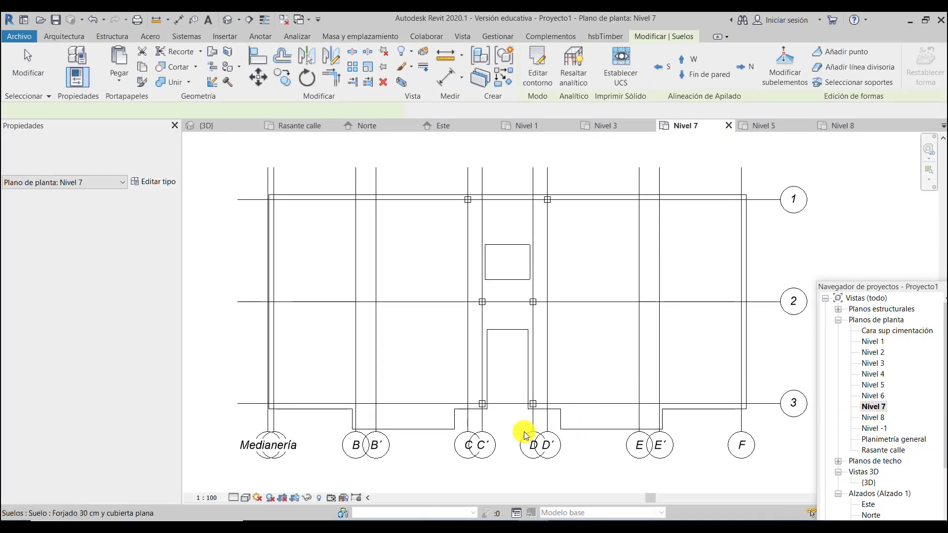
scroll(515, 420, "up", 4)
scroll(515, 419, "up", 2)
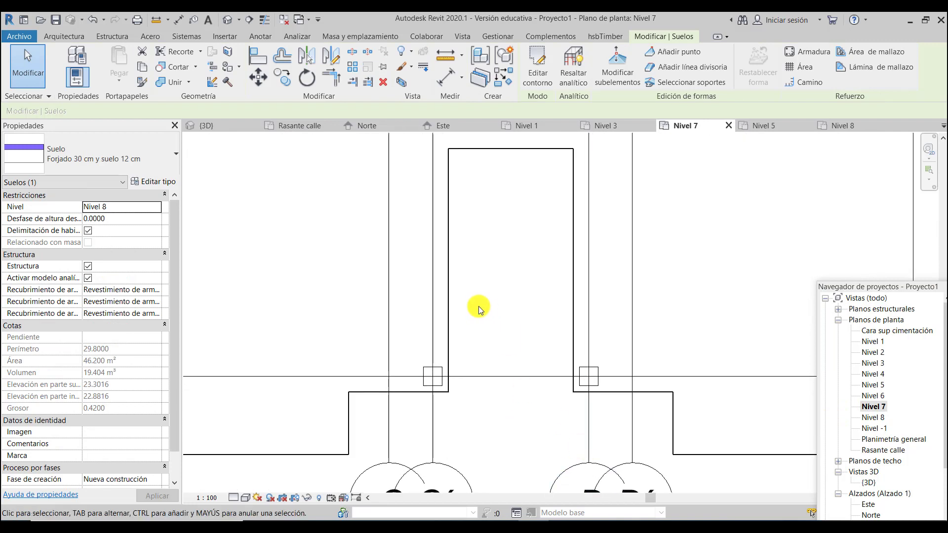
left_click(542, 73)
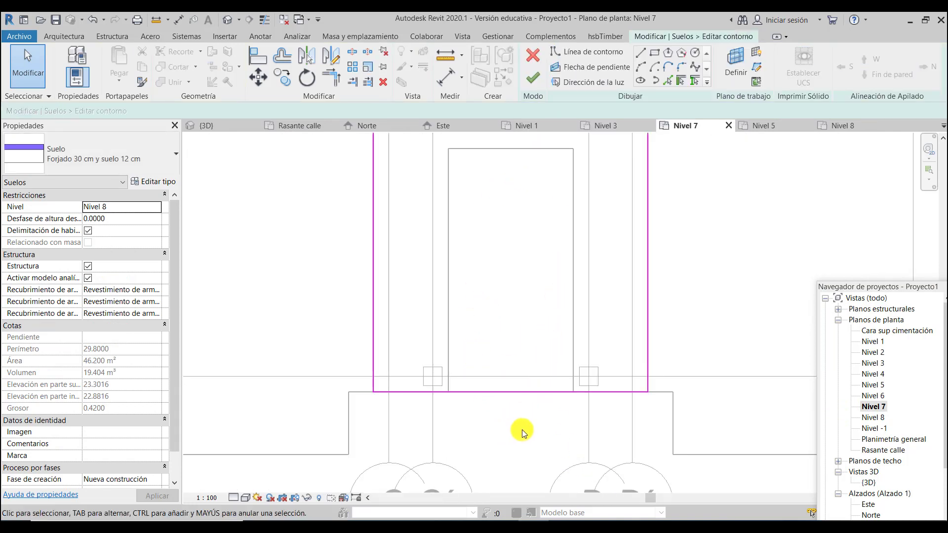
scroll(522, 431, "down", 4)
double_click(870, 483)
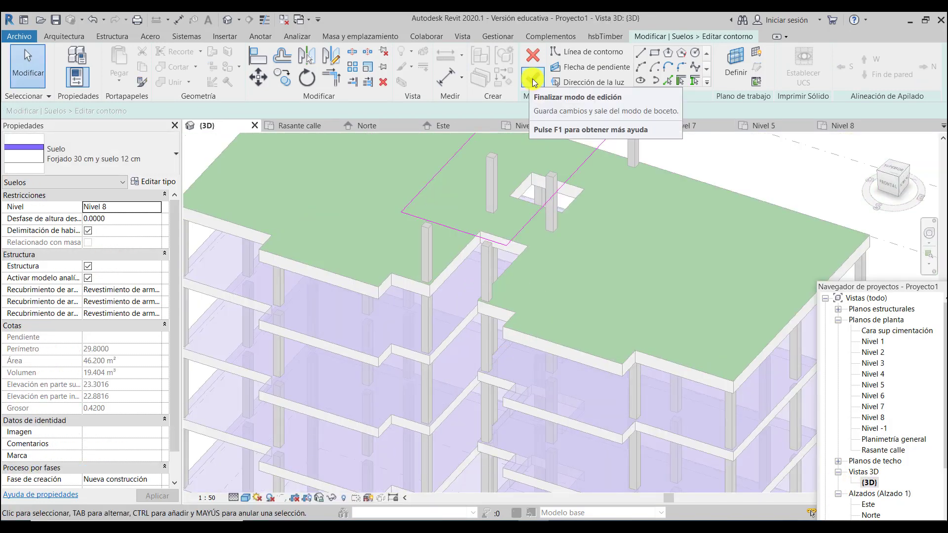
left_click(533, 82)
Step: Edit the flat-roof floor's boundary in the Nivel 7 plan and draw a line across the mouth of the front recess
double_click(872, 406)
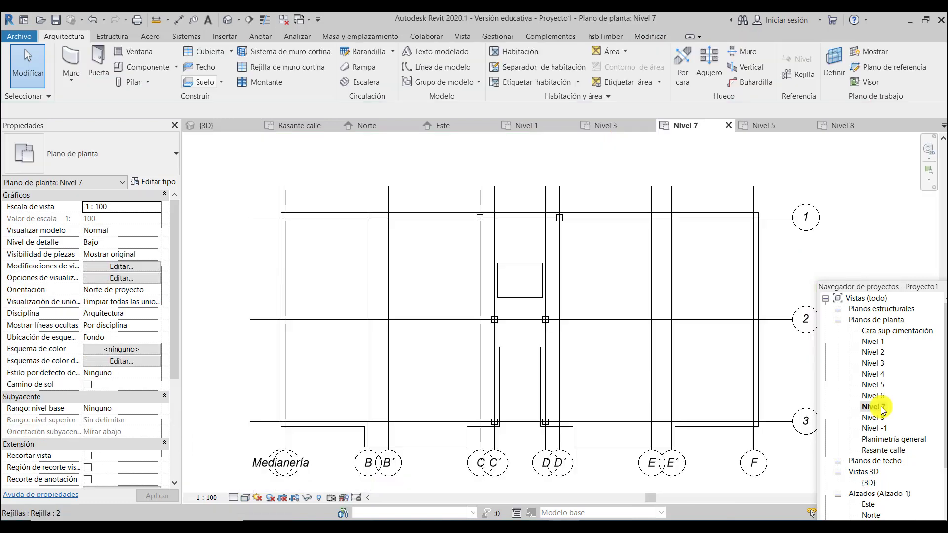
left_click(616, 215)
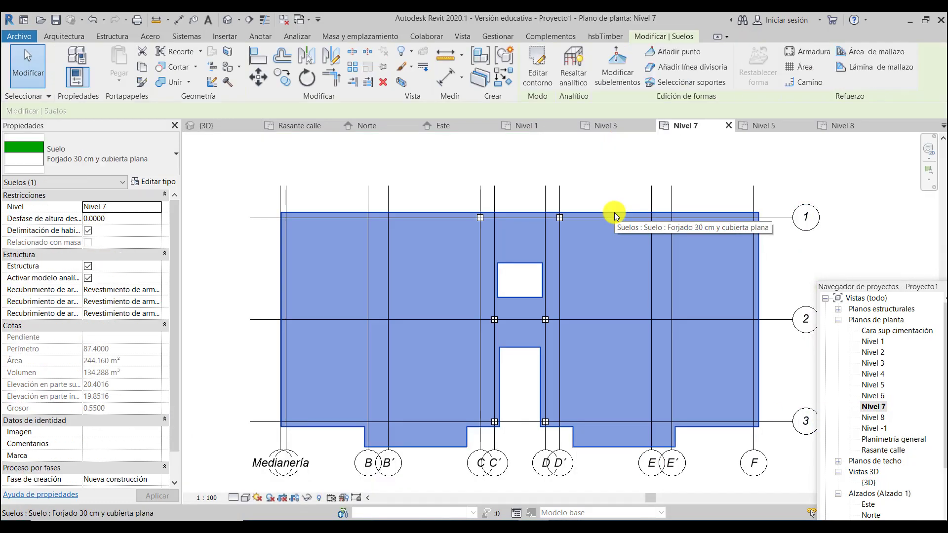
left_click(542, 79)
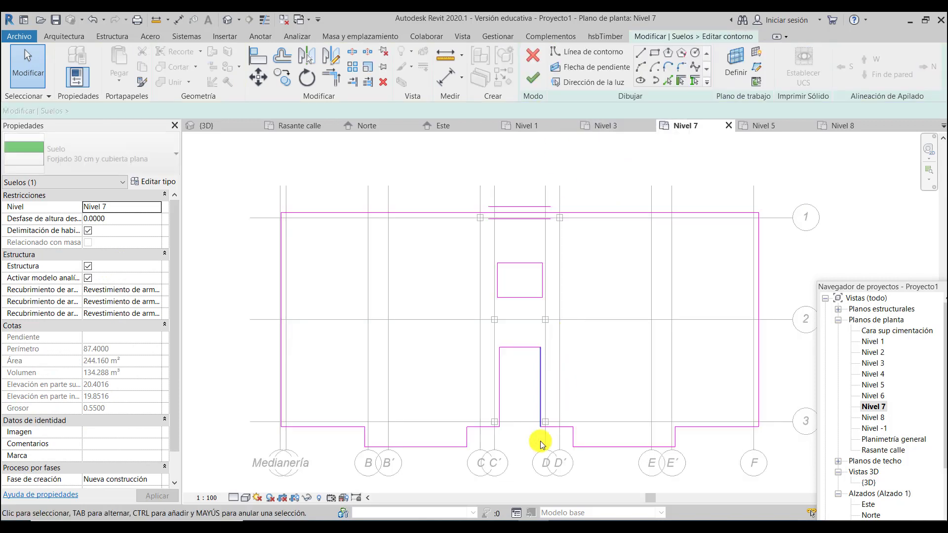
scroll(536, 450, "up", 3)
scroll(538, 446, "up", 1)
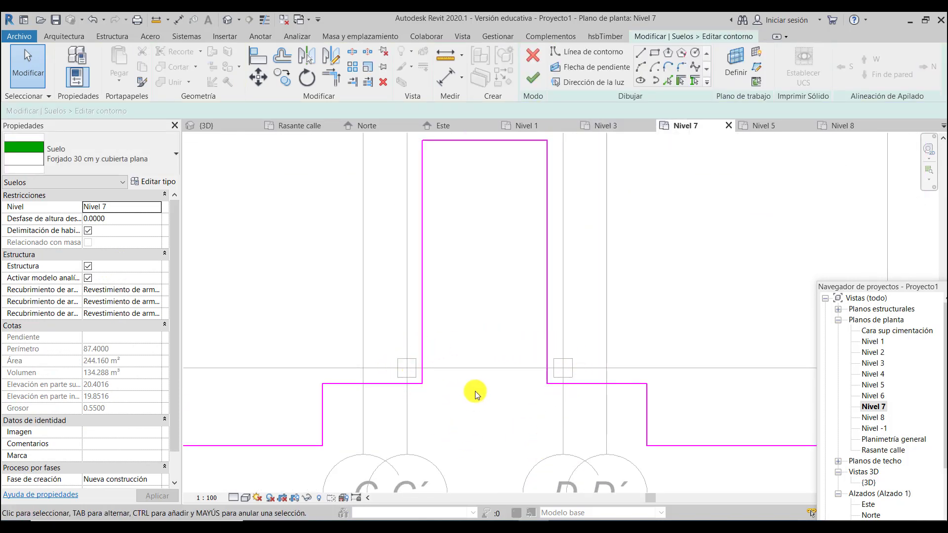
scroll(475, 399, "up", 2)
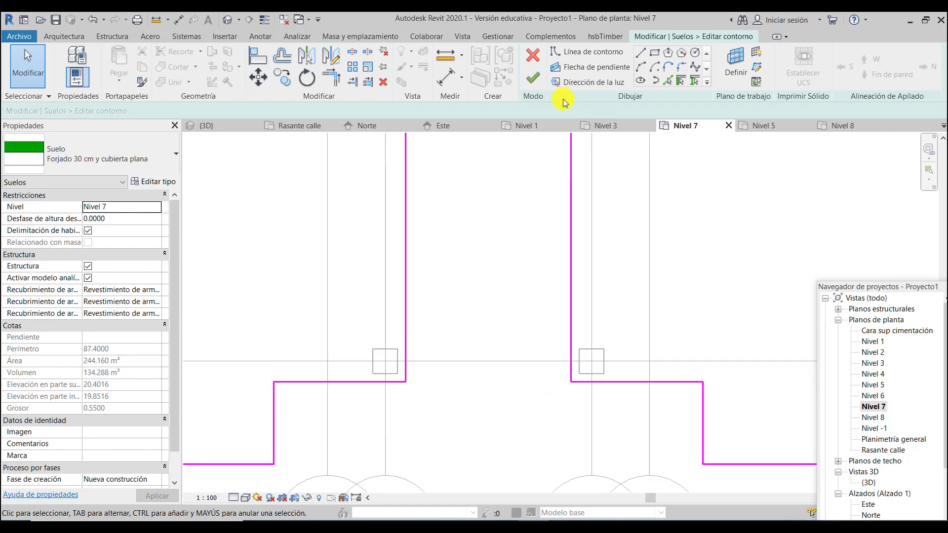
left_click(641, 53)
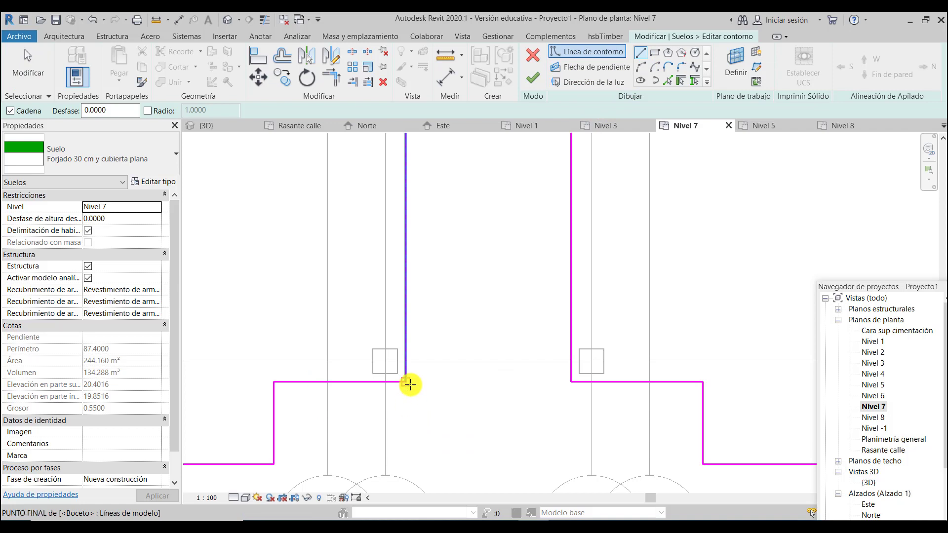
left_click(410, 383)
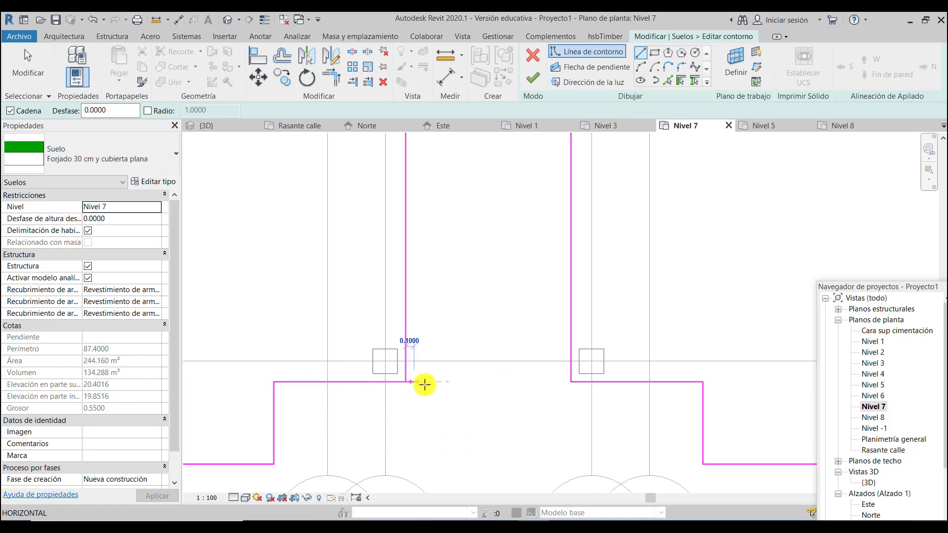
left_click(570, 381)
Step: Draw a boundary line about 2.10 m long across the recess from the inner rear corner of the column at C´-3
scroll(420, 375, "up", 3)
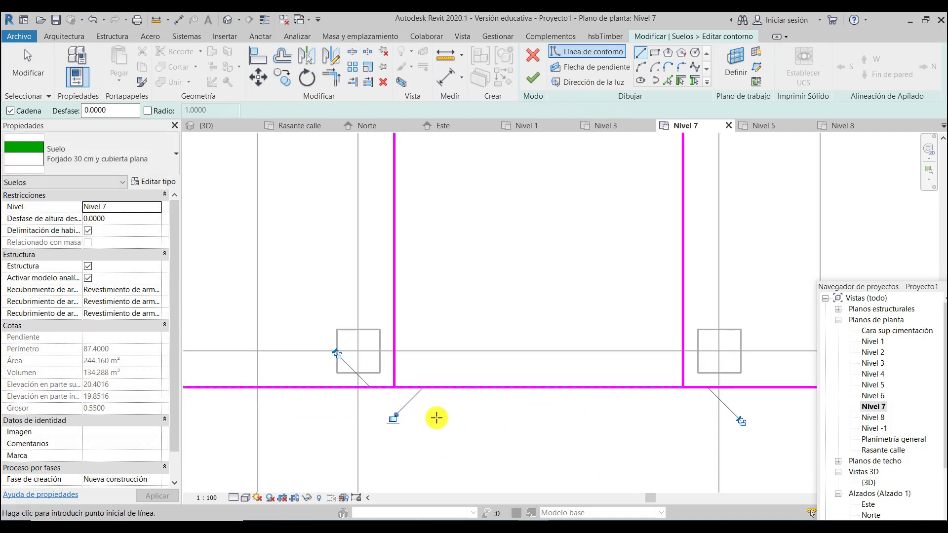
left_click(380, 373)
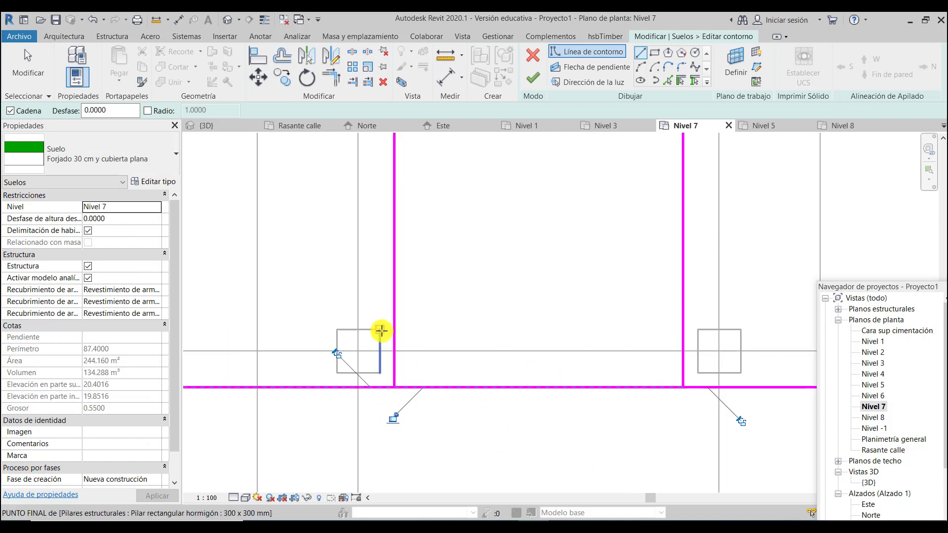
left_click(381, 330)
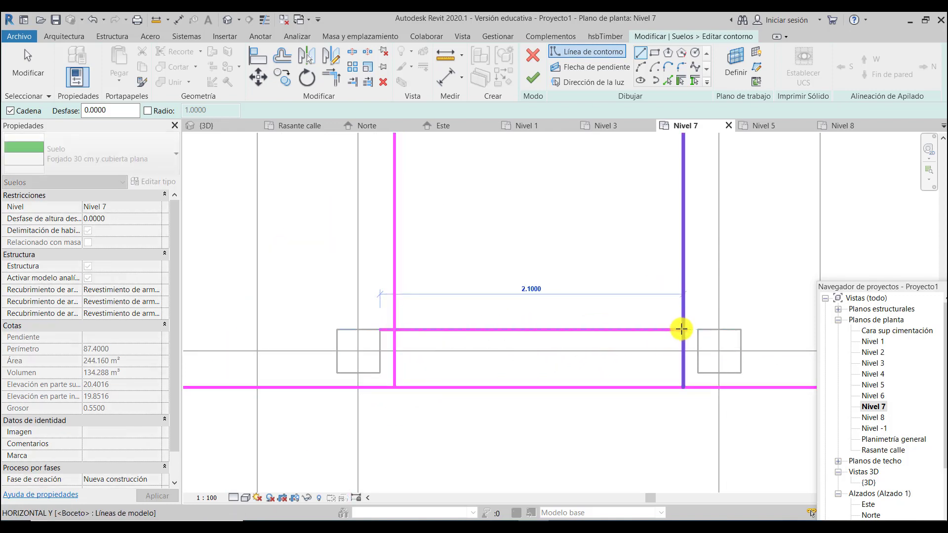
left_click(681, 330)
Step: Trim both recess sides to the new cross line to form a closed rectangular opening, and finish the floor sketch
left_click(335, 82)
left_click(395, 293)
left_click(428, 329)
left_click(612, 328)
left_click(685, 297)
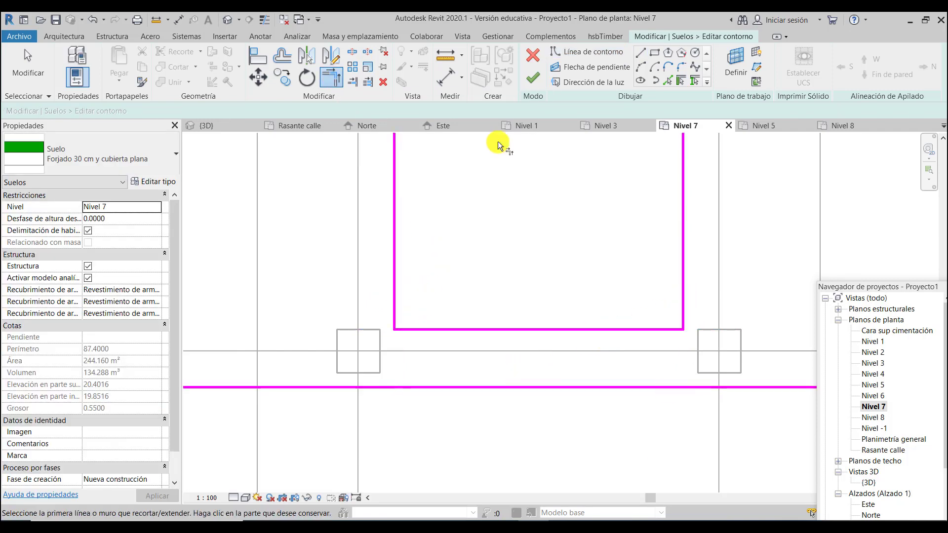
left_click(533, 78)
scroll(440, 355, "down", 5)
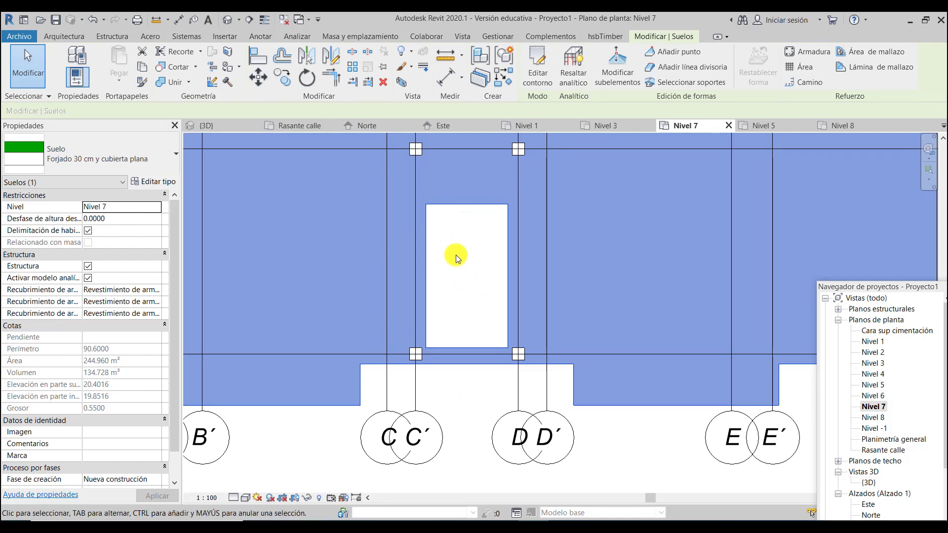
Step: Reopen the floor sketch and draw a line from the front opening's rear-edge midpoint 2.50 m toward grid 3, continuing across to the opening's C´ side
scroll(448, 220, "up", 3)
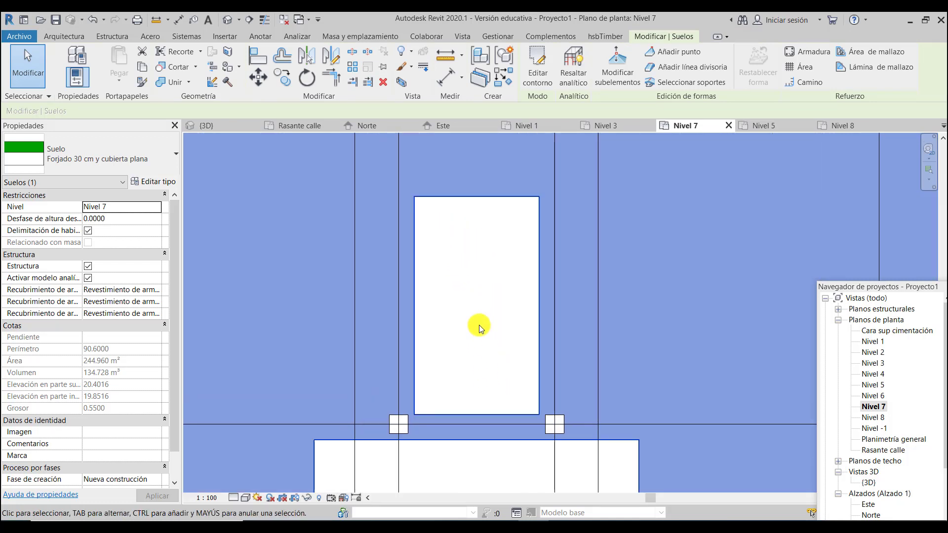
scroll(480, 328, "up", 1)
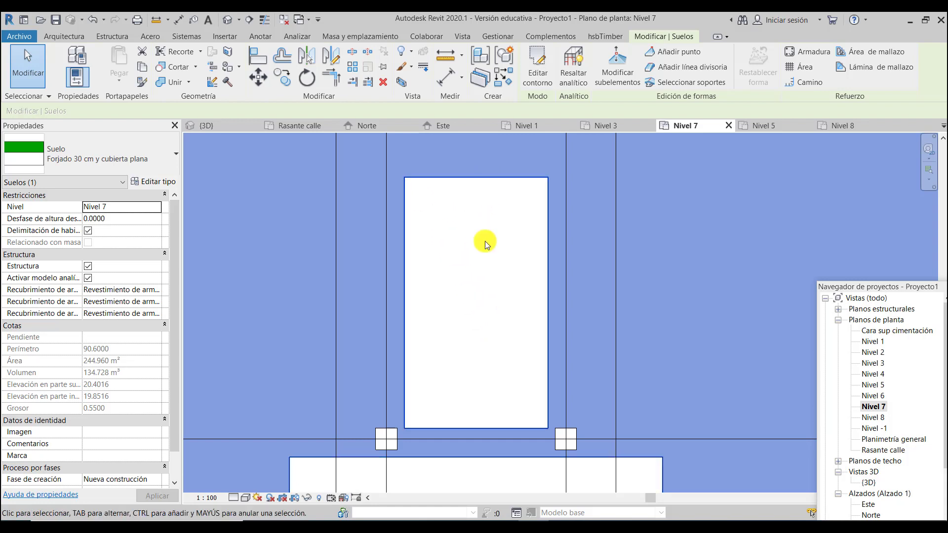
left_click(538, 65)
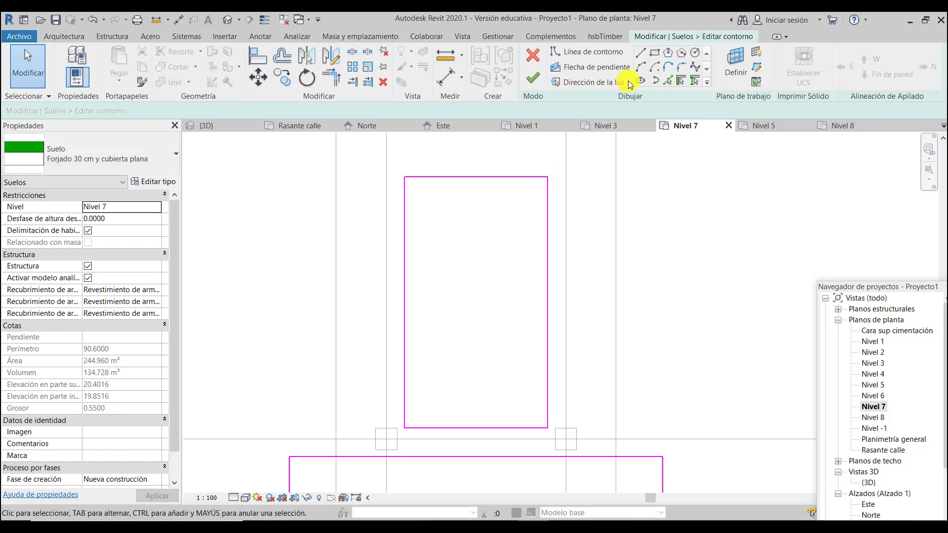
left_click(640, 55)
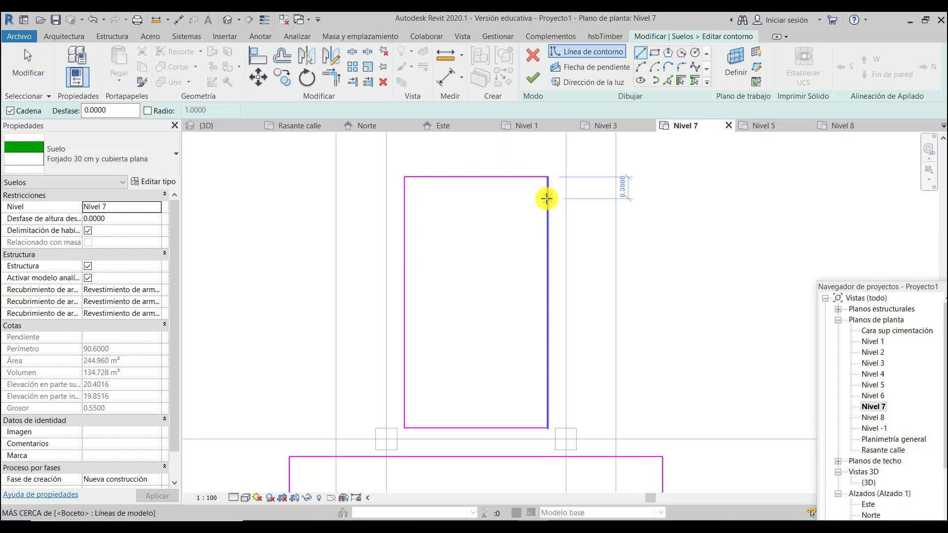
scroll(513, 206, "down", 2)
scroll(518, 220, "up", 2)
scroll(525, 258, "down", 2)
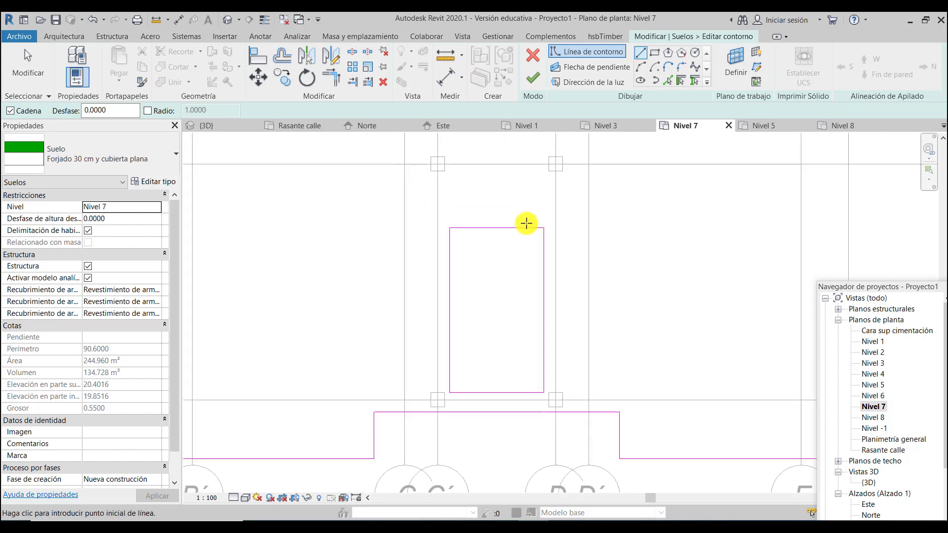
left_click(497, 228)
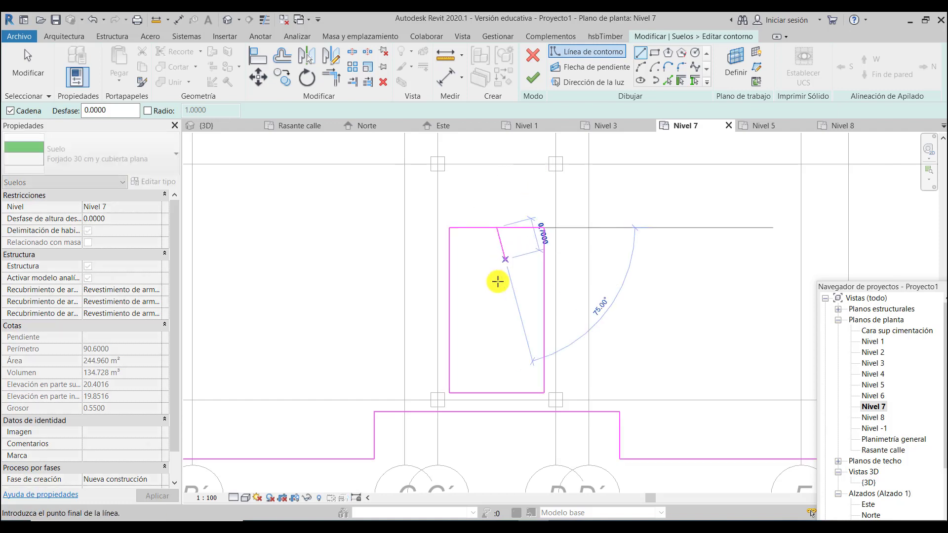
scroll(499, 353, "up", 2)
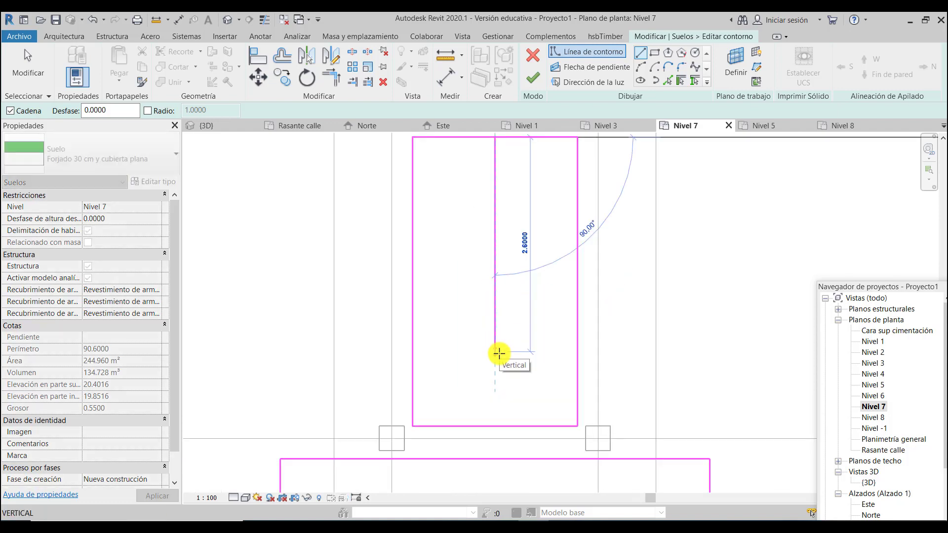
left_click(496, 344)
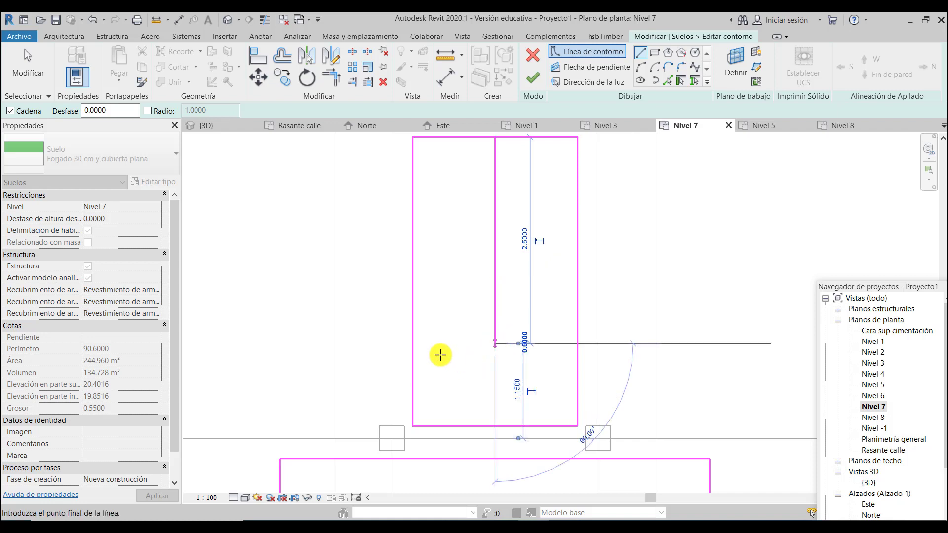
left_click(413, 343)
key("Escape")
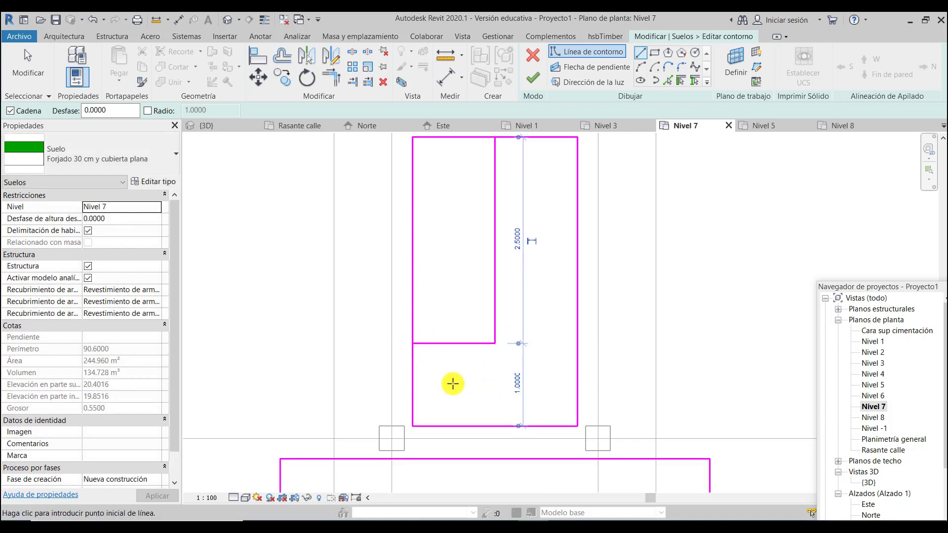
Step: Trim the opening's rear and C´-side lines to the new segments, leaving an L-shaped opening, and finish the floor sketch
scroll(451, 383, "down", 2)
left_click(480, 356)
left_click(480, 222)
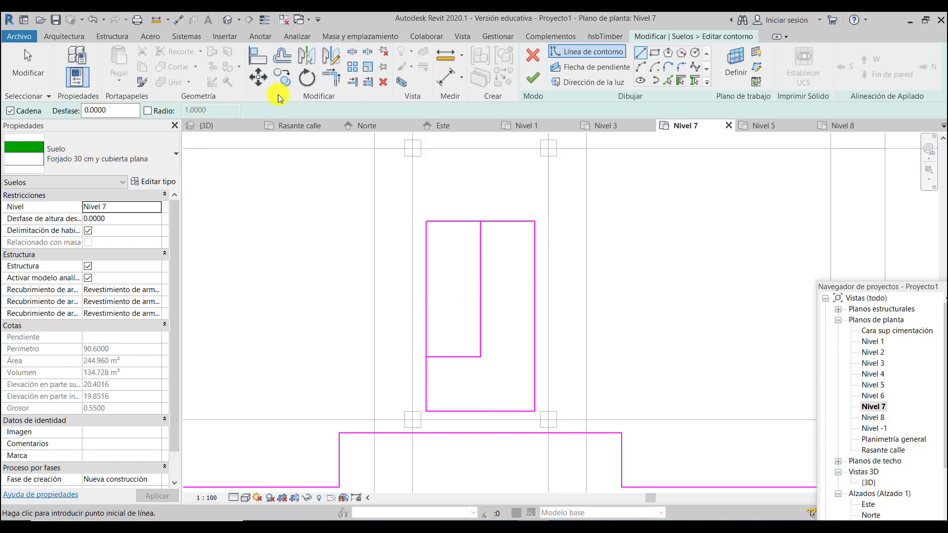
left_click(331, 78)
left_click(494, 221)
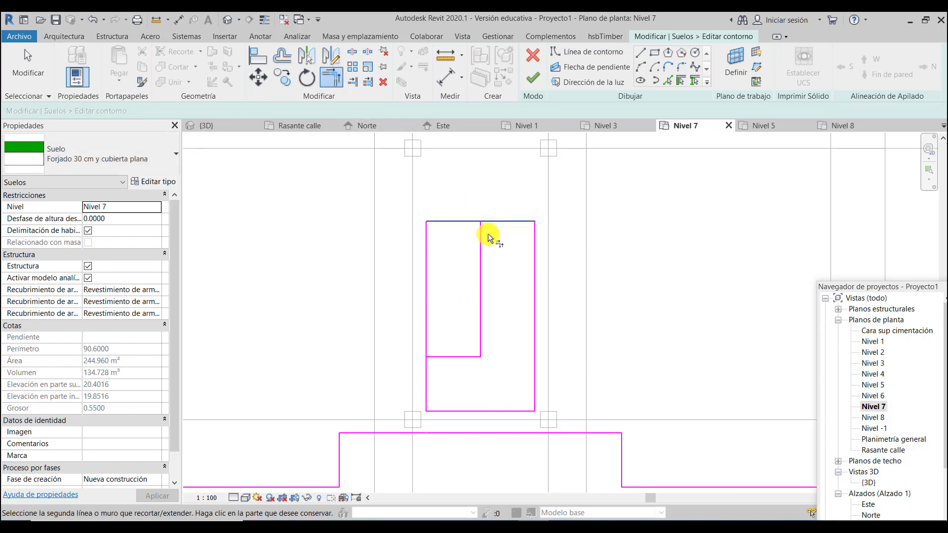
left_click(481, 239)
left_click(455, 357)
left_click(427, 369)
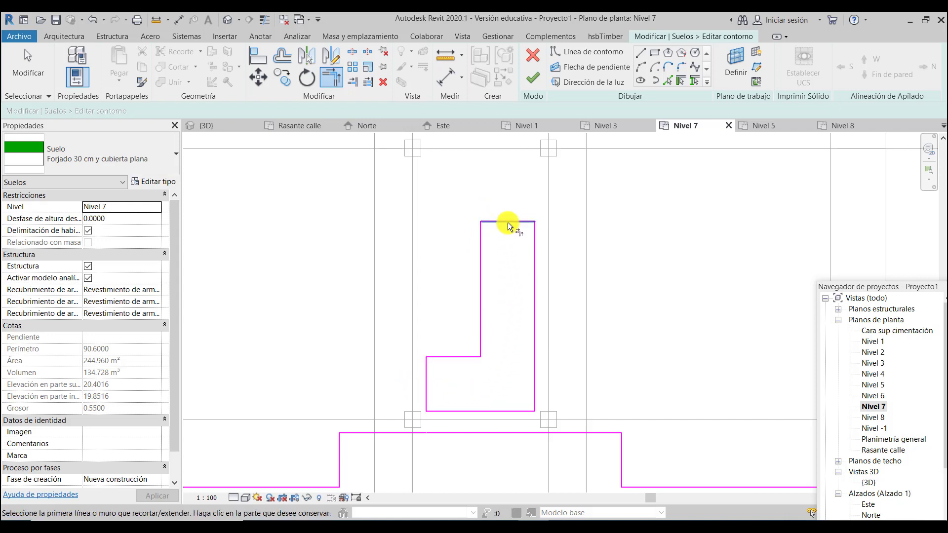
scroll(478, 316, "down", 2)
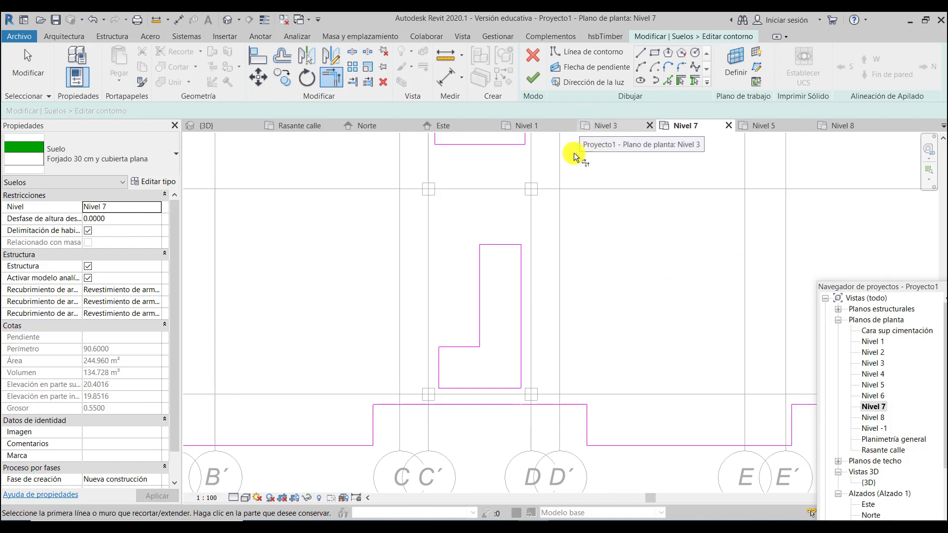
left_click(536, 84)
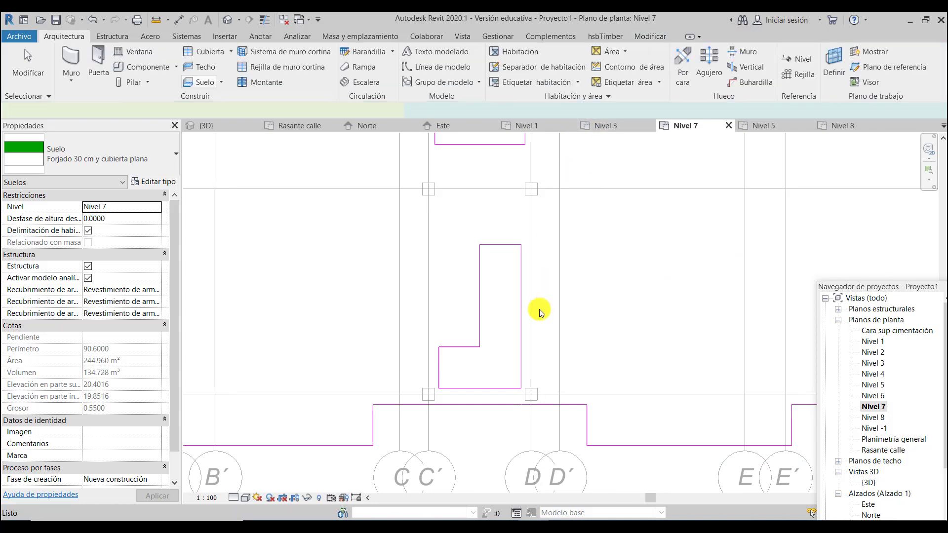
Step: Examine the Nivel 7 floor's openings and the front slab edge beside the grid bubbles
scroll(441, 335, "down", 1)
scroll(441, 335, "down", 2)
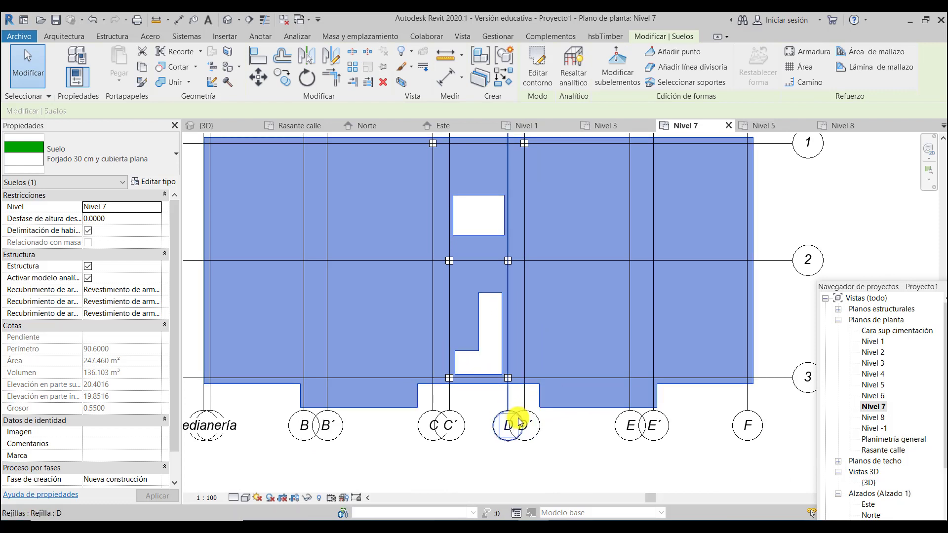
scroll(341, 362, "down", 1)
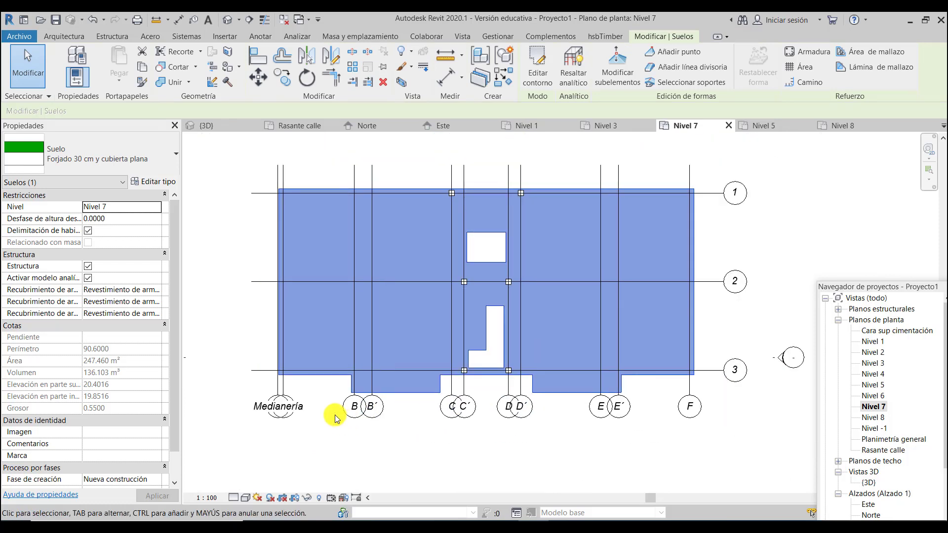
scroll(363, 401, "up", 2)
scroll(410, 387, "down", 1)
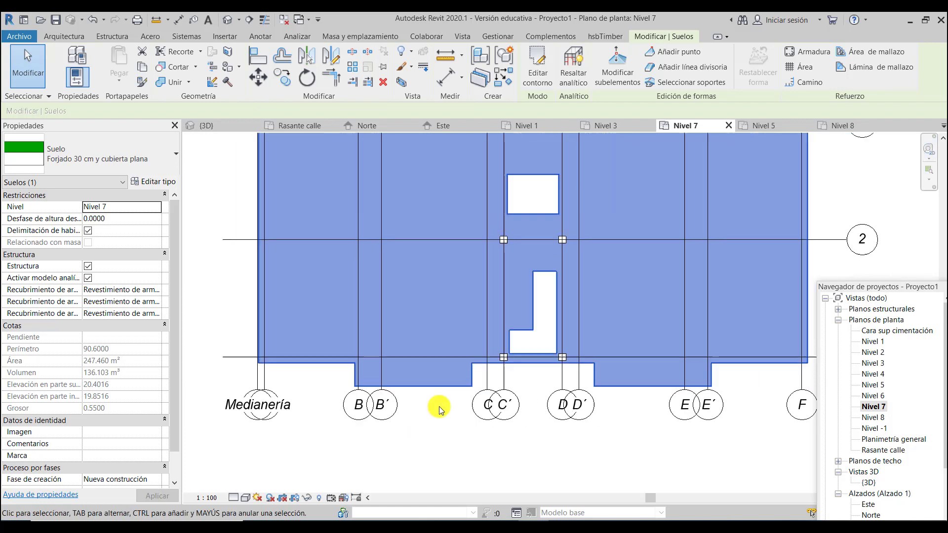
scroll(583, 422, "up", 2)
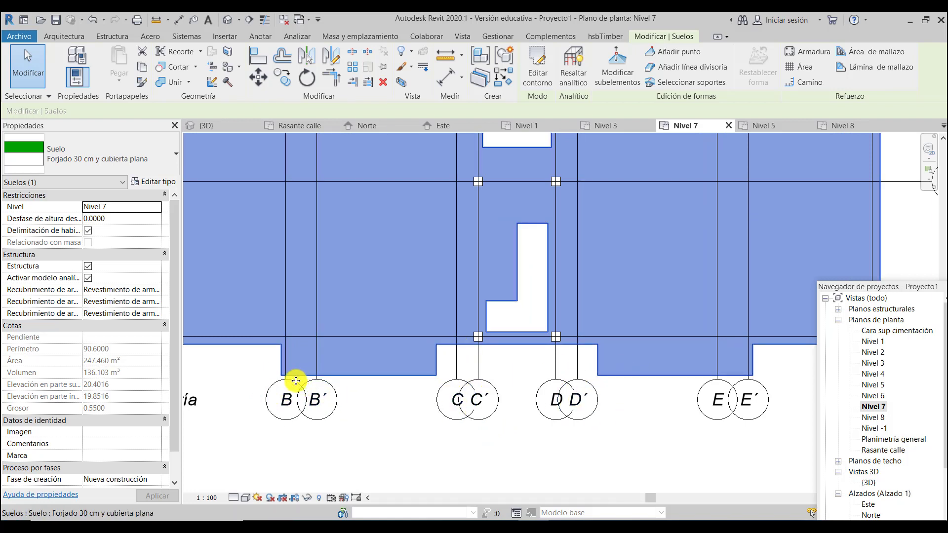
scroll(299, 383, "up", 3)
scroll(390, 298, "down", 5)
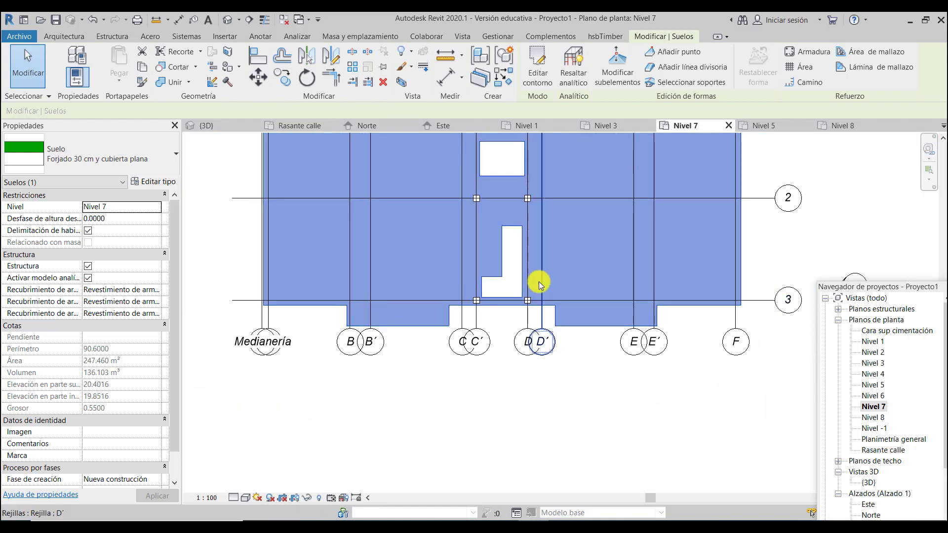
scroll(540, 301, "up", 1)
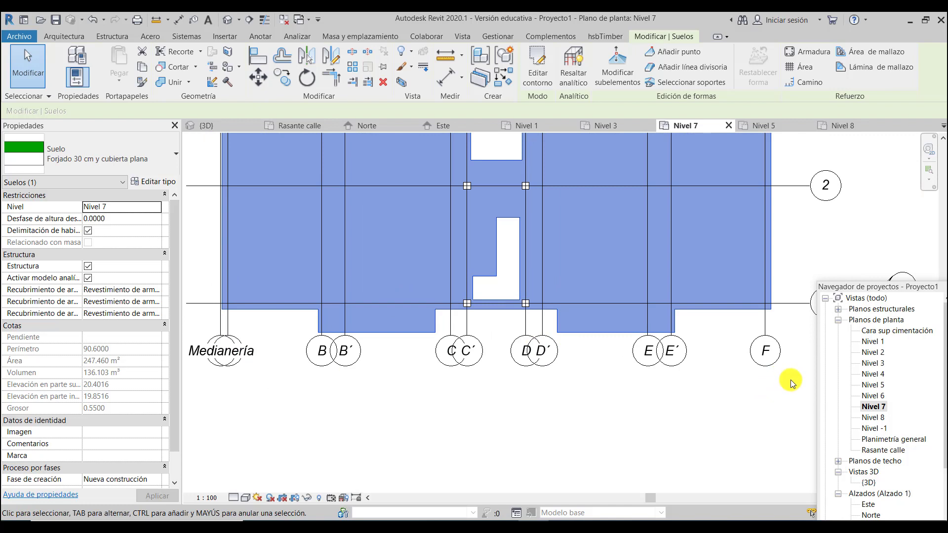
Step: Select the lettered grids from Medianería to F and extend them forward so their bubbles clear the front slab edge
left_click_drag(792, 384, 194, 335)
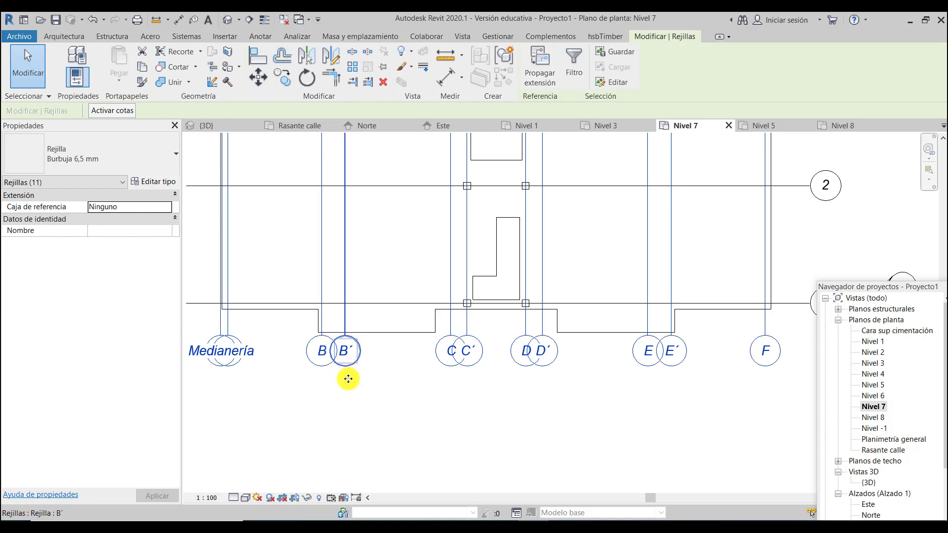
left_click_drag(349, 387, 350, 392)
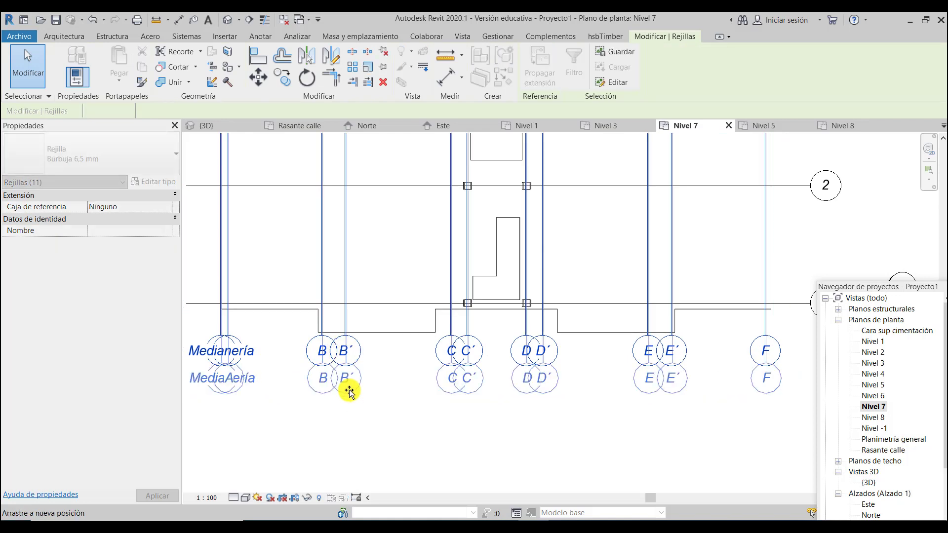
scroll(417, 311, "up", 2)
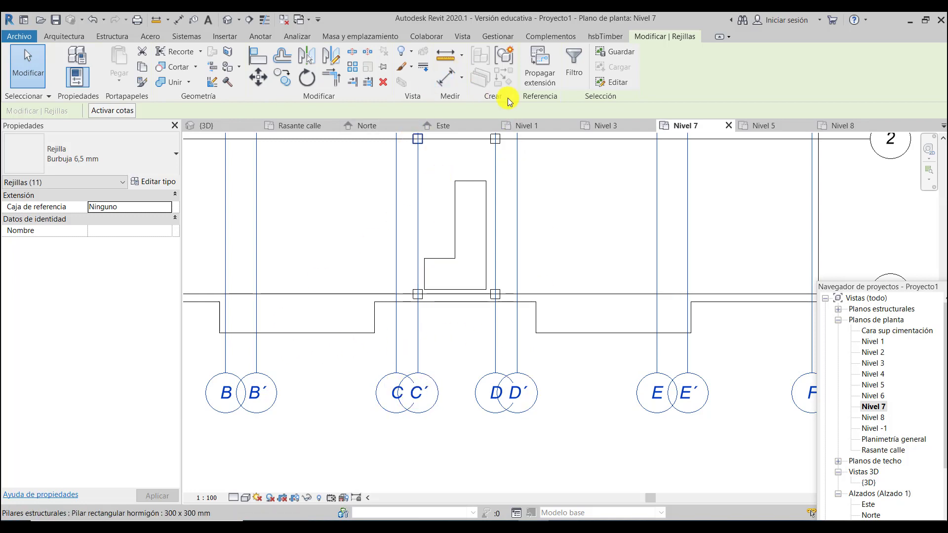
Step: Reopen the Nivel 7 floor sketch and outline a 1.60 m deep front projection from beyond grid E´ across to grid D´ and back
left_click(303, 333)
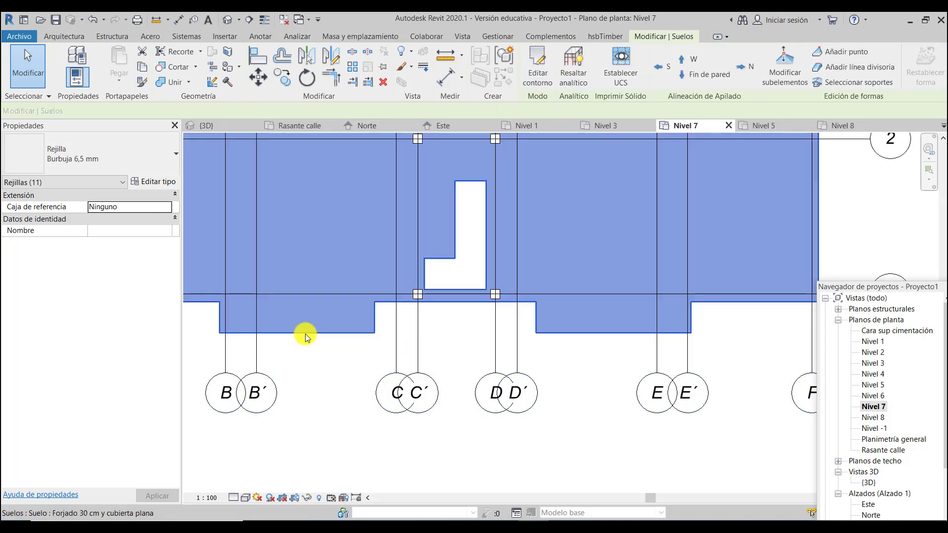
left_click(540, 69)
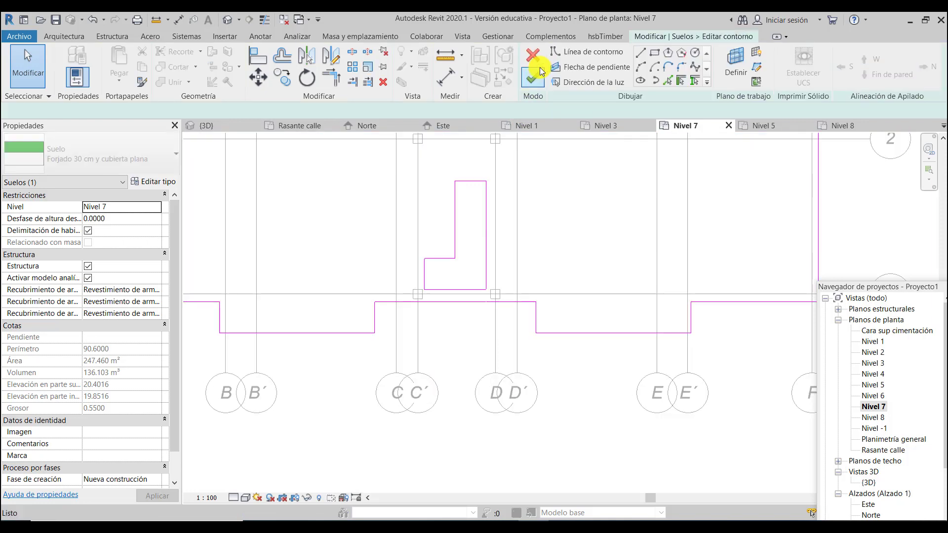
left_click(641, 52)
scroll(712, 324, "up", 3)
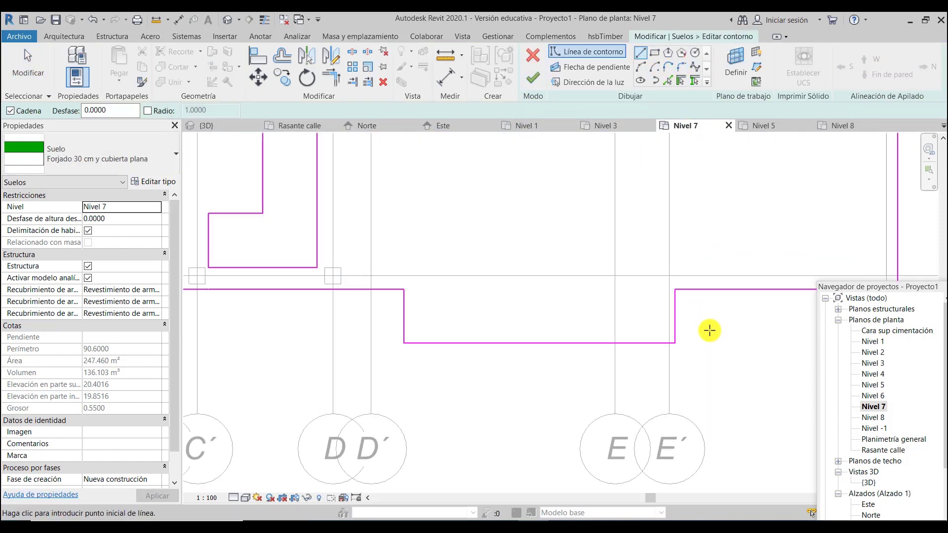
left_click(707, 286)
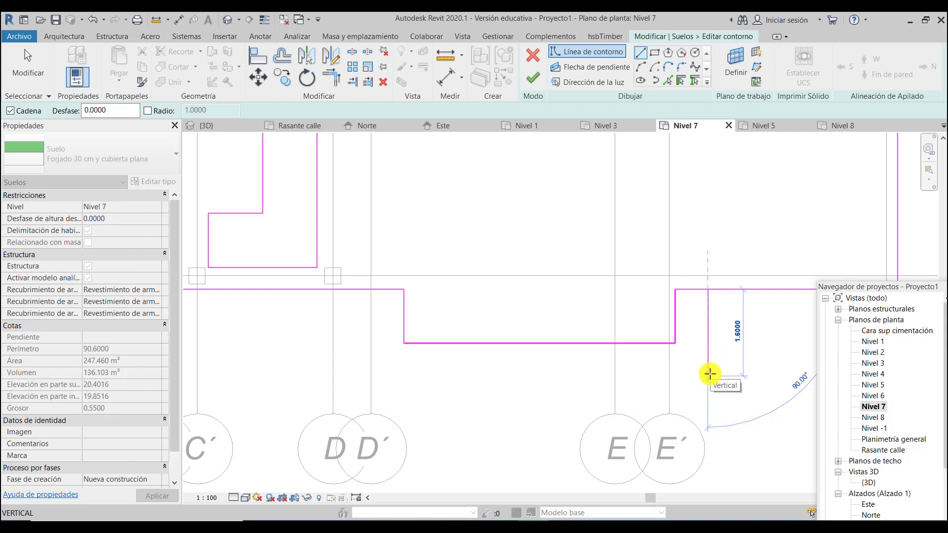
left_click(709, 376)
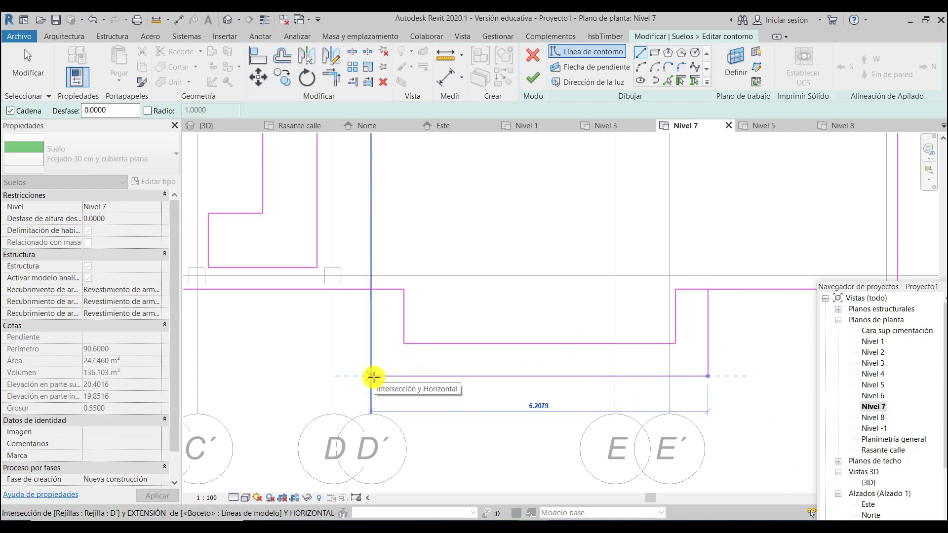
left_click(371, 376)
left_click(371, 290)
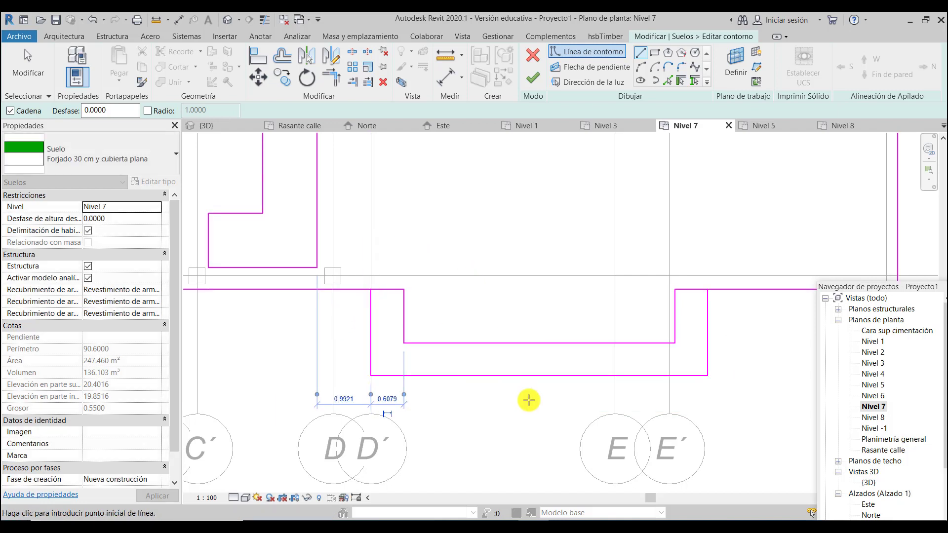
Step: Outline a matching 1.60 m deep projection from 0.60 m outside the B-side recess across to grid C, and try to finish the sketch
scroll(602, 303, "down", 5)
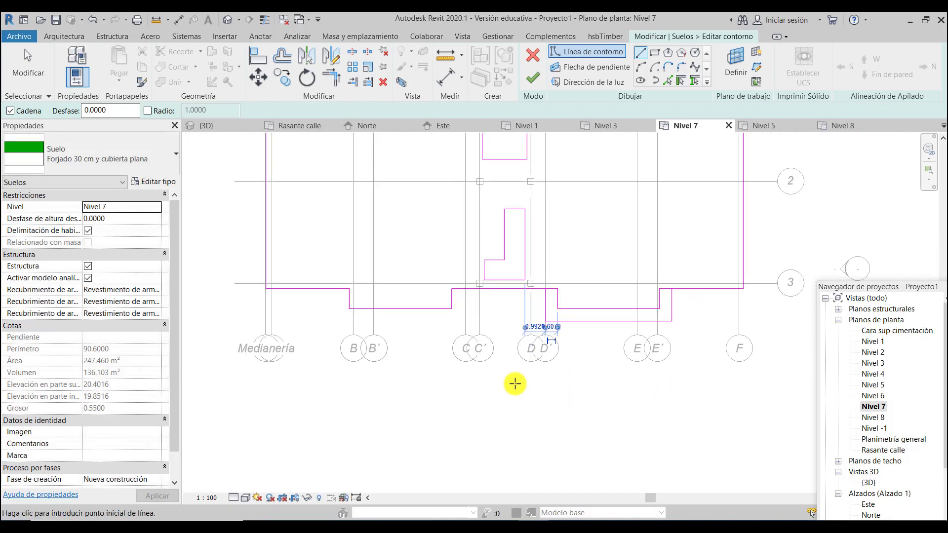
scroll(451, 291, "up", 3)
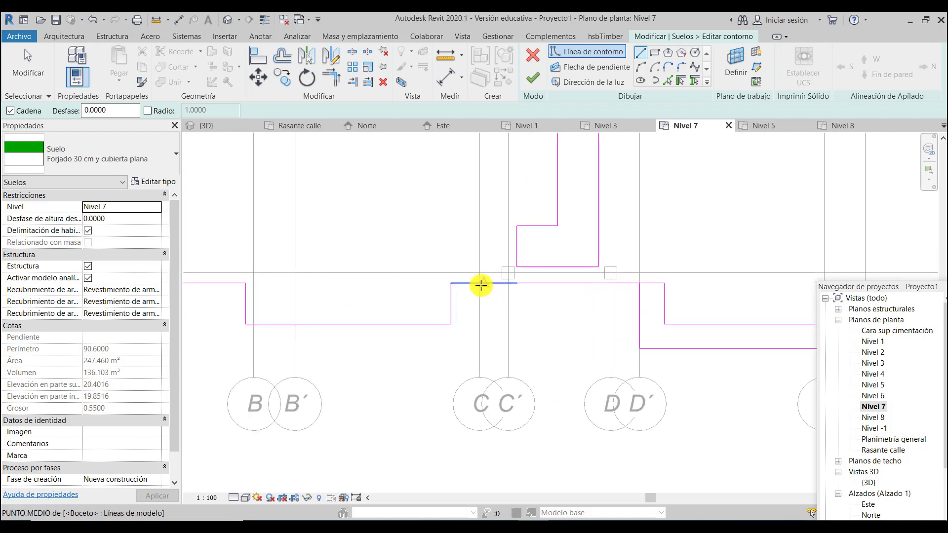
left_click(223, 283)
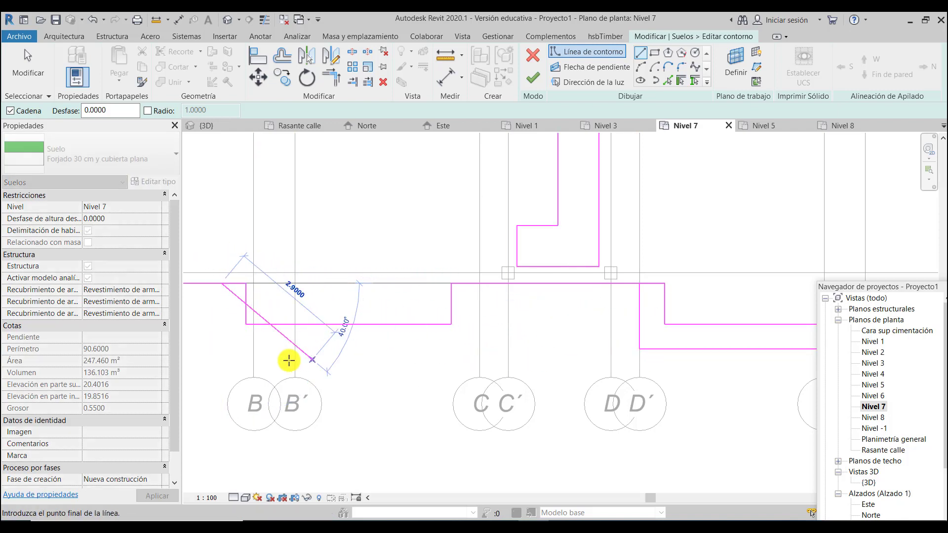
left_click(223, 354)
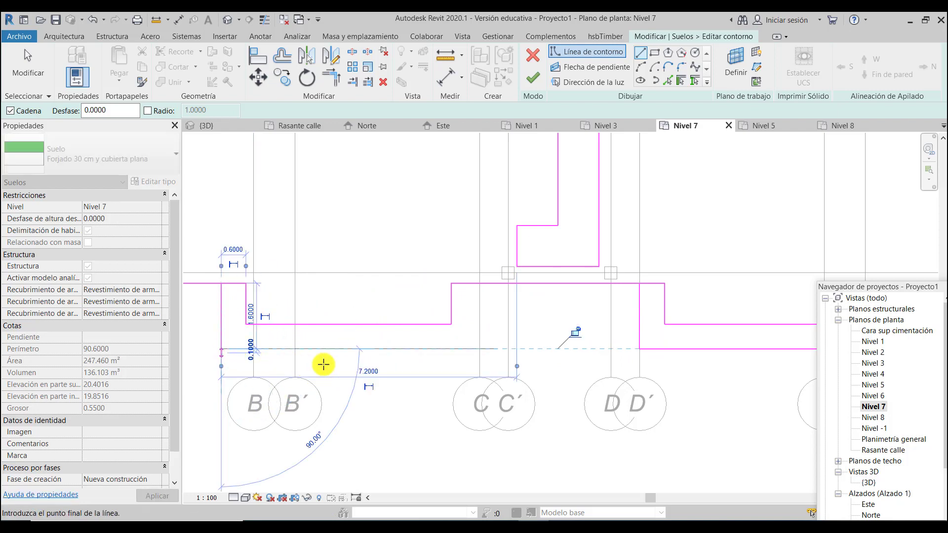
left_click(479, 349)
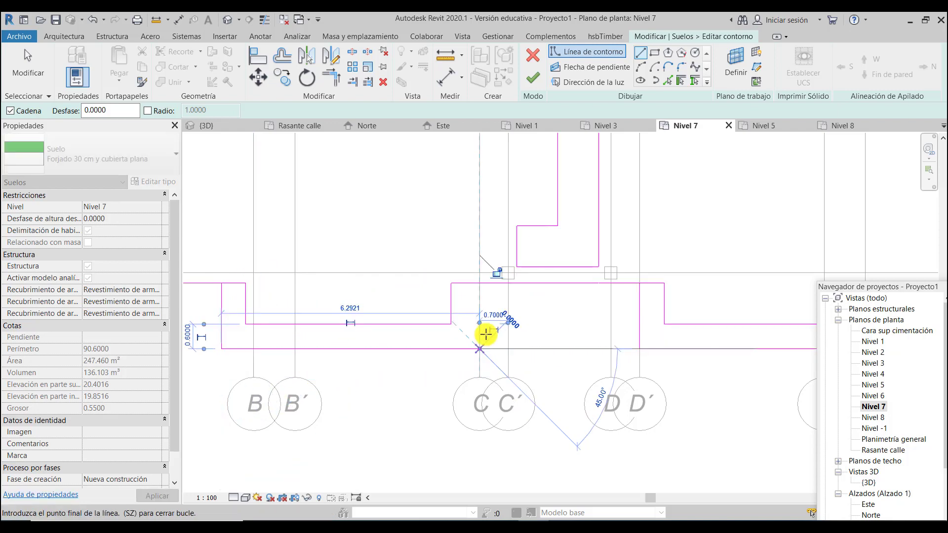
left_click(481, 284)
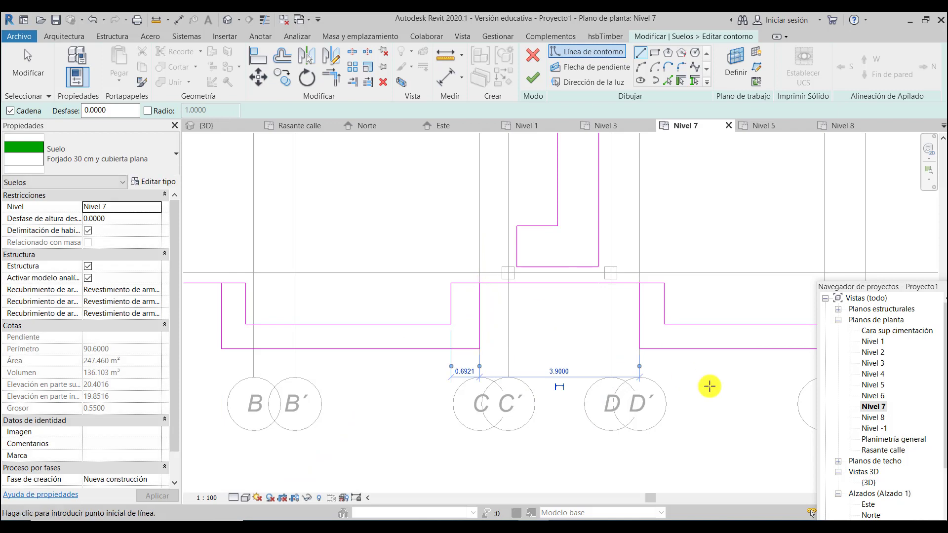
scroll(400, 374, "down", 2)
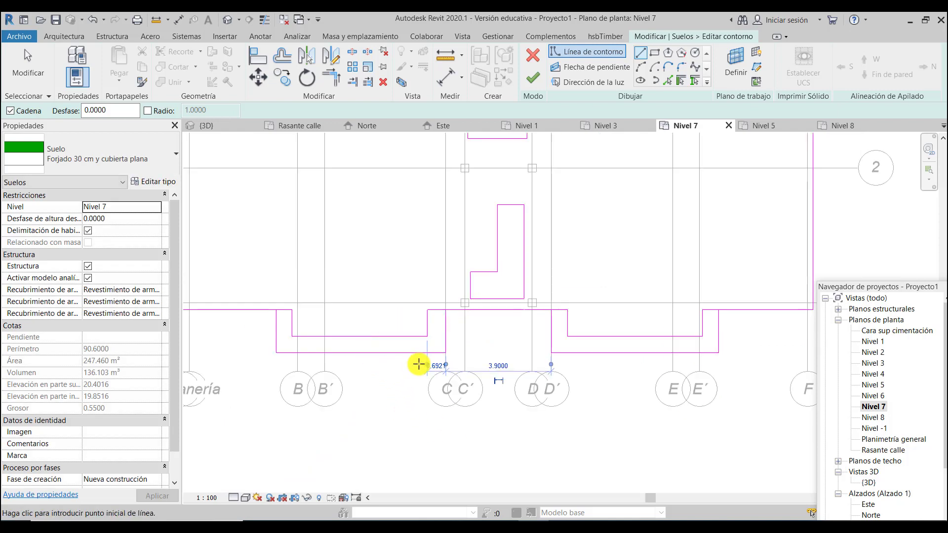
left_click(533, 79)
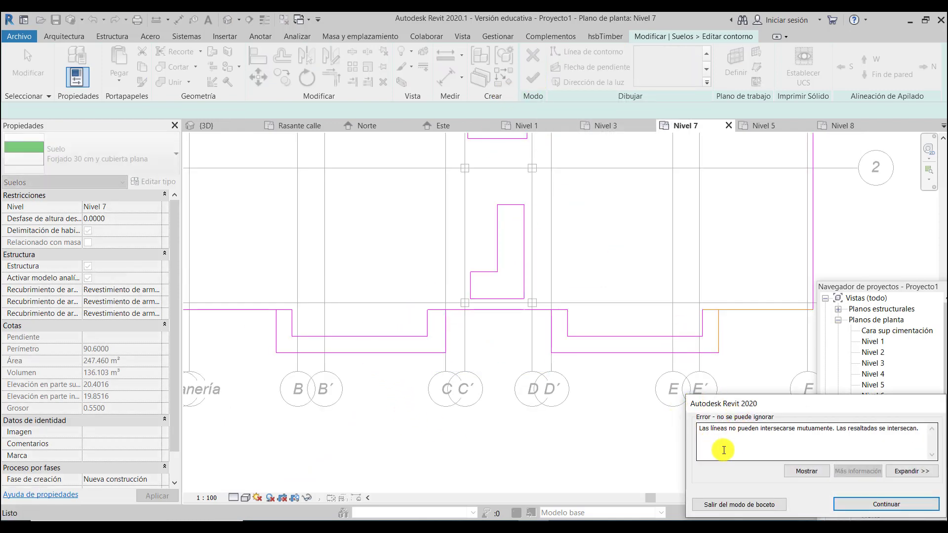
left_click(879, 504)
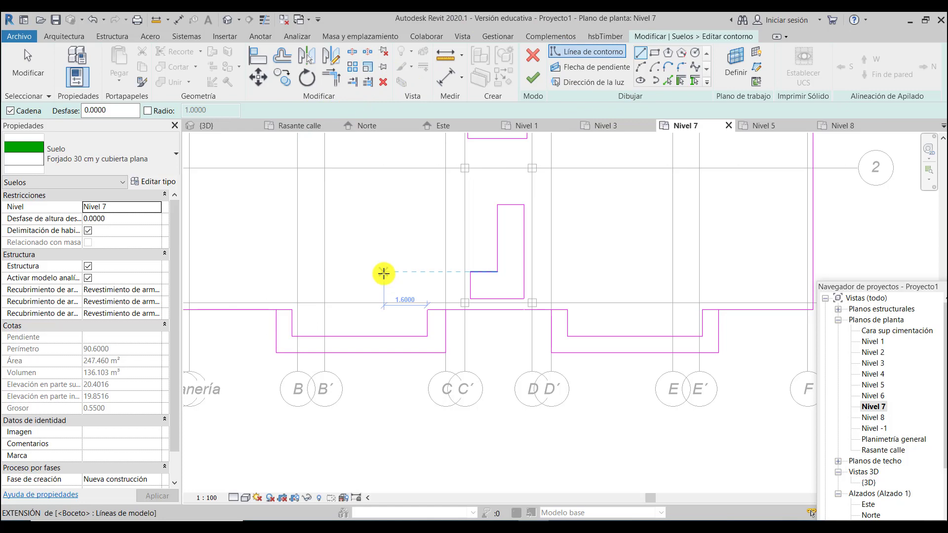
key("Escape")
key("Escape")
Step: Delete the three old boundary lines inside the new projection between grids B and C
left_click(396, 337)
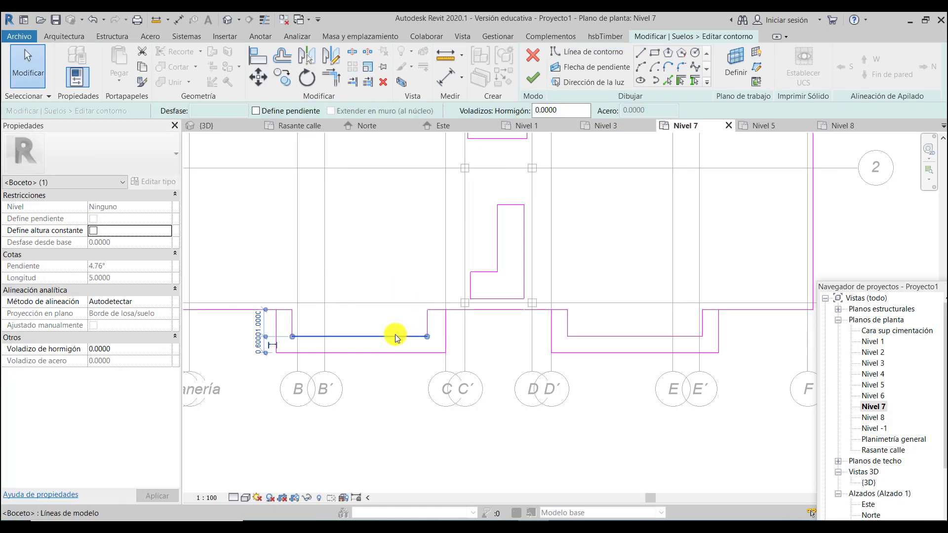
key("Delete")
left_click(427, 325)
key("Delete")
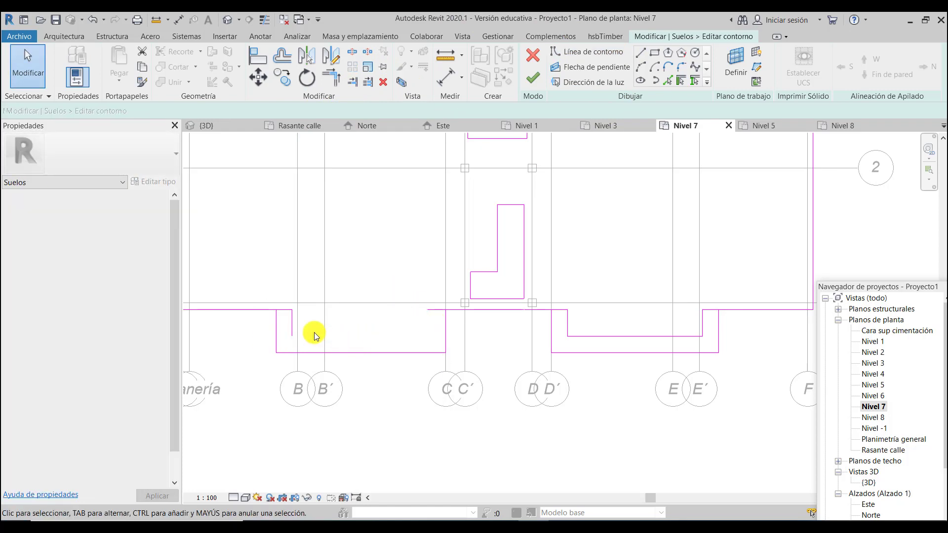
left_click(293, 329)
key("Delete")
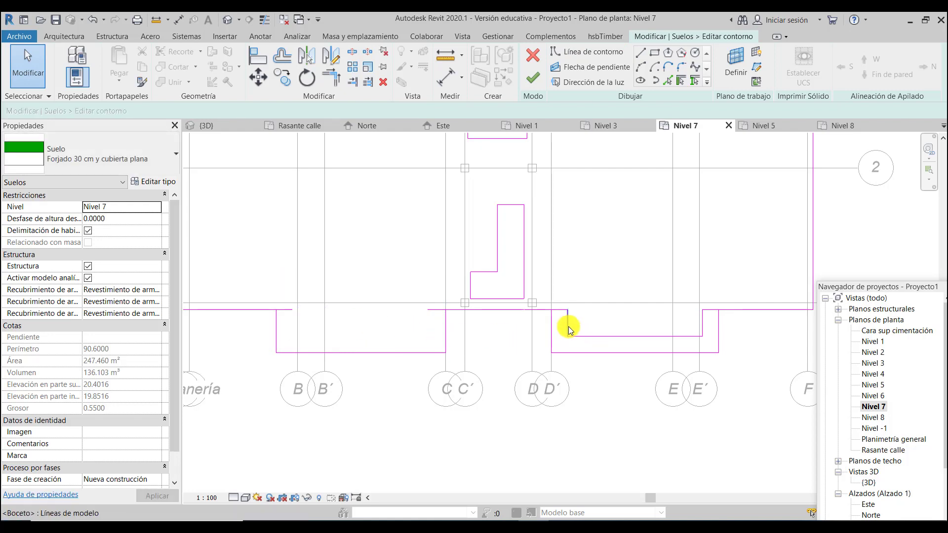
Step: Delete the three old lines inside the D´–E´ projection and the short front-edge segments crossing grids D´ and C
left_click(568, 326)
key("Delete")
left_click(588, 337)
key("Delete")
left_click(702, 325)
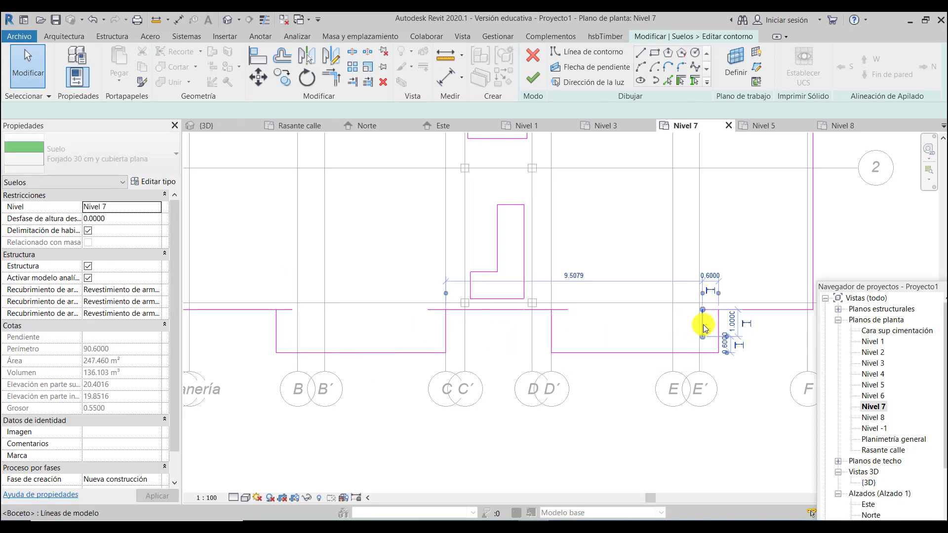
key("Delete")
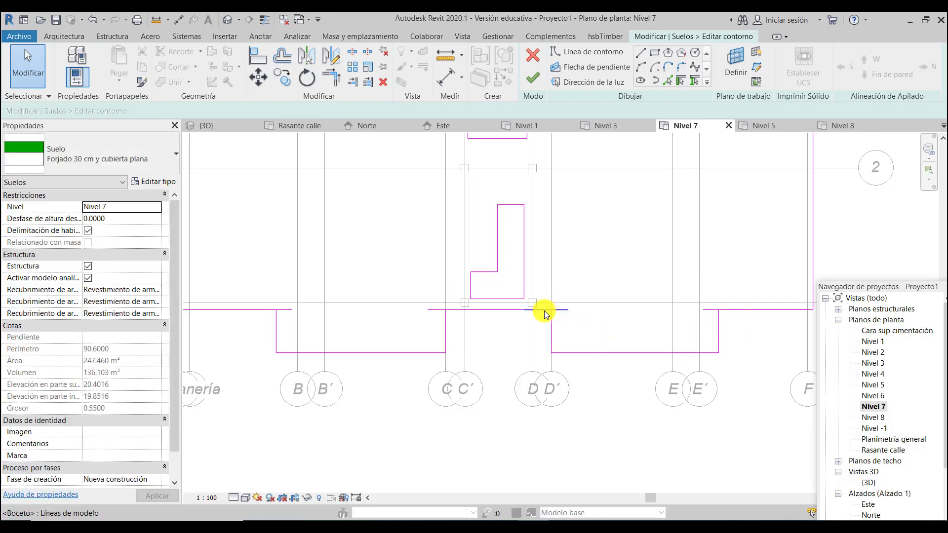
left_click(544, 310)
key("Delete")
left_click(458, 310)
key("Delete")
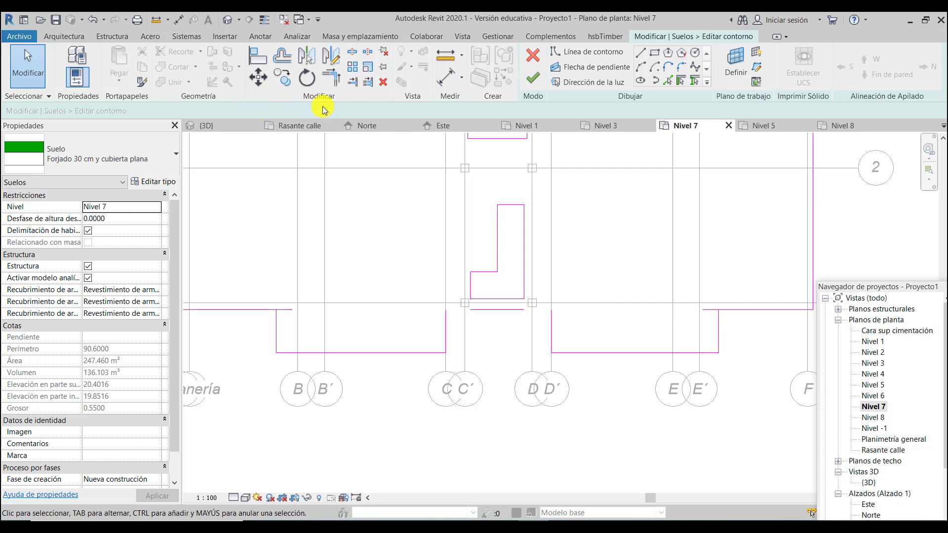
Step: Trim the remaining front-edge lines to the new projections' sides, finish the floor sketch and save the project
left_click(337, 80)
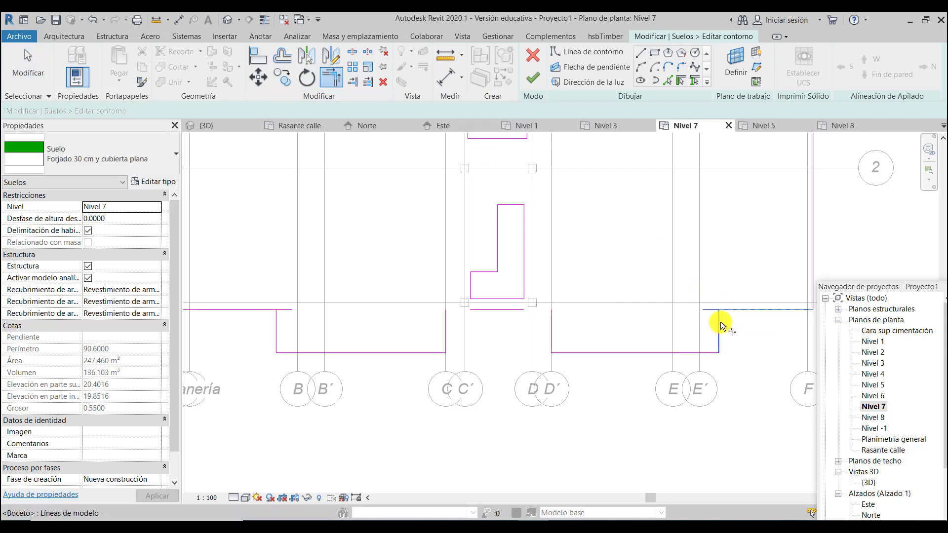
left_click(552, 337)
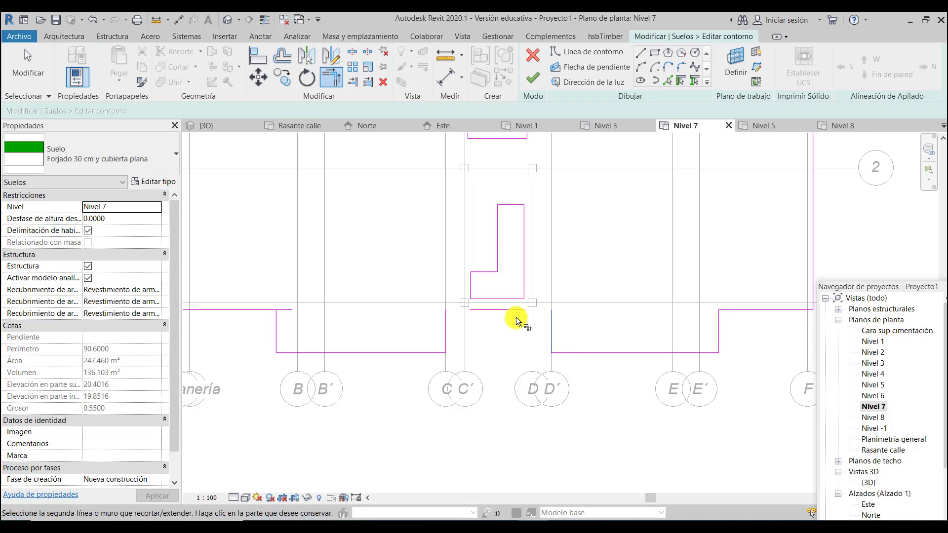
left_click(515, 312)
left_click(495, 310)
left_click(446, 328)
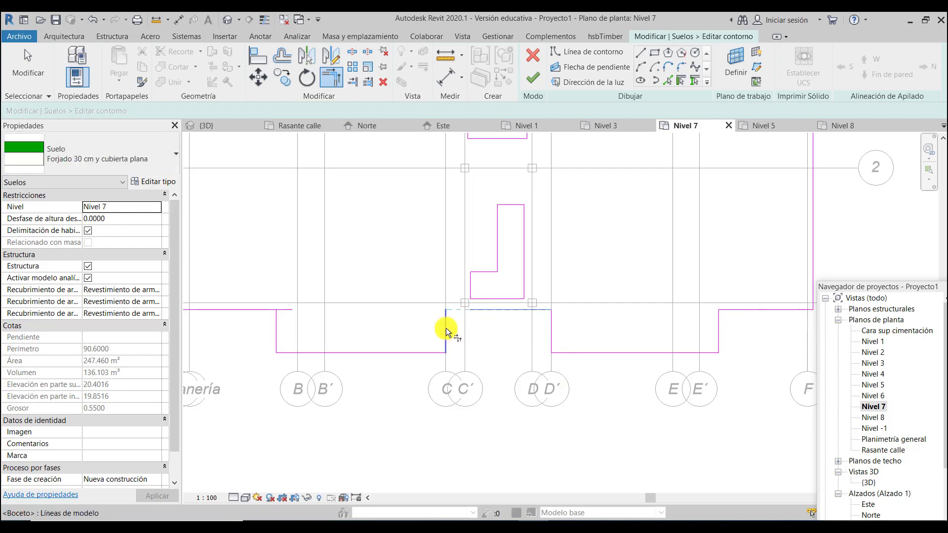
left_click(262, 310)
left_click(535, 78)
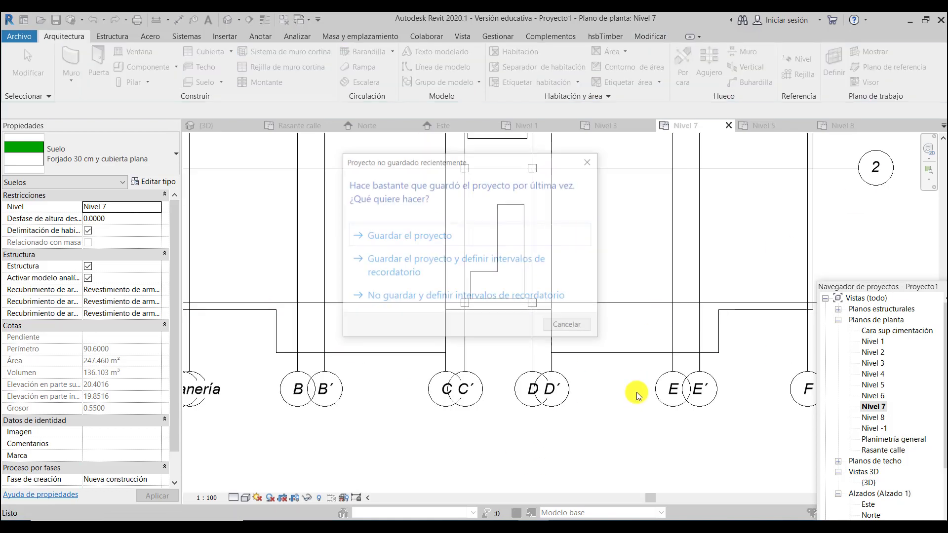
left_click(427, 239)
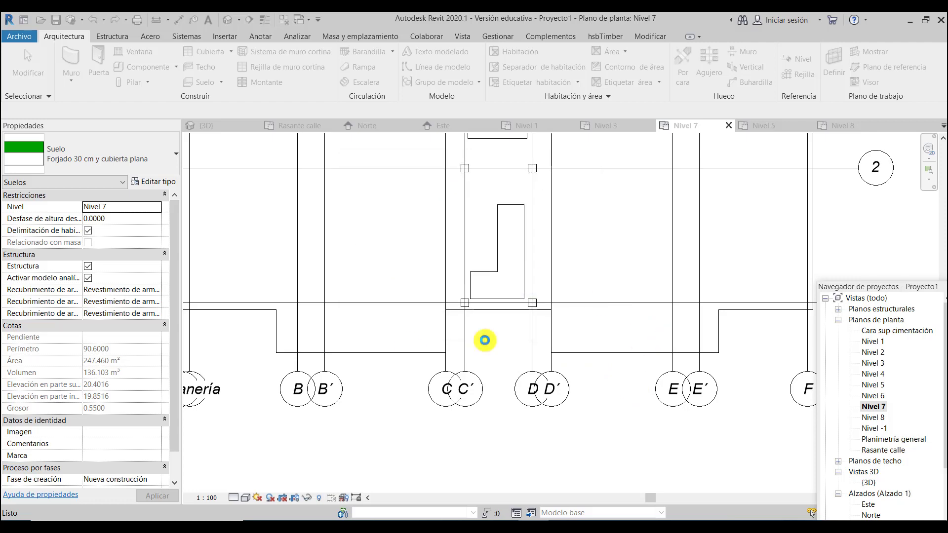
Step: Select the Nivel 7 floor and examine its enlarged front projections against the floors below in the 3D view
left_click(432, 353)
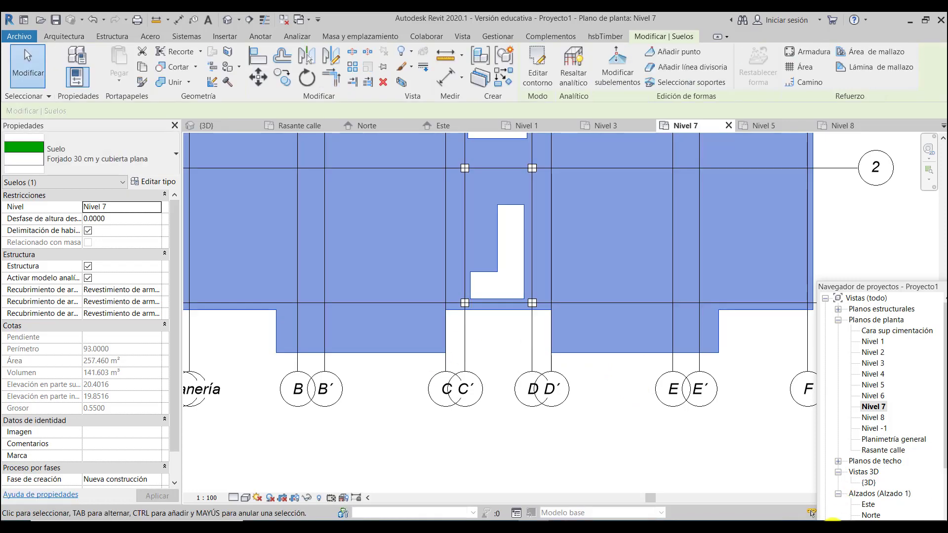
double_click(869, 483)
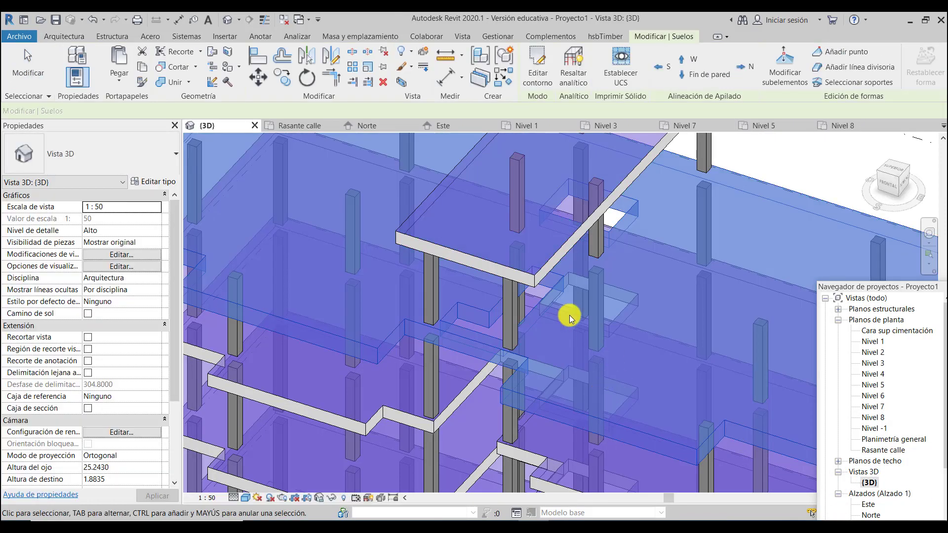
scroll(657, 440, "down", 1)
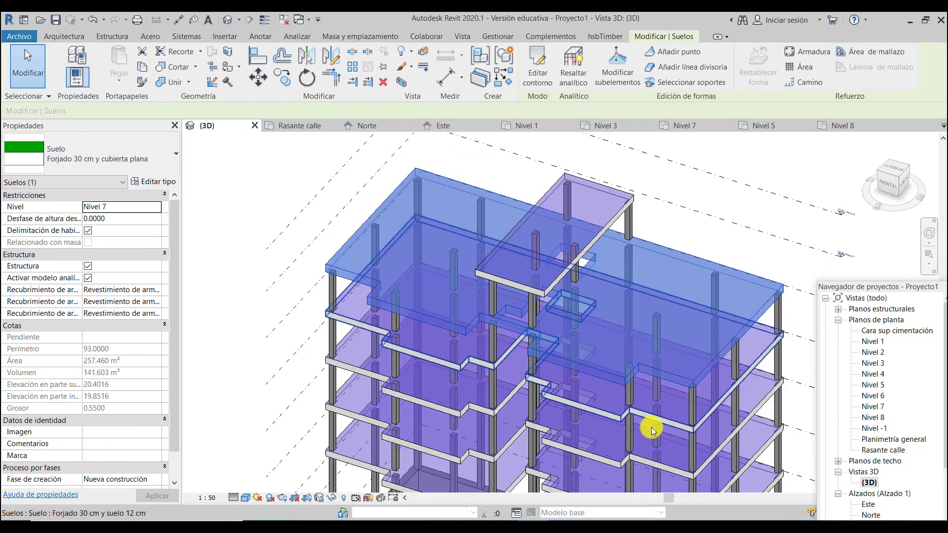
left_click_drag(914, 205, 862, 211)
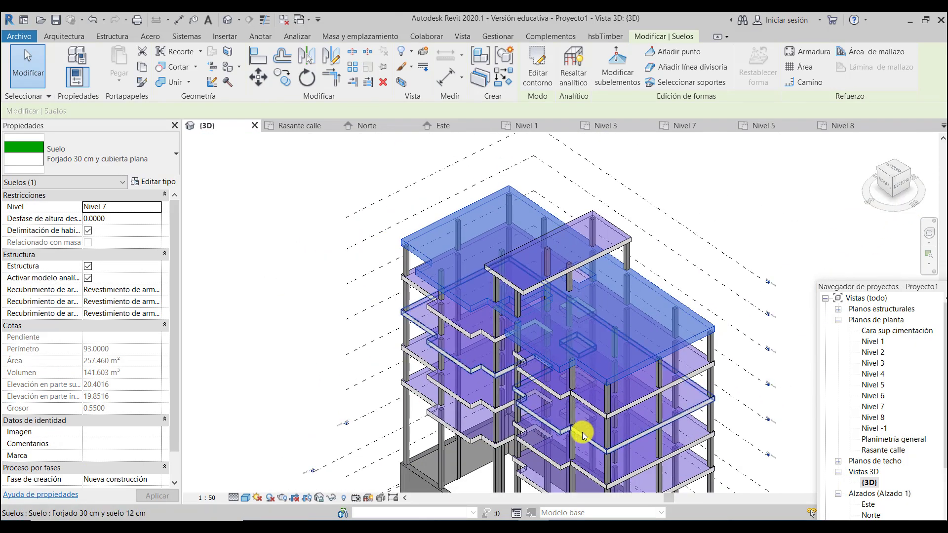
scroll(584, 464, "up", 3)
scroll(584, 465, "up", 2)
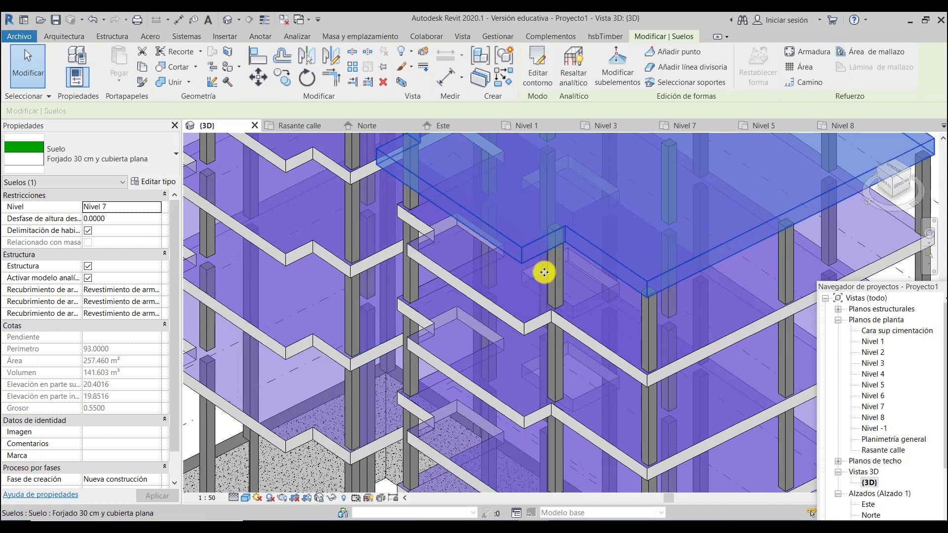
scroll(557, 321, "down", 1)
scroll(557, 321, "down", 4)
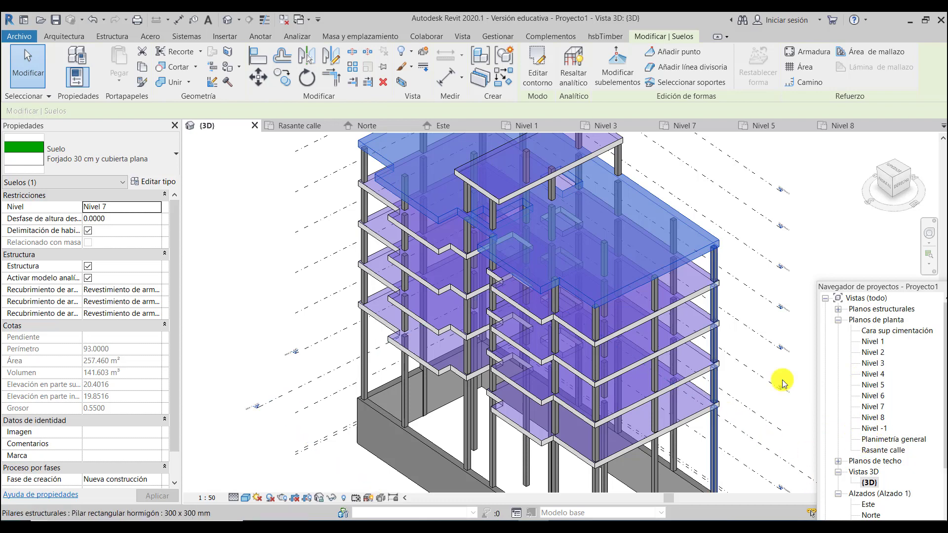
Step: Open the Nivel 3 floor plan to view its slab, followed by the Nivel 2 floor plan
double_click(873, 364)
left_click(652, 407)
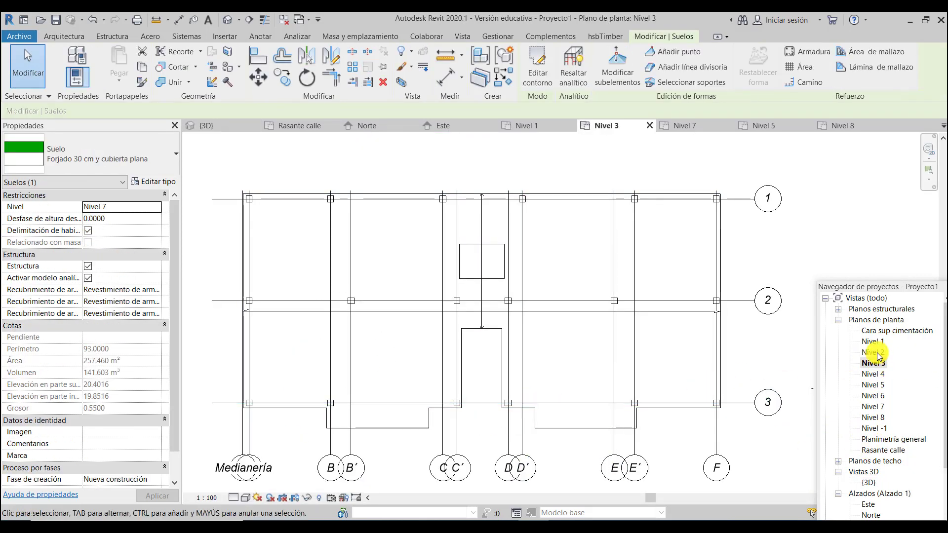
double_click(873, 352)
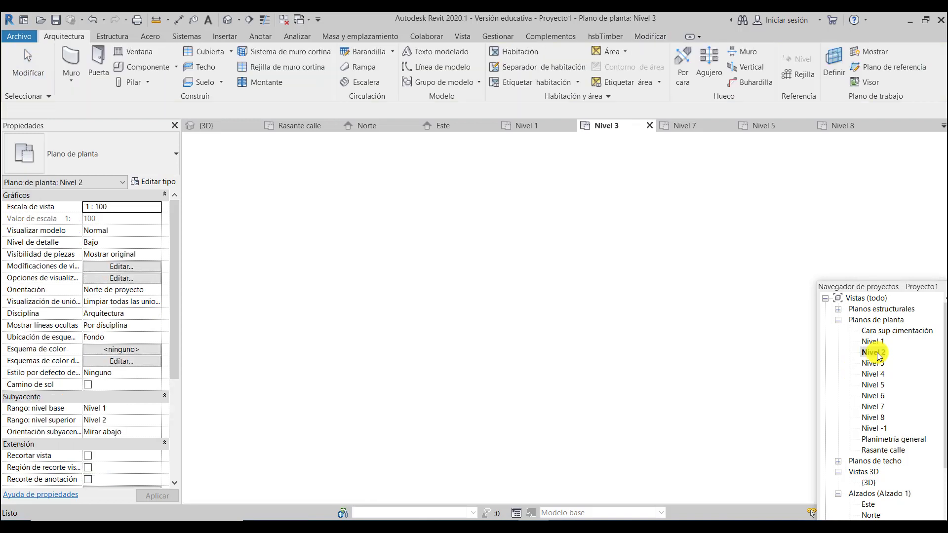
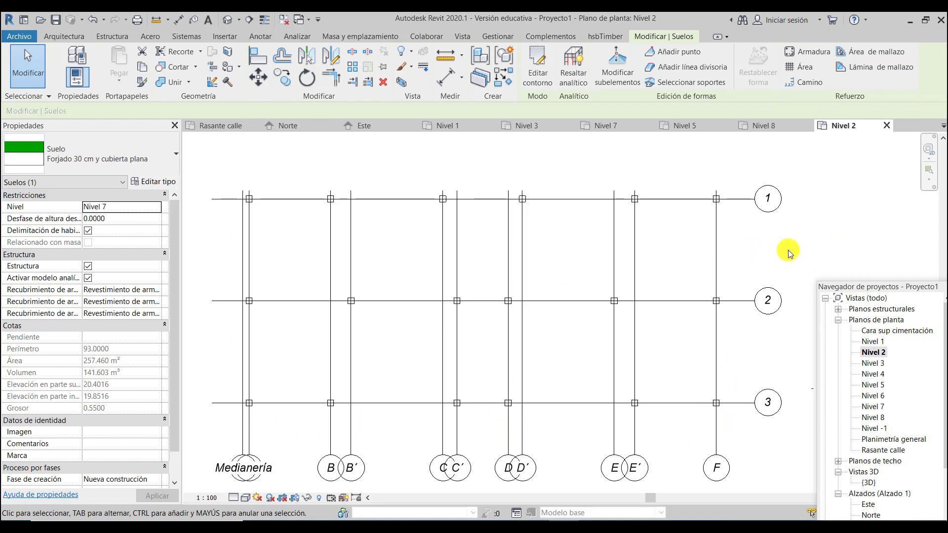
Step: Deselect the floor and set the Nivel 2 plan's underlay base level to Nivel 3
key("Escape")
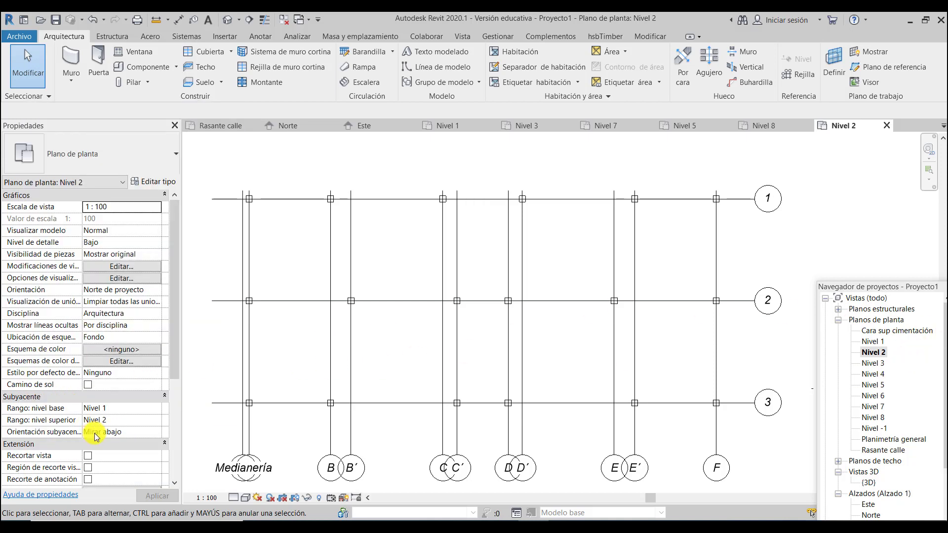
left_click(96, 407)
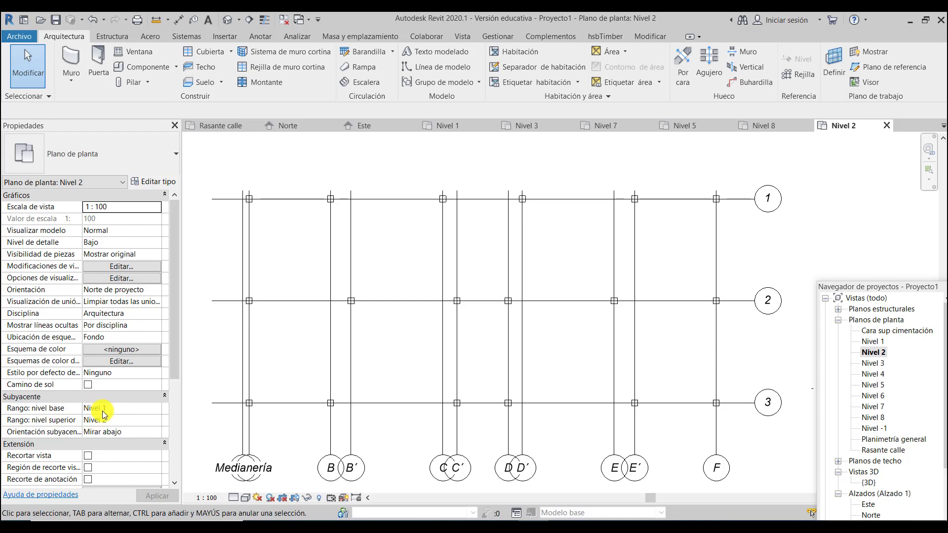
left_click(157, 409)
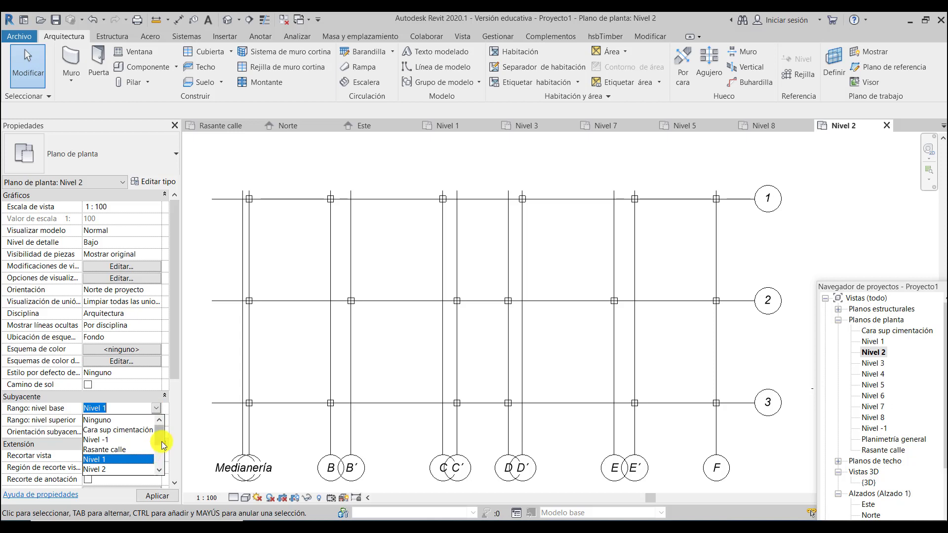
scroll(162, 442, "down", 2)
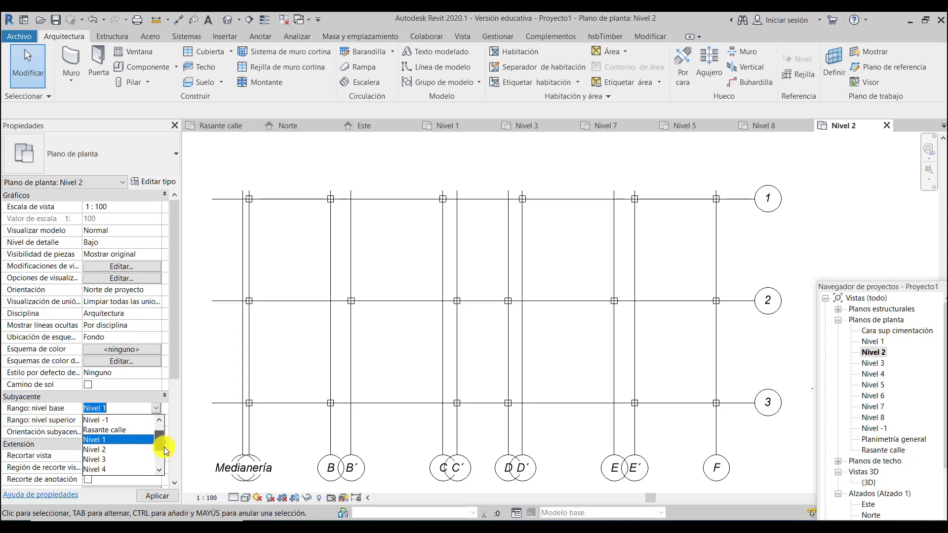
left_click(102, 459)
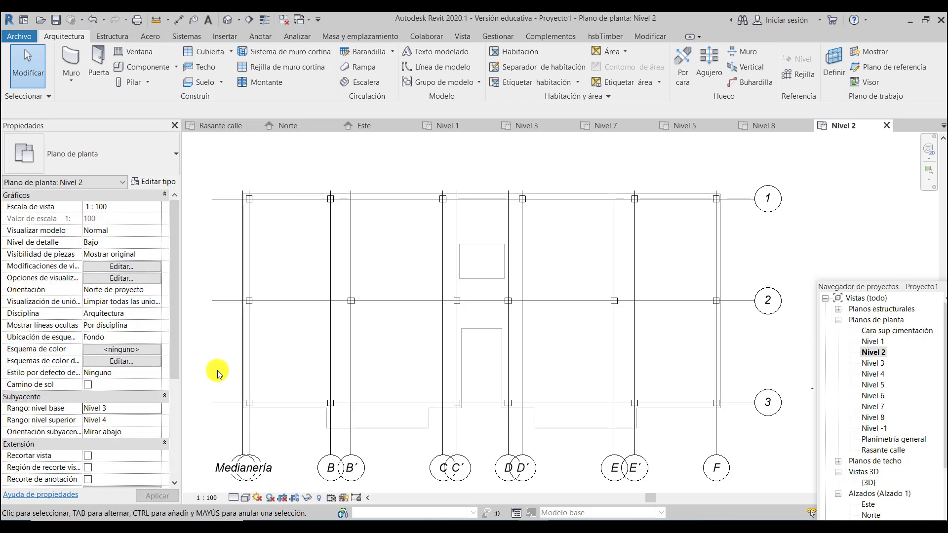
Step: Start a structural floor on Nivel 2 and sketch its boundary along the grid 1 edge and the grid F side, following the underlay
scroll(449, 452, "up", 1)
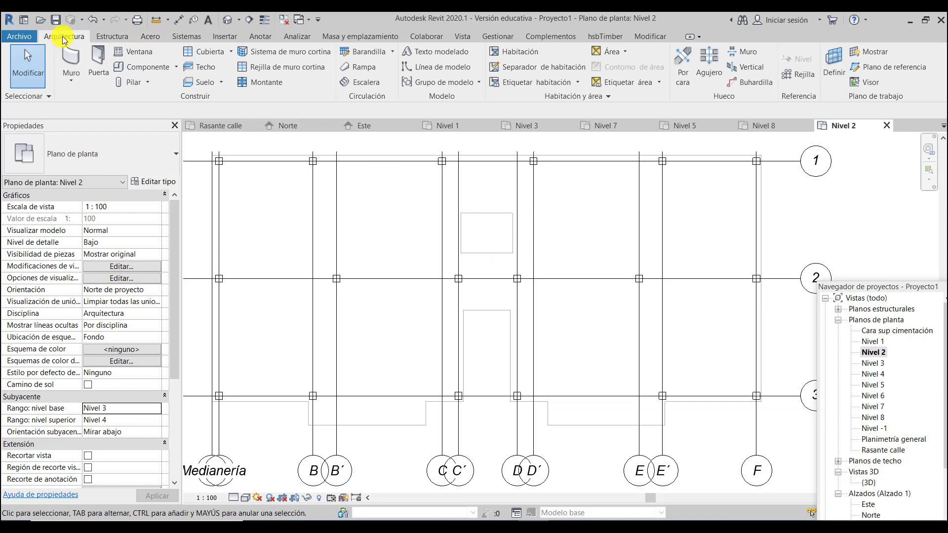
left_click(217, 83)
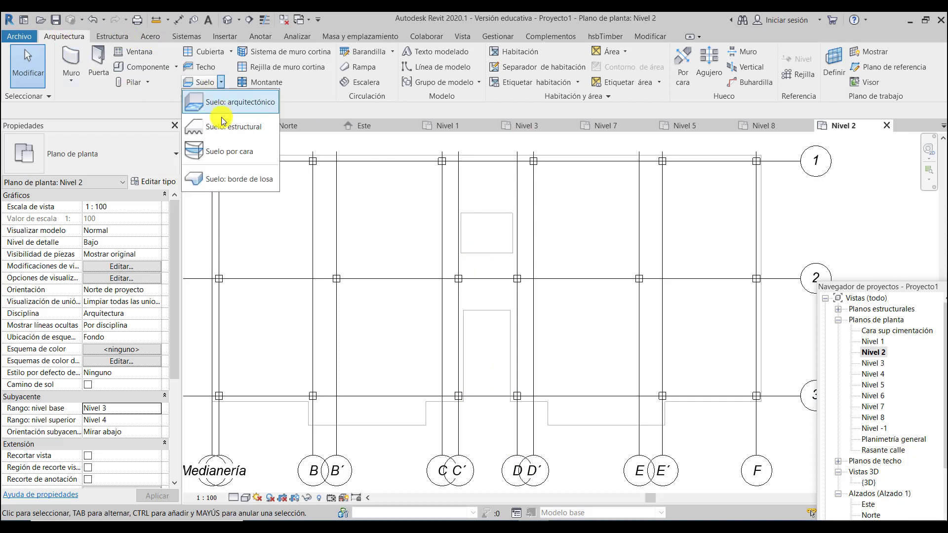
left_click(223, 129)
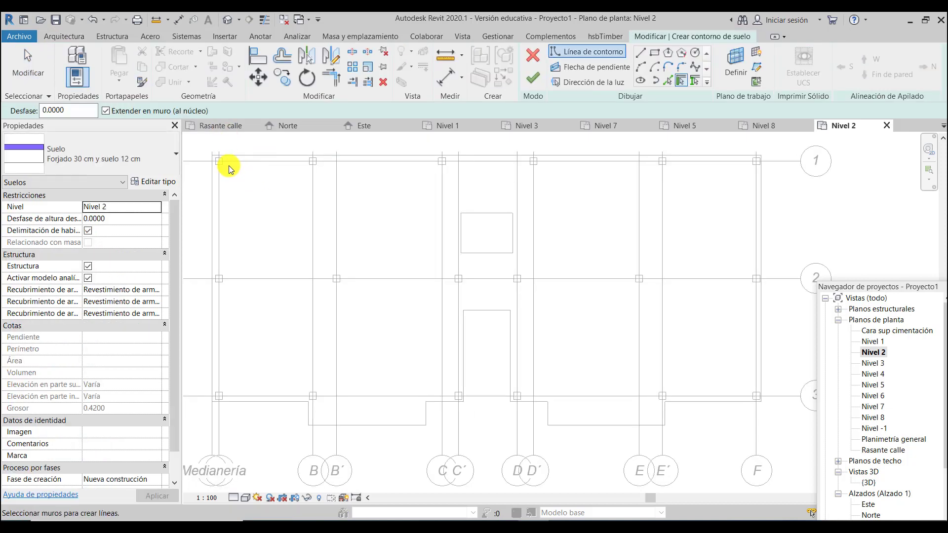
left_click(640, 53)
scroll(228, 153, "up", 3)
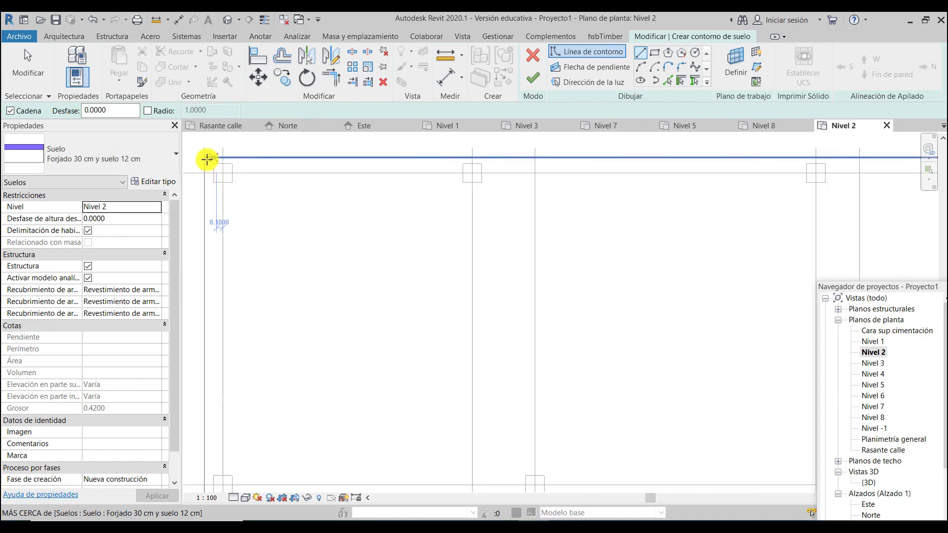
left_click(208, 157)
scroll(232, 217, "down", 3)
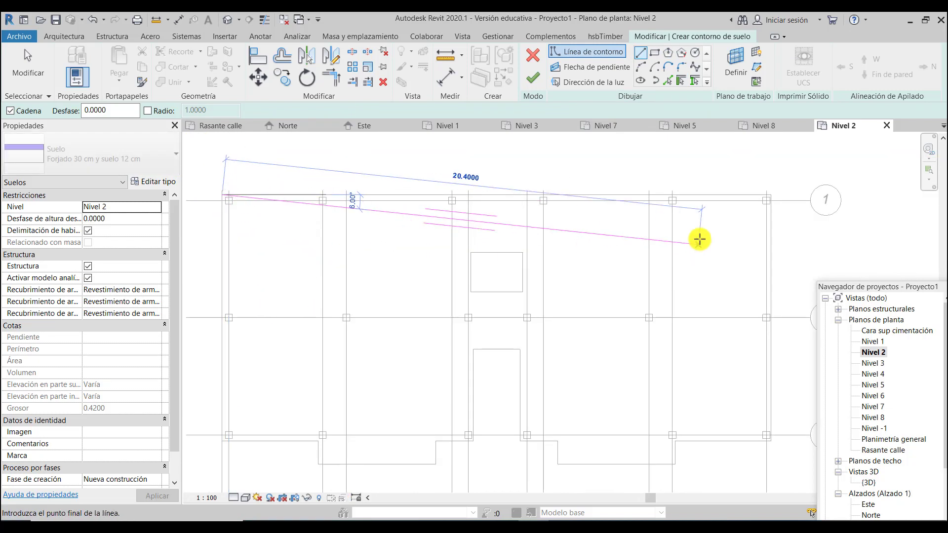
scroll(795, 192, "up", 4)
left_click(733, 197)
scroll(710, 187, "down", 5)
scroll(719, 402, "up", 4)
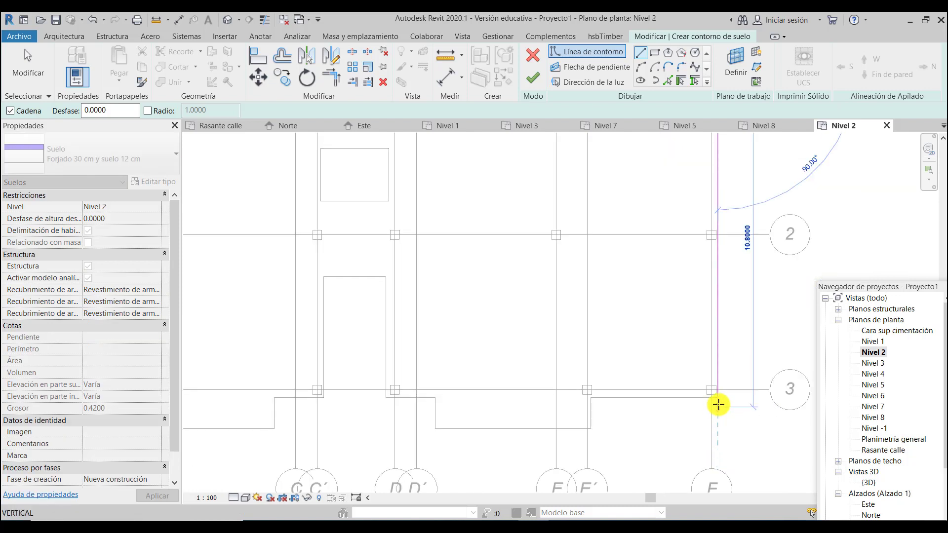
left_click(716, 403)
Step: Continue the boundary along the front edge to the central recess, then 5.1 m inward and across to the column at C´-2
scroll(757, 404, "down", 5)
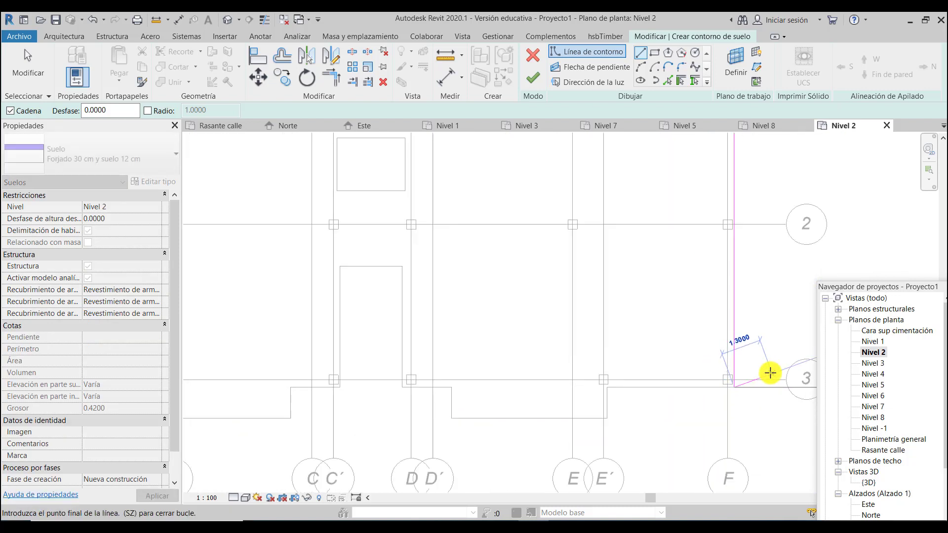
scroll(509, 382, "up", 3)
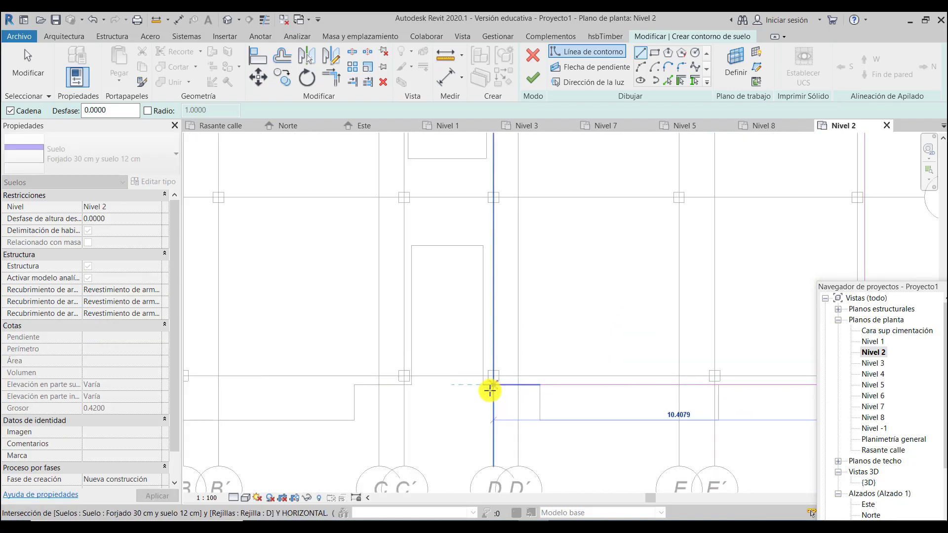
left_click(479, 382)
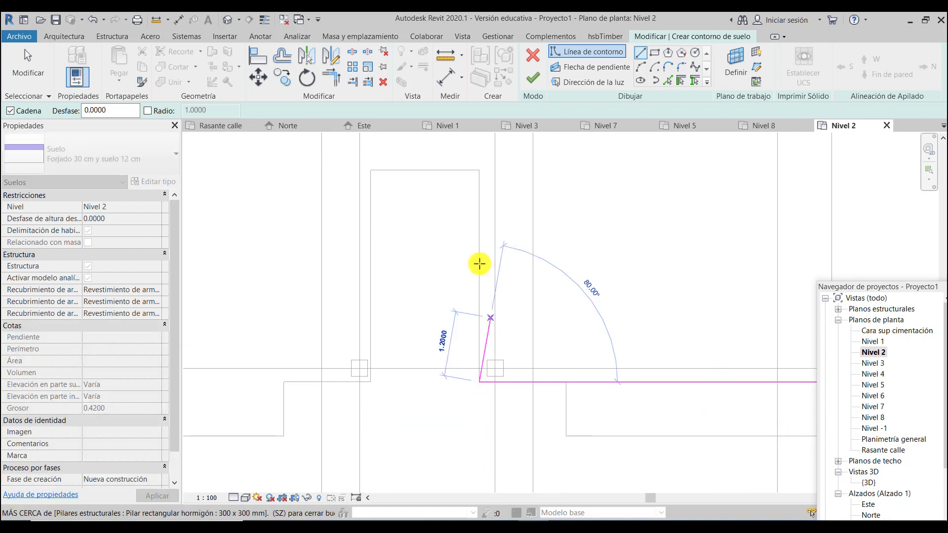
scroll(458, 396, "down", 2)
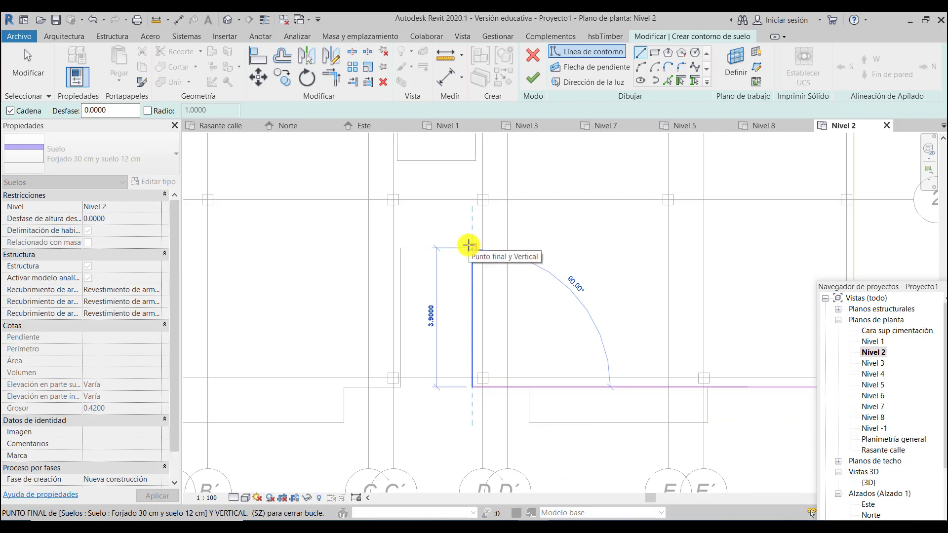
scroll(468, 244, "up", 2)
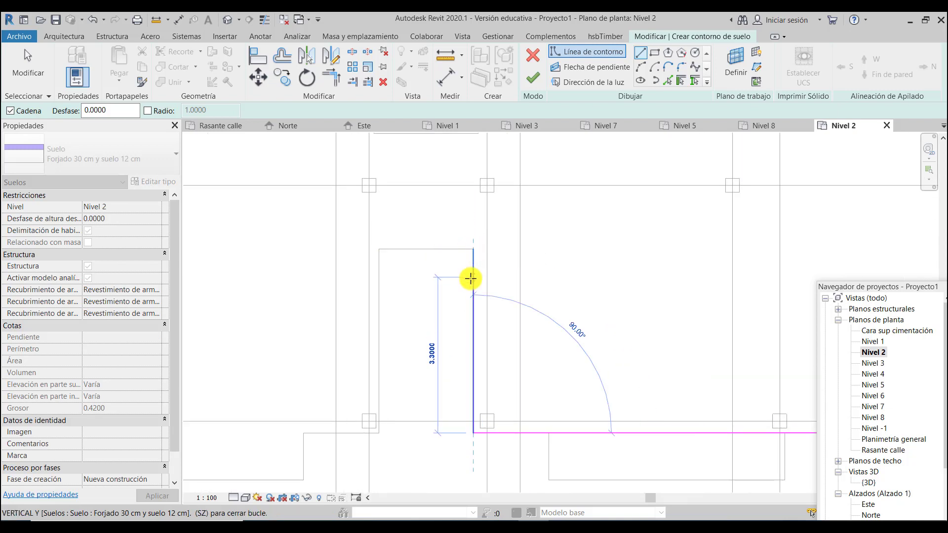
scroll(469, 295, "down", 1)
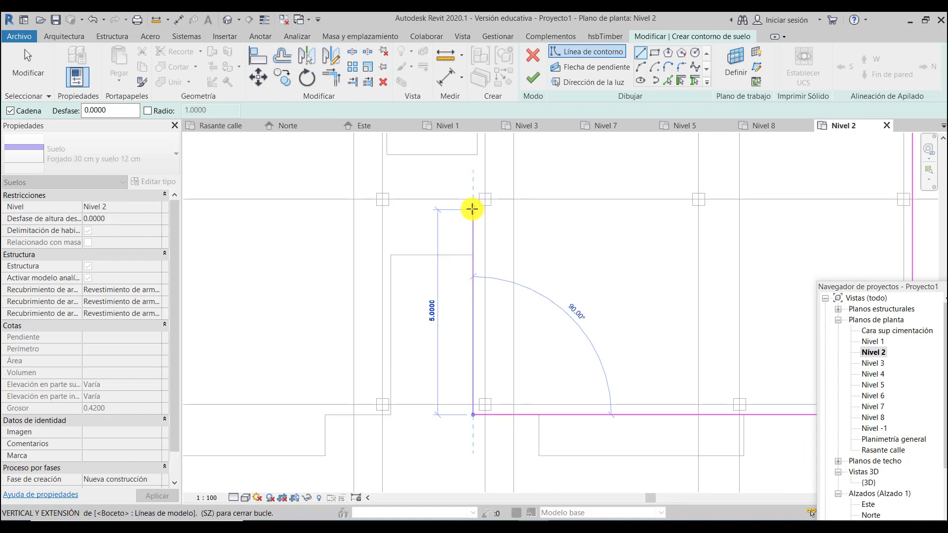
scroll(472, 207, "up", 2)
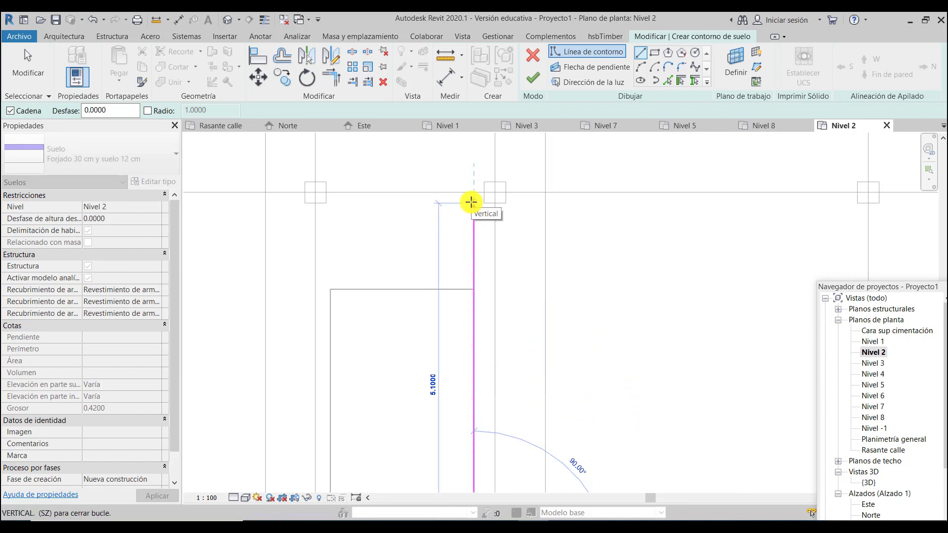
left_click(473, 203)
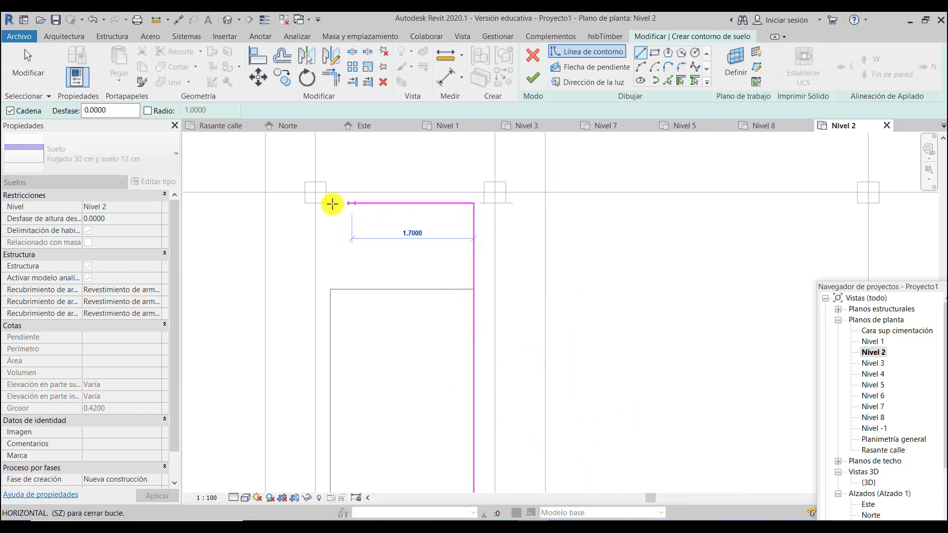
left_click(326, 203)
key("Escape")
Step: Sketch the recess's side near grid C´ from the underlay corner and the 10.7 m front edge to the Medianería corner
scroll(391, 221, "down", 3)
scroll(364, 224, "up", 5)
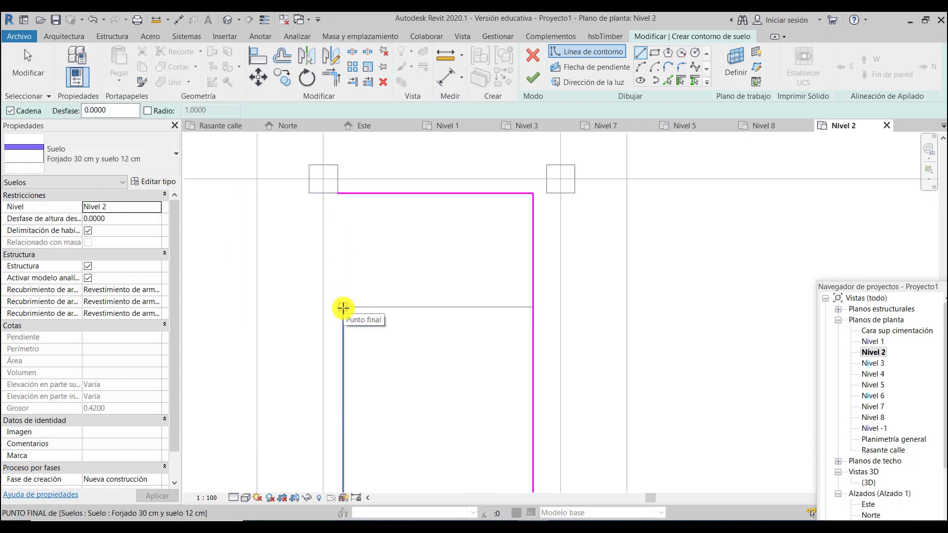
scroll(365, 346, "down", 3)
left_click(368, 420)
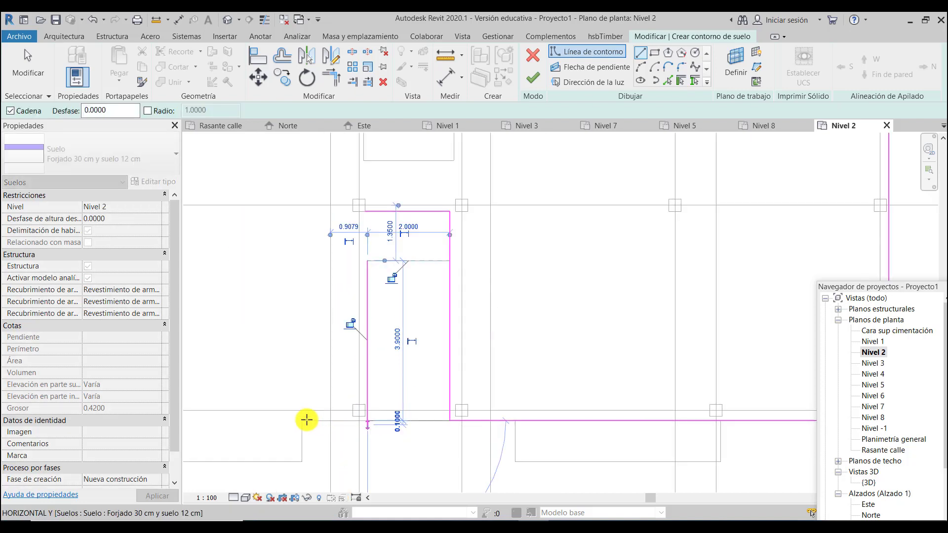
scroll(521, 407, "down", 4)
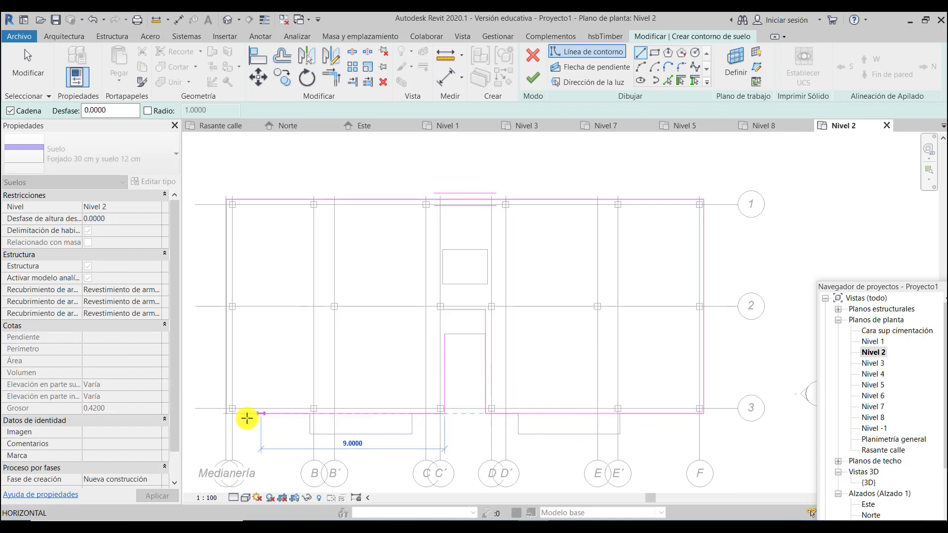
scroll(244, 415, "up", 6)
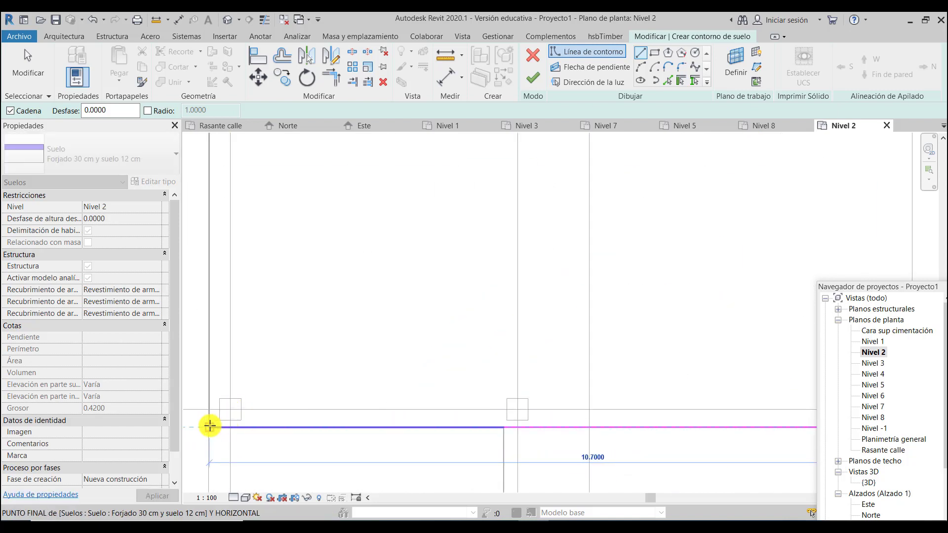
scroll(212, 424, "up", 3)
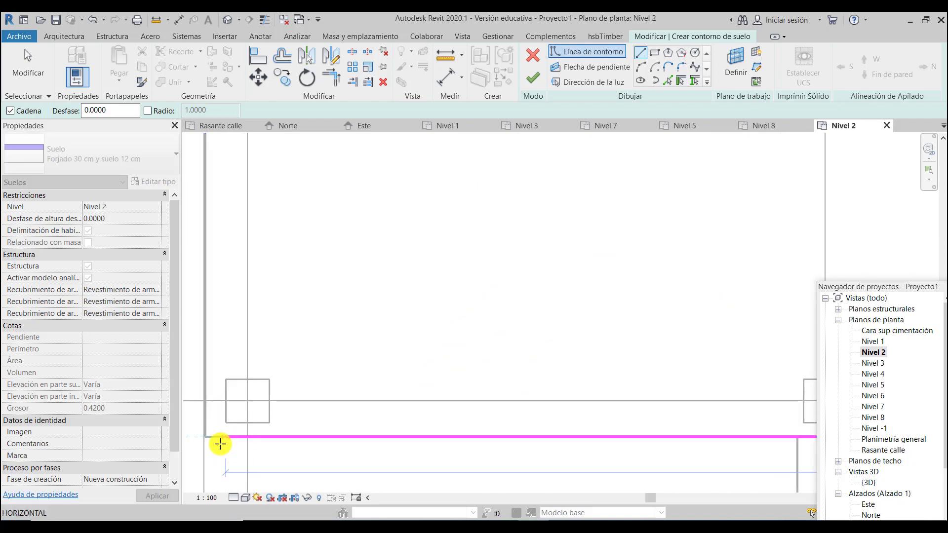
scroll(316, 439, "down", 2)
middle_click_drag(307, 439, 376, 394)
left_click(325, 393)
Step: Sketch the Medianería side of the floor boundary from the front corner up to the grid 1 edge
scroll(394, 445, "down", 5)
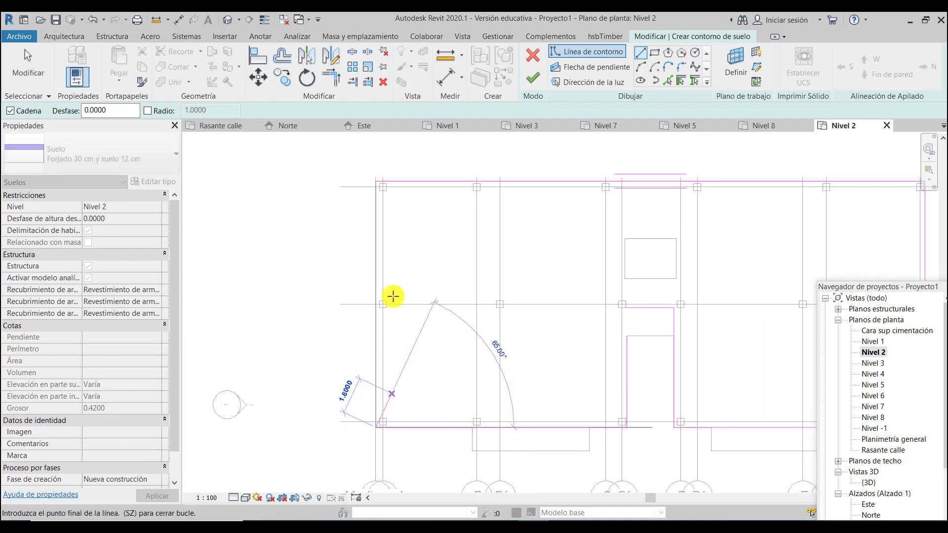
scroll(383, 163, "up", 4)
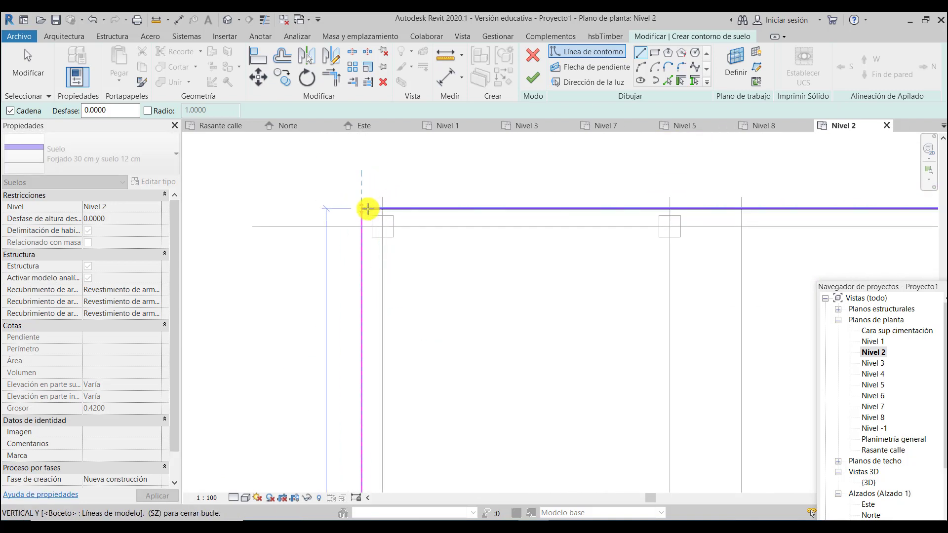
left_click(366, 208)
scroll(318, 222, "down", 4)
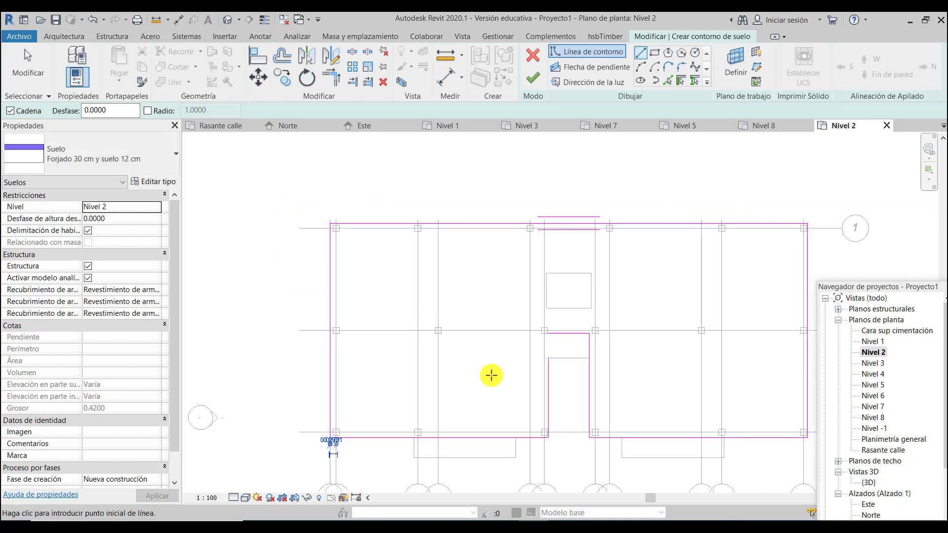
Step: Trim the recess's inner edge and its side near grid C´ to a corner
scroll(603, 412, "up", 3)
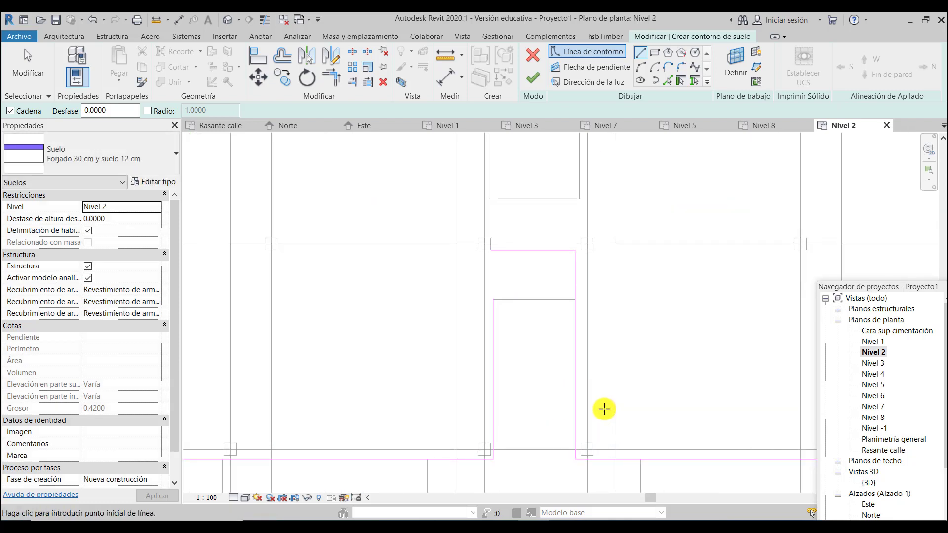
scroll(545, 438, "up", 1)
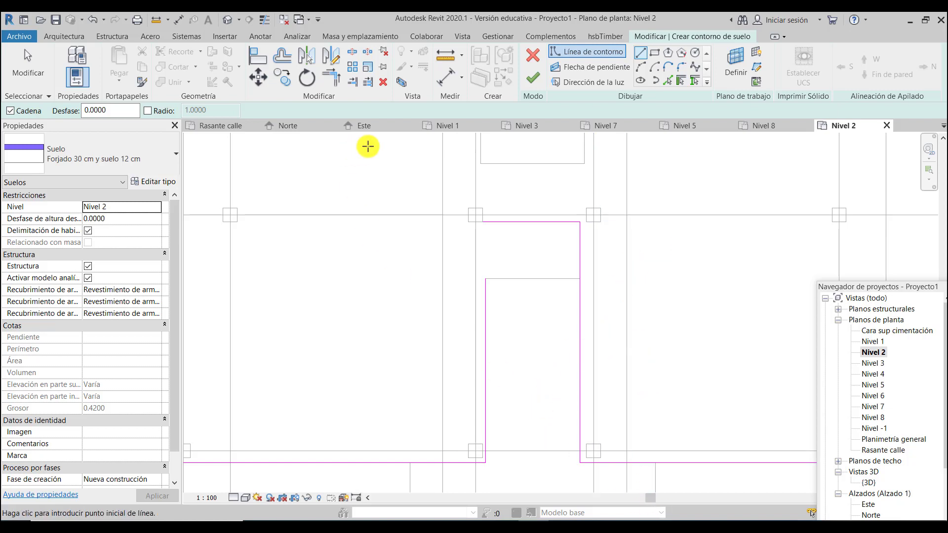
left_click(333, 83)
left_click(503, 224)
left_click(486, 308)
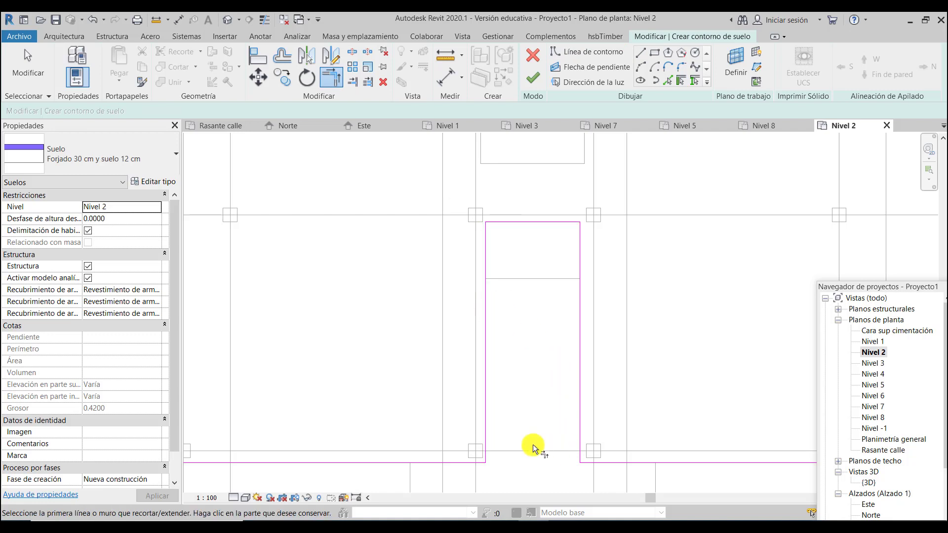
Step: Sketch a 2.2 by 1.7 m rectangular opening between grids C´ and D over the underlay's opening
scroll(485, 349, "down", 3)
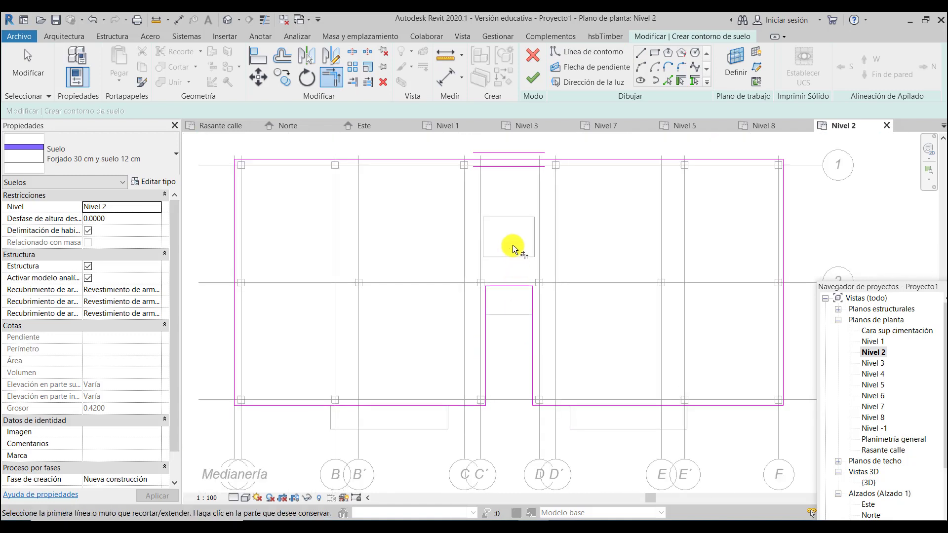
scroll(533, 238, "up", 2)
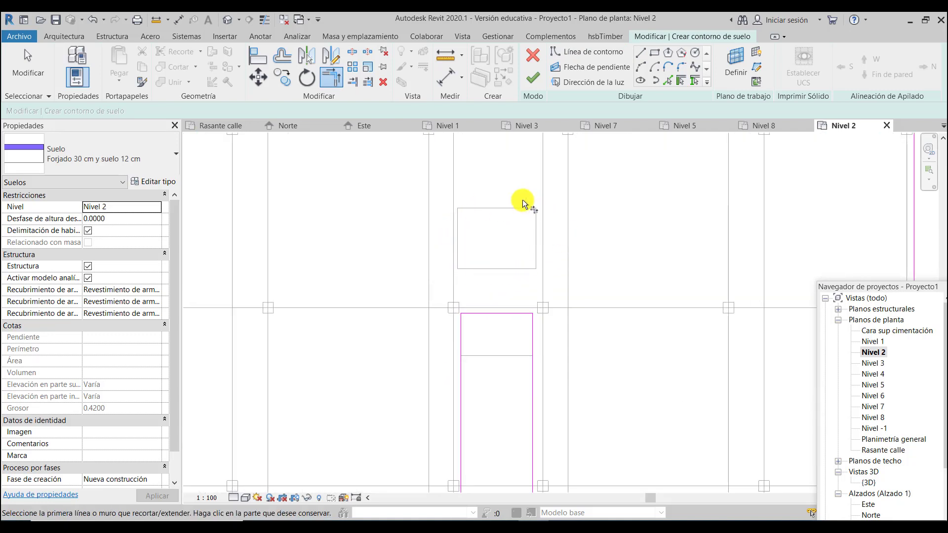
left_click(656, 56)
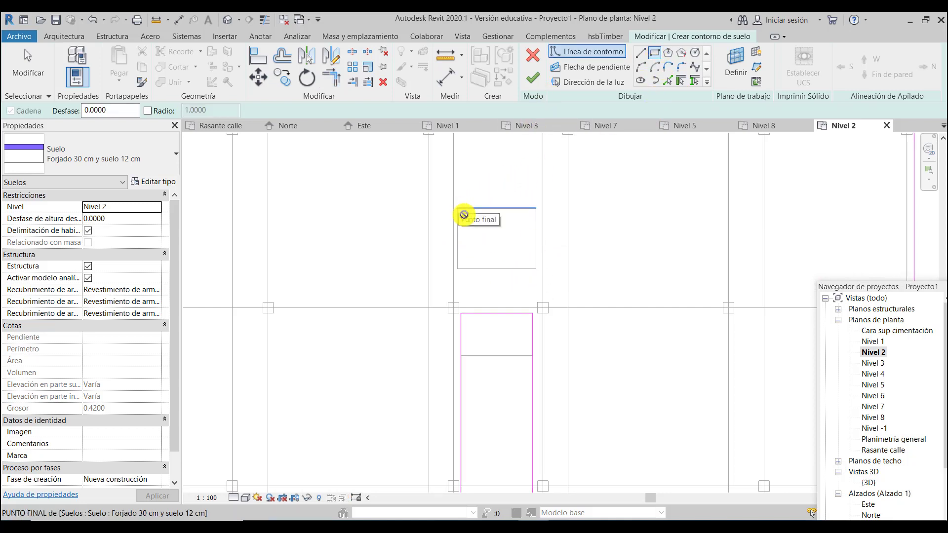
left_click(458, 210)
left_click(536, 268)
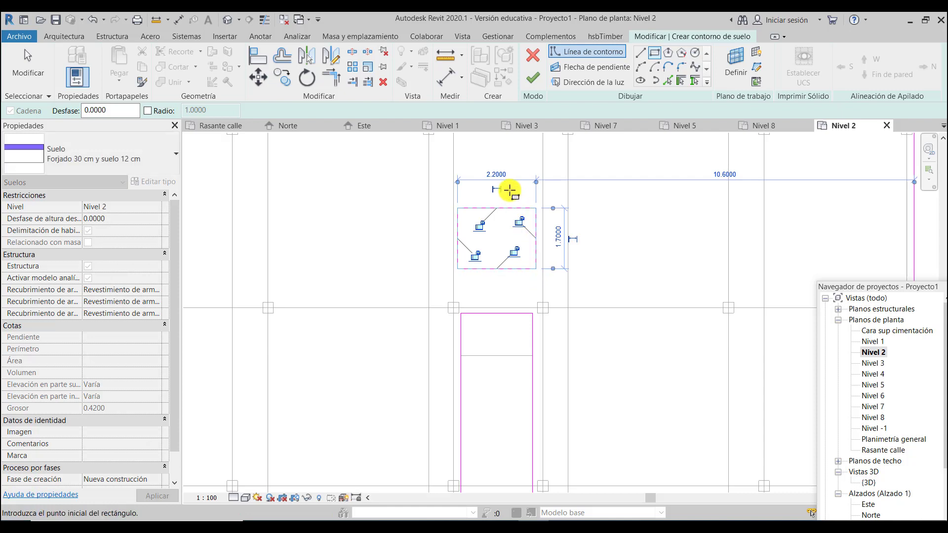
scroll(506, 187, "down", 5)
scroll(384, 158, "up", 3)
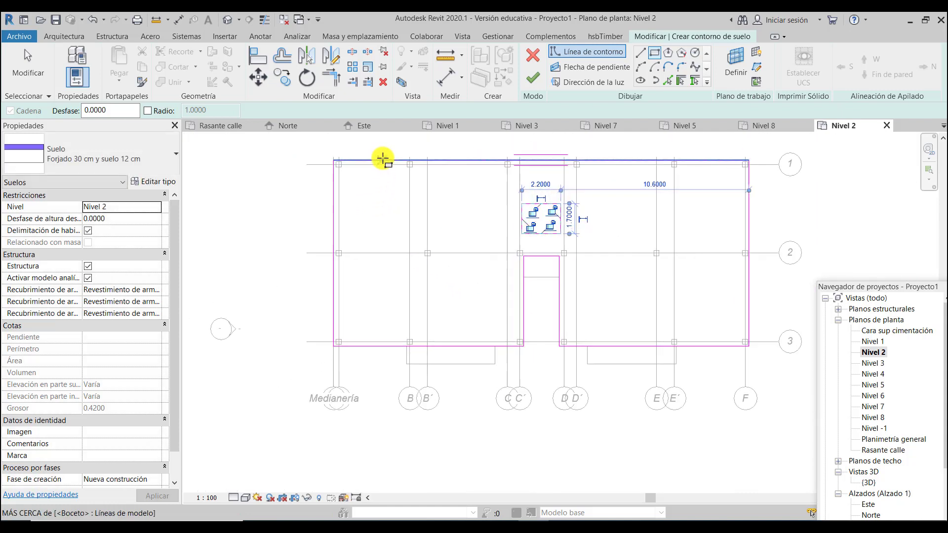
Step: Finish the Nivel 2 structural floor sketch with its front recess and rectangular opening
scroll(415, 220, "down", 1)
scroll(736, 222, "up", 1)
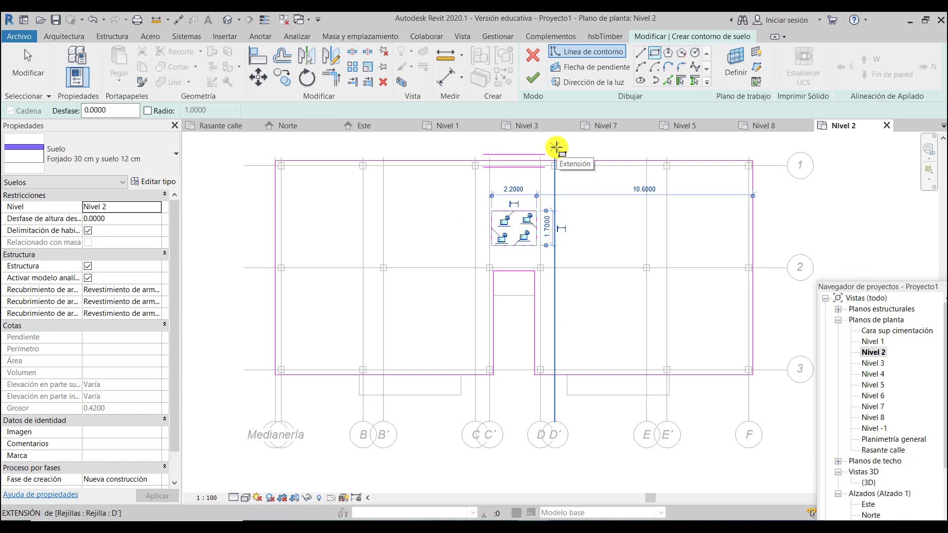
left_click(534, 79)
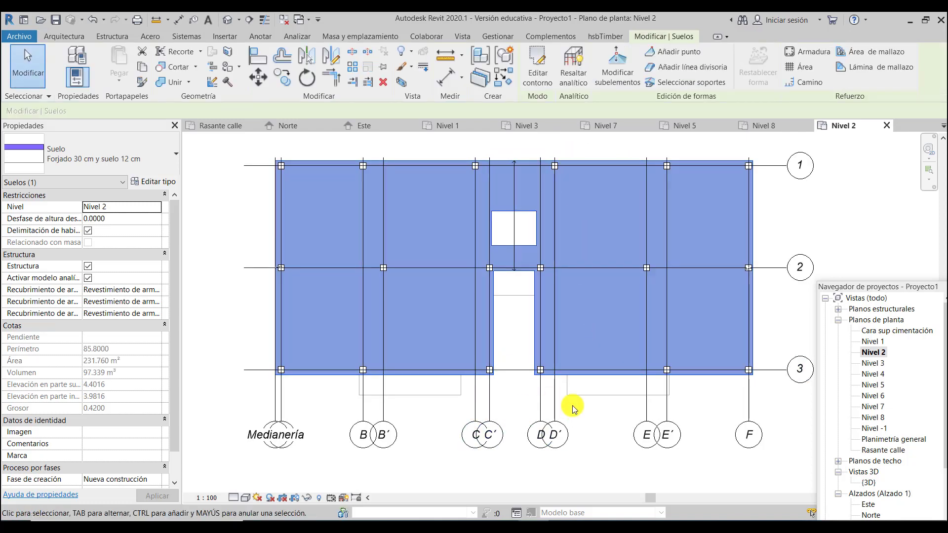
Step: Examine the new Nivel 2 floor and its front recess against the floors above in the 3D view
key("d")
key("i")
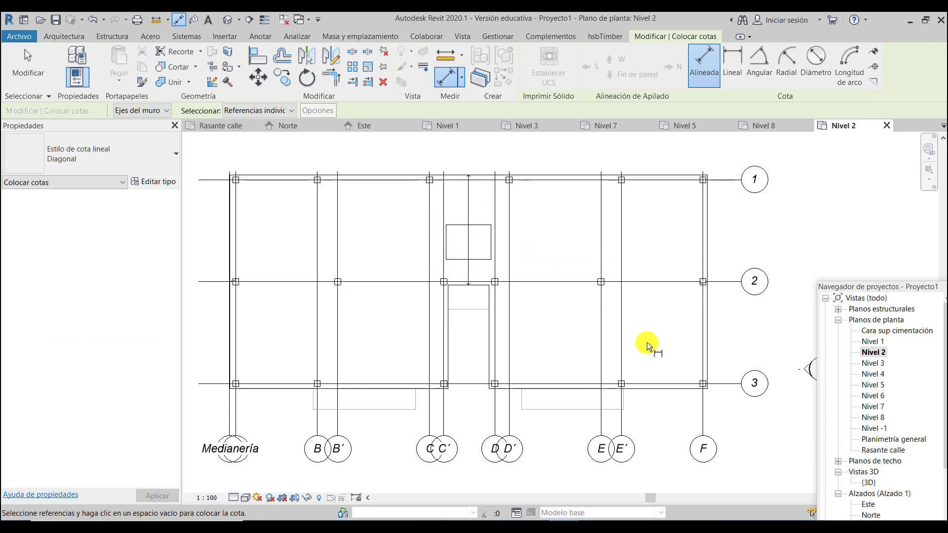
double_click(862, 484)
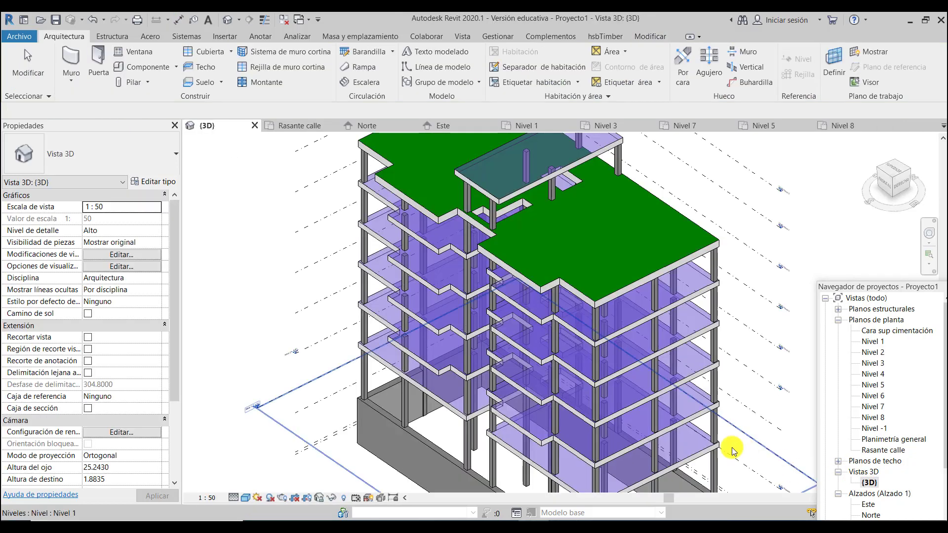
scroll(552, 404, "up", 5)
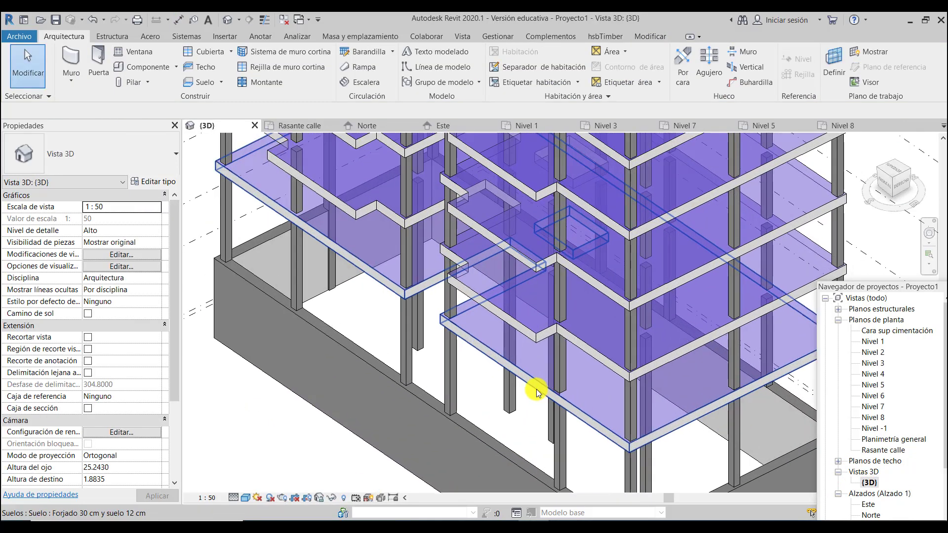
left_click_drag(874, 207, 933, 207)
left_click_drag(186, 199, 899, 201)
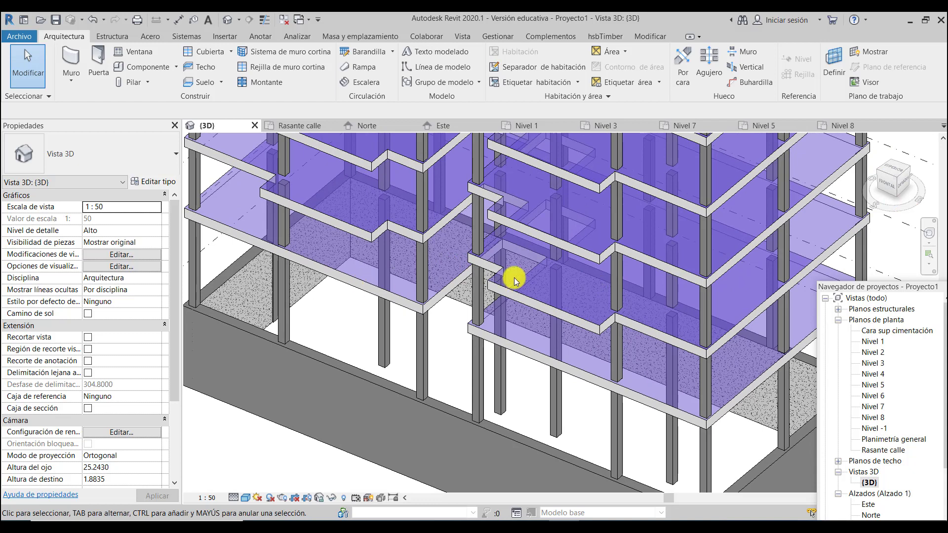
scroll(514, 282, "up", 3)
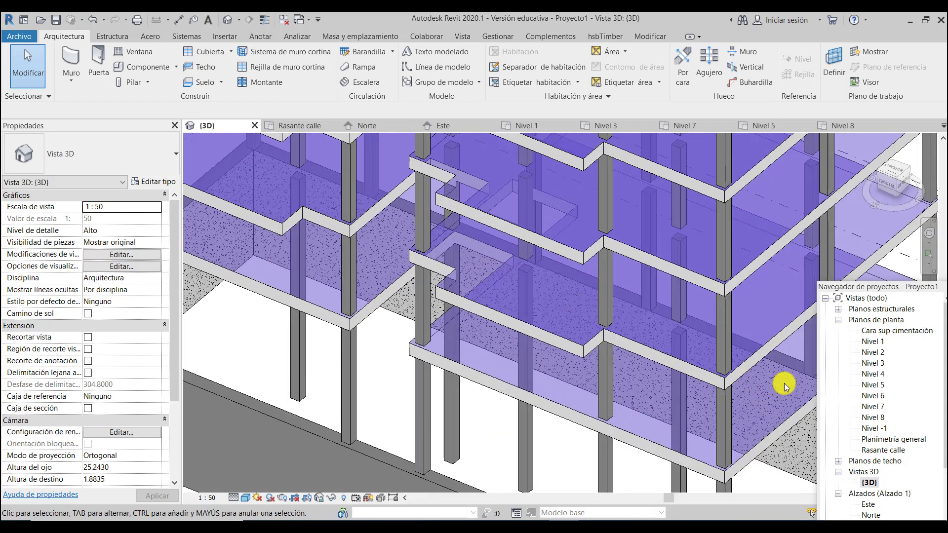
Step: Return to the Nivel 2 floor plan and open the structural floor's boundary for editing
double_click(880, 353)
scroll(472, 299, "up", 4)
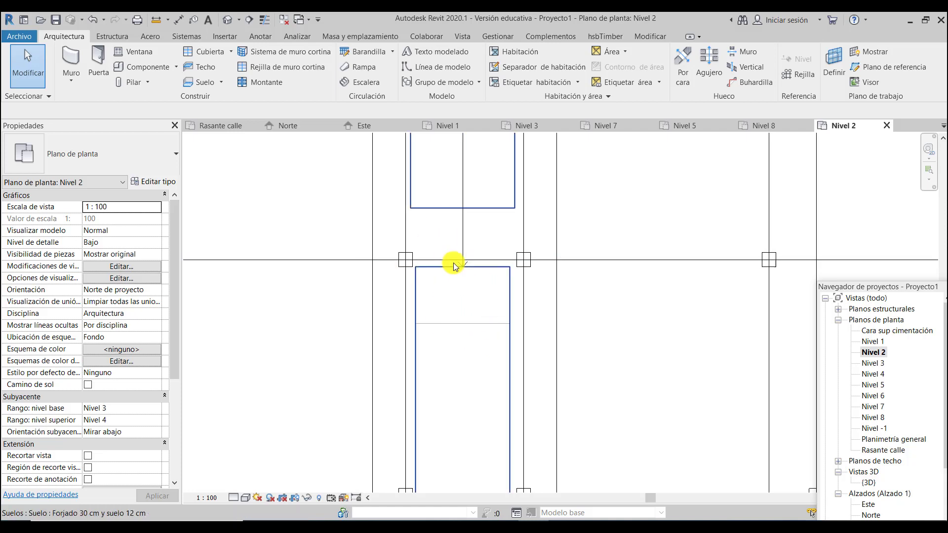
scroll(452, 276, "up", 3)
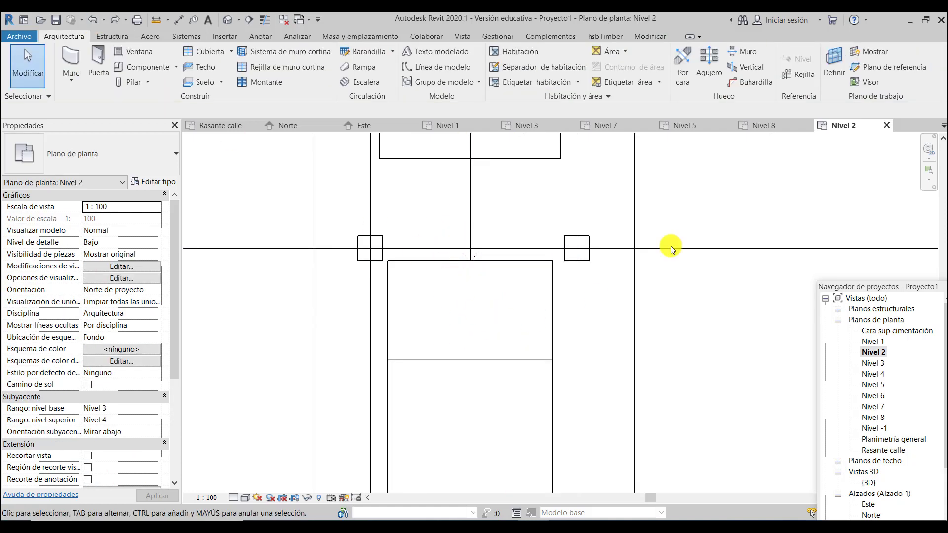
left_click(428, 260)
left_click(548, 71)
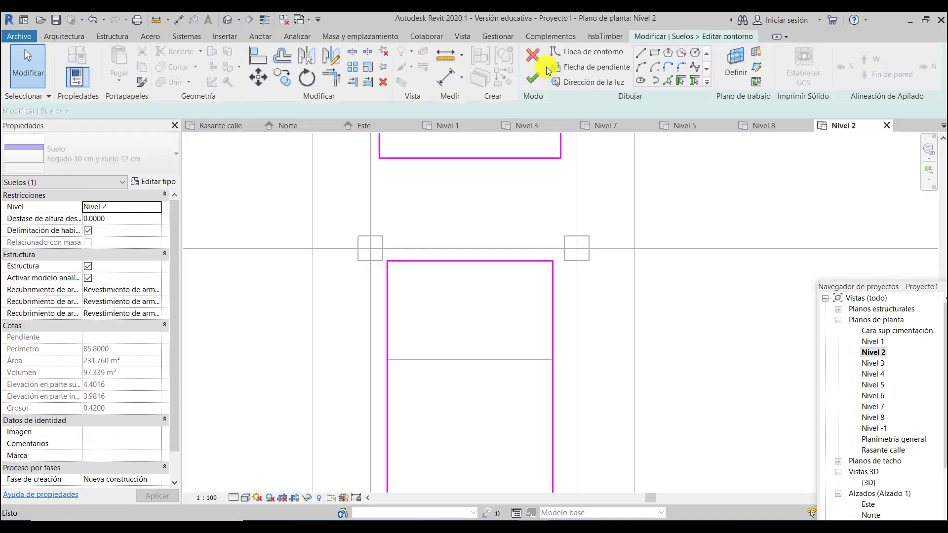
Step: Move the recess's inner edge onto the underlay line, 1.35 m from grid 2
scroll(420, 271, "up", 1)
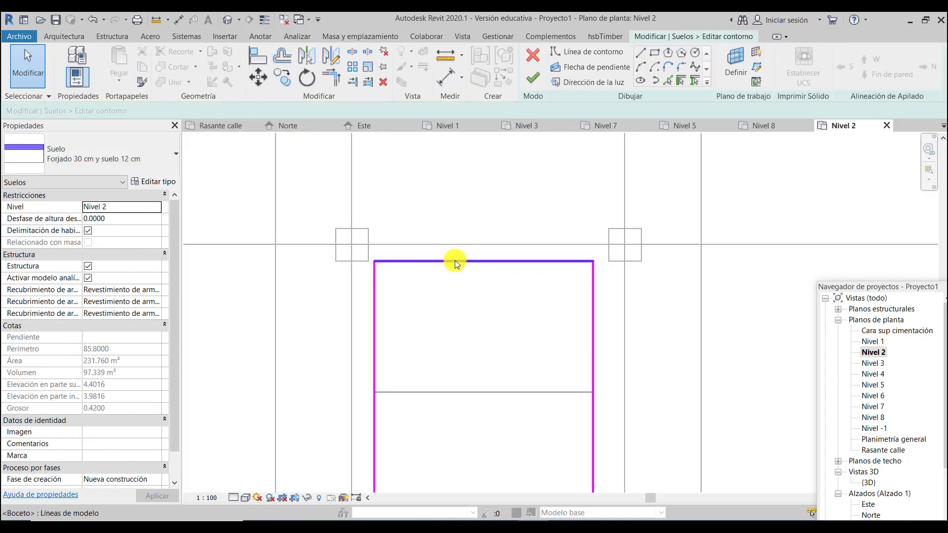
left_click(455, 260)
left_click_drag(465, 264, 462, 392)
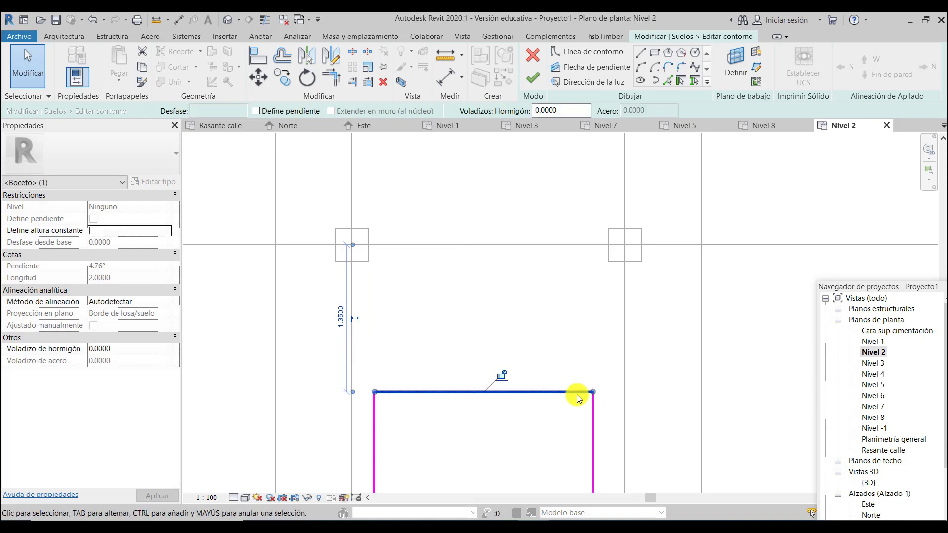
scroll(436, 239, "down", 5)
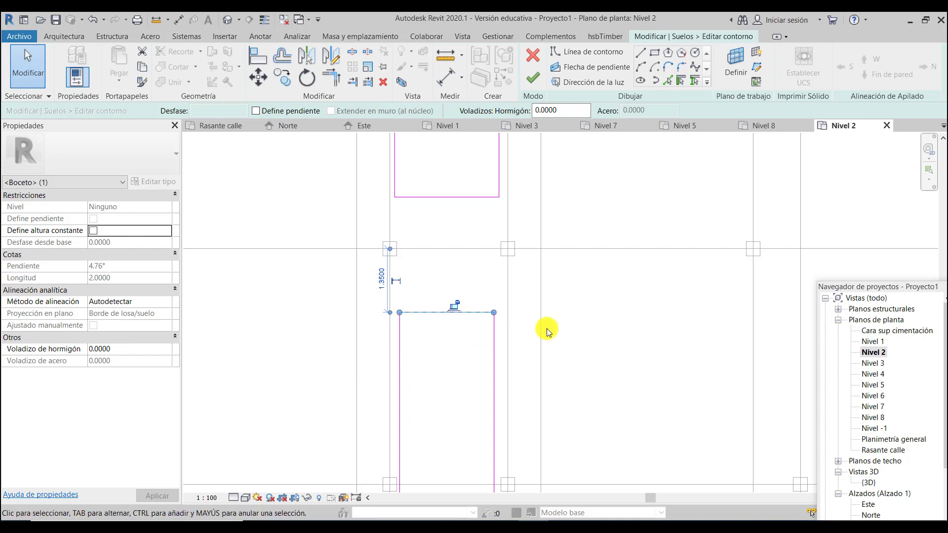
key("Escape")
Step: Measure the gaps between the recess's two sides and the grid 3 columns at D and C´
scroll(410, 276, "down", 2)
scroll(394, 425, "up", 6)
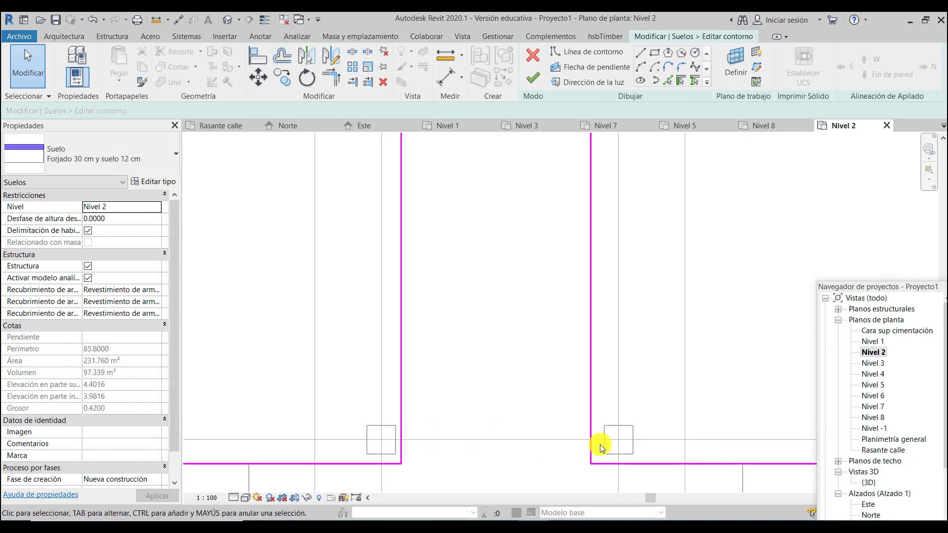
left_click(178, 21)
scroll(615, 473, "up", 2)
left_click(600, 413)
left_click(578, 412)
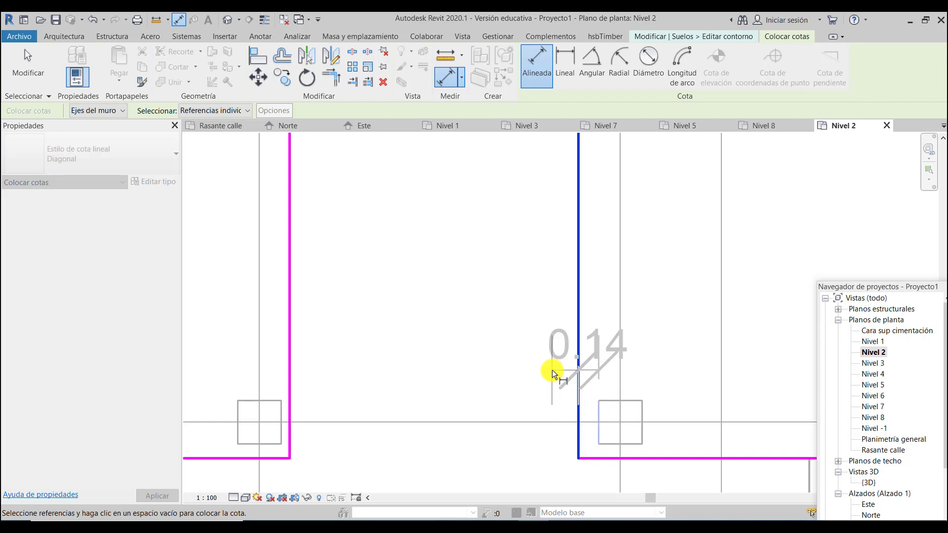
key("Escape")
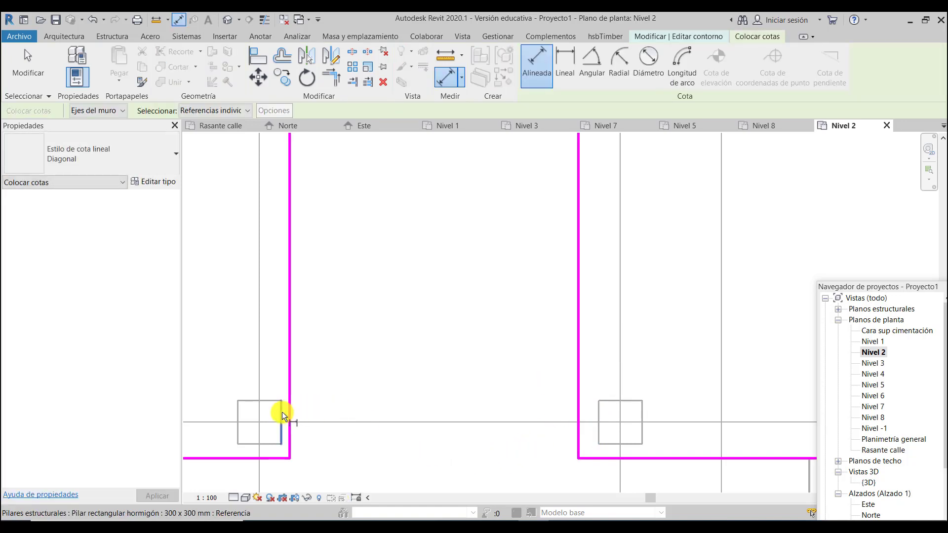
left_click(289, 411)
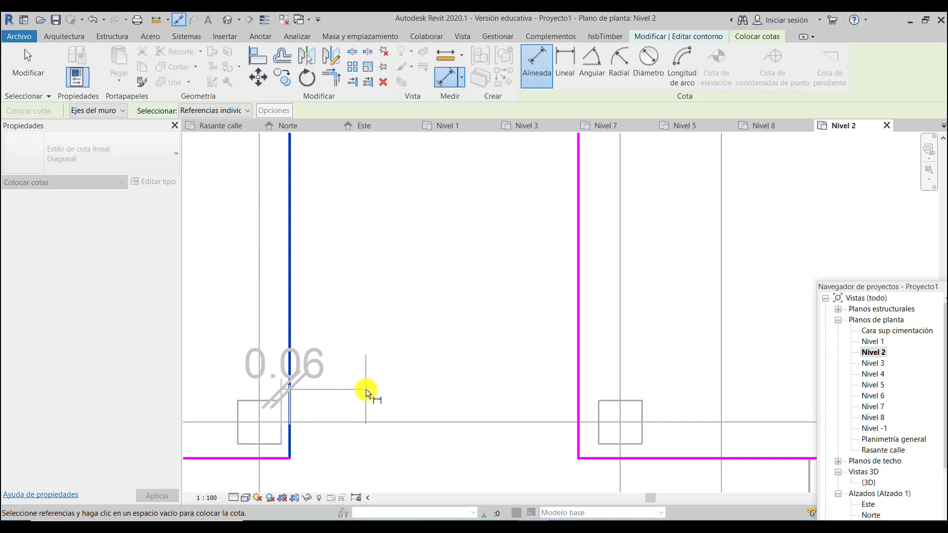
left_click(372, 387)
key("Escape")
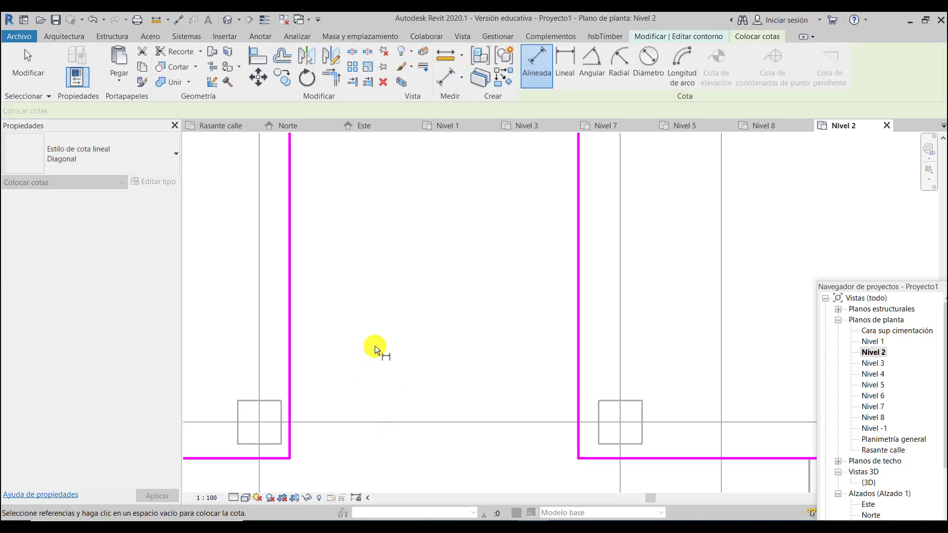
Step: Offset a copy of the recess's side near grid C´ inward by 0.08 m and delete the original line
scroll(562, 397, "down", 2)
scroll(582, 408, "down", 2)
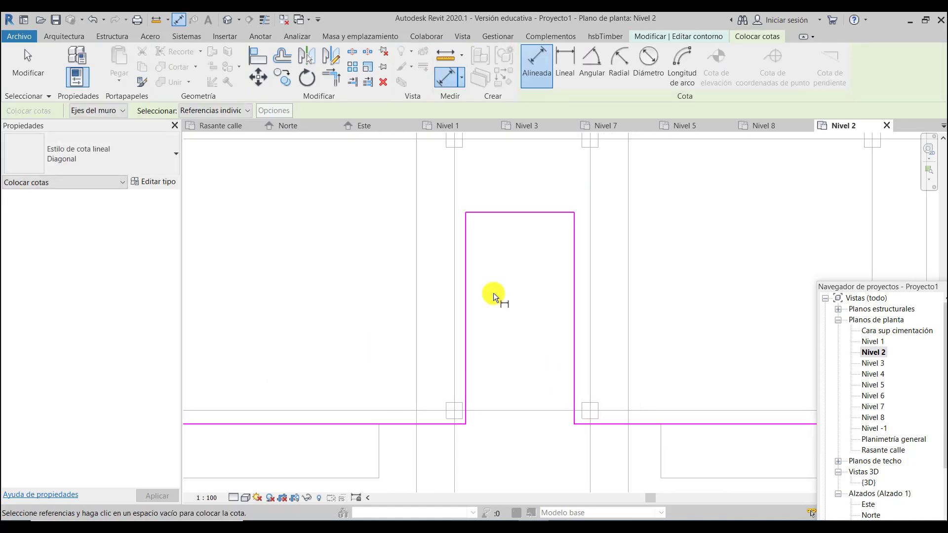
scroll(494, 296, "up", 1)
left_click(284, 59)
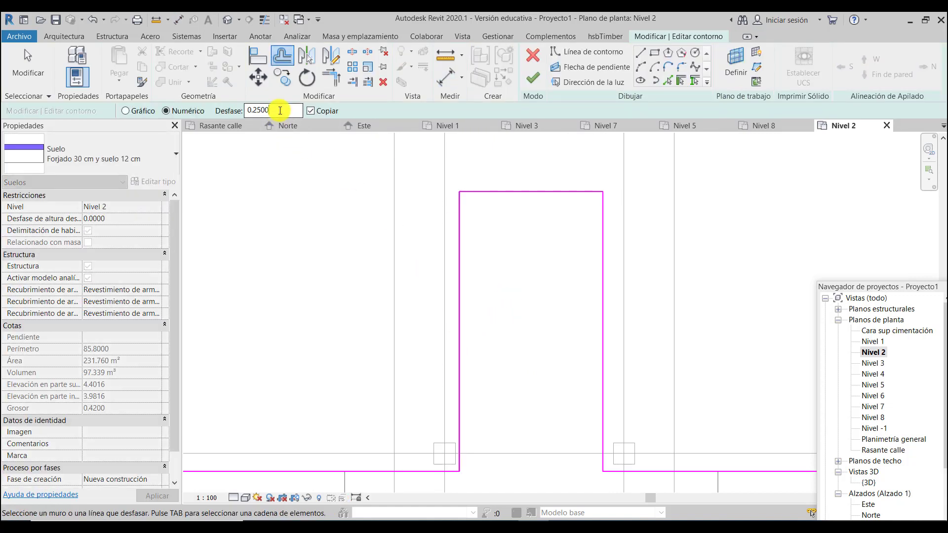
left_click_drag(280, 110, 240, 112)
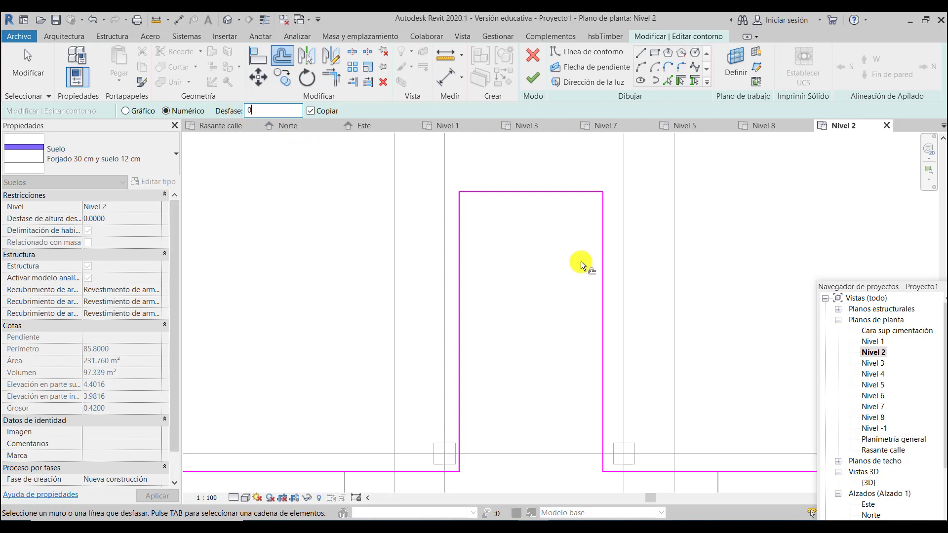
key("Return")
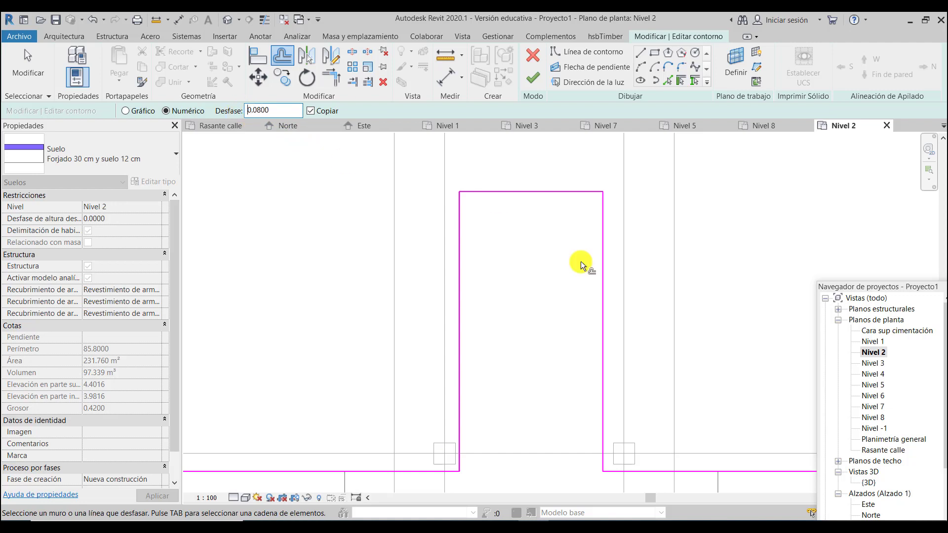
left_click(462, 351)
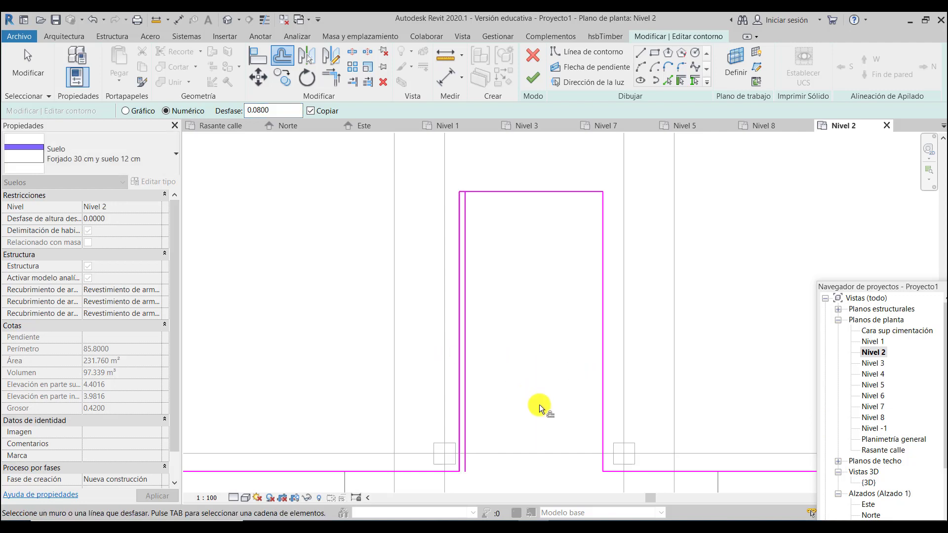
key("Escape")
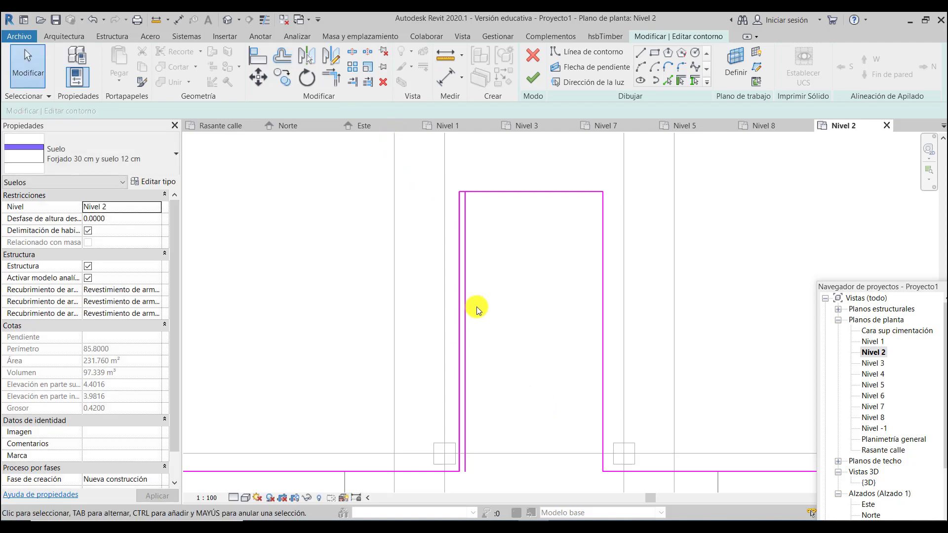
left_click(459, 316)
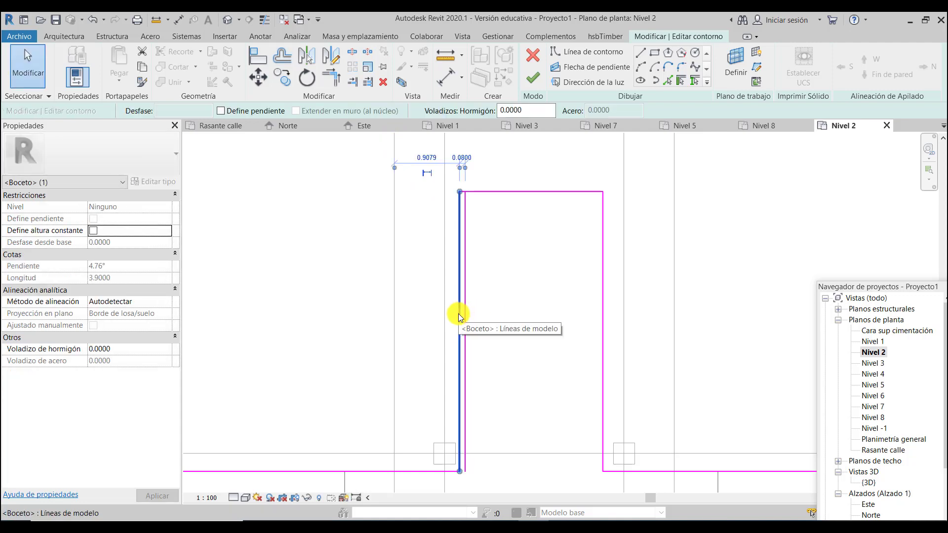
key("Escape")
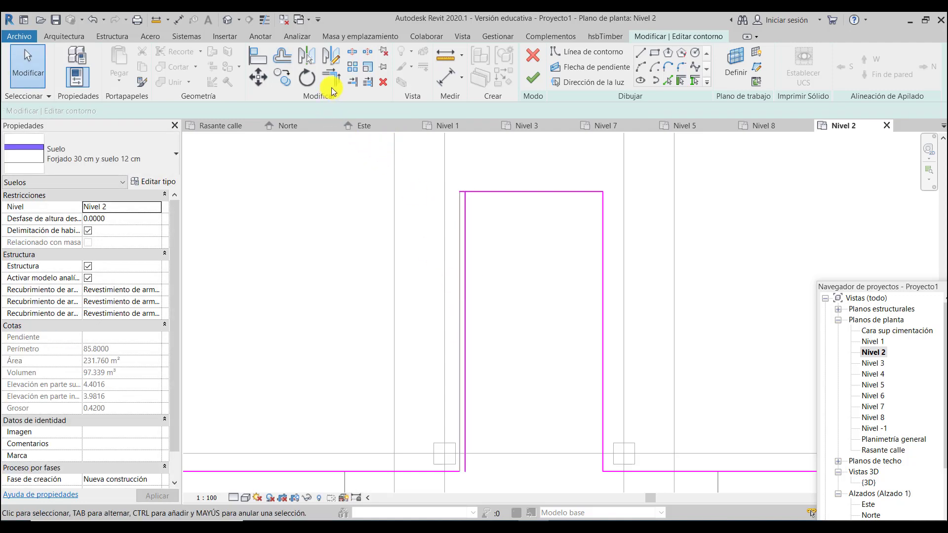
Step: Trim the recess's inner edge and the offset side near grid C´ to a corner
left_click(336, 81)
left_click(478, 191)
left_click(466, 208)
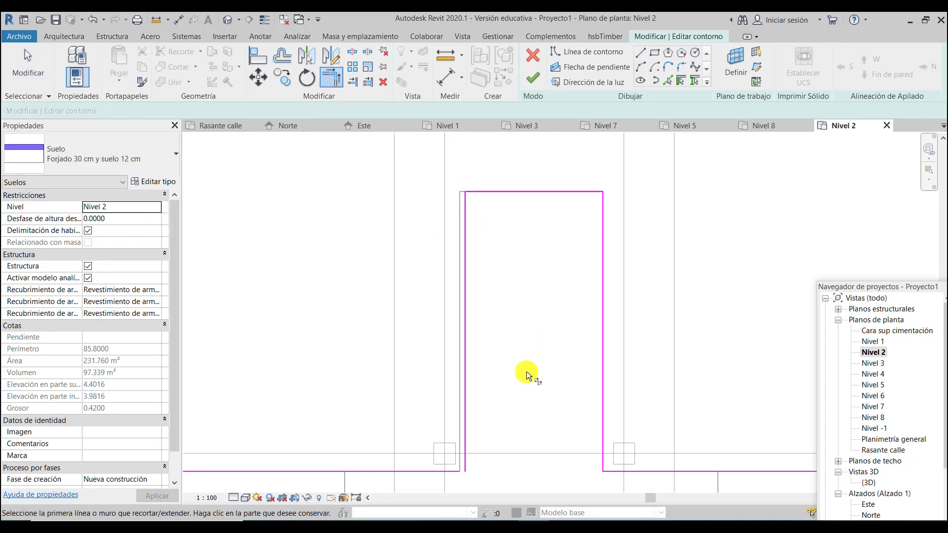
Step: Trim the central recess's left edge and the adjoining lower boundary line into a corner in the Nivel 2 floor sketch
left_click(467, 423)
left_click(424, 471)
key("Escape")
Step: Measure the distance from the face of the column to the recess's left boundary line
scroll(475, 484, "up", 4)
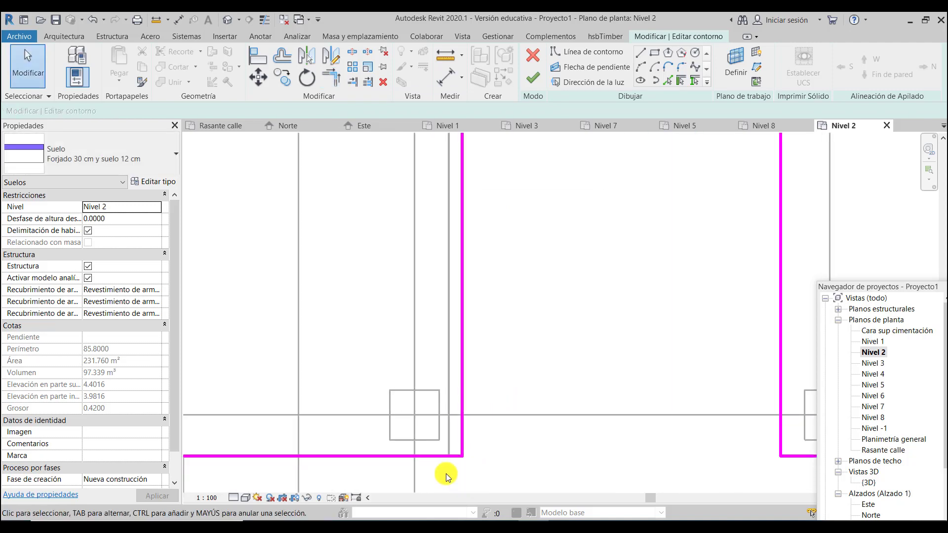
left_click(178, 20)
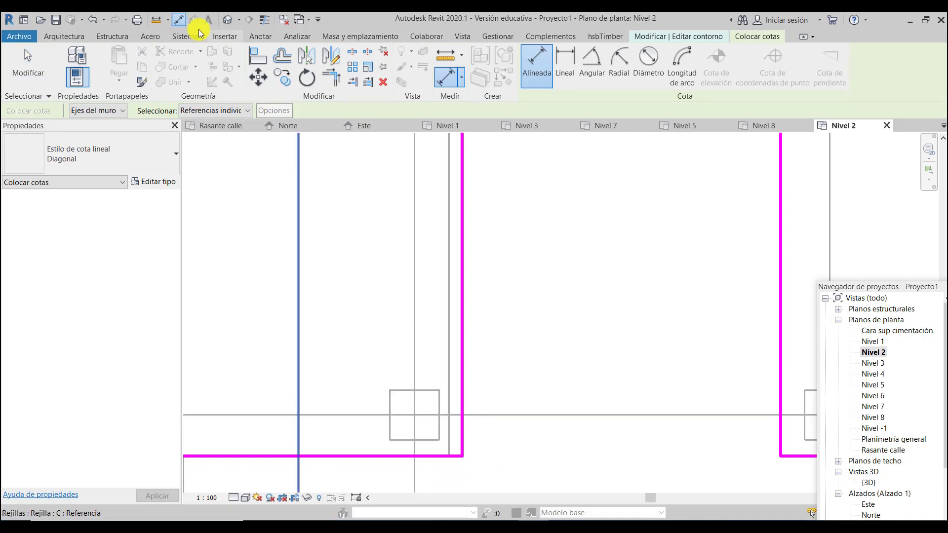
left_click(156, 20)
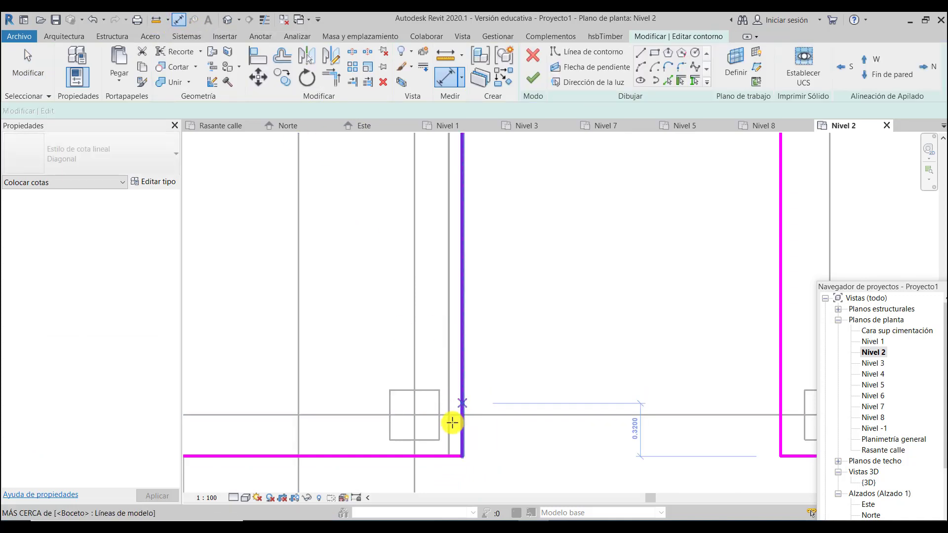
left_click(439, 404)
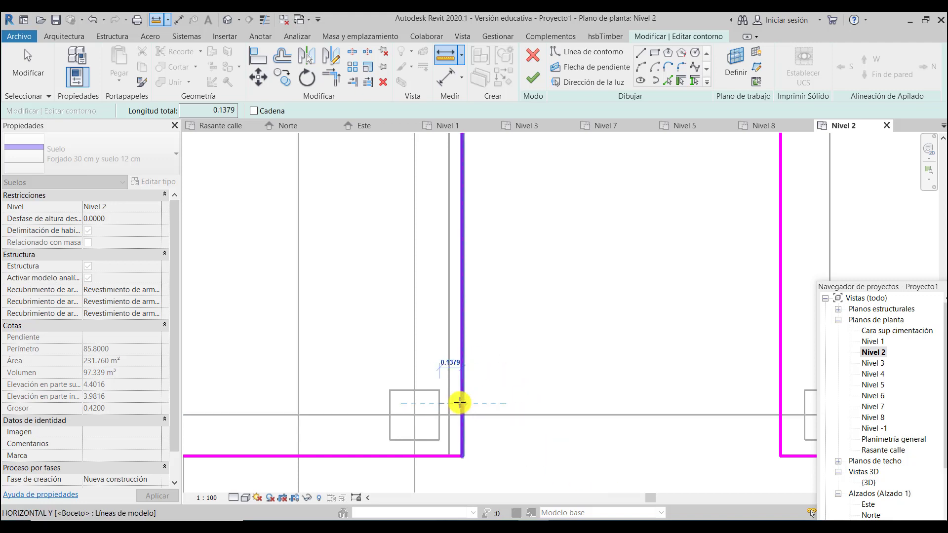
scroll(394, 386, "down", 2)
scroll(394, 387, "down", 2)
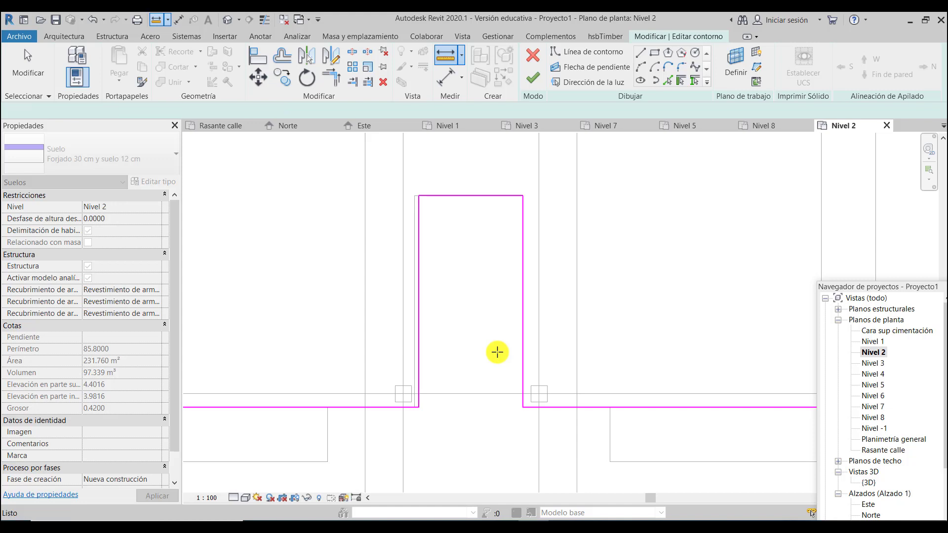
key("Escape")
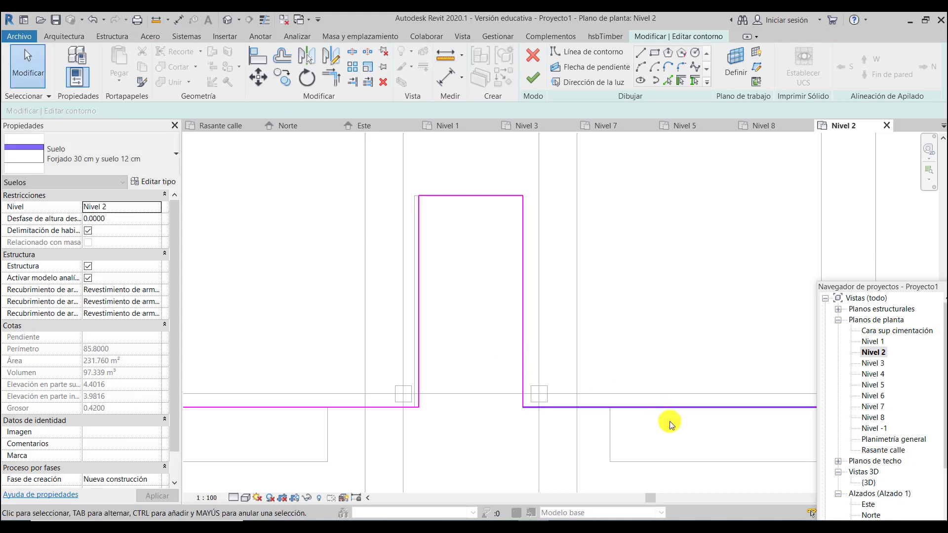
Step: Edit the floor boundary in the Nivel 3 plan and offset a copy of the central recess's left edge 0.08 m inward
double_click(873, 364)
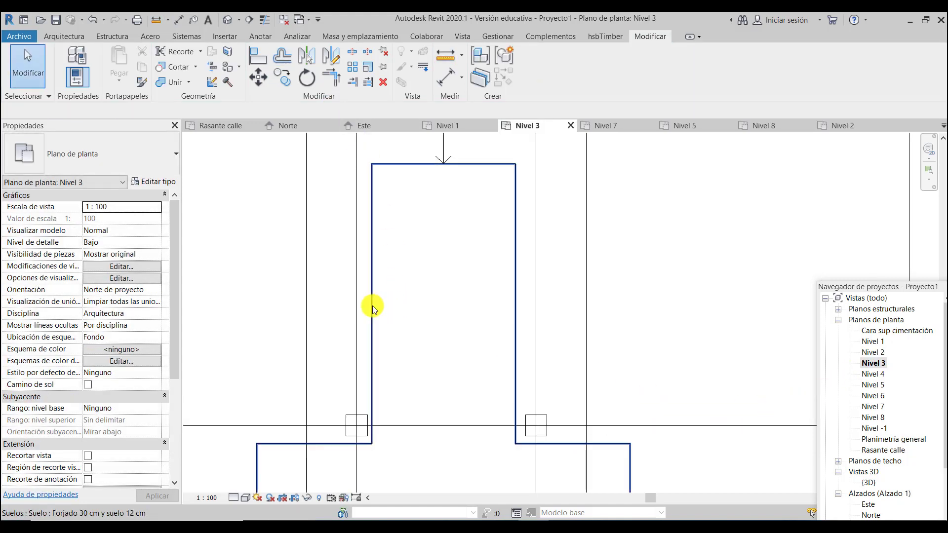
left_click(372, 306)
left_click(545, 68)
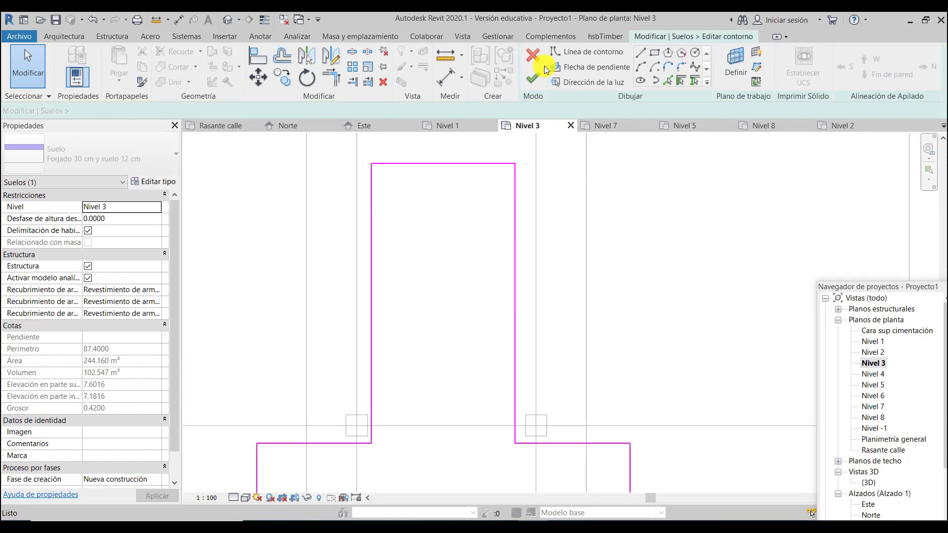
left_click(278, 56)
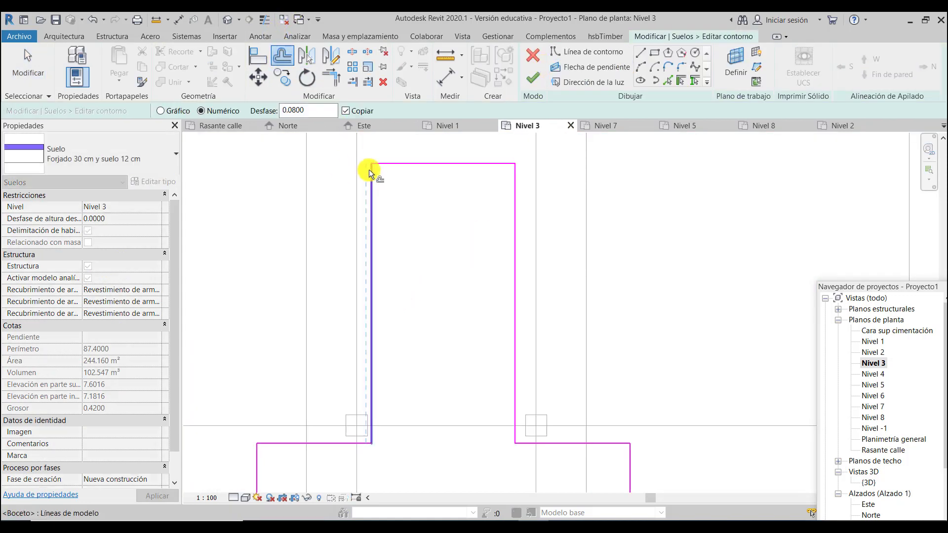
left_click(376, 312)
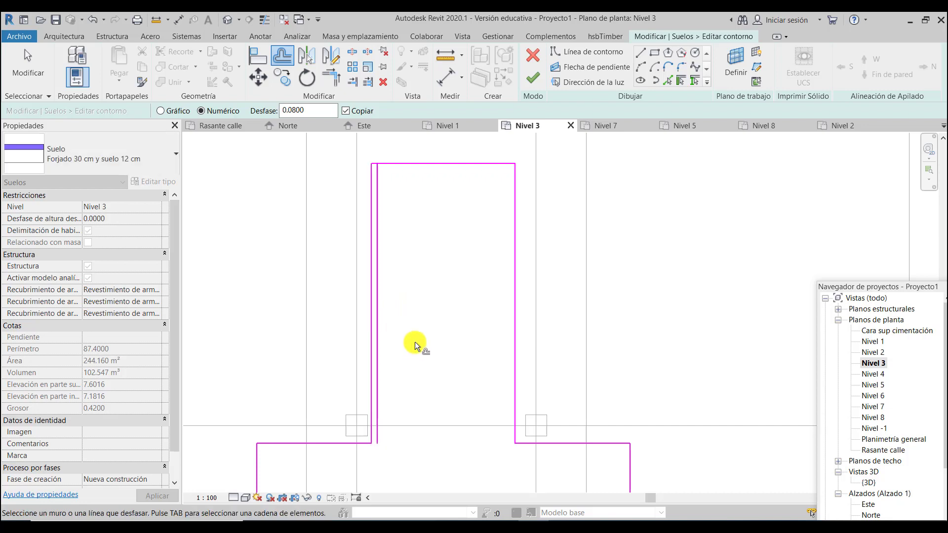
Step: Delete the original left edge of the central recess in the Nivel 3 floor sketch
key("Escape")
left_click(371, 349)
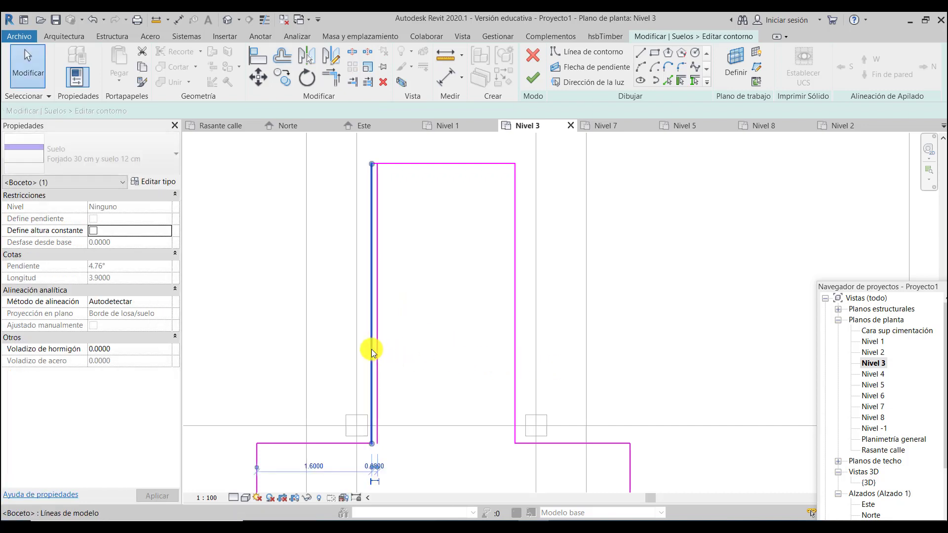
key("Delete")
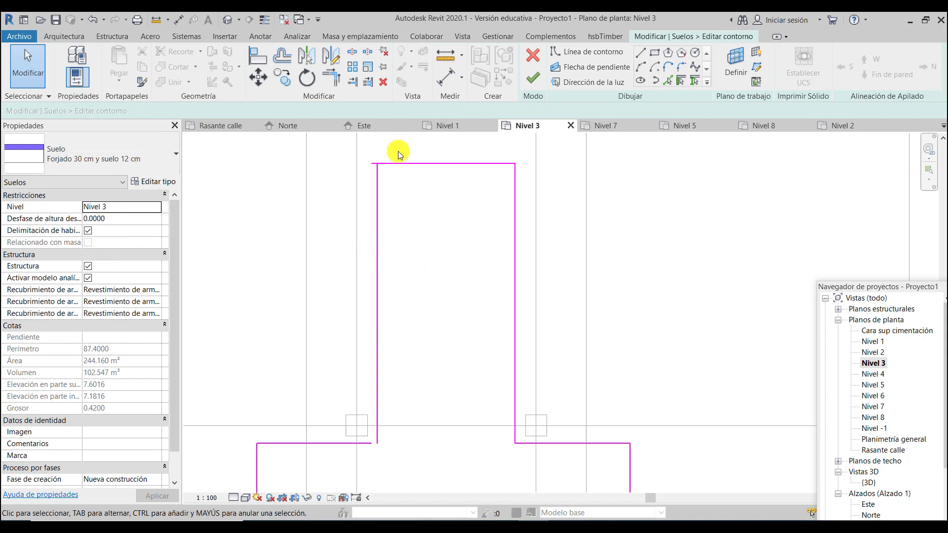
Step: Trim the offset edge into corners with the recess's upper edge and the adjoining lower boundary line, and finish the Nivel 3 floor boundary
left_click(333, 76)
left_click(404, 164)
left_click(377, 200)
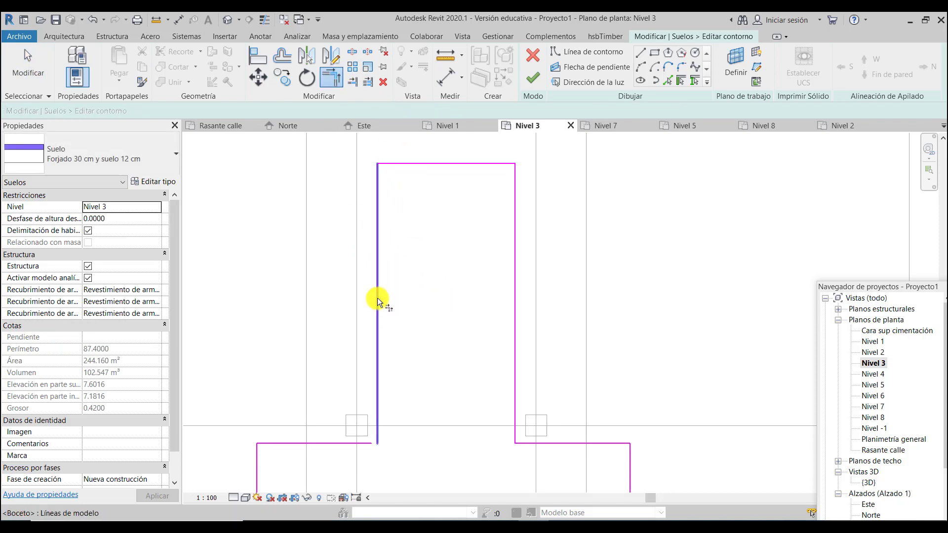
left_click(339, 443)
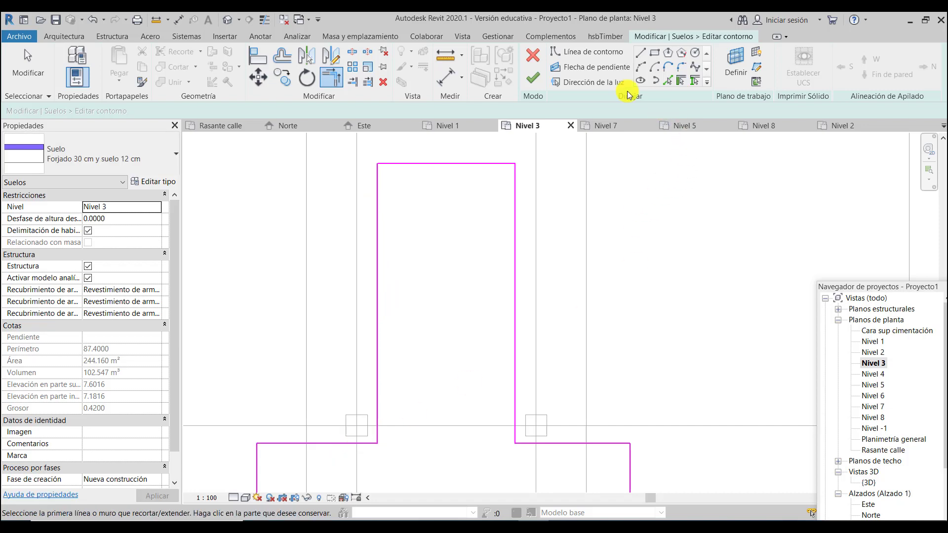
left_click(539, 81)
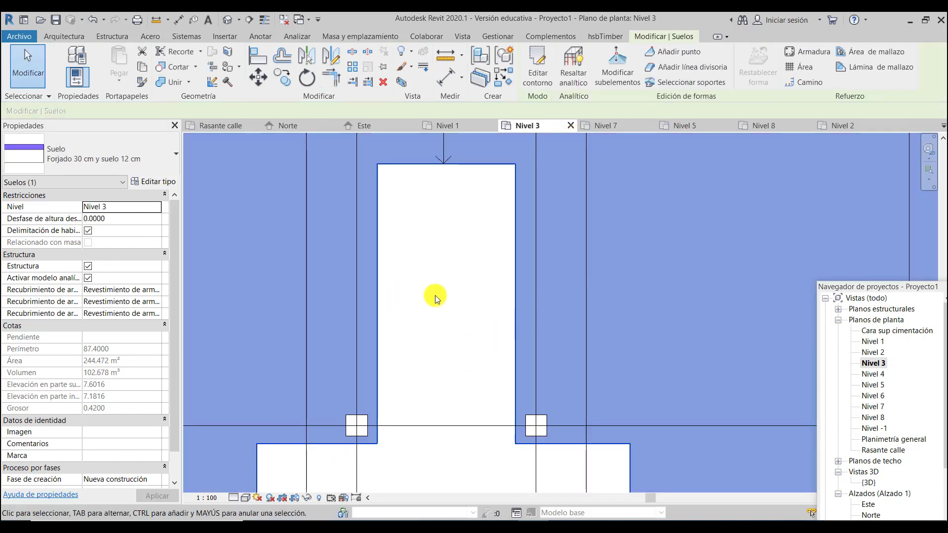
Step: Examine the whole building in the 3D view, turned towards its front, and deselect the Nivel 3 floor
scroll(434, 295, "down", 4)
scroll(509, 251, "down", 4)
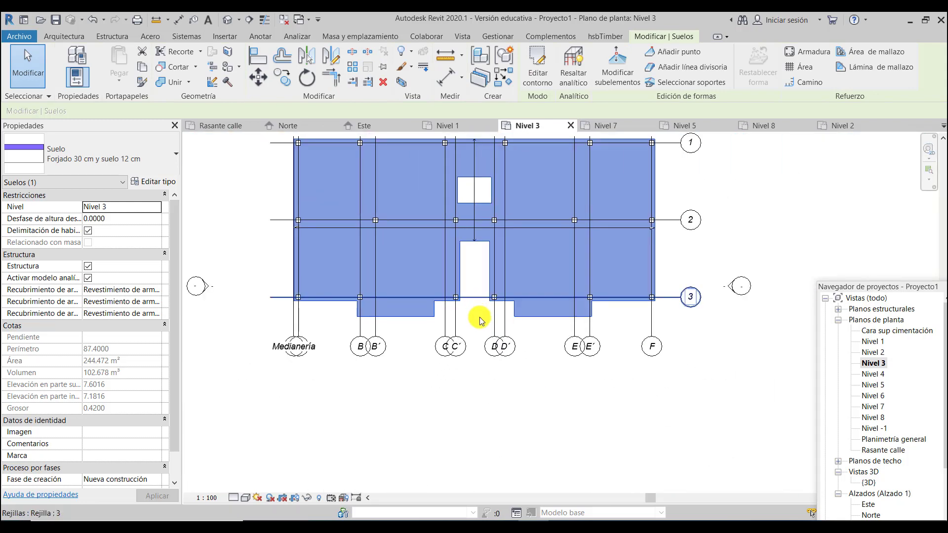
double_click(868, 483)
scroll(413, 323, "down", 2)
scroll(421, 185, "down", 1)
scroll(446, 195, "up", 1)
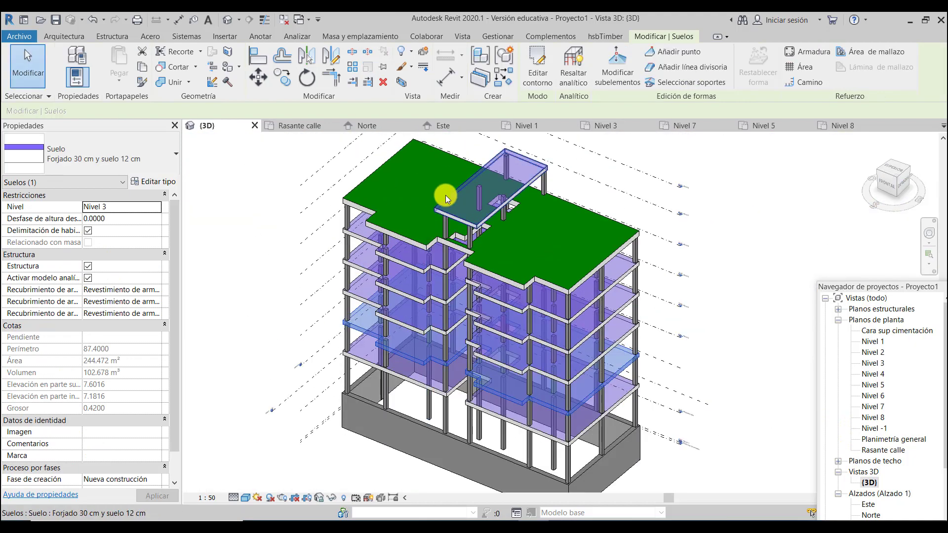
scroll(445, 194, "up", 1)
left_click_drag(874, 205, 932, 207)
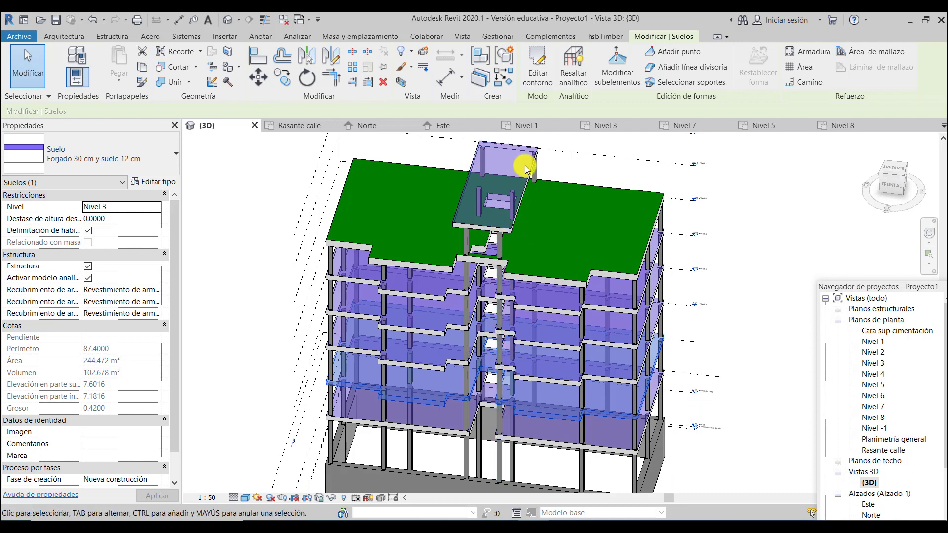
key("Escape")
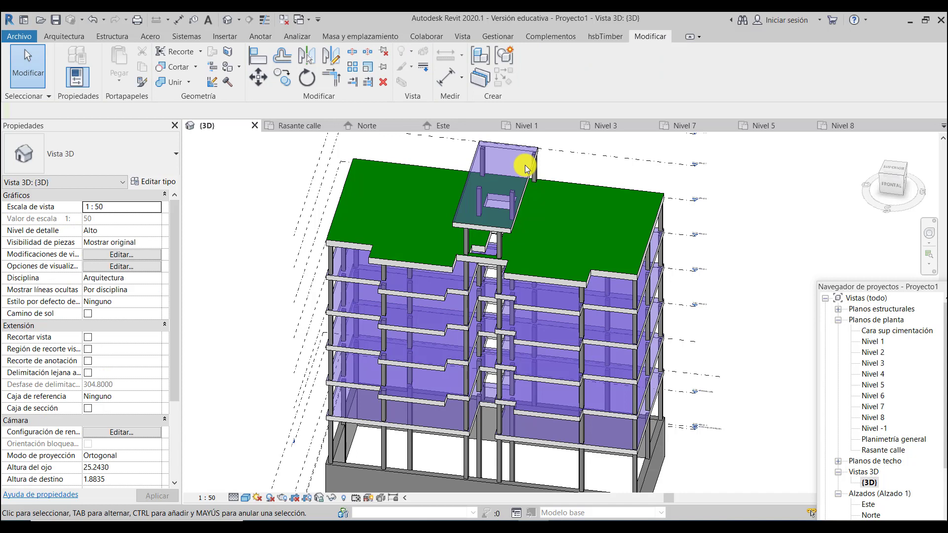
Step: Change the Nivel 8 floor over the stair core to the type Forjado 30 cm y cubierta plana
left_click(532, 170)
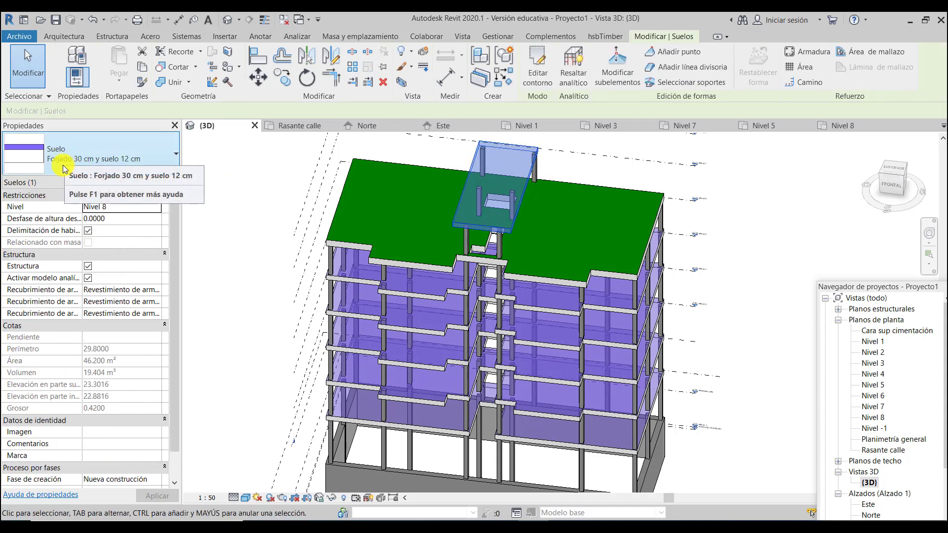
left_click(177, 156)
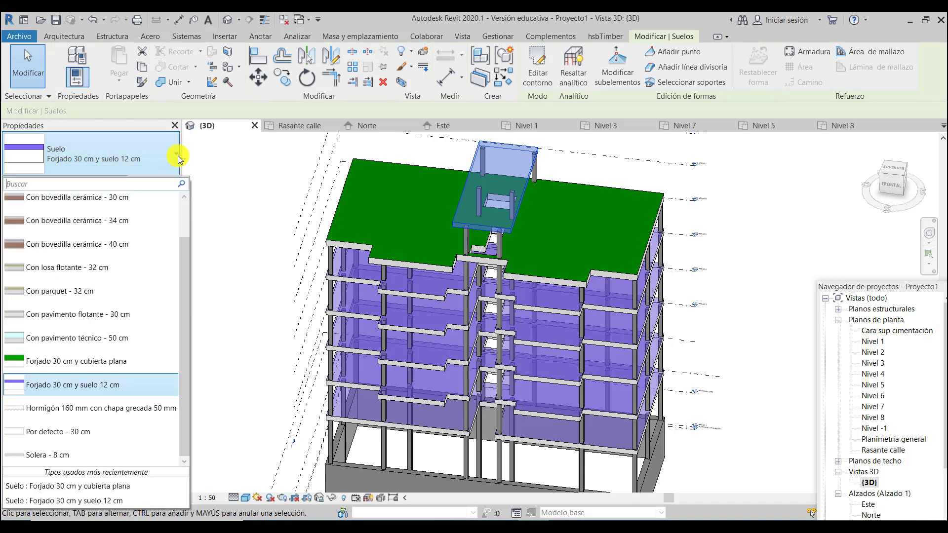
left_click(89, 364)
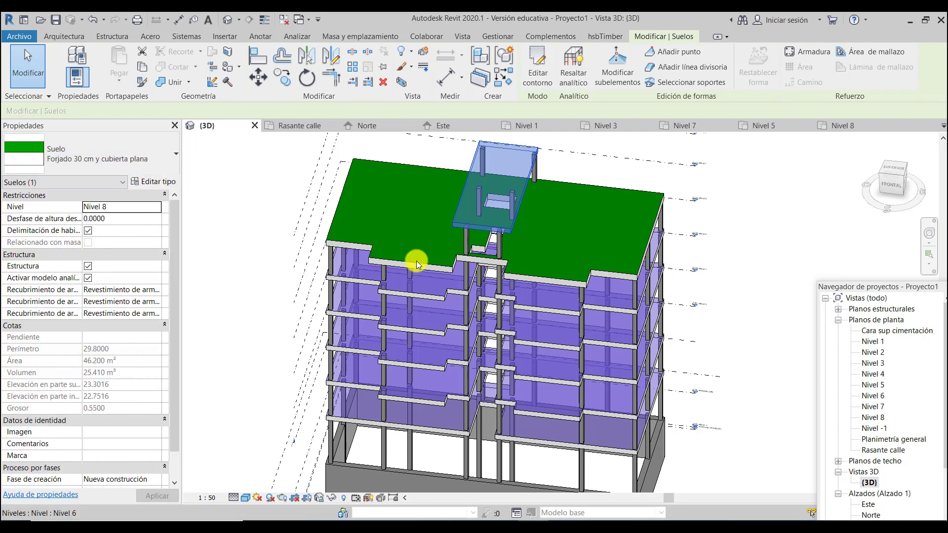
left_click(743, 265)
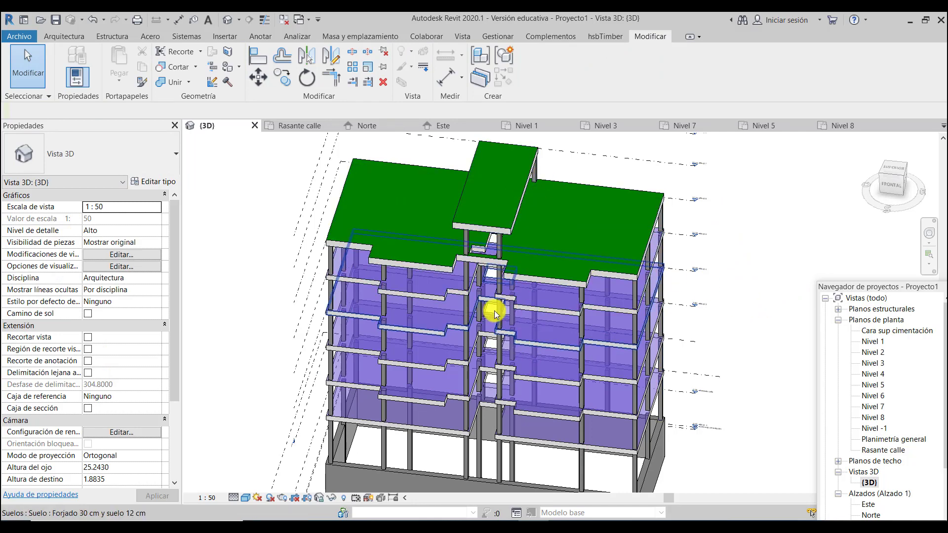
Step: Open the Nivel 1 floor plan and set its underlay base level to Nivel 1
scroll(494, 335, "down", 2)
scroll(502, 413, "up", 3)
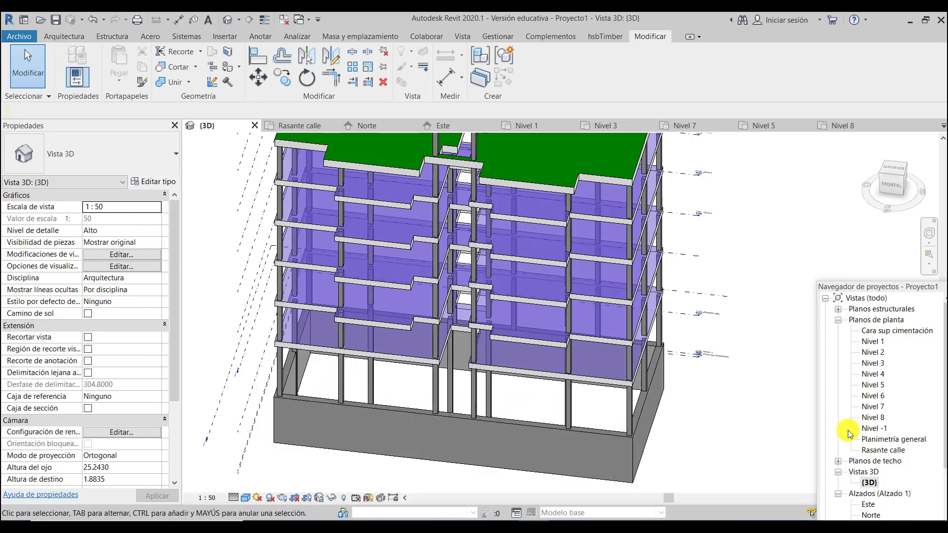
double_click(873, 343)
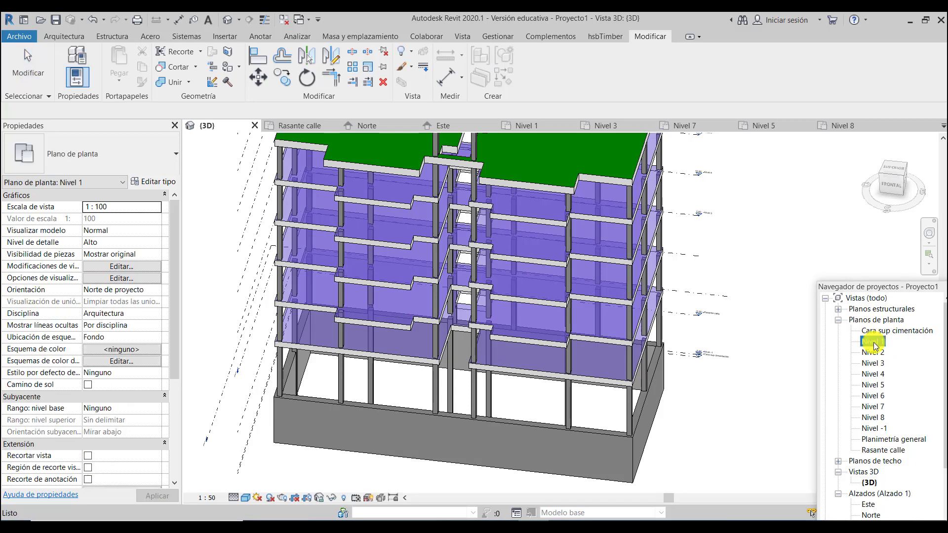
scroll(444, 204, "down", 6)
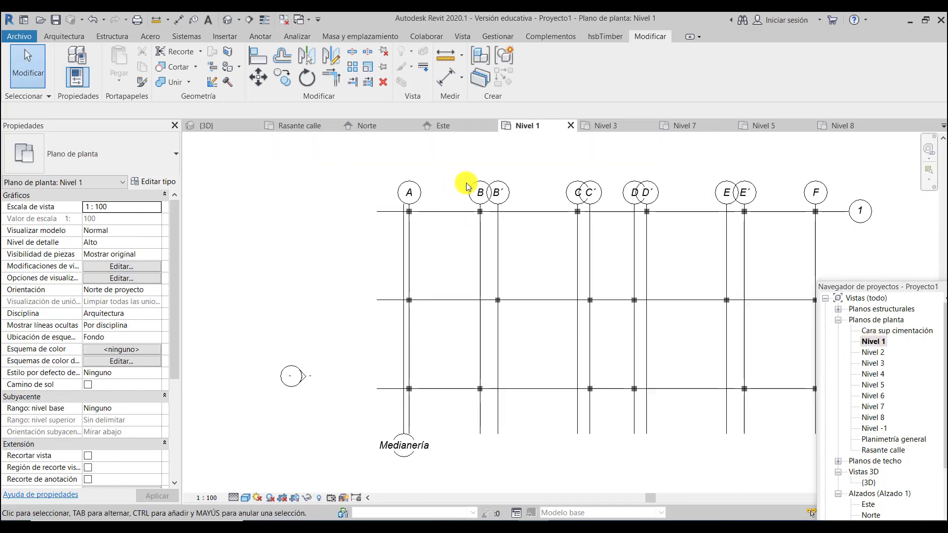
scroll(484, 210, "up", 2)
scroll(523, 213, "up", 1)
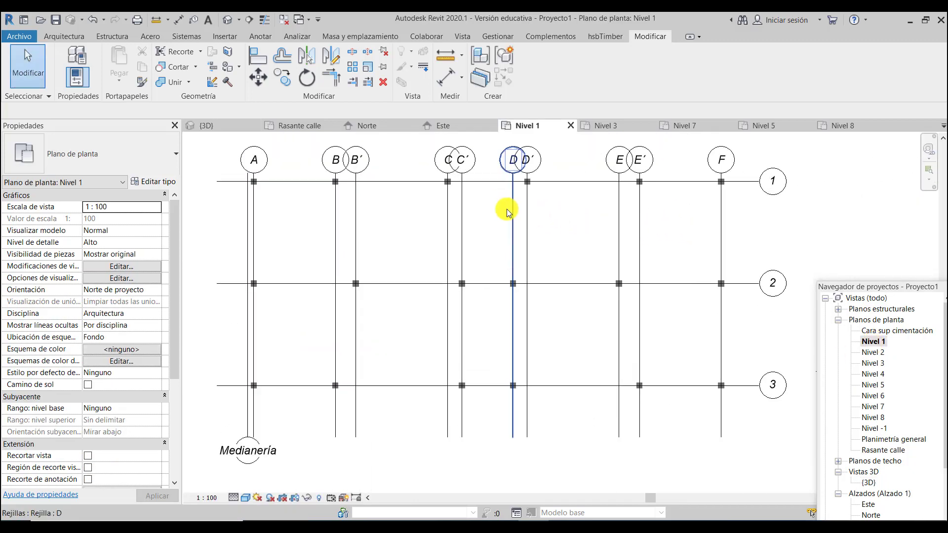
scroll(508, 210, "up", 1)
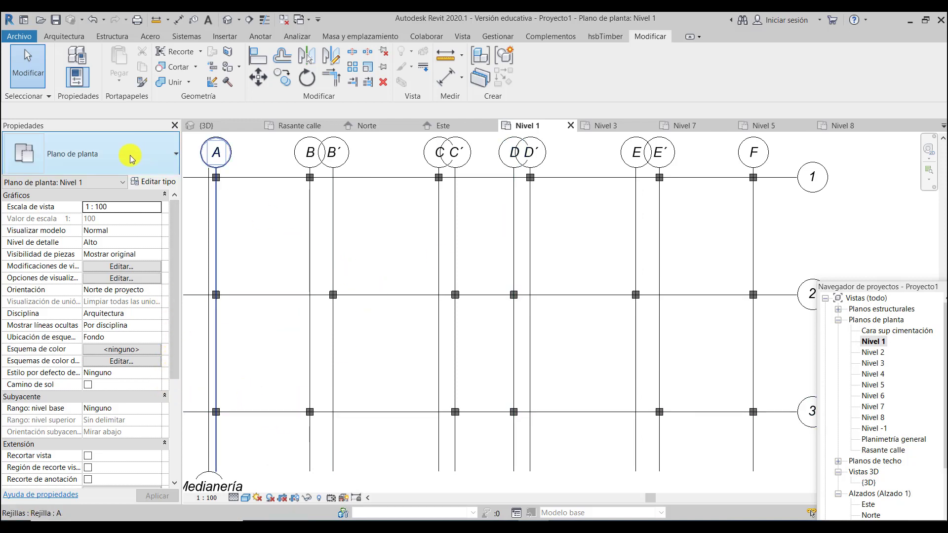
left_click_drag(178, 328, 181, 418)
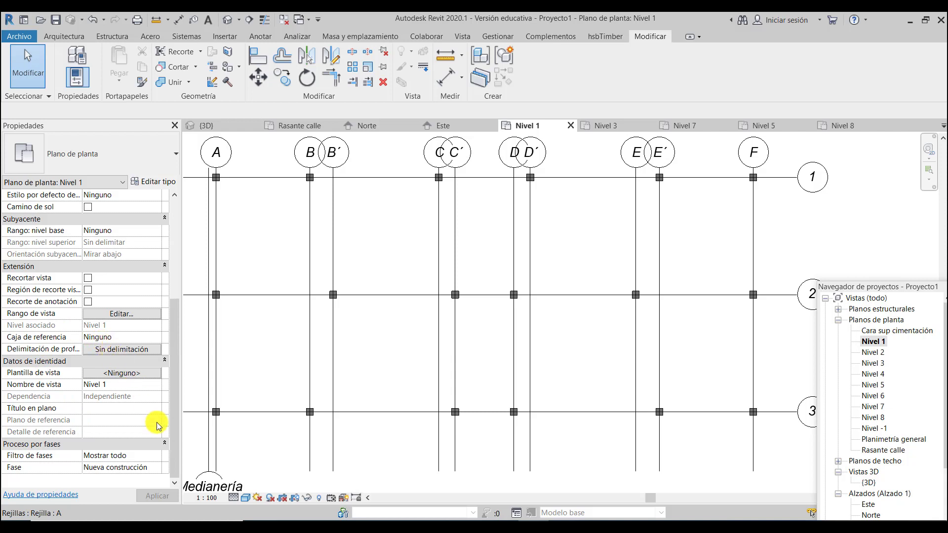
scroll(54, 405, "up", 4)
left_click(124, 371)
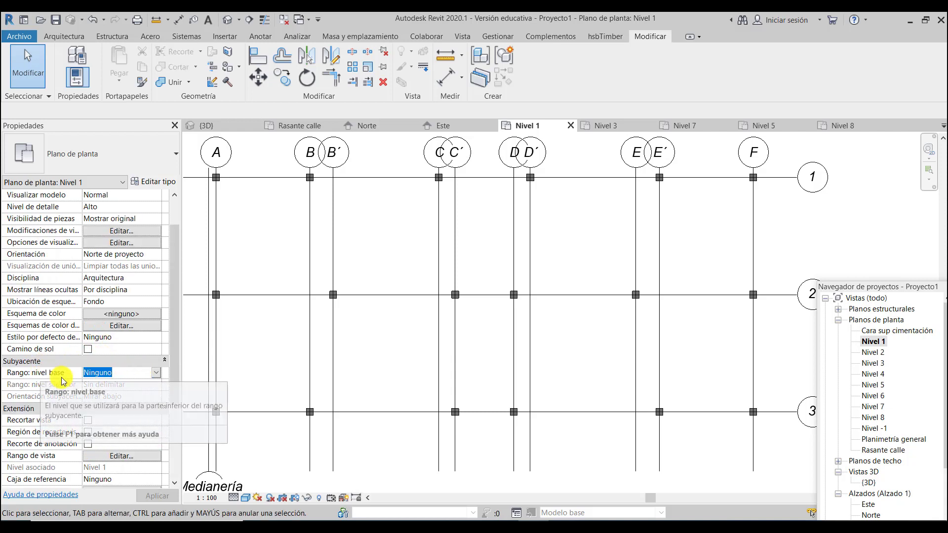
left_click(157, 374)
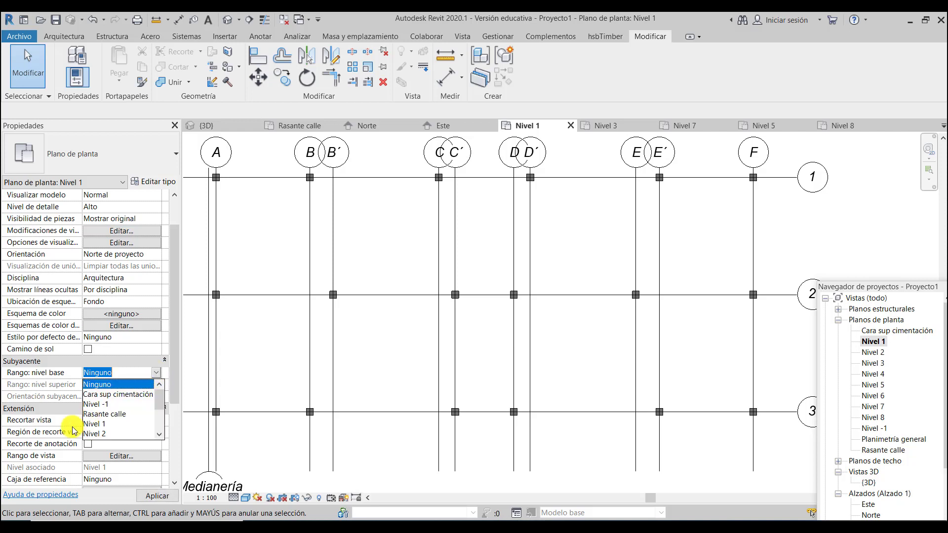
left_click(105, 425)
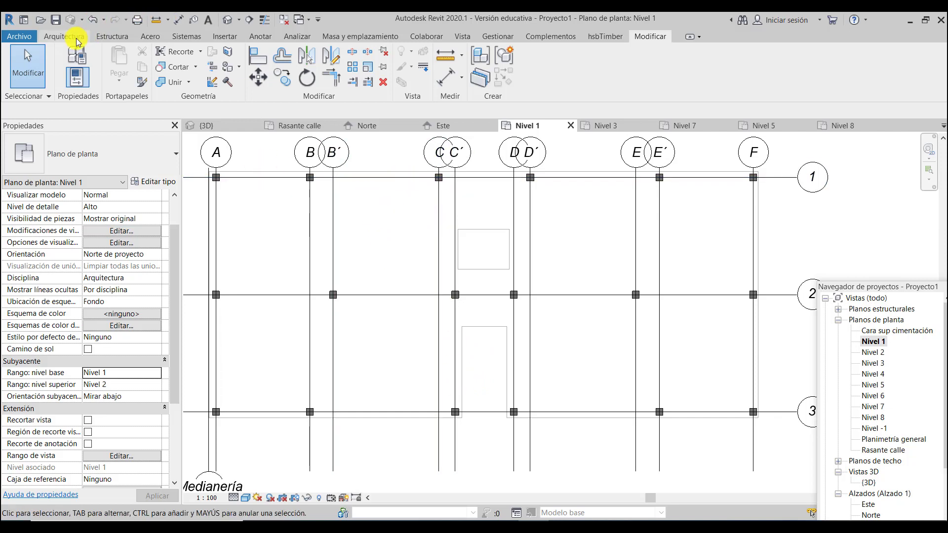
Step: Start a Nivel 1 floor of type Forjado 30 cm y suelo 12 cm and draw its upper boundary line from grid A to F
left_click(60, 35)
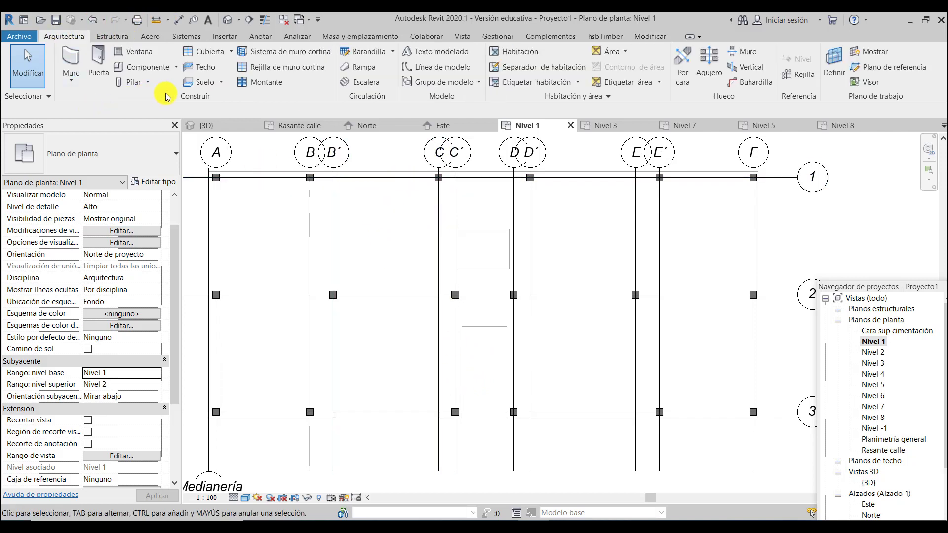
left_click(225, 86)
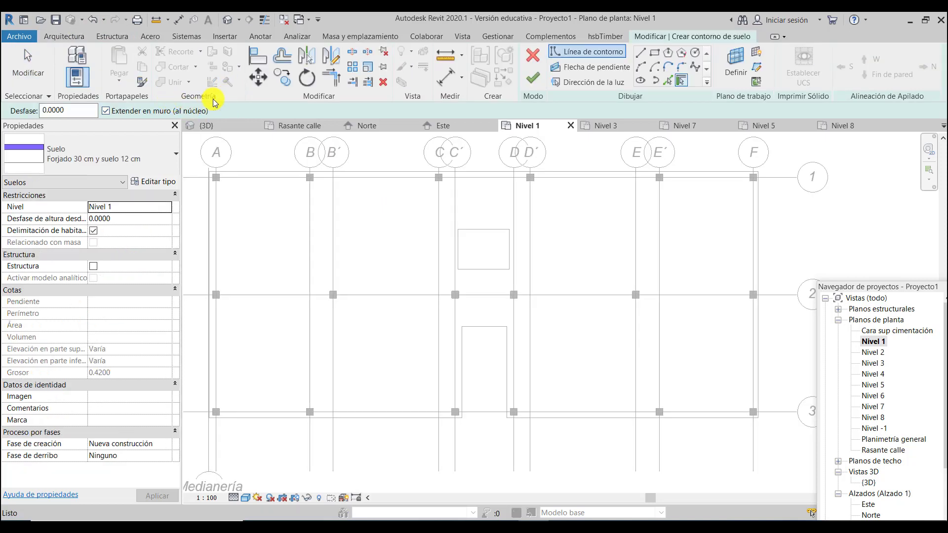
left_click(75, 37)
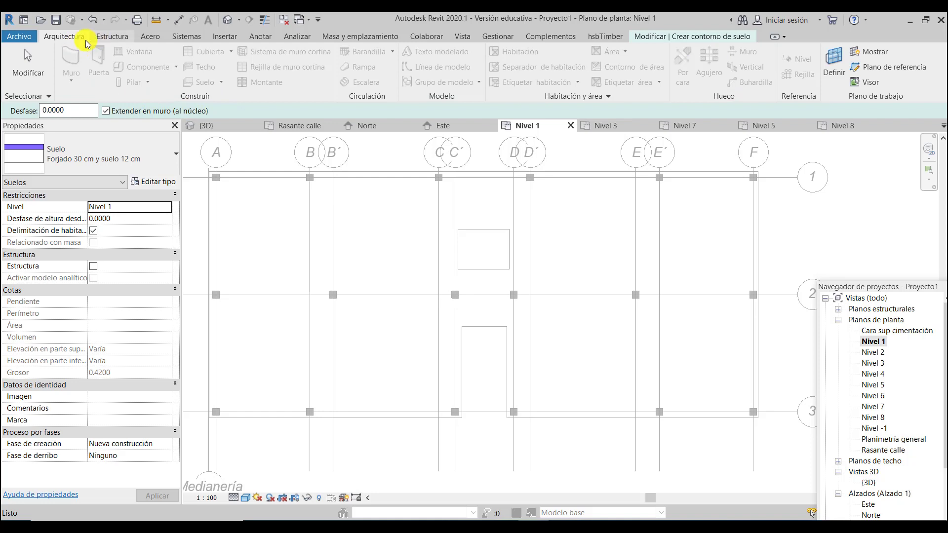
key("Escape")
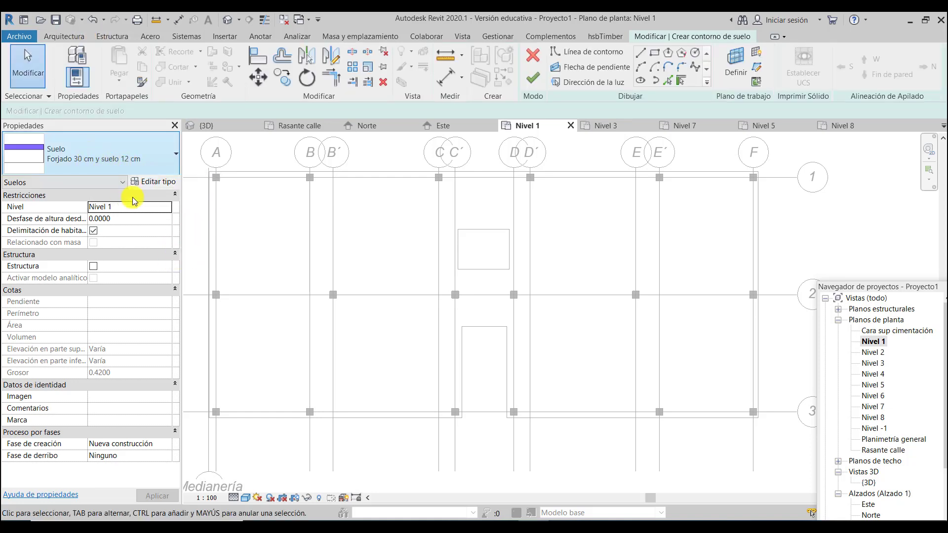
left_click(641, 56)
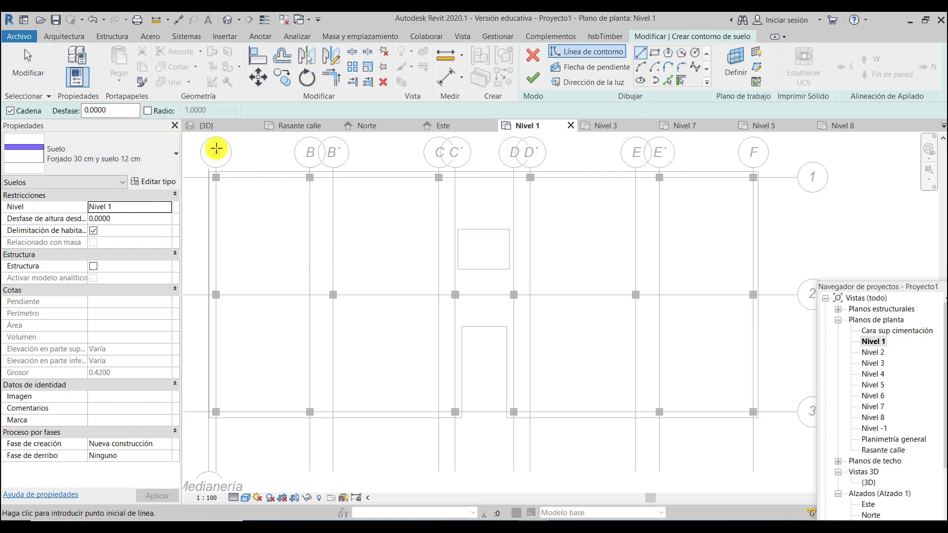
scroll(206, 177, "up", 2)
scroll(206, 177, "up", 3)
left_click(190, 192)
scroll(201, 205, "down", 4)
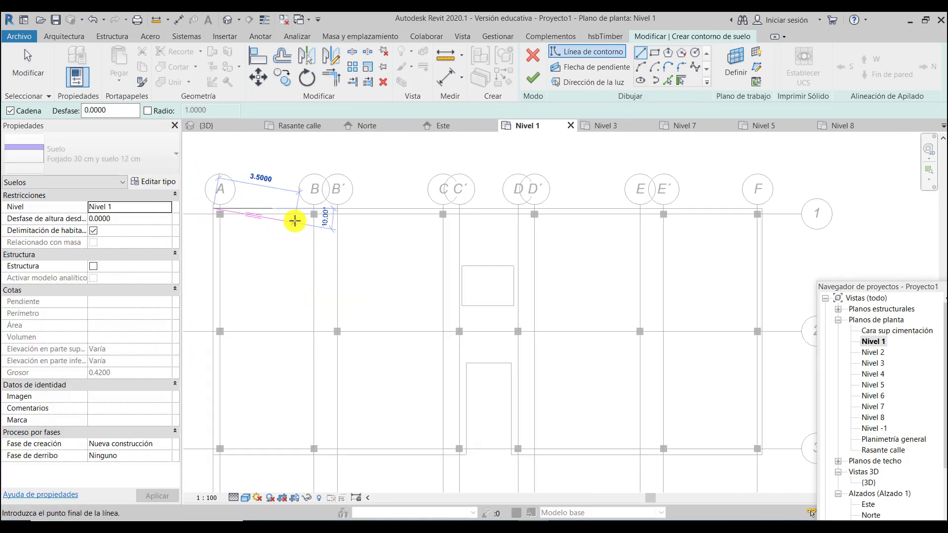
scroll(295, 221, "down", 1)
scroll(656, 215, "up", 4)
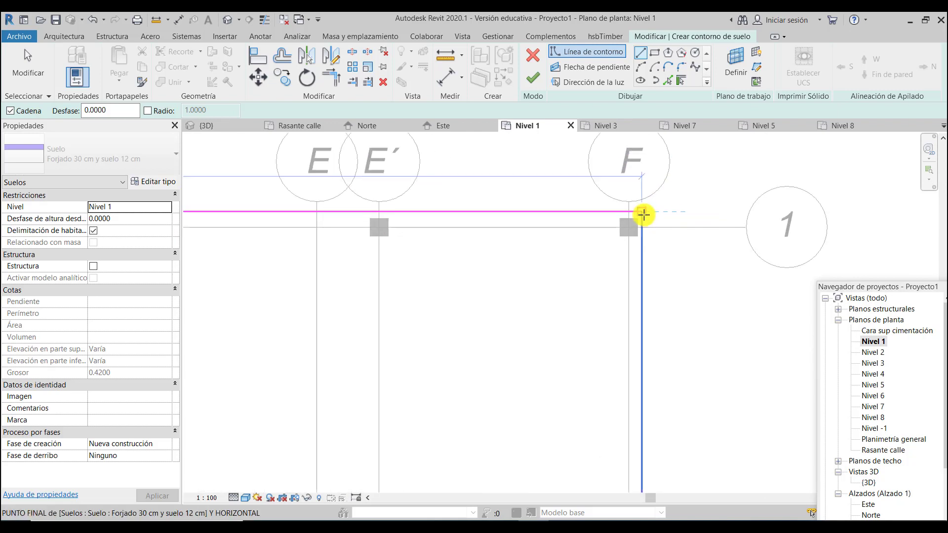
left_click(643, 213)
Step: Draw the boundary line beside grid F down to the slab's lower corner just past grid 3
scroll(642, 198, "down", 3)
scroll(646, 391, "up", 3)
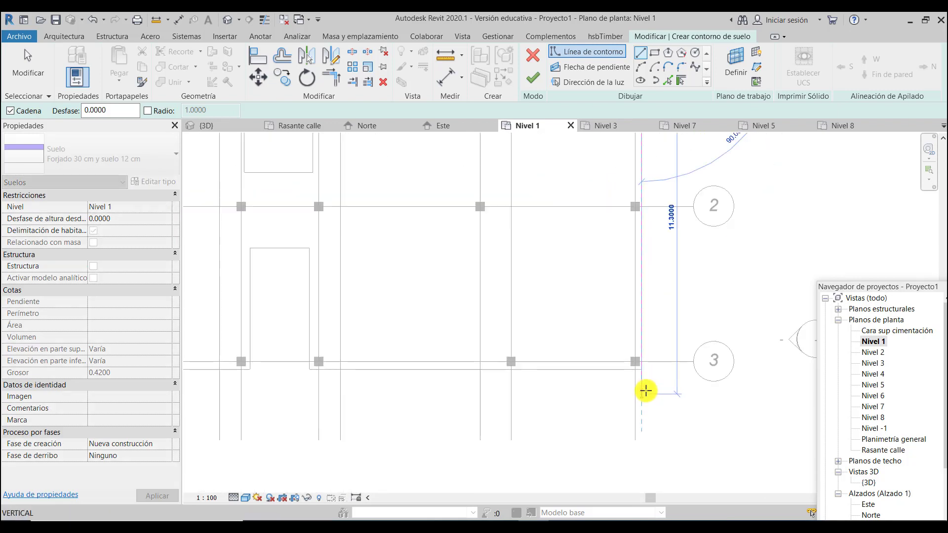
scroll(646, 391, "up", 2)
left_click(638, 354)
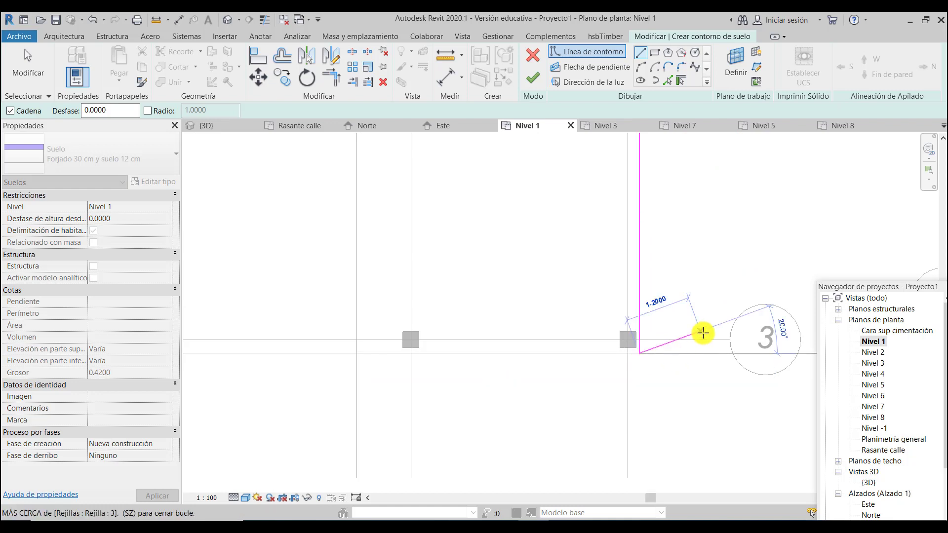
Step: Close the outer rectangle with a straight lower line past grid 3, ignoring the recess, and a line up beside grid A
scroll(700, 332, "down", 3)
scroll(519, 371, "up", 5)
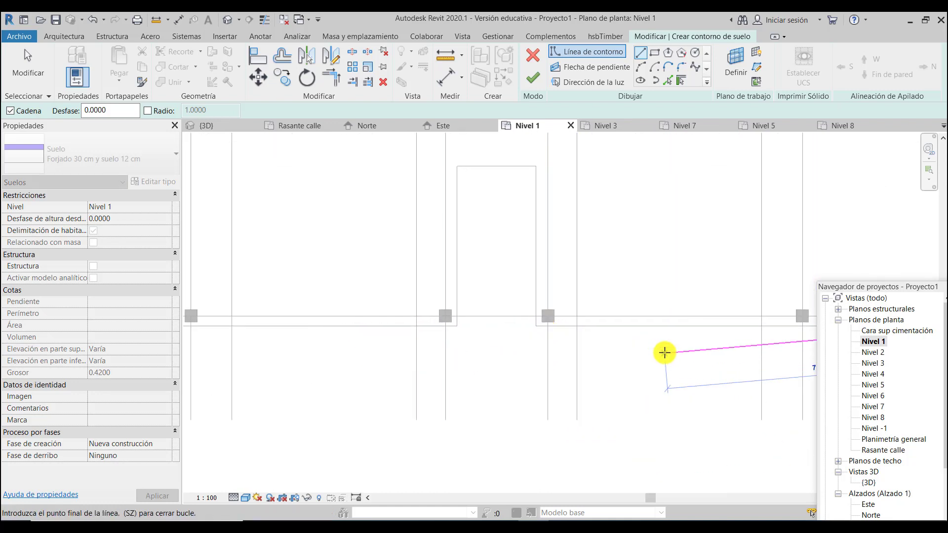
scroll(665, 352, "down", 3)
scroll(301, 341, "up", 4)
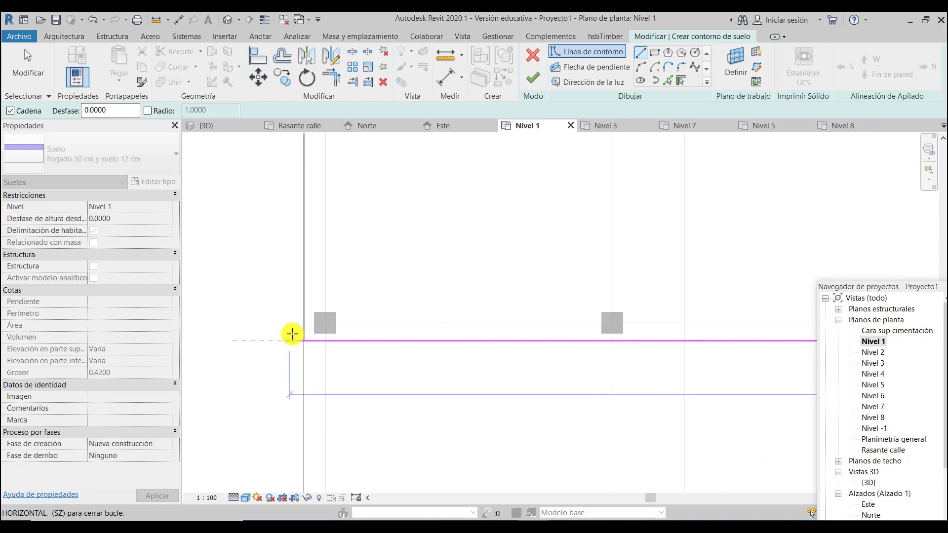
left_click(307, 341)
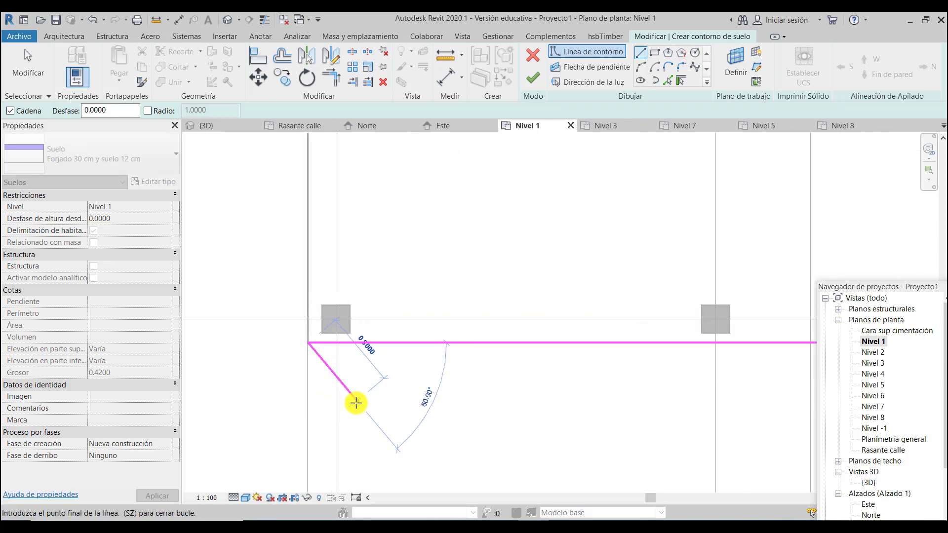
scroll(358, 400, "down", 3)
scroll(345, 144, "up", 5)
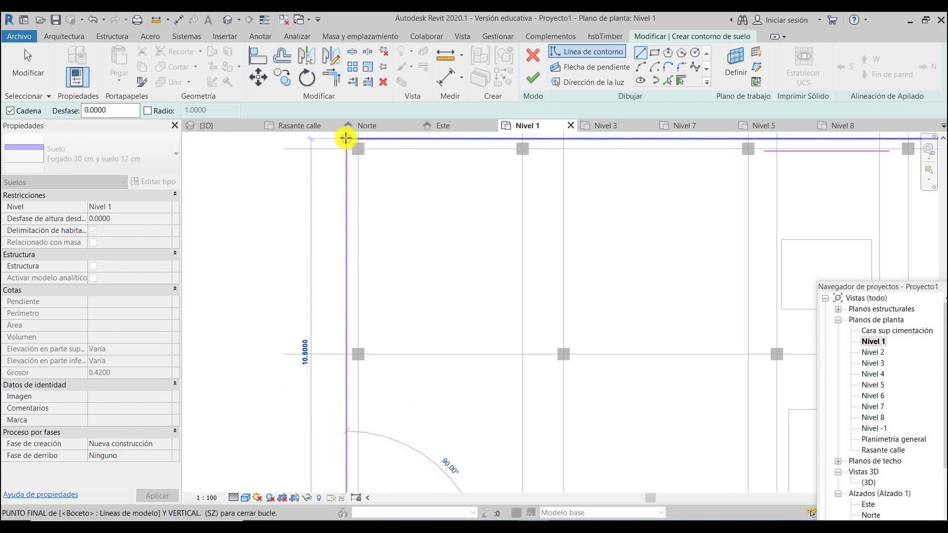
left_click(346, 141)
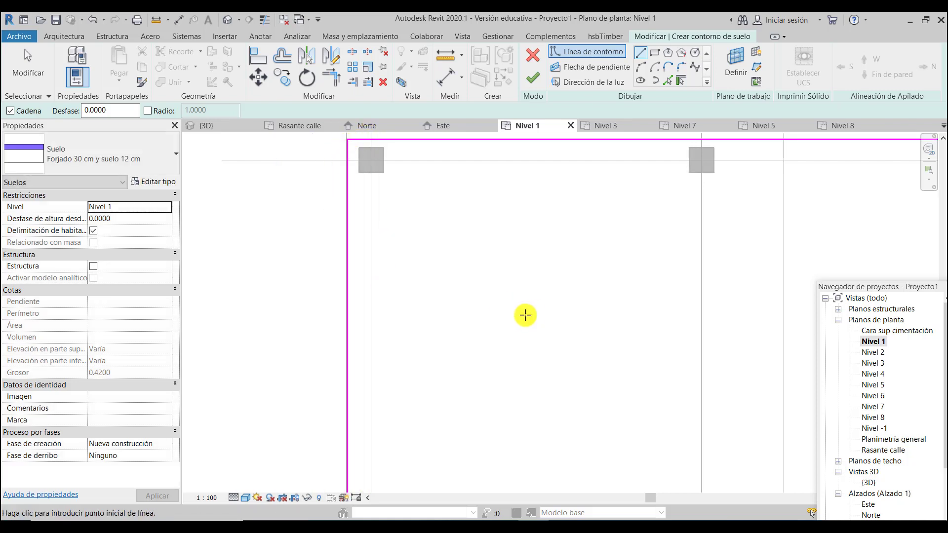
Step: Draw a closed rectangular opening about 2.20 by 2.50 m between grids C´ and D, extending above the underlay opening
scroll(266, 249, "down", 3)
scroll(606, 306, "up", 4)
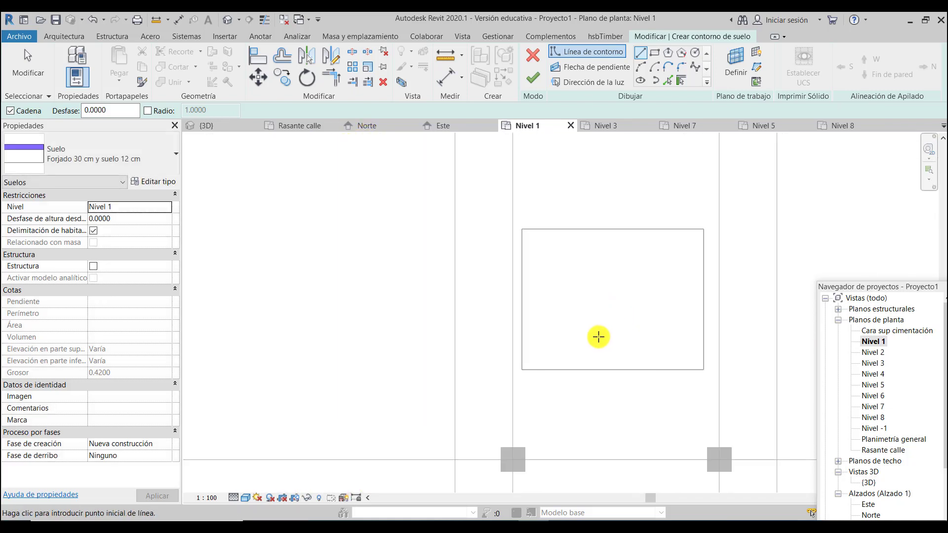
left_click(523, 370)
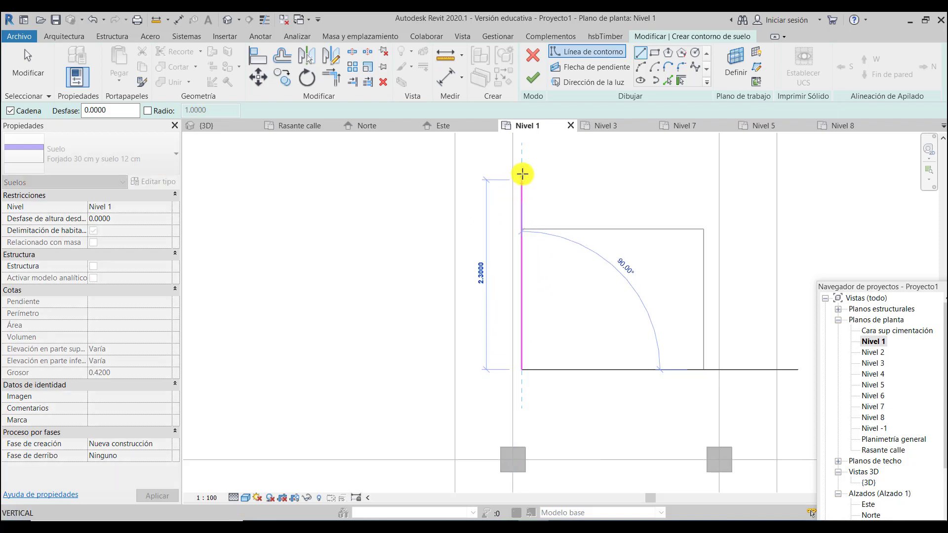
scroll(543, 323, "down", 2)
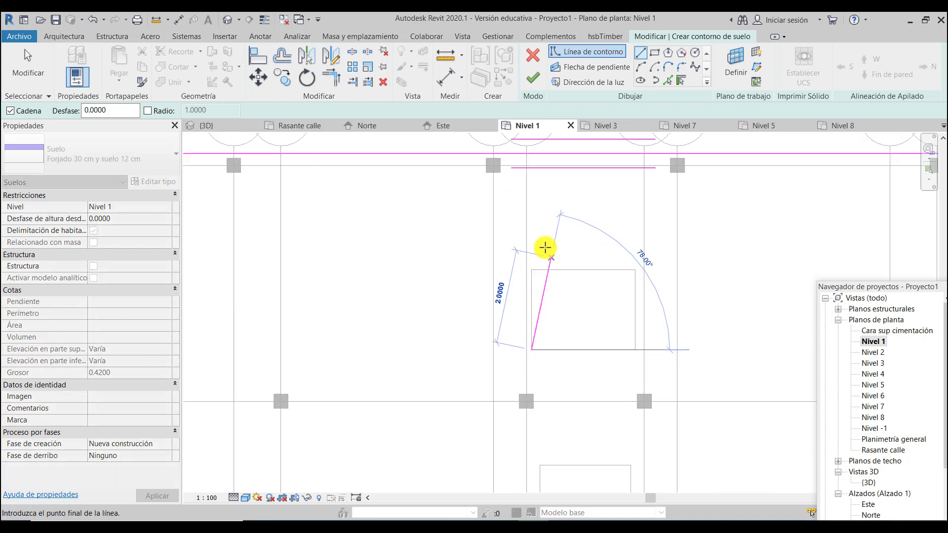
left_click(529, 230)
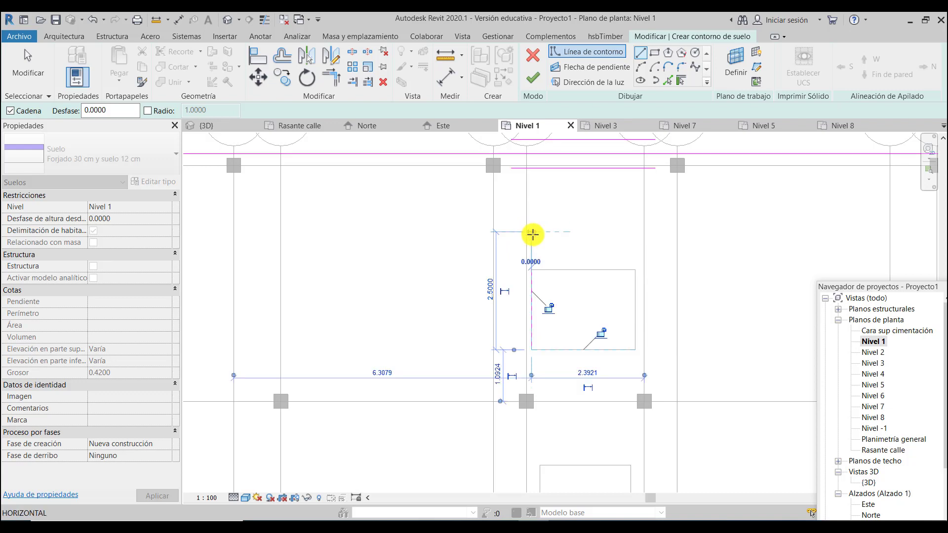
left_click(636, 233)
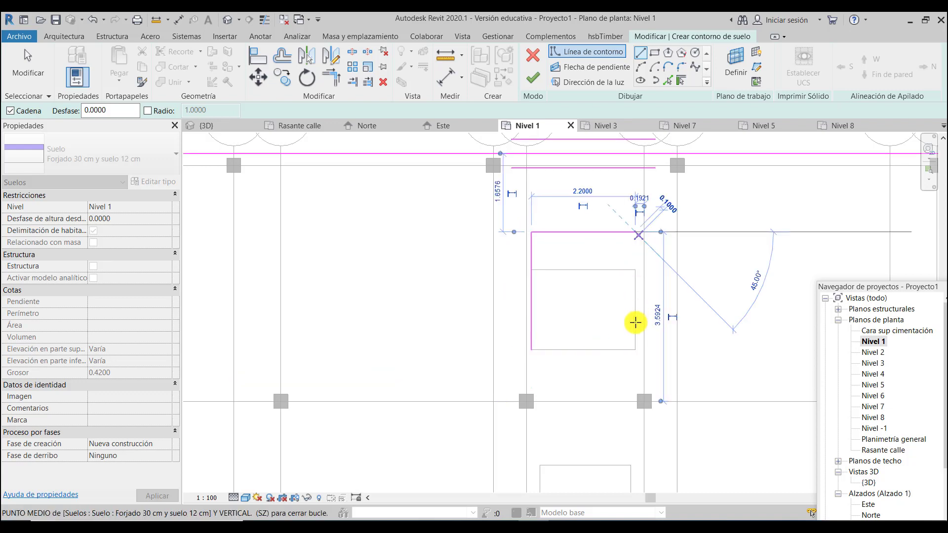
left_click(635, 349)
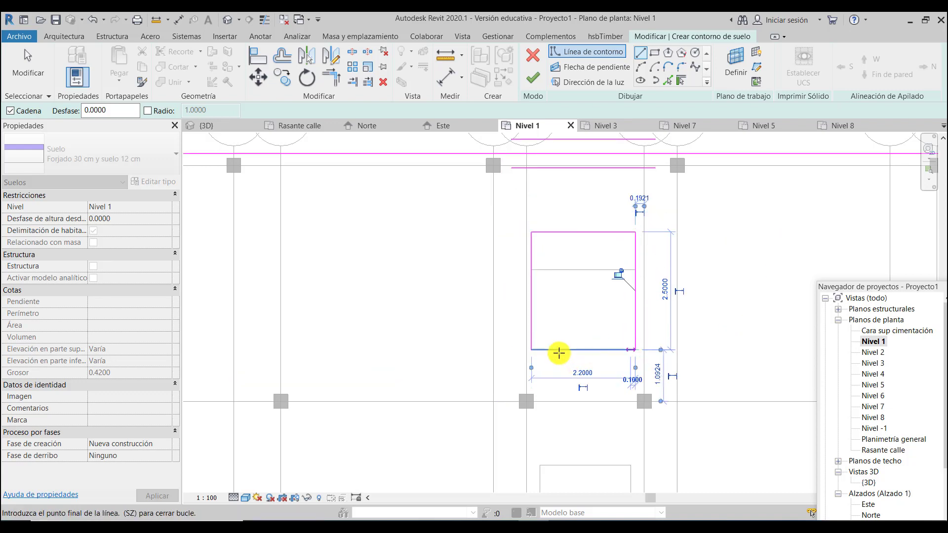
left_click(528, 351)
Step: Draw the lower edge of a second opening, about 2.06 m long, level with the upper faces of the grid 3 columns
scroll(470, 209, "down", 4)
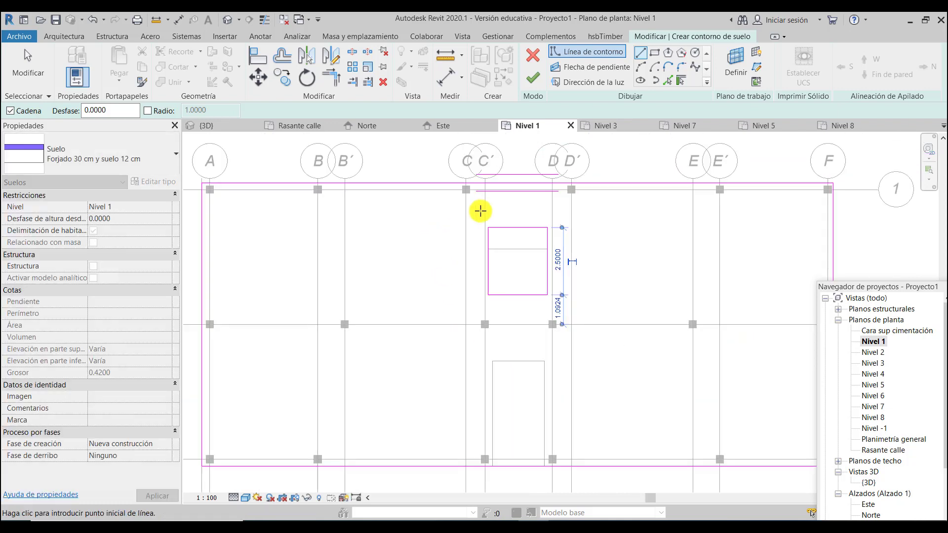
scroll(481, 465, "up", 3)
scroll(481, 465, "up", 3)
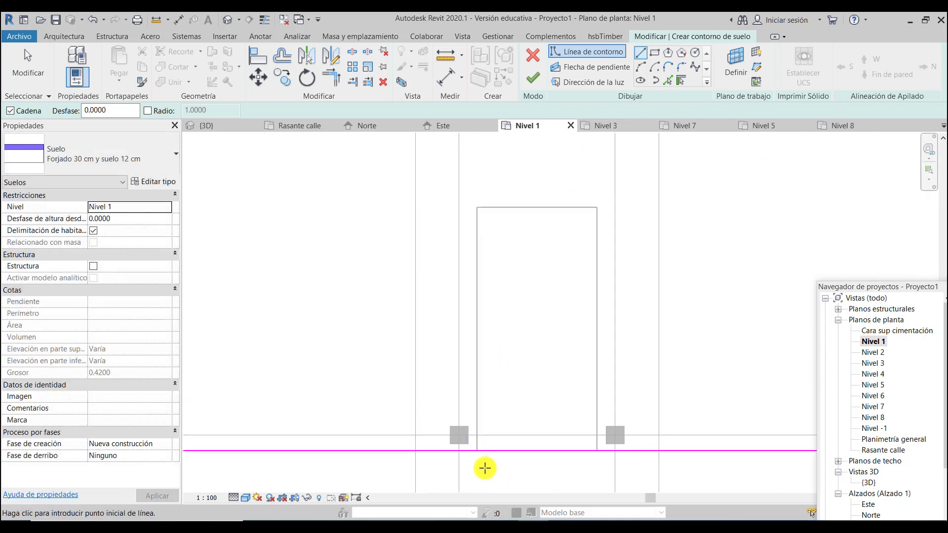
scroll(410, 396, "down", 2)
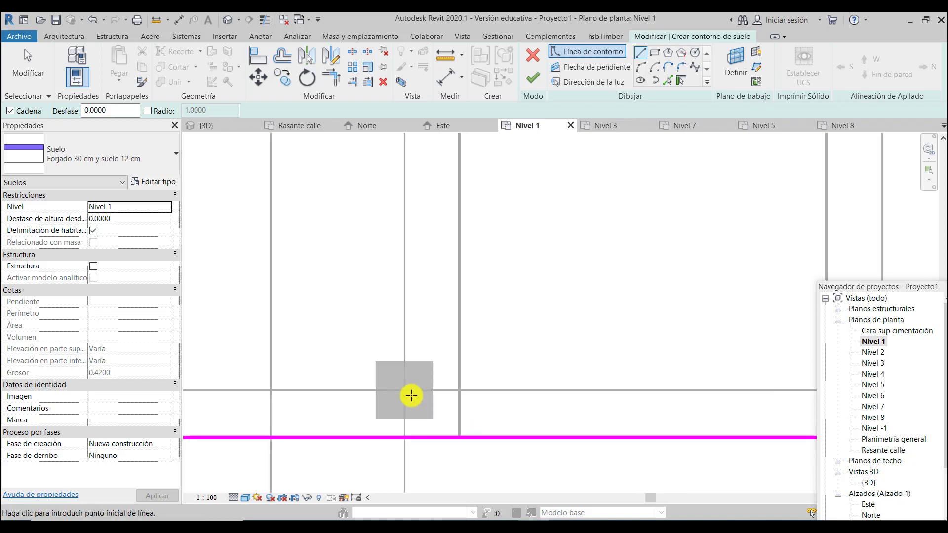
left_click(749, 370)
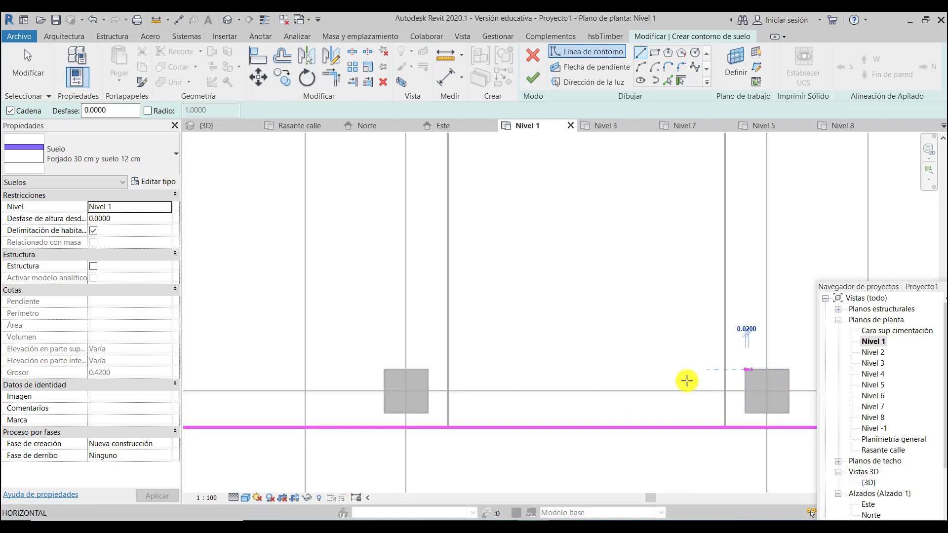
left_click(452, 369)
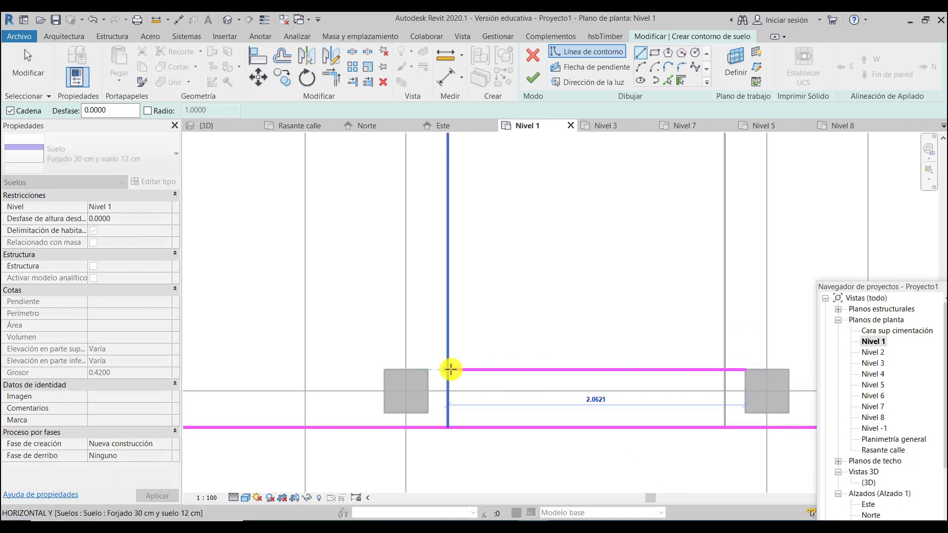
Step: Complete the second opening with side lines about 3.82 m high and an upper edge about 1.92 m wide, above the underlay recess
scroll(470, 464, "down", 2)
scroll(483, 430, "down", 2)
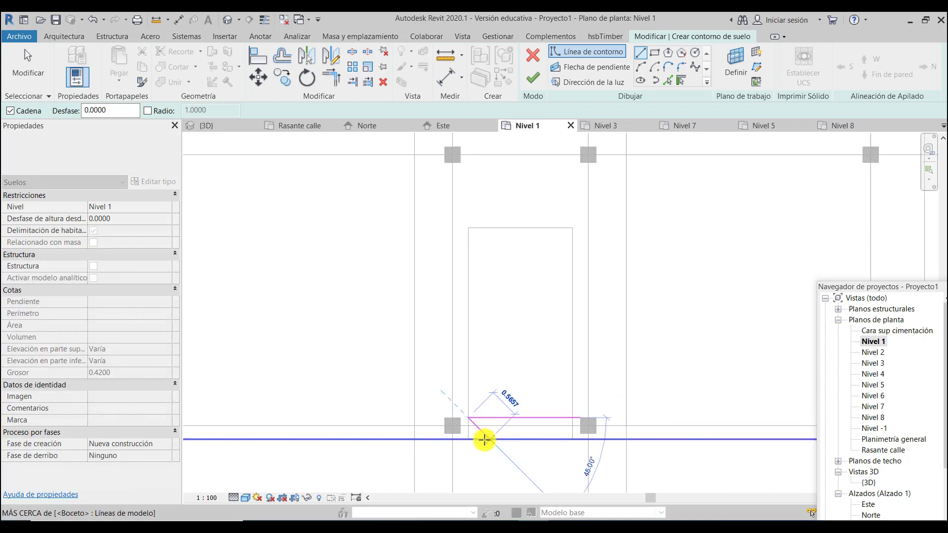
scroll(480, 220, "up", 3)
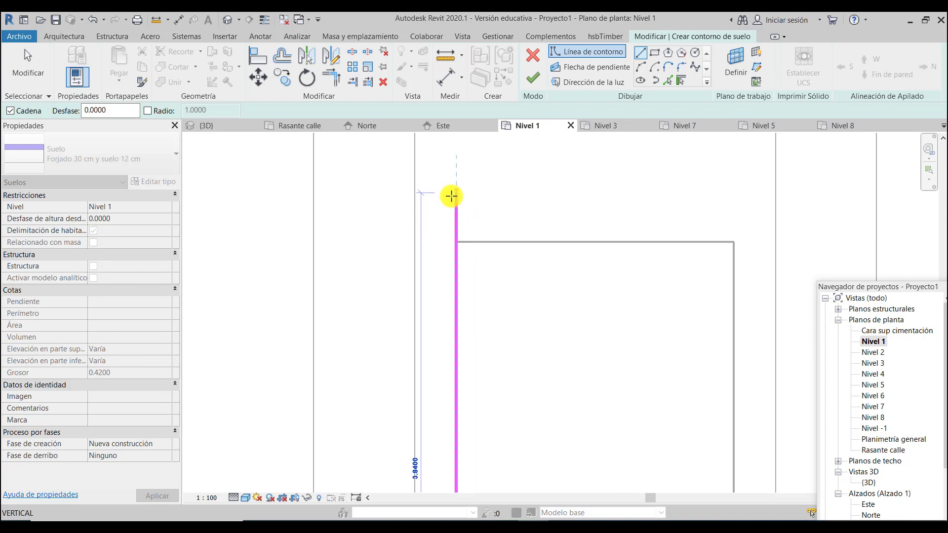
left_click(454, 196)
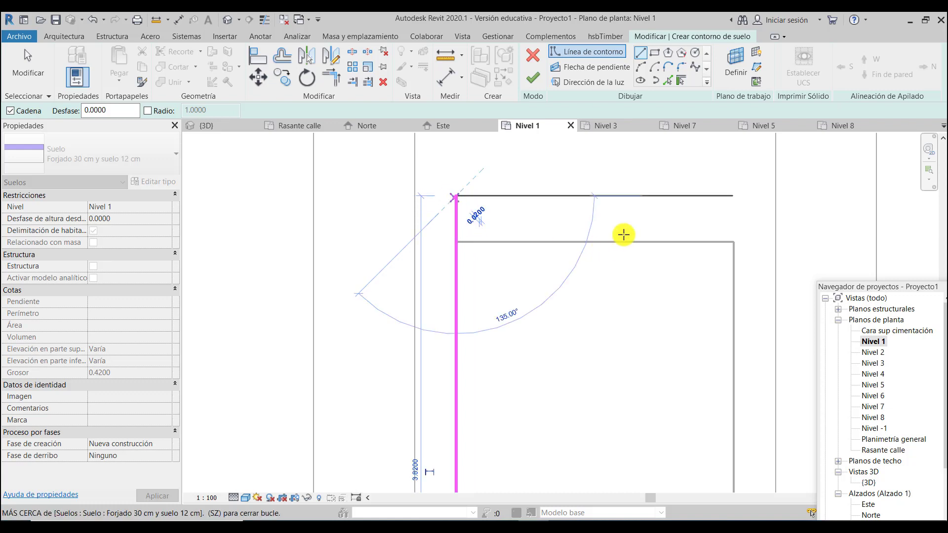
left_click(733, 196)
scroll(659, 182, "down", 3)
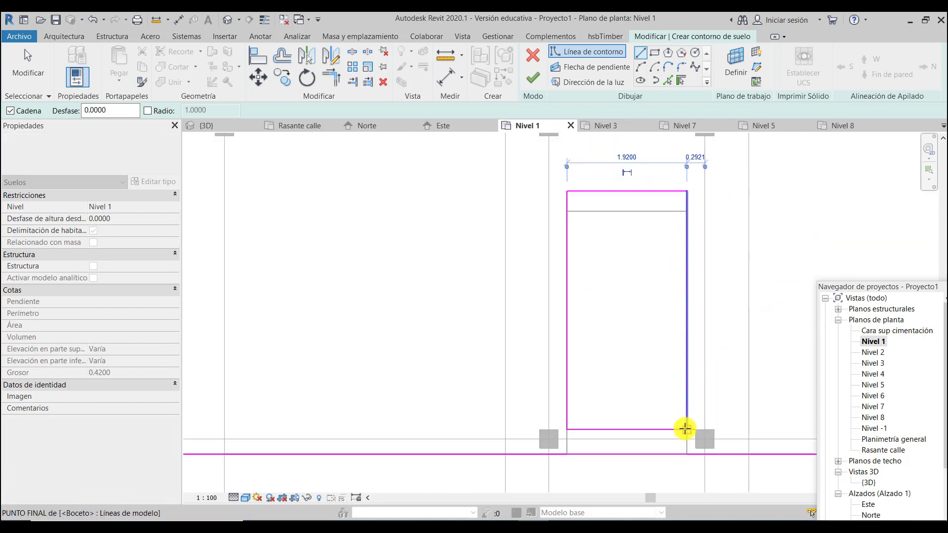
left_click(685, 429)
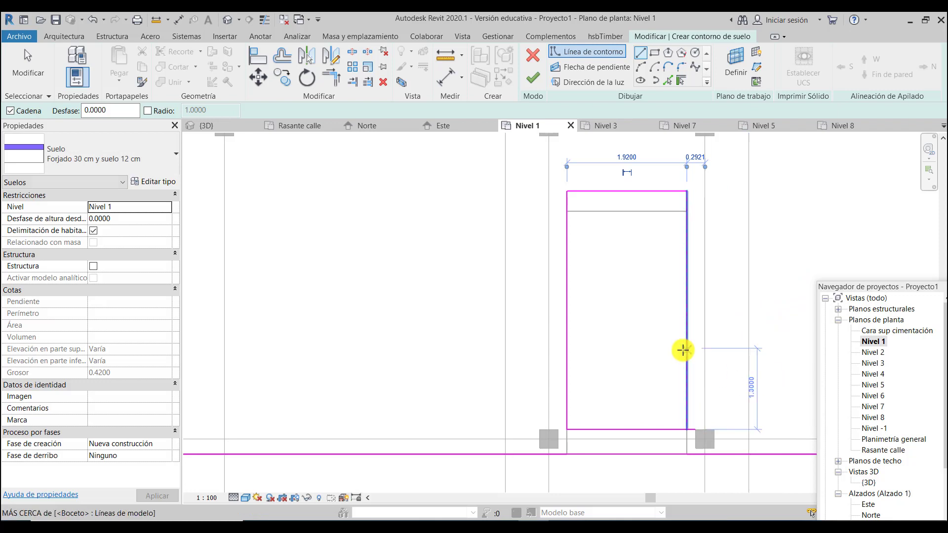
Step: Measure the distance between the second opening's upper edge and the underlay recess line below it
scroll(664, 183, "up", 3)
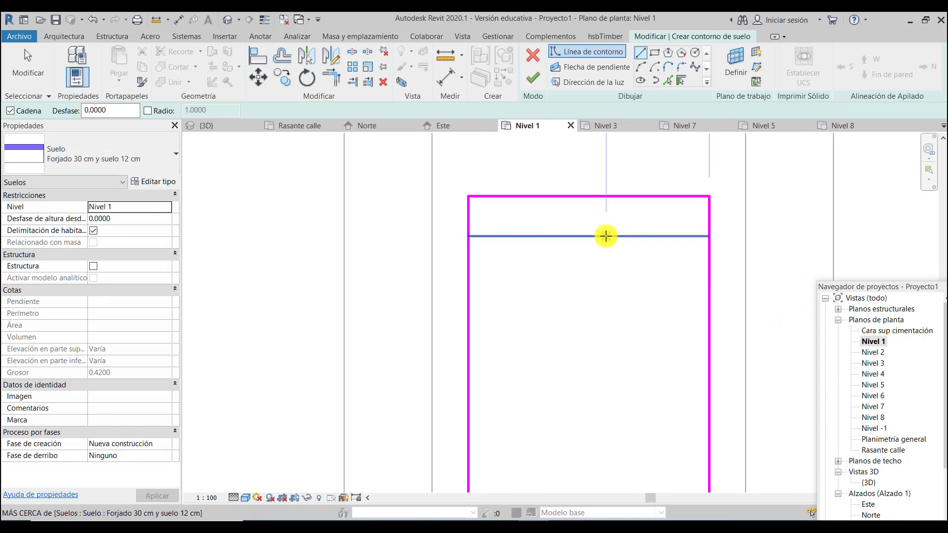
left_click(155, 22)
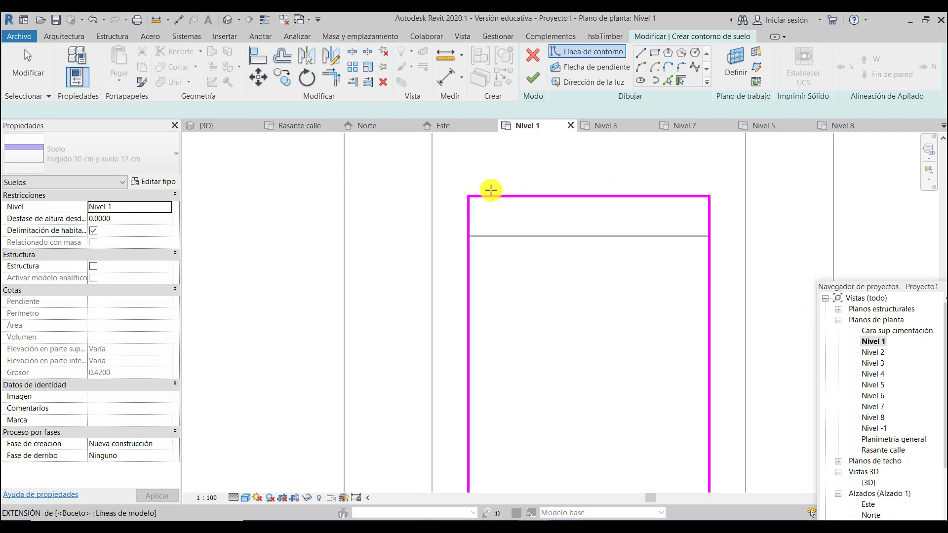
left_click(543, 197)
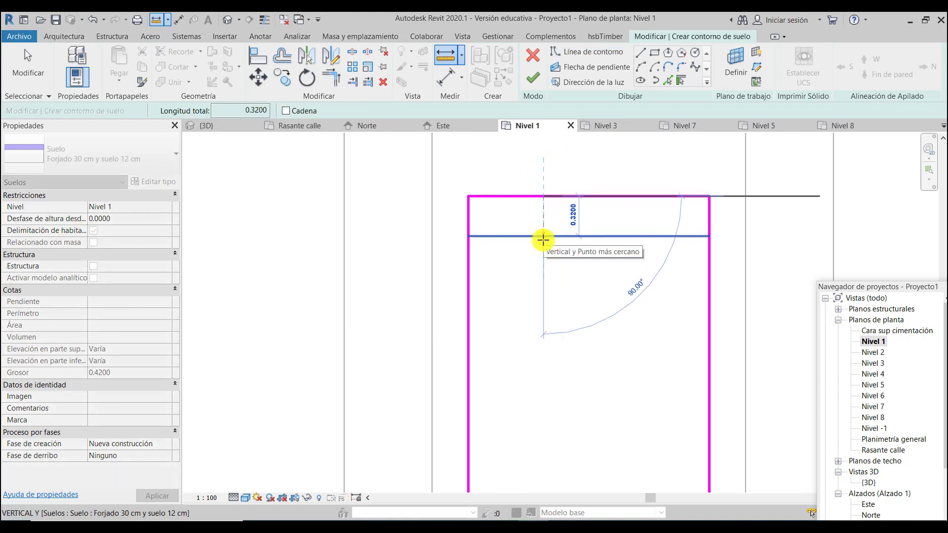
key("Escape")
key("Escape")
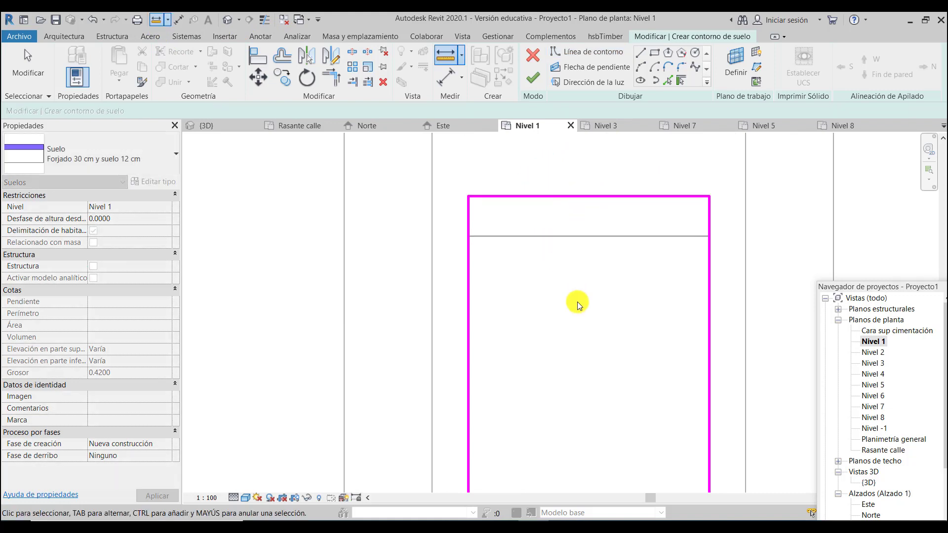
scroll(440, 201, "down", 4)
scroll(523, 390, "up", 3)
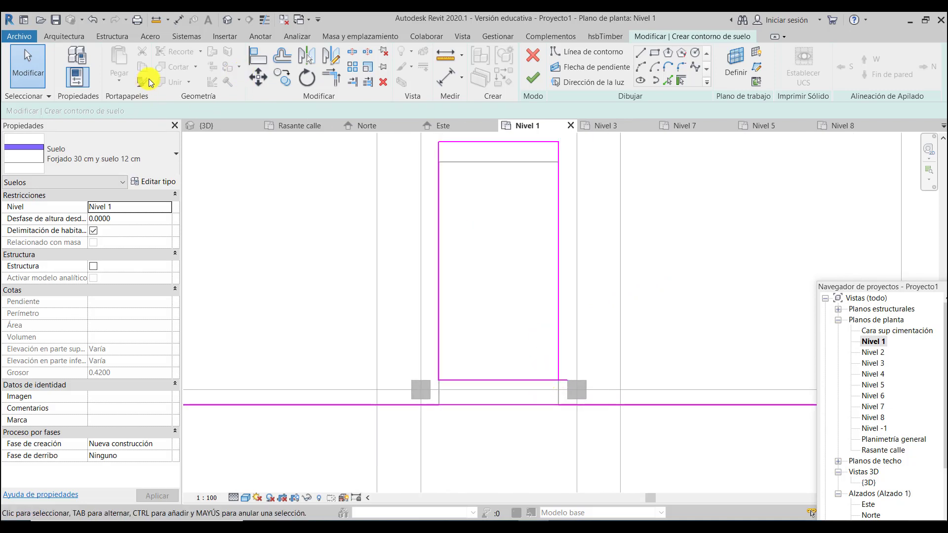
Step: Trim the second opening's lower edge to its right side line so the two form a clean corner
left_click(334, 78)
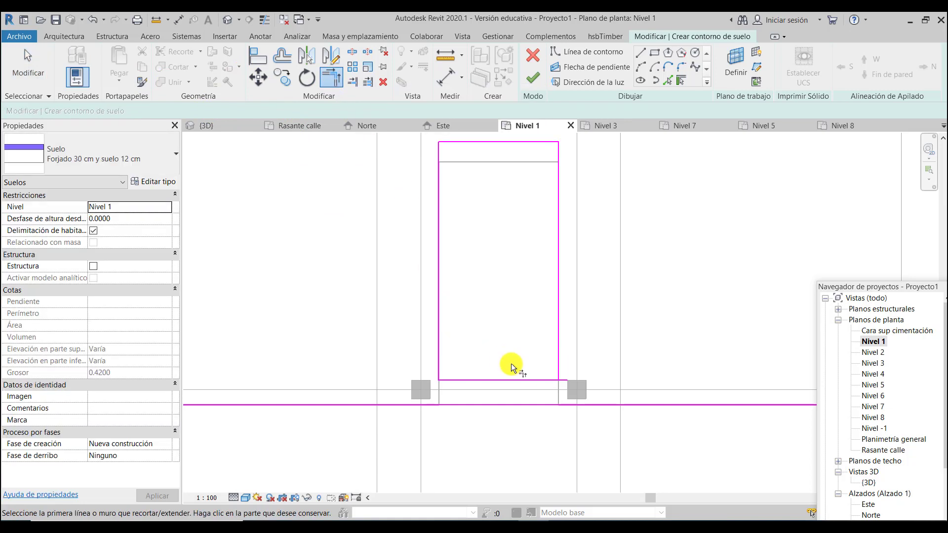
left_click(520, 380)
left_click(558, 359)
Step: Finish the Nivel 1 floor sketch and decline attaching the walls to the underside of the floor
scroll(458, 350, "down", 5)
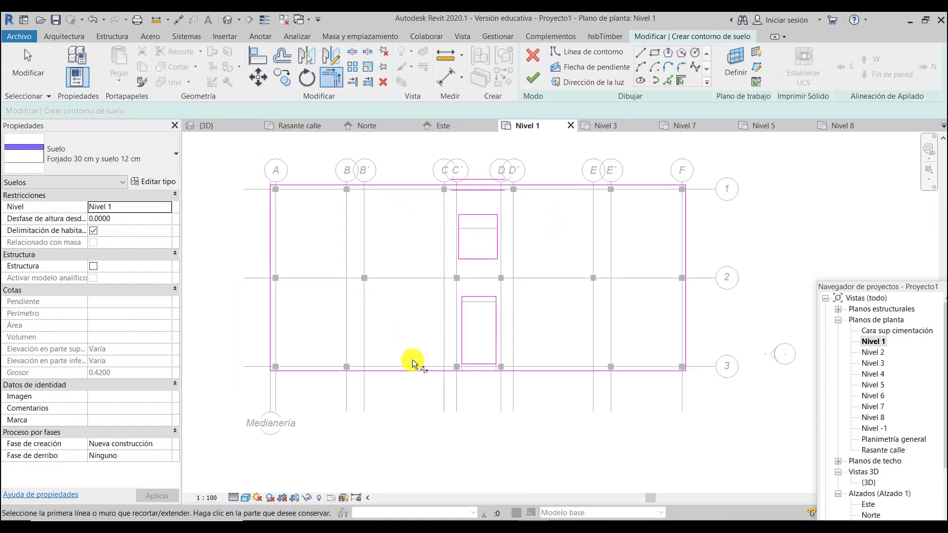
scroll(291, 183, "up", 2)
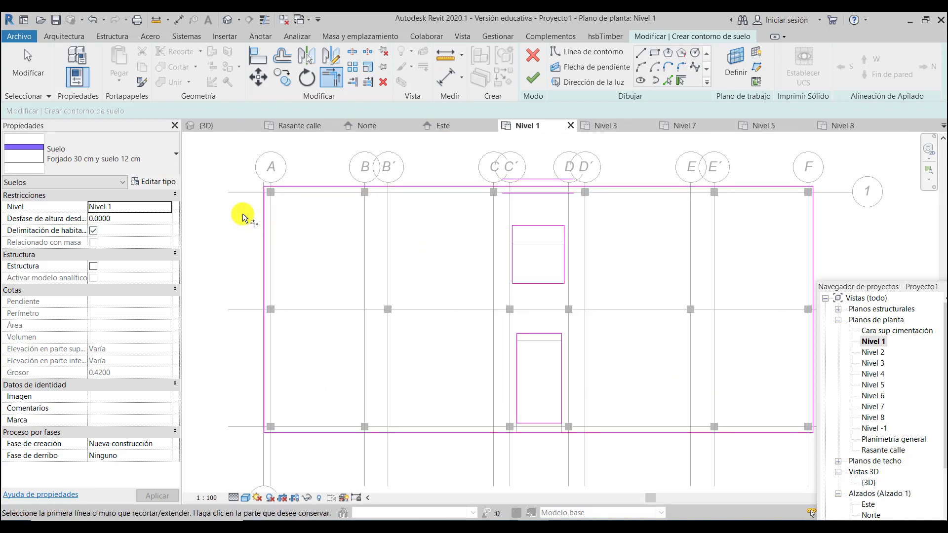
scroll(242, 217, "down", 1)
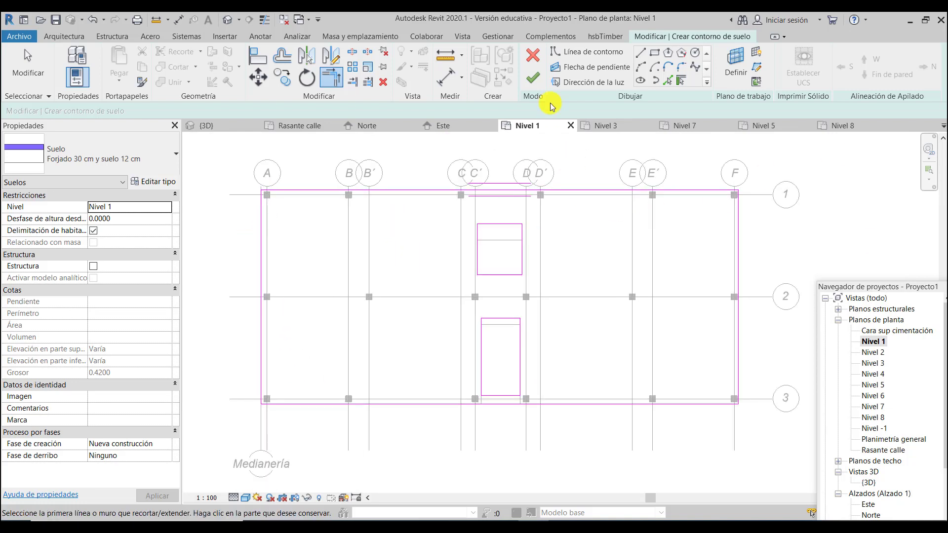
left_click(533, 79)
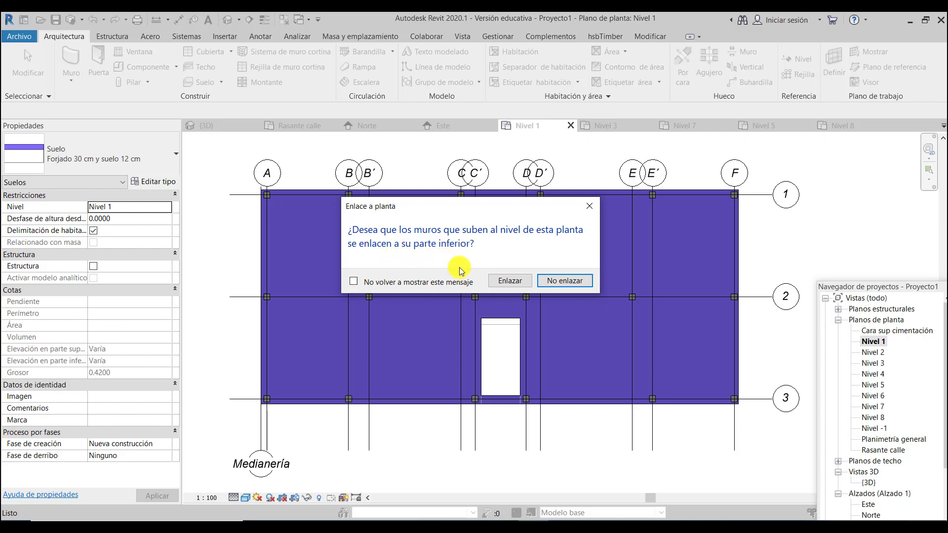
left_click(549, 283)
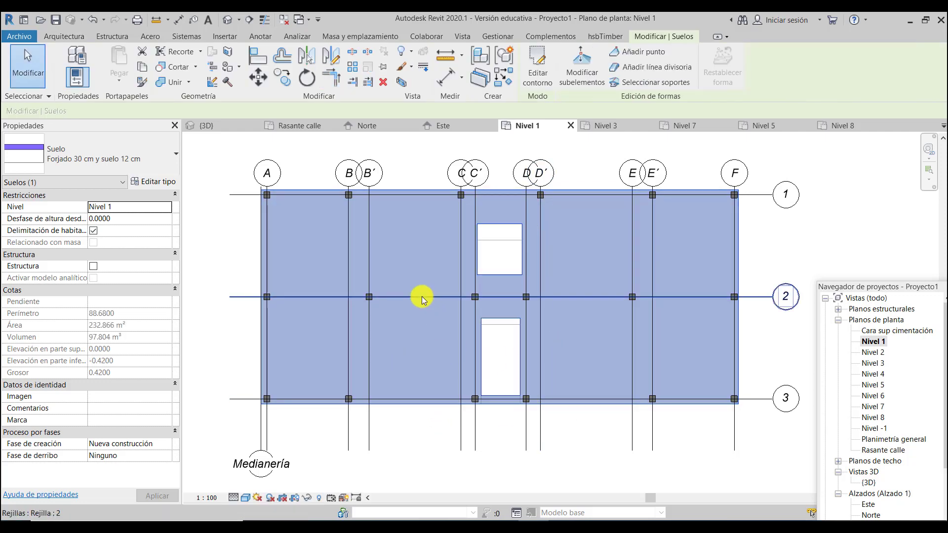
Step: Examine the new Nivel 1 floor and its openings within the whole building in the 3D view
double_click(869, 482)
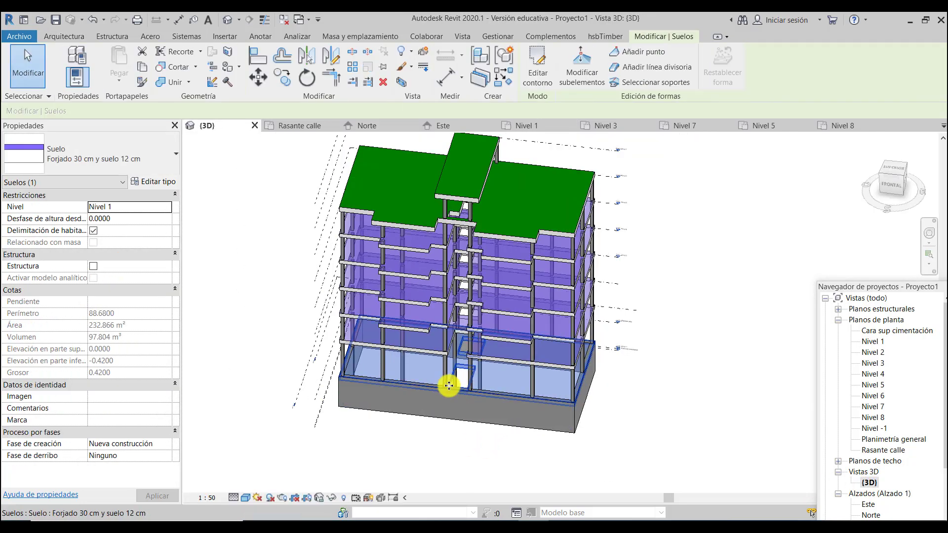
left_click(377, 434)
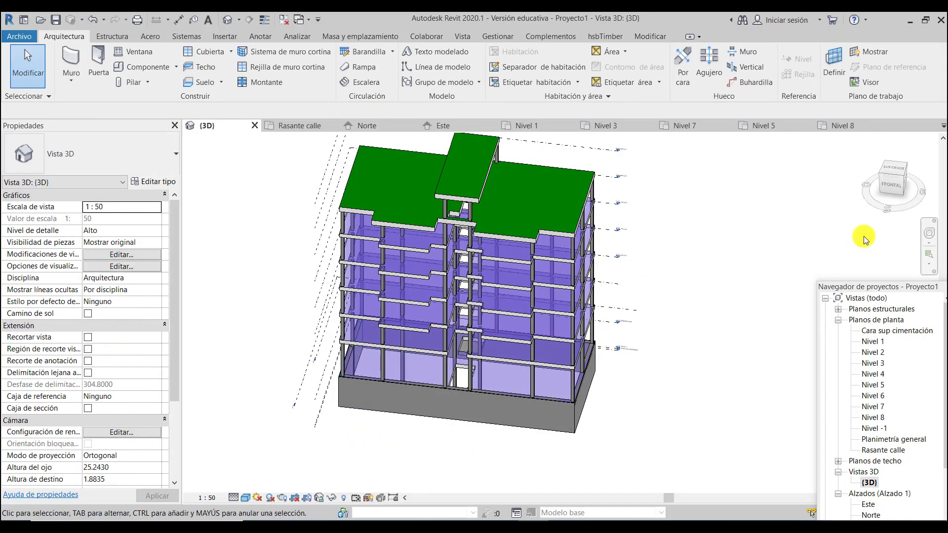
left_click_drag(882, 206, 186, 194)
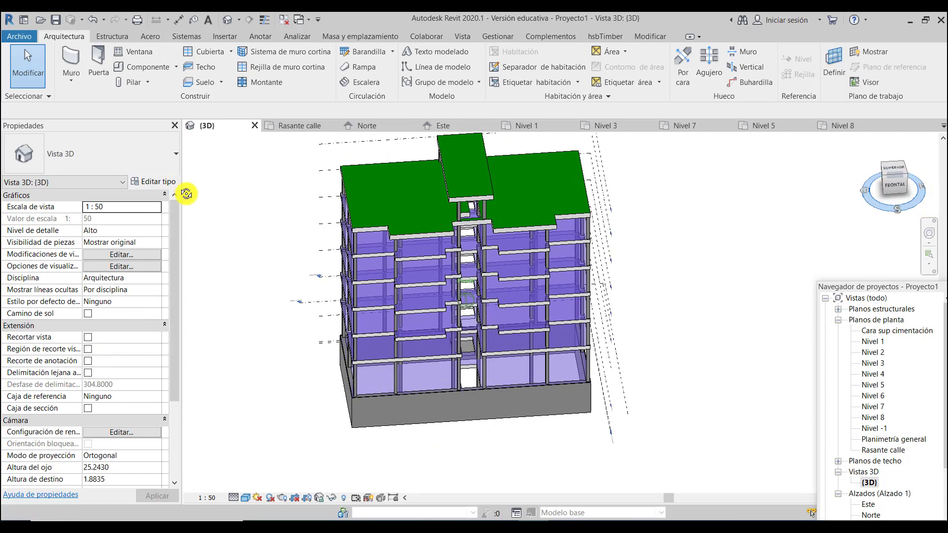
left_click_drag(864, 200, 904, 209)
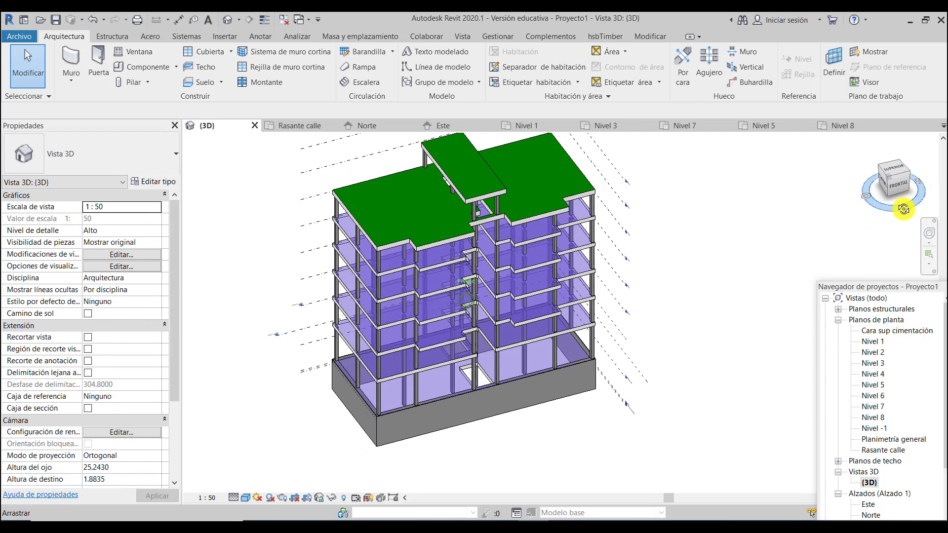
scroll(344, 391, "up", 3)
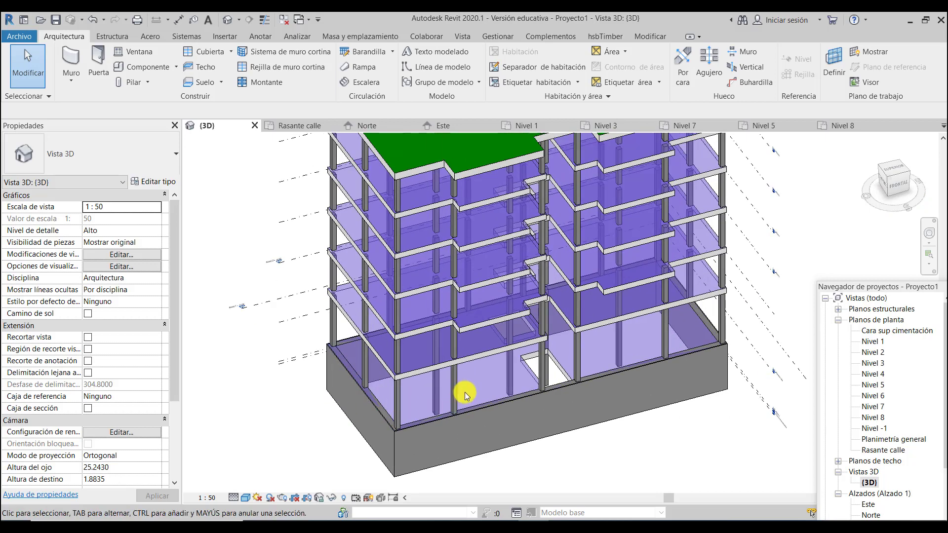
scroll(465, 396, "down", 2)
scroll(465, 394, "down", 3)
scroll(515, 256, "up", 1)
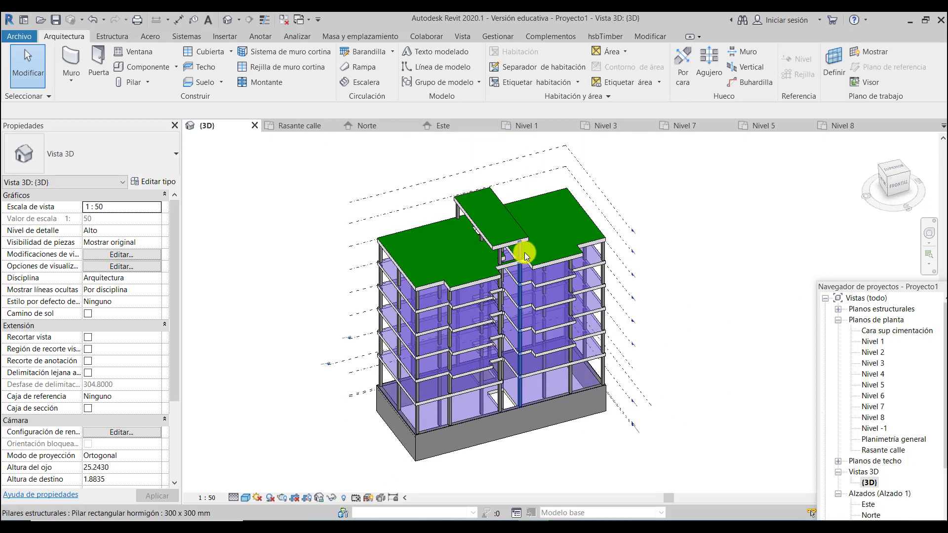
Step: Enable the 3D view's section box and pull its face at the Medianería end inward to cut through the building
double_click(868, 483)
left_click_drag(175, 283, 172, 373)
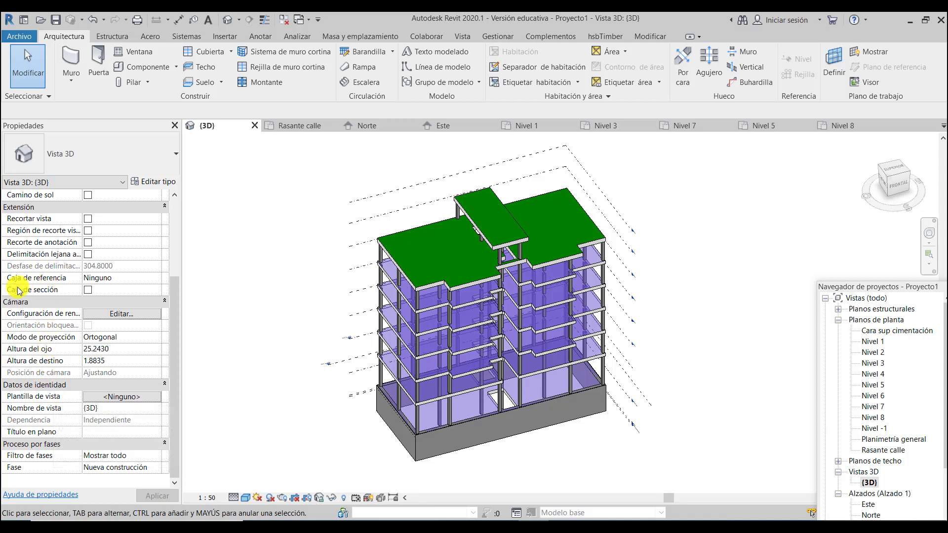
left_click(88, 290)
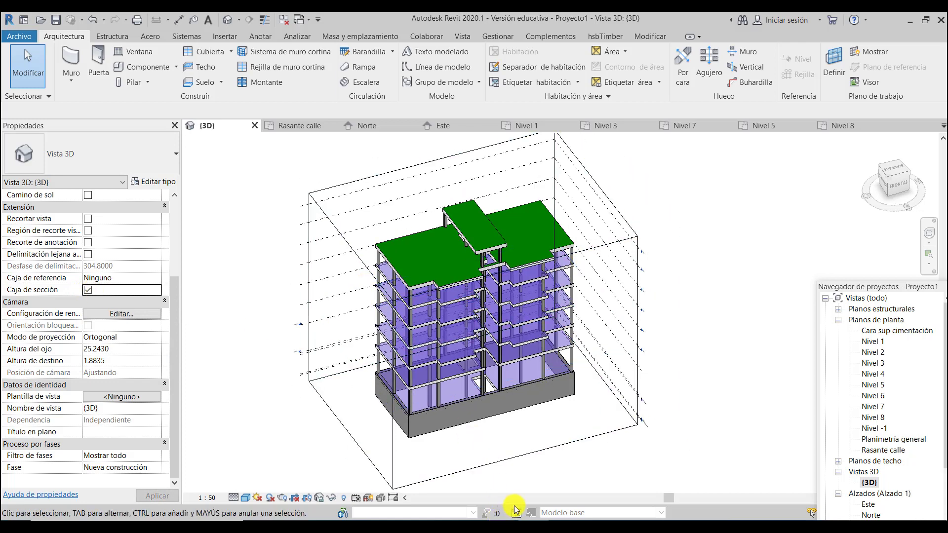
left_click(522, 455)
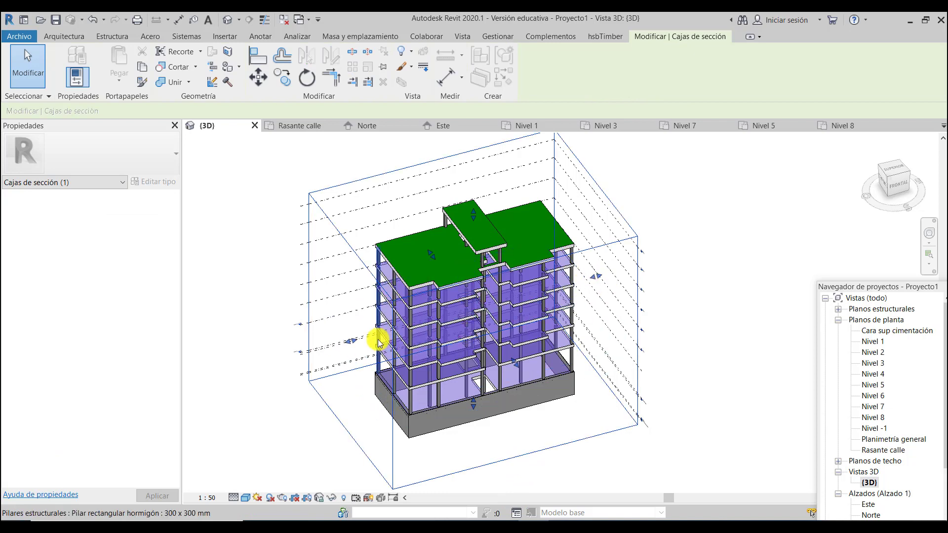
left_click_drag(353, 344, 410, 328)
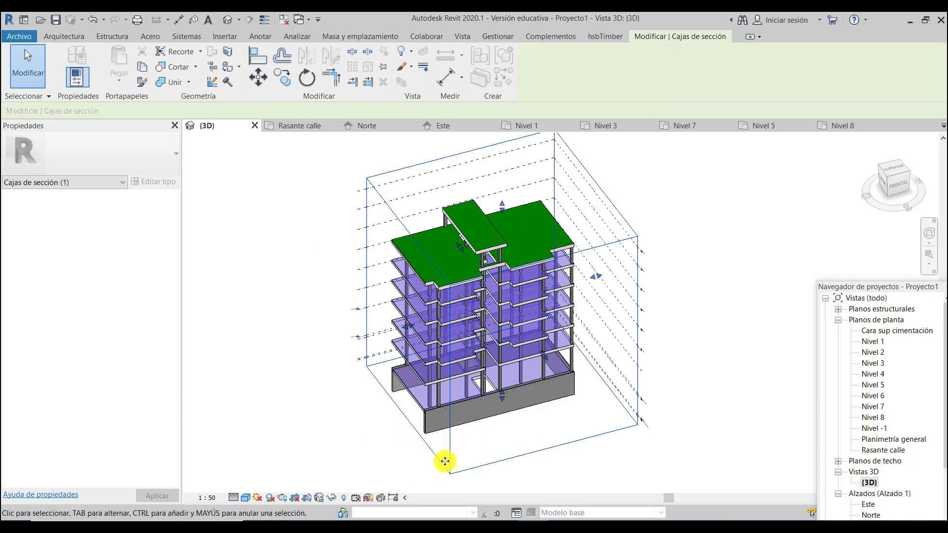
Step: Examine the cut building from the left side and from corner angles, checking the slabs, columns and openings
left_click_drag(868, 202, 905, 211)
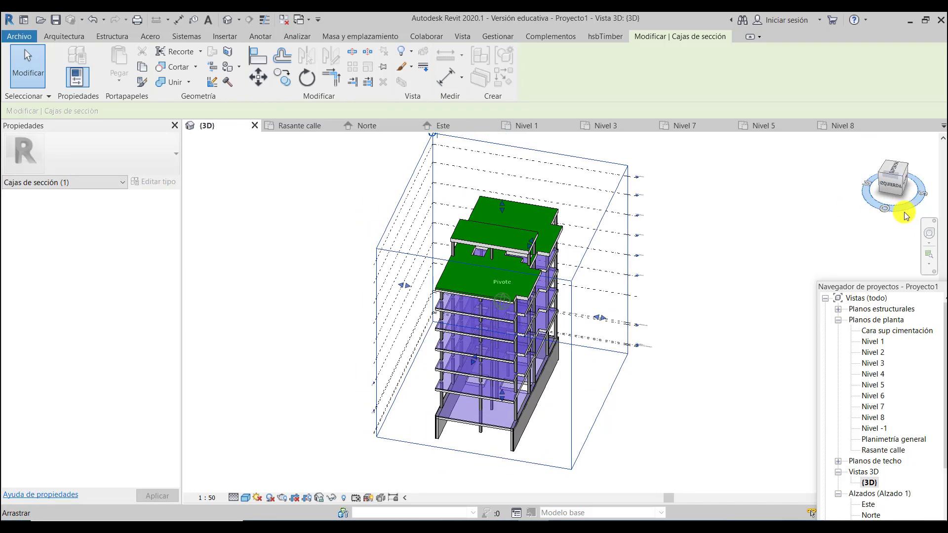
left_click(889, 189)
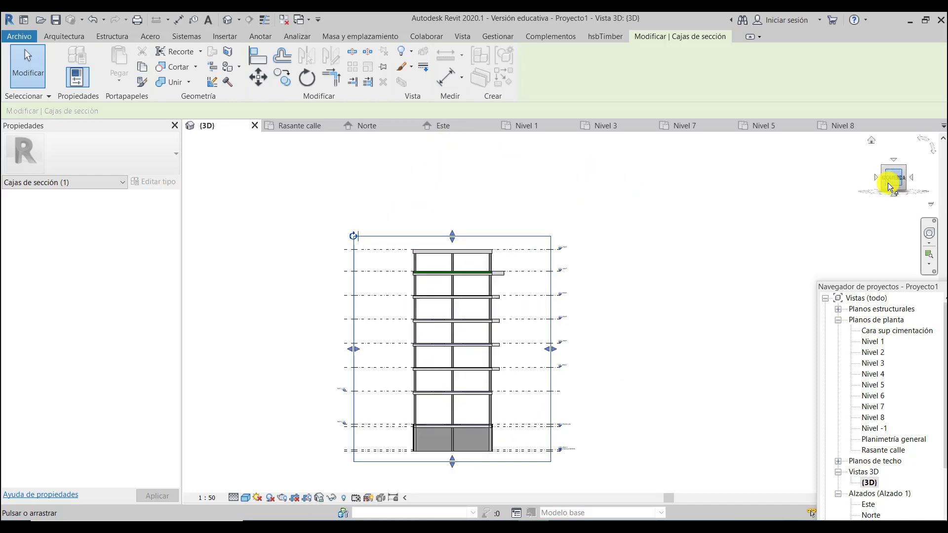
middle_click_drag(696, 256, 803, 220)
left_click(882, 169)
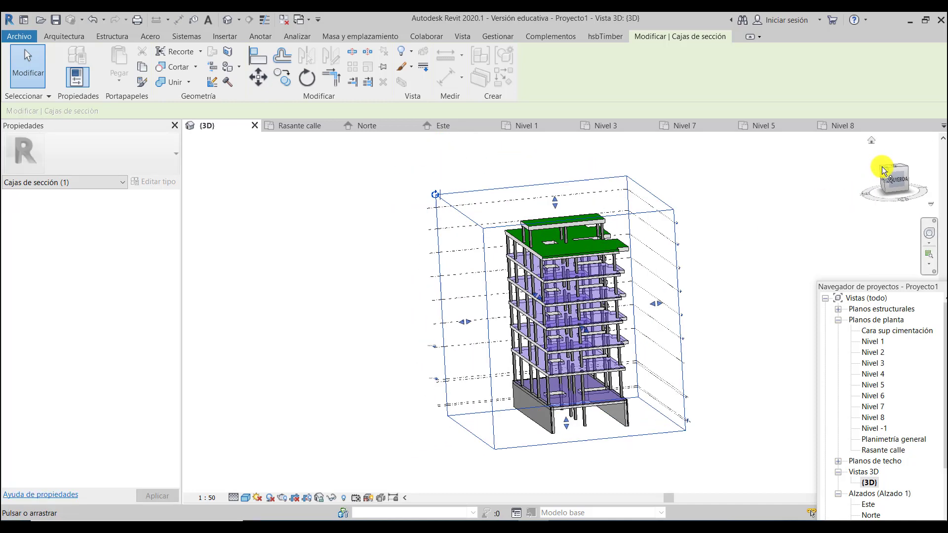
scroll(649, 420, "up", 5)
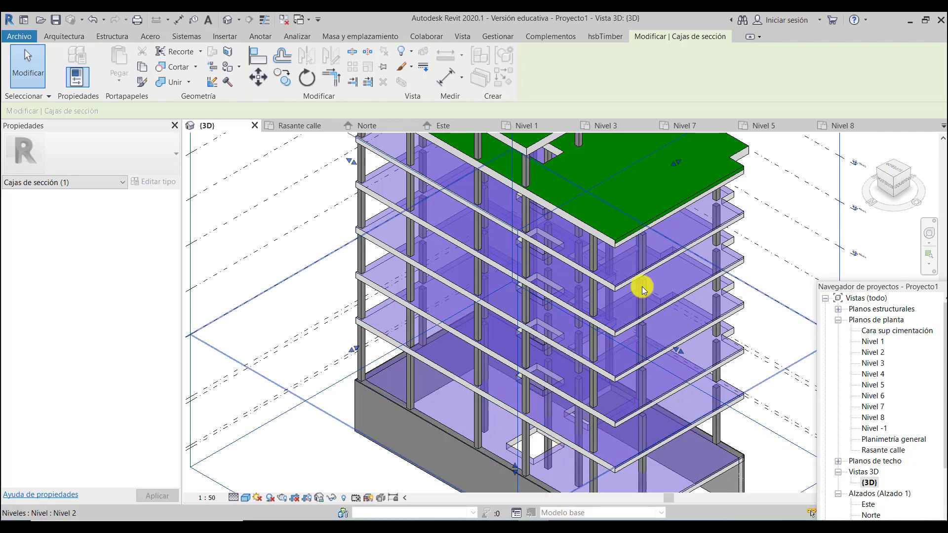
scroll(387, 328, "down", 5)
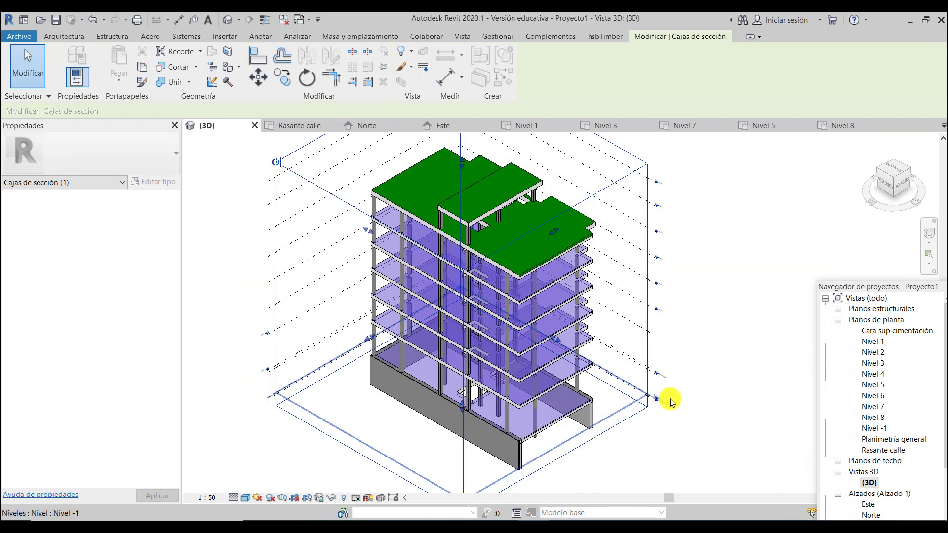
scroll(669, 399, "up", 3)
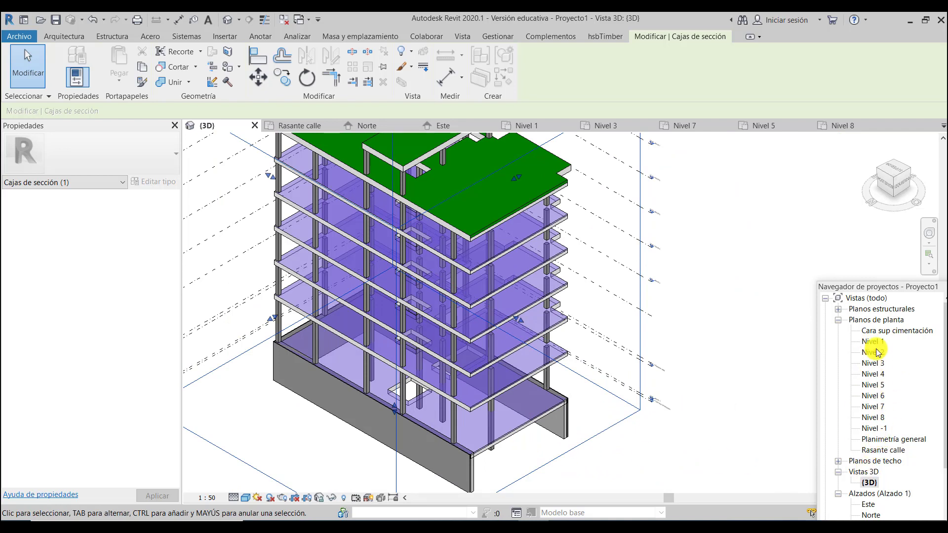
Step: Set the Nivel 8 floor plan to scale 1:50, detail level Alto and visual style Sombreado
double_click(882, 420)
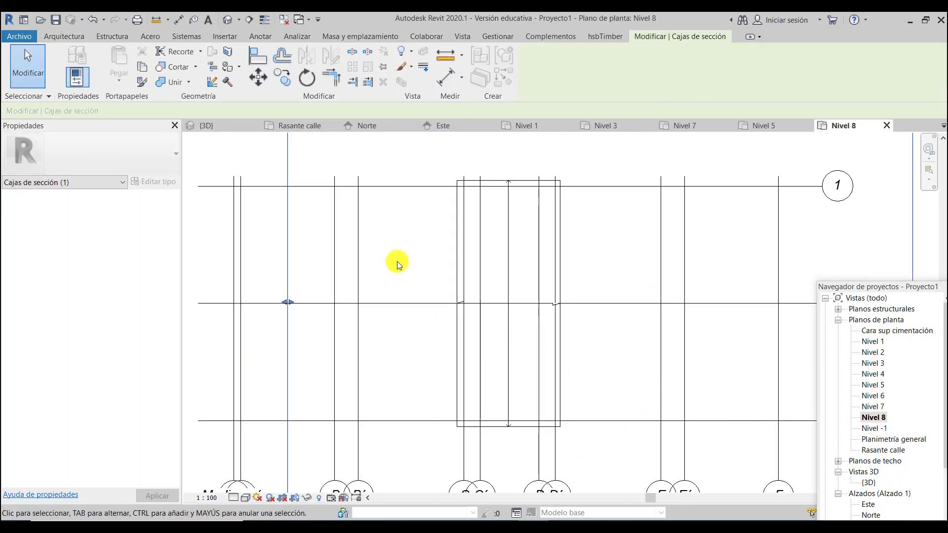
key("Escape")
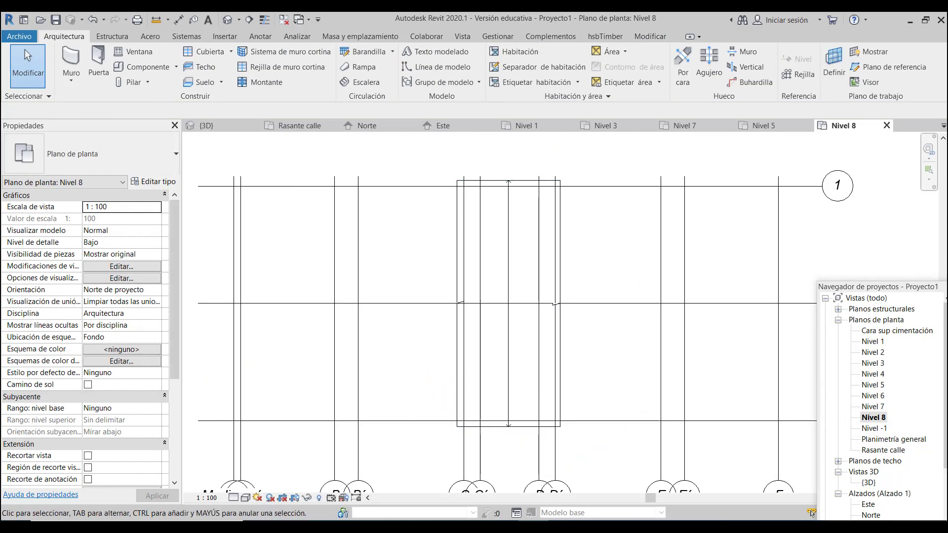
left_click(218, 497)
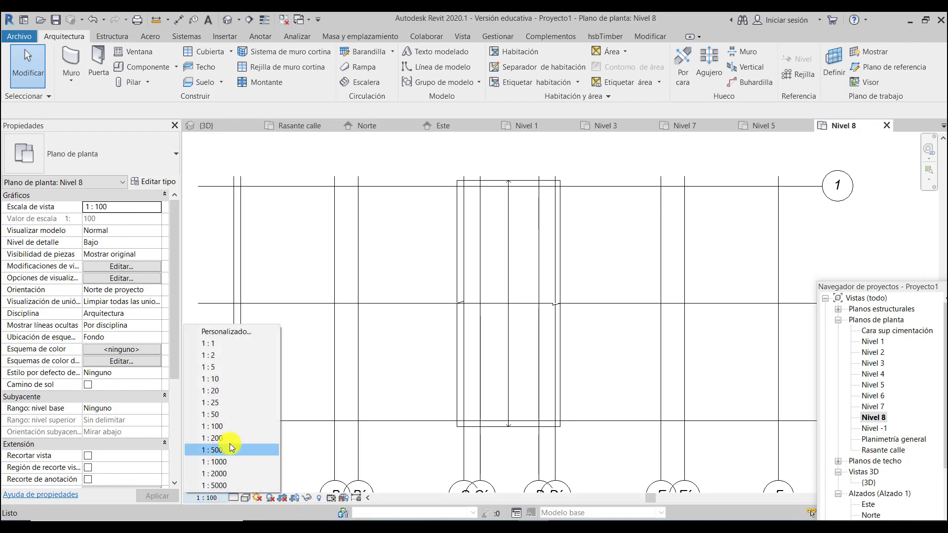
left_click(221, 415)
left_click(234, 498)
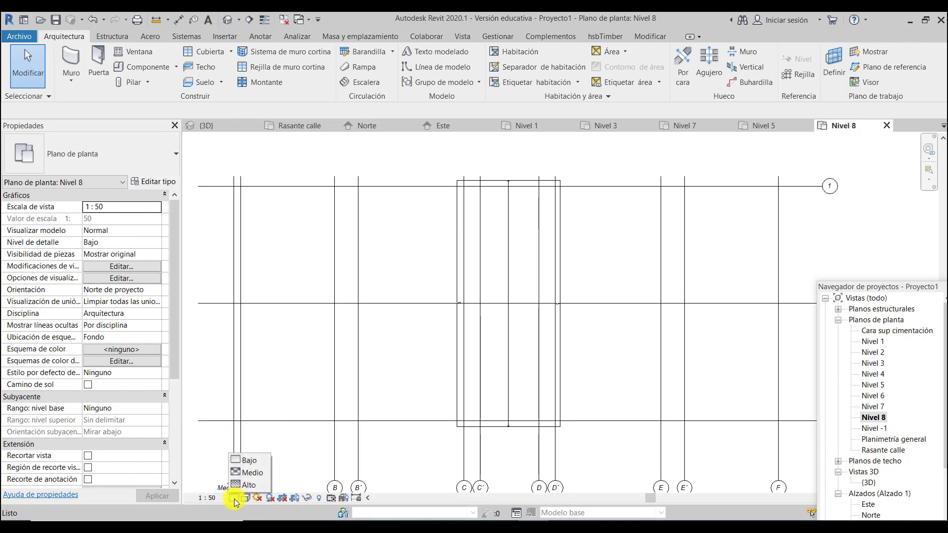
left_click(245, 486)
left_click(247, 499)
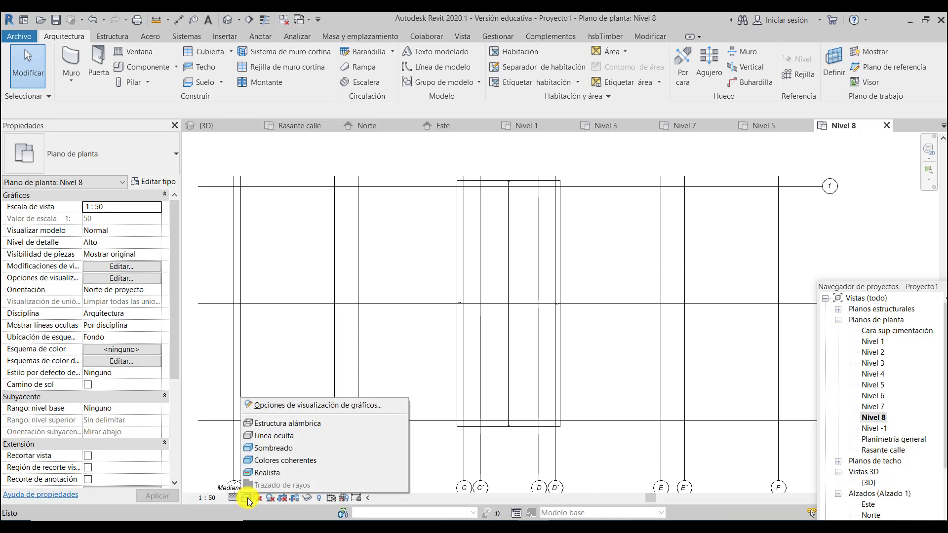
left_click(274, 449)
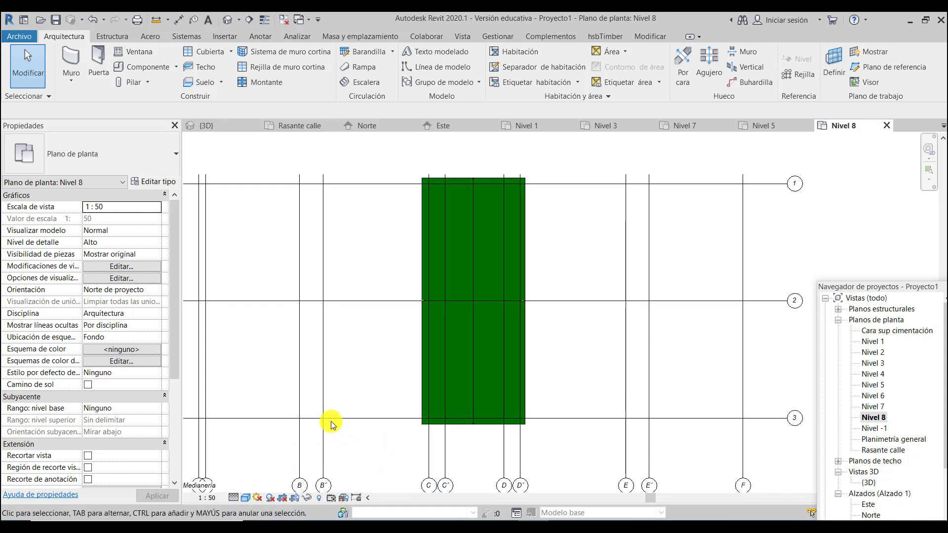
scroll(303, 387, "down", 1)
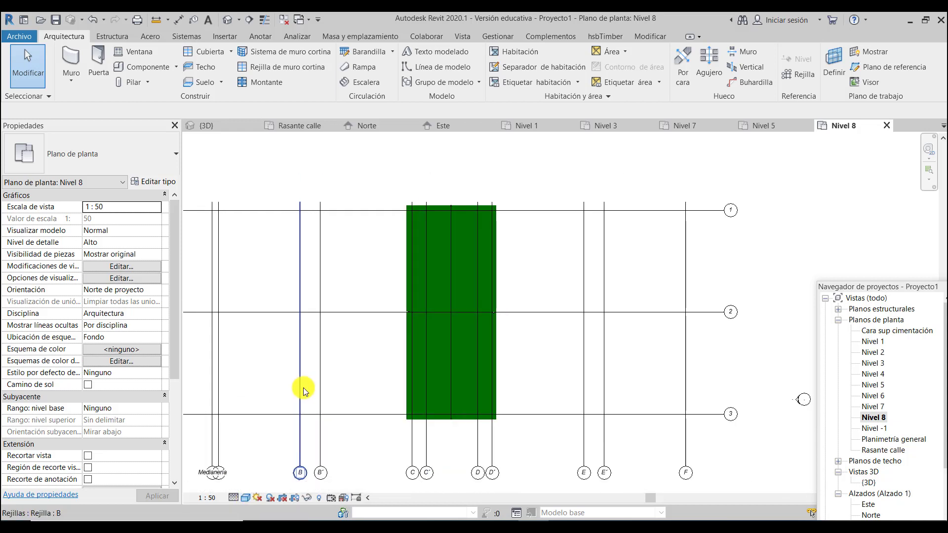
Step: Set the Nivel 7 floor plan to scale 1:50, detail level Alto and visual style Sombreado
double_click(873, 407)
scroll(483, 360, "down", 2)
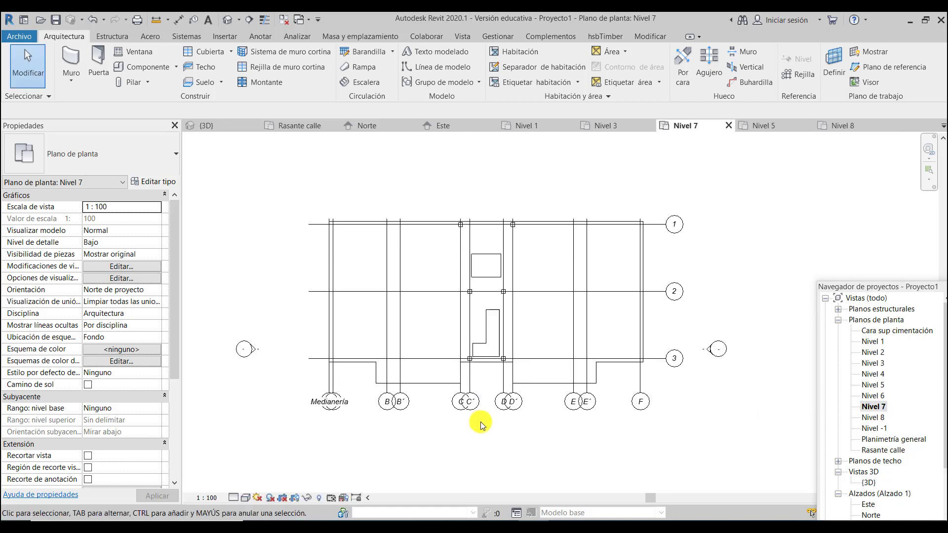
scroll(542, 262, "up", 1)
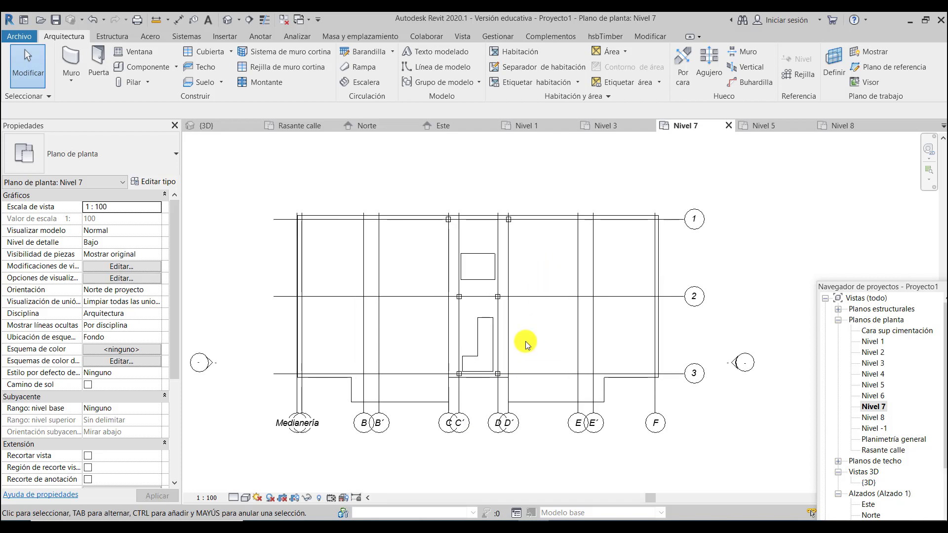
left_click(220, 500)
left_click(218, 415)
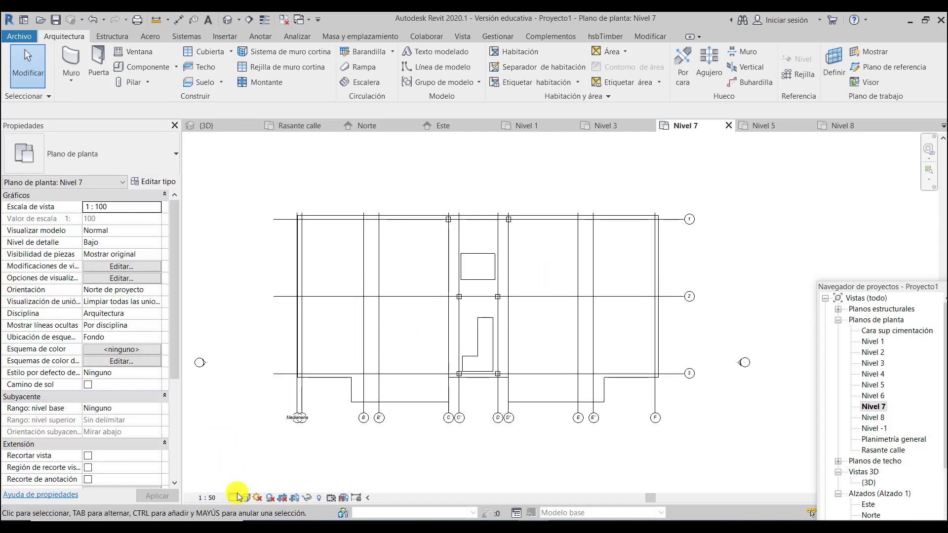
left_click(234, 499)
left_click(243, 486)
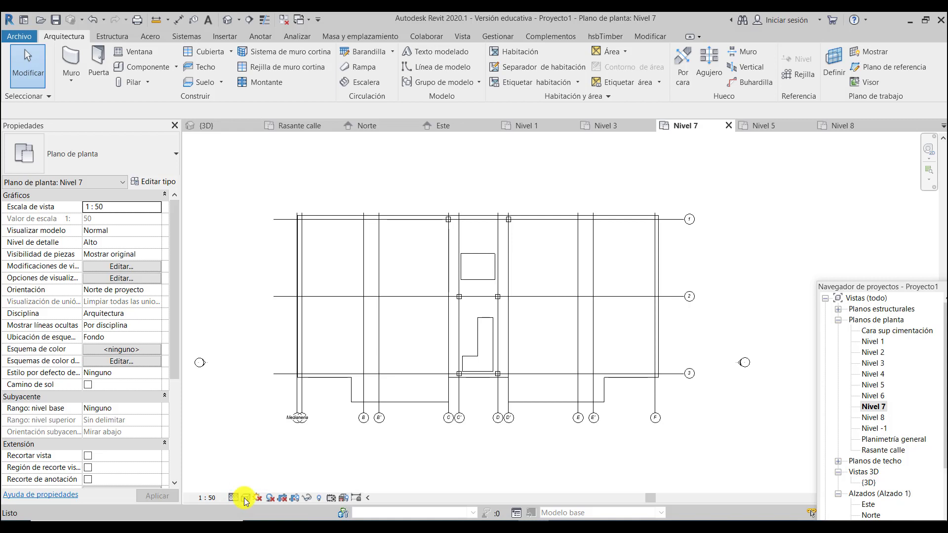
left_click(245, 498)
left_click(265, 451)
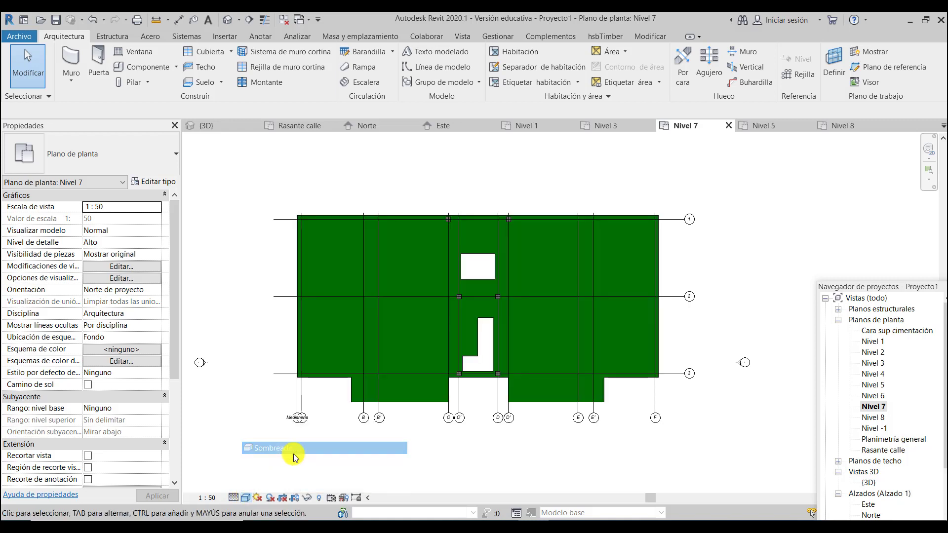
scroll(671, 349, "up", 1)
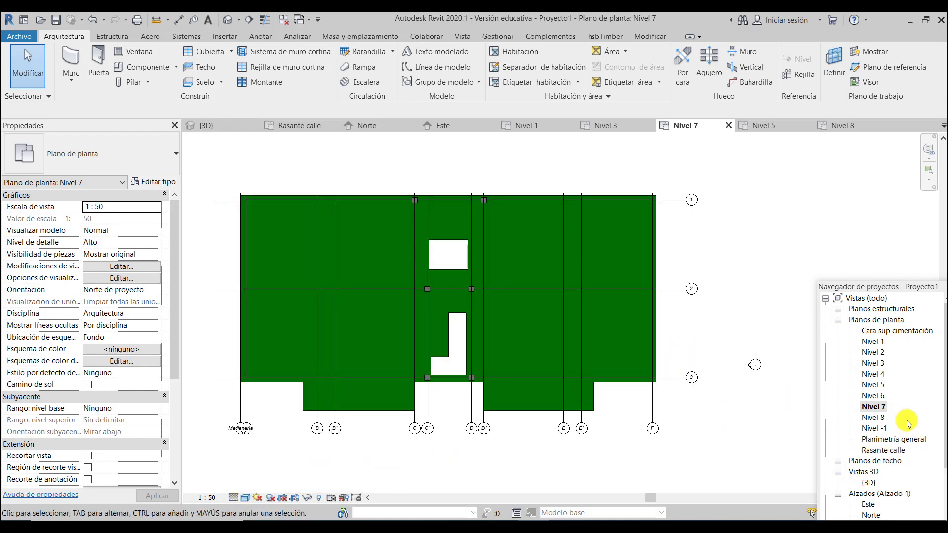
Step: Set the Nivel 3 floor plan to scale 1:50, detail level Alto and visual style Sombreado
double_click(883, 366)
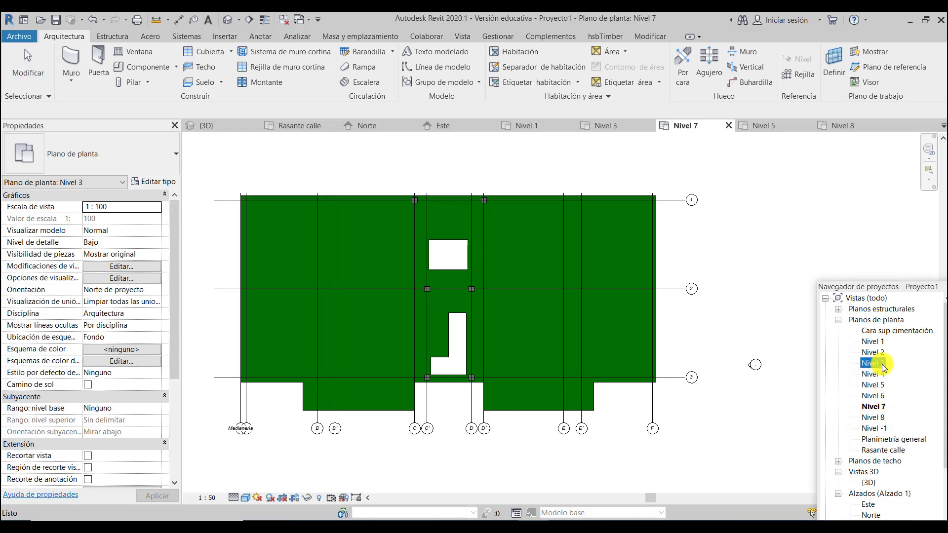
scroll(408, 290, "up", 1)
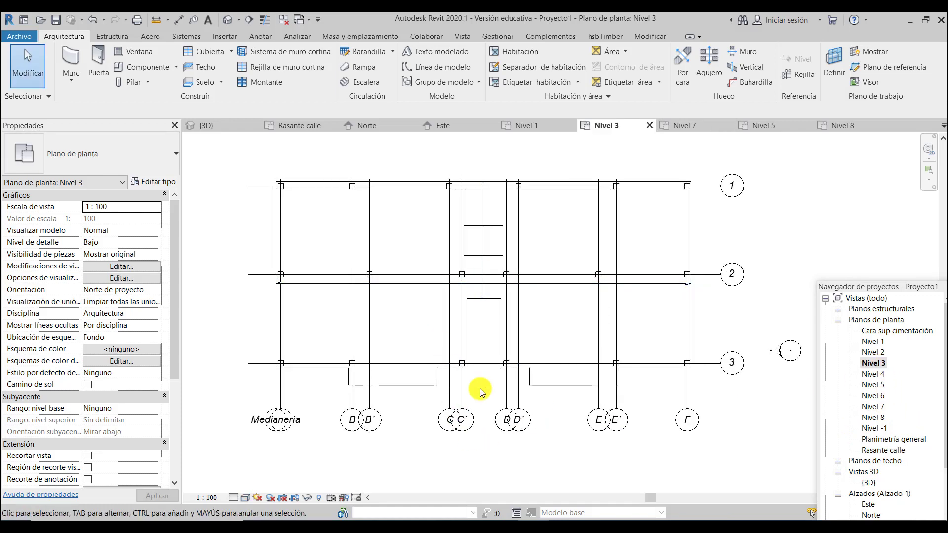
left_click(211, 498)
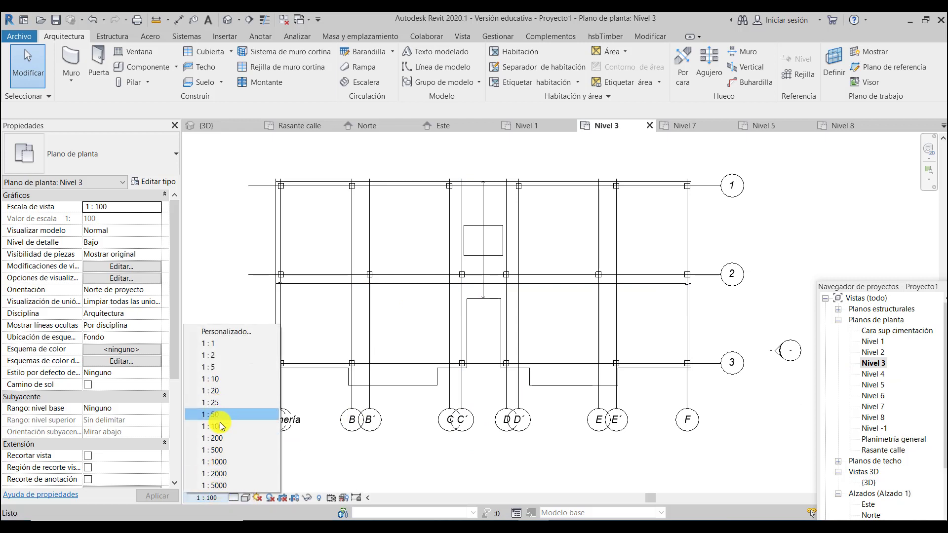
left_click(215, 415)
left_click(234, 498)
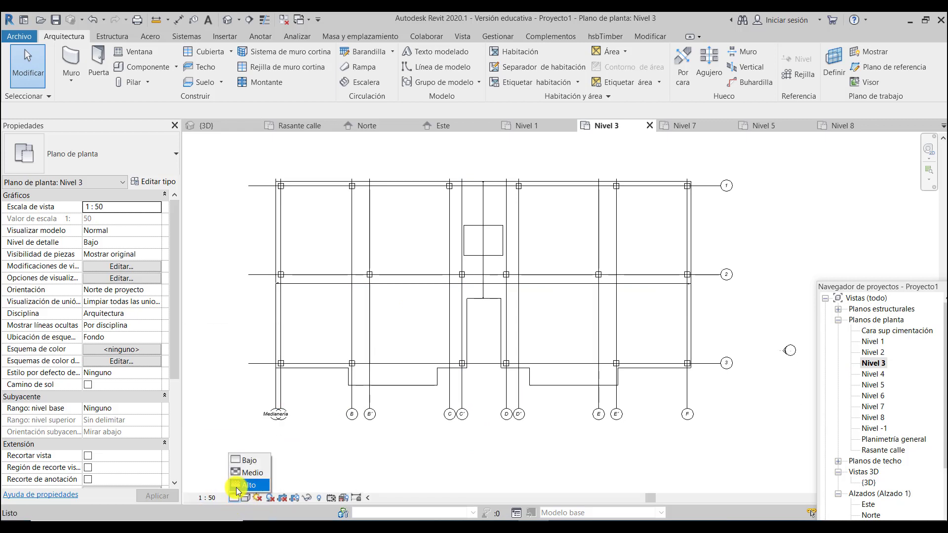
left_click(246, 498)
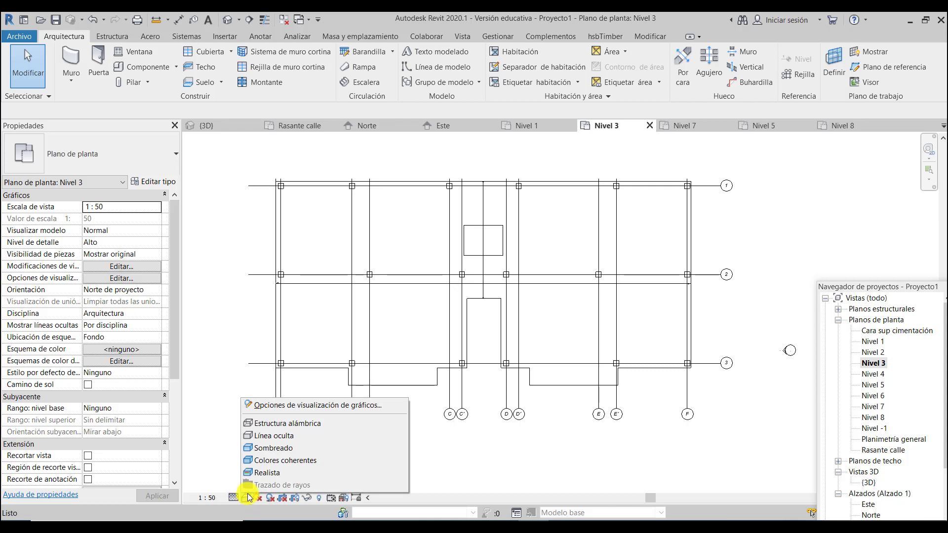
left_click(270, 447)
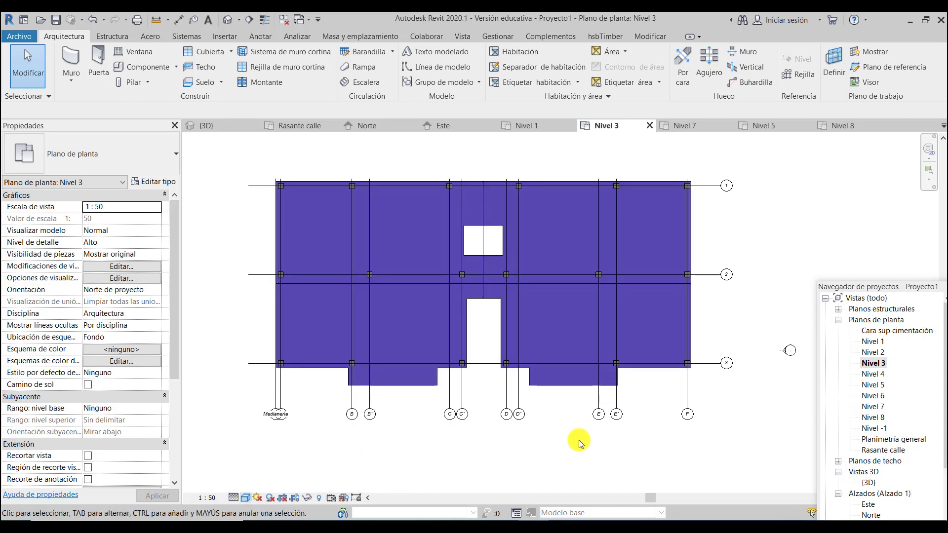
Step: Open the Nivel 2 floor plan and set its underlay range to base level Nivel 2 and top level Nivel 3
double_click(879, 354)
scroll(509, 449, "down", 3)
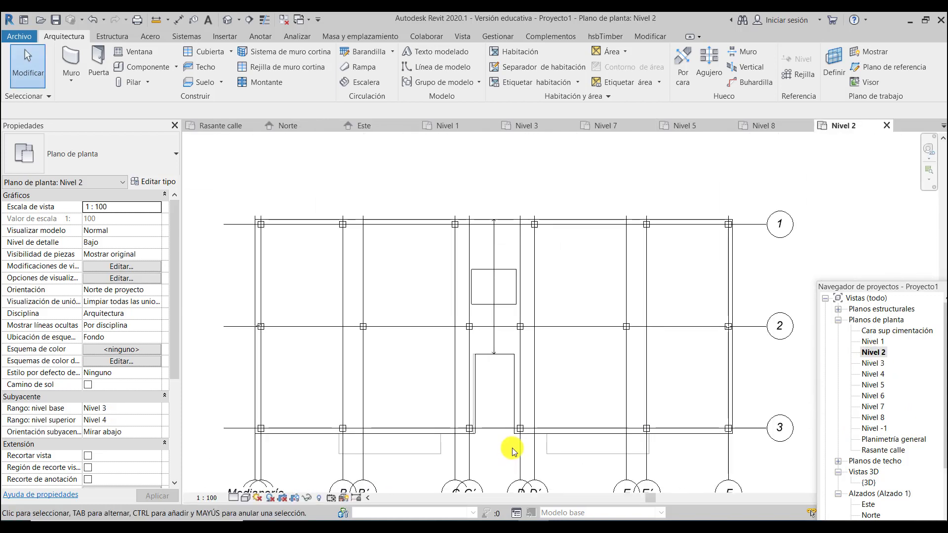
scroll(597, 444, "down", 2)
scroll(626, 447, "up", 2)
left_click(312, 483)
key("Escape")
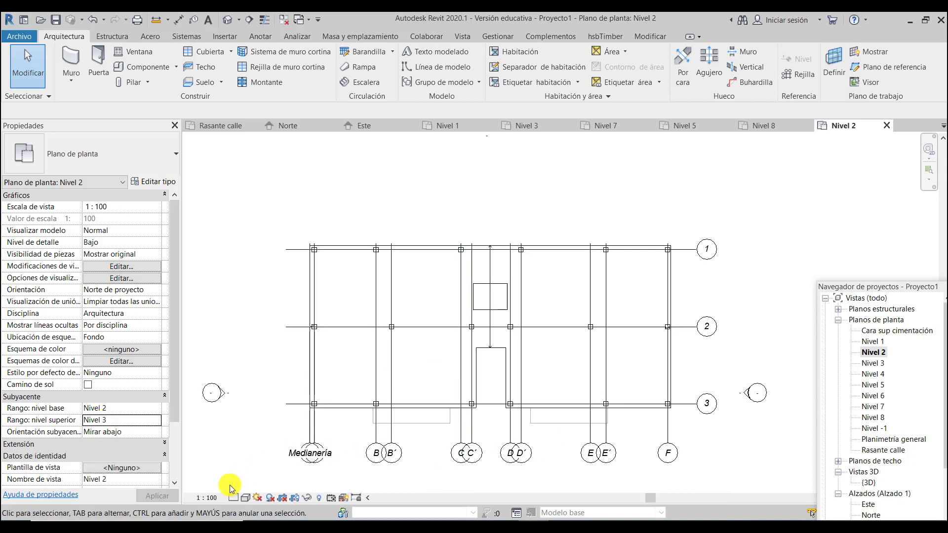
Step: Set the Nivel 2 floor plan to scale 1:50, detail level Alto and visual style Sombreado
left_click(212, 499)
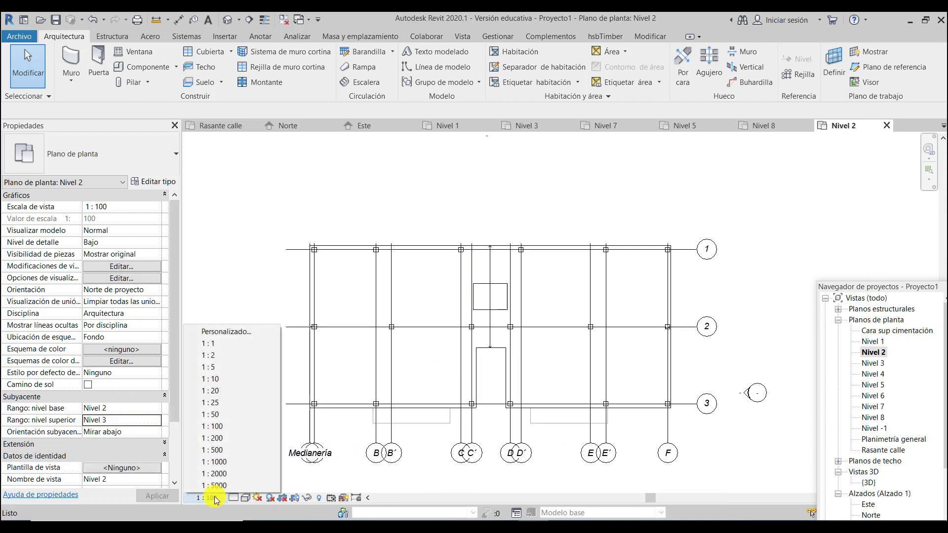
left_click(227, 414)
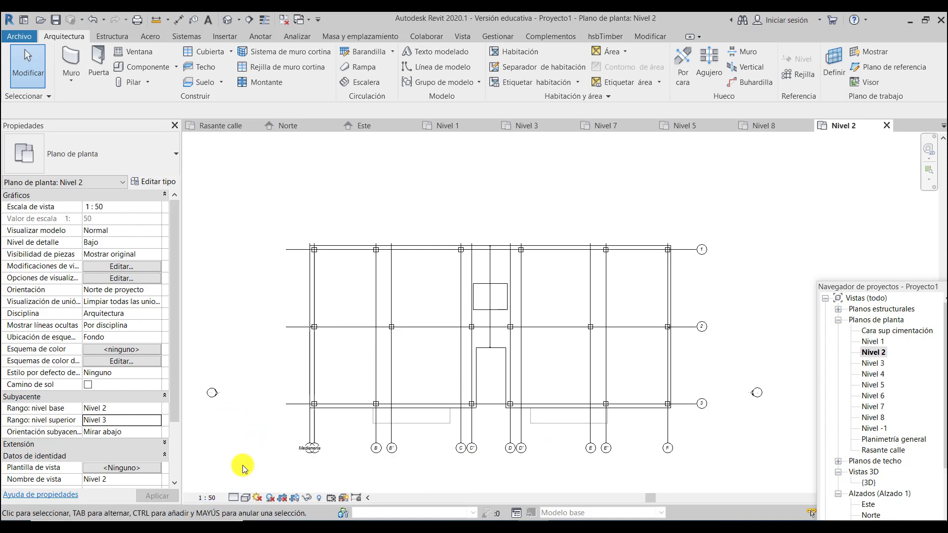
left_click(234, 497)
left_click(246, 486)
left_click(245, 497)
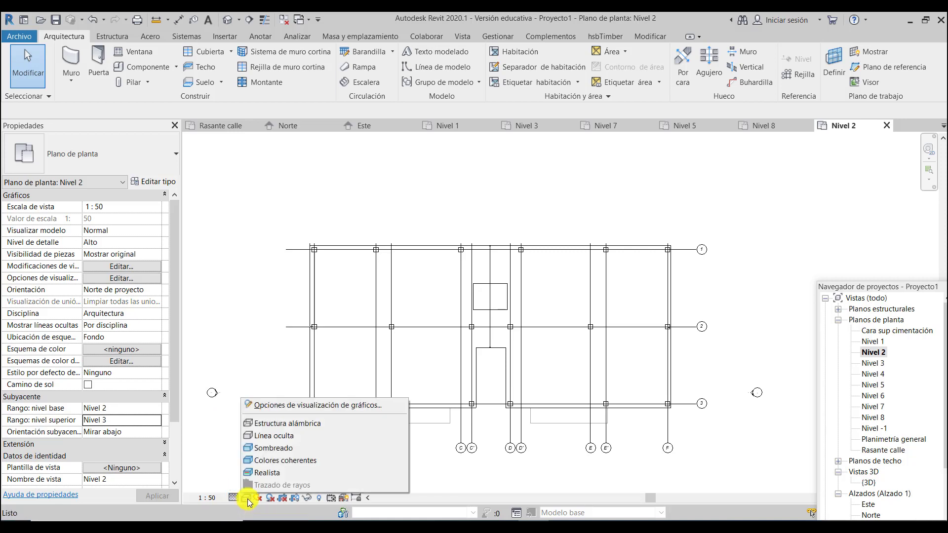
left_click(280, 449)
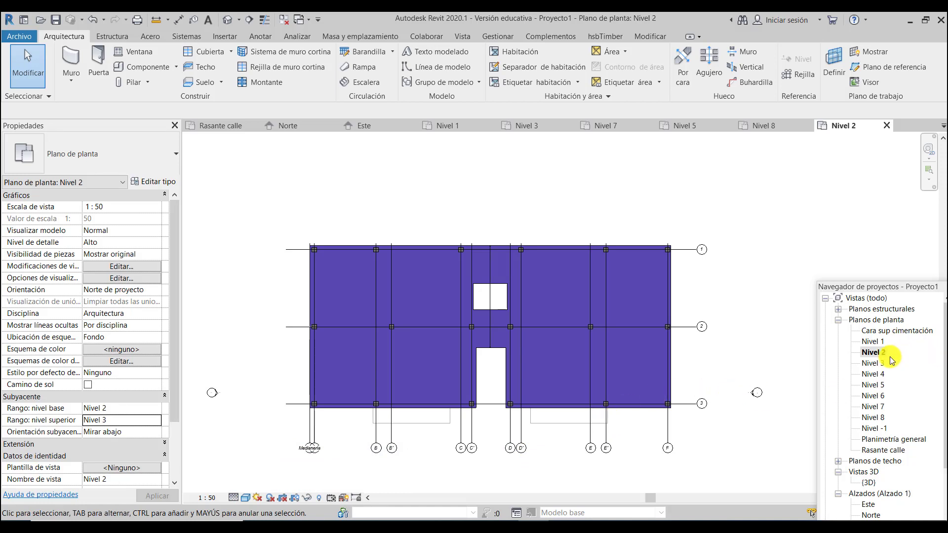
Step: Set the Nivel 1 floor plan to scale 1:50, detail level Alto and visual style Sombreado
double_click(873, 342)
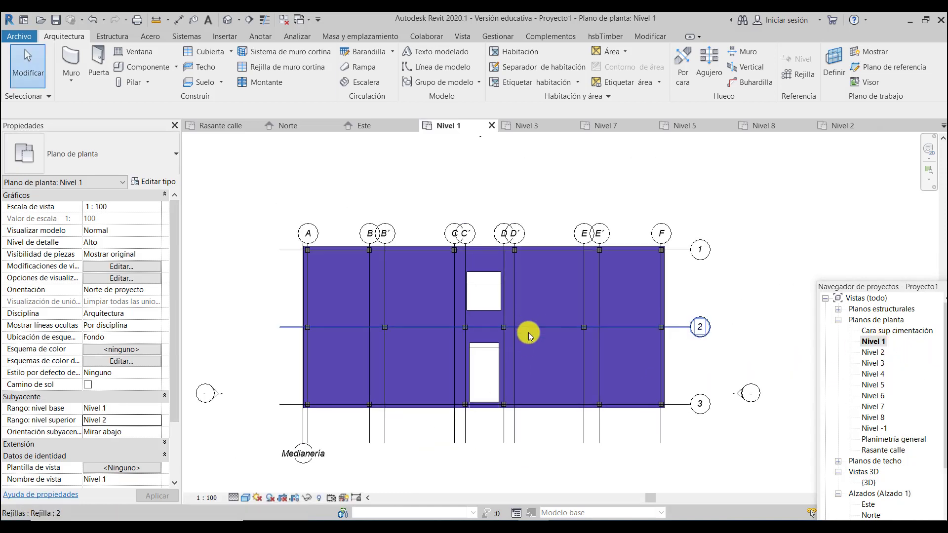
scroll(516, 344, "up", 1)
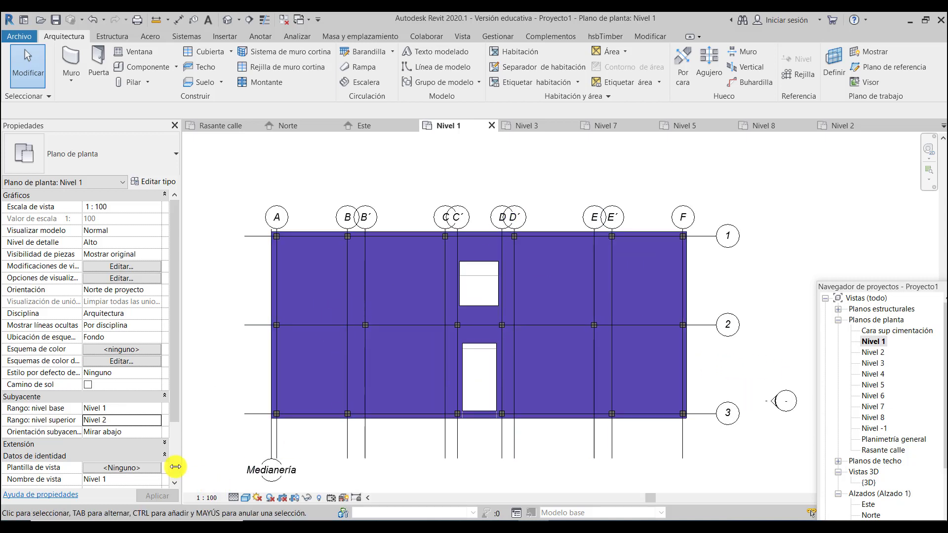
left_click(207, 498)
left_click(220, 415)
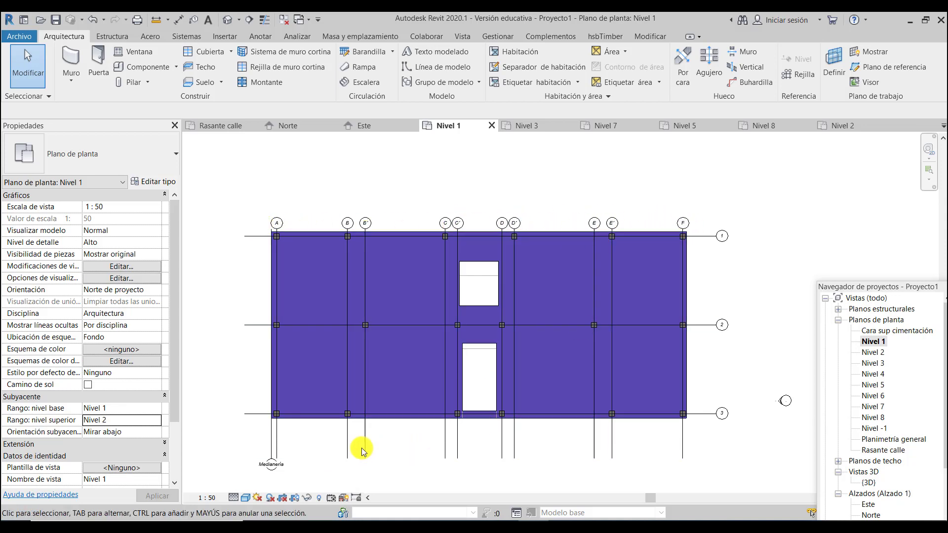
left_click(236, 499)
left_click(238, 487)
left_click(246, 499)
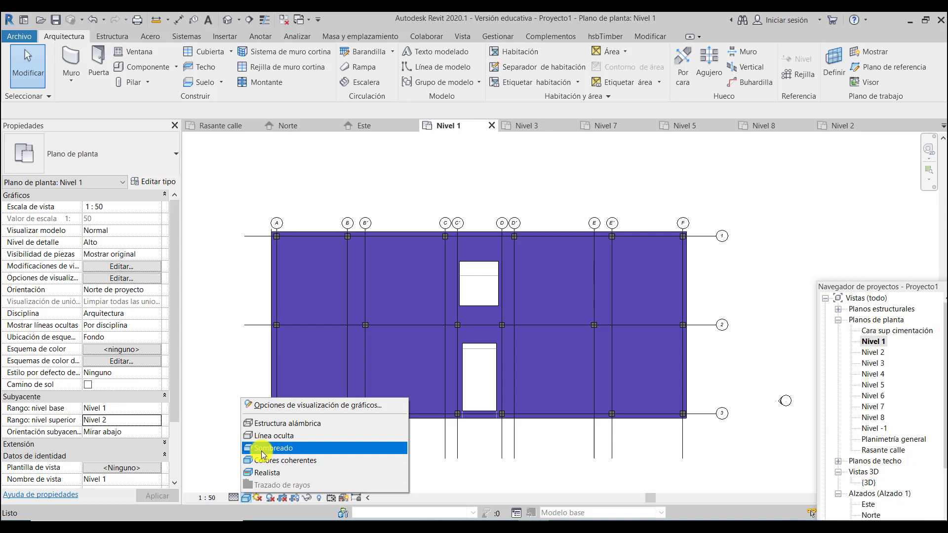
left_click(261, 451)
scroll(262, 455, "up", 1)
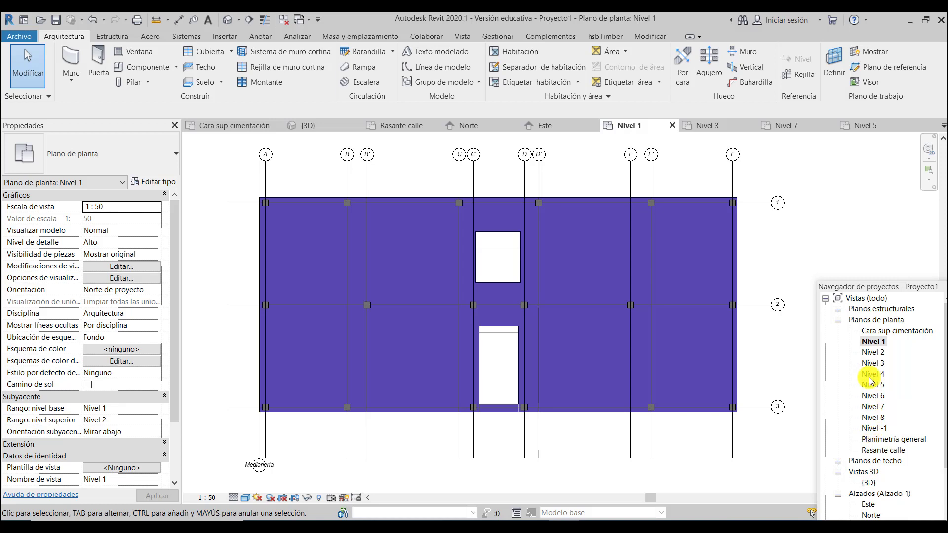
Step: Rename the Nivel 1 floor plan as "Forjado 1. Planta baja", renaming its level and corresponding views too
left_click(876, 343)
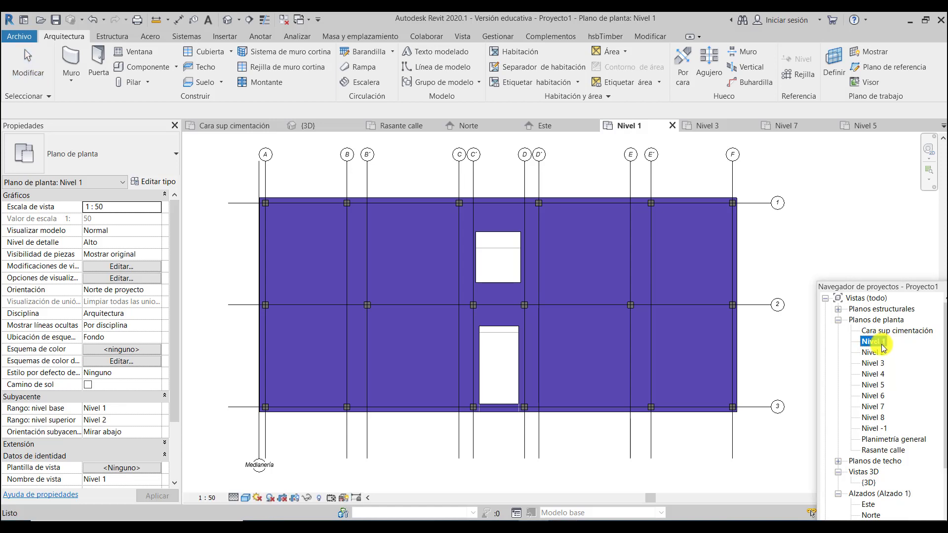
left_click(883, 343)
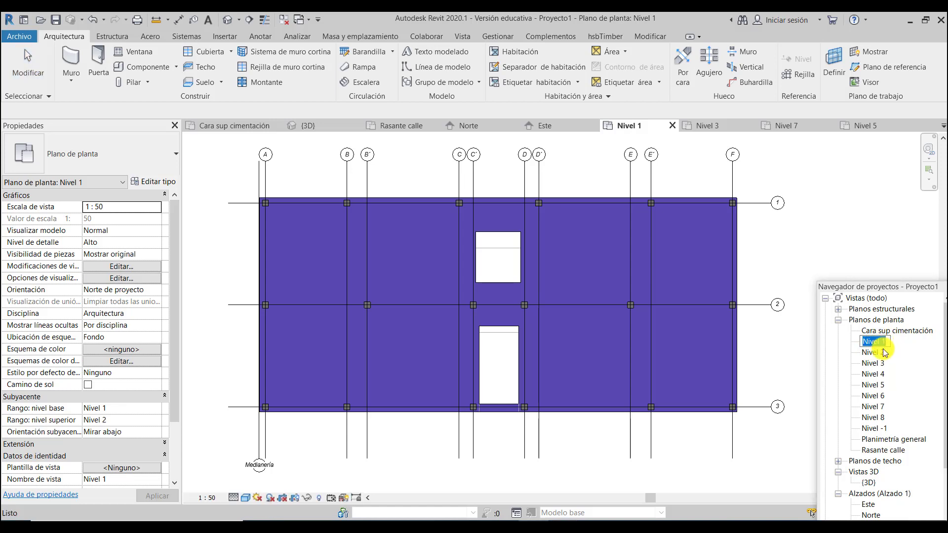
type("Forjado 1. B")
key("BackSpace")
type("Planta baja")
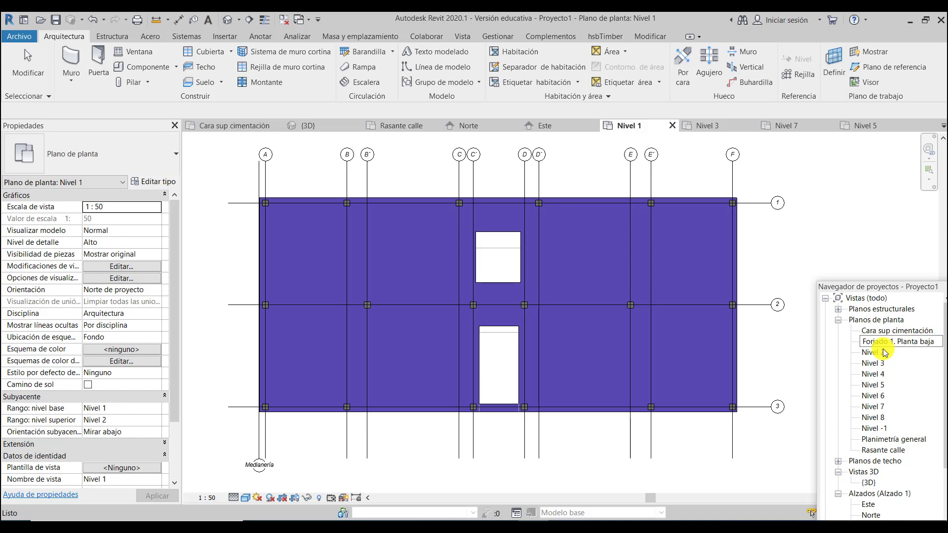
left_click(879, 355)
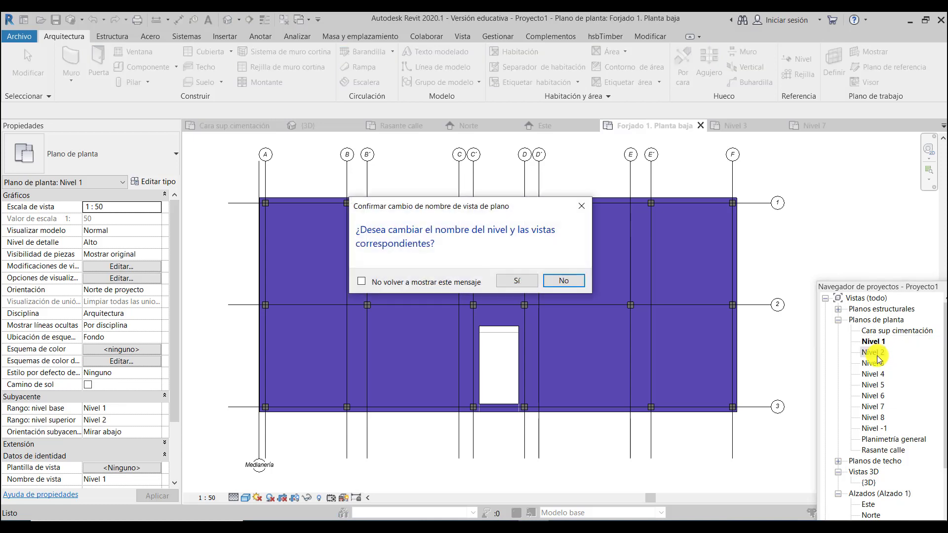
left_click(529, 286)
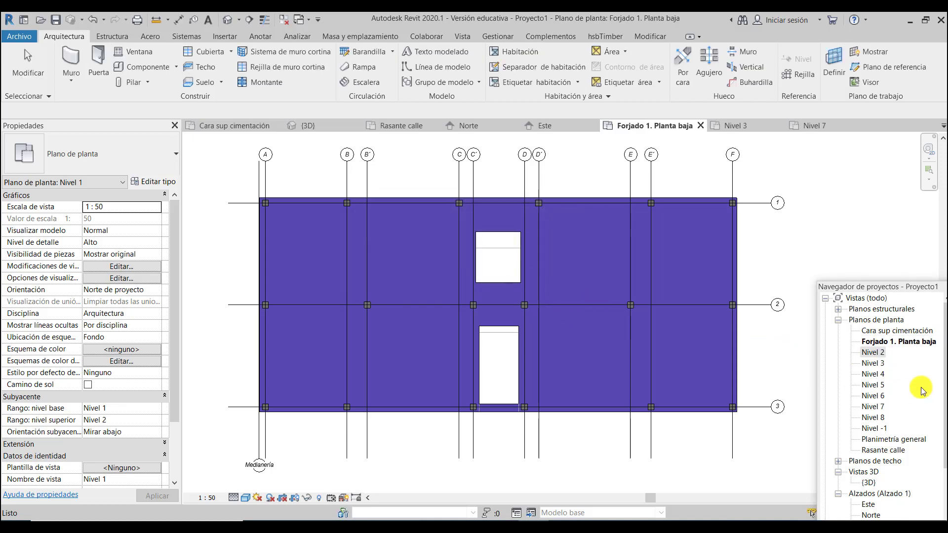
Step: Rename the Nivel 2 floor plan as "Forjado 2. Planta 1ª", together with its level and corresponding views
left_click(874, 353)
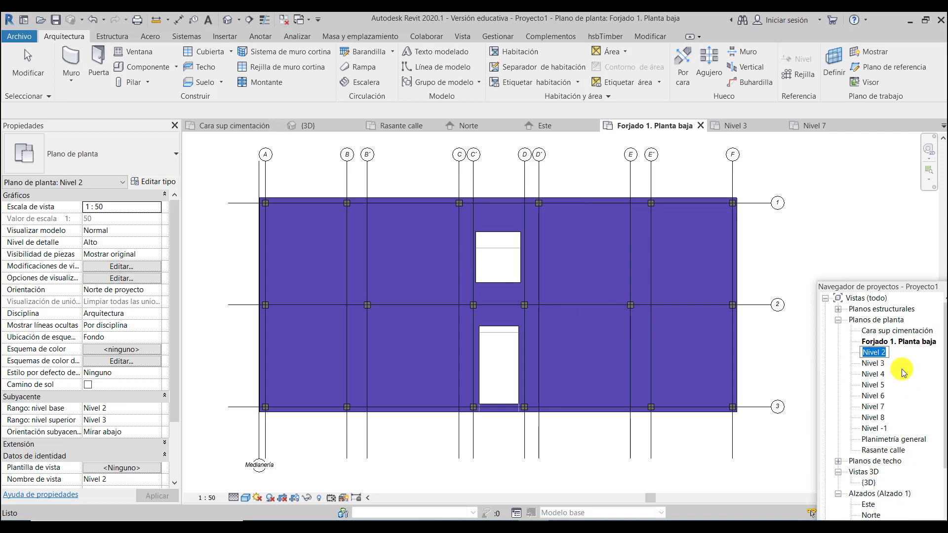
type("Forjado 2. Planta ")
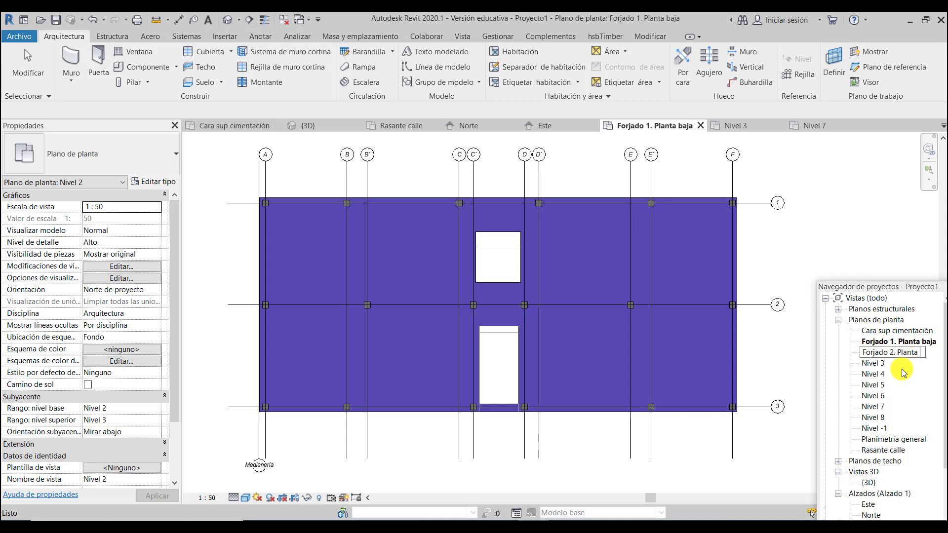
type("1ª")
left_click(845, 359)
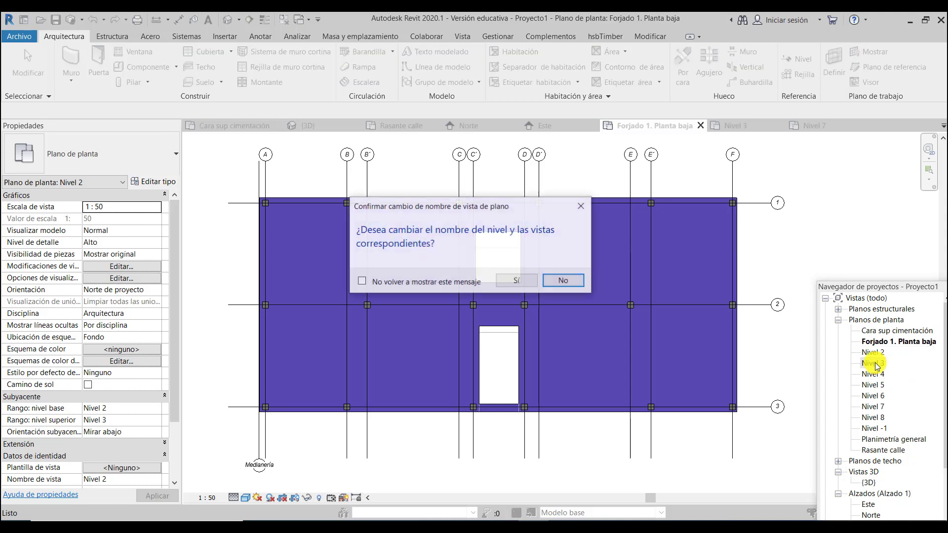
left_click(533, 286)
Step: Rename the Nivel 3 floor plan as "Forjado 3. Planta 2ª"
left_click(873, 364)
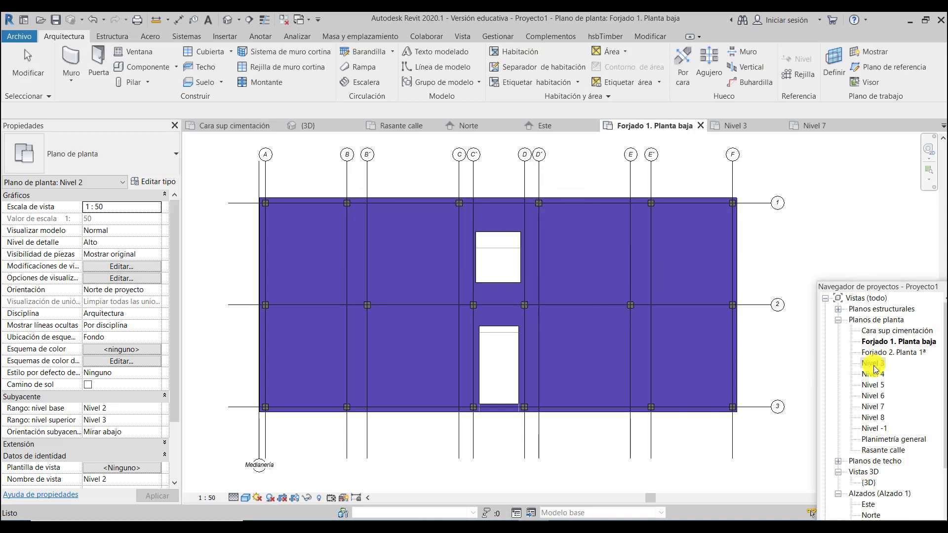
left_click(873, 364)
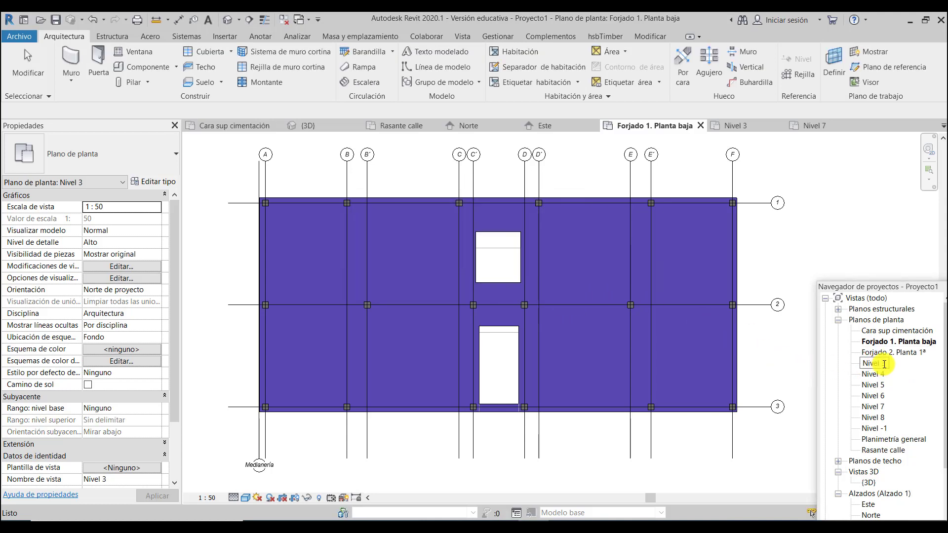
type("Forjado 2")
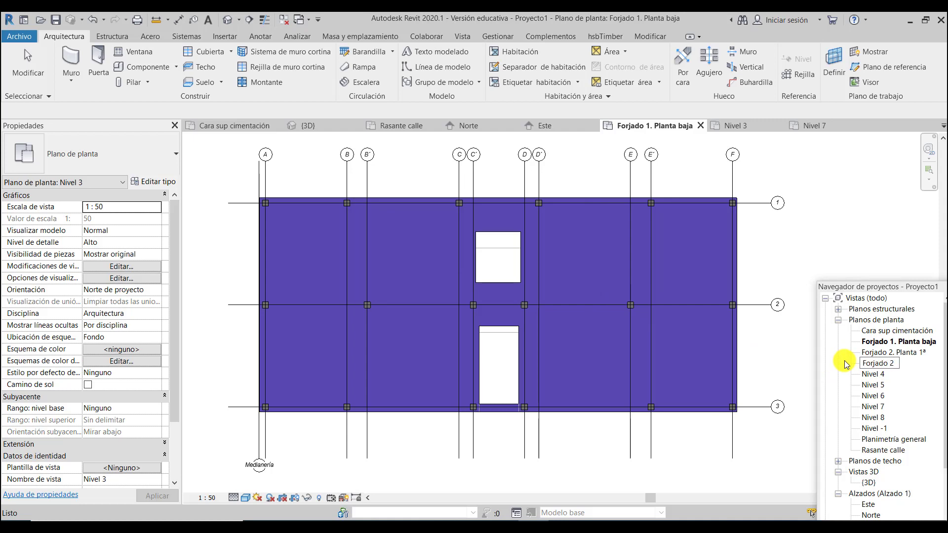
key("BackSpace")
type("3. Planta 2ª")
key("Return")
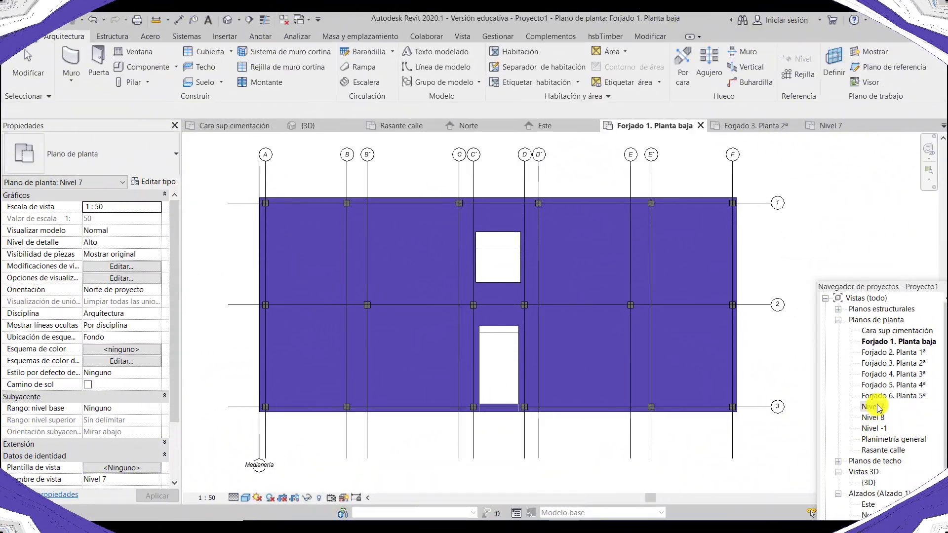
Step: Rename the Nivel 7 floor plan as "Forjado 7. Cubierta", together with its level and corresponding views
left_click(873, 407)
key("F2")
type("Forjado 7.")
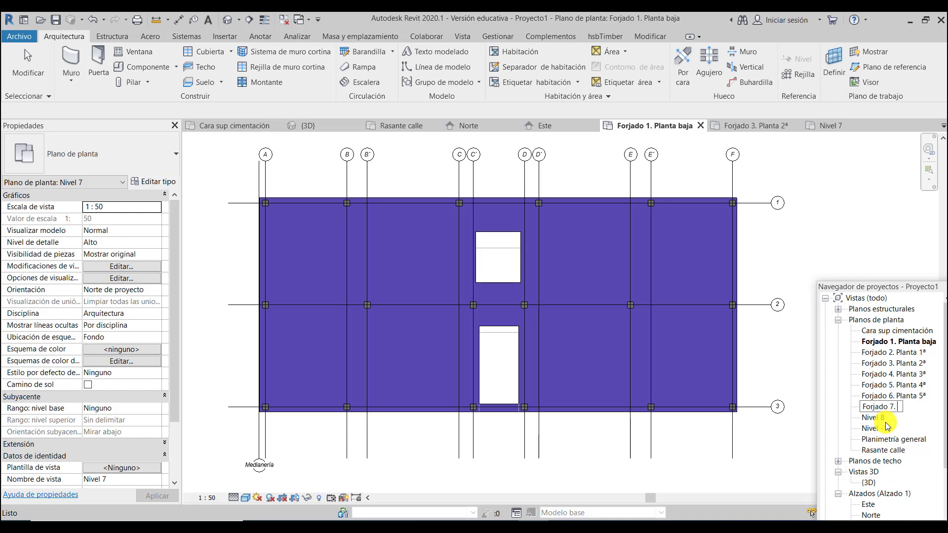
type("Cubierta")
left_click(884, 420)
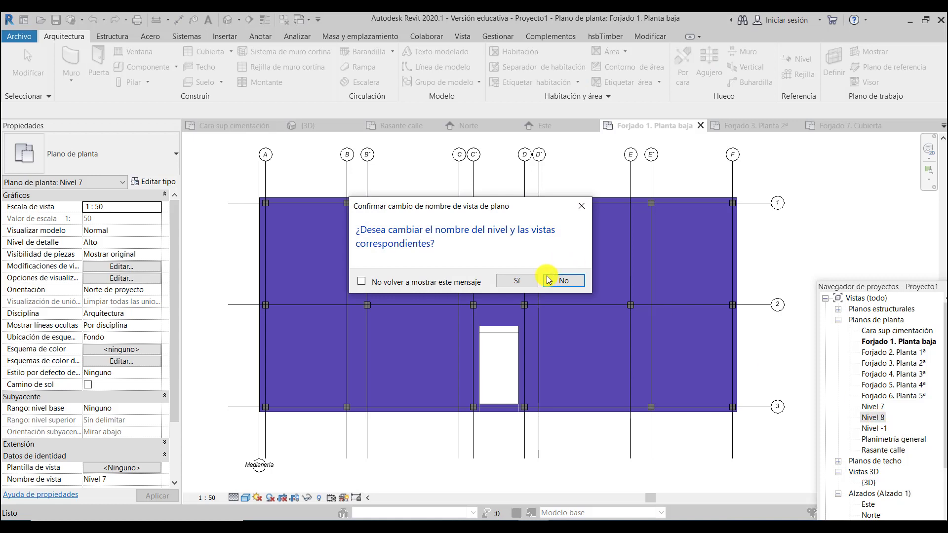
left_click(518, 281)
Step: Rename the Nivel 8 floor plan as "Forjado 8. Techo casetón", together with its level and corresponding views
left_click(875, 417)
type("F")
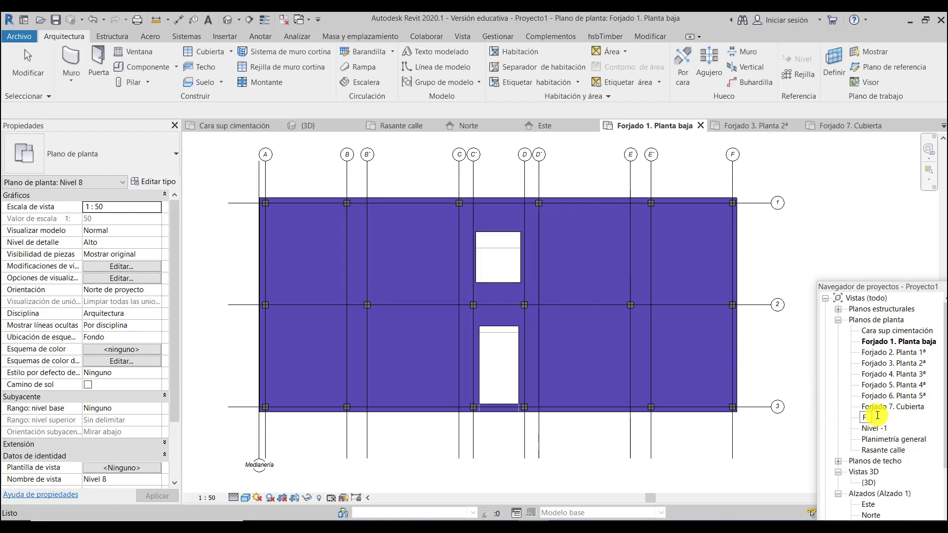
type("orjado 8. Techo casetón")
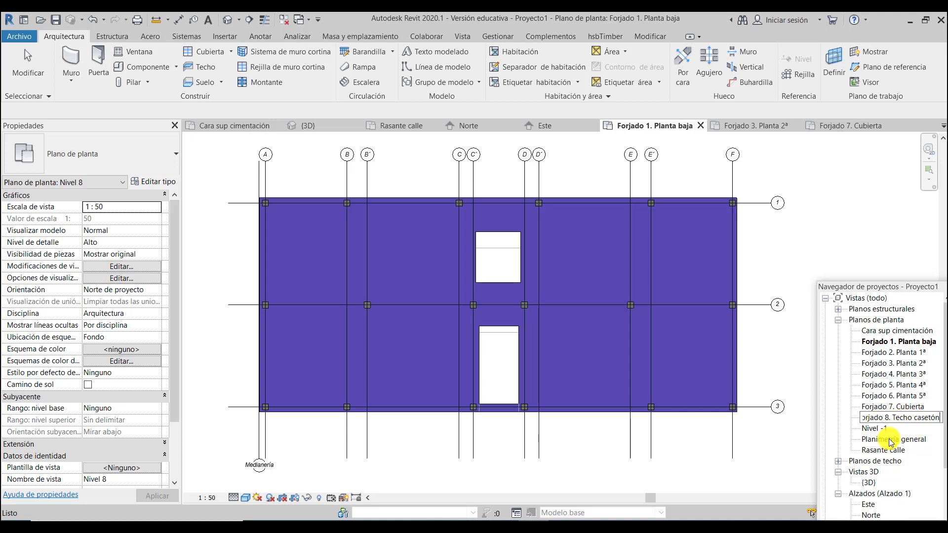
left_click(879, 431)
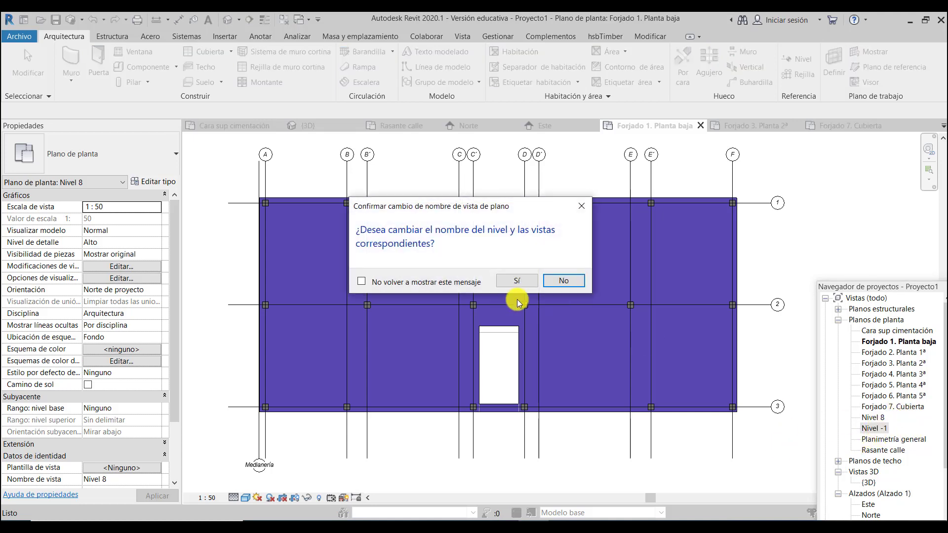
left_click(517, 278)
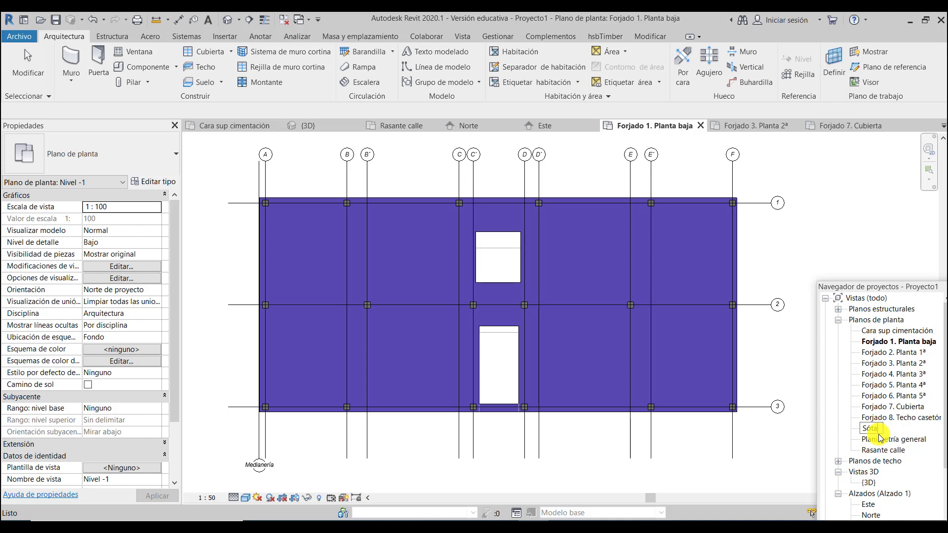
Step: Rename the Nivel -1 floor plan as "Planta sótano", together with its level and corresponding views
key("BackSpace")
key("BackSpace")
key("BackSpace")
key("BackSpace")
type("Planta sótano")
left_click(882, 439)
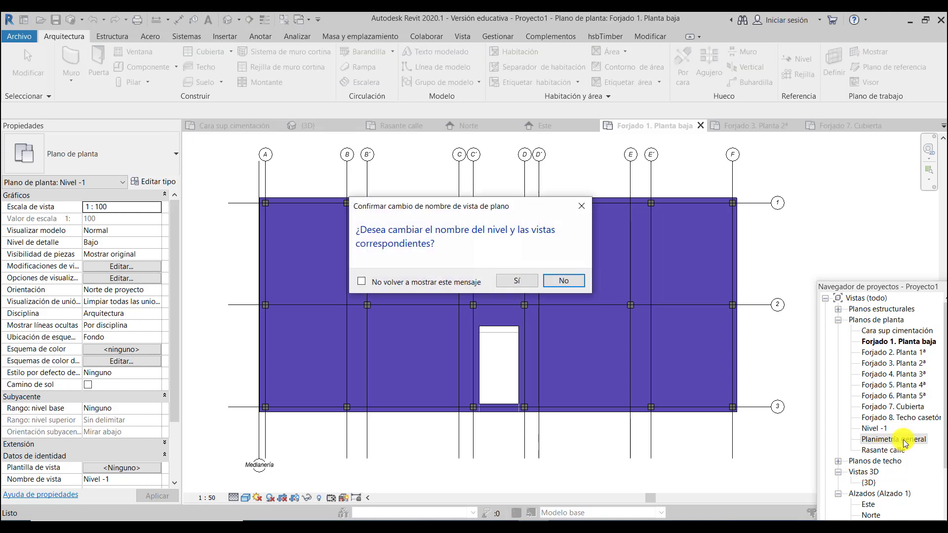
left_click(517, 281)
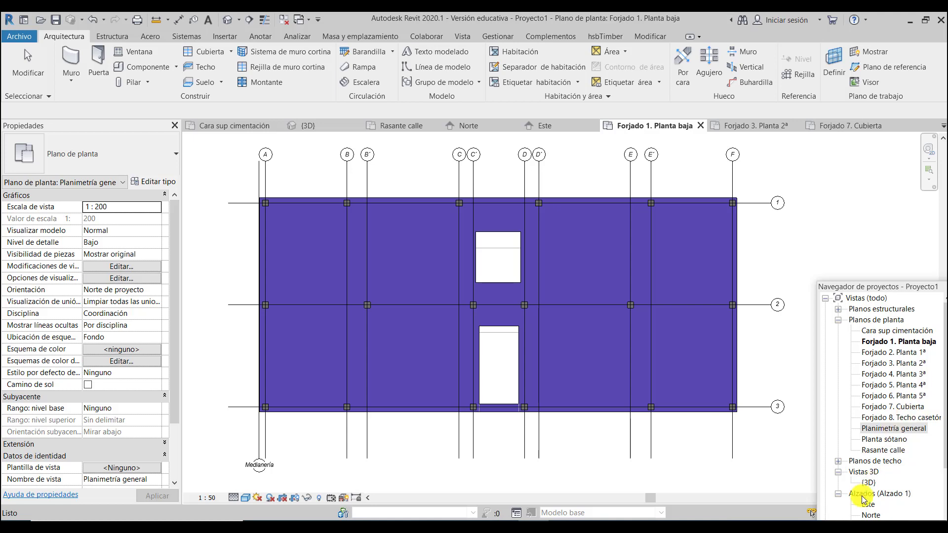
Step: In the Norte elevation, set the height between the Forjado 6 and Forjado 7. Cubierta levels to 3.35 m
left_click(868, 483)
double_click(869, 482)
scroll(636, 377, "down", 2)
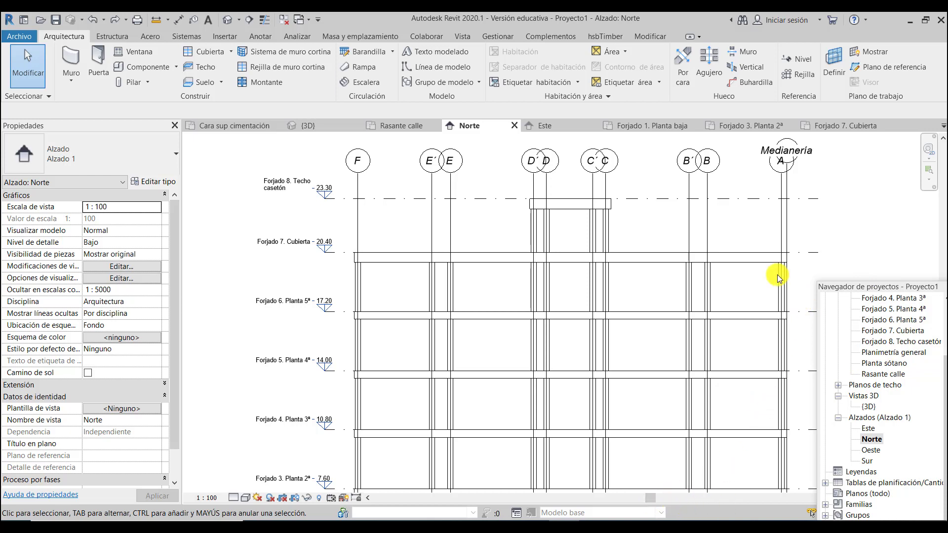
left_click(805, 253)
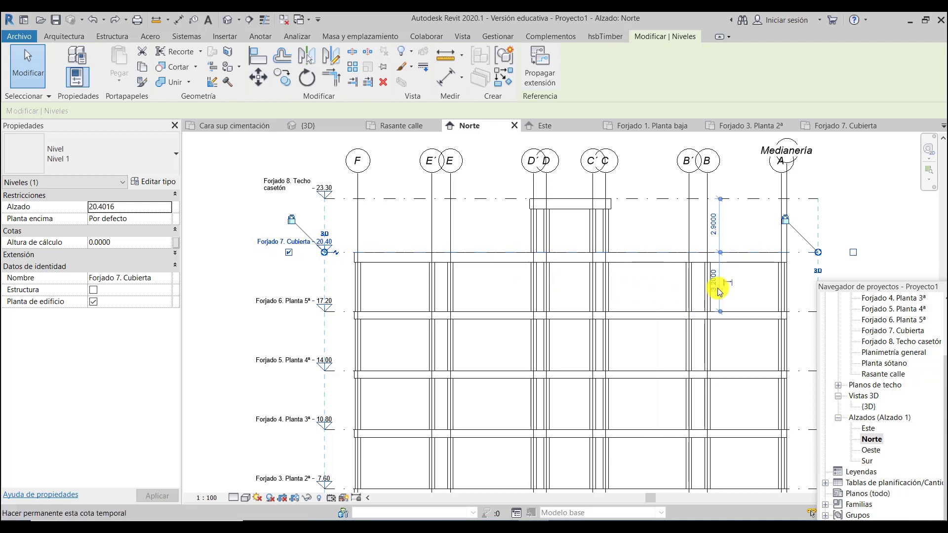
scroll(717, 288, "up", 2)
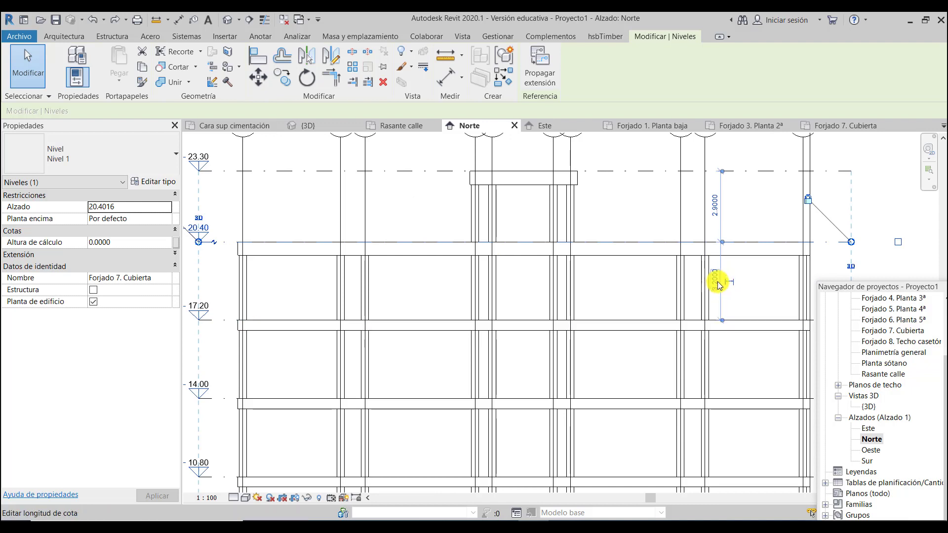
left_click(717, 287)
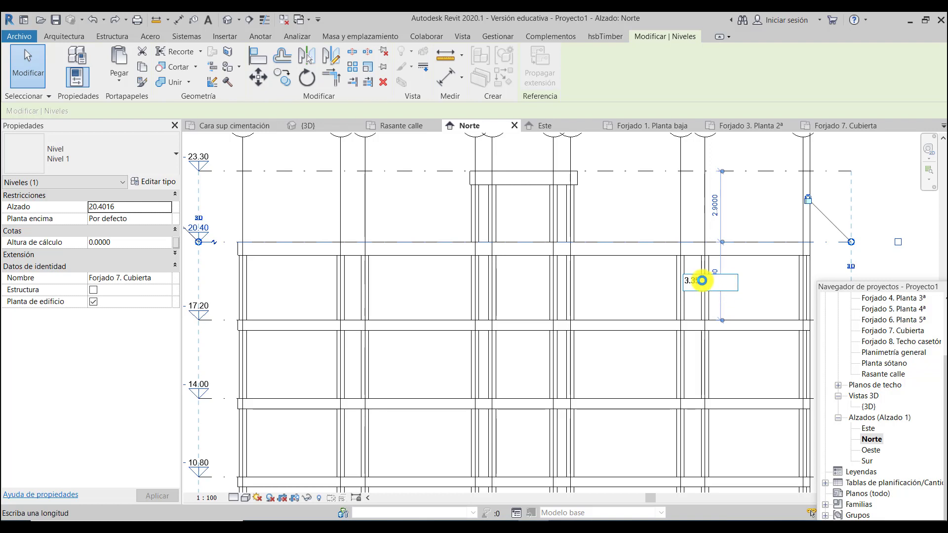
key("Return")
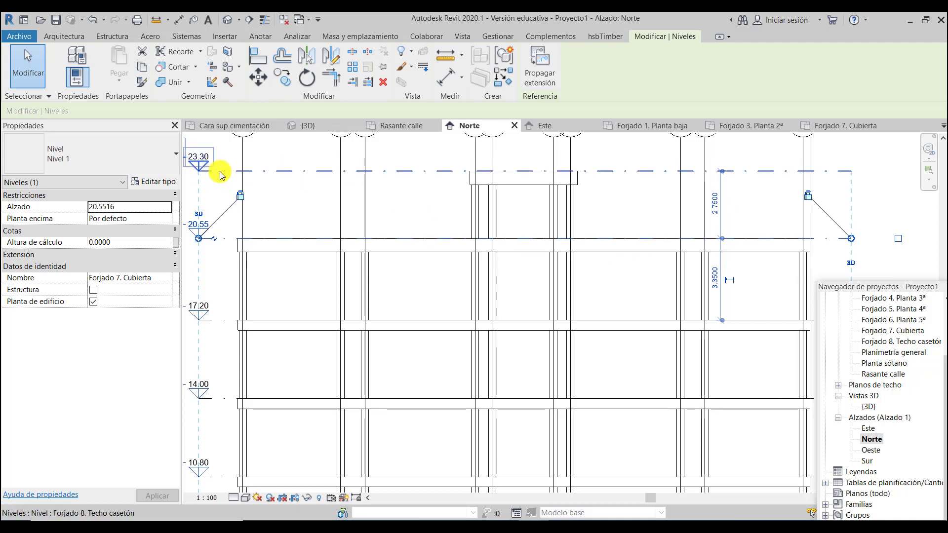
Step: Set the elevation of the Forjado 8. Techo casetón level to 23.45 m
left_click(199, 172)
left_click(202, 156)
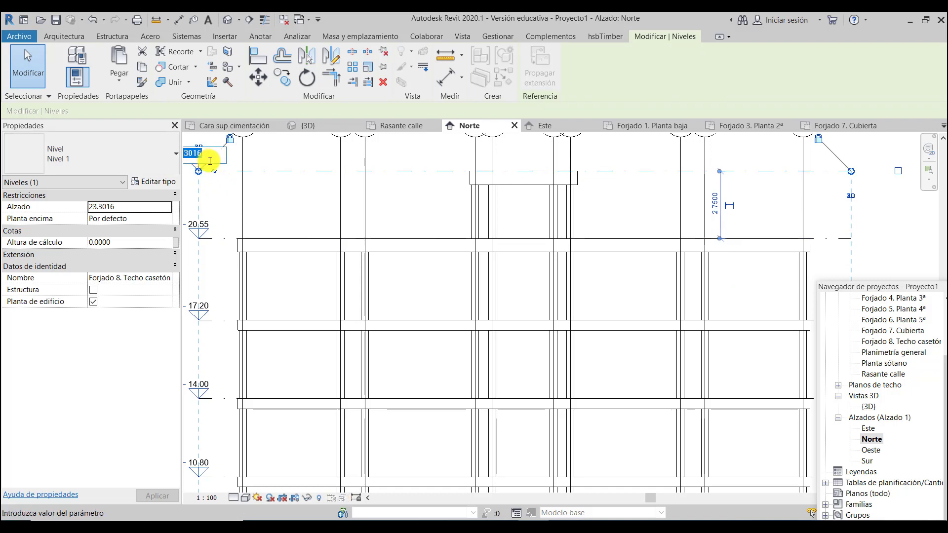
left_click(220, 193)
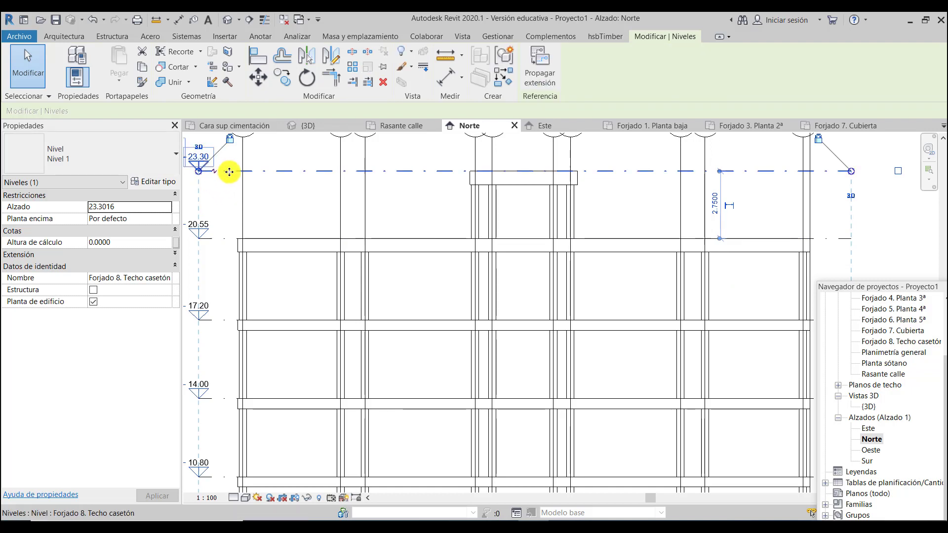
left_click(200, 157)
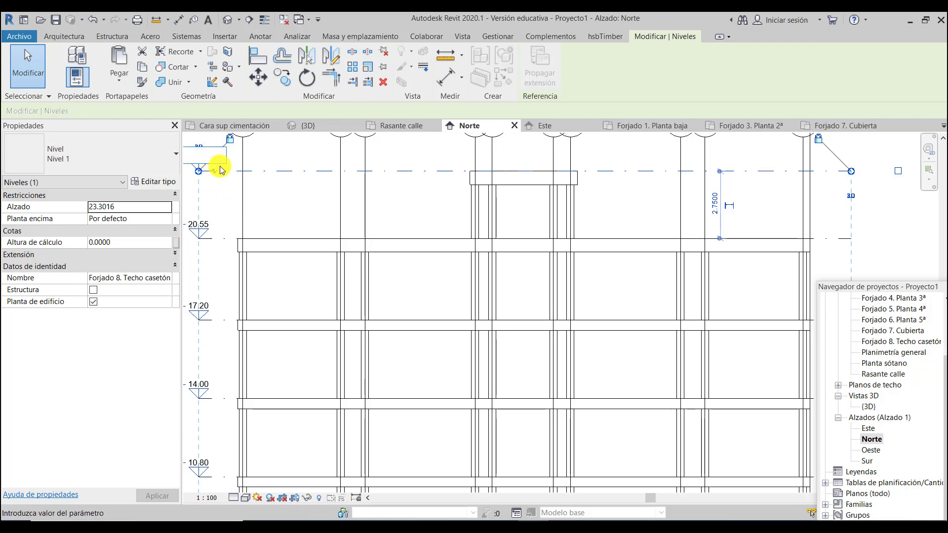
type("23")
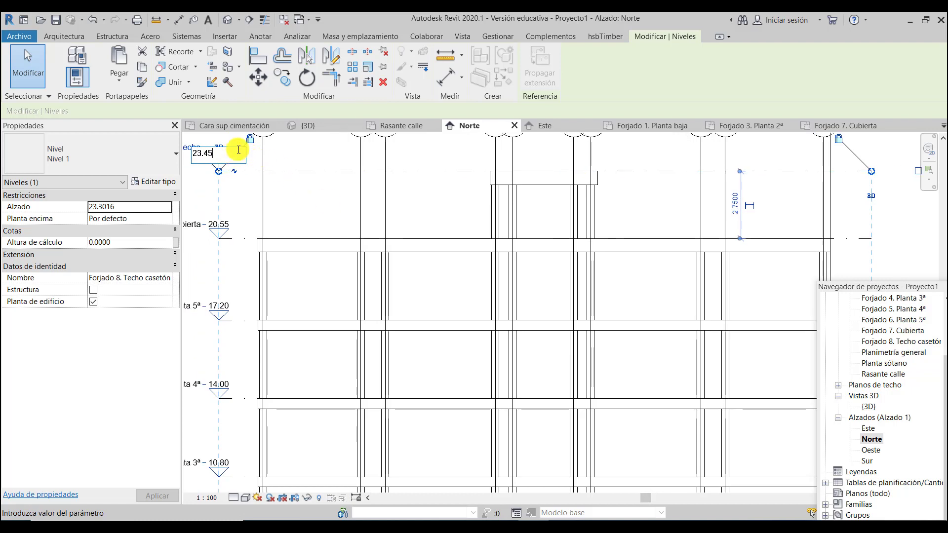
type(".45")
key("Return")
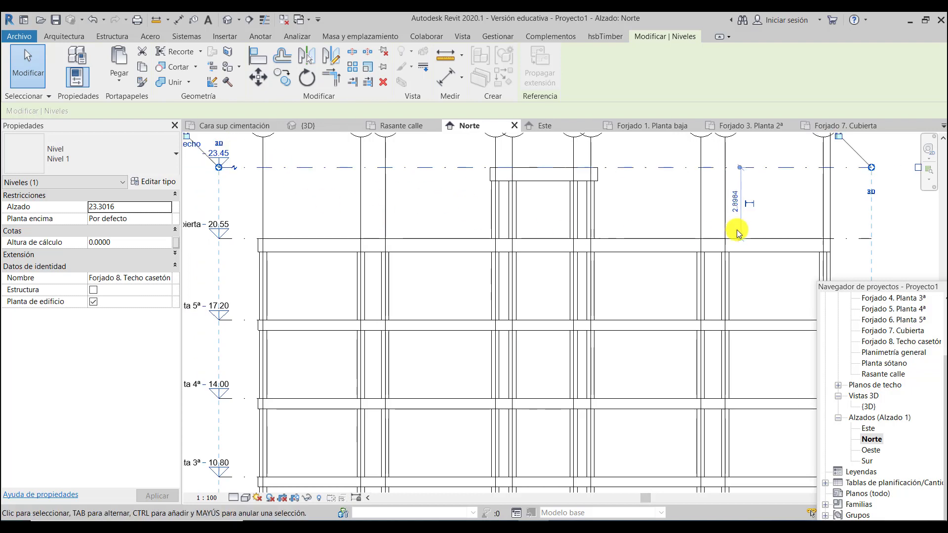
scroll(765, 210, "up", 2)
scroll(766, 211, "up", 1)
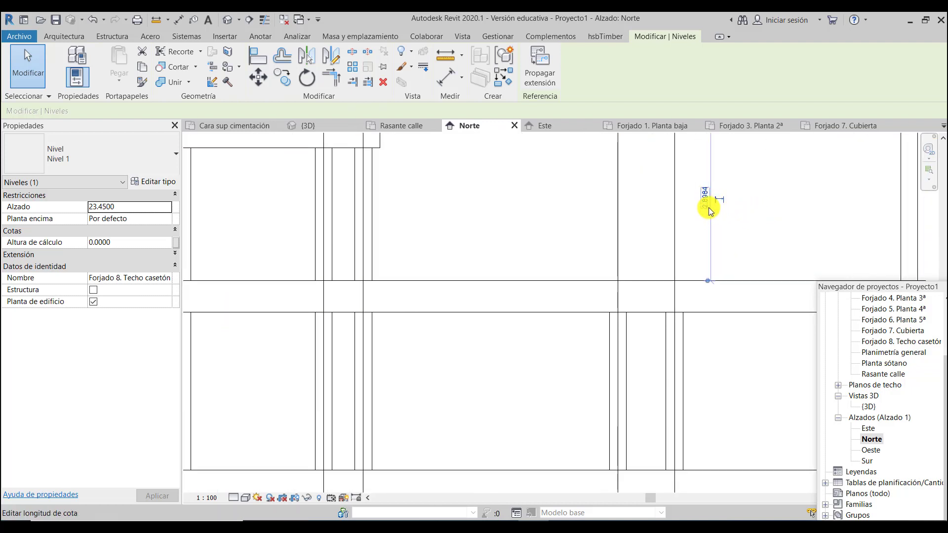
scroll(579, 258, "down", 4)
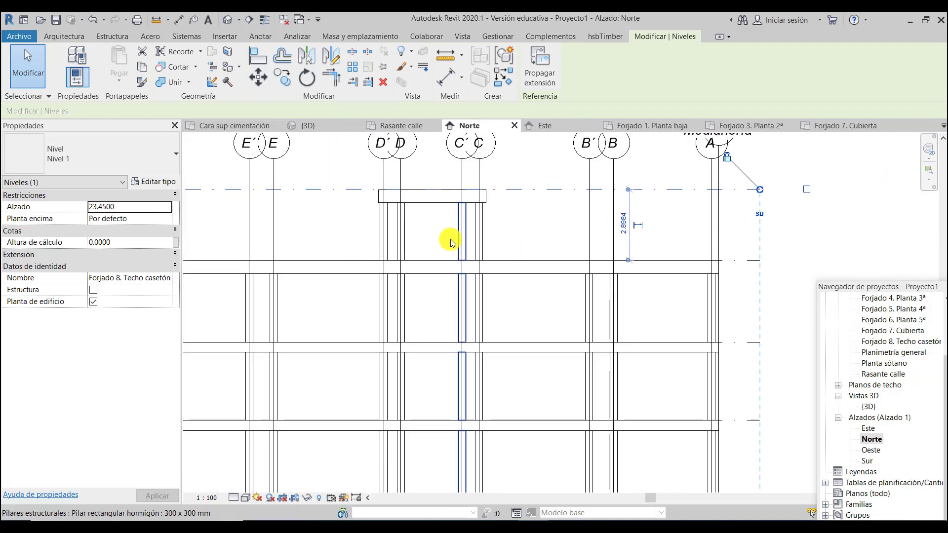
scroll(599, 212, "down", 2)
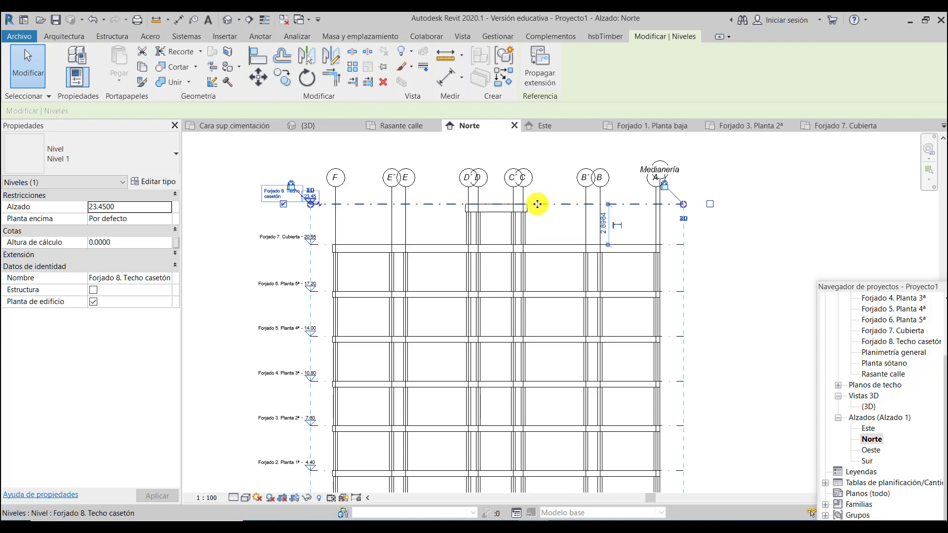
Step: Duplicate the floor type of the Forjado 2. Planta 1ª slab as "Forjado 33 cm y suelo 12 cm 2"
scroll(536, 467, "up", 1)
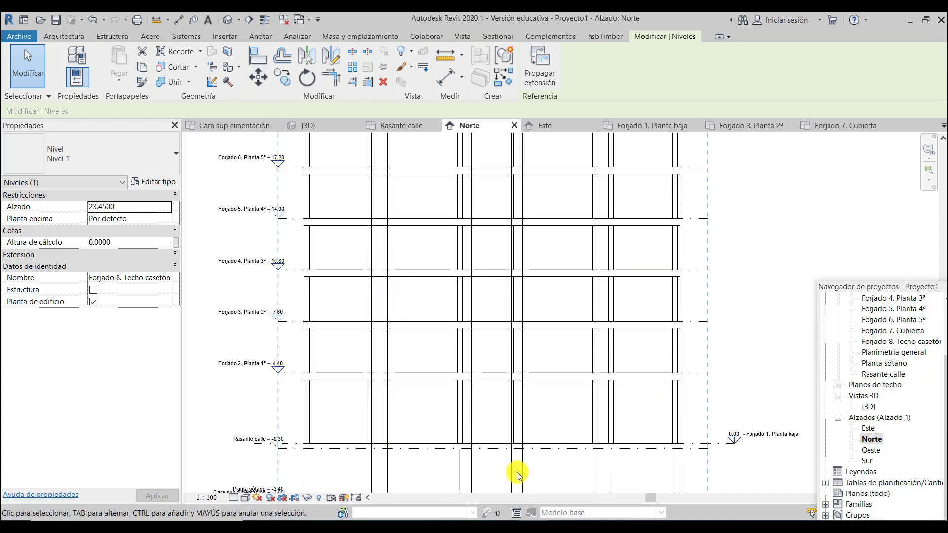
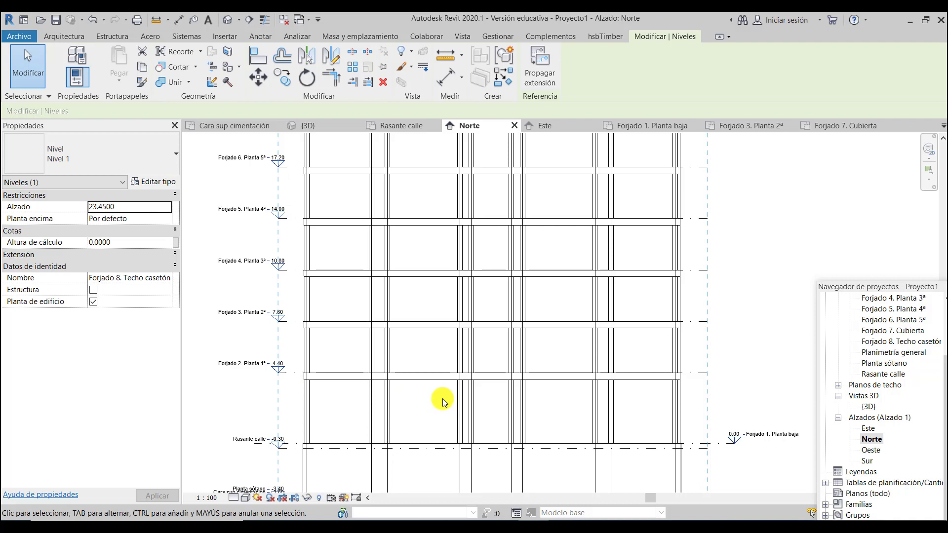
left_click(412, 375)
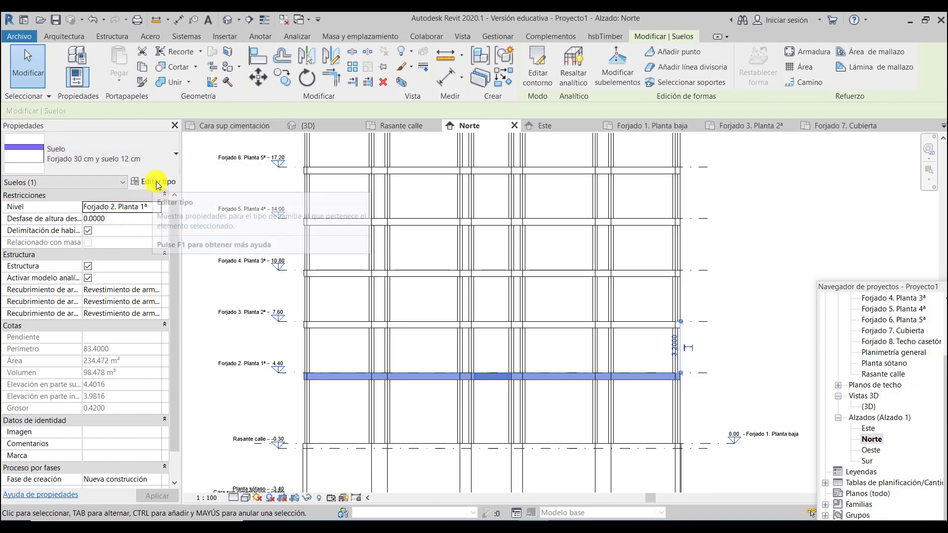
left_click(158, 183)
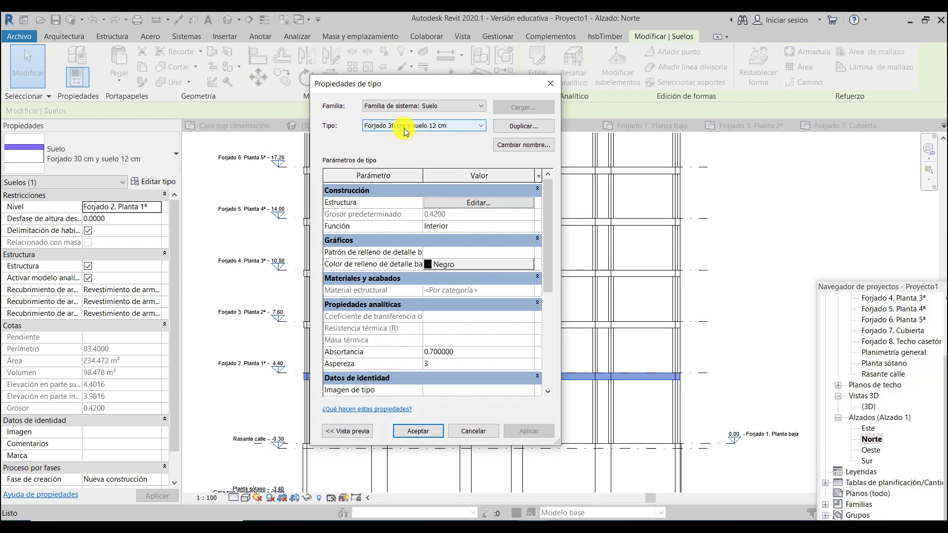
left_click(538, 128)
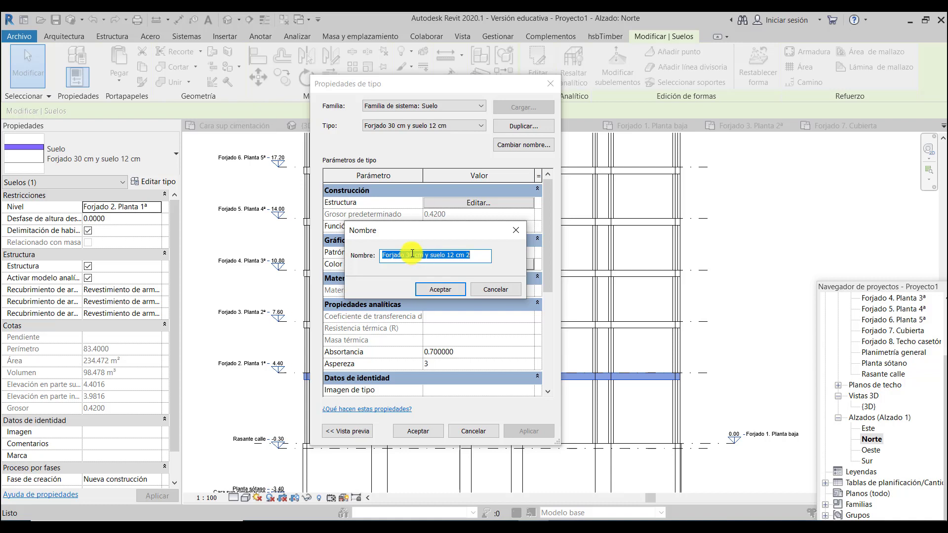
left_click(412, 254)
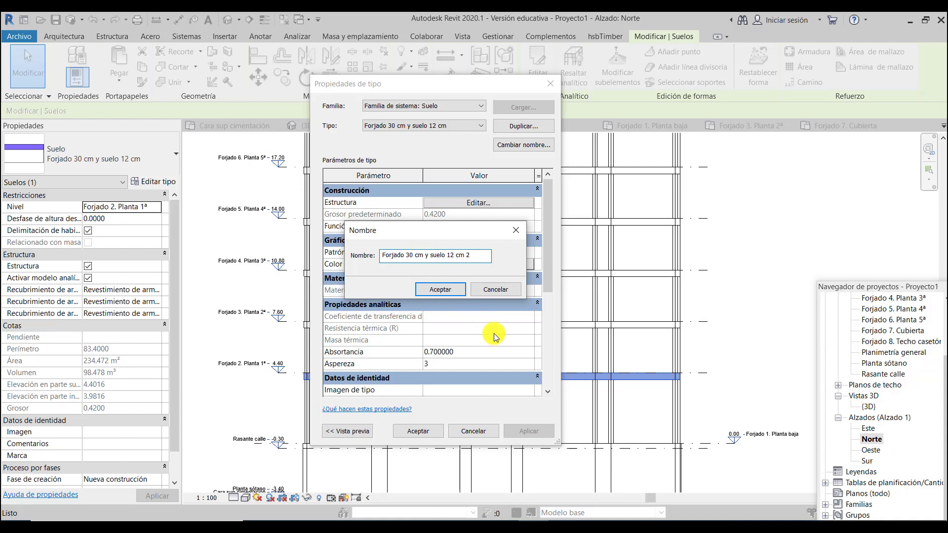
key("BackSpace")
type("3")
left_click(455, 291)
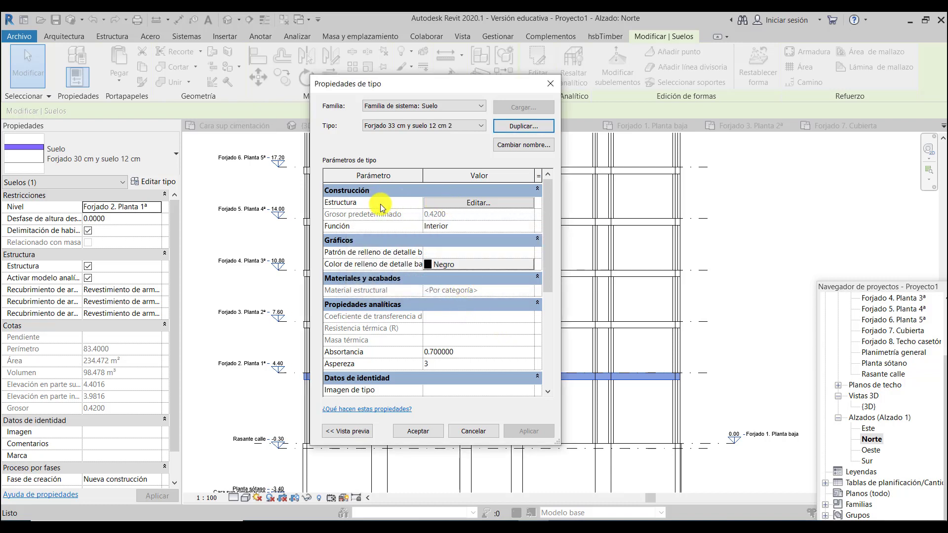
Step: Set the lower structural layer of the duplicated floor type to 0.33 m thick and apply the type to the Forjado 2 slab
left_click(467, 203)
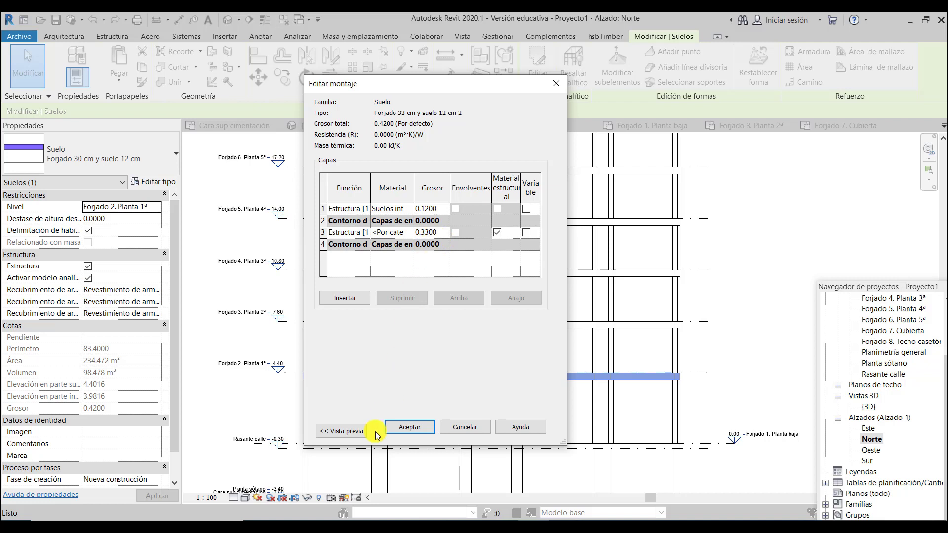
left_click(424, 428)
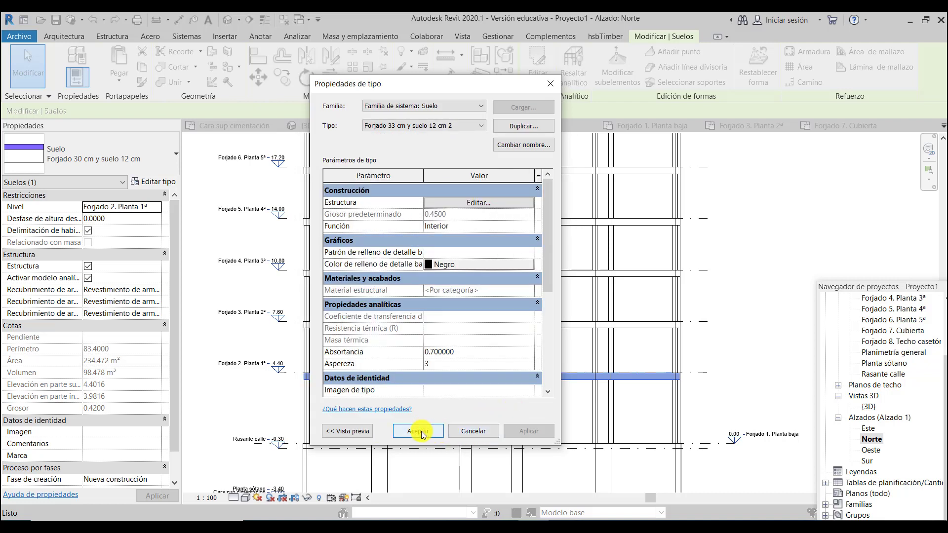
left_click(418, 431)
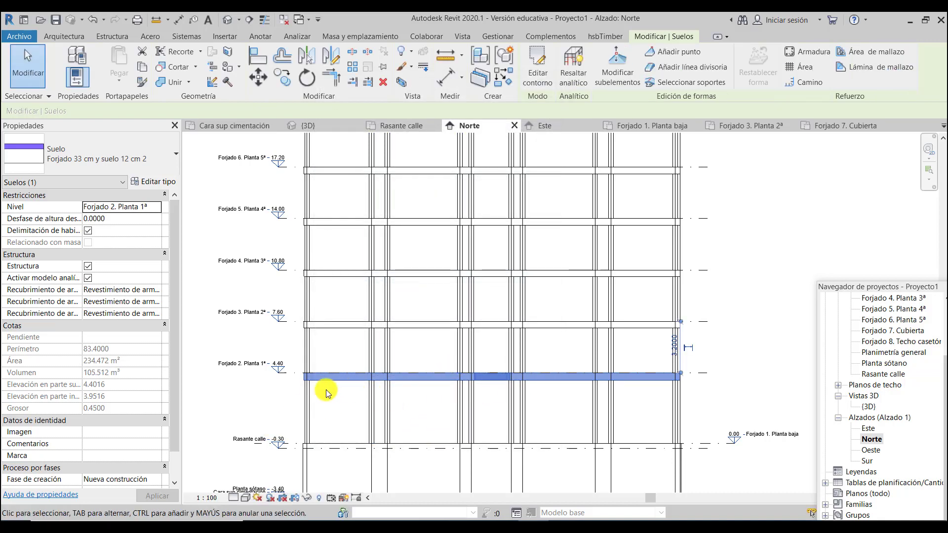
Step: Examine the Forjado 2. Planta 1ª slab's thickness and its level's distances to the adjacent levels in the Norte elevation
scroll(299, 388, "up", 2)
scroll(299, 388, "up", 1)
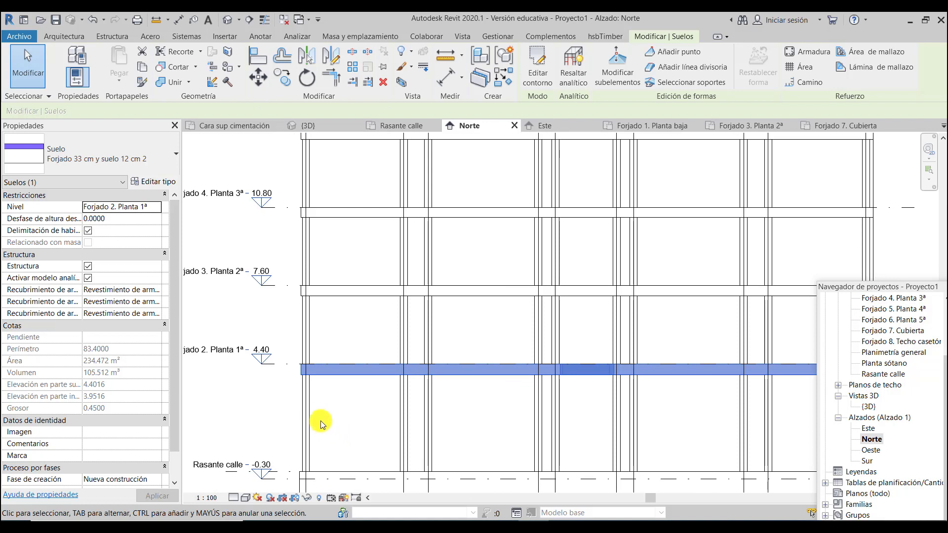
scroll(256, 363, "down", 1)
scroll(256, 363, "down", 1)
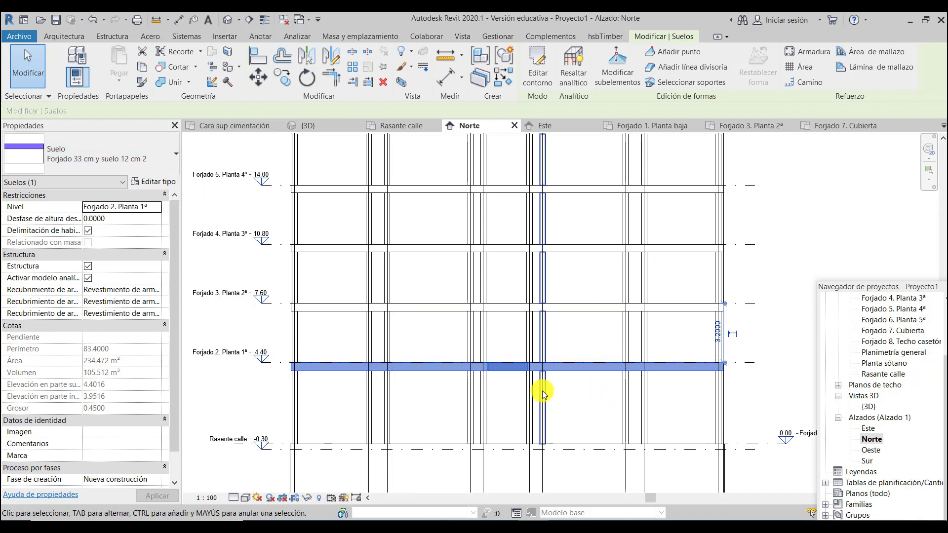
scroll(296, 373, "up", 3)
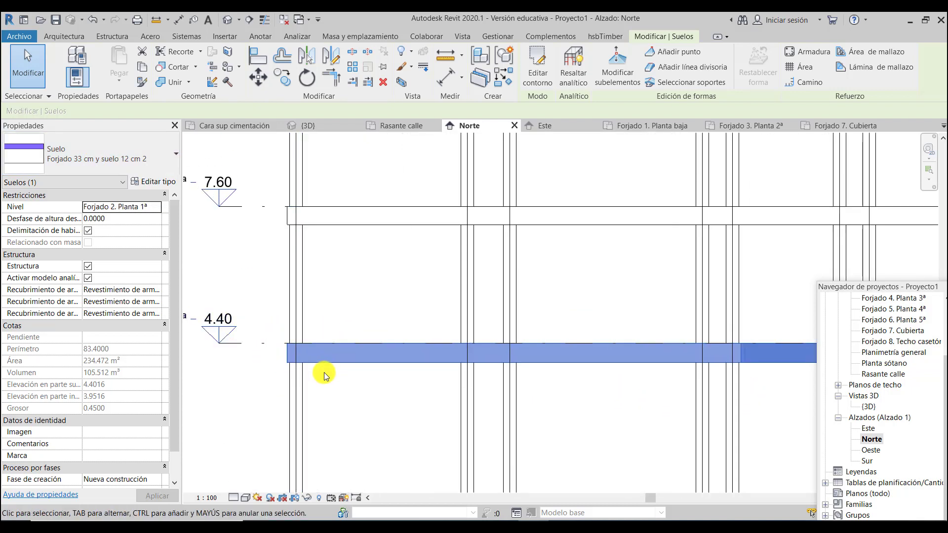
scroll(321, 341, "down", 3)
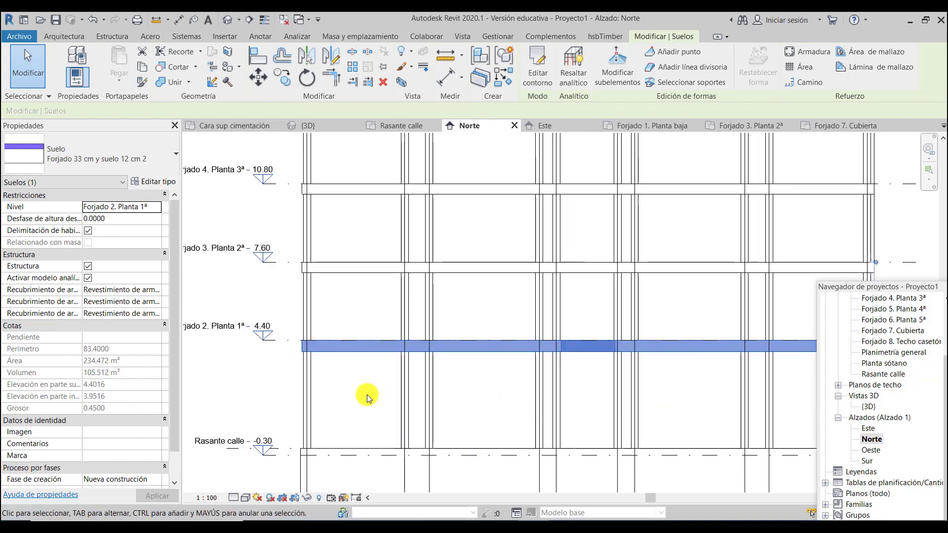
scroll(369, 394, "down", 2)
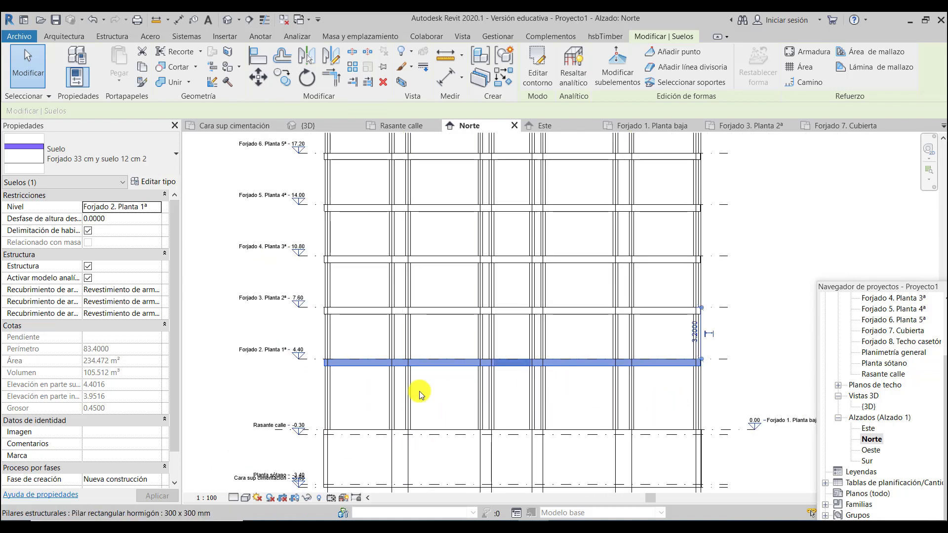
left_click(729, 362)
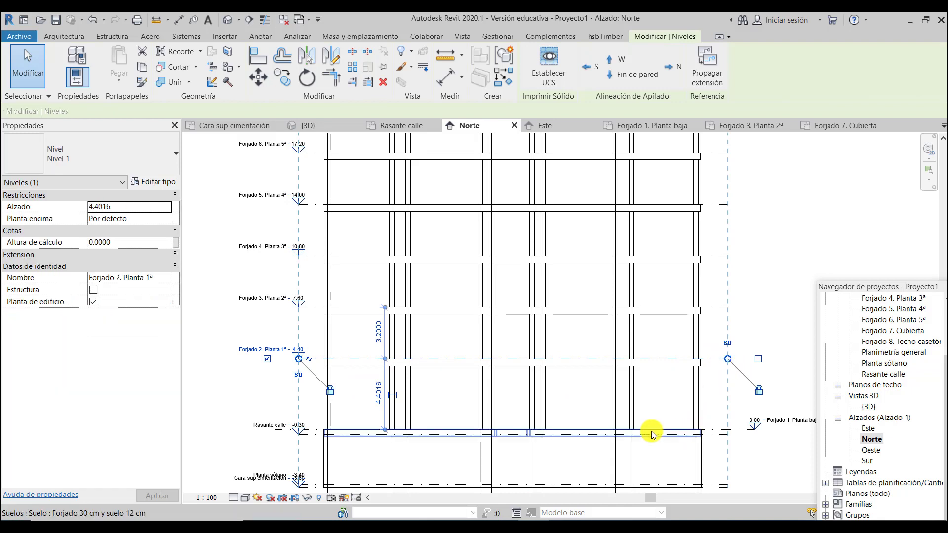
scroll(387, 419, "up", 2)
scroll(386, 418, "up", 1)
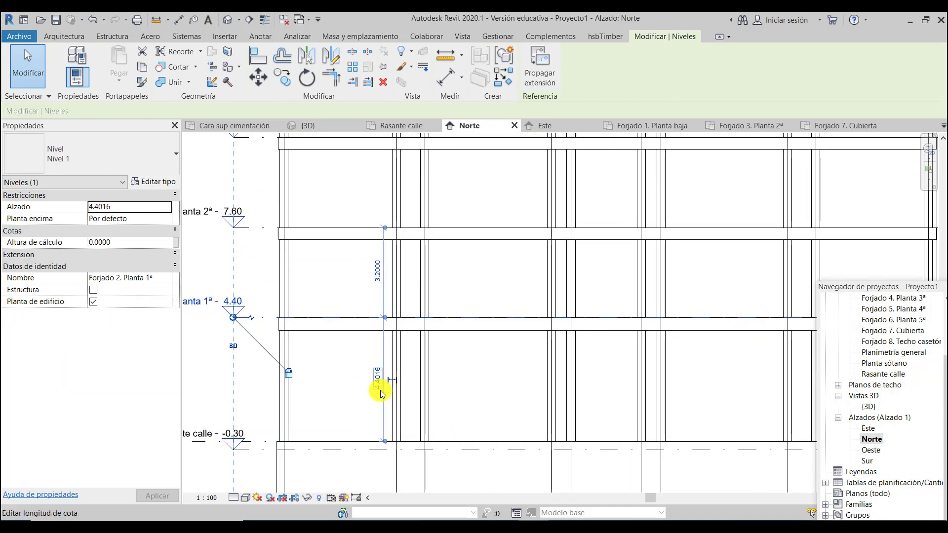
scroll(380, 390, "down", 3)
scroll(390, 391, "down", 3)
scroll(394, 181, "up", 2)
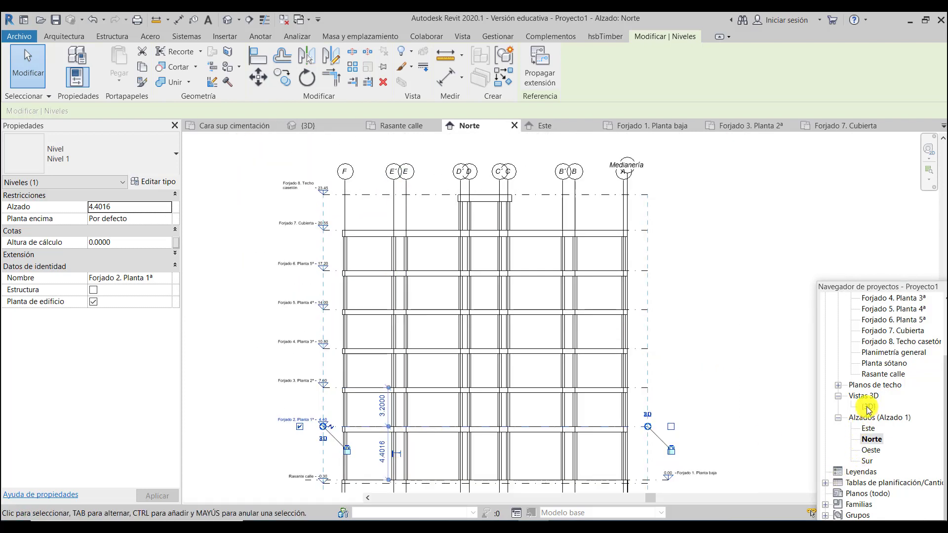
Step: Open the {3D} view and inspect the whole building from a different angle
double_click(868, 406)
scroll(530, 368, "down", 3)
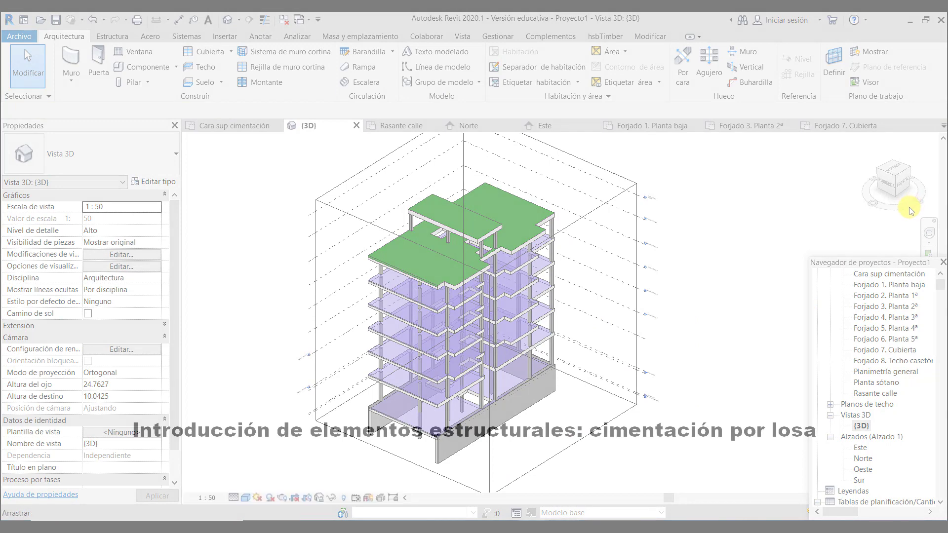
left_click_drag(900, 212, 861, 203)
scroll(889, 280, "up", 1)
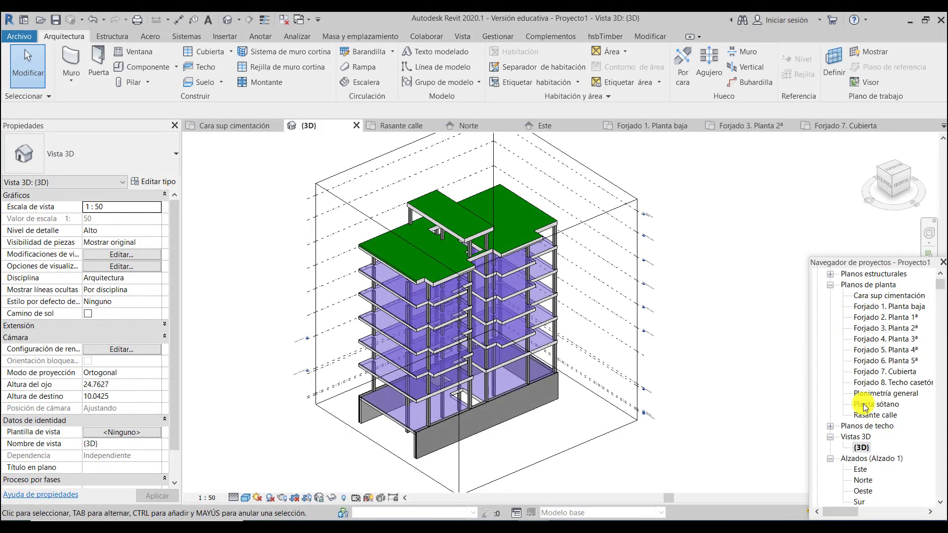
Step: Open the Cara sup cimentación floor plan and bring the whole basement wall perimeter into view
double_click(862, 296)
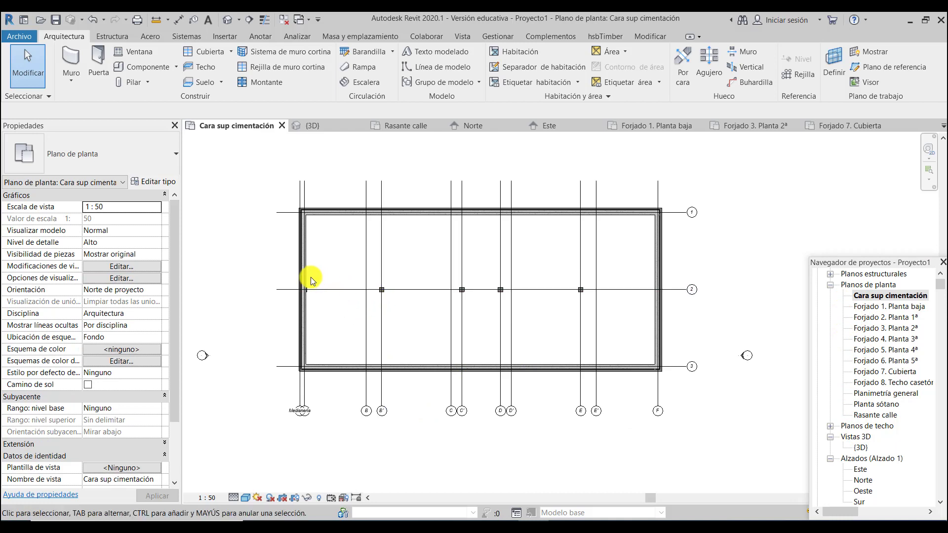
scroll(311, 276, "up", 1)
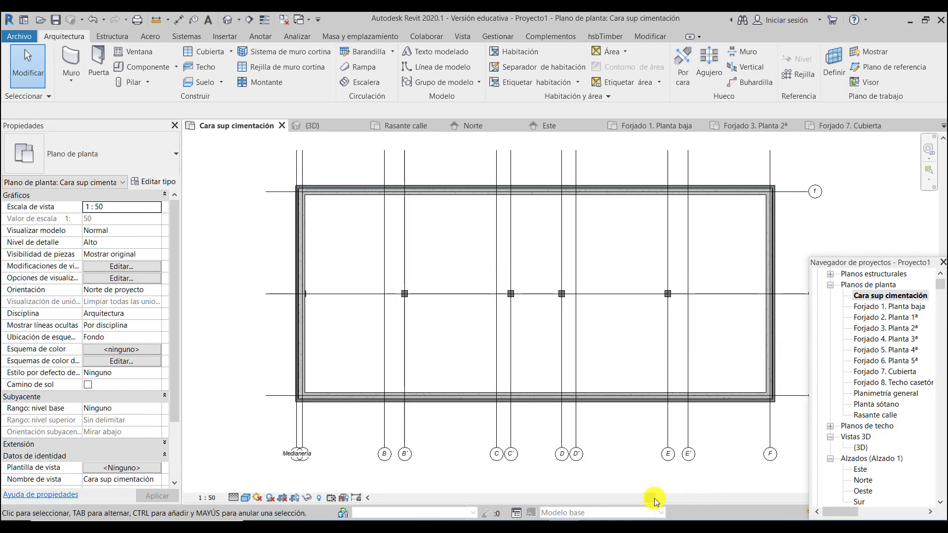
left_click_drag(653, 497, 657, 496)
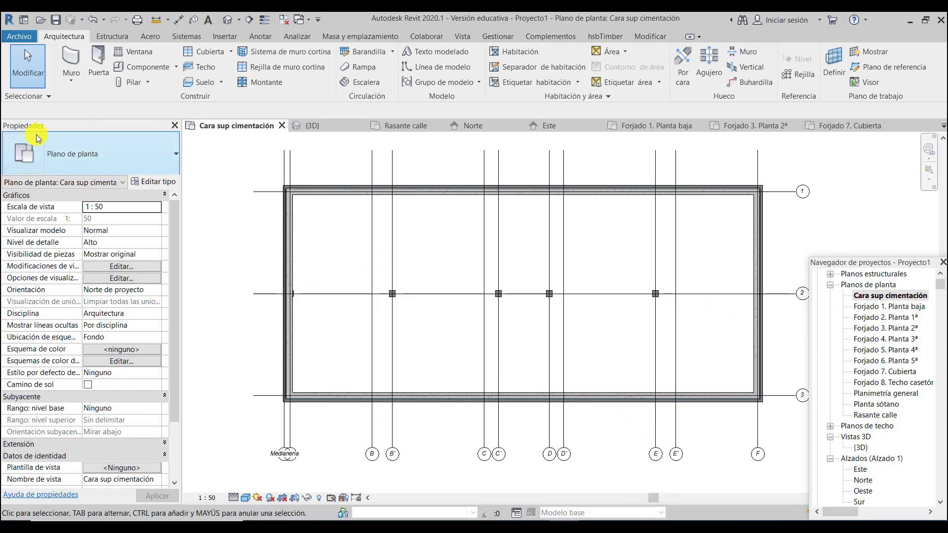
left_click(111, 37)
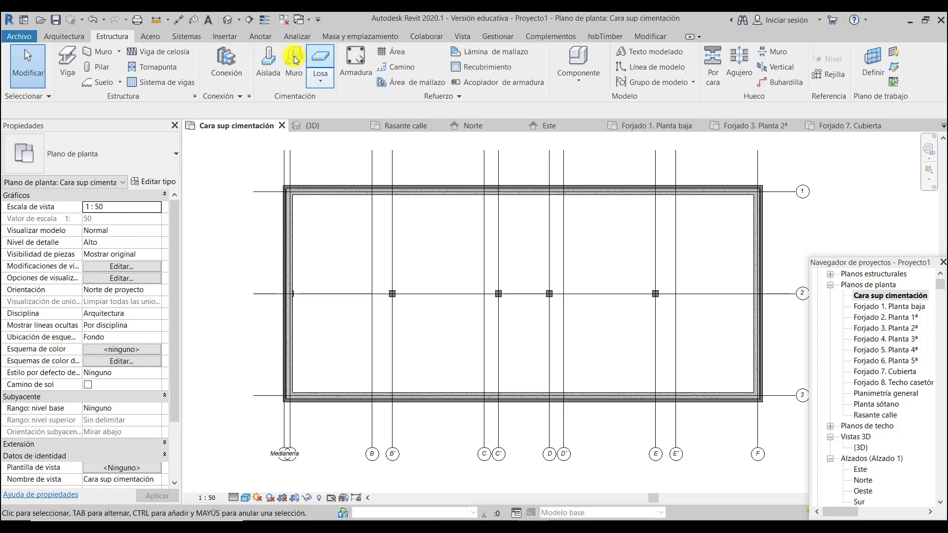
left_click(323, 82)
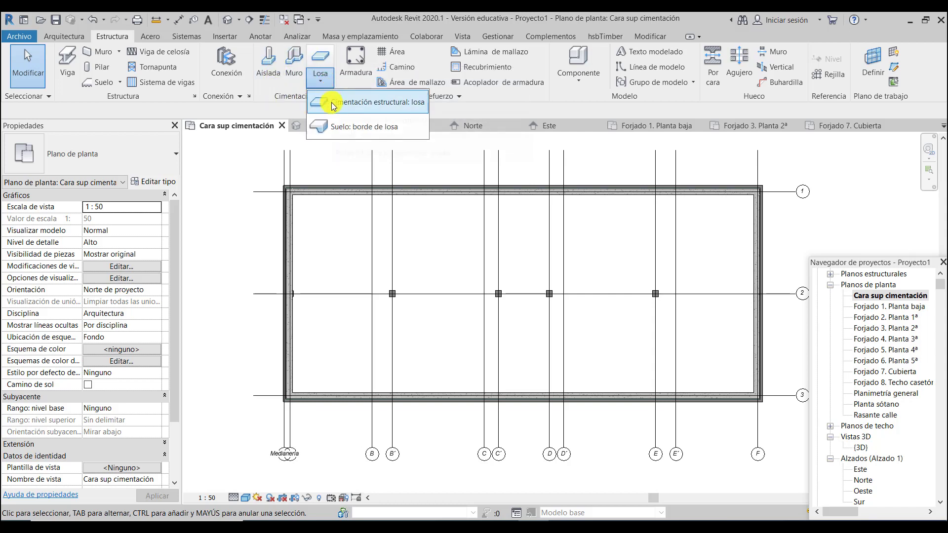
left_click(331, 102)
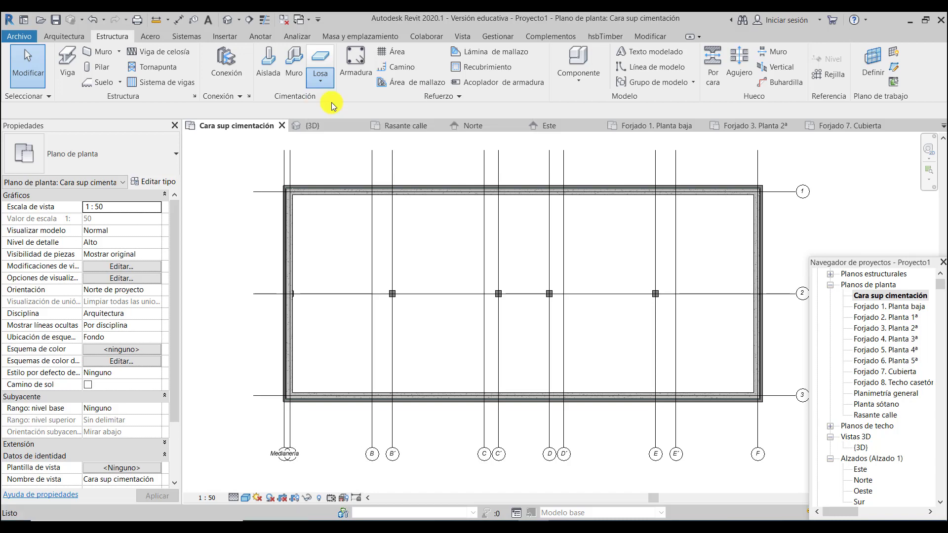
scroll(781, 200, "up", 1)
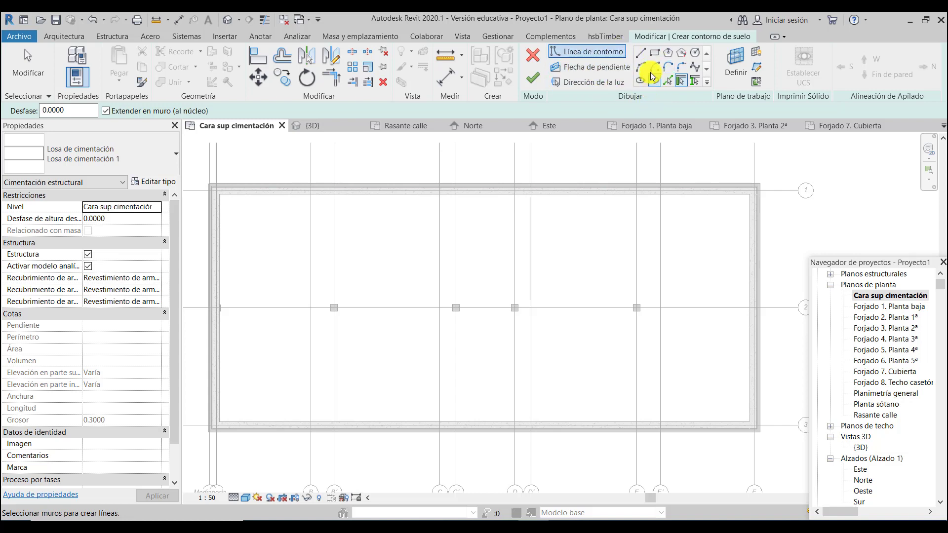
left_click(655, 53)
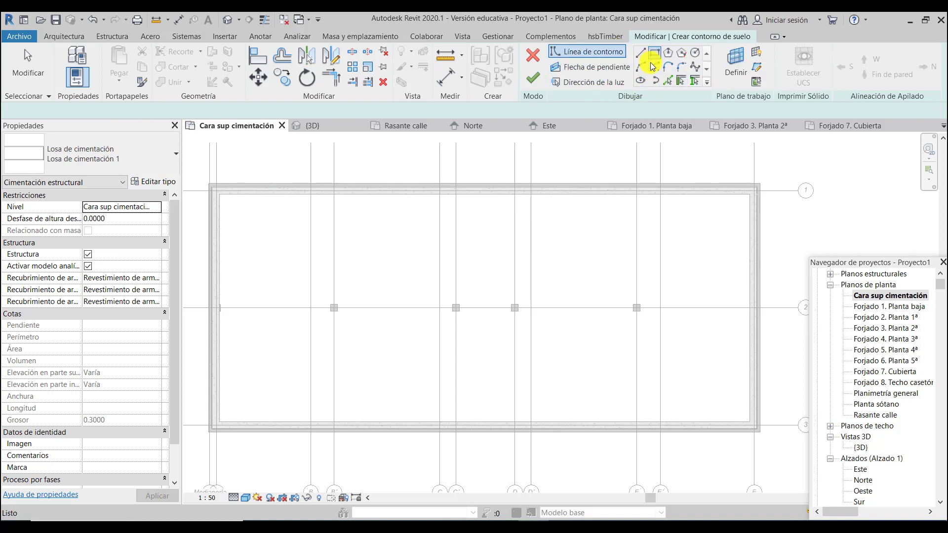
scroll(199, 187, "up", 6)
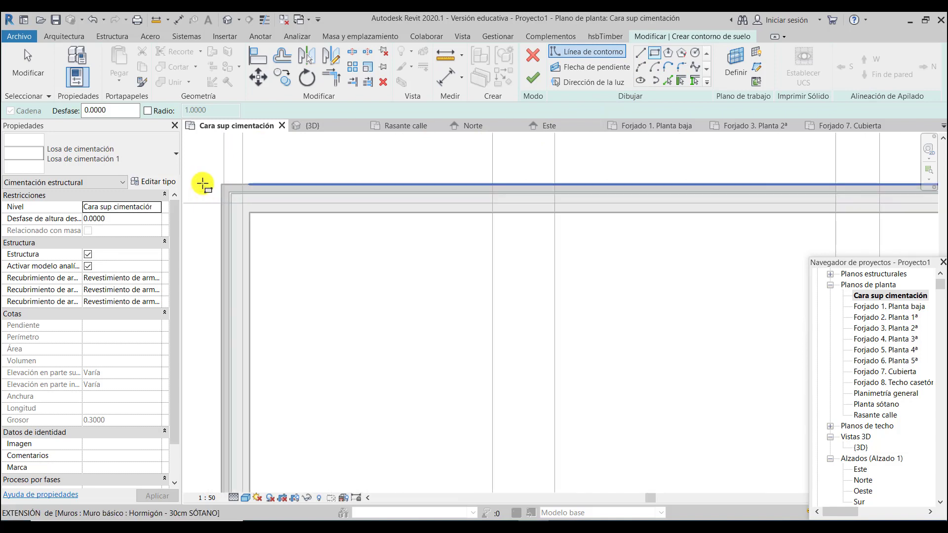
scroll(250, 211, "up", 2)
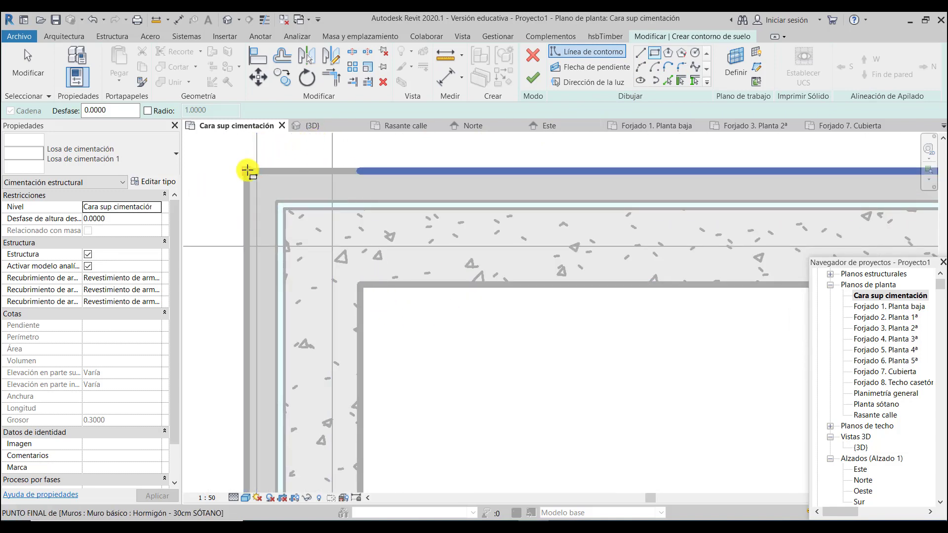
scroll(405, 270, "down", 1)
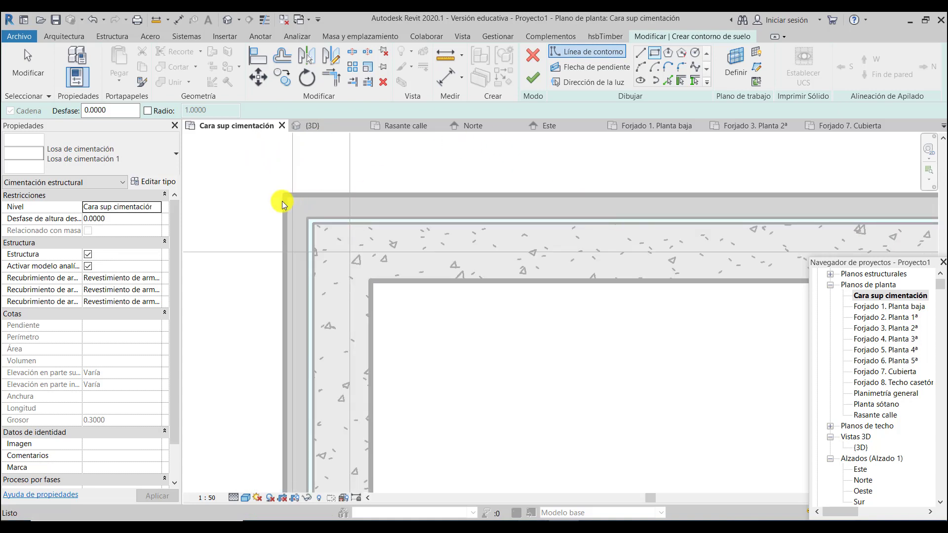
scroll(293, 199, "up", 1)
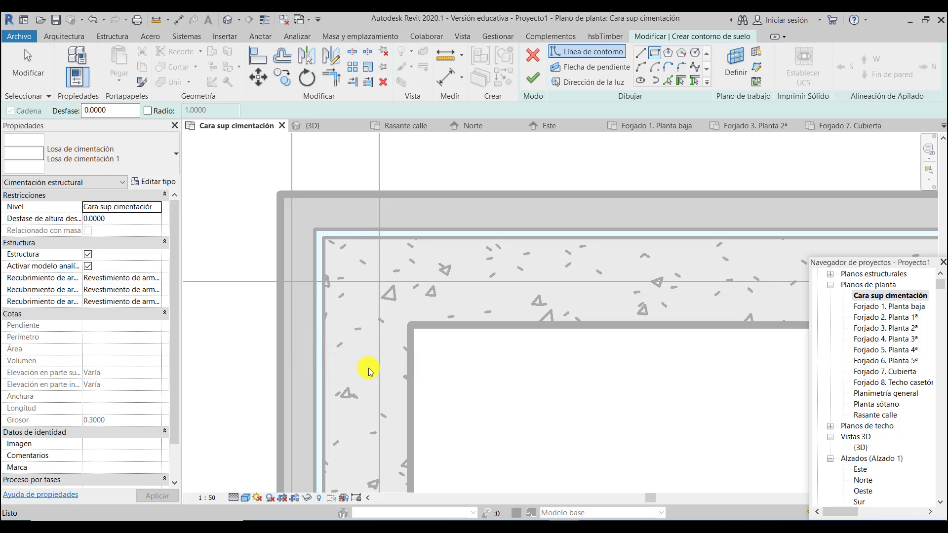
scroll(385, 249, "down", 3)
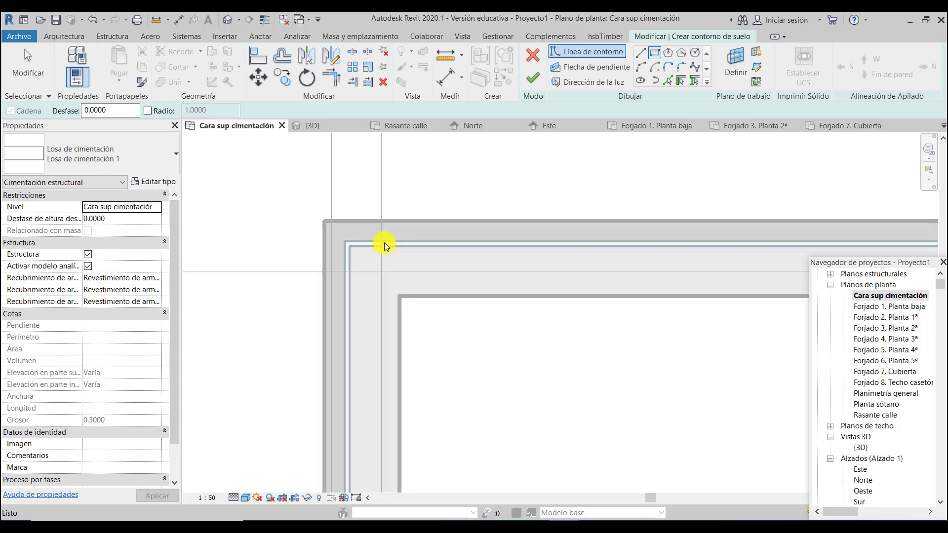
scroll(381, 237, "down", 1)
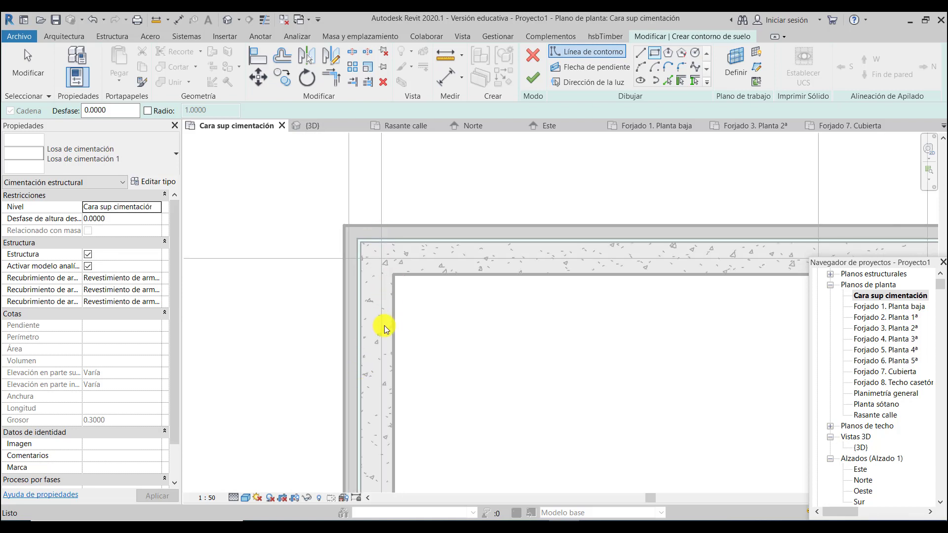
scroll(358, 238, "up", 2)
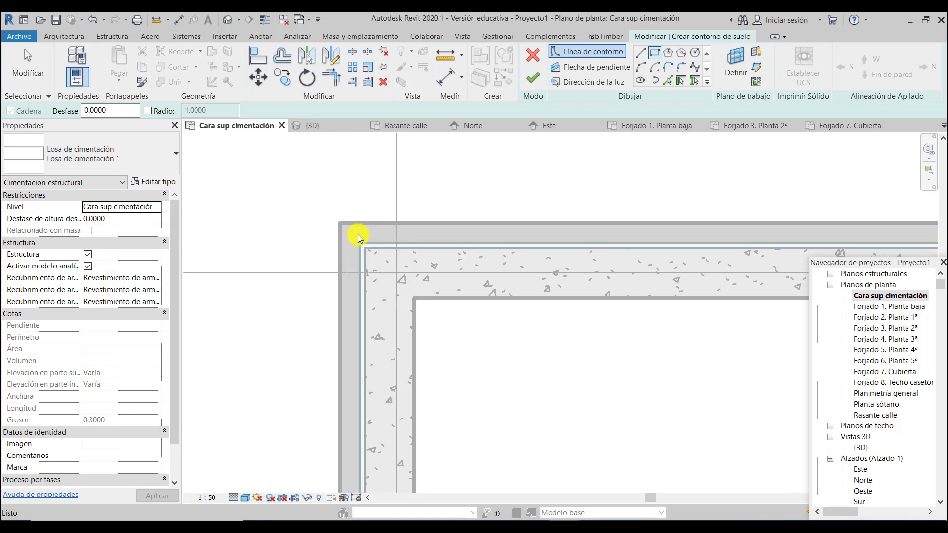
scroll(359, 238, "up", 1)
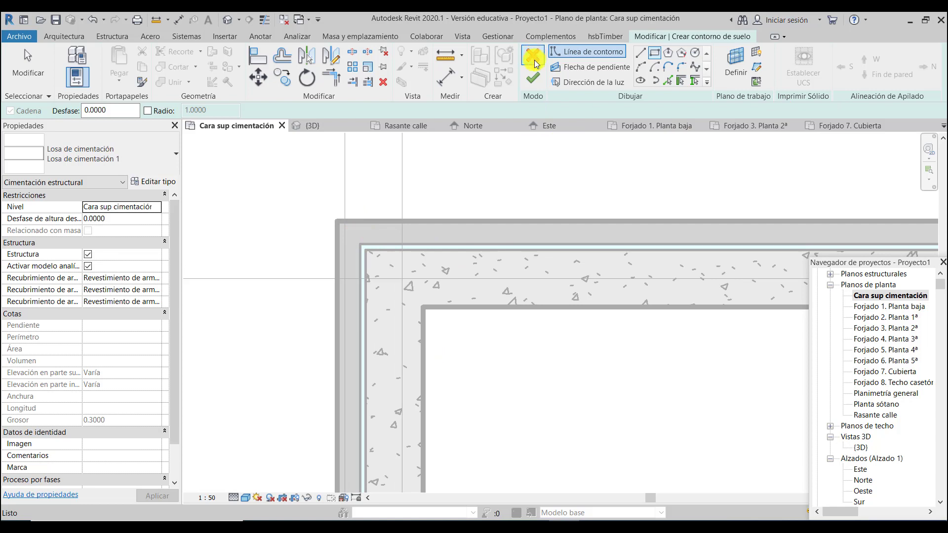
left_click(533, 77)
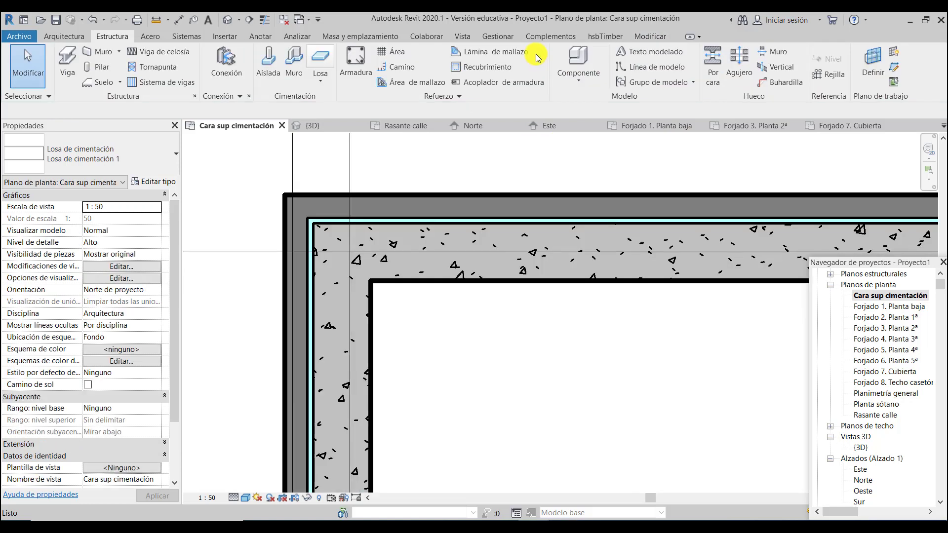
Step: Move the Hormigón - 30cm SÓTANO wall beside the Medianería grid so its outer face lies on that grid line
left_click(286, 412)
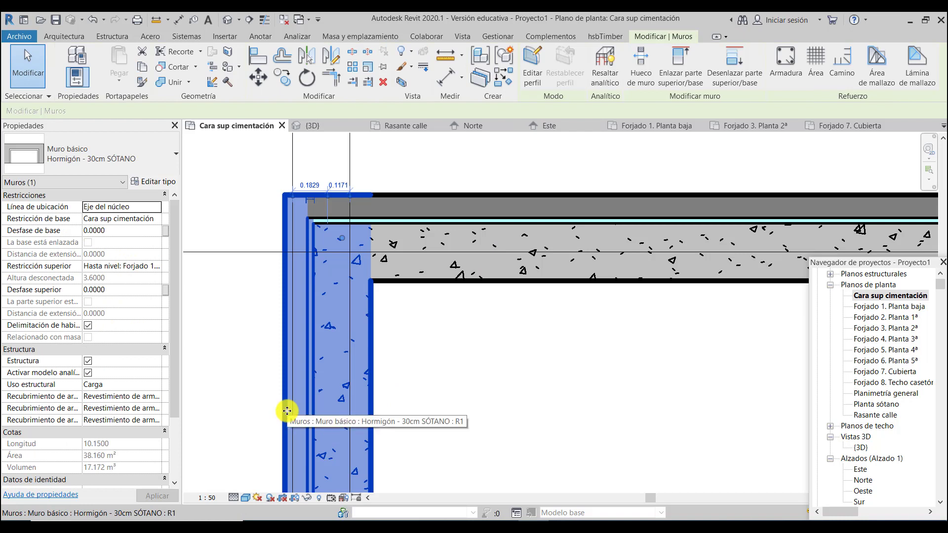
left_click(257, 79)
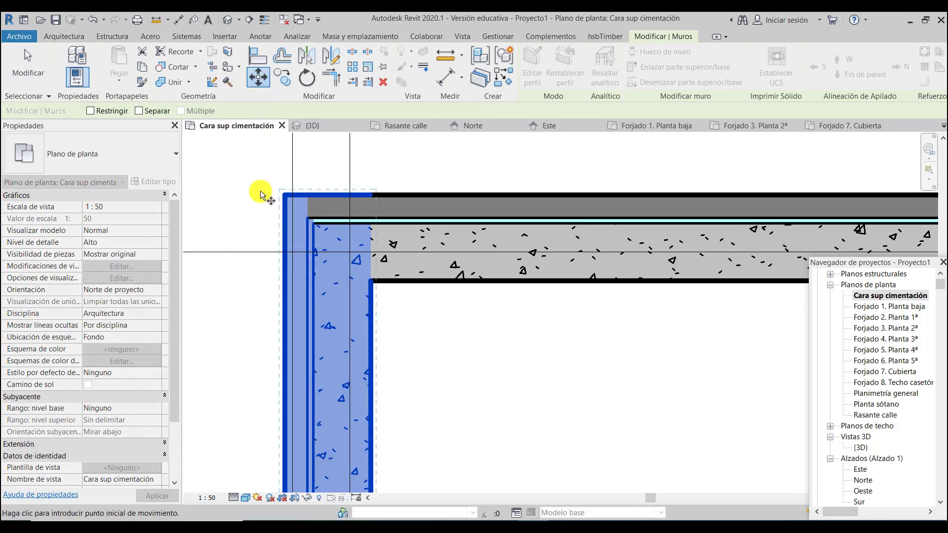
scroll(284, 354, "up", 2)
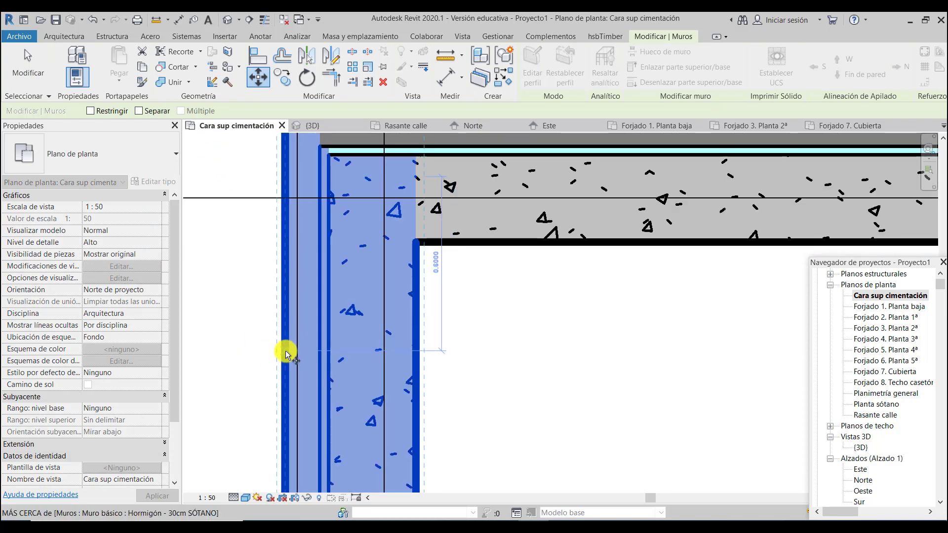
left_click(286, 355)
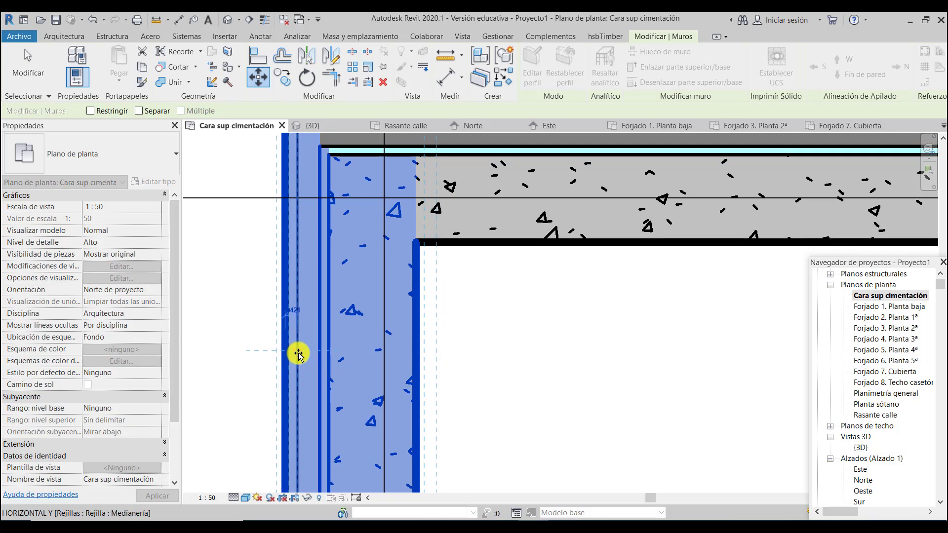
left_click(297, 353)
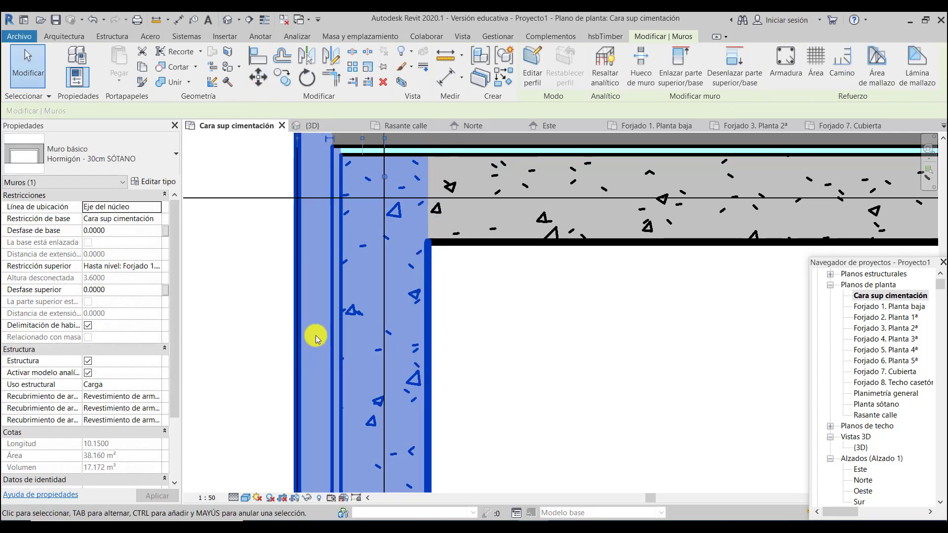
scroll(326, 321, "down", 1)
scroll(342, 307, "down", 2)
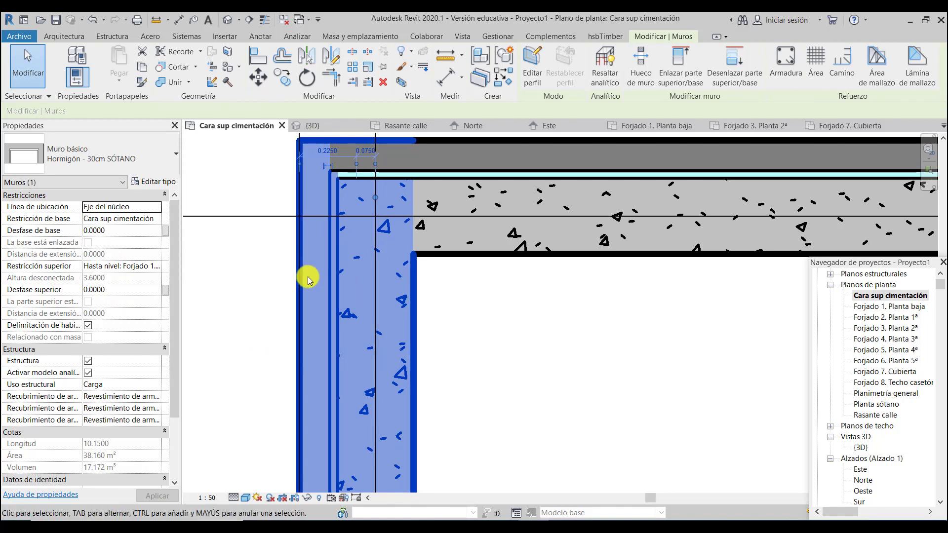
scroll(302, 277, "up", 4)
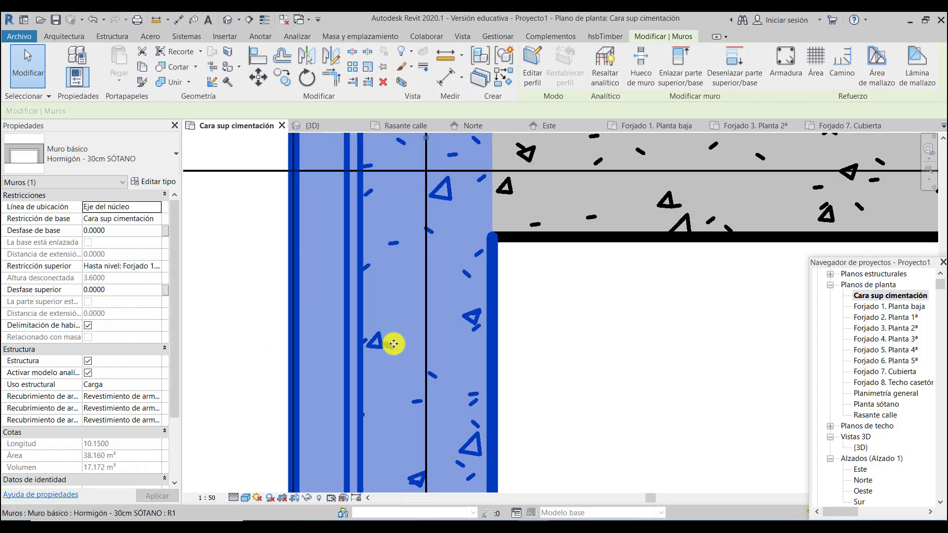
scroll(449, 277, "down", 4)
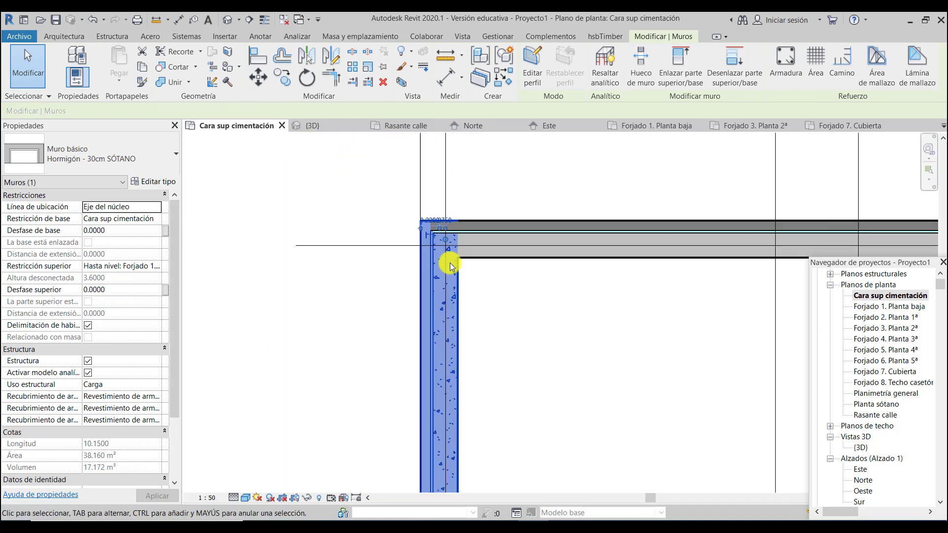
scroll(451, 444, "up", 5)
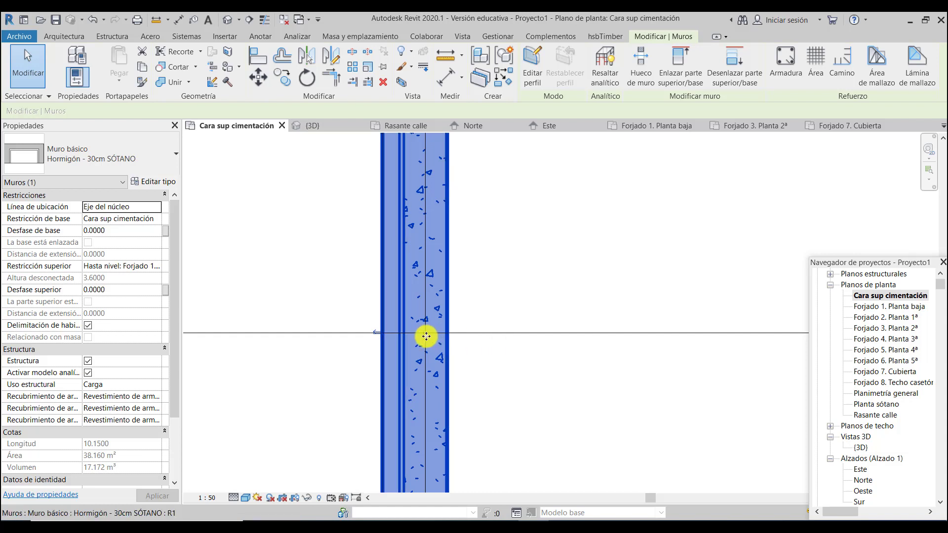
scroll(360, 332, "down", 8)
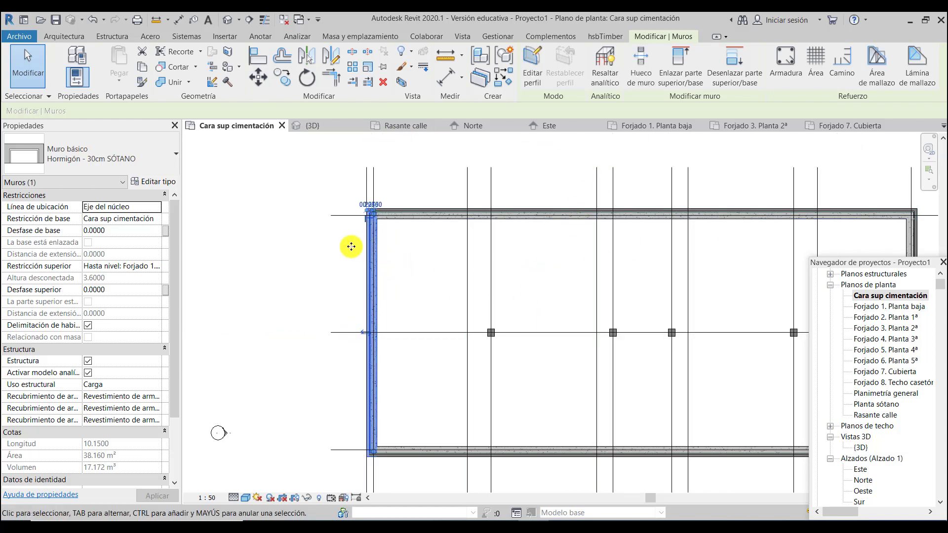
scroll(366, 249, "down", 2)
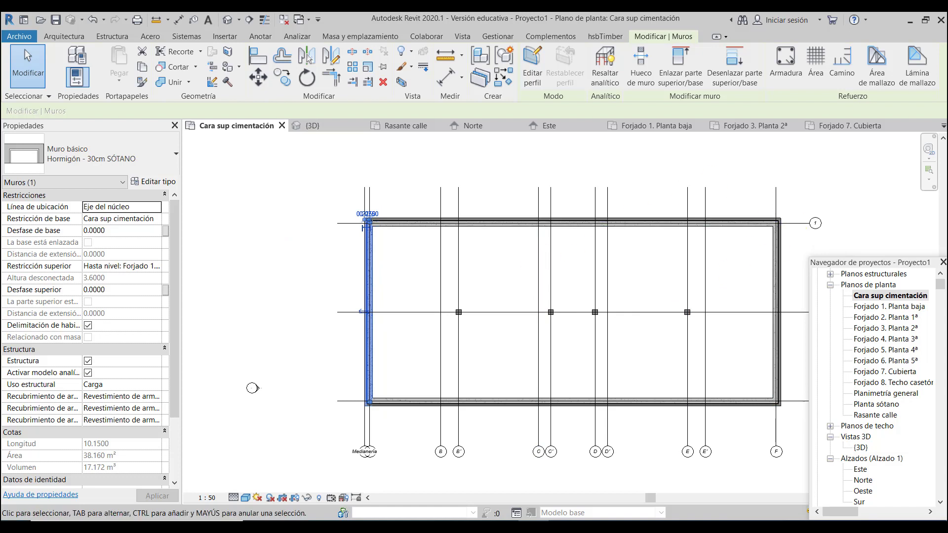
Step: Create a structural foundation slab on the Cara sup cimentación level with a rectangular boundary between opposite outer corners of the basement walls
scroll(782, 302, "up", 2)
left_click(116, 42)
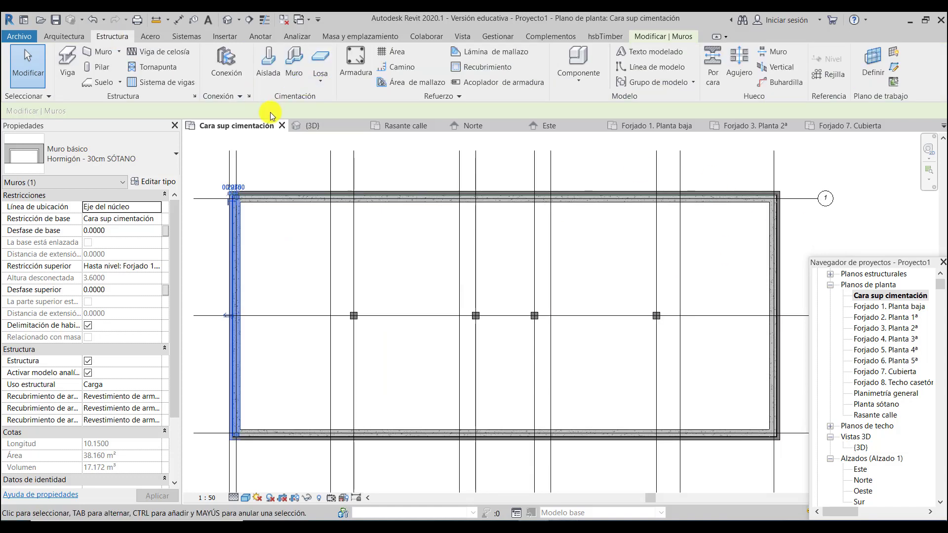
left_click(324, 83)
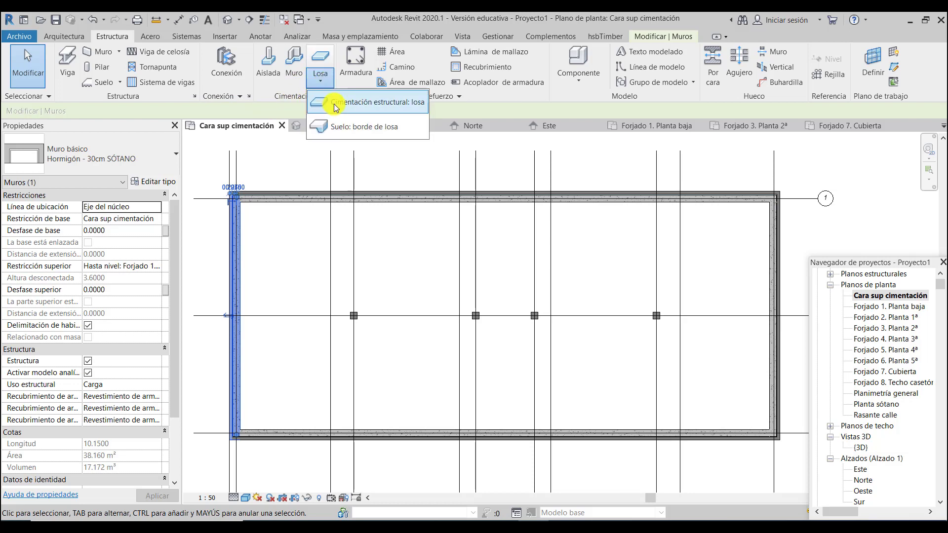
left_click(336, 103)
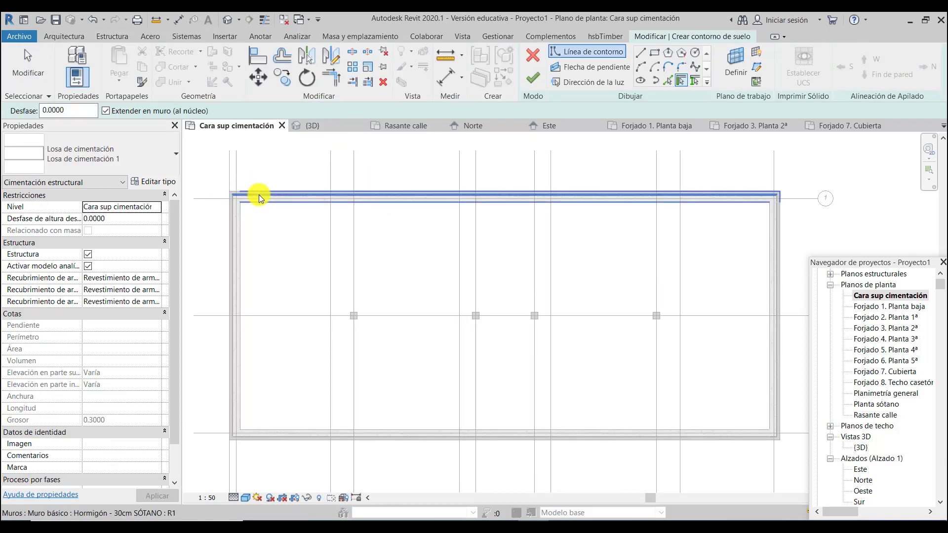
scroll(252, 192, "up", 3)
left_click(658, 55)
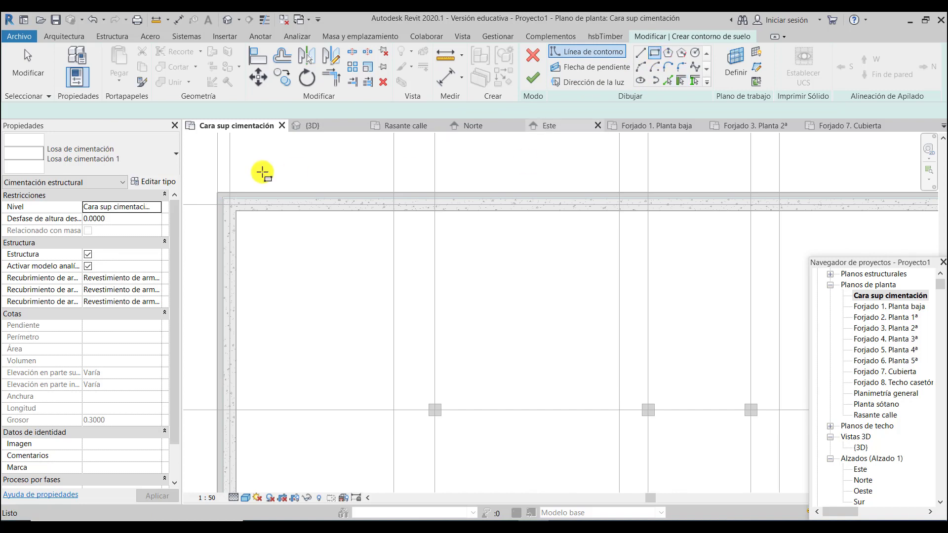
scroll(242, 192, "up", 3)
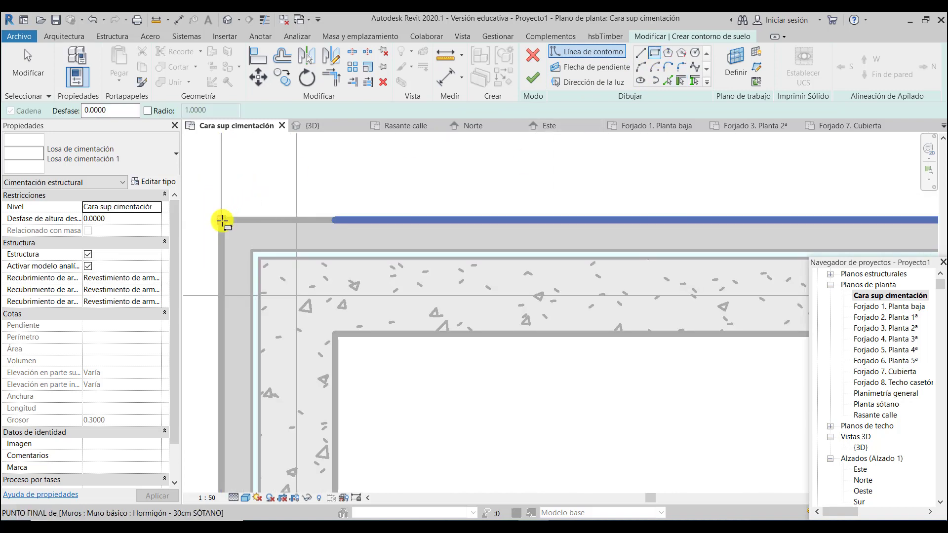
left_click(223, 221)
scroll(277, 229, "down", 6)
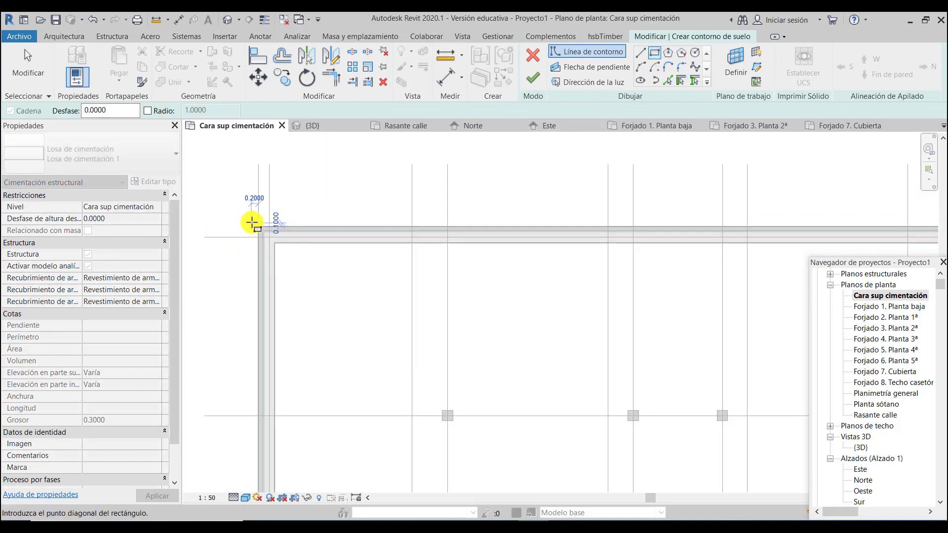
scroll(619, 389, "up", 5)
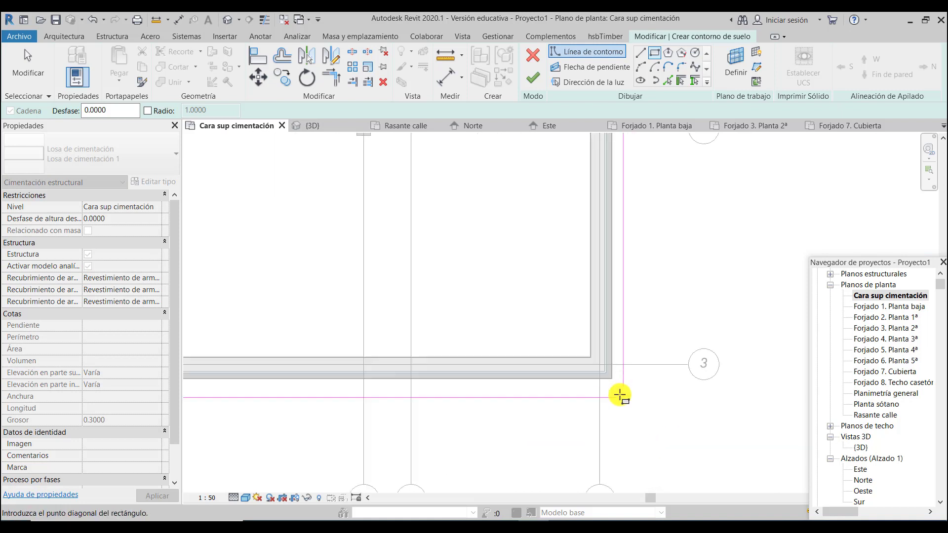
scroll(613, 388, "up", 2)
left_click(603, 353)
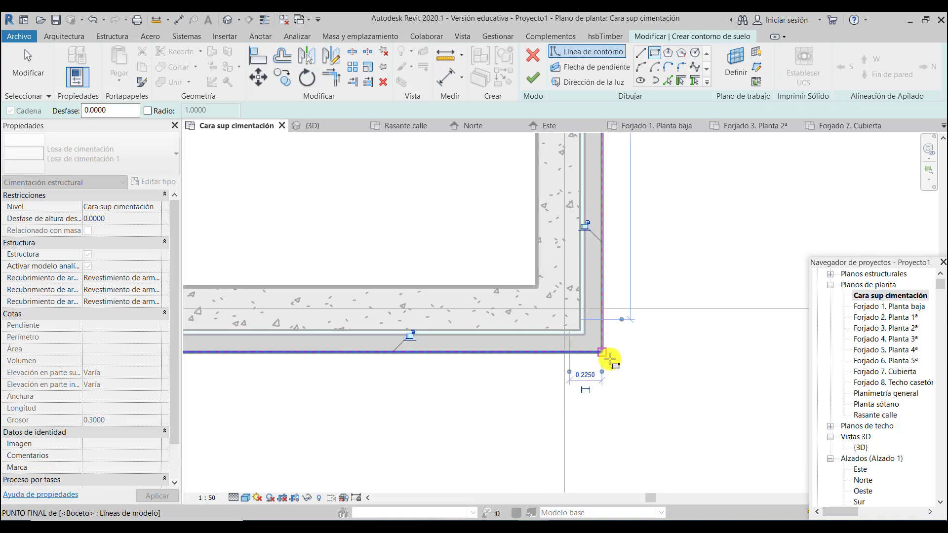
scroll(662, 420, "down", 6)
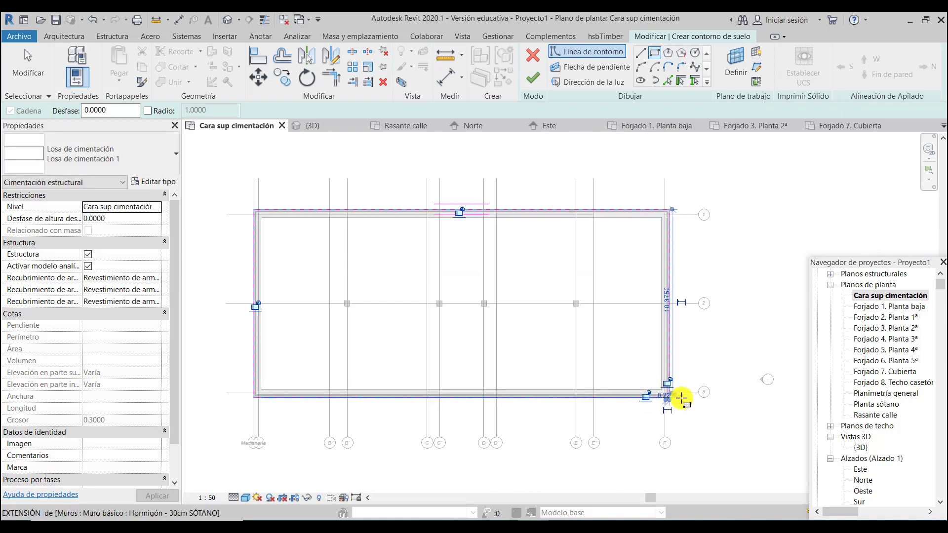
scroll(529, 356, "up", 1)
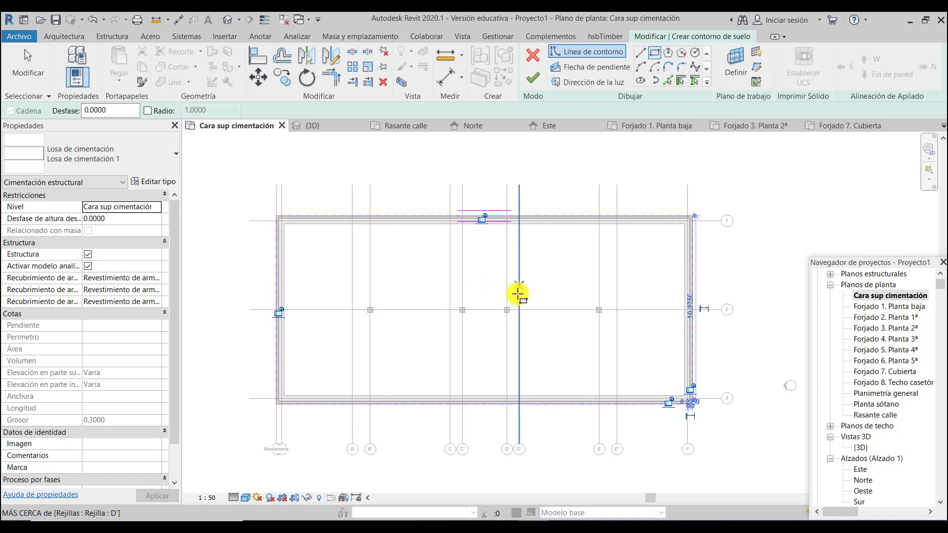
scroll(516, 295, "up", 1)
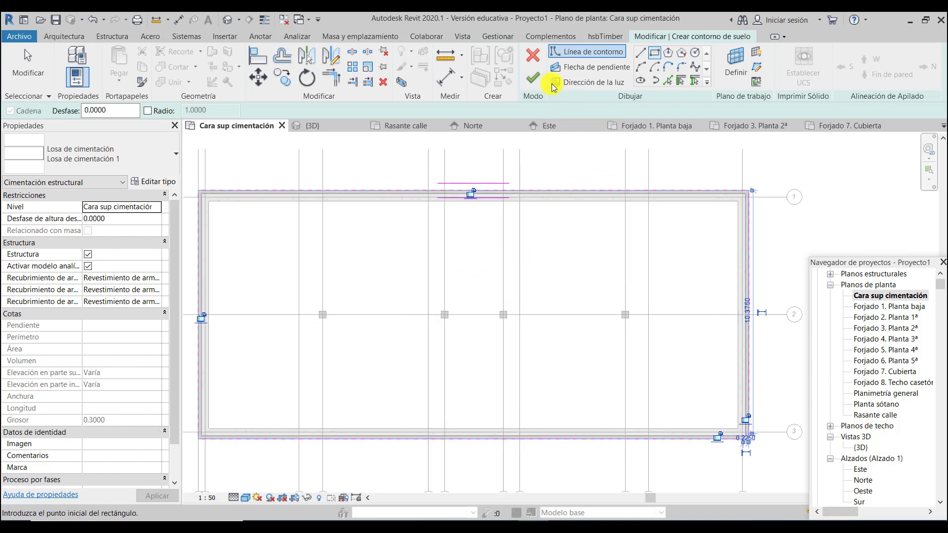
left_click(534, 78)
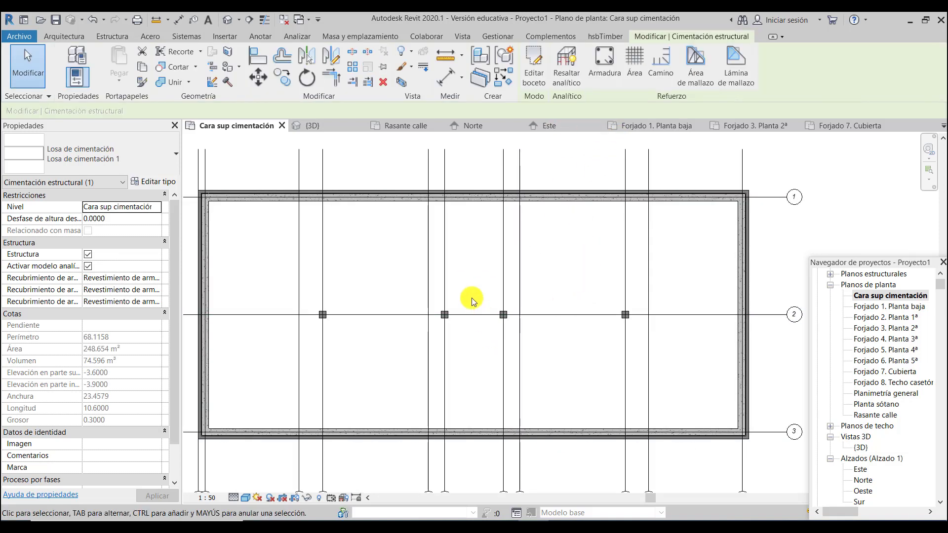
Step: Open the {3D} view and show the new foundation slab beneath the basement walls up close
scroll(482, 283, "down", 2)
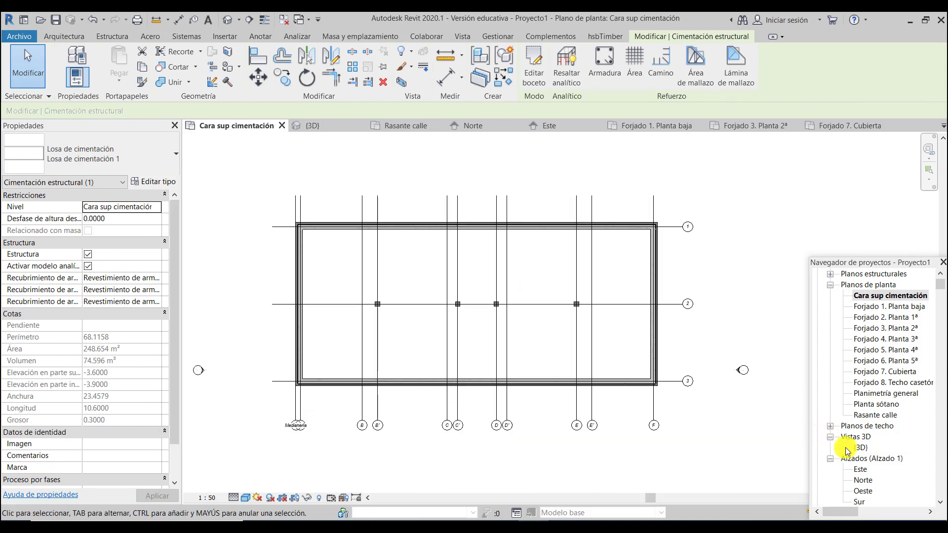
double_click(861, 447)
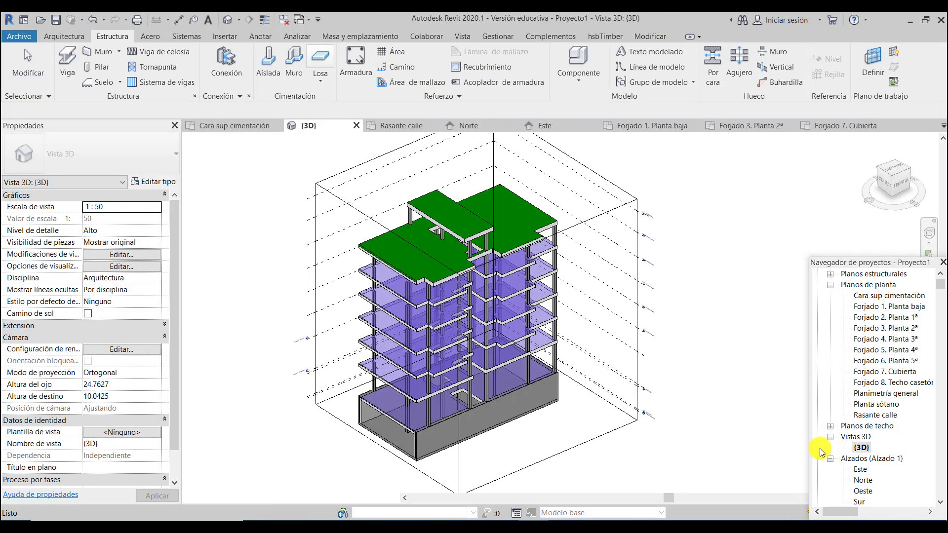
scroll(420, 455, "up", 5)
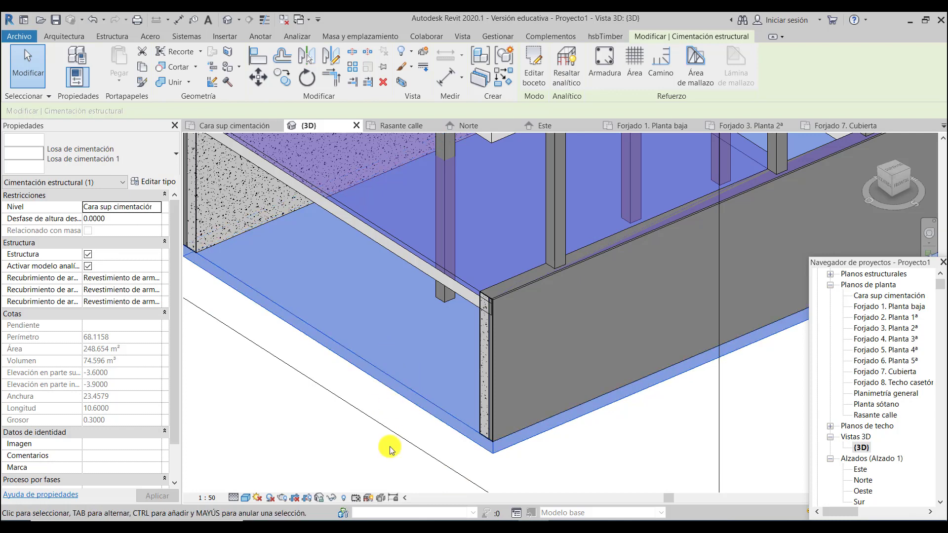
Step: Duplicate the foundation slab's type under the name Losa de cimentación 80 cm
left_click(179, 159)
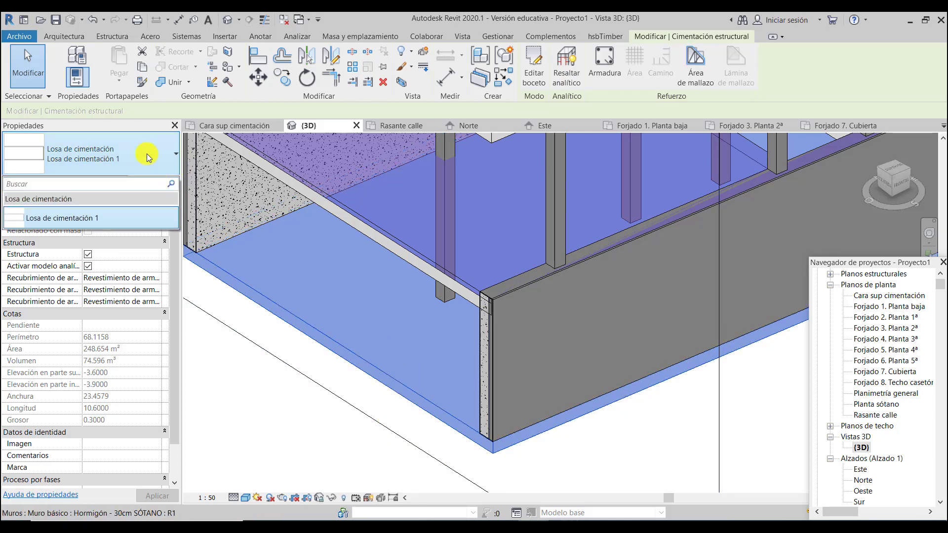
left_click(137, 150)
left_click(156, 183)
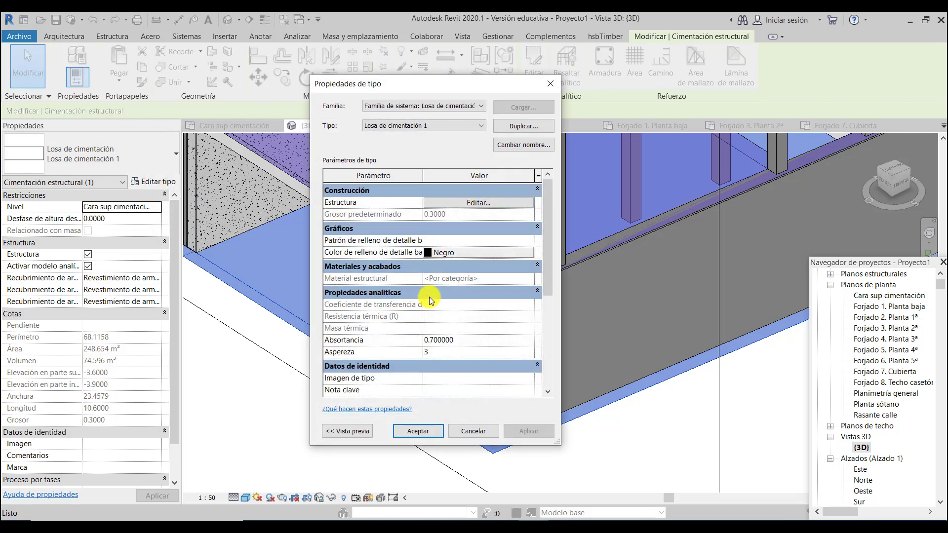
left_click(443, 127)
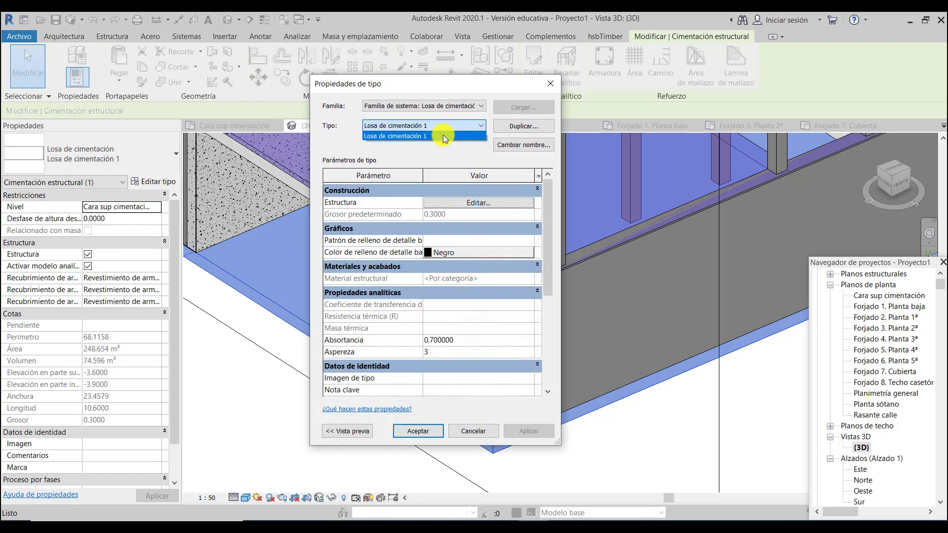
left_click(452, 126)
left_click(531, 130)
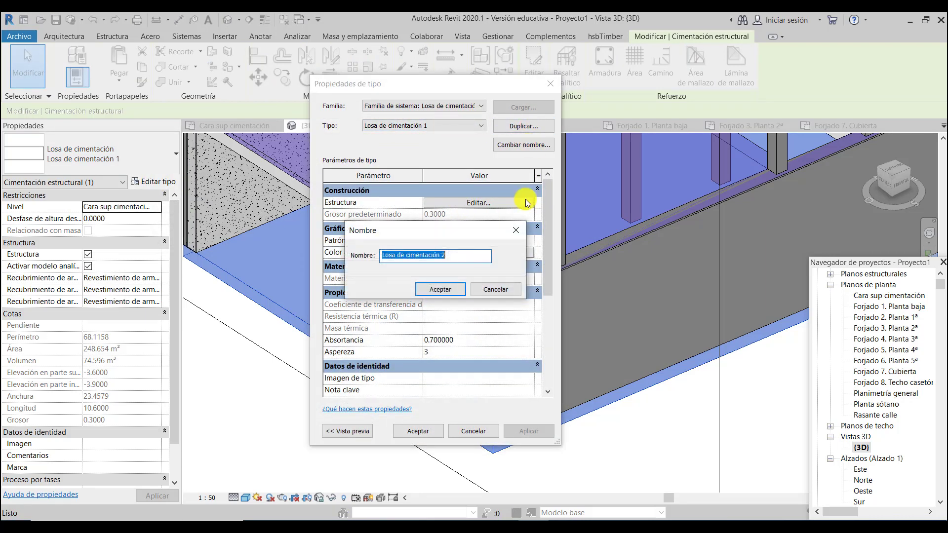
left_click_drag(467, 256, 413, 257)
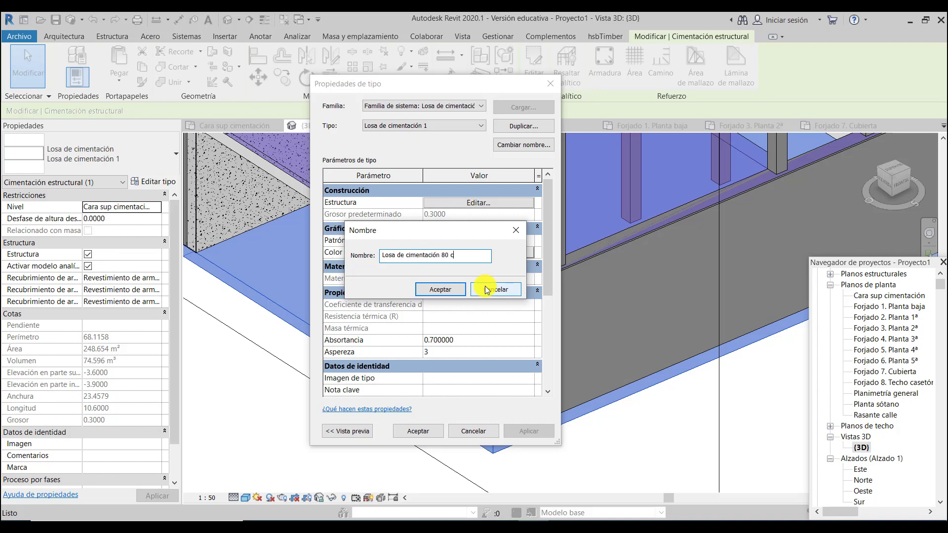
left_click(455, 291)
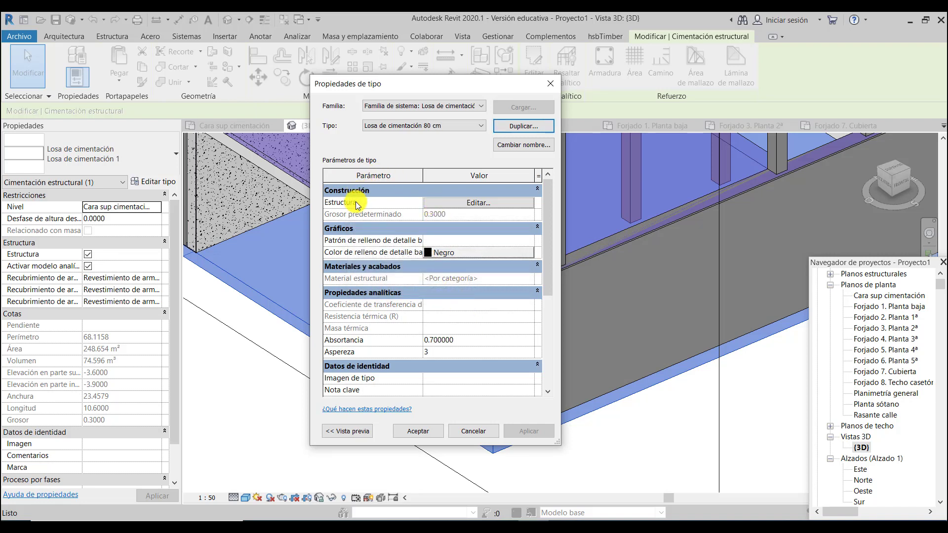
Step: Set the structural layer's thickness to 0.8 in the Losa de cimentación 80 cm type and apply it to the slab
left_click(461, 203)
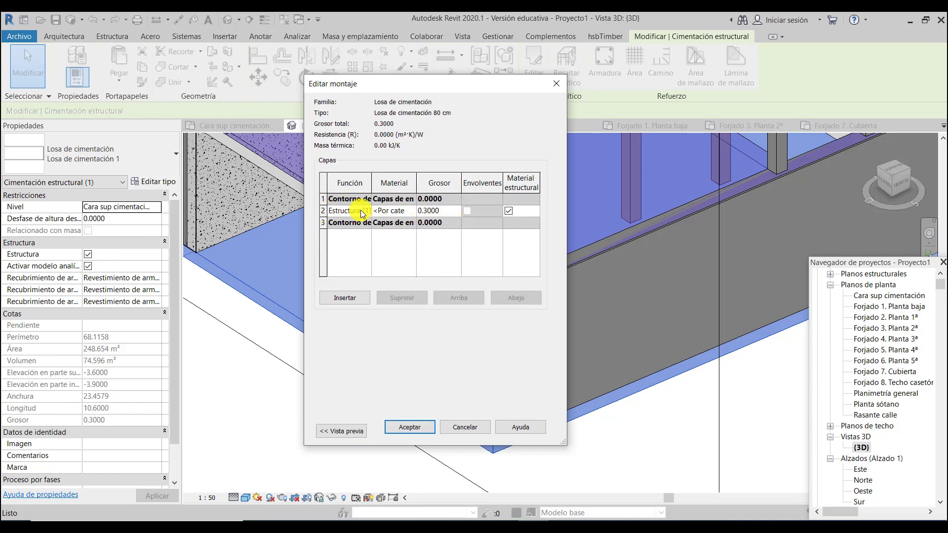
left_click(436, 211)
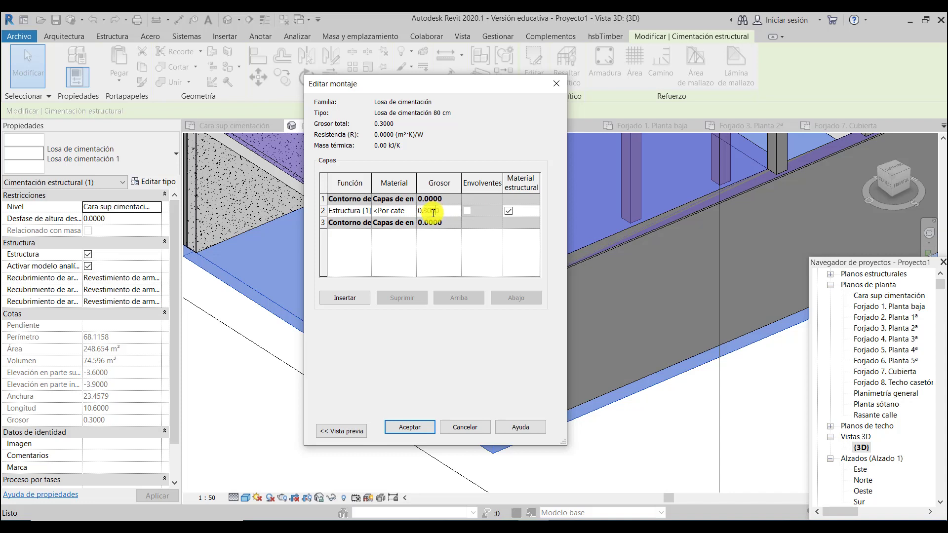
key("BackSpace")
type("8")
left_click(404, 429)
left_click(420, 432)
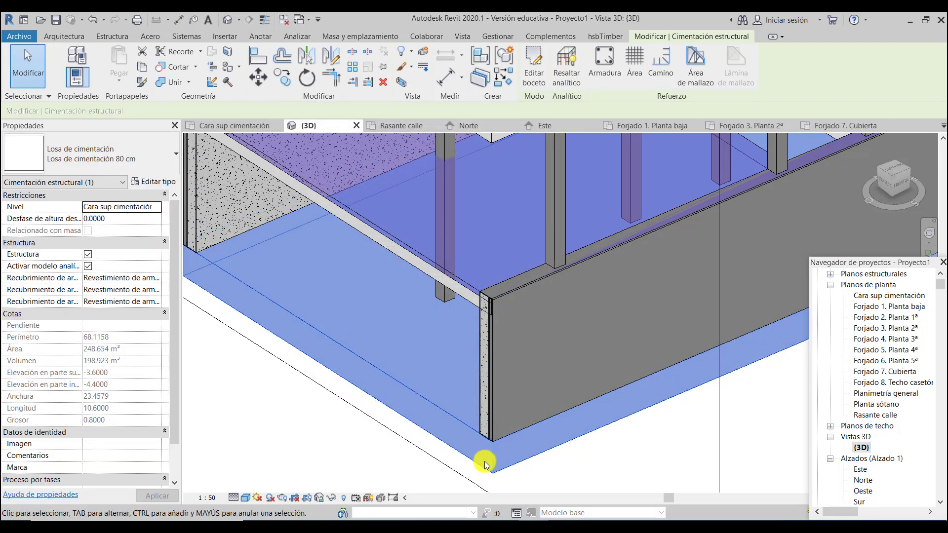
Step: Examine in 3D how the foundation slab's edge meets the outer face of the basement wall at the corner
scroll(551, 402, "down", 2)
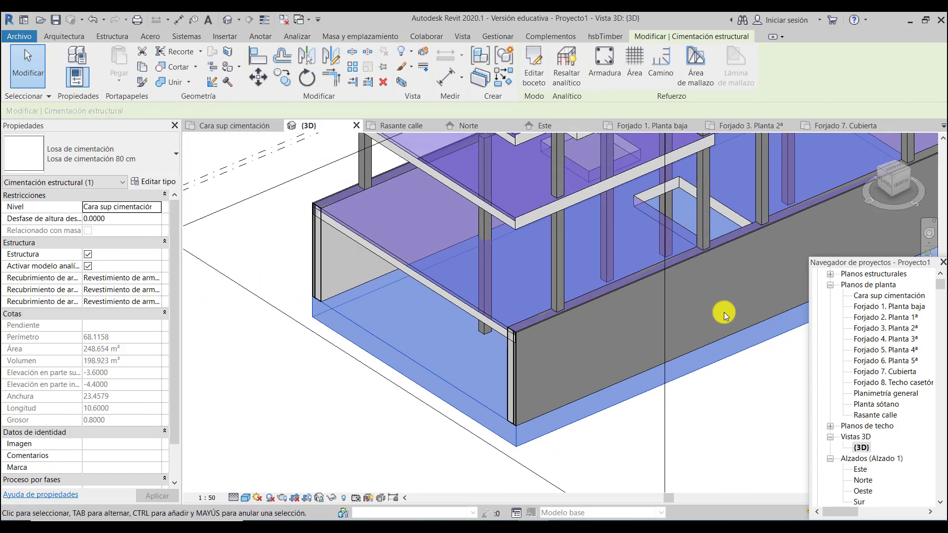
left_click_drag(880, 202, 925, 195)
scroll(421, 372, "up", 6)
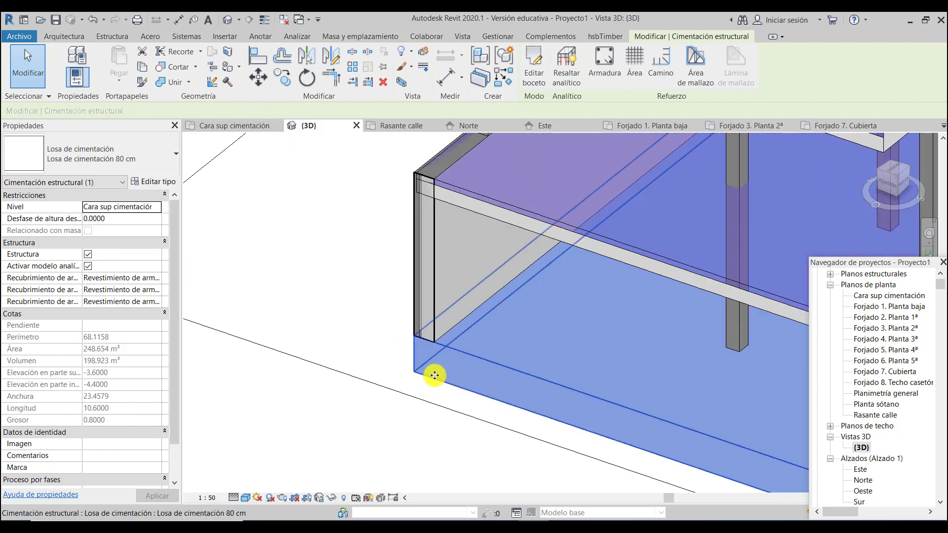
scroll(431, 295, "up", 2)
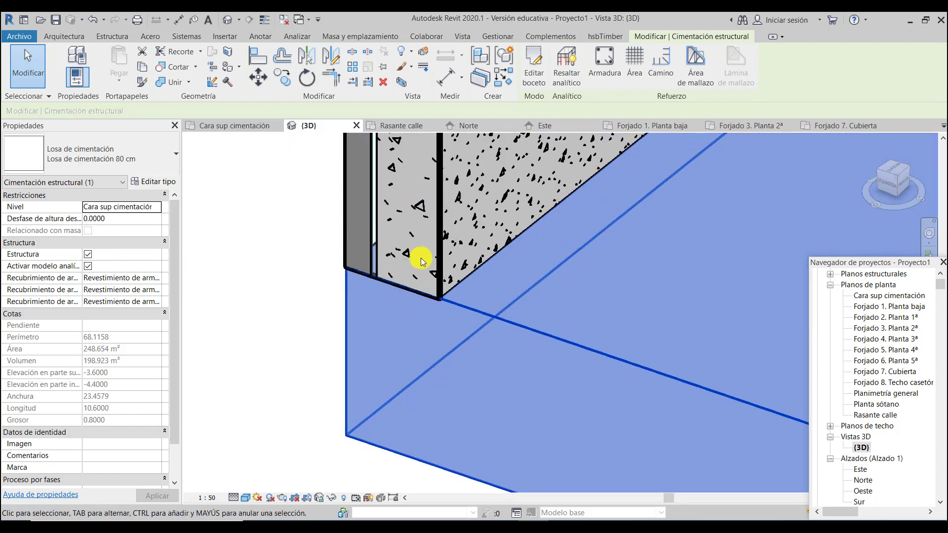
left_click(283, 436)
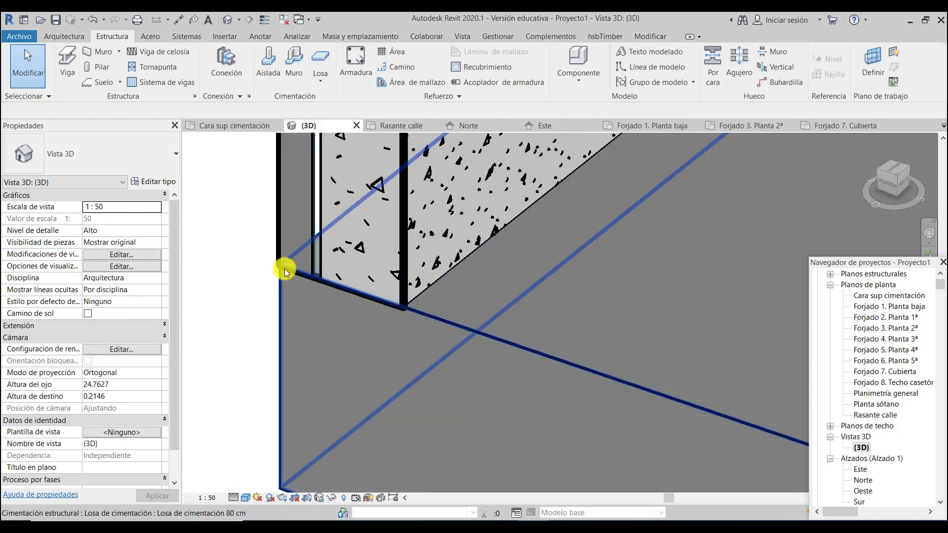
scroll(375, 346, "down", 2)
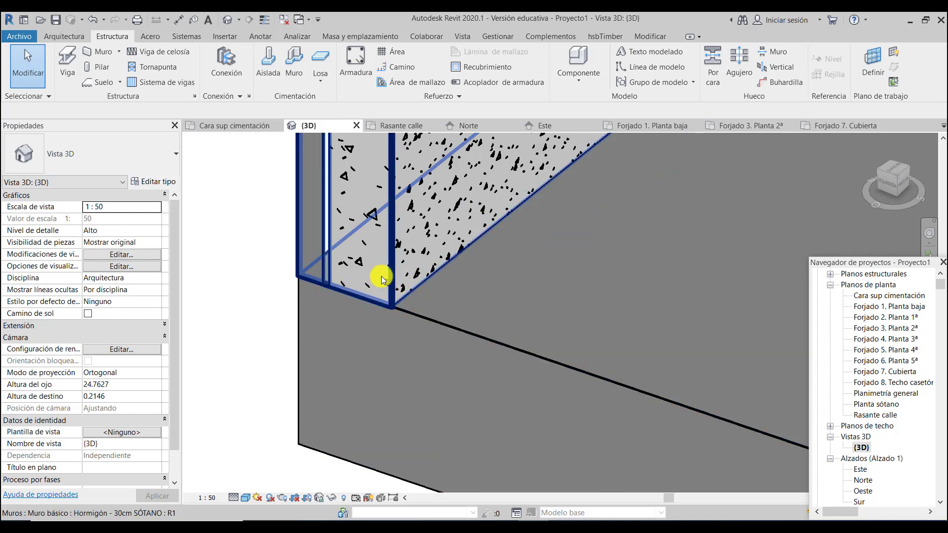
scroll(303, 269, "up", 2)
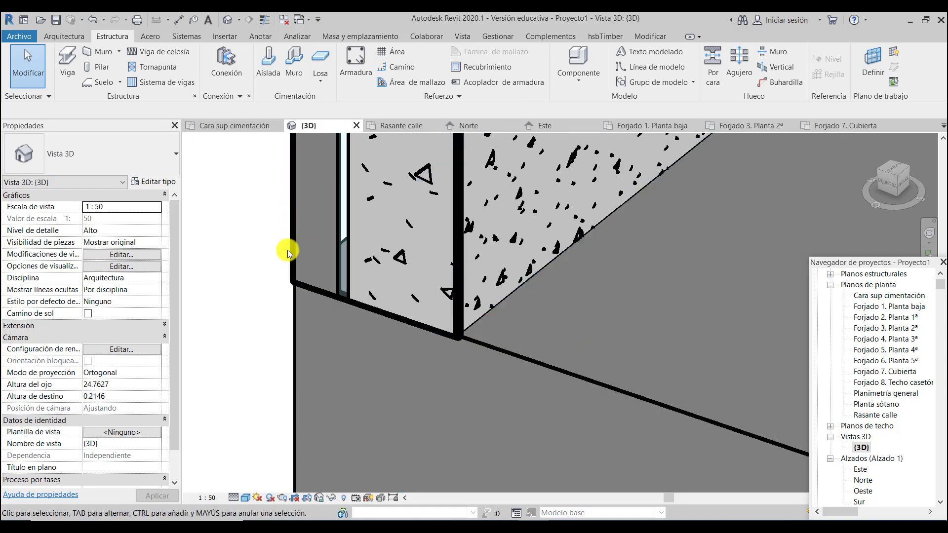
scroll(282, 262, "down", 5)
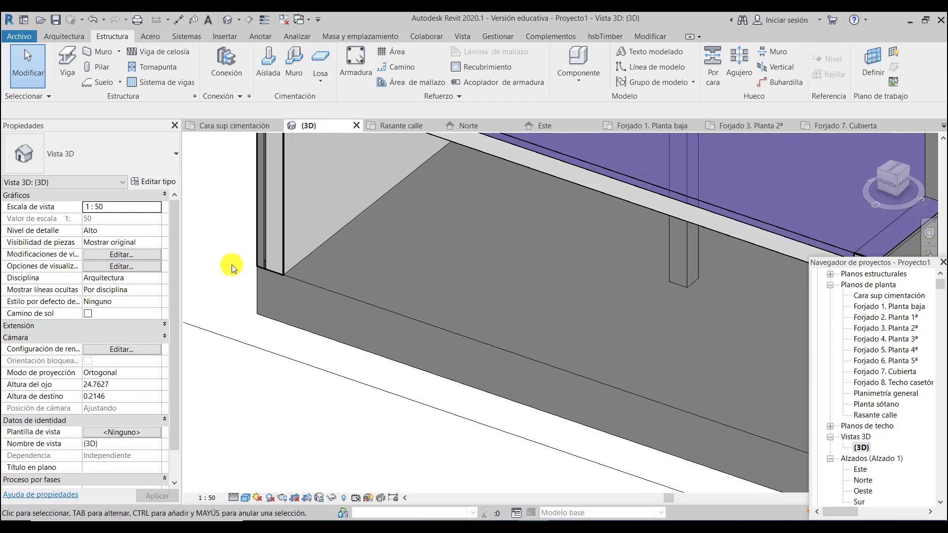
scroll(263, 277, "down", 3)
scroll(431, 324, "down", 1)
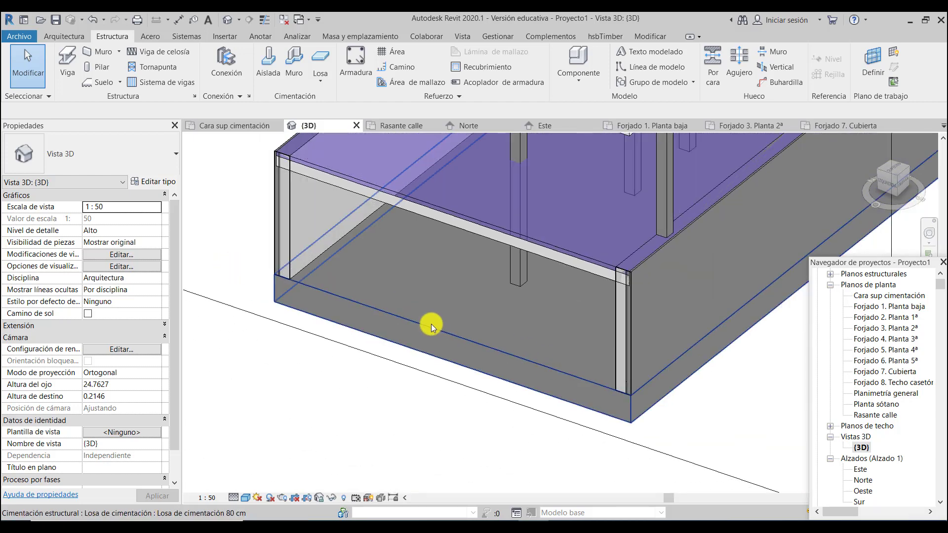
scroll(315, 291, "up", 2)
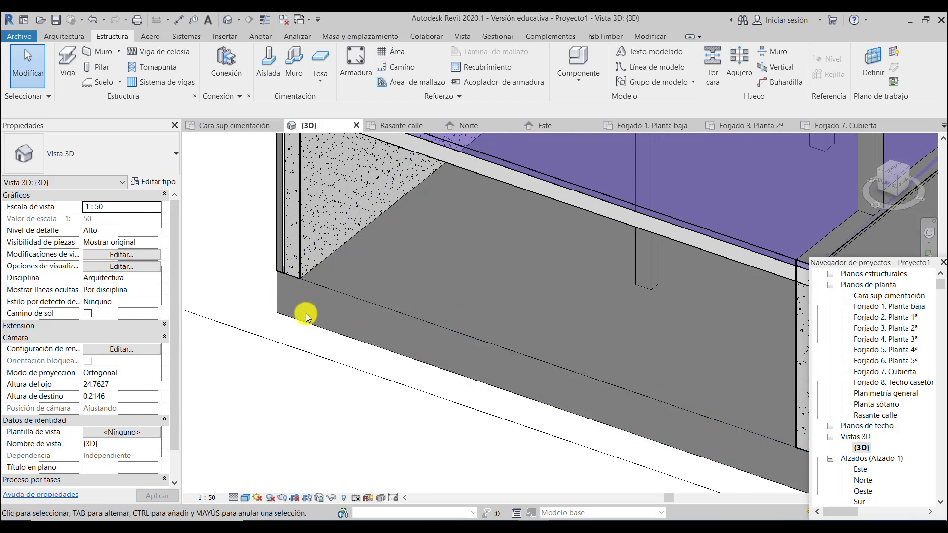
scroll(346, 271, "down", 3)
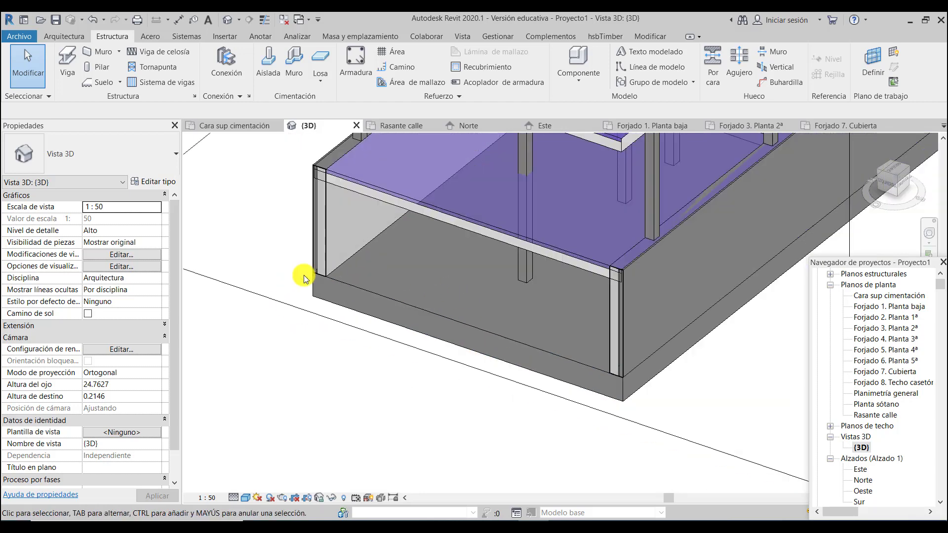
Step: Open the foundation slab's boundary sketch in the Cara sup cimentación plan and exit sketch editing
scroll(241, 323, "up", 3)
left_click(241, 323)
scroll(241, 323, "up", 1)
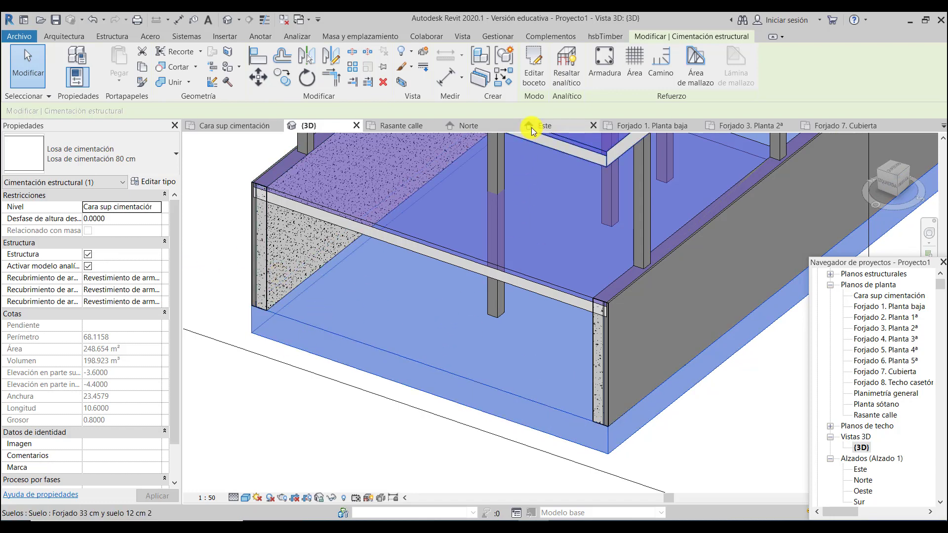
left_click(540, 76)
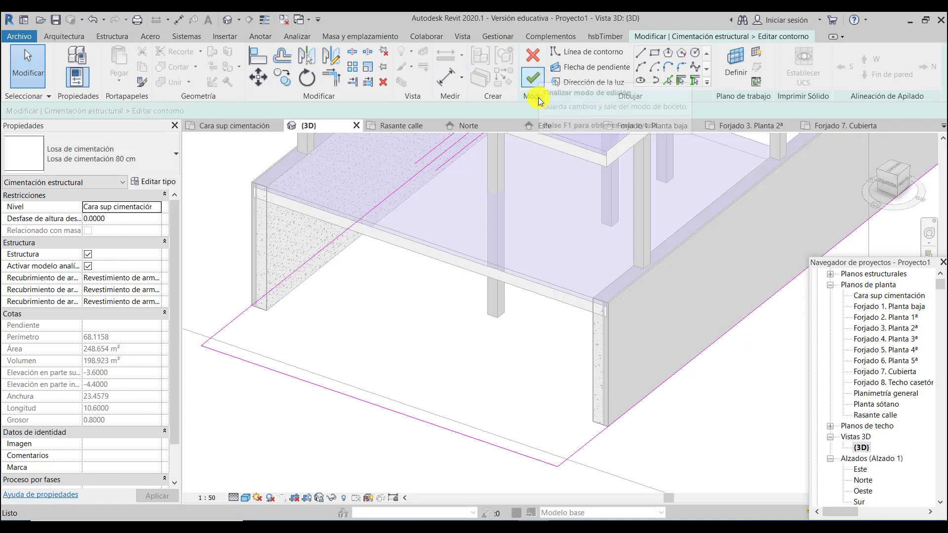
double_click(882, 297)
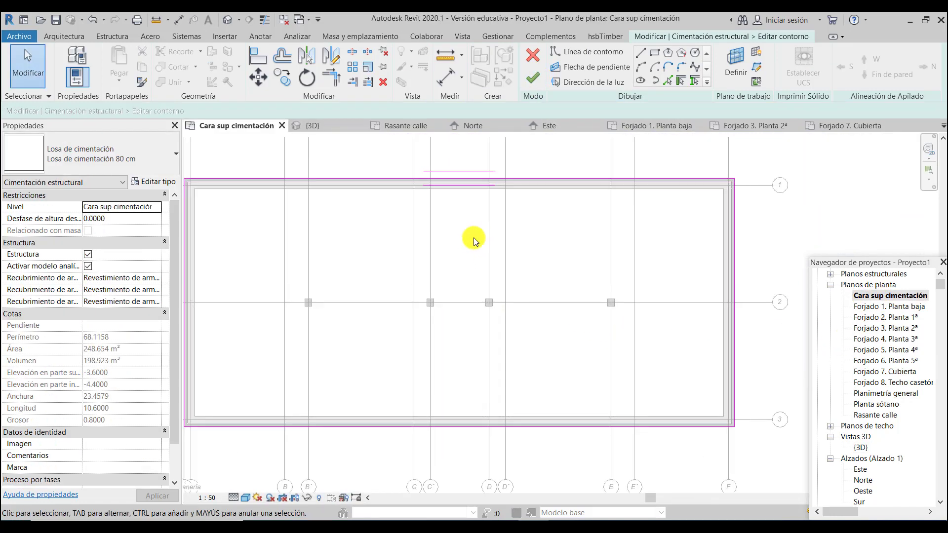
scroll(422, 253, "up", 2)
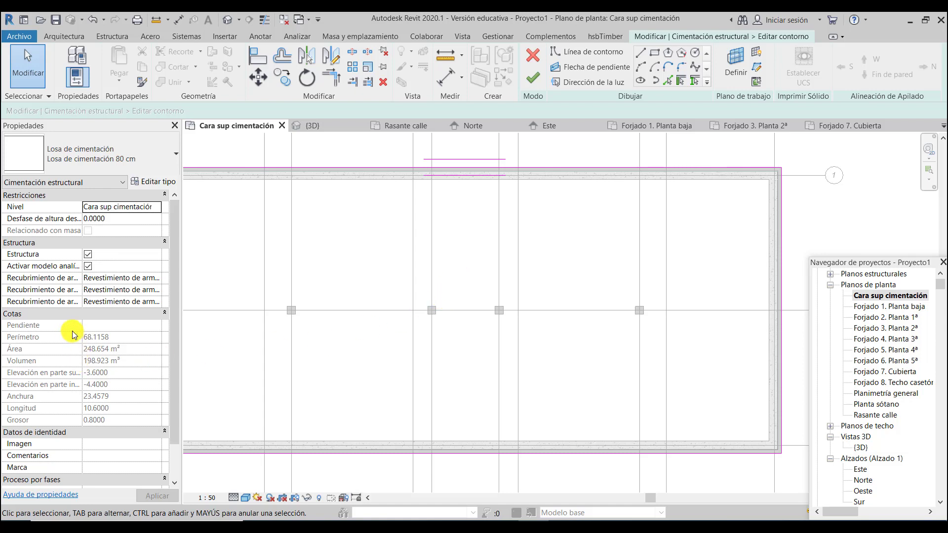
left_click(532, 77)
left_click(829, 211)
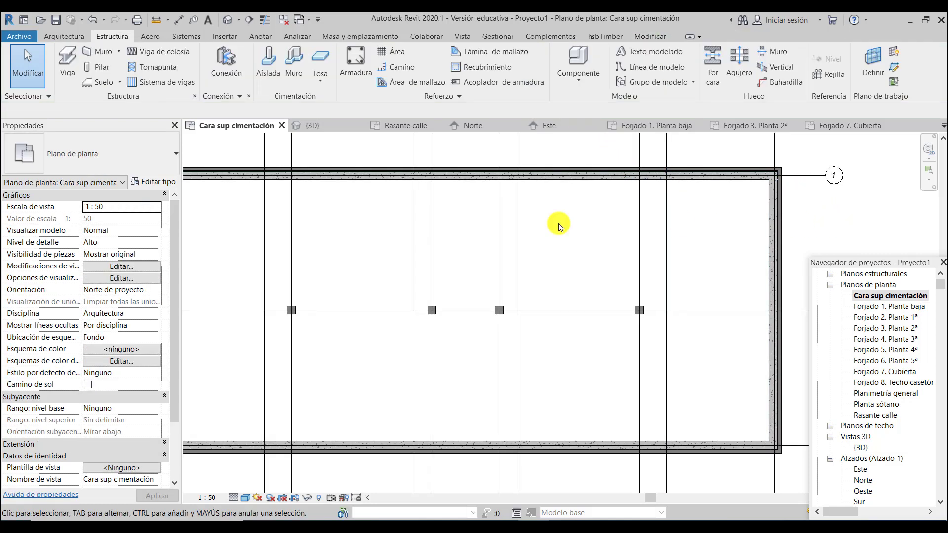
Step: Set the underlay base level of the Cara sup cimentación plan to Forjado 3. Planta 2ª
scroll(365, 292, "down", 1)
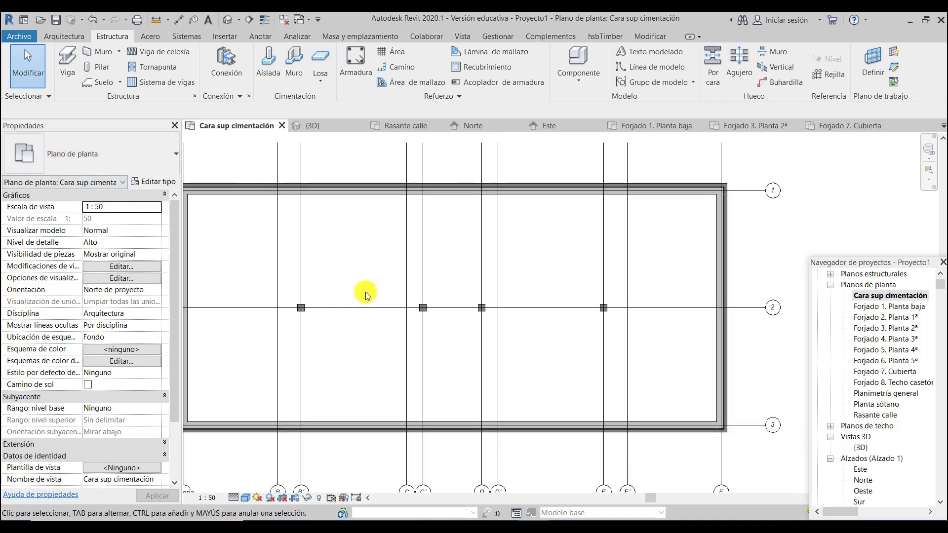
scroll(361, 306, "down", 1)
scroll(183, 308, "up", 2)
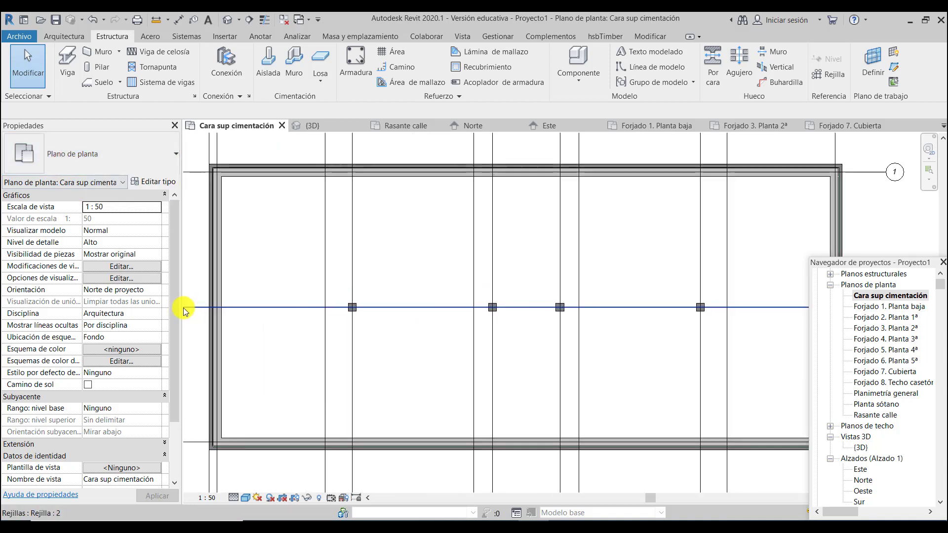
scroll(294, 328, "down", 1)
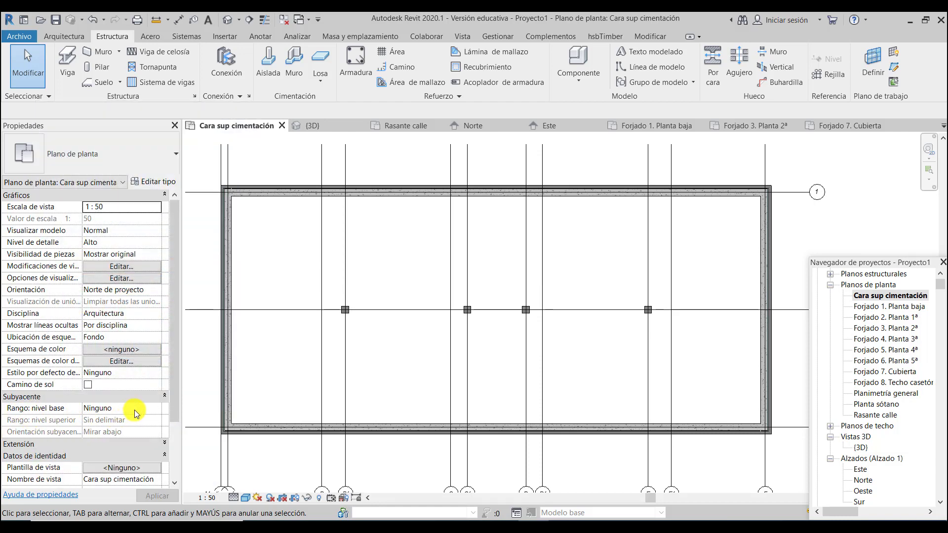
left_click(157, 409)
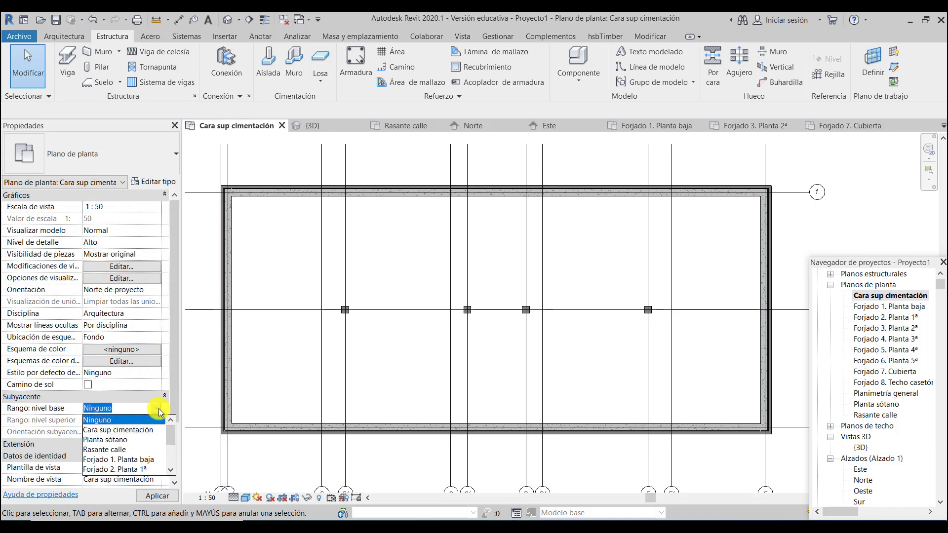
left_click(169, 471)
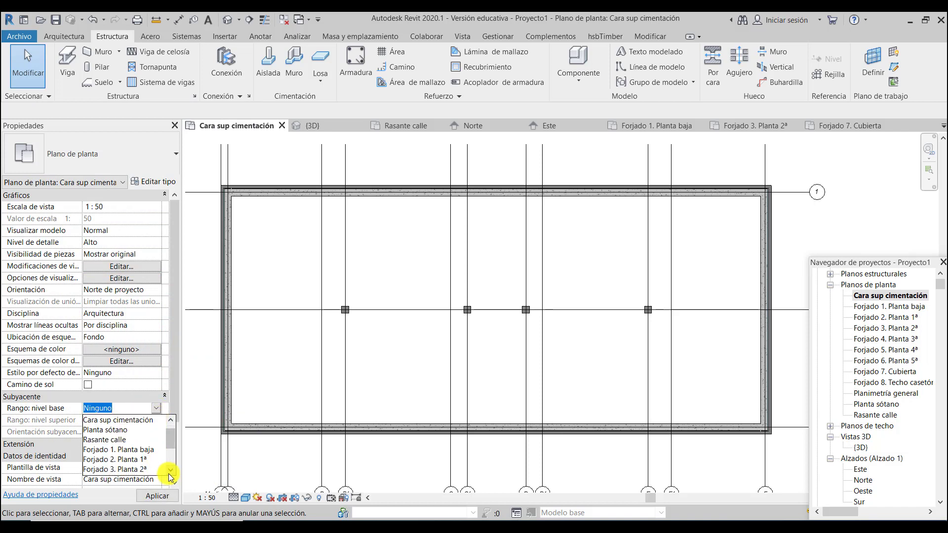
left_click(126, 471)
left_click(125, 468)
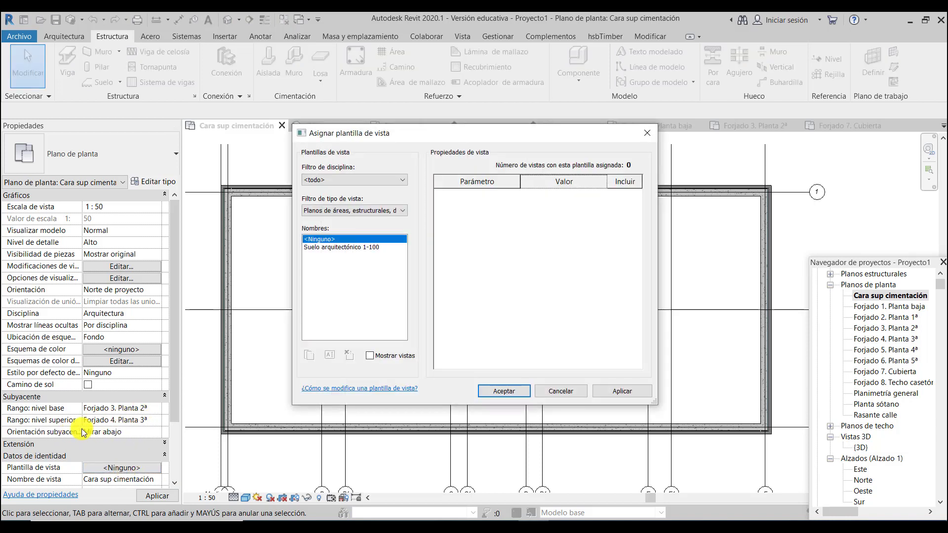
left_click(493, 391)
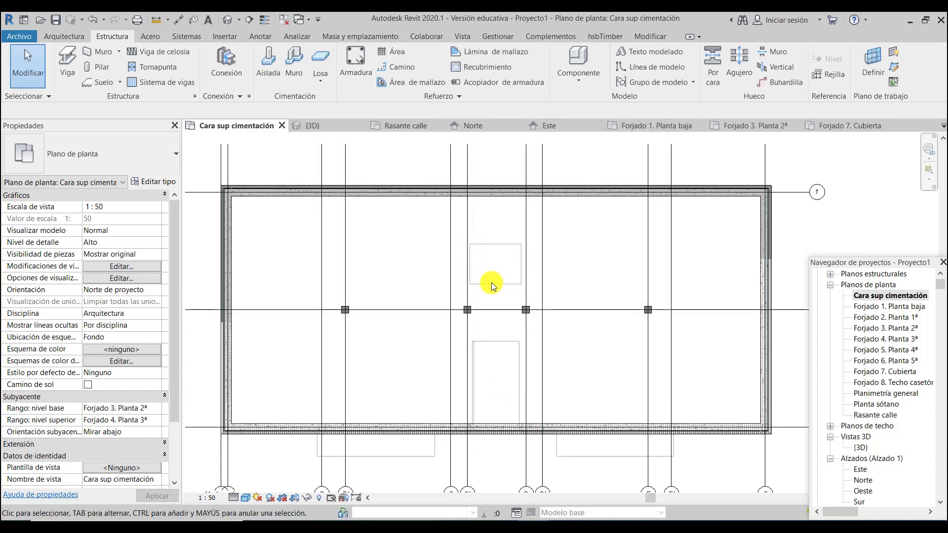
scroll(523, 256, "up", 2)
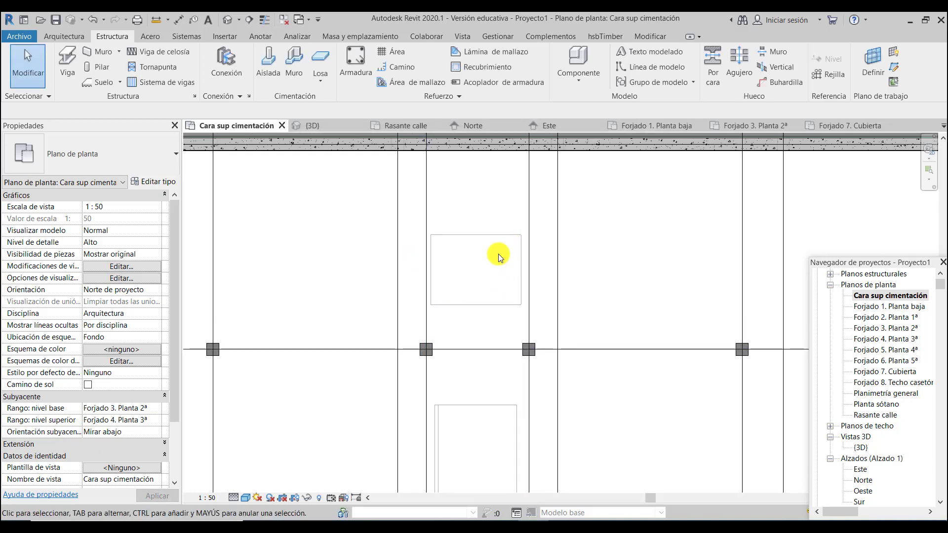
scroll(469, 283, "down", 3)
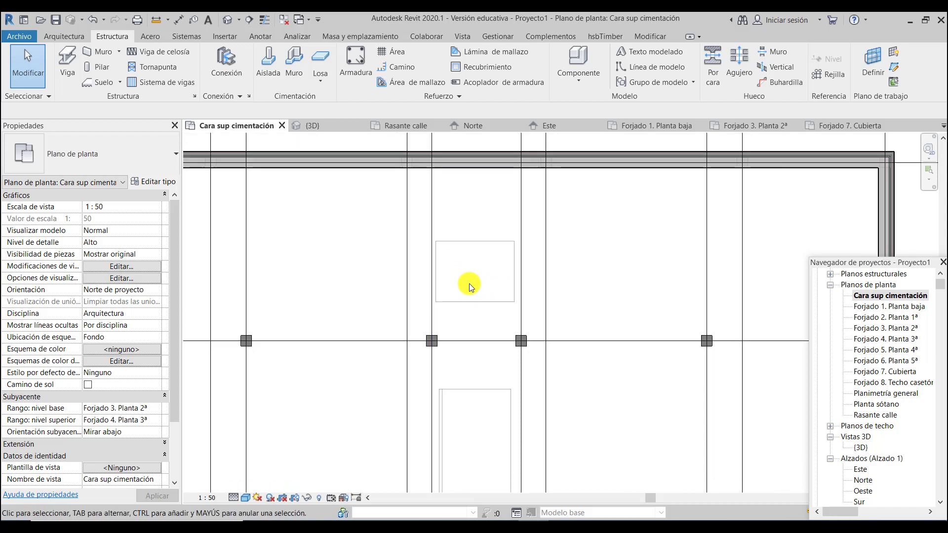
scroll(510, 288, "down", 1)
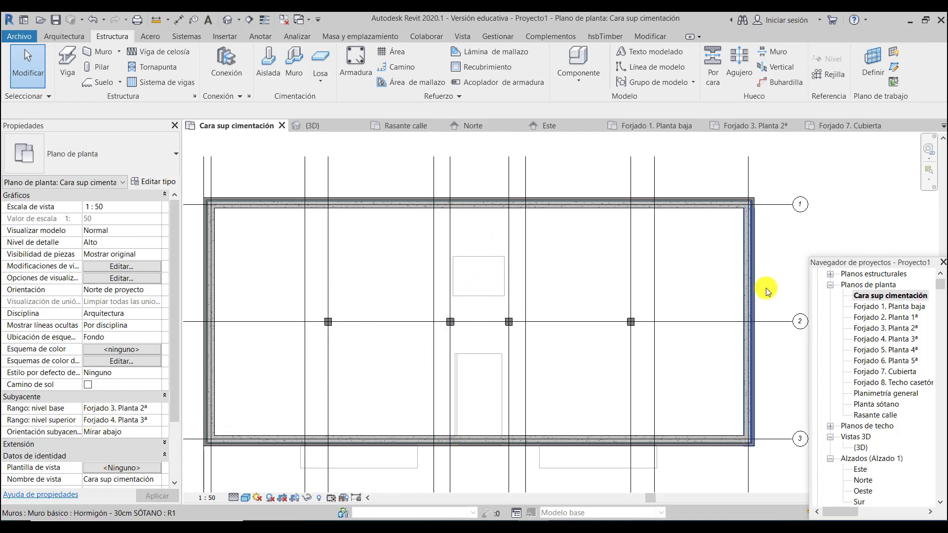
Step: Add a 2.2 by 1.7 m rectangular opening to the foundation slab's boundary, tracing the upper underlay rectangle between grids C' and D, and finish the sketch
double_click(861, 448)
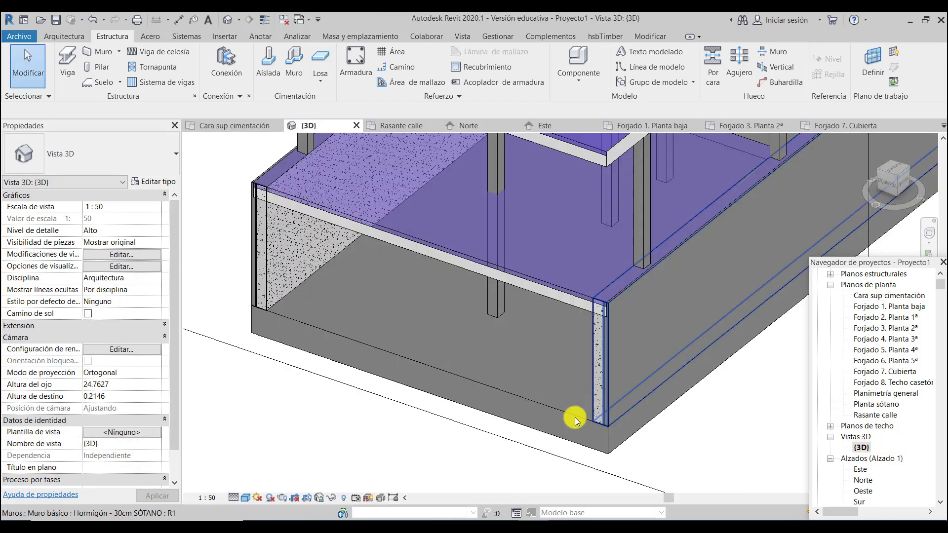
left_click(542, 406)
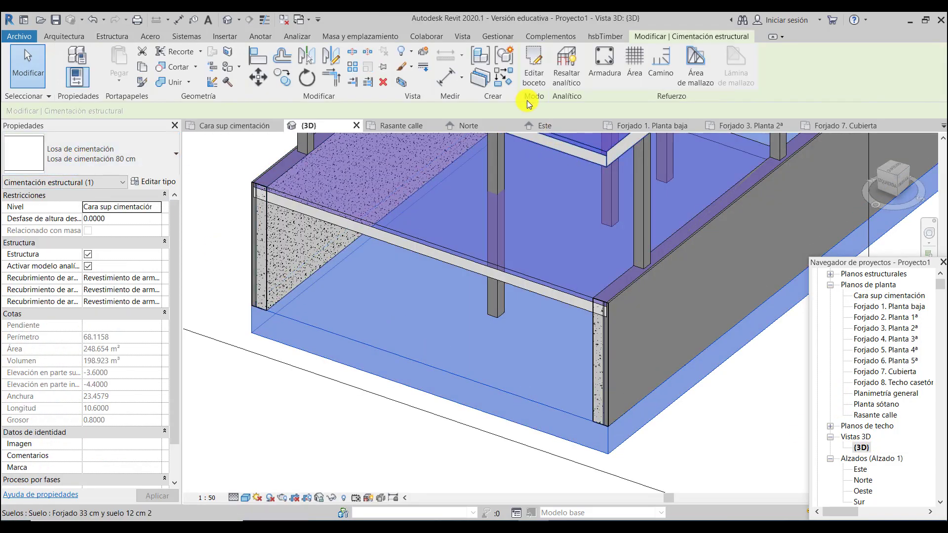
left_click(535, 74)
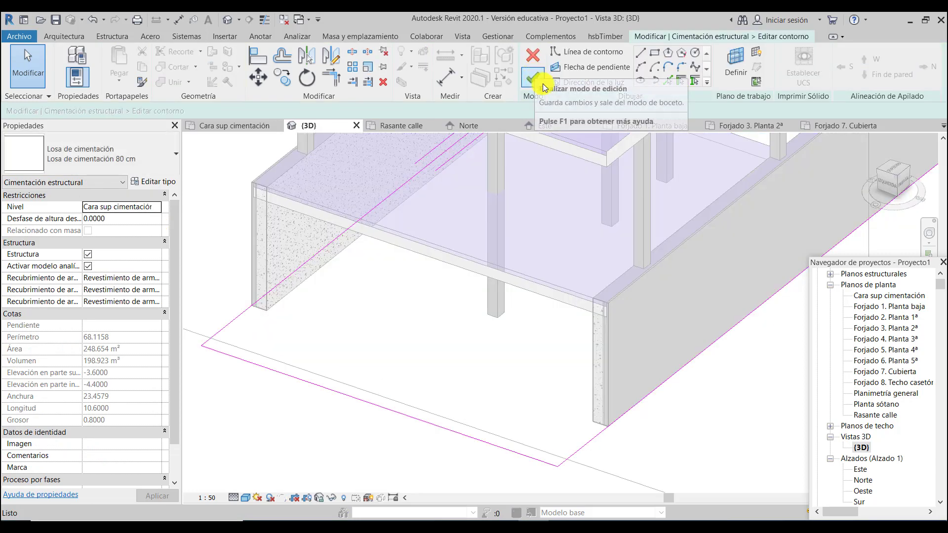
double_click(894, 296)
scroll(477, 272, "up", 3)
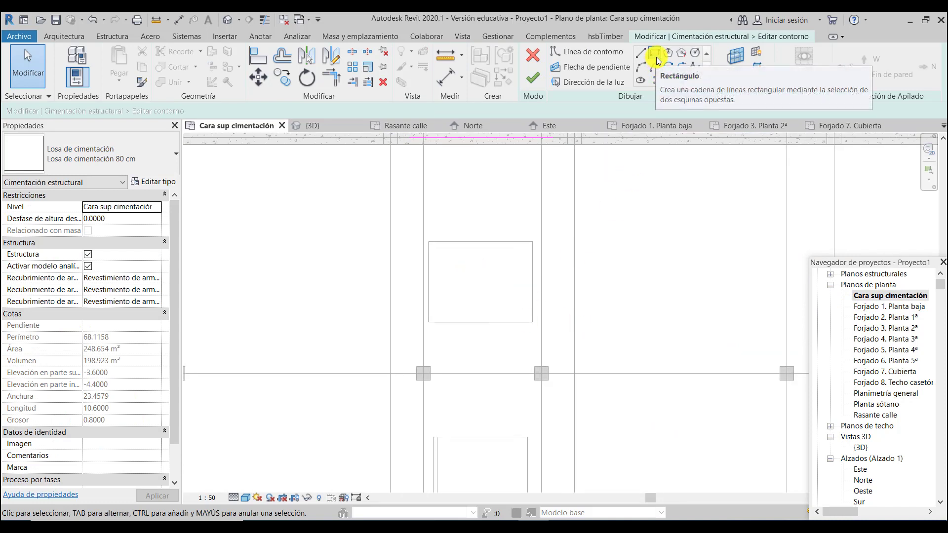
left_click(656, 58)
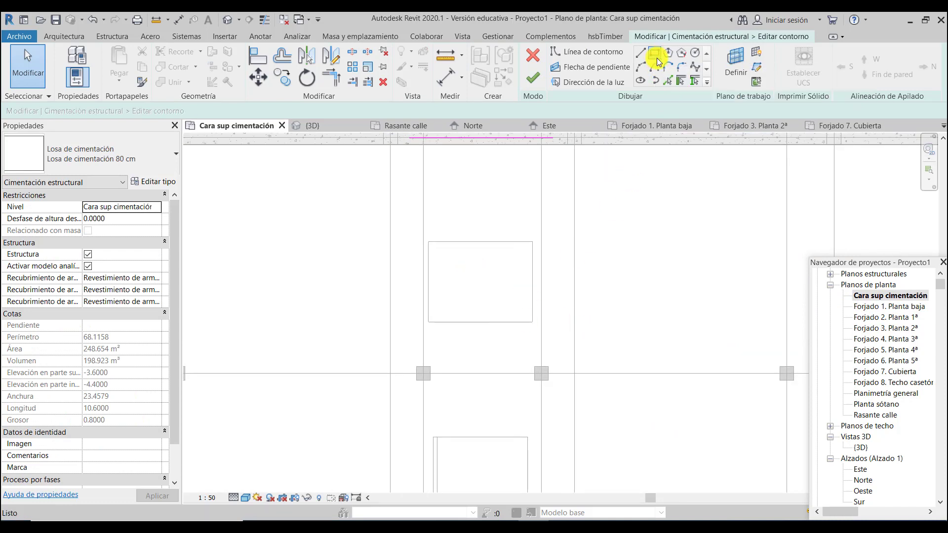
left_click(430, 242)
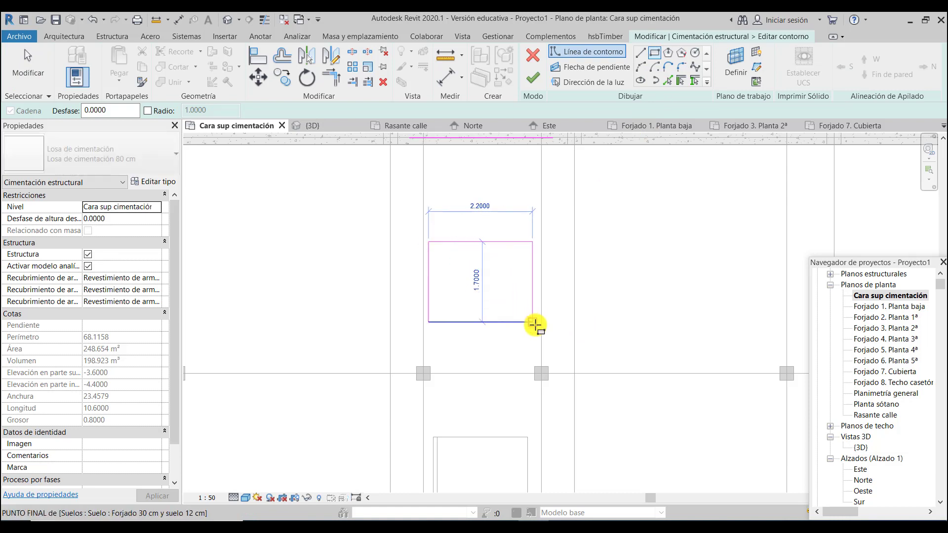
left_click(532, 322)
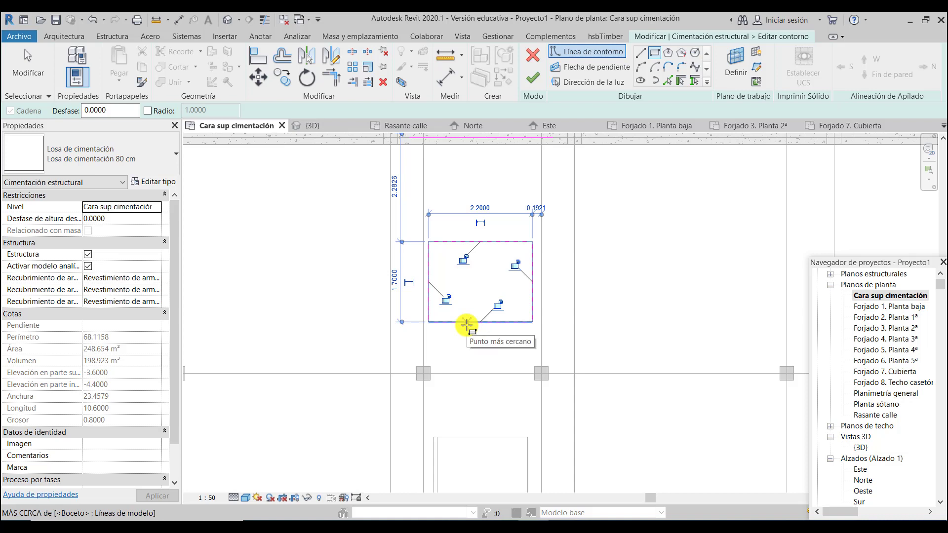
left_click(535, 79)
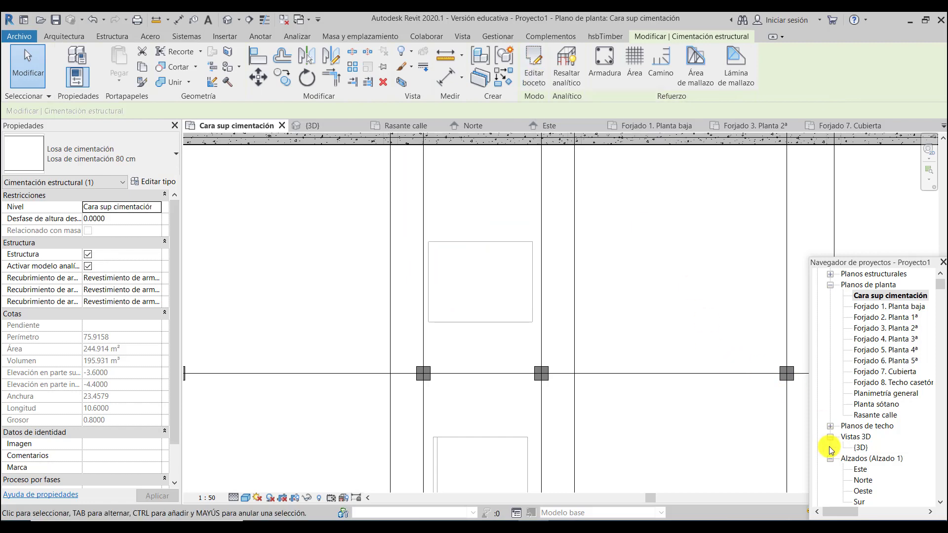
Step: Examine the new opening in the foundation slab in the {3D} view from several angles
double_click(861, 447)
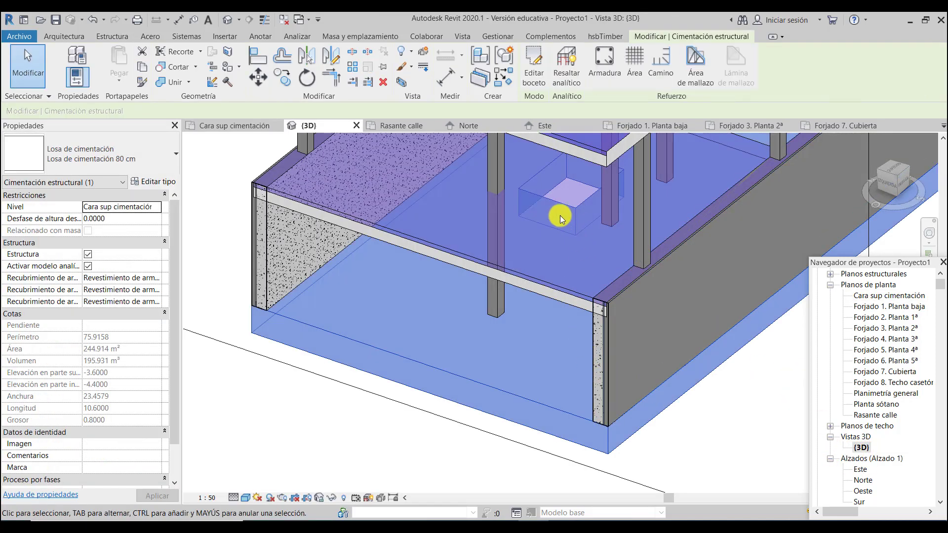
scroll(472, 366, "down", 3)
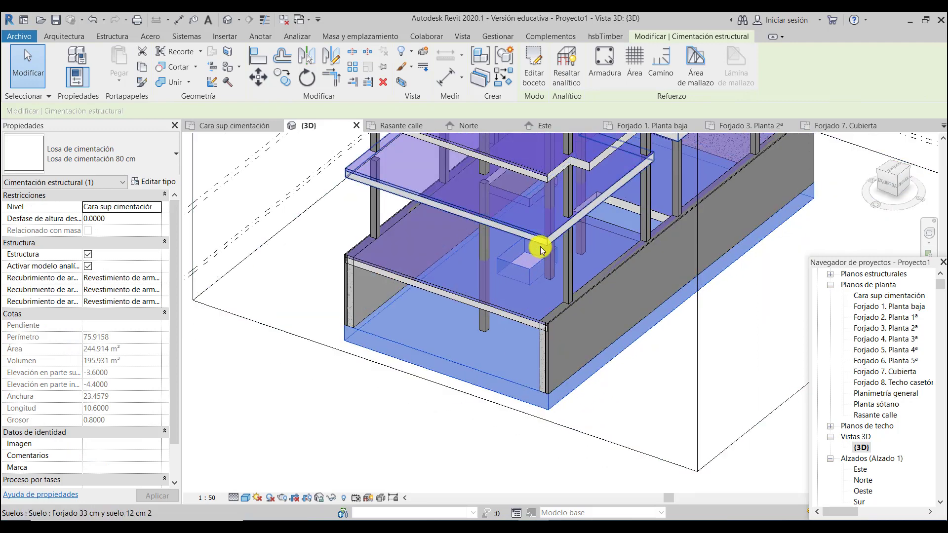
scroll(541, 250, "up", 2)
scroll(460, 301, "up", 2)
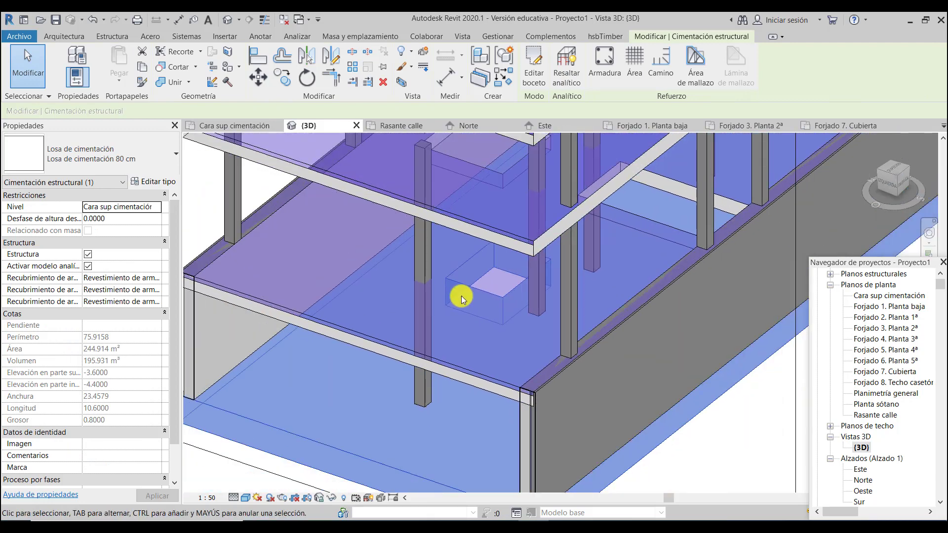
scroll(469, 312, "down", 2)
scroll(482, 333, "down", 2)
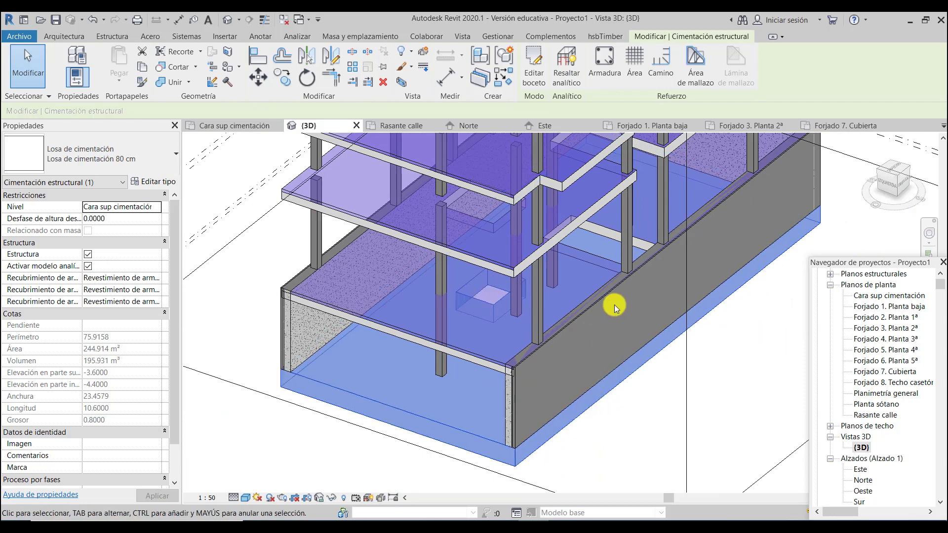
mouse_move(898, 208)
left_mouse_down()
mouse_move(861, 201)
mouse_move(924, 204)
mouse_move(870, 203)
left_mouse_up()
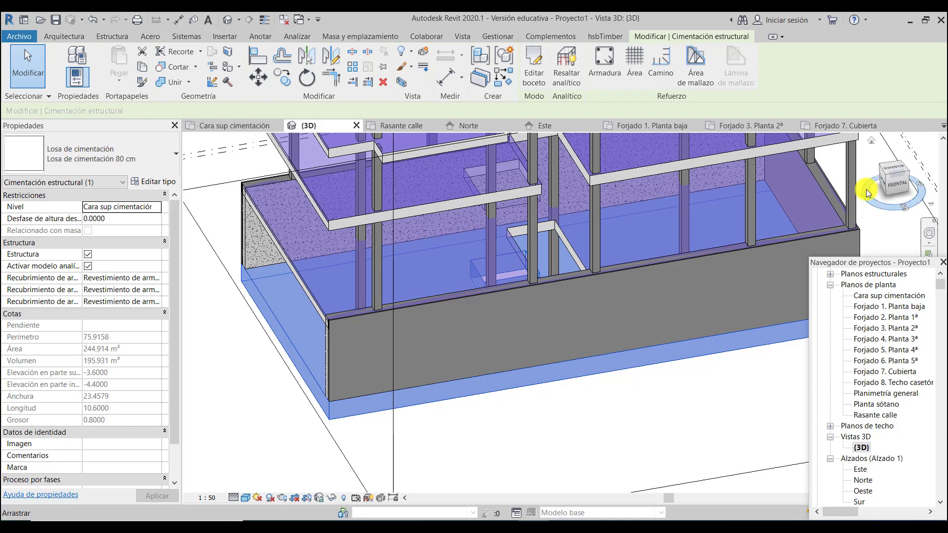
mouse_move(868, 194)
left_mouse_down()
mouse_move(904, 211)
mouse_move(860, 194)
mouse_move(906, 194)
mouse_move(897, 205)
mouse_move(925, 194)
mouse_move(190, 195)
left_mouse_up()
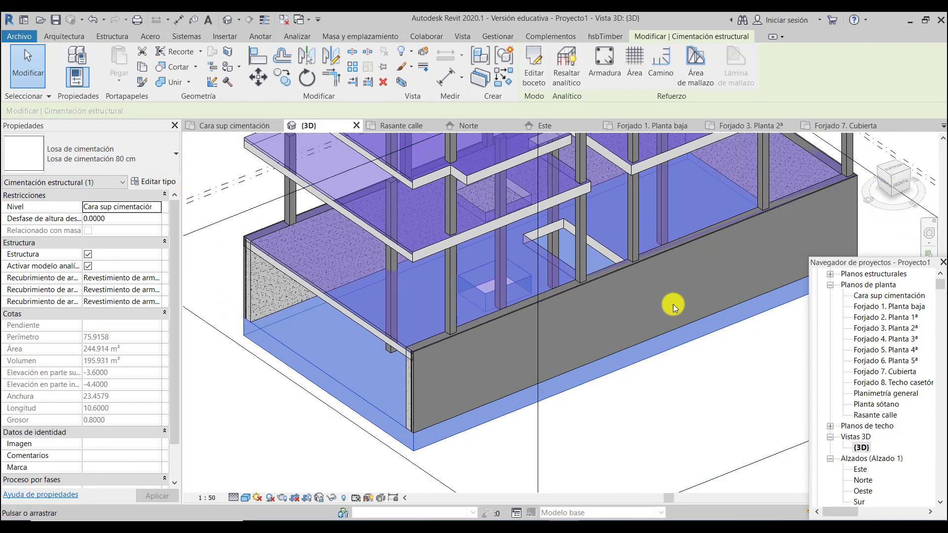
Step: Open the Cara sup cimentación floor plan, deselect the foundation slab, and expand the Extensión section of the view's properties
left_click(874, 297)
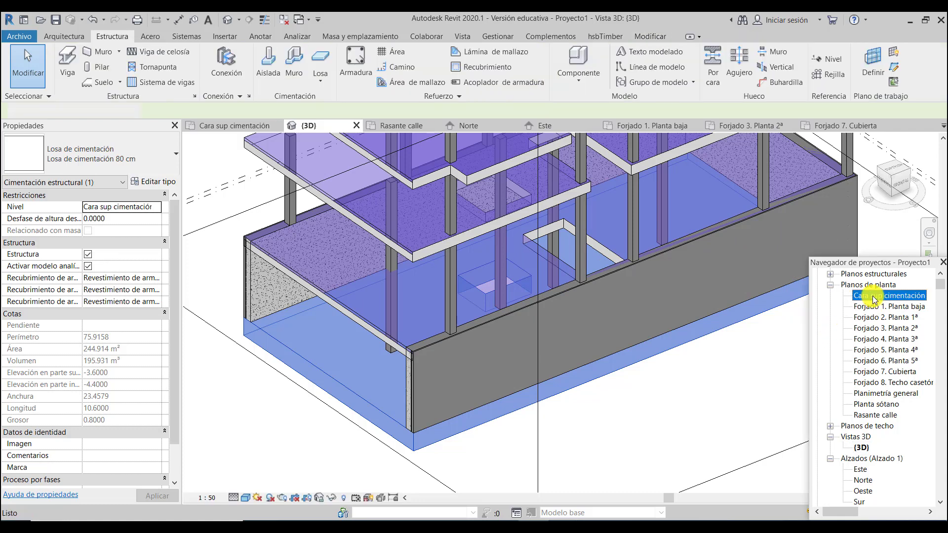
double_click(874, 297)
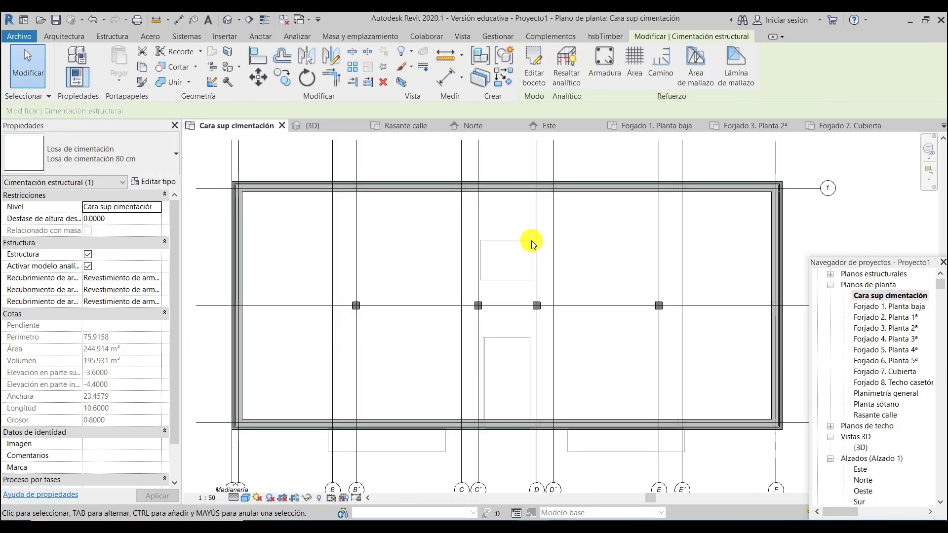
scroll(538, 300, "up", 2)
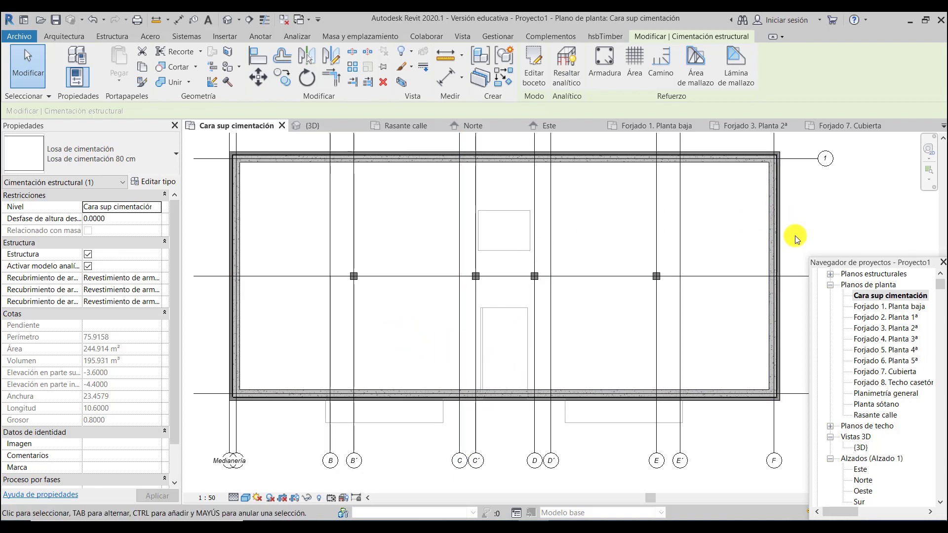
left_click(827, 210)
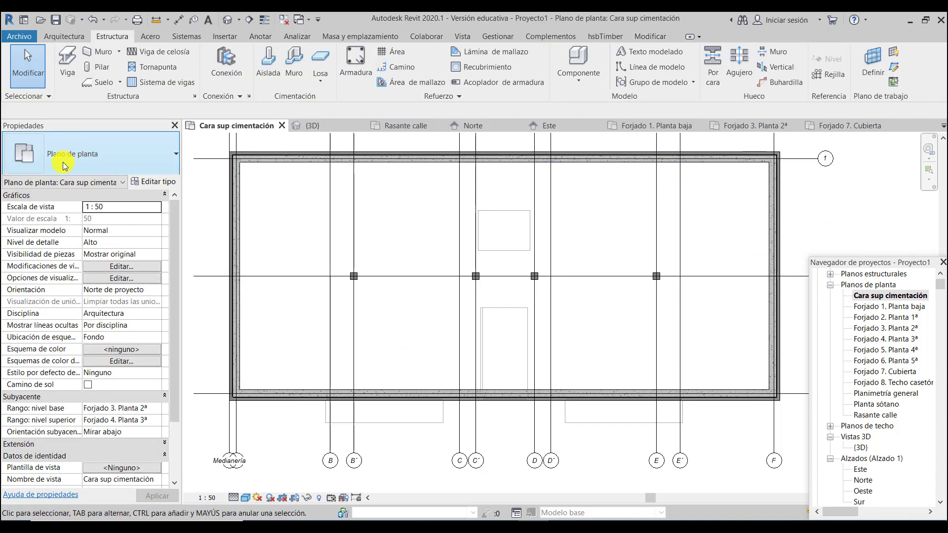
scroll(110, 432, "down", 3)
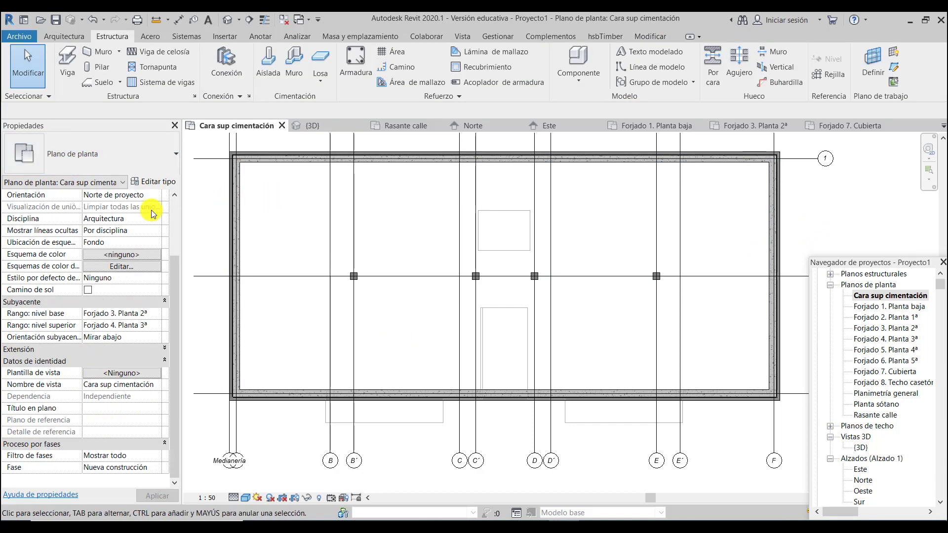
scroll(109, 293, "up", 1)
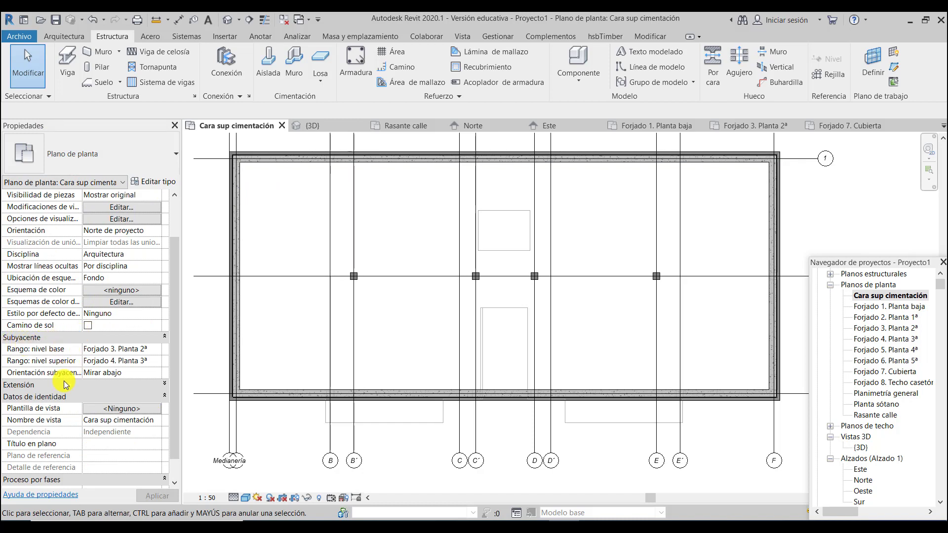
scroll(65, 384, "down", 1)
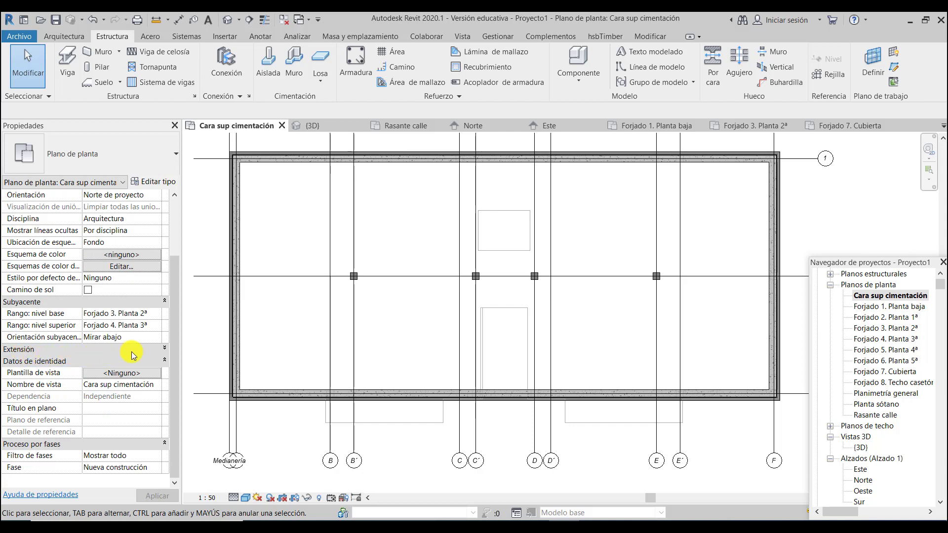
left_click(164, 351)
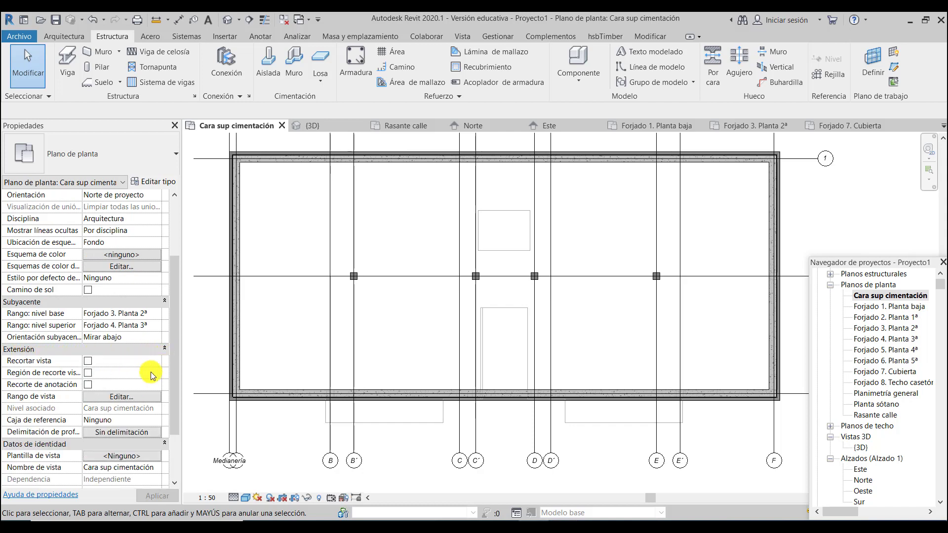
scroll(138, 340, "down", 1)
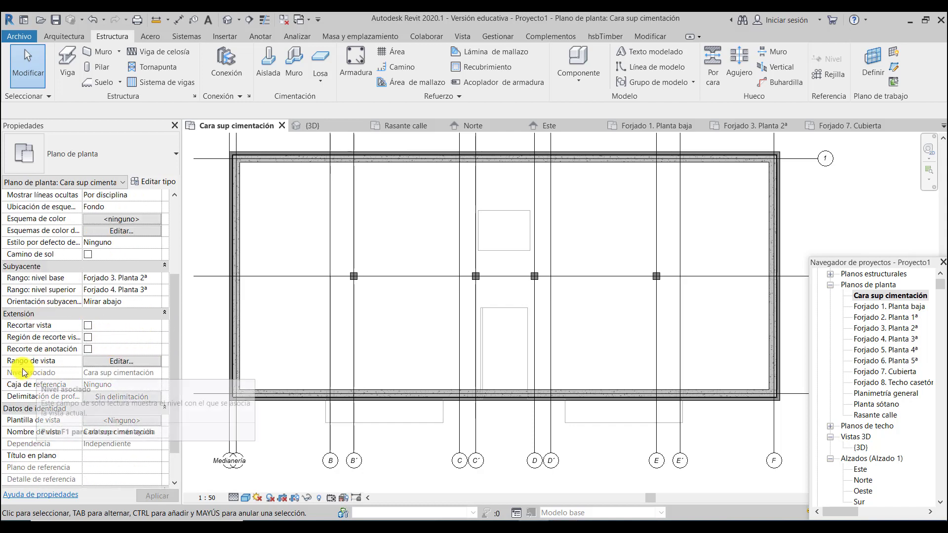
Step: Set the Cara sup cimentación plan's view range bottom offset to -0.5 and lower its view depth offset as well
left_click(104, 364)
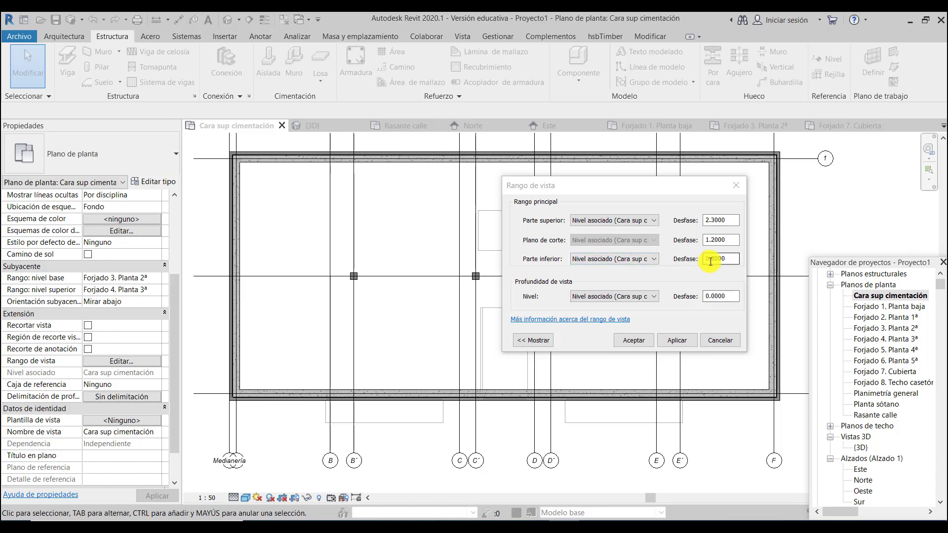
left_click_drag(730, 258, 703, 262)
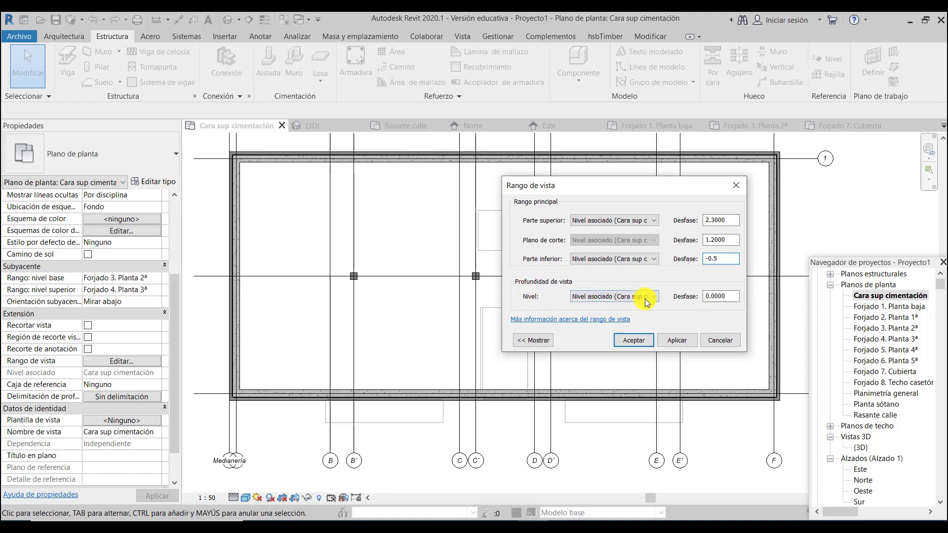
left_click_drag(733, 296, 684, 298)
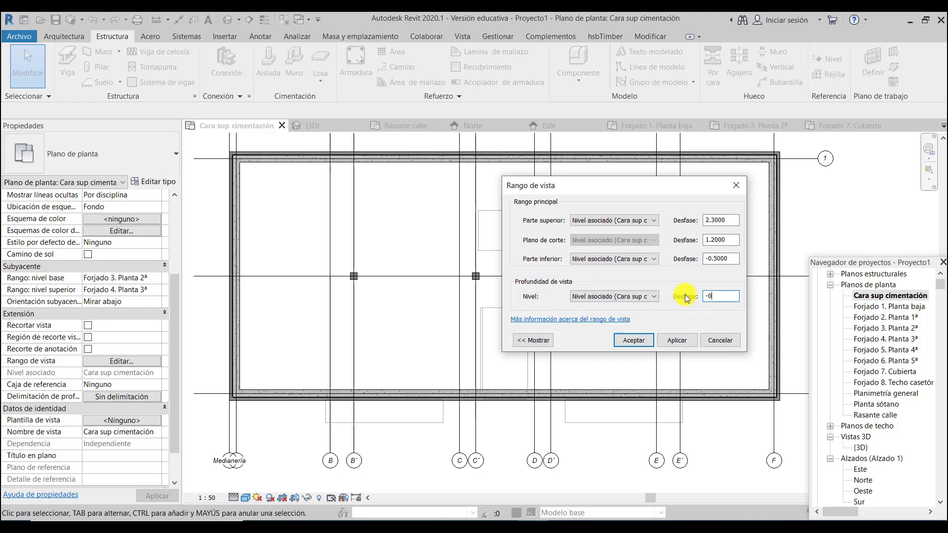
left_click(645, 341)
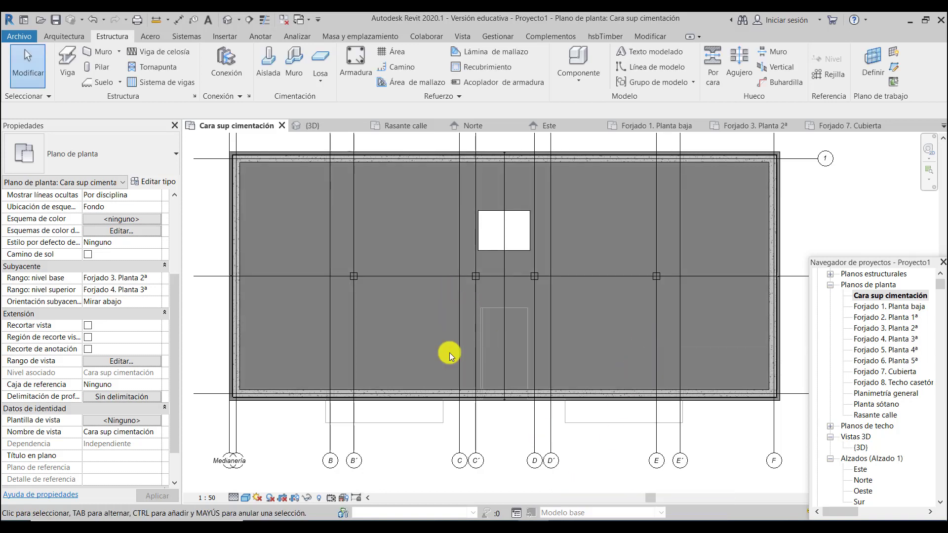
scroll(459, 343, "down", 1)
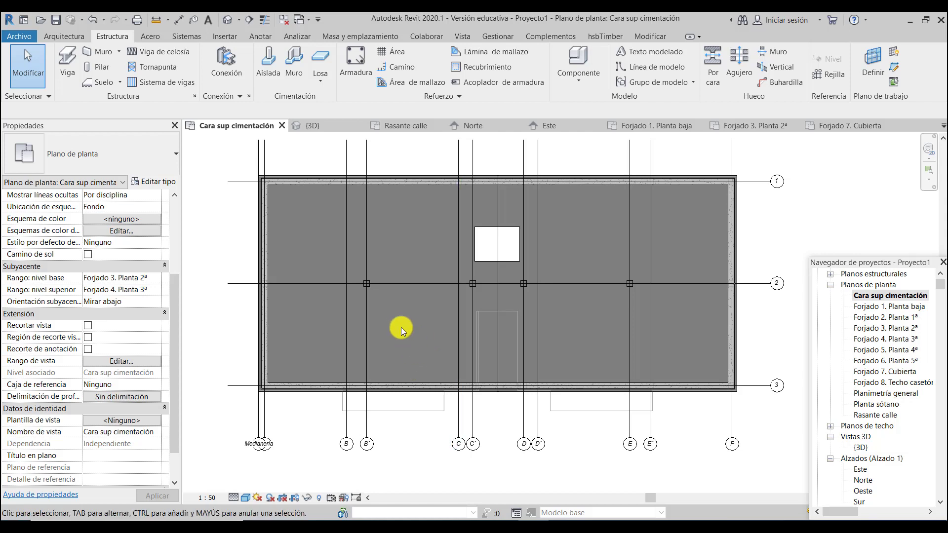
scroll(444, 293, "down", 1)
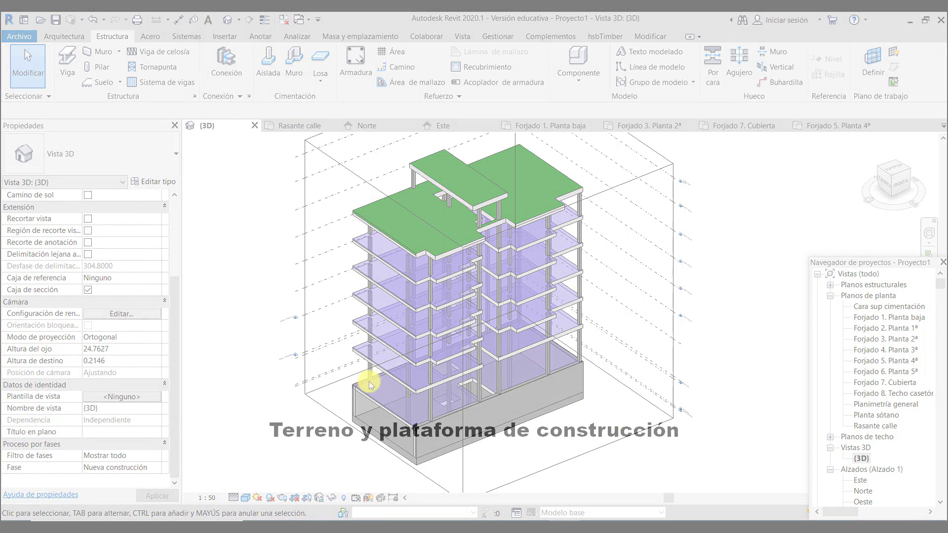
scroll(475, 328, "up", 1)
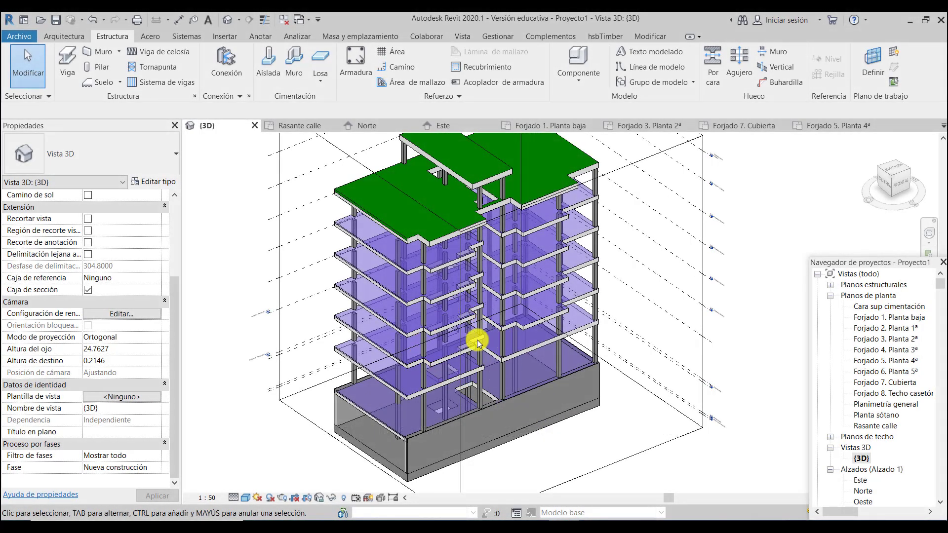
scroll(402, 370, "down", 1)
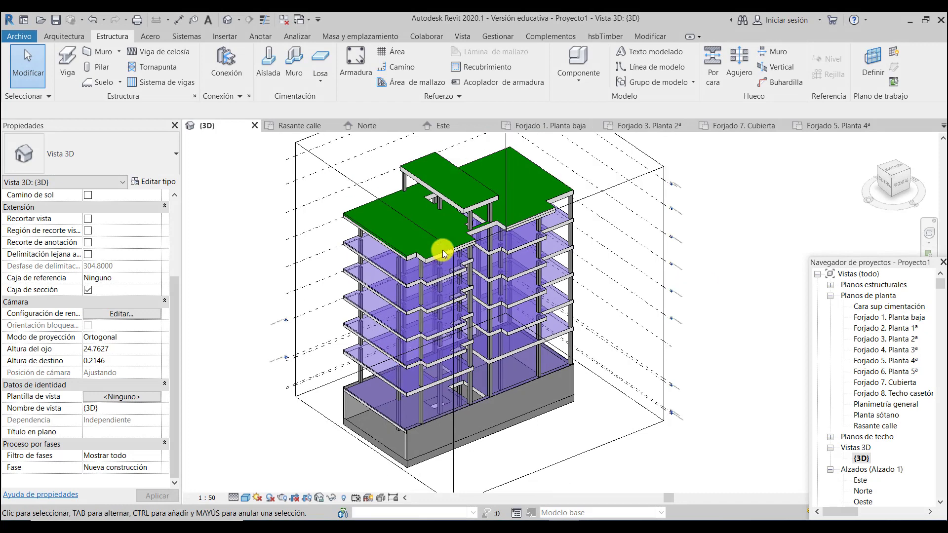
scroll(450, 222, "up", 1)
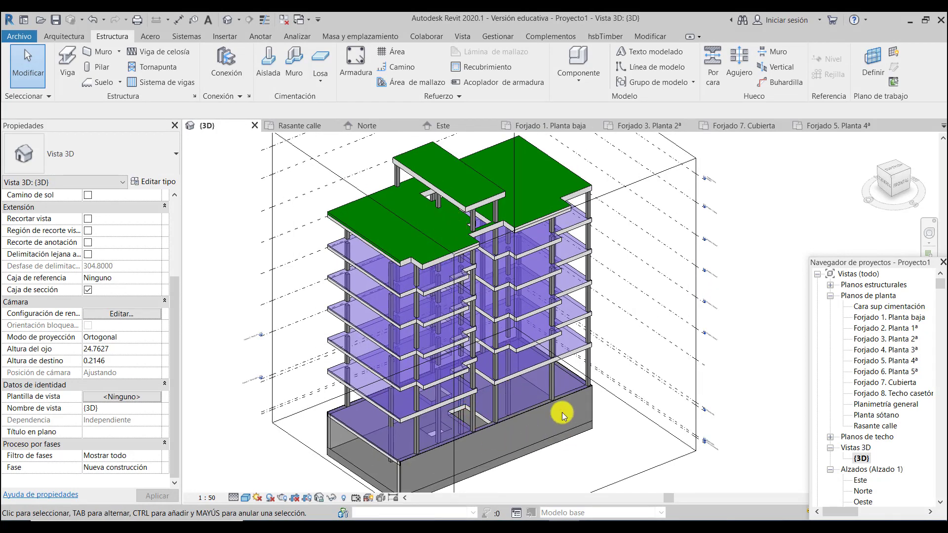
Step: Create a topographic surface in the Planimetría general plan from four corner points at absolute elevation 0 around the building, and finish the surface
double_click(878, 405)
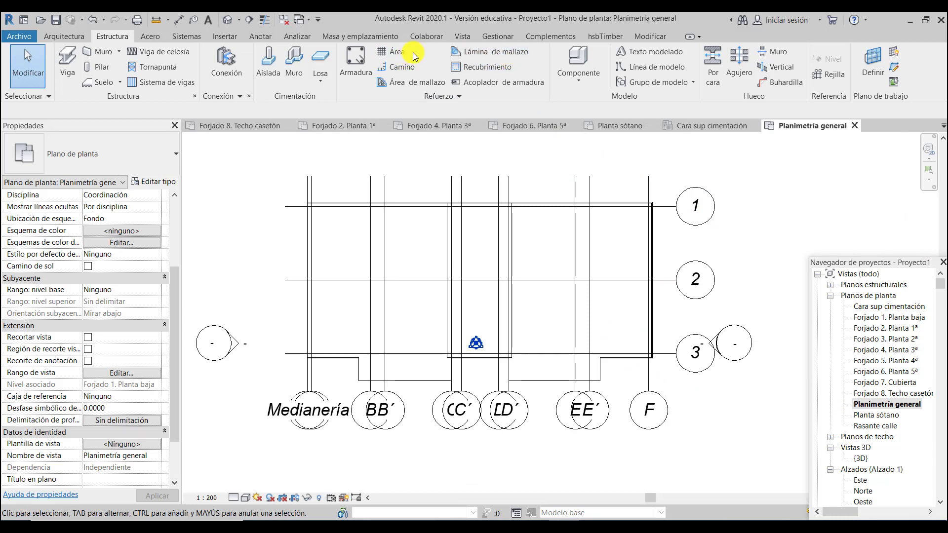
left_click(345, 37)
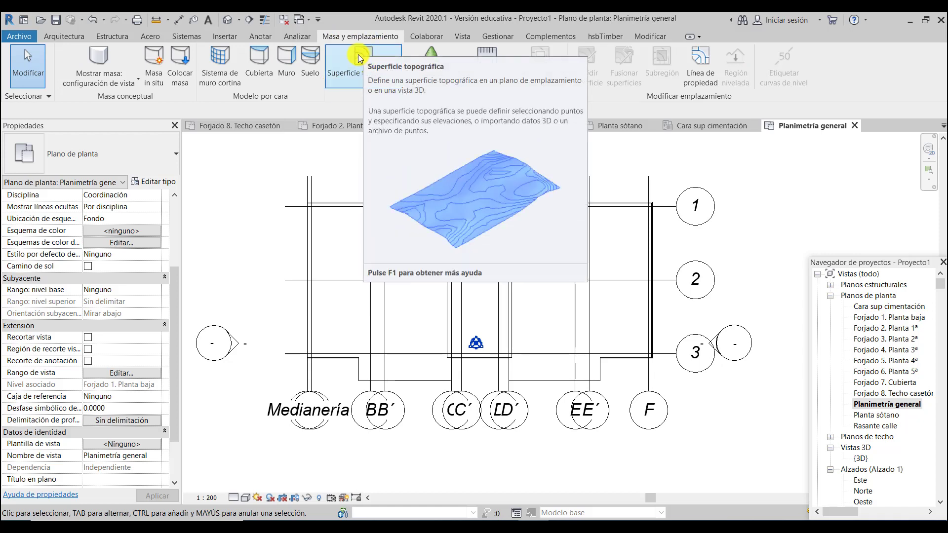
left_click(359, 58)
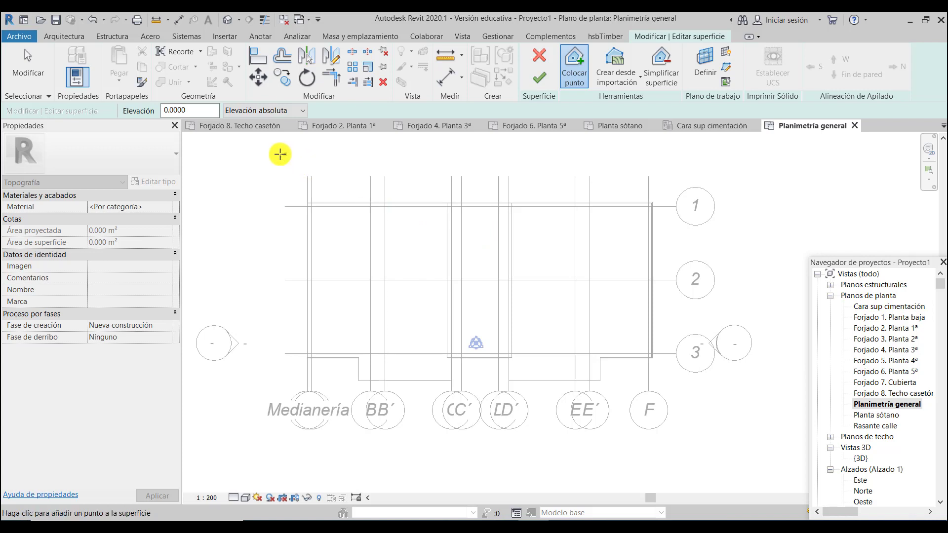
left_click(235, 137)
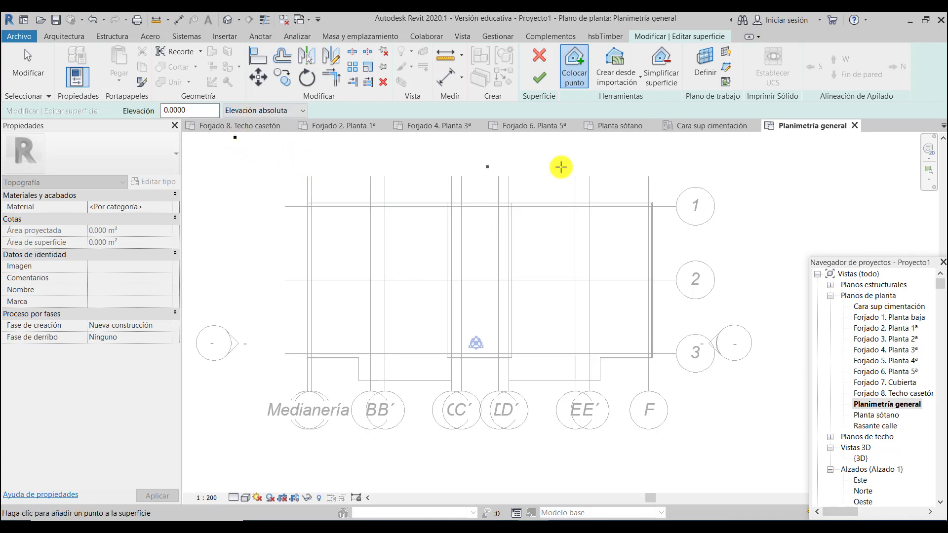
left_click(742, 140)
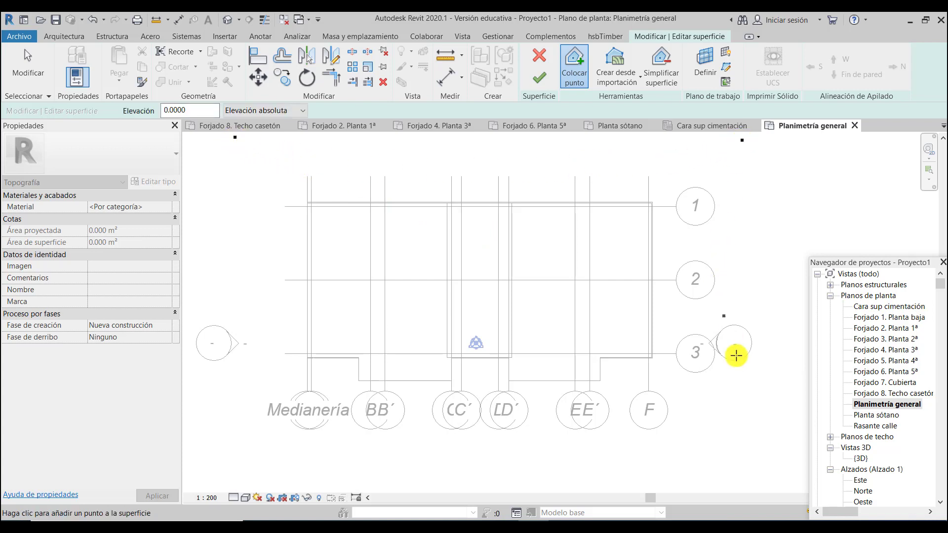
left_click(742, 478)
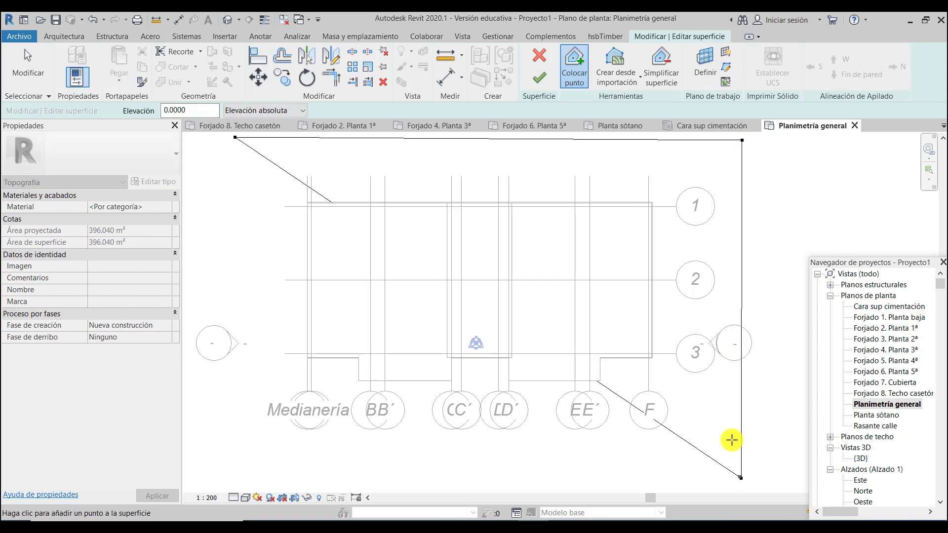
left_click(213, 472)
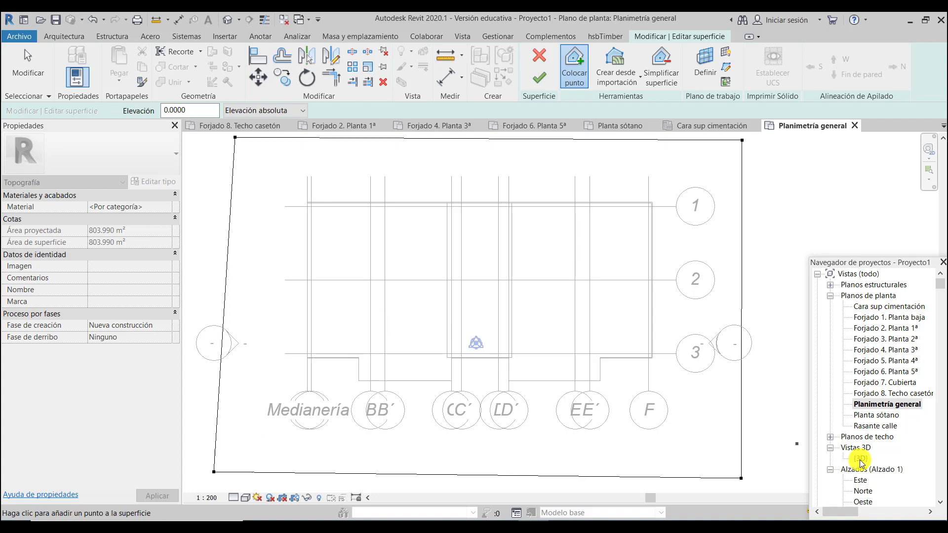
scroll(865, 453, "down", 1)
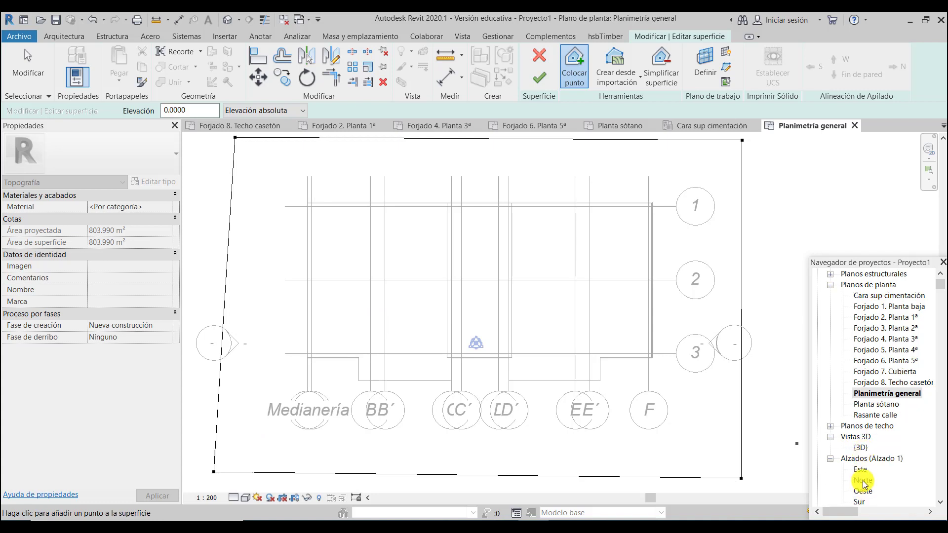
left_click(541, 82)
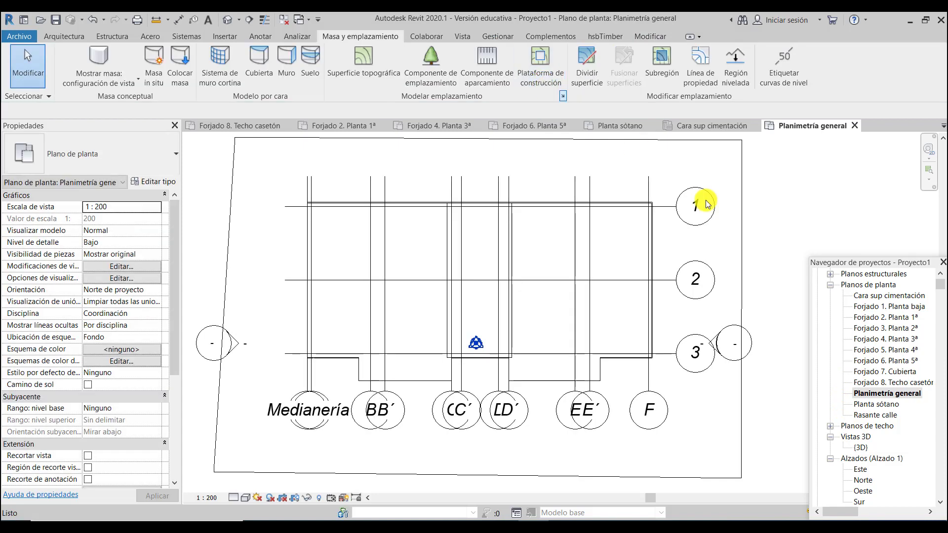
Step: Open the Norte elevation, select the topographic surface, and examine its height relative to the Rasante calle level
double_click(864, 482)
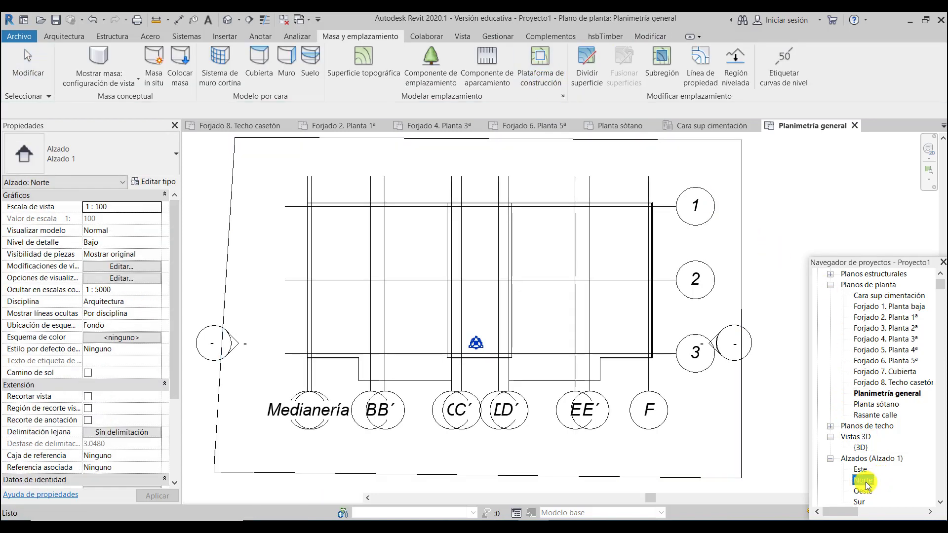
scroll(449, 447, "up", 2)
scroll(427, 447, "up", 2)
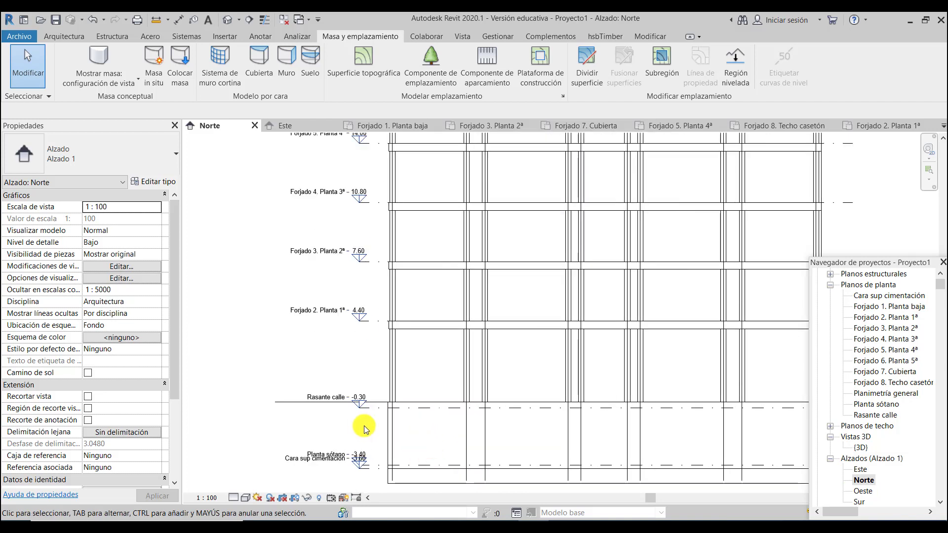
left_click(291, 404)
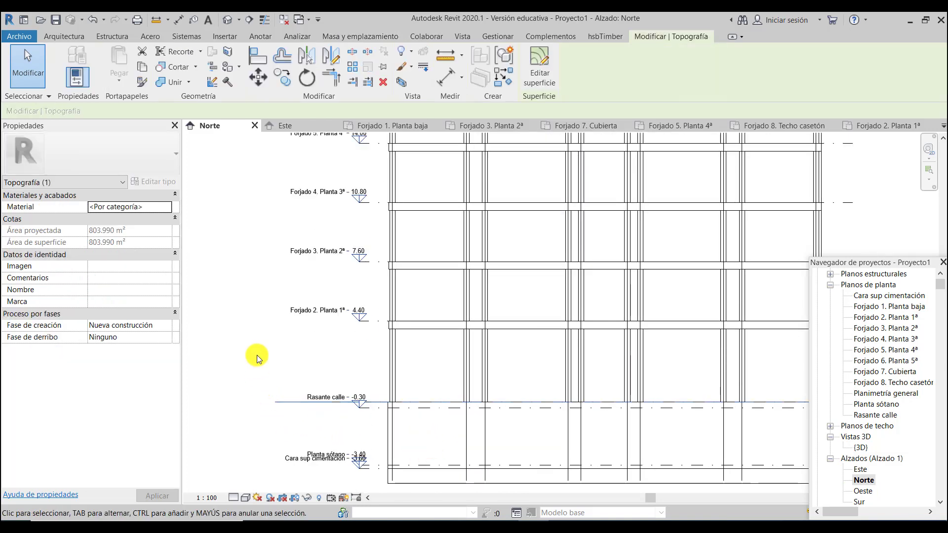
scroll(256, 345, "down", 1)
scroll(316, 392, "up", 3)
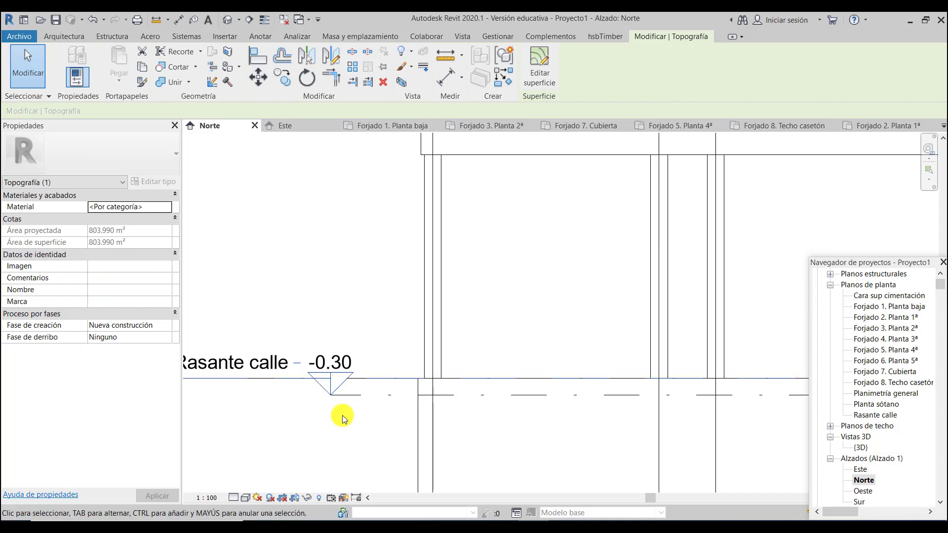
scroll(527, 329, "down", 2)
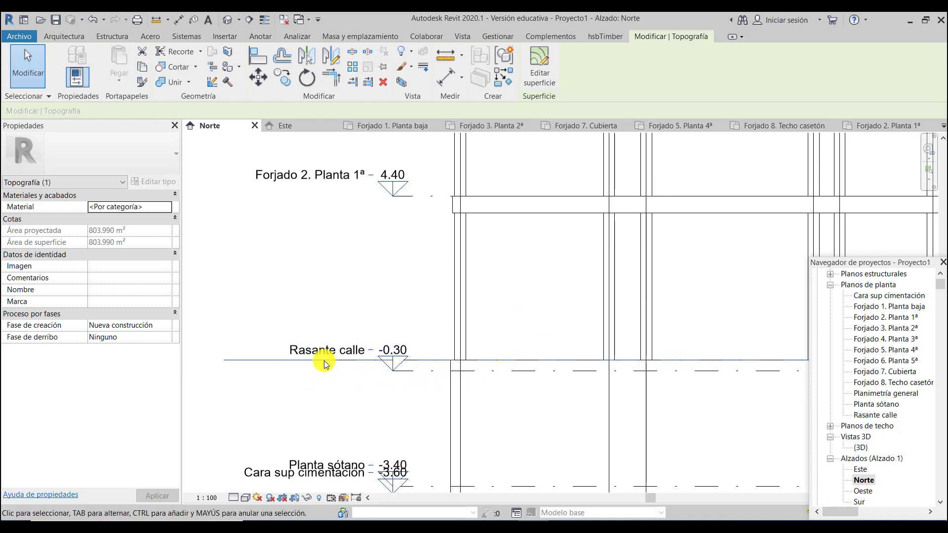
scroll(262, 330, "down", 2)
scroll(344, 320, "down", 1)
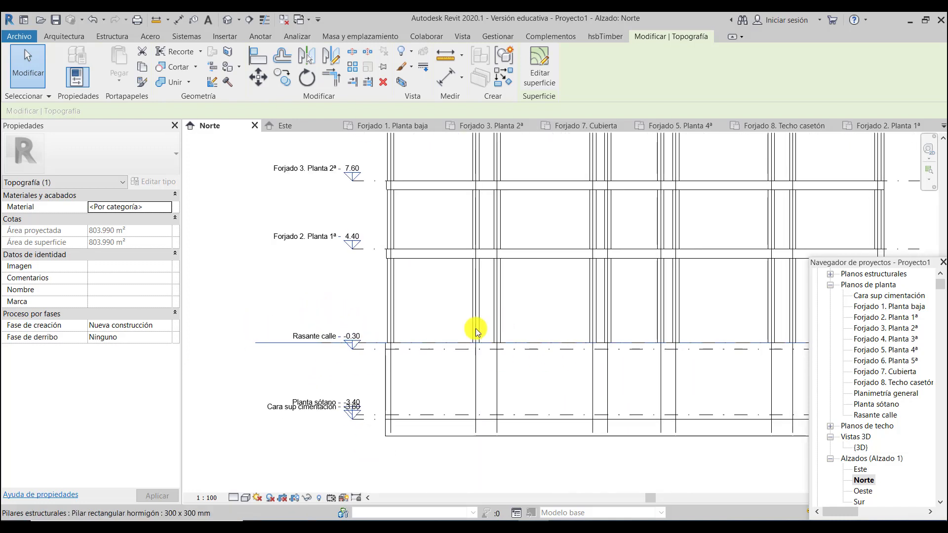
Step: Edit the topographic surface and lower its two boundary points near the Rasante calle label, one to an elevation of about -0.41
left_click(539, 74)
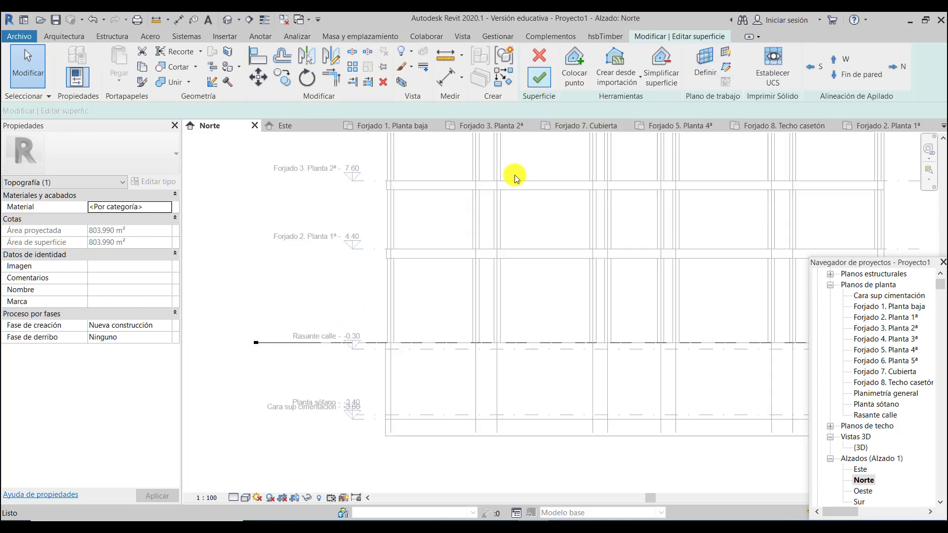
scroll(257, 345, "up", 2)
left_click_drag(256, 342, 255, 359)
left_click(256, 343)
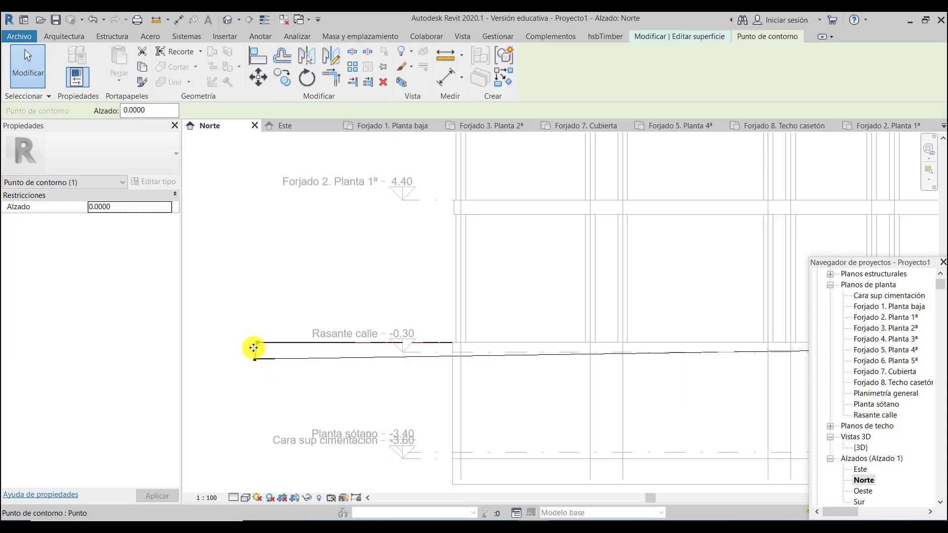
left_click_drag(247, 354, 236, 356)
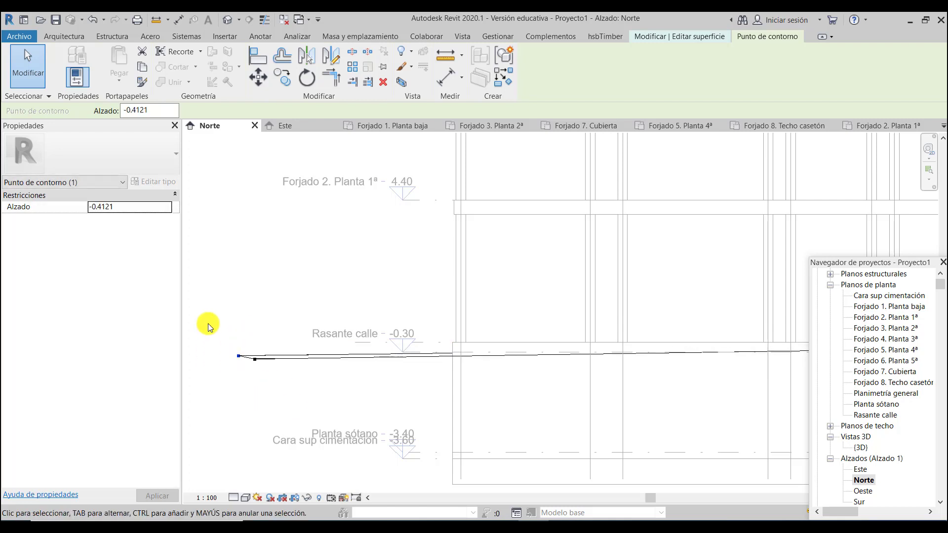
Step: Lower the two boundary points near the Forjado 1. Planta baja label to elevations of about -0.63 and -0.21
scroll(245, 318, "down", 4)
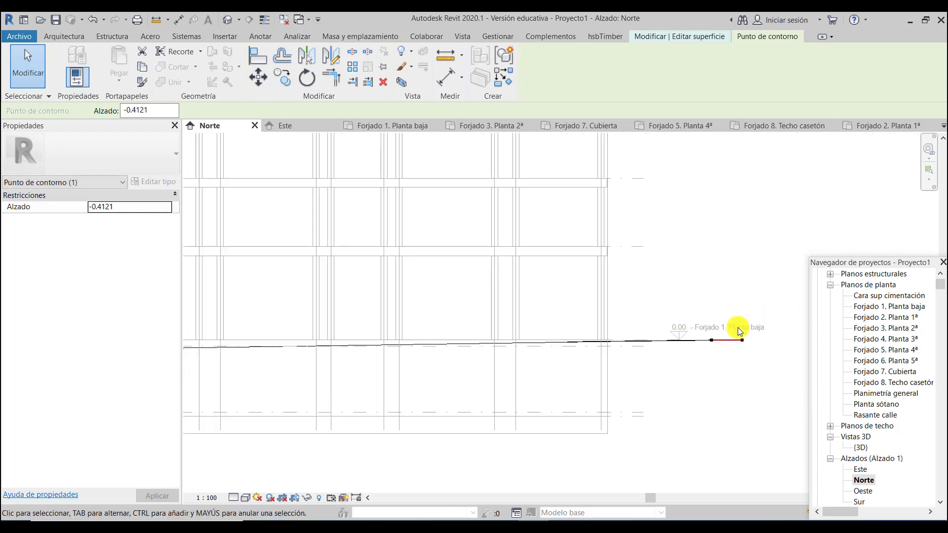
scroll(751, 324, "up", 3)
left_click_drag(699, 364, 700, 370)
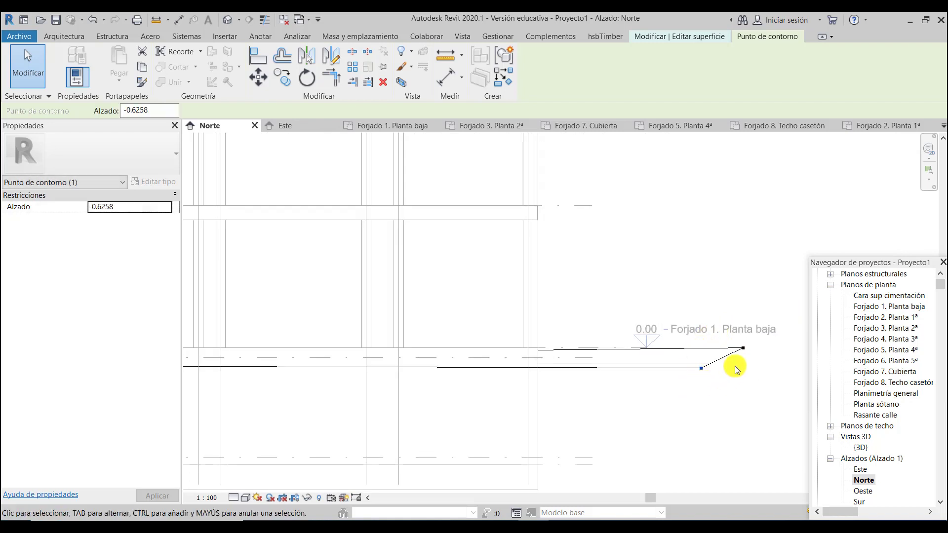
left_click(745, 348)
left_click_drag(743, 350, 703, 357)
scroll(754, 316, "down", 2)
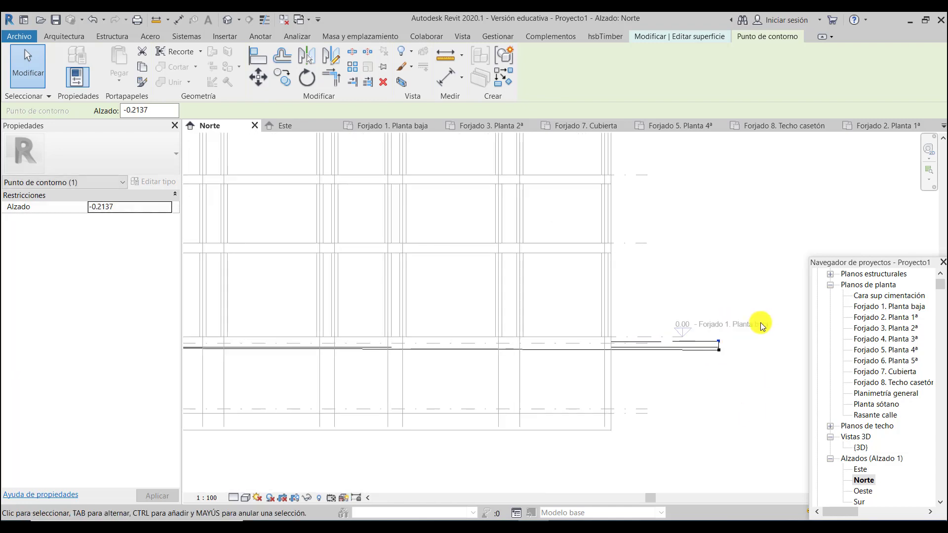
scroll(761, 323, "down", 2)
scroll(615, 342, "down", 2)
scroll(271, 340, "up", 2)
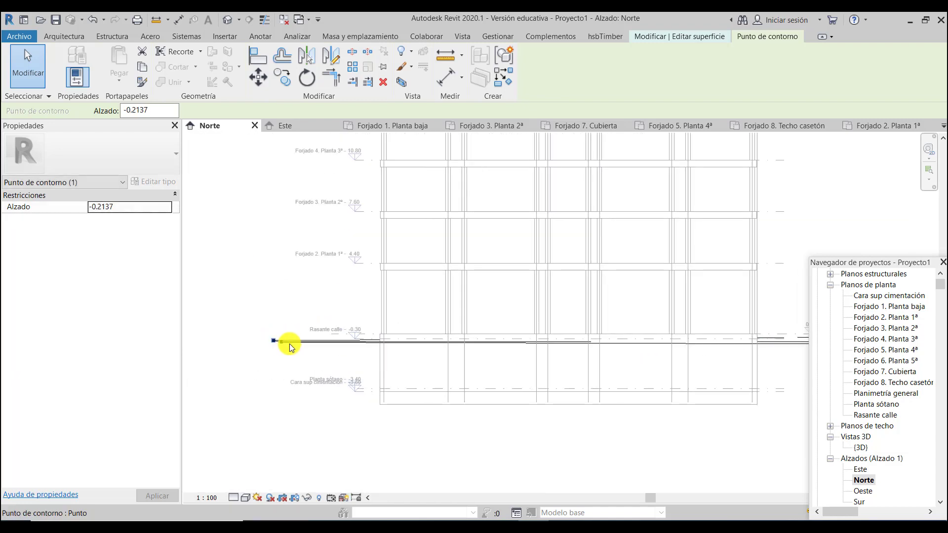
scroll(390, 321, "down", 2)
scroll(682, 336, "up", 1)
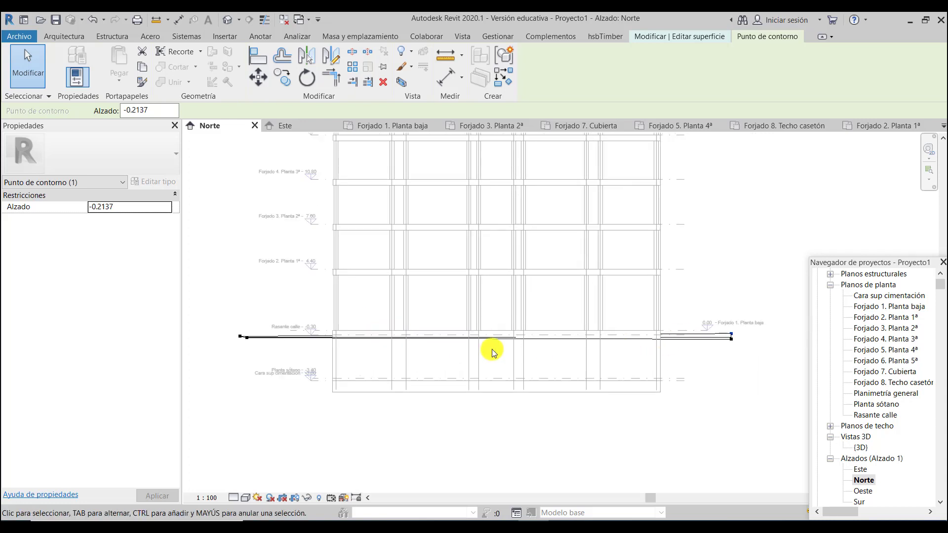
scroll(588, 345, "down", 1)
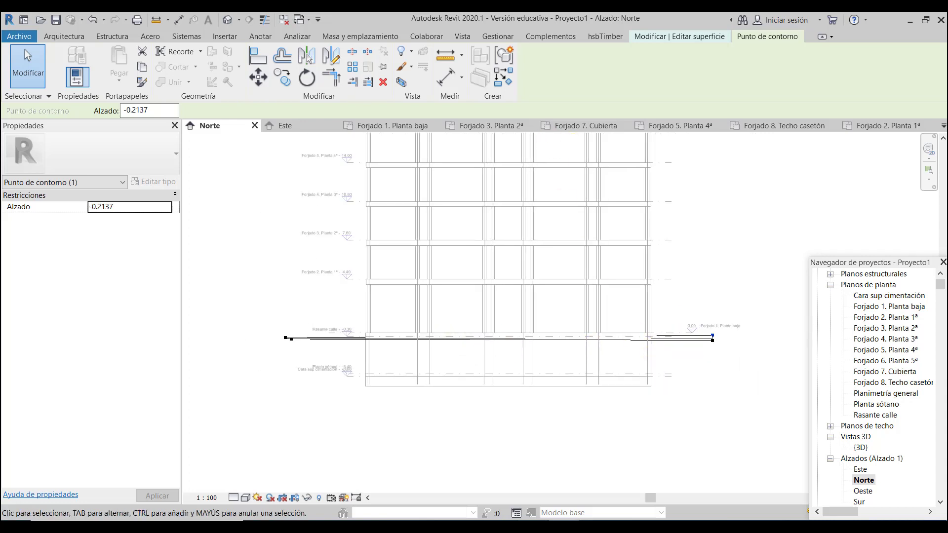
Step: Open the {3D} view and examine how the edited terrain meets the ground-floor slab and basement walls
left_click(860, 448)
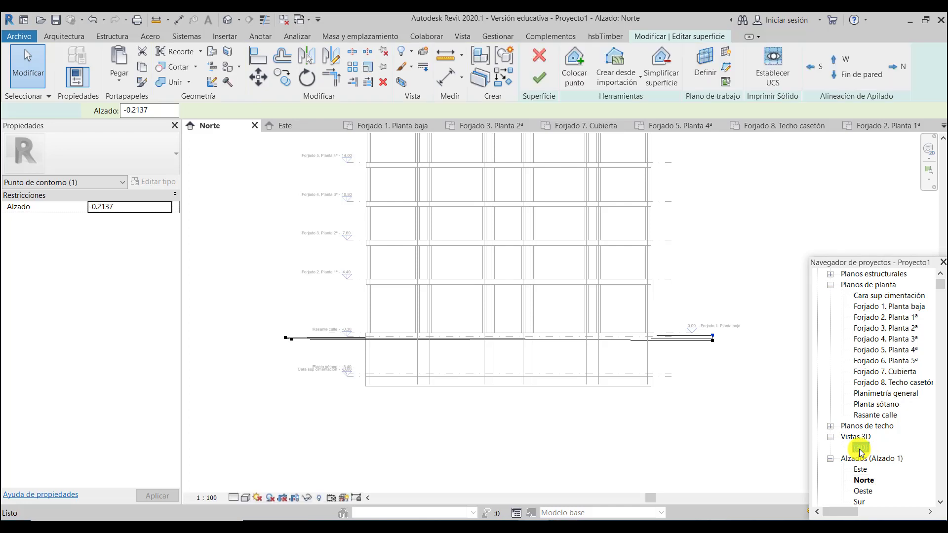
double_click(860, 448)
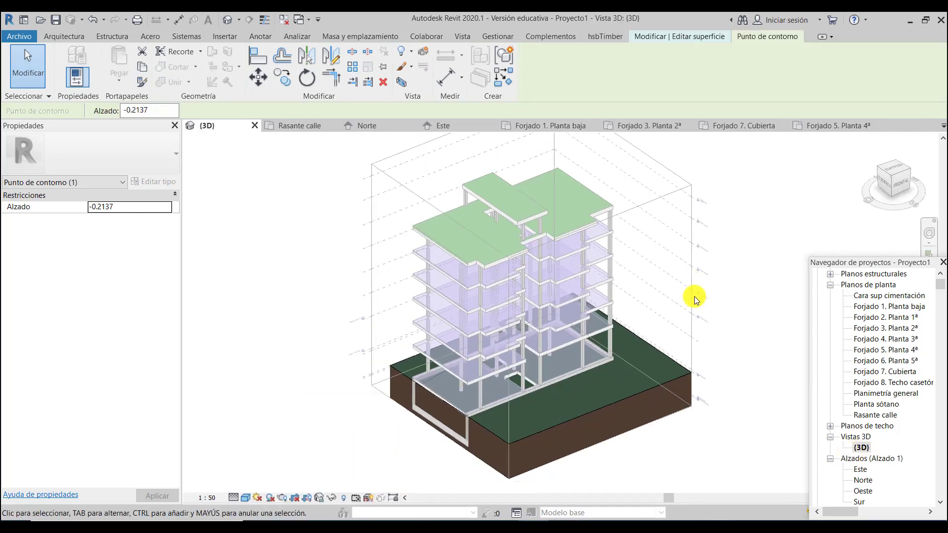
scroll(430, 447, "up", 1)
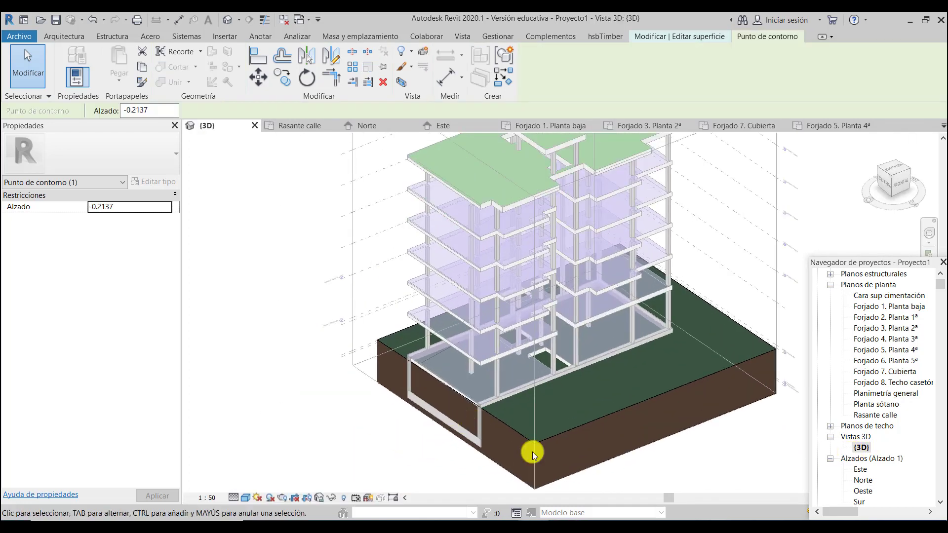
scroll(514, 413, "up", 6)
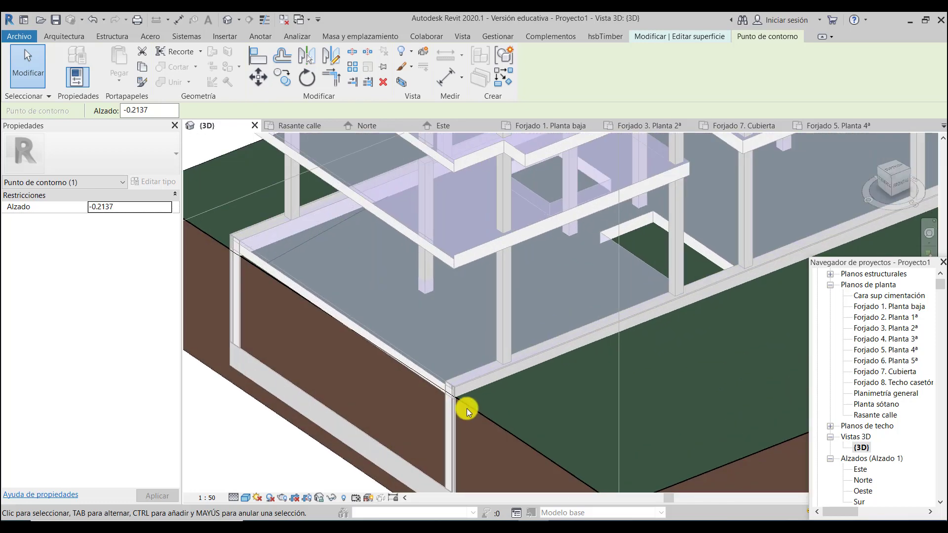
scroll(445, 346, "down", 2)
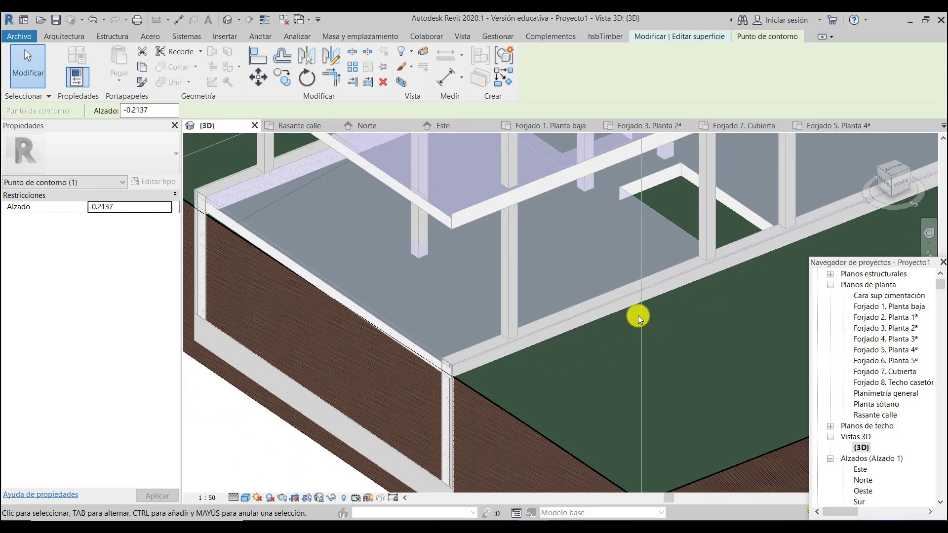
scroll(581, 324, "down", 1)
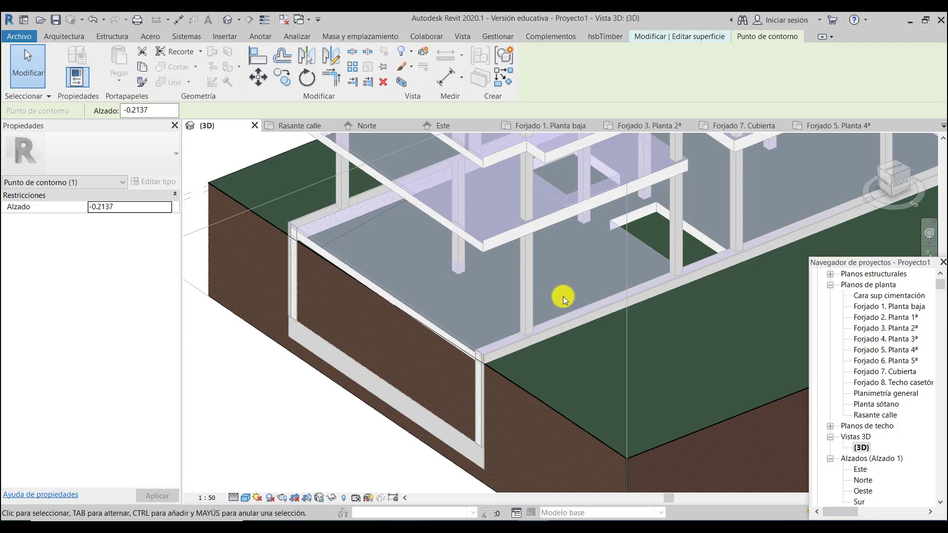
scroll(461, 335, "down", 2)
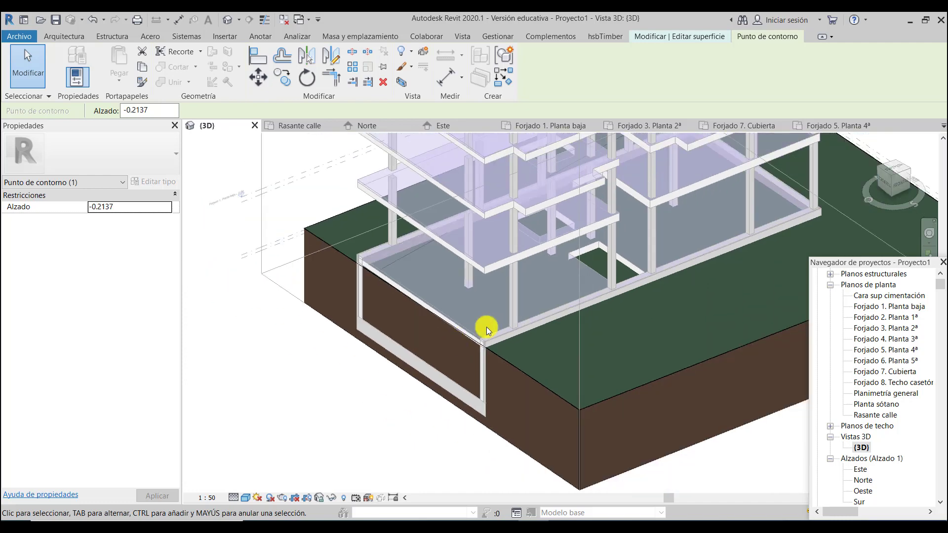
scroll(451, 339, "down", 2)
scroll(640, 212, "up", 2)
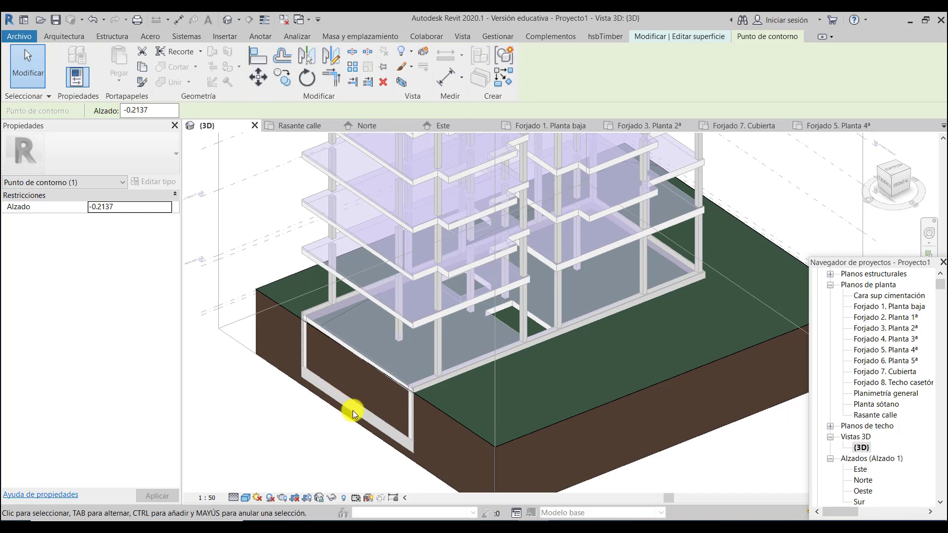
Step: Deselect the boundary point and finish editing the topographic surface
left_click(401, 416)
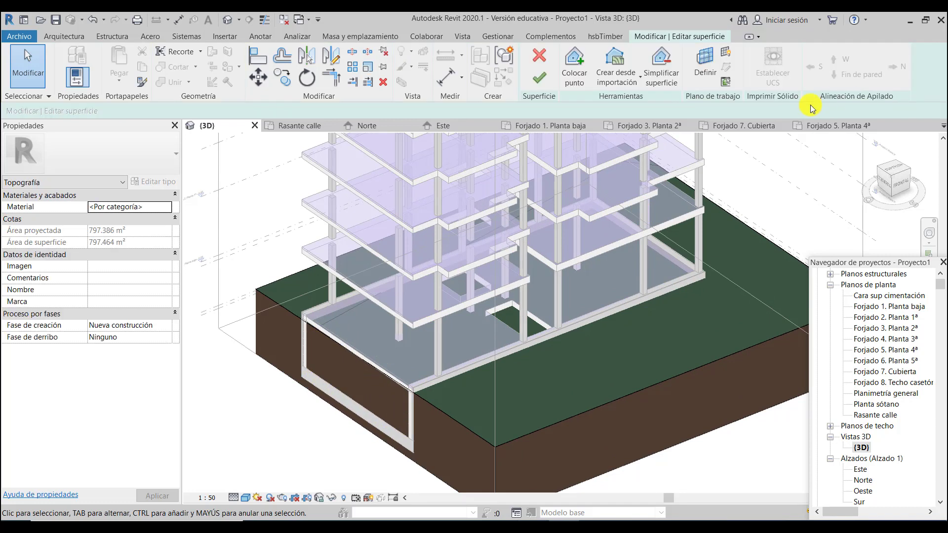
left_click(538, 79)
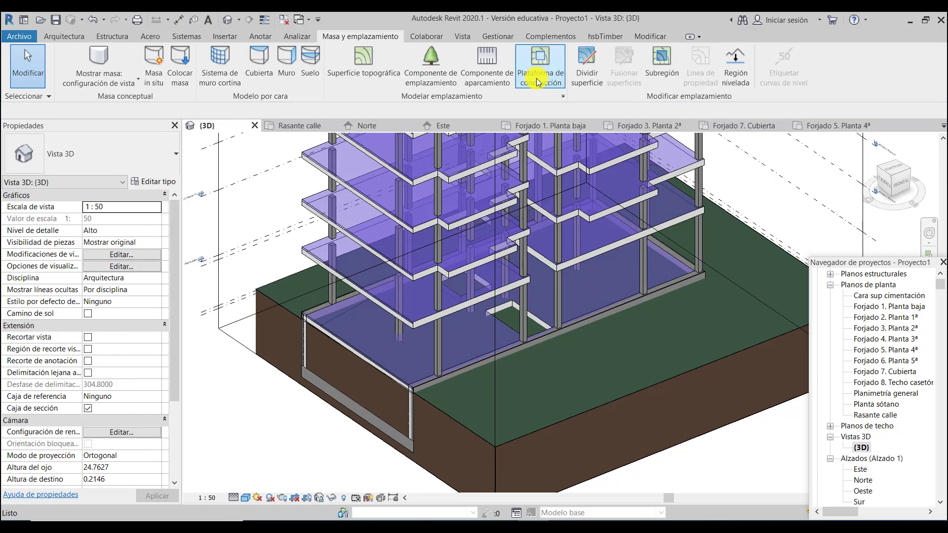
scroll(436, 385, "down", 1)
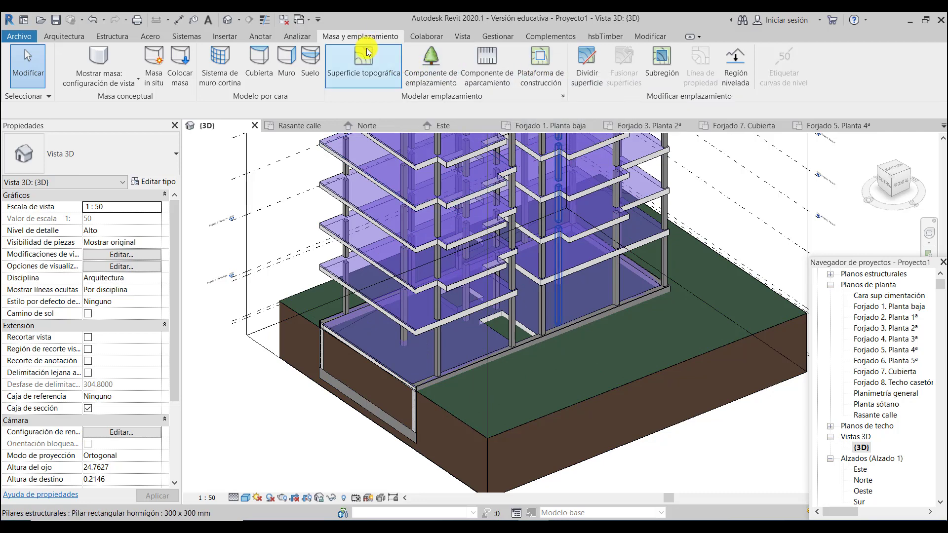
Step: Start a building pad in the Planimetría general plan and sketch its rectangular boundary between opposite outer corners of the basement walls
left_click(534, 69)
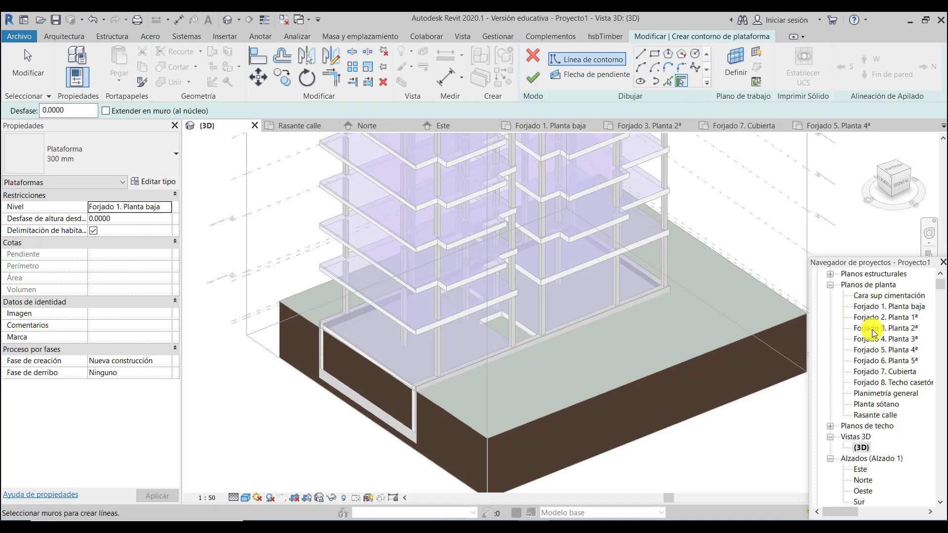
double_click(886, 395)
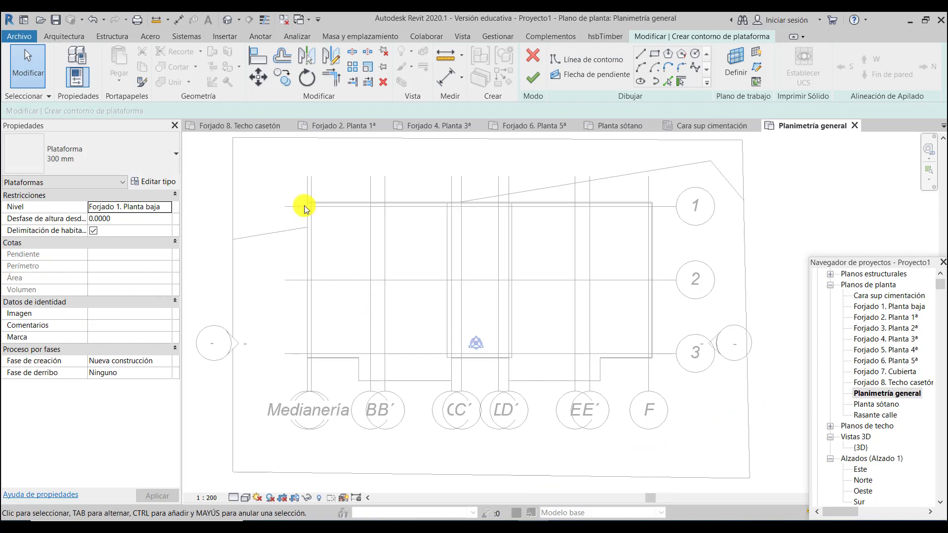
scroll(326, 198, "up", 2)
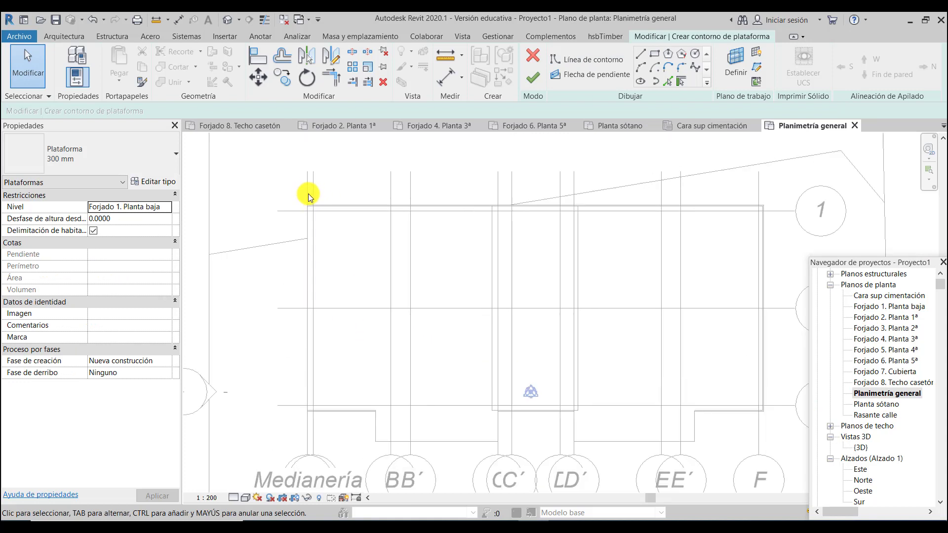
left_click(656, 55)
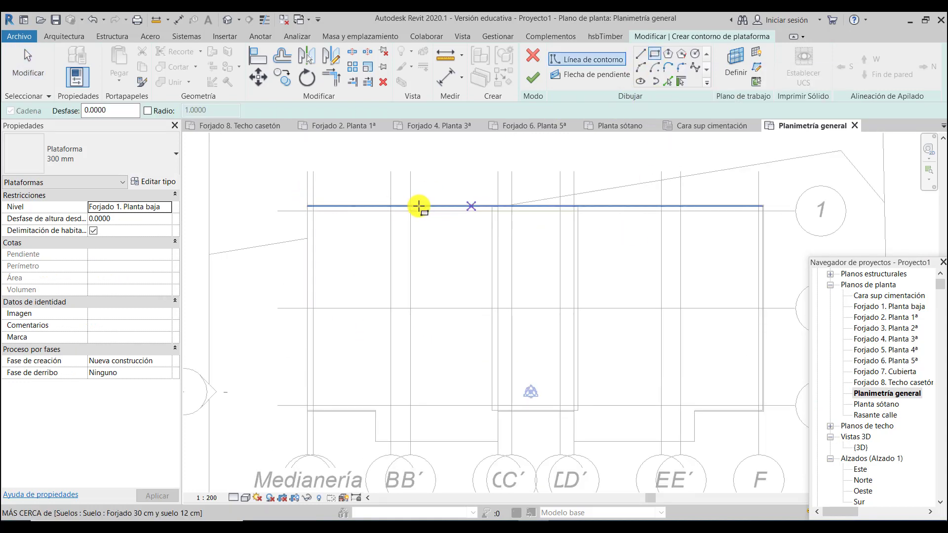
scroll(321, 200, "up", 4)
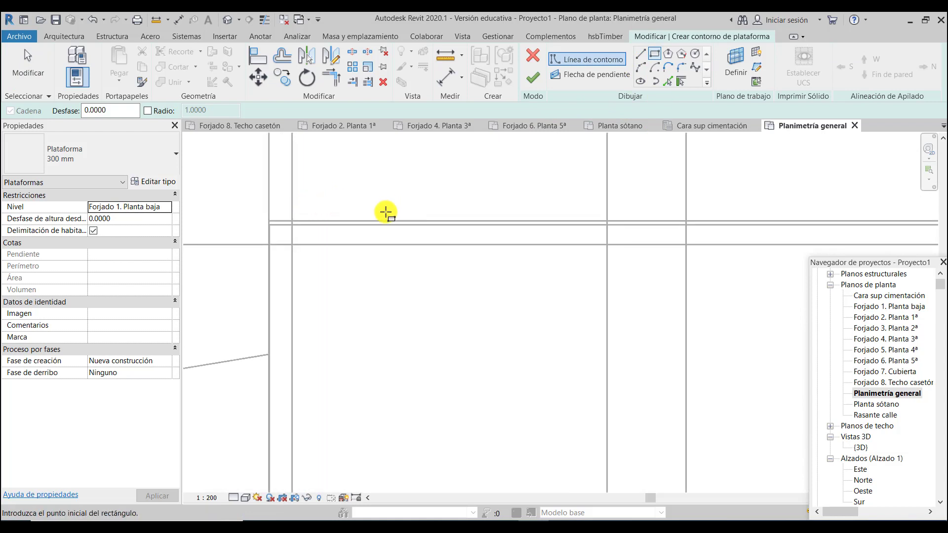
left_click(269, 225)
scroll(259, 190, "down", 3)
scroll(254, 180, "down", 4)
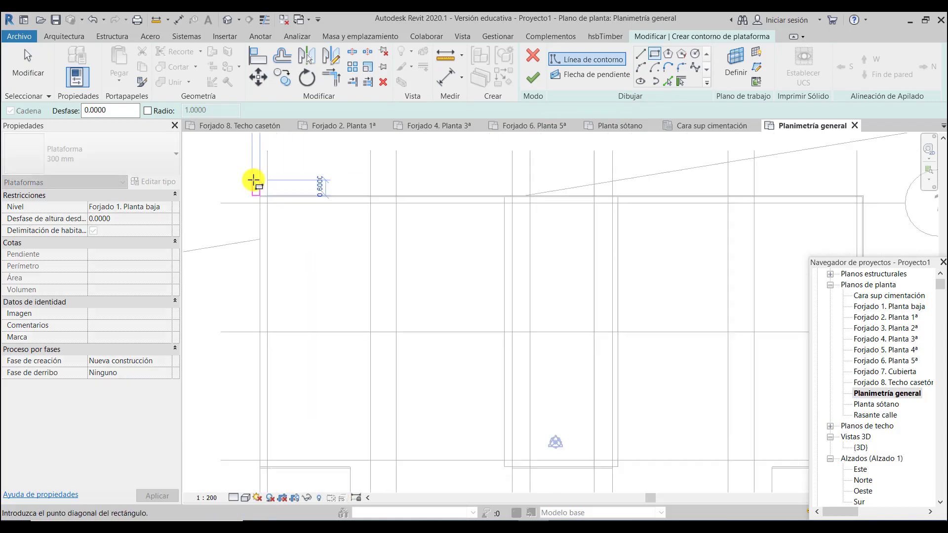
scroll(682, 416, "up", 5)
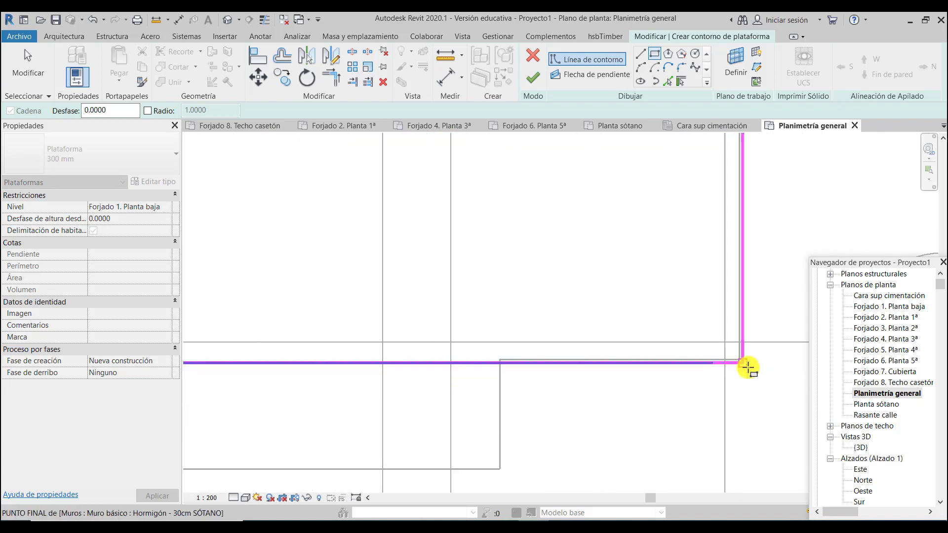
left_click(748, 368)
scroll(696, 381, "down", 5)
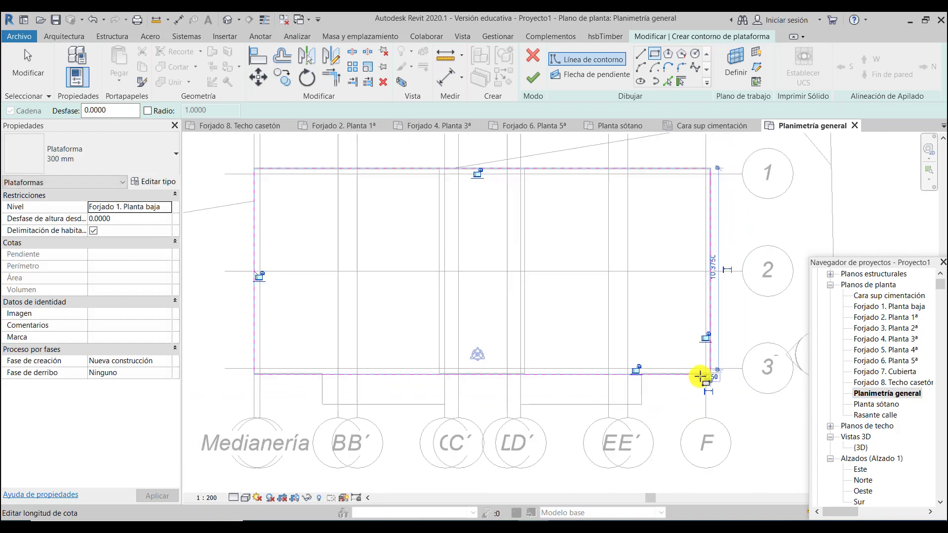
scroll(700, 376, "down", 2)
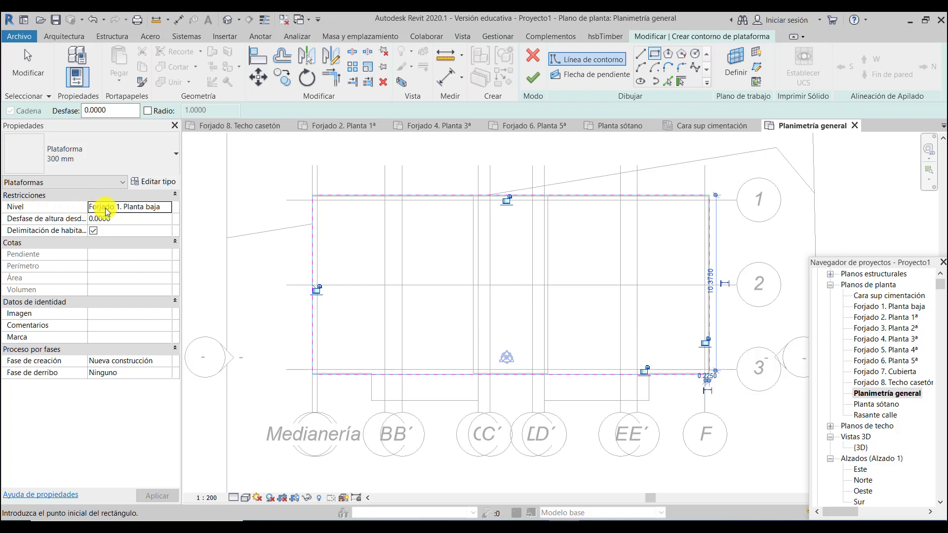
Step: Set the building pad's level to Cara sup cimentación with a height offset of -0.80, and apply the change
left_click(158, 210)
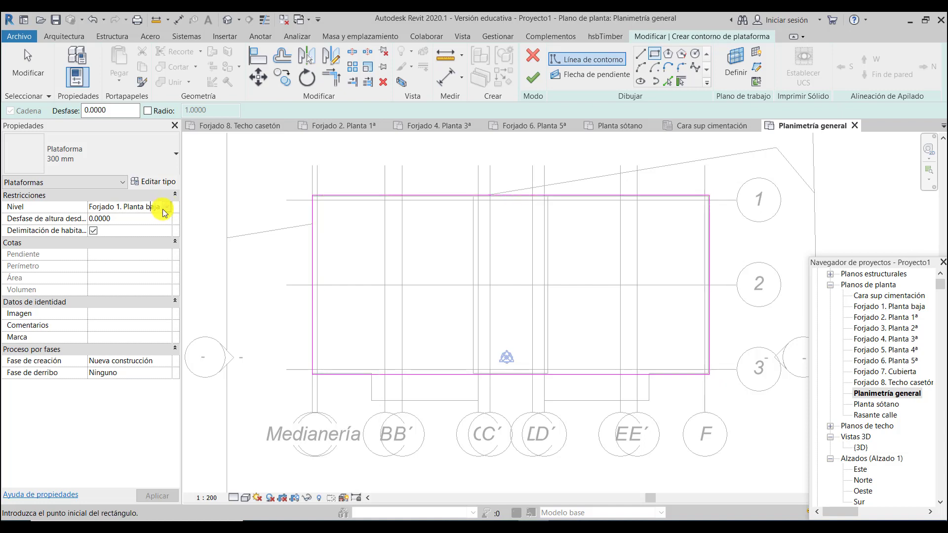
left_click(168, 208)
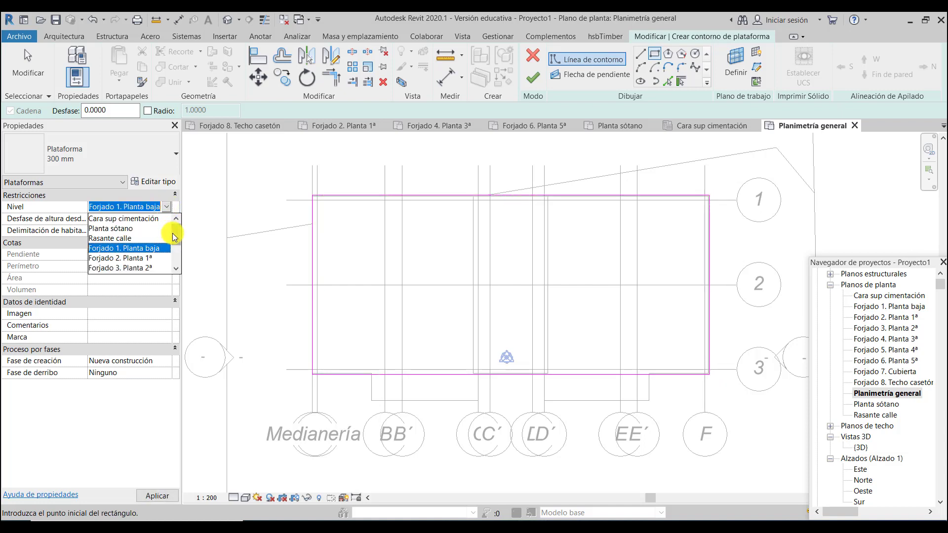
left_click(109, 220)
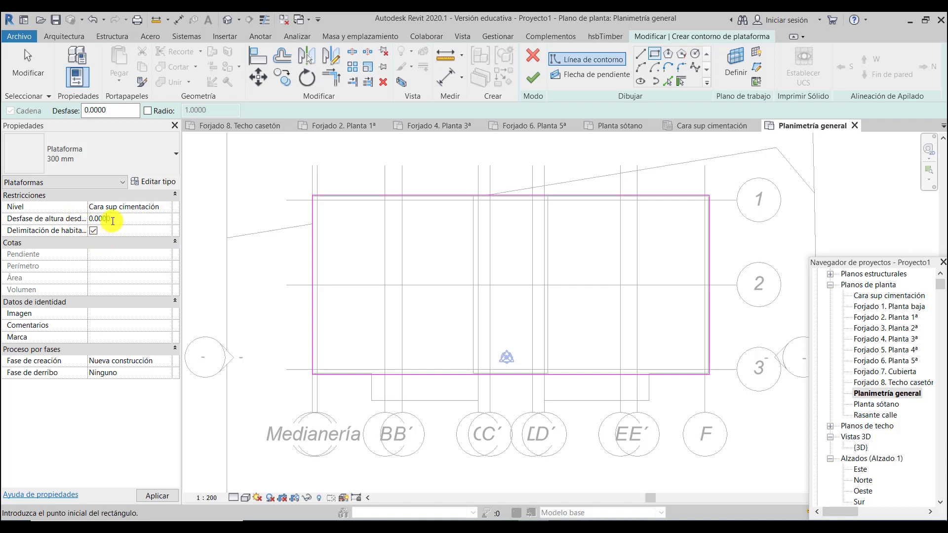
left_click_drag(117, 219, 86, 218)
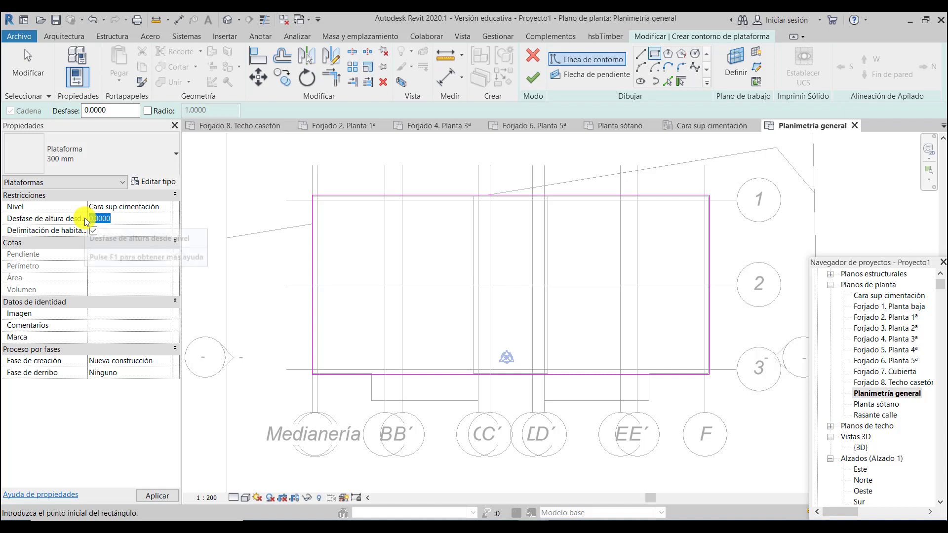
key("BackSpace")
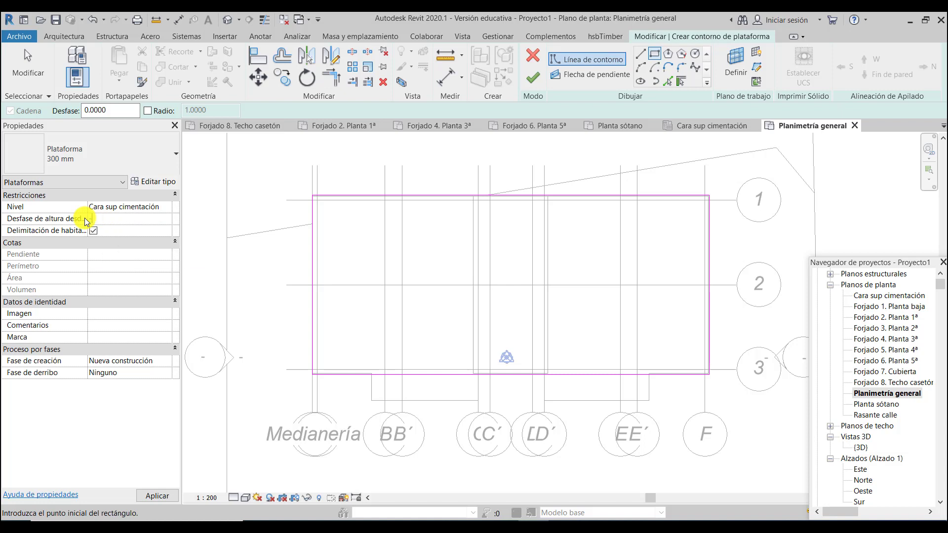
type("-0.80")
left_click(156, 497)
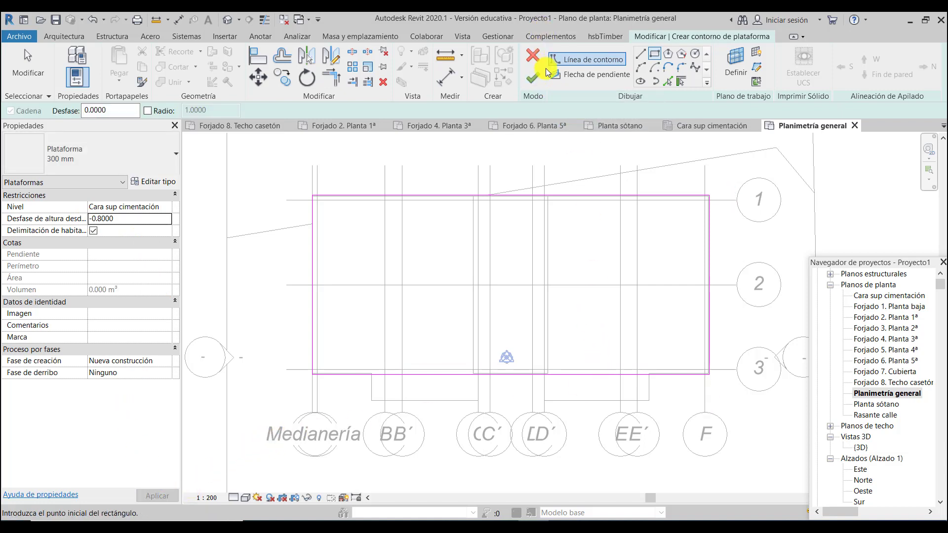
Step: Finish the building pad and open the {3D} view to inspect the excavation under the basement
left_click(535, 78)
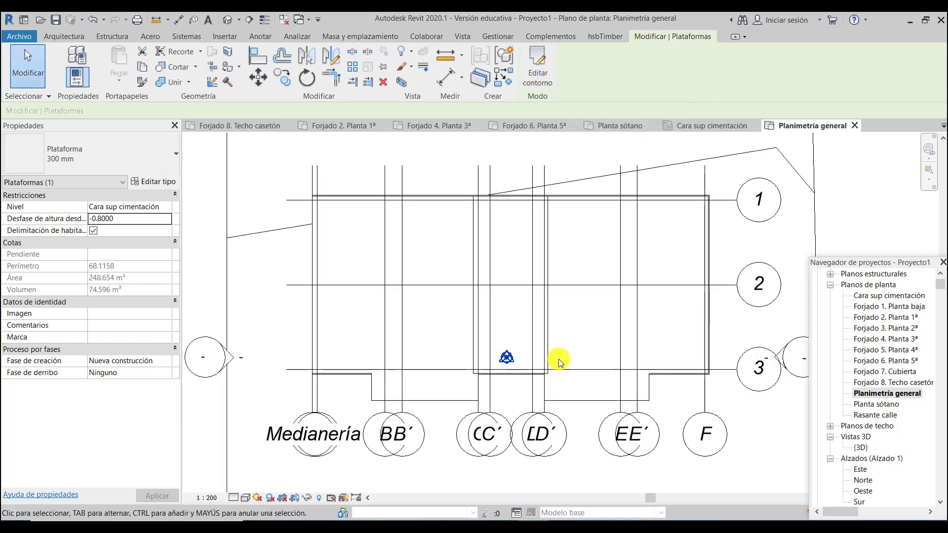
double_click(862, 448)
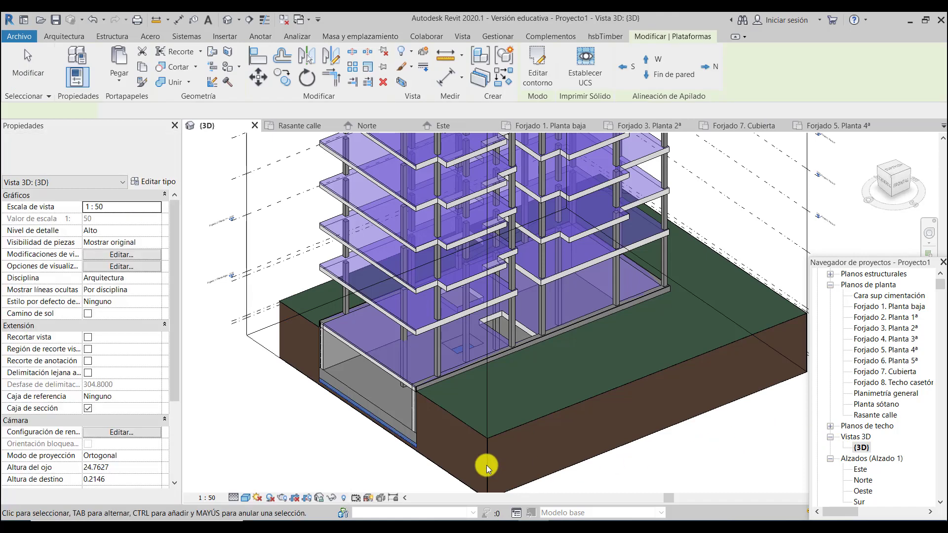
scroll(409, 471, "up", 4)
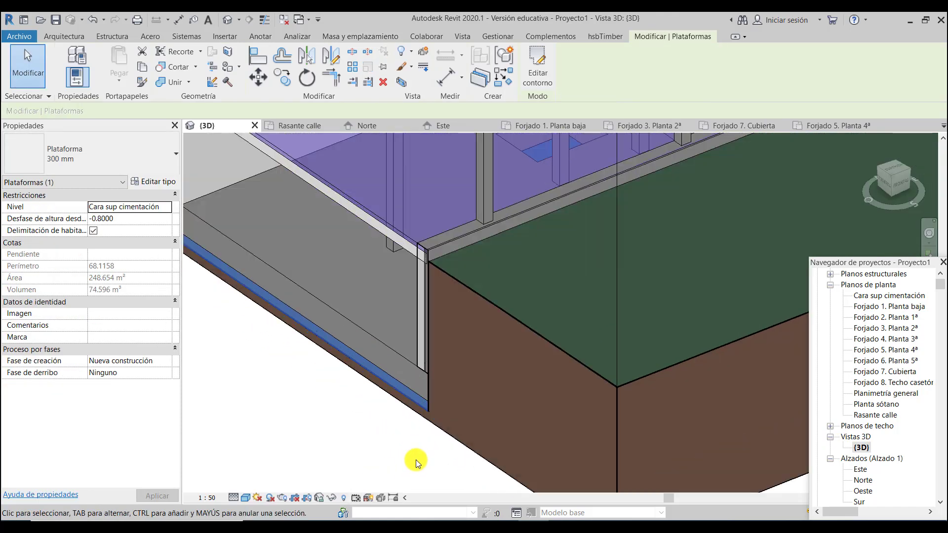
scroll(494, 425, "down", 3)
middle_click_drag(630, 309, 662, 323, "shift")
scroll(518, 395, "up", 3)
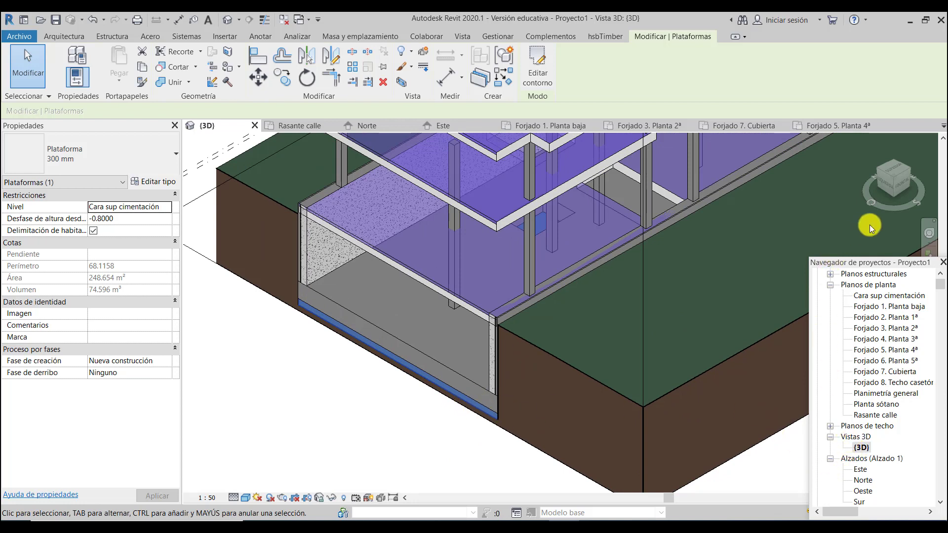
Step: Orient the model to its left side and examine the pad, foundation slab and terrain against the reference levels
left_click(888, 186)
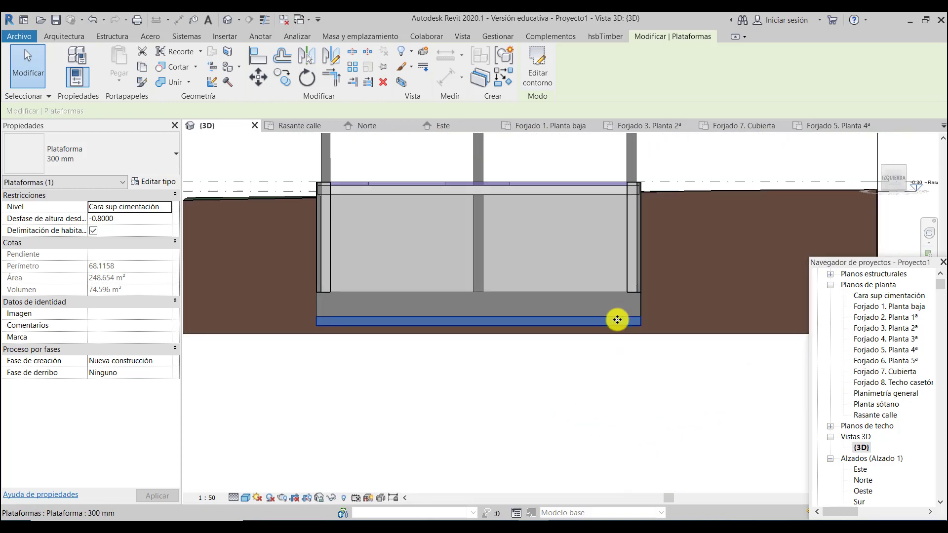
scroll(675, 244, "up", 1)
scroll(600, 274, "down", 3)
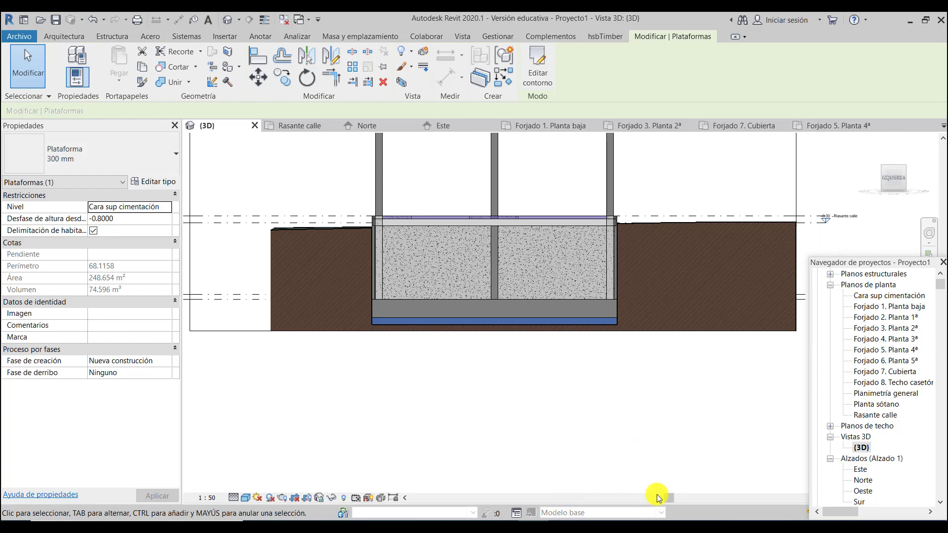
left_click_drag(668, 498, 693, 497)
scroll(777, 254, "up", 2)
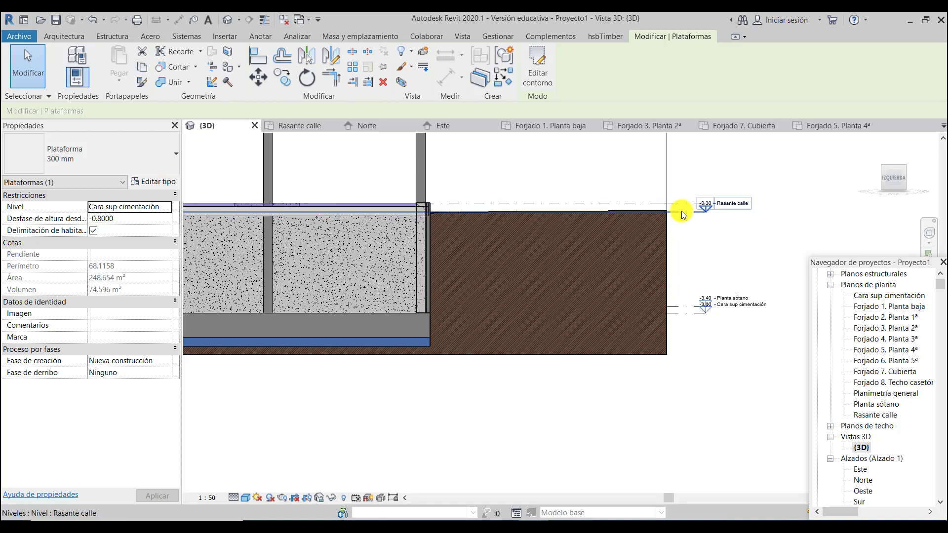
scroll(403, 214, "up", 2)
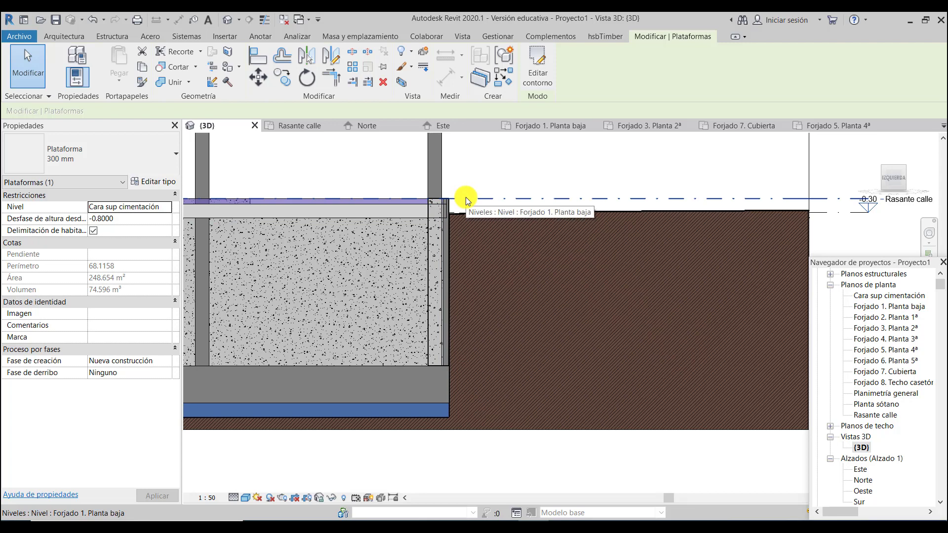
scroll(466, 195, "down", 1)
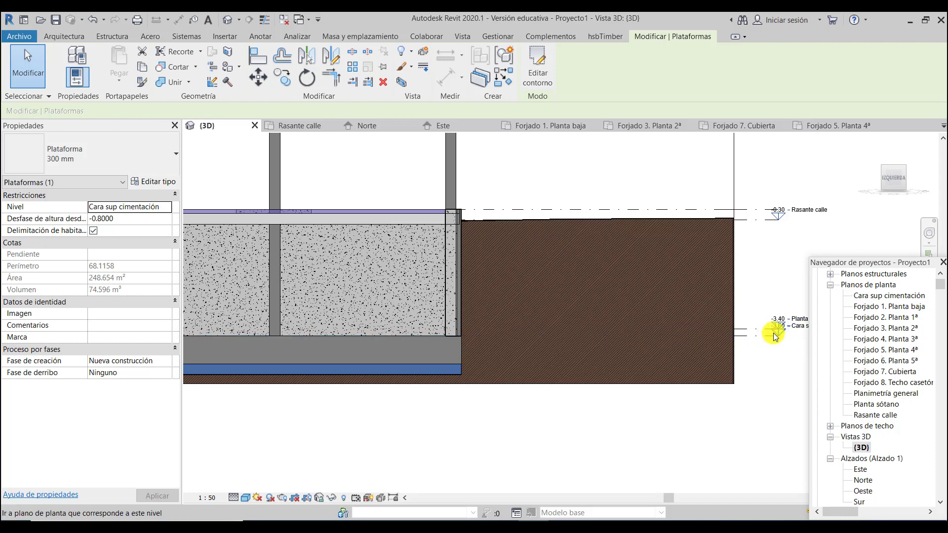
scroll(777, 319, "up", 2)
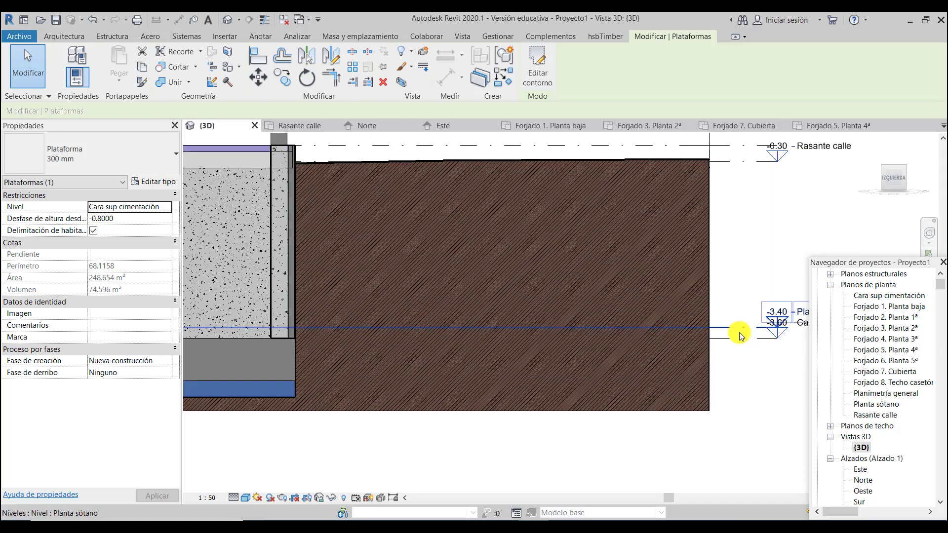
scroll(758, 307, "down", 3)
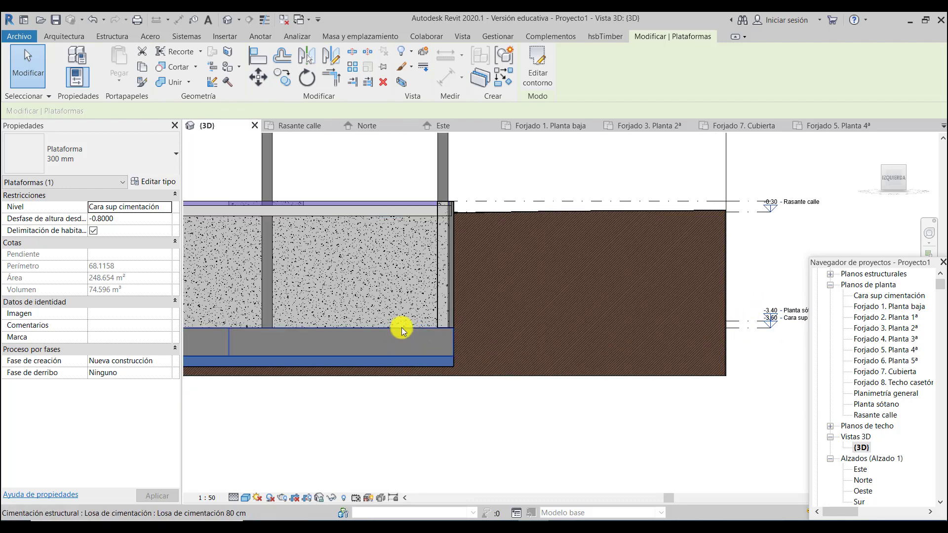
scroll(410, 336, "up", 3)
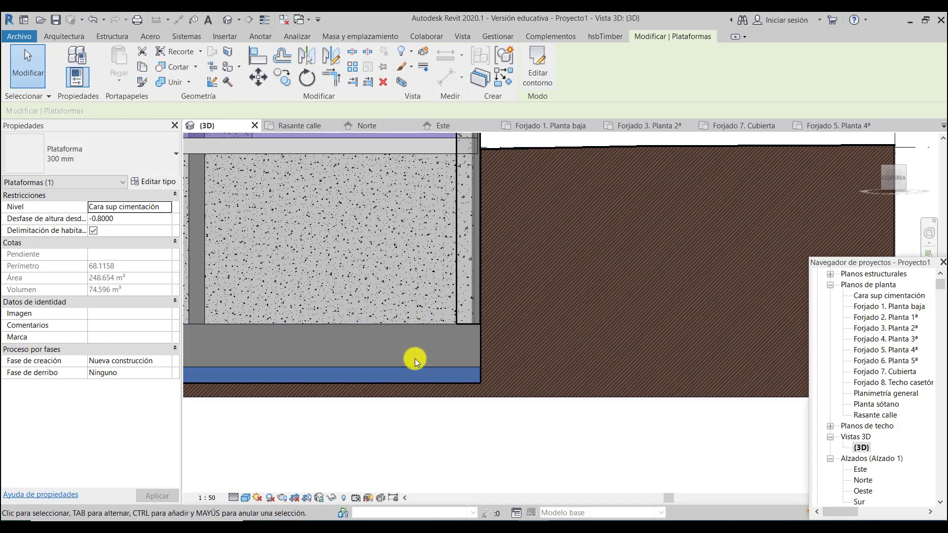
Step: Check the foundation slab's properties and the layer structure of the 300 mm building pad type
left_click(410, 322)
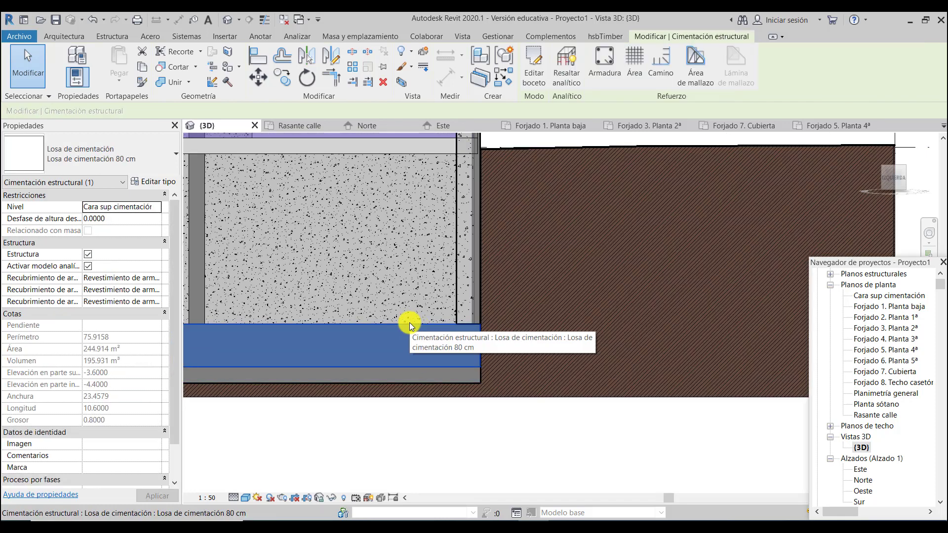
left_click(342, 381)
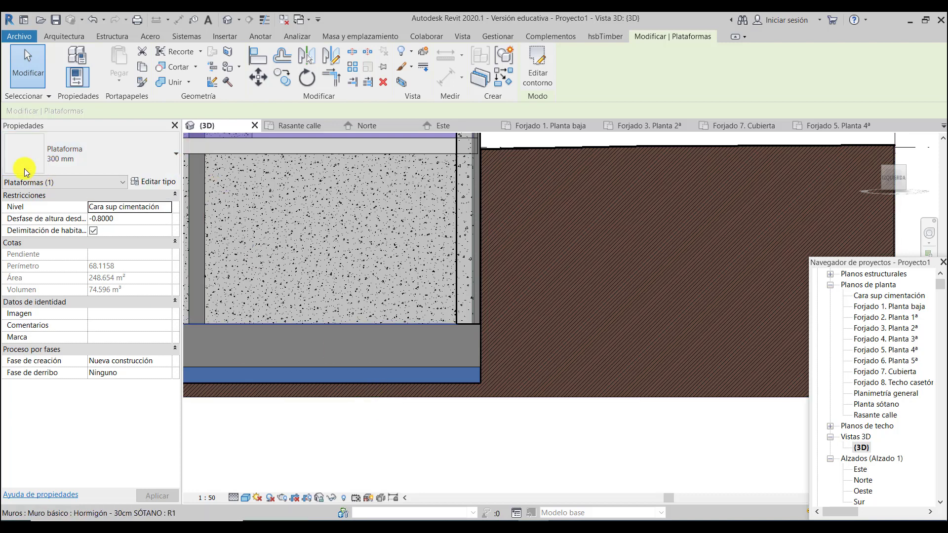
left_click(154, 186)
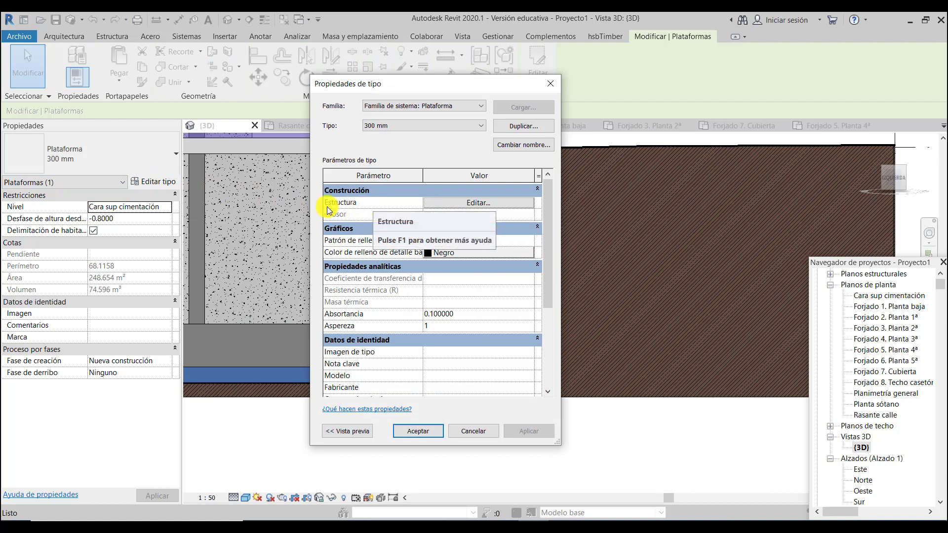
left_click(472, 204)
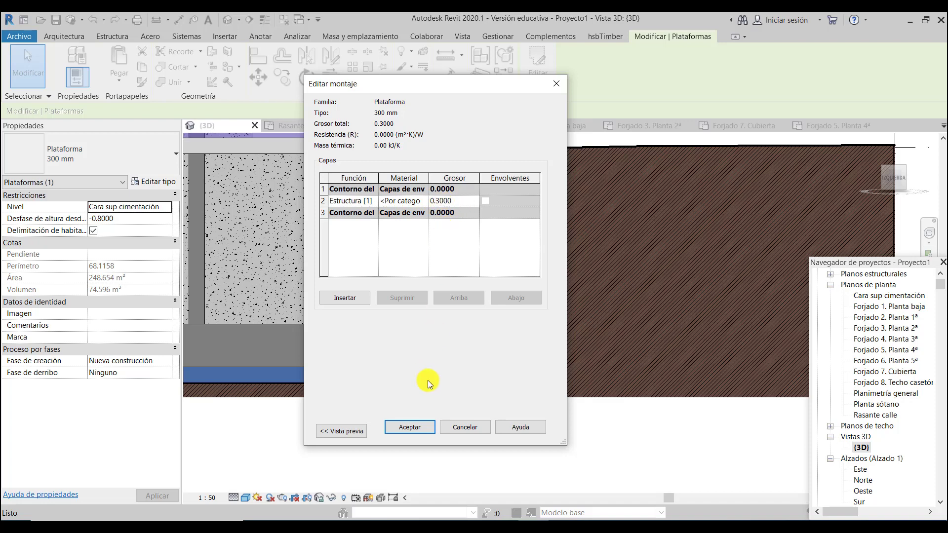
left_click(410, 427)
left_click(418, 431)
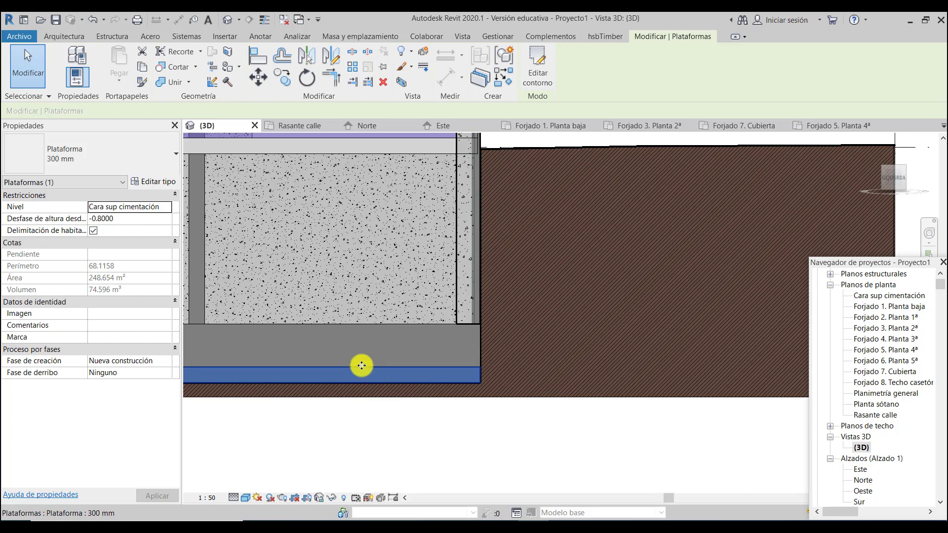
Step: Compare the pad with the foundation slab above it, and view the whole building and terrain isometrically
scroll(424, 353, "down", 2)
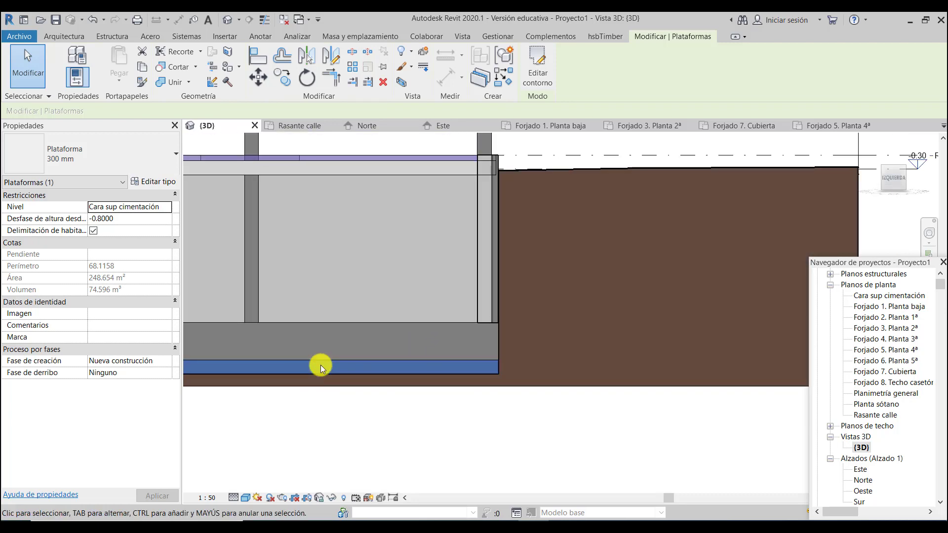
scroll(321, 368, "up", 2)
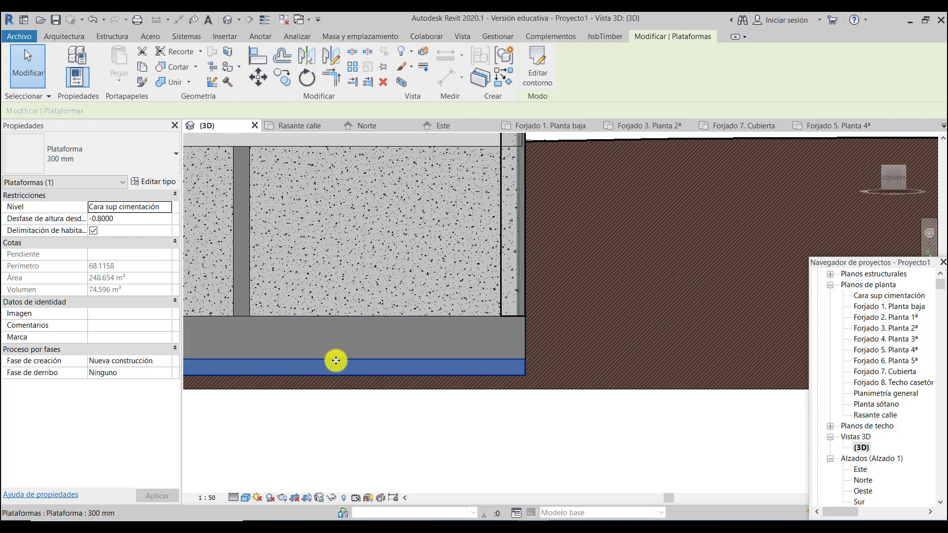
scroll(416, 334, "down", 6)
scroll(588, 338, "down", 3)
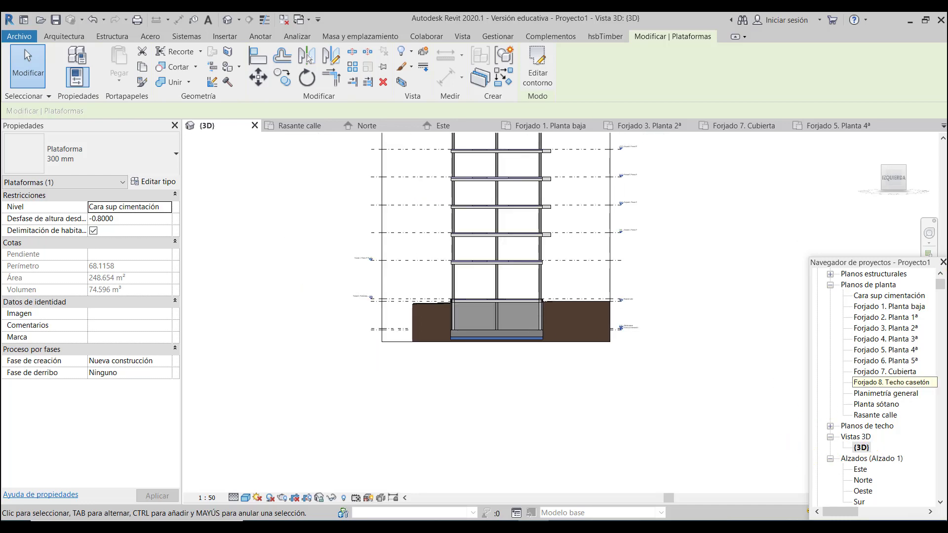
left_click(906, 170)
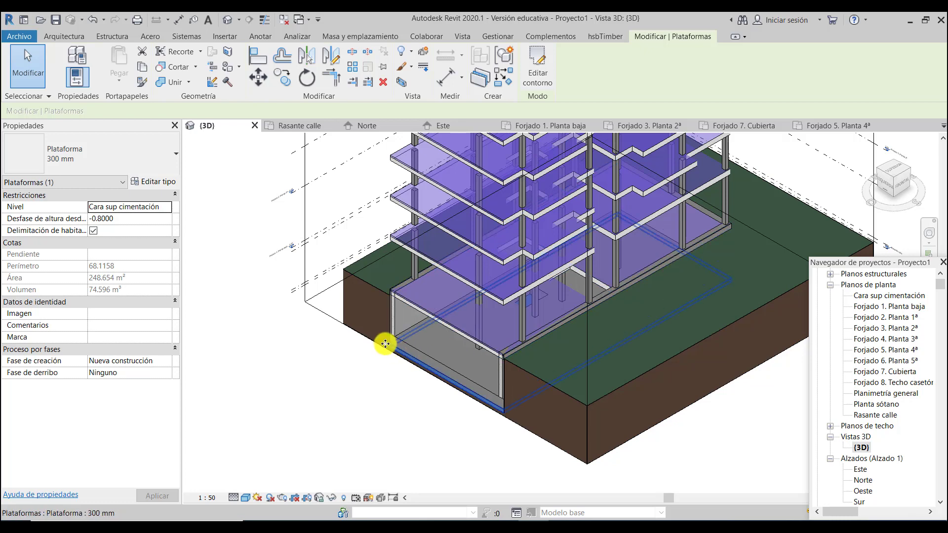
scroll(387, 345, "down", 5)
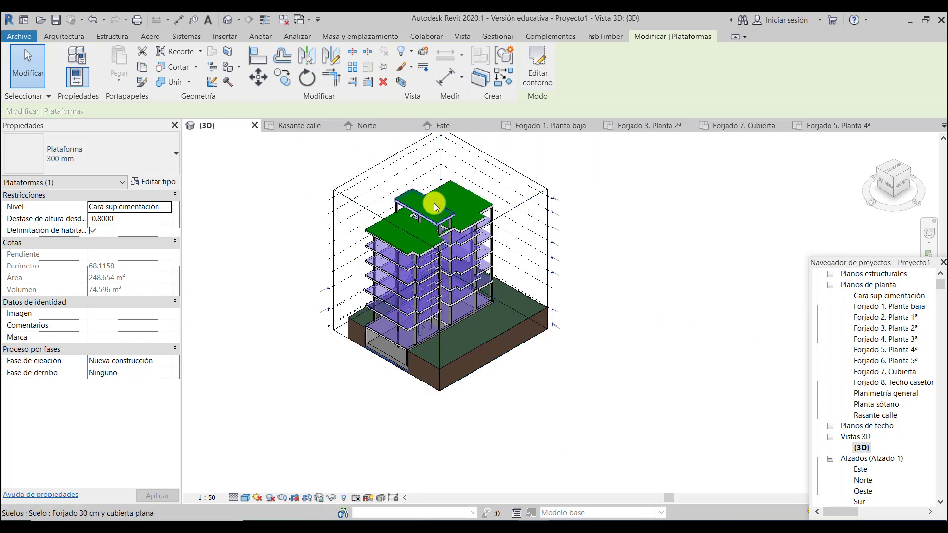
scroll(436, 206, "up", 3)
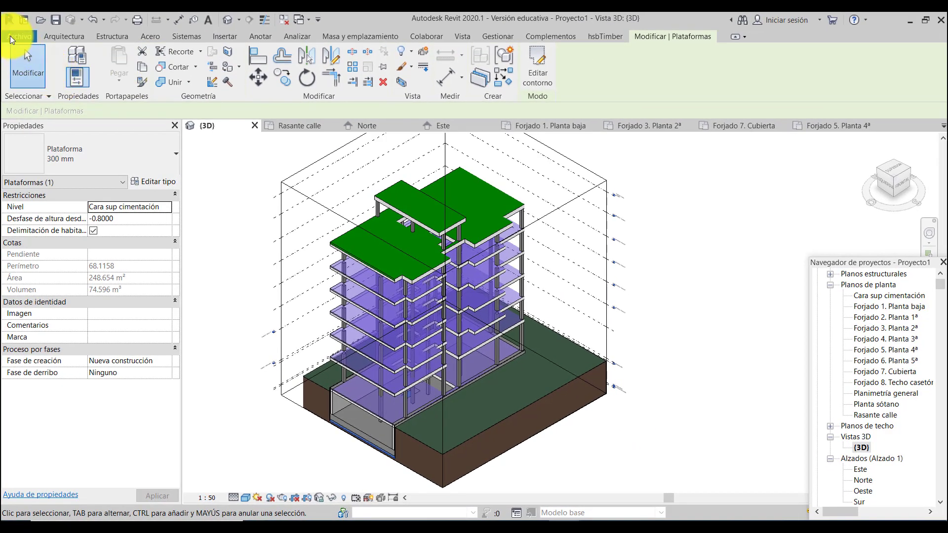
Step: Export Proyecto1 as an IFC file to the VIDEO-STBIM-01-PISOS folder using the in-session configuration
left_click(11, 36)
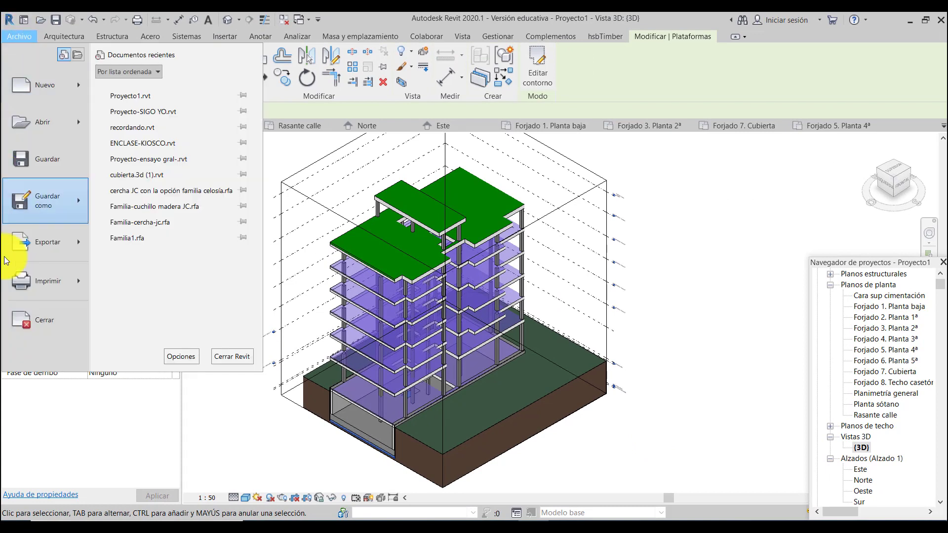
mouse_move(34, 241)
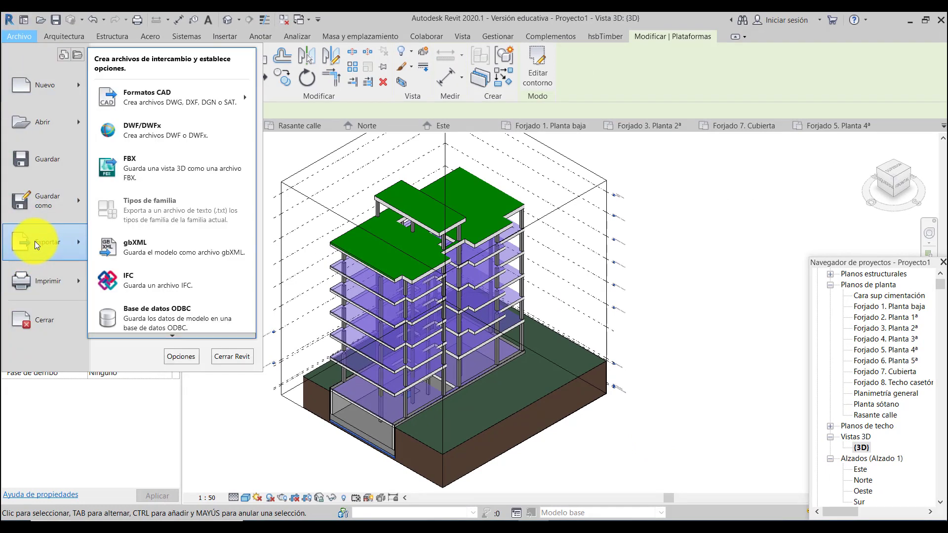
left_click(123, 285)
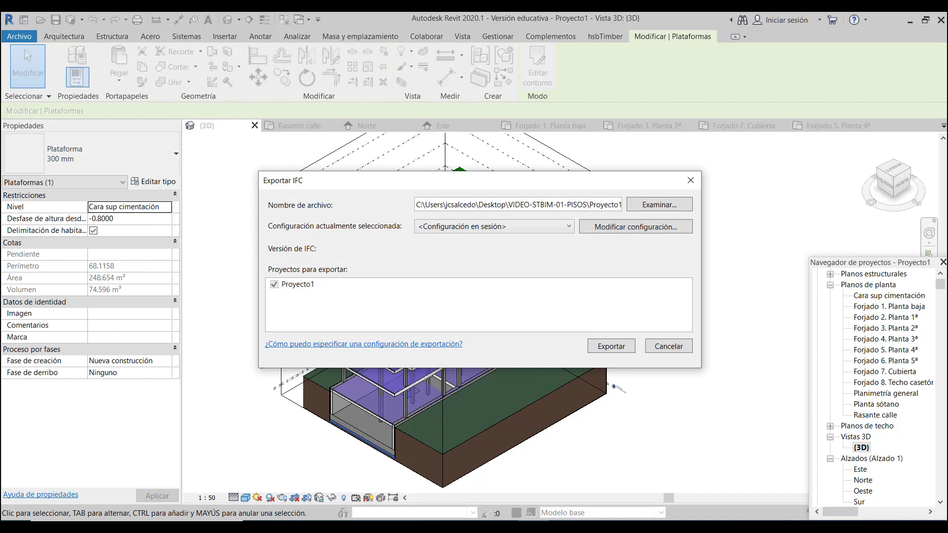
left_click(670, 205)
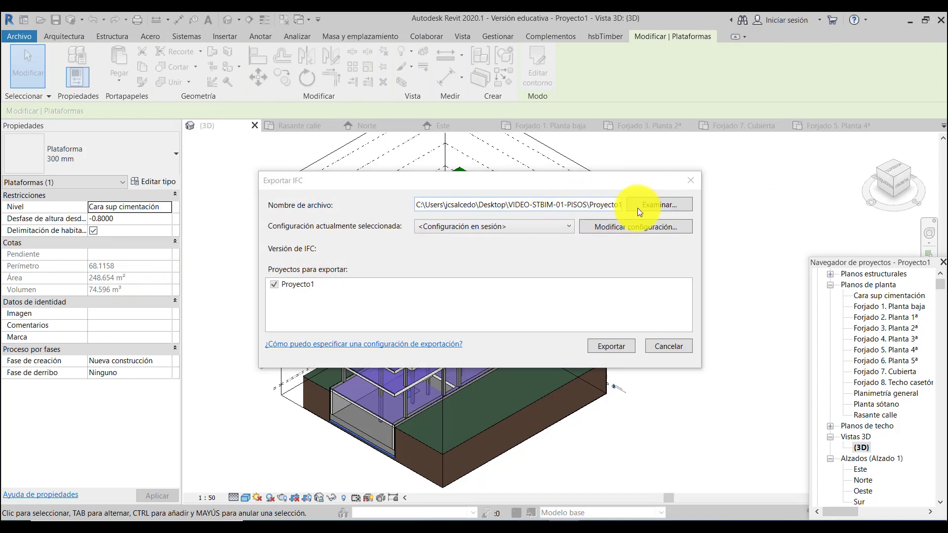
left_click(612, 346)
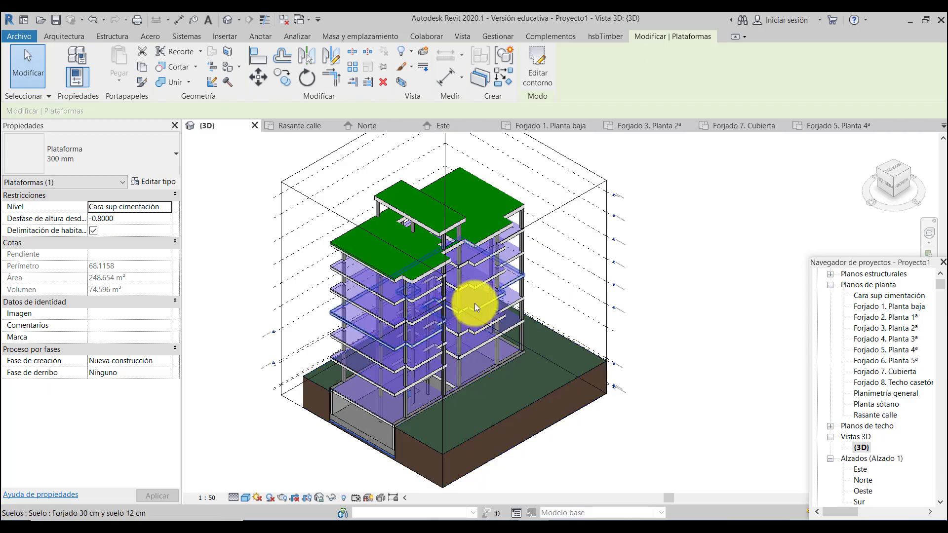
Step: Switch to File Explorer, open the VIDEO-STBIM-01-PISOS folder in a maximized window and locate the exported Proyecto1.ifc file
key("alt+Tab")
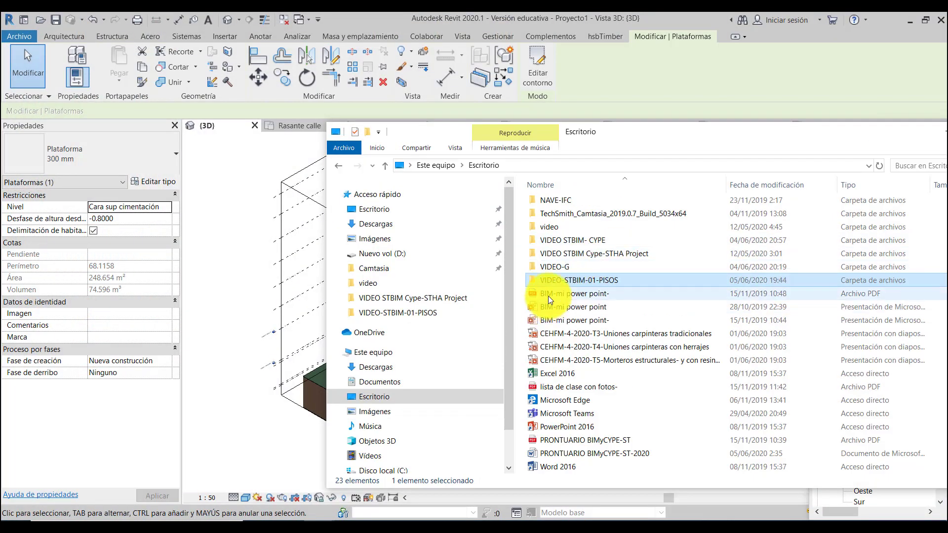
double_click(557, 281)
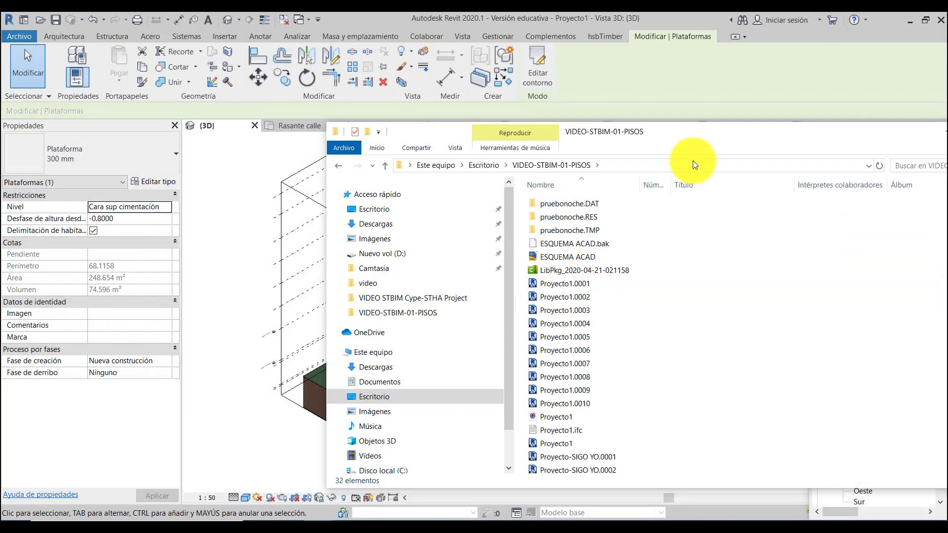
left_click_drag(689, 132, 489, 71)
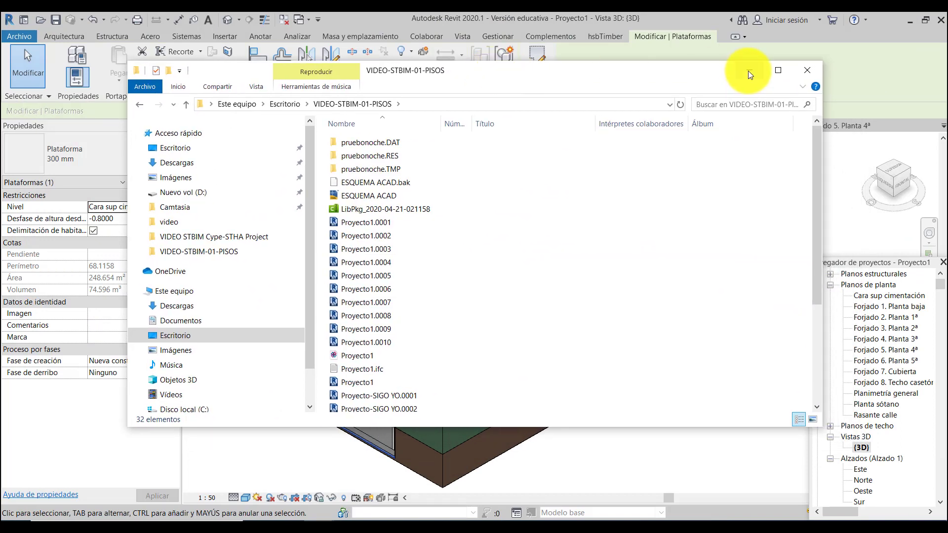
left_click(783, 73)
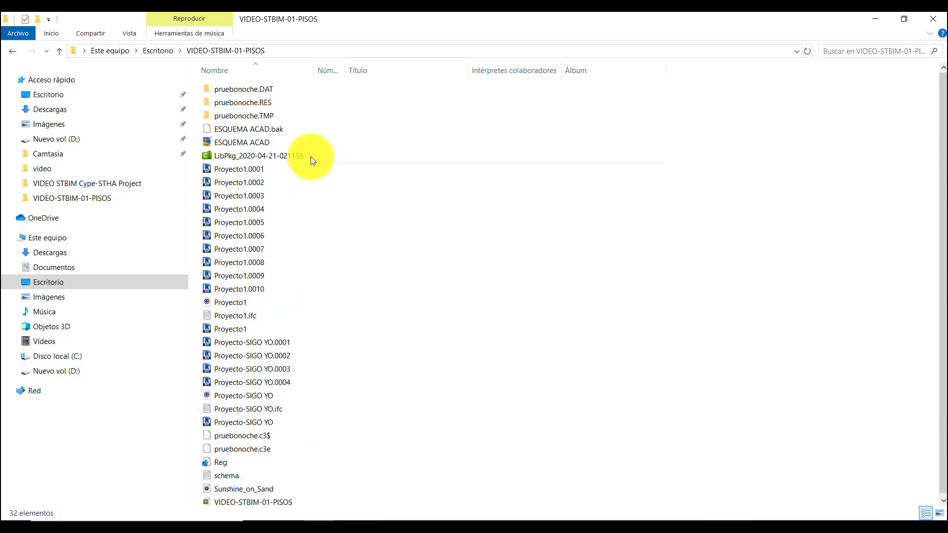
left_click(245, 315)
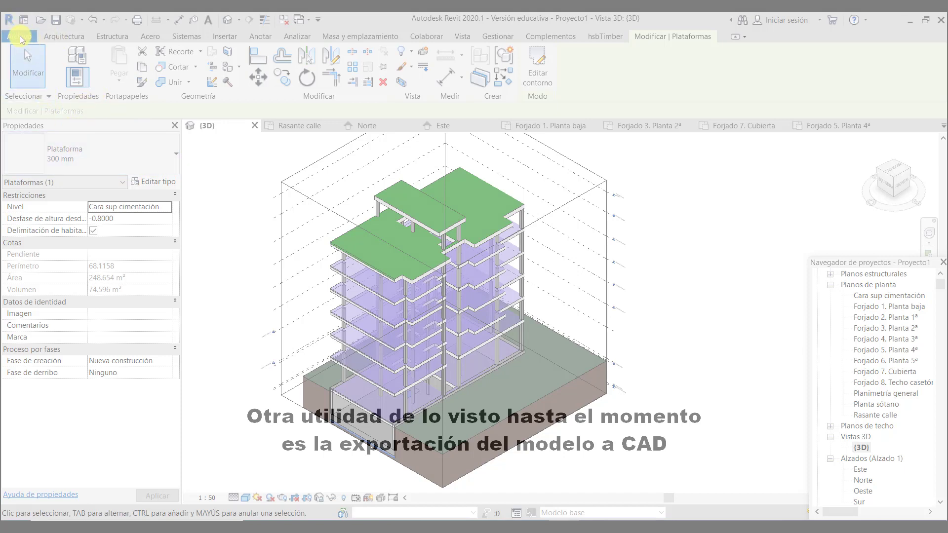
Step: Export the current 3D view as an AutoCAD 2018 DWG to the VIDEO-STBIM-01-PISOS folder, using the in-session export configuration
left_click(20, 36)
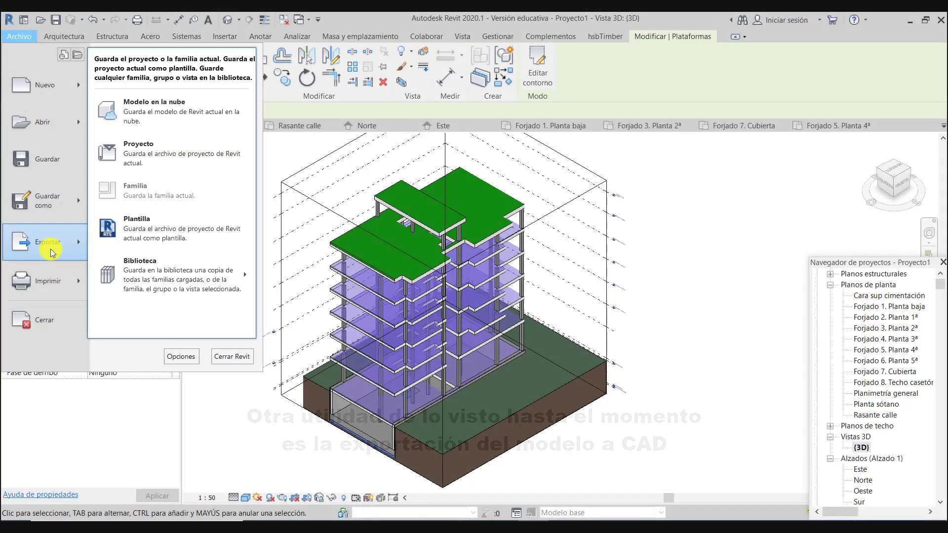
mouse_move(53, 253)
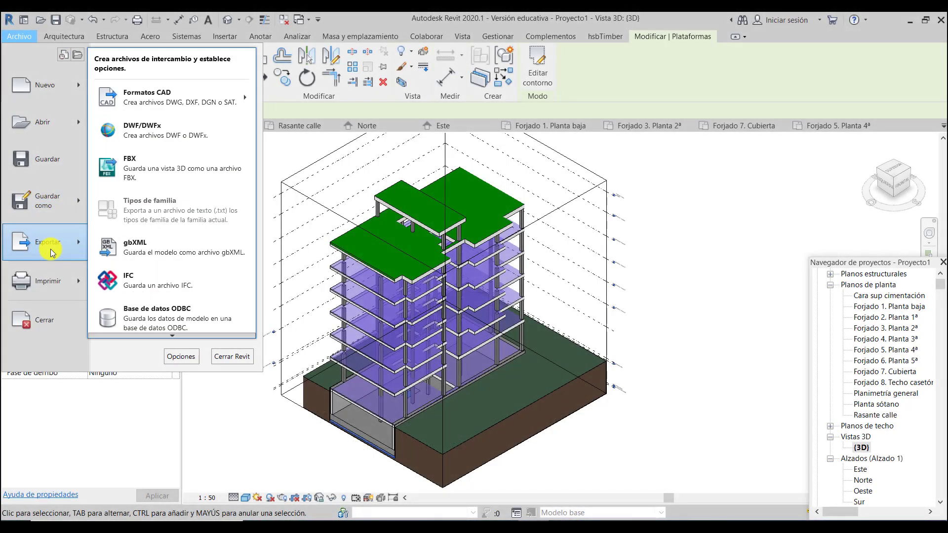
left_click(154, 104)
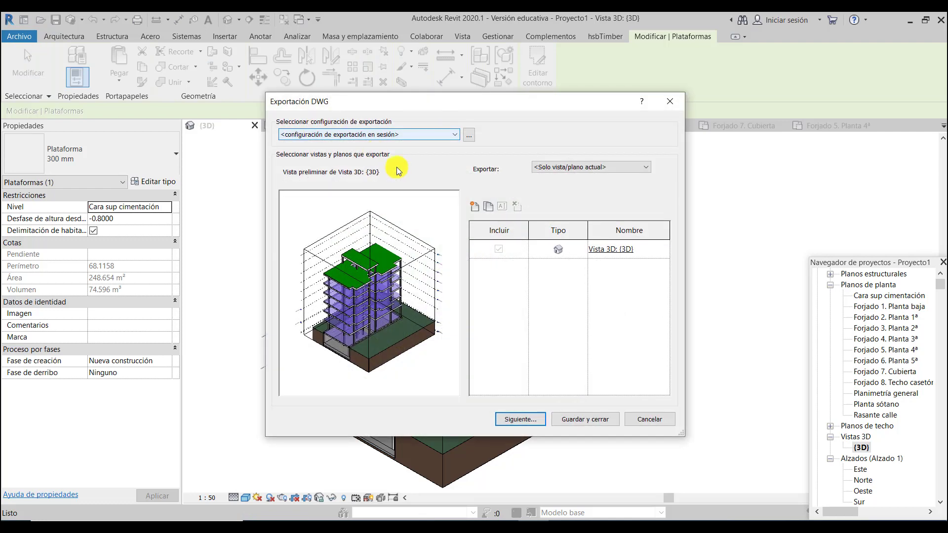
left_click(417, 134)
left_click(416, 144)
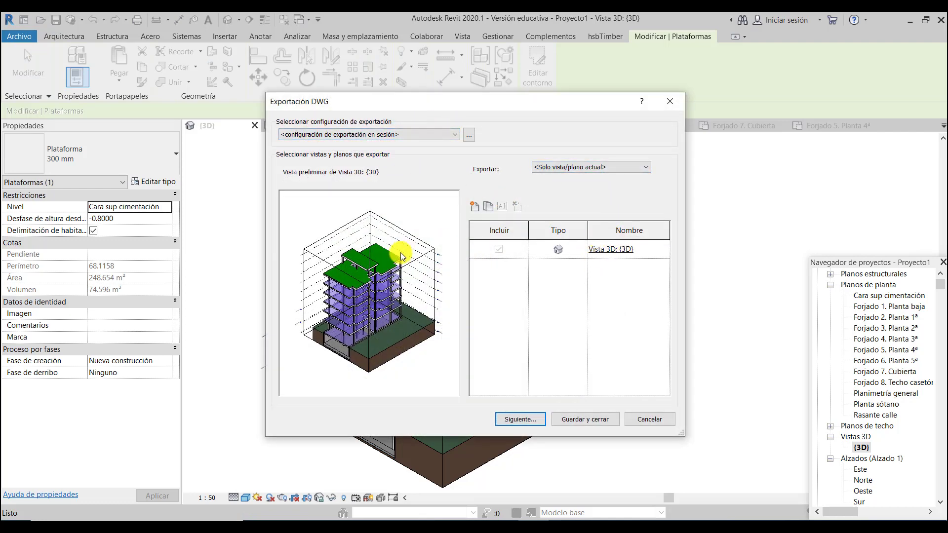
left_click(523, 421)
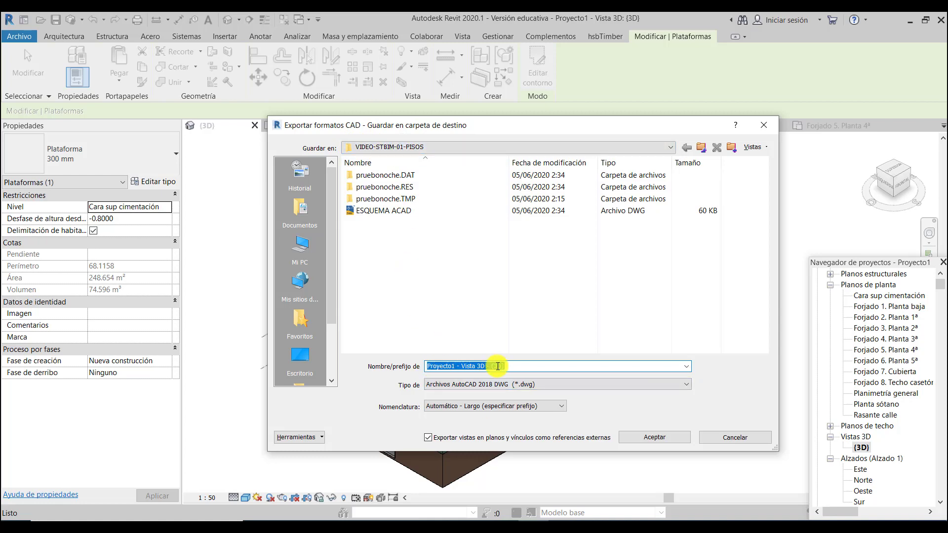
left_click(655, 438)
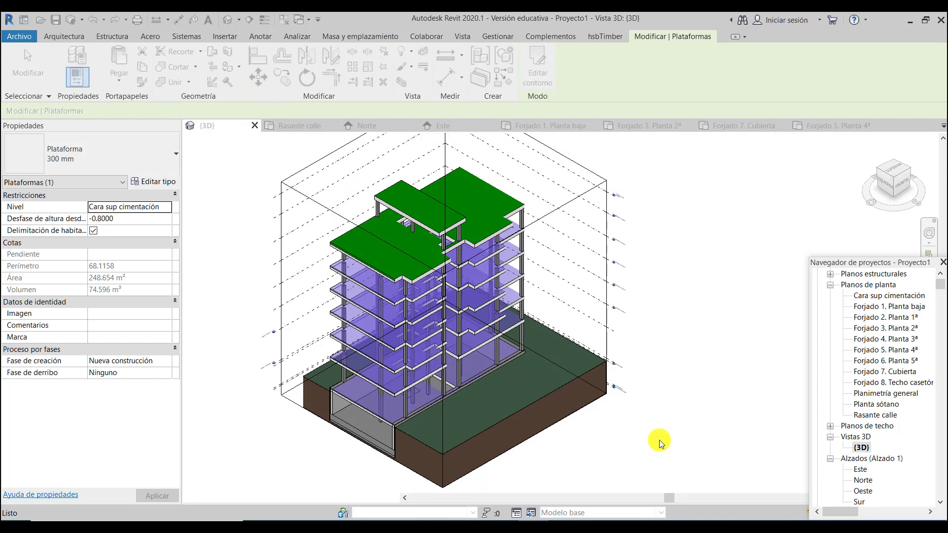
left_click(659, 439)
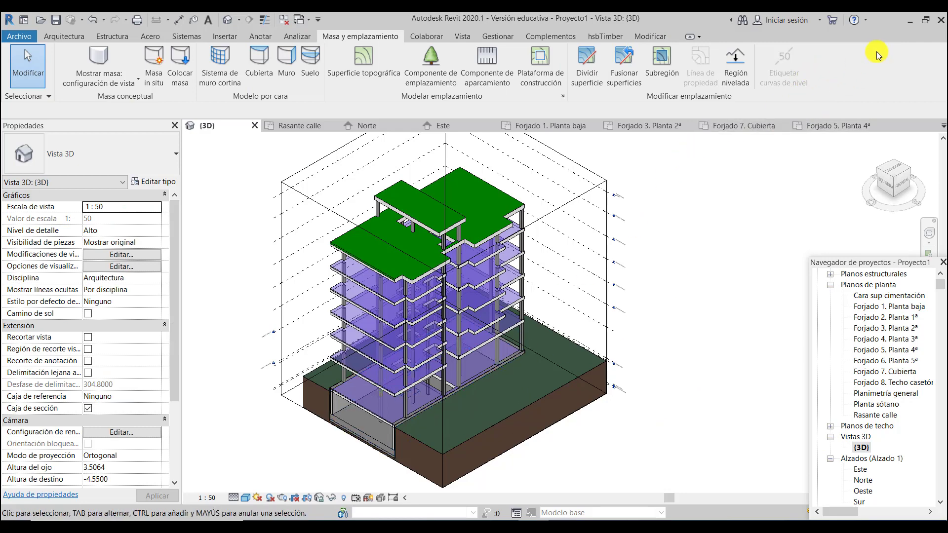
Step: Switch to AutoCAD 2020, open the exported drawing Proyecto1 - Vista 3D - {3D}.dwg and bring the building model into view
left_click(911, 22)
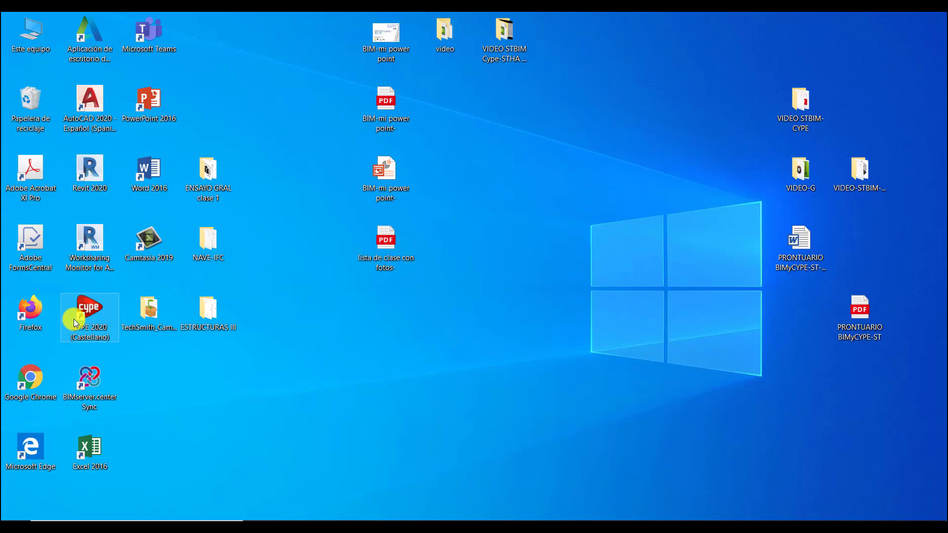
double_click(90, 106)
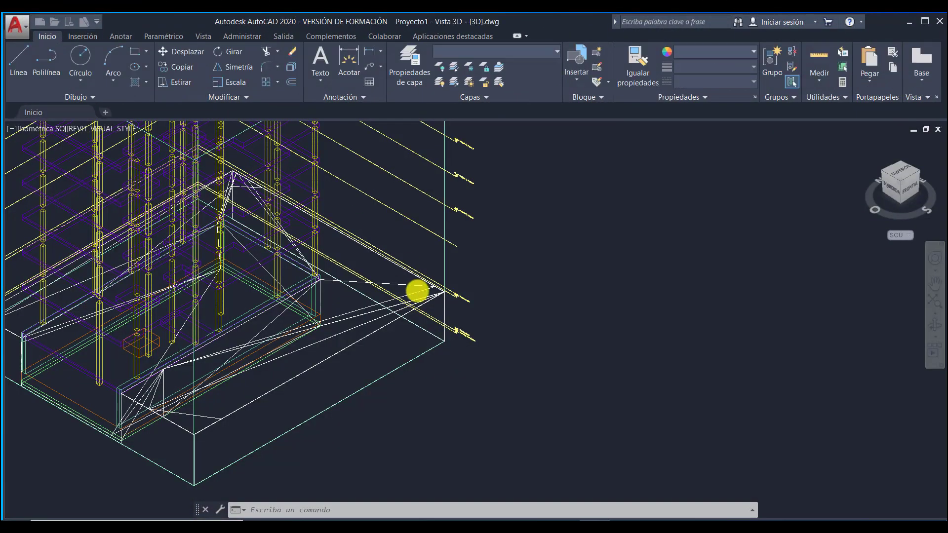
scroll(492, 311, "down", 10)
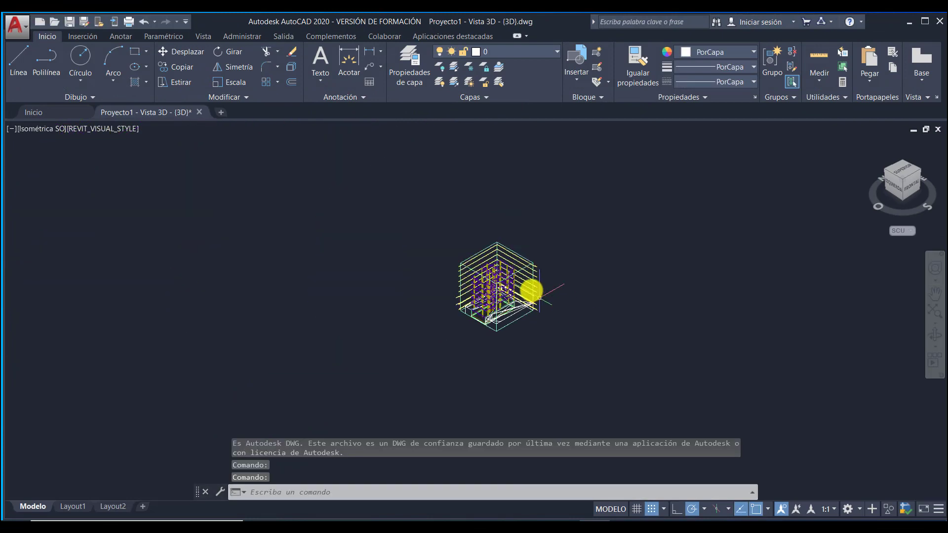
scroll(377, 249, "up", 10)
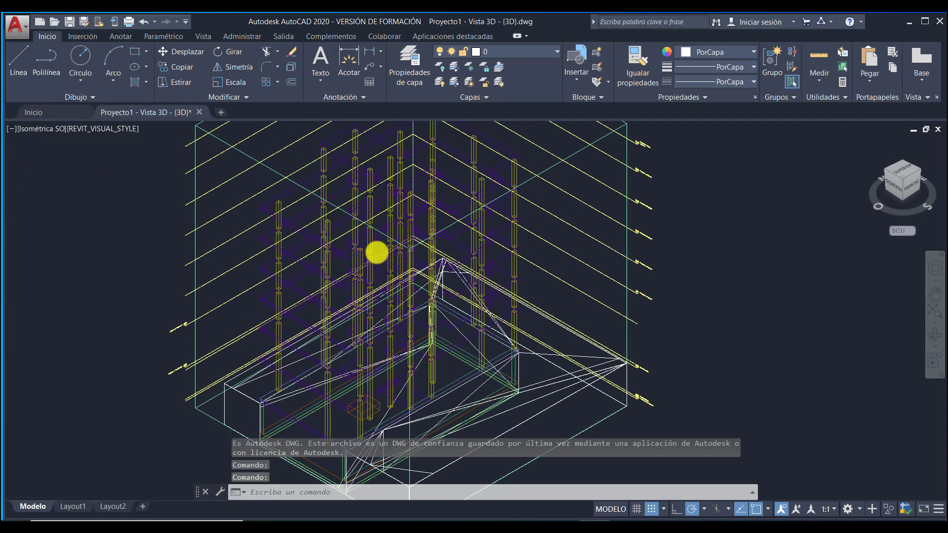
scroll(279, 257, "up", 2)
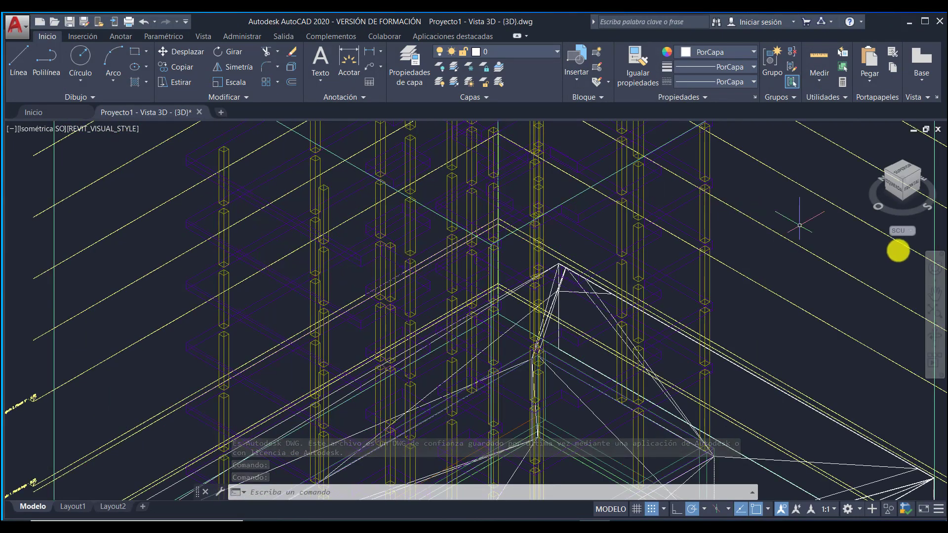
Step: Orbit the wireframe model towards its right side and examine the floor level labels and the terrain mesh
left_click_drag(903, 212, 849, 176)
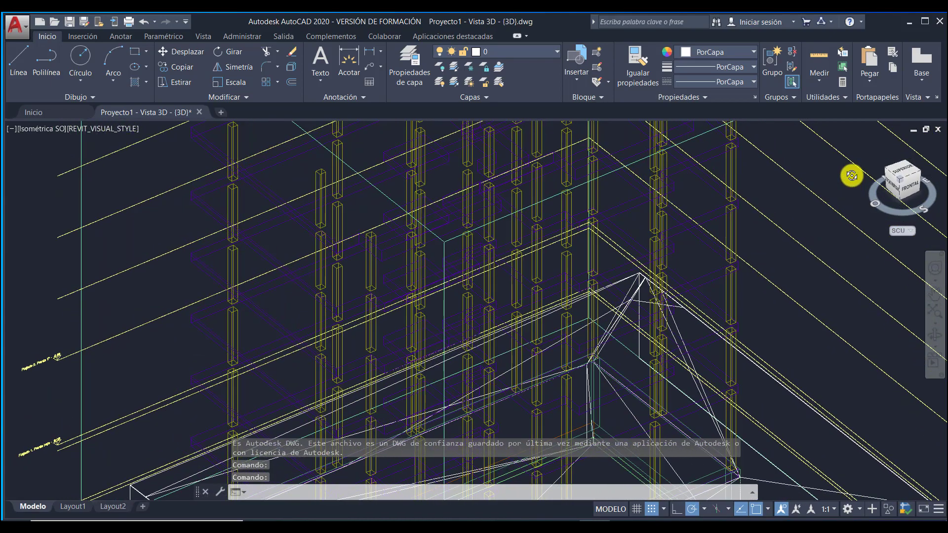
left_click_drag(916, 207, 516, 216)
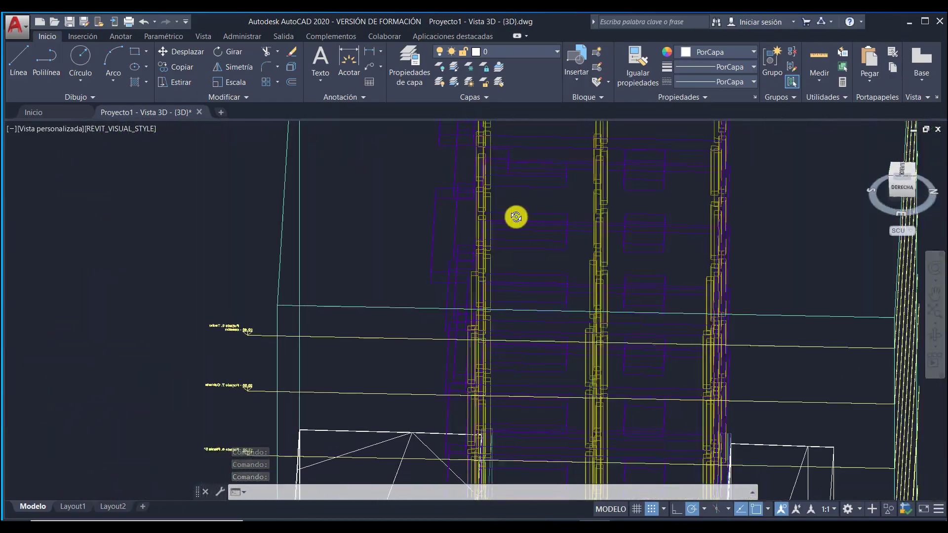
scroll(203, 353, "up", 5)
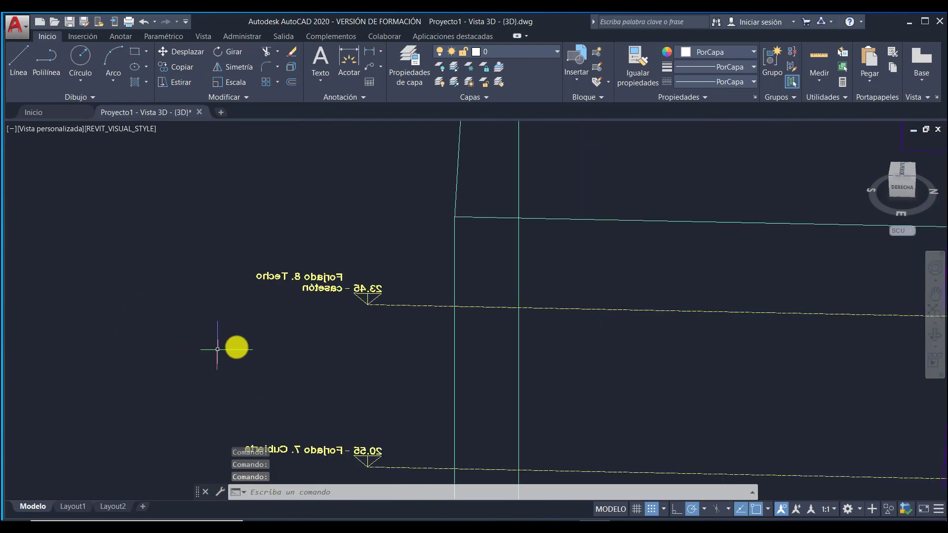
scroll(304, 317, "down", 8)
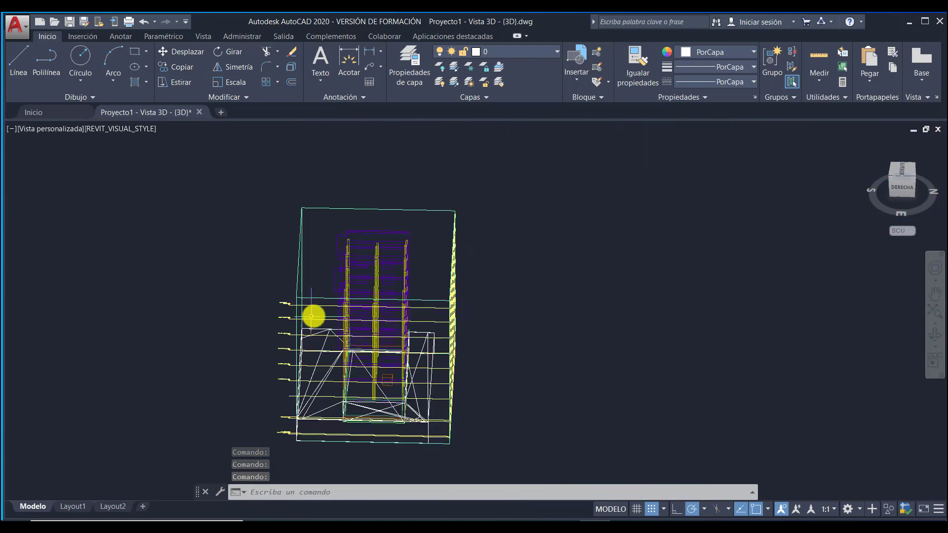
scroll(365, 424, "up", 5)
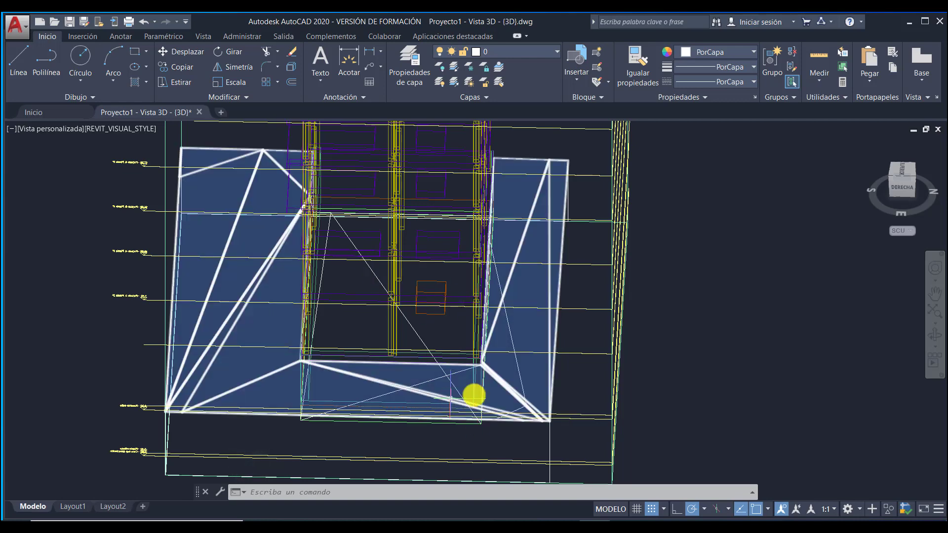
Step: Check the model in the right and rear elevation views, then return to an isometric view
mouse_move(875, 194)
left_mouse_down()
mouse_move(914, 216)
mouse_move(897, 192)
left_mouse_up()
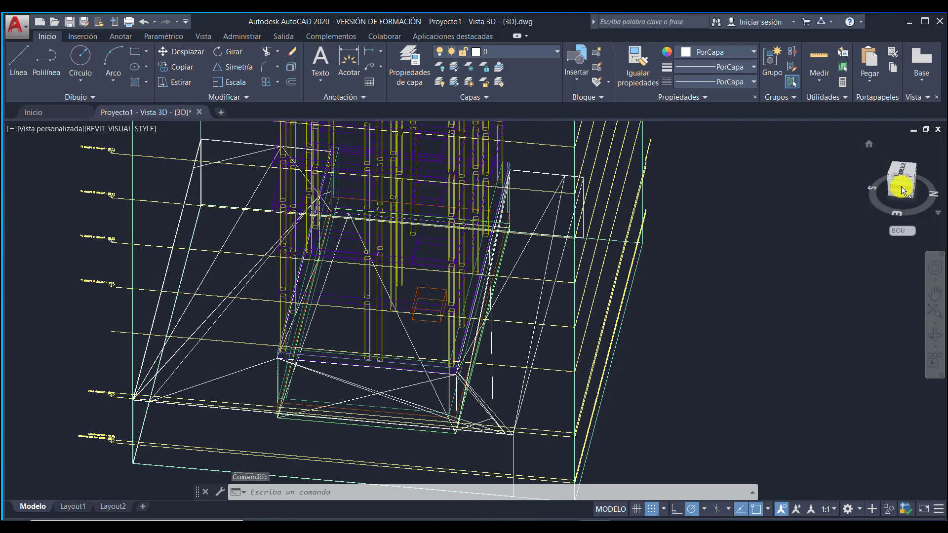
left_click(902, 185)
scroll(498, 426, "up", 3)
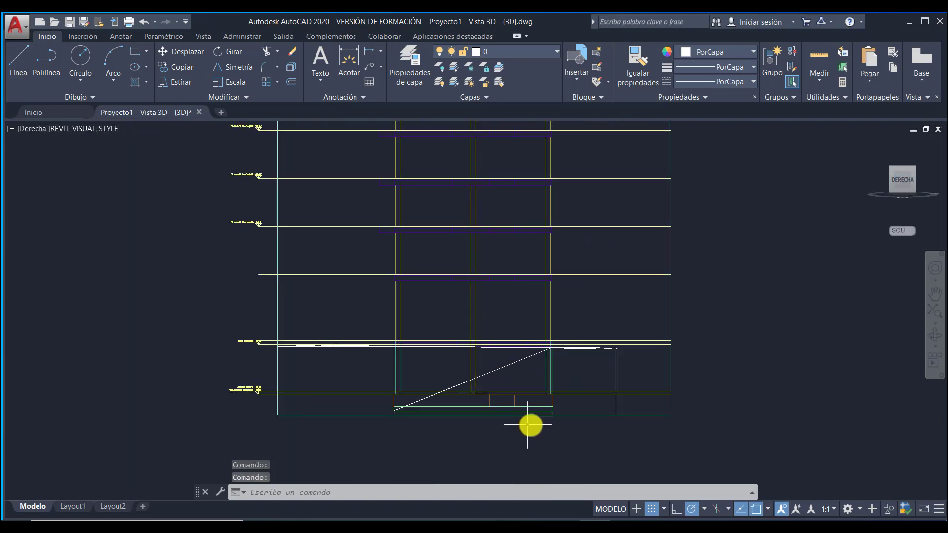
mouse_move(906, 190)
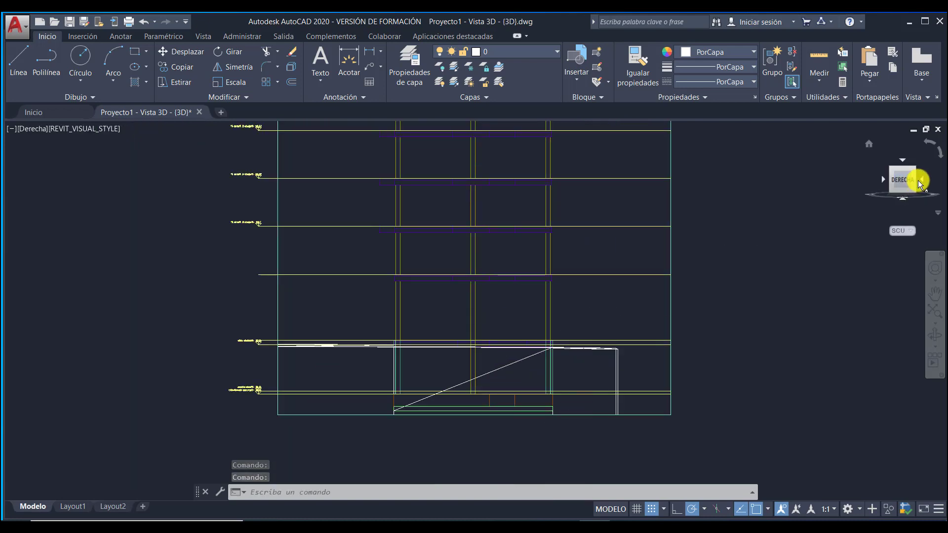
left_click(922, 181)
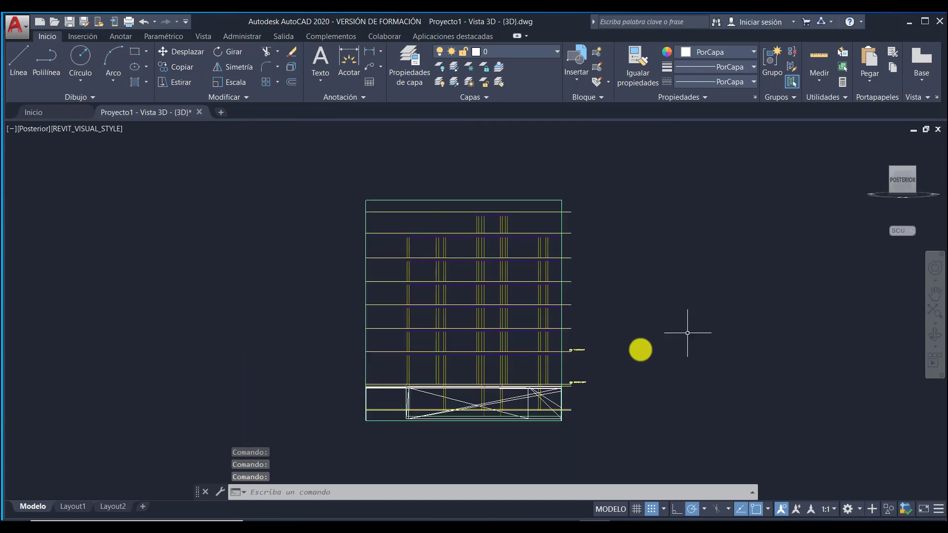
left_click(890, 171)
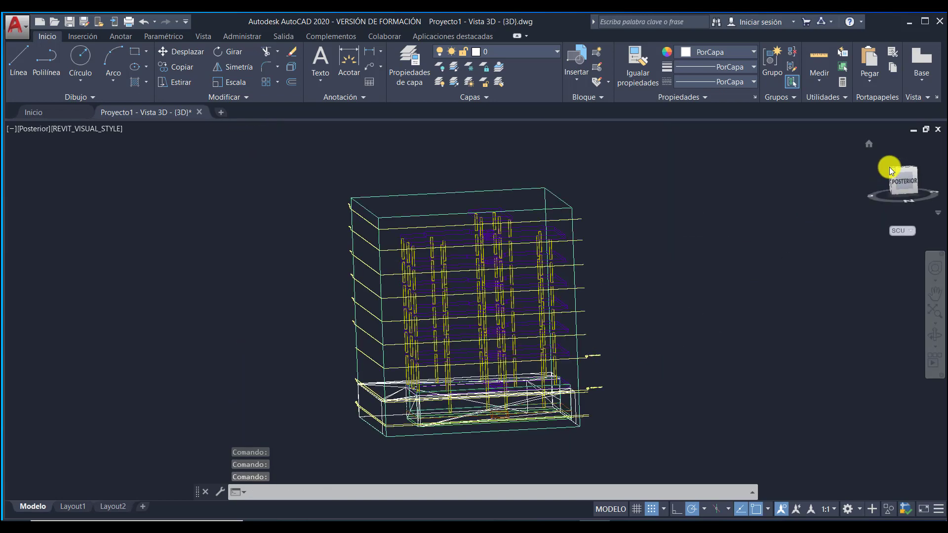
Step: Erase the C-TOPO terrain polyface mesh and the vertical line at the near corner of the model's bounding box
scroll(469, 447, "up", 5)
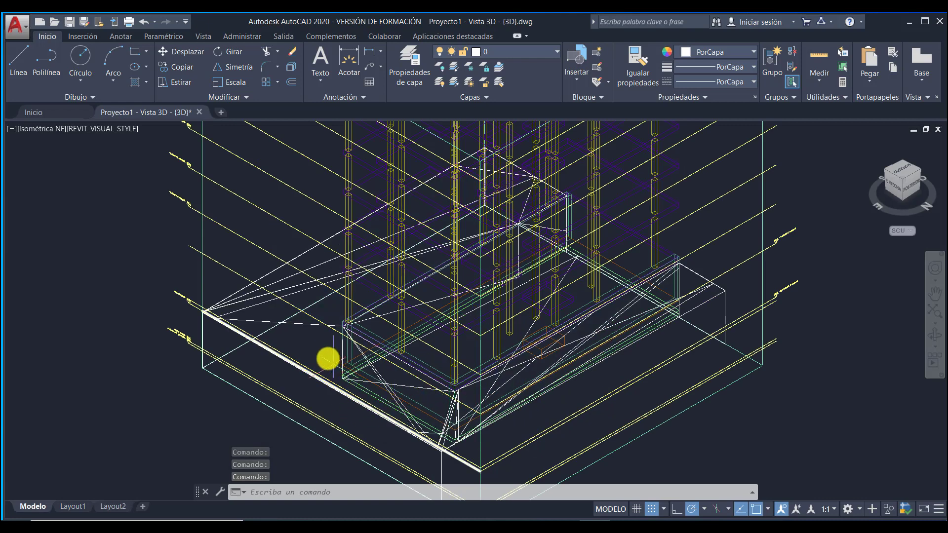
left_click(295, 322)
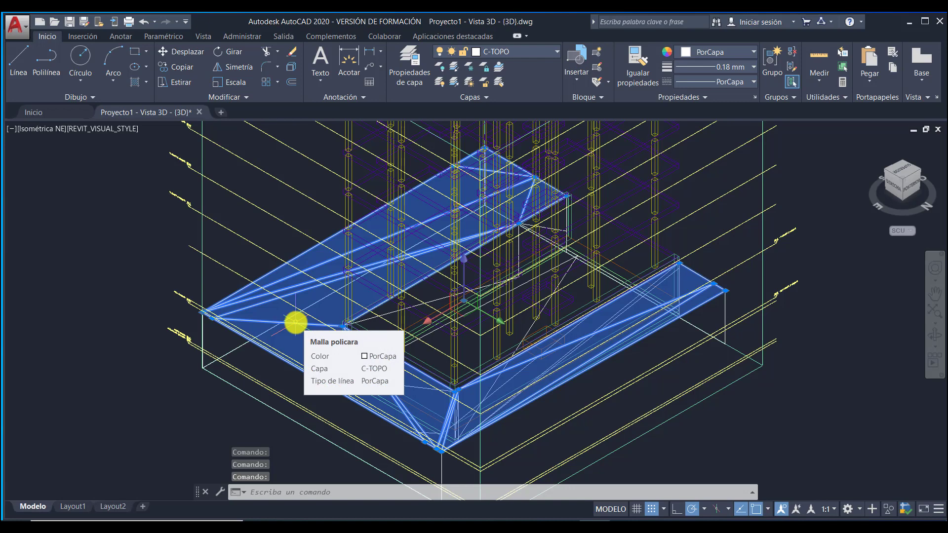
key("Delete")
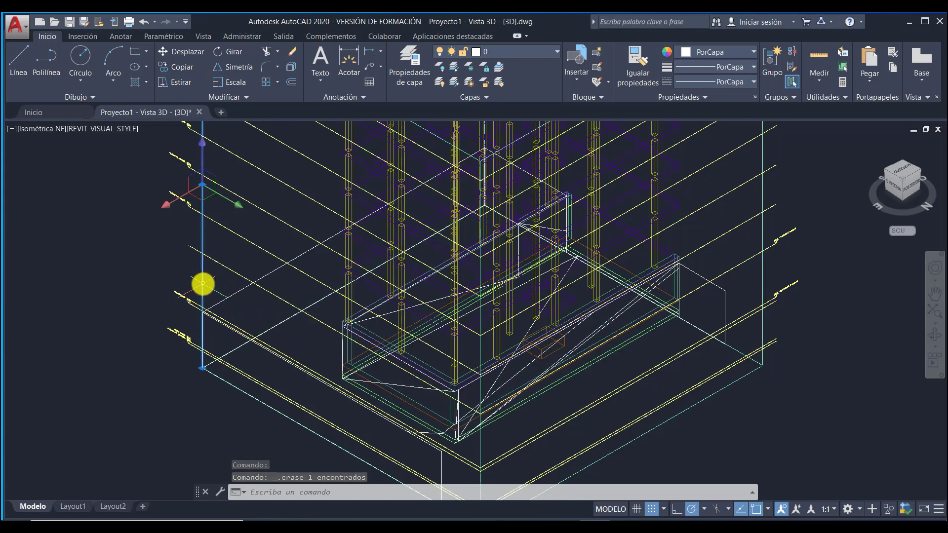
left_click(202, 286)
key("Delete")
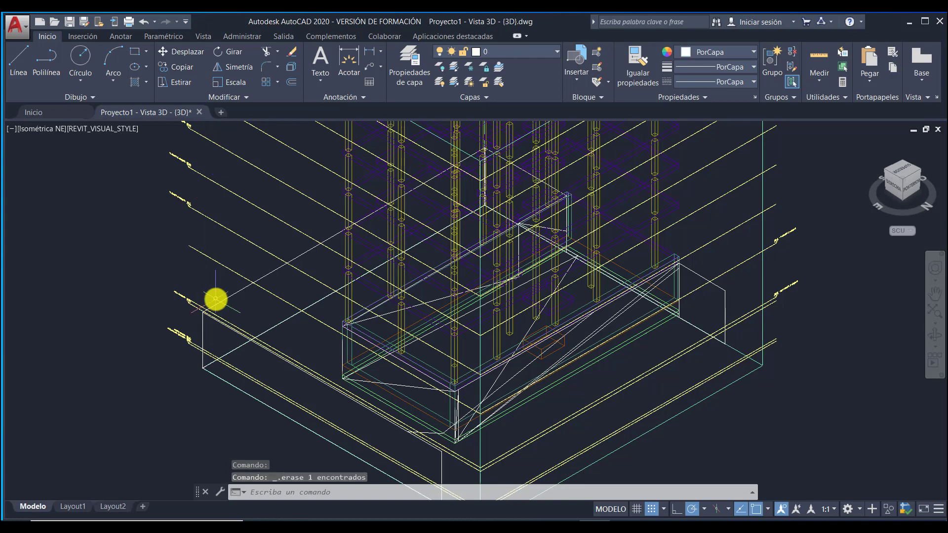
Step: Inspect one face of an upper-floor column on the S-COLS layer, then view the whole model again
scroll(278, 337, "down", 5)
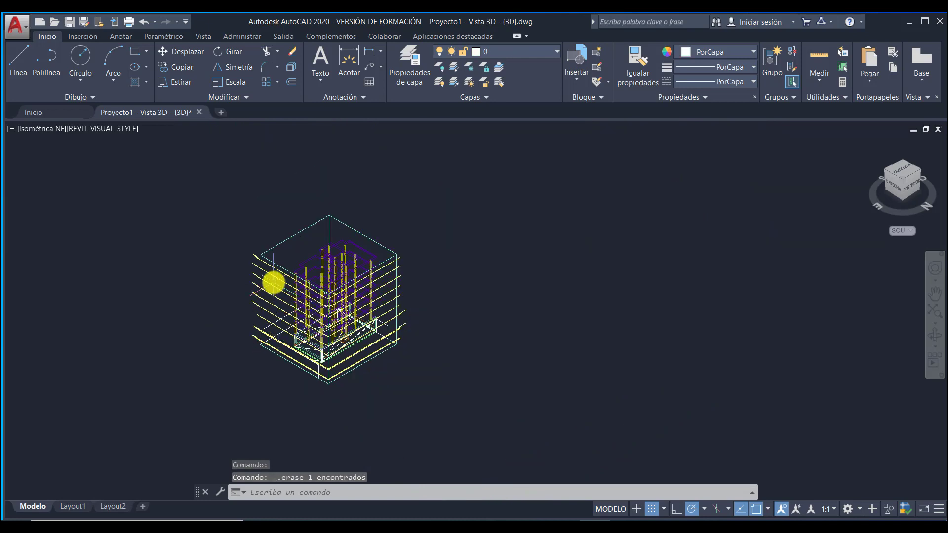
scroll(295, 272, "up", 5)
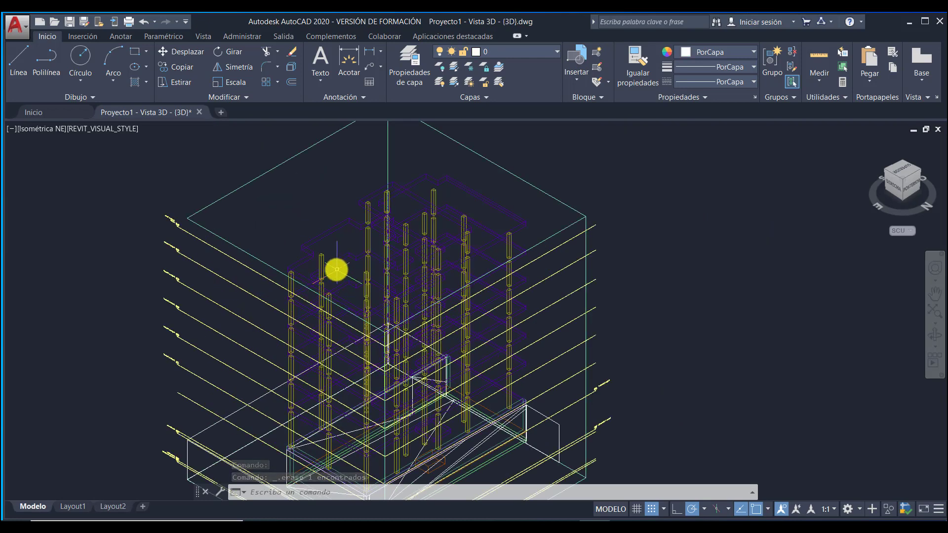
left_click(322, 261)
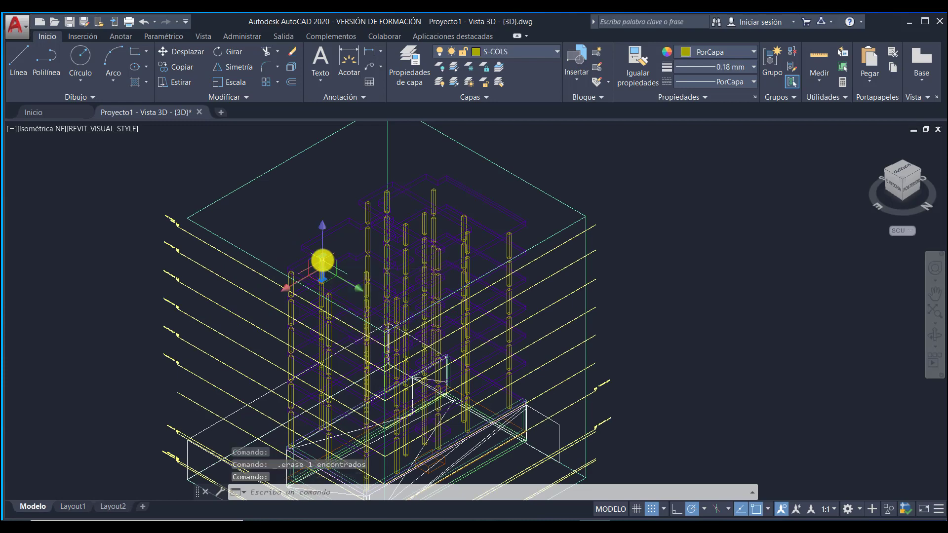
scroll(322, 260, "up", 6)
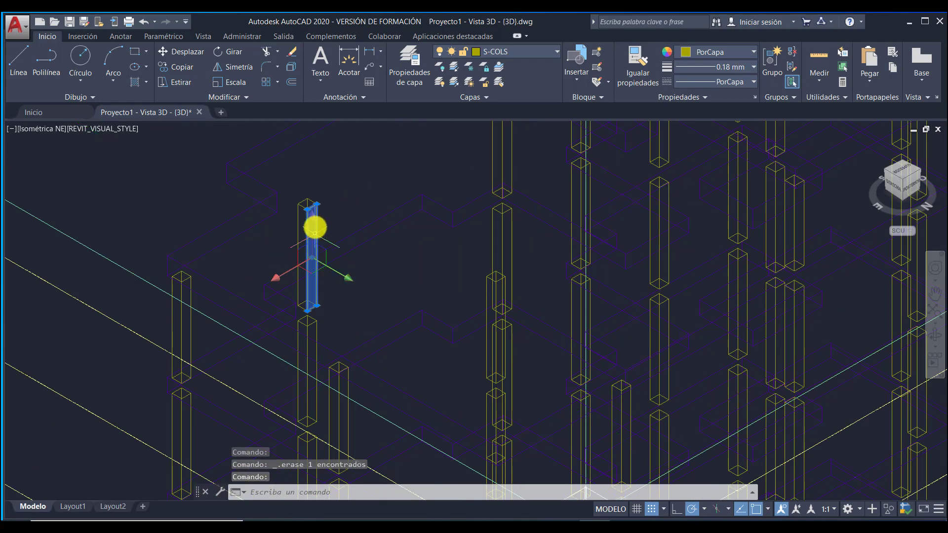
scroll(321, 272, "down", 8)
scroll(321, 272, "down", 3)
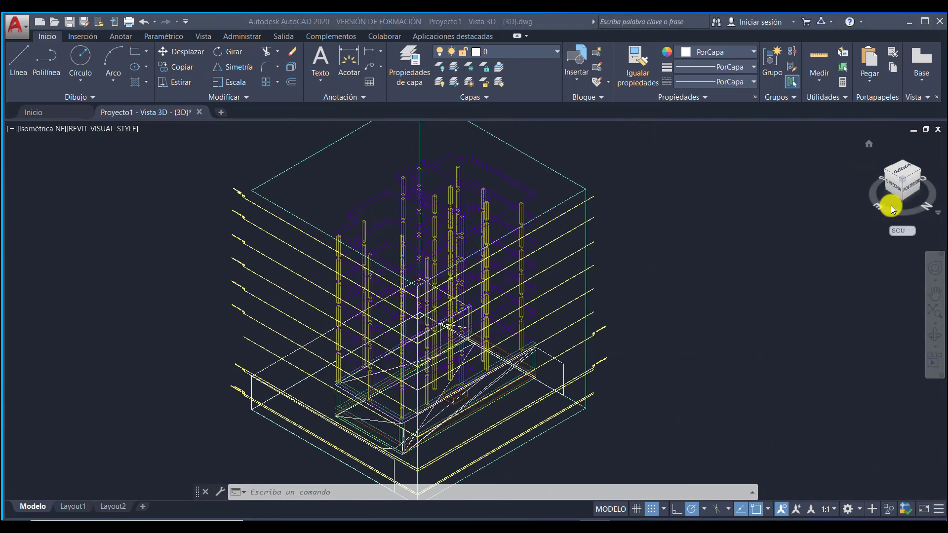
Step: Turn off the S-COLS layer in the layer properties manager and check the model without its columns
left_click(410, 67)
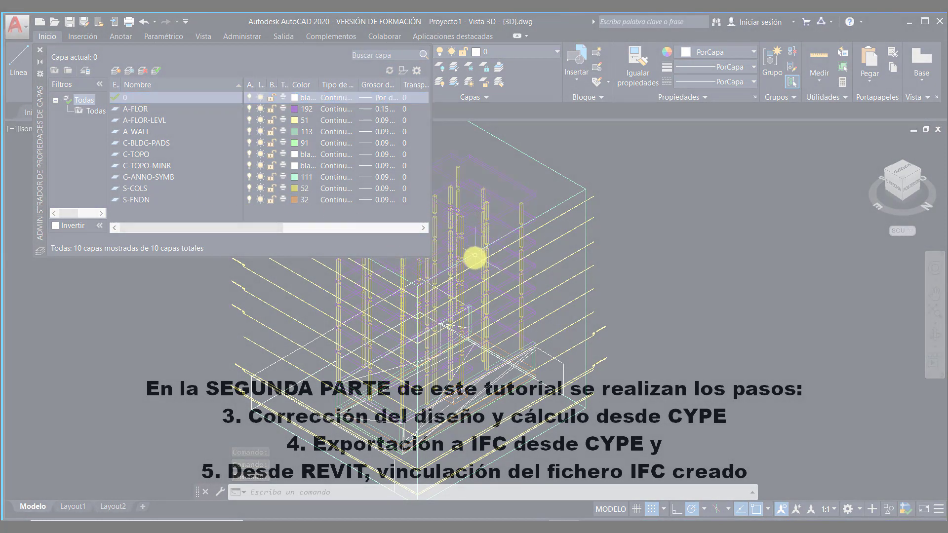
left_click(249, 189)
scroll(476, 302, "up", 4)
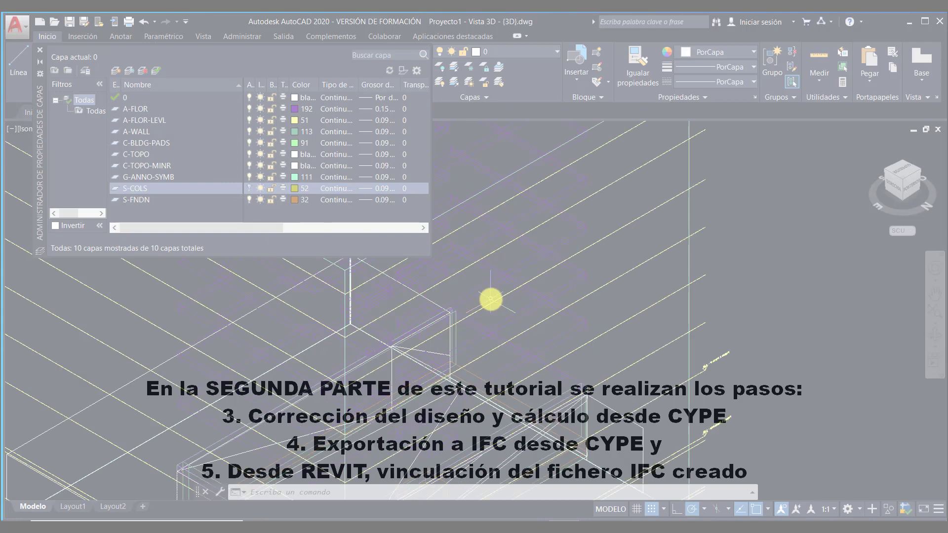
scroll(536, 306, "down", 4)
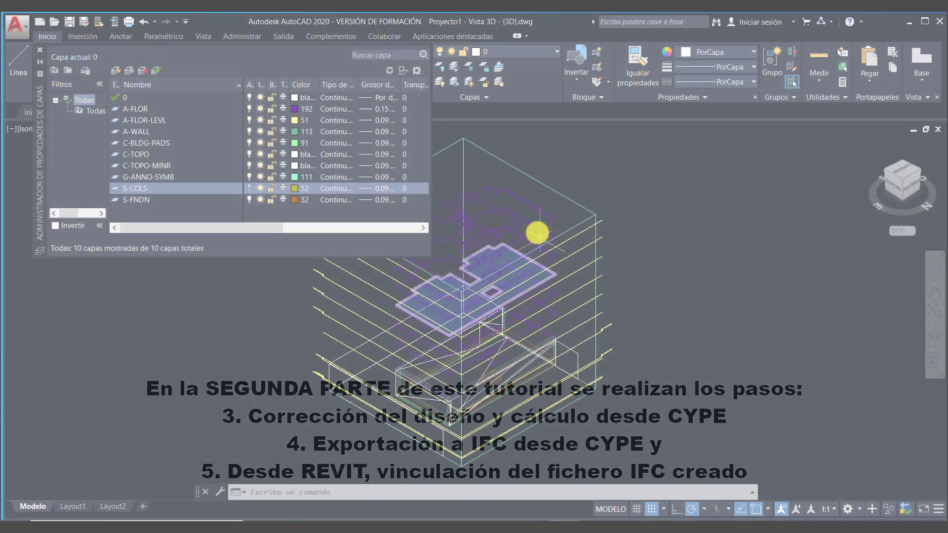